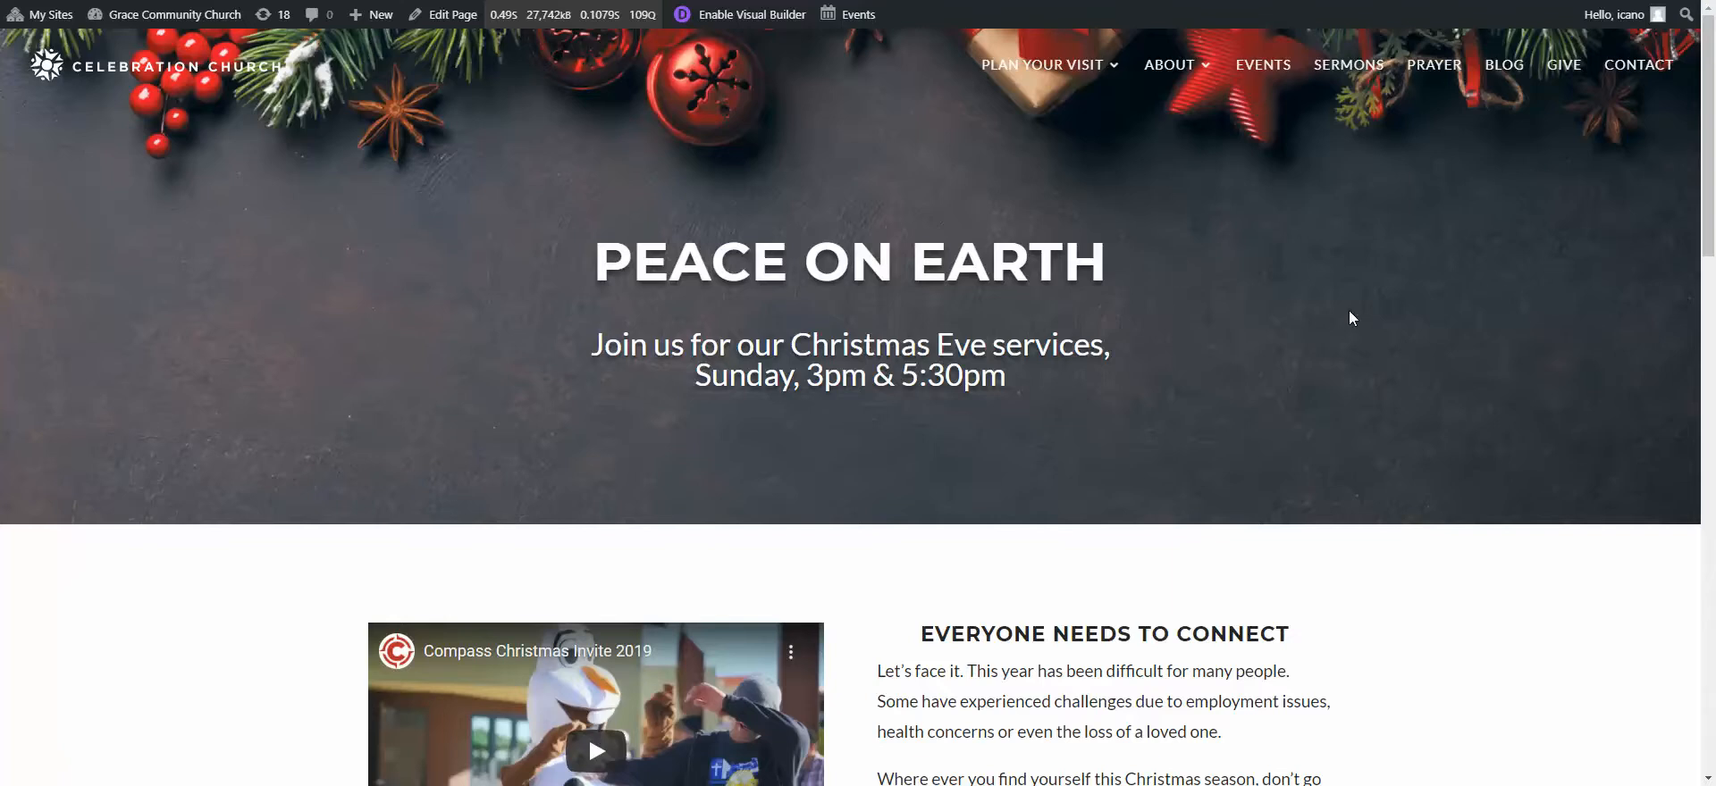
- Look through the finished Christmas event page, examining its header, video, photo booth, contact form and footer sections
scroll(1348, 319, down, 1)
scroll(1349, 318, up, 1)
scroll(1353, 413, down, 4)
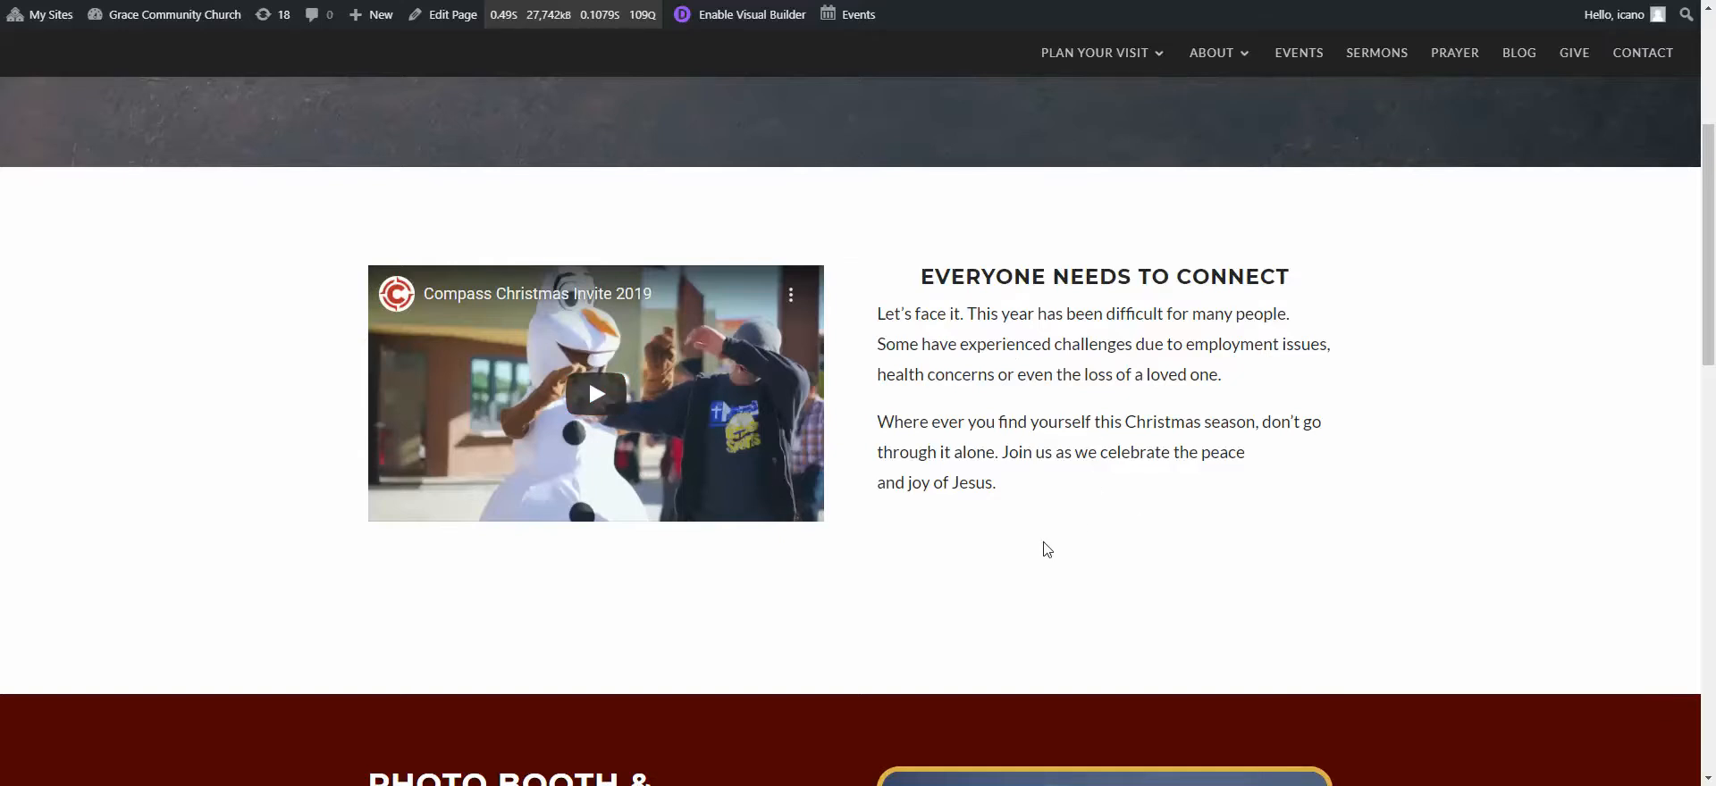
scroll(1045, 547, down, 3)
scroll(1045, 547, down, 2)
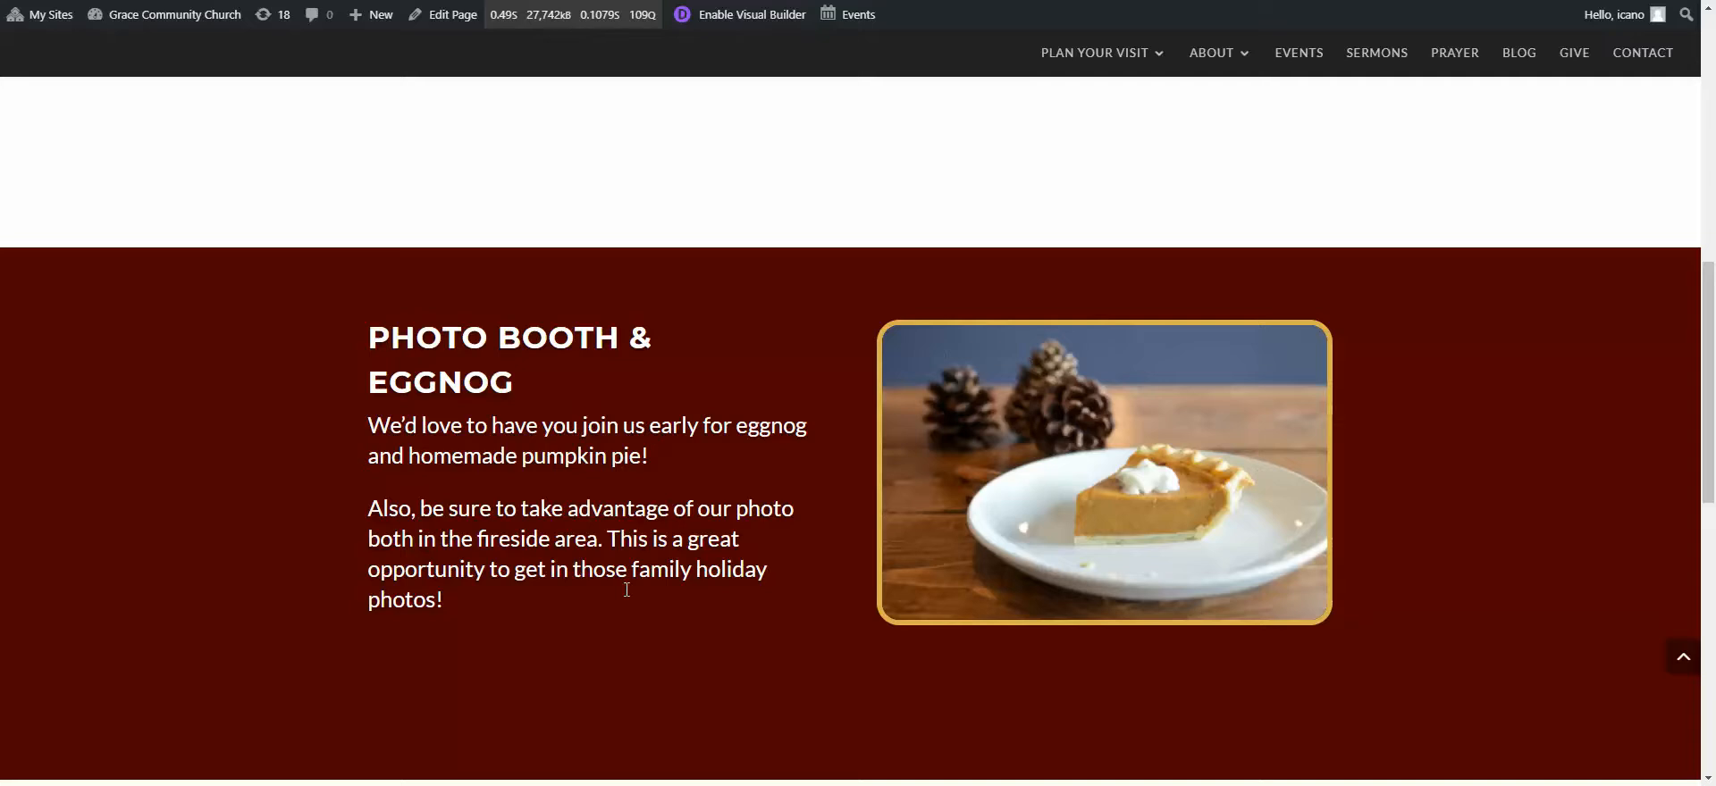
scroll(720, 672, down, 4)
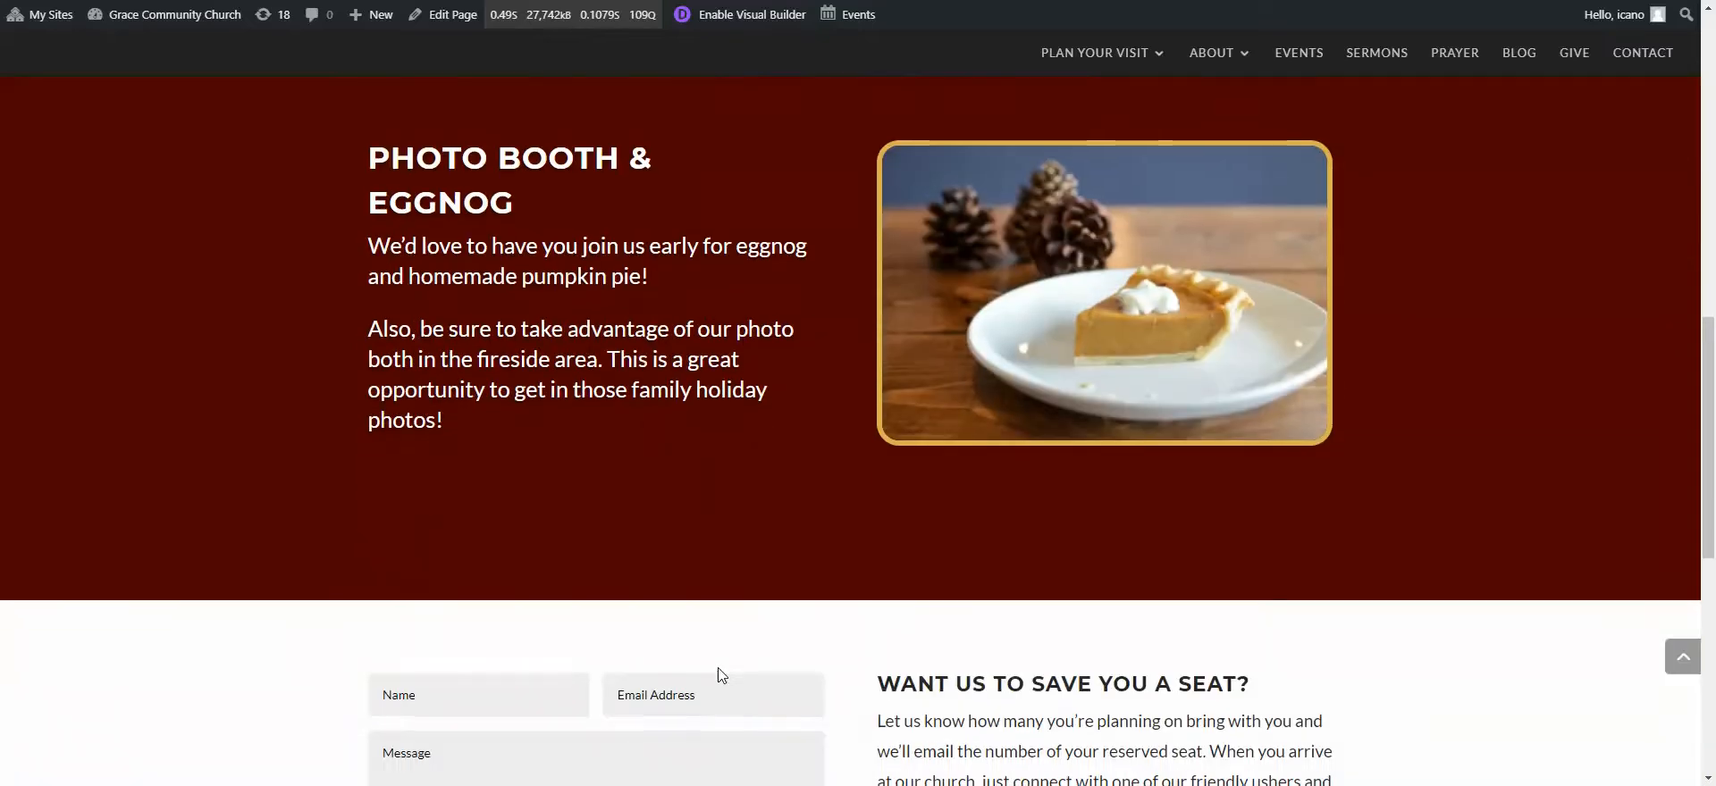
scroll(718, 669, down, 2)
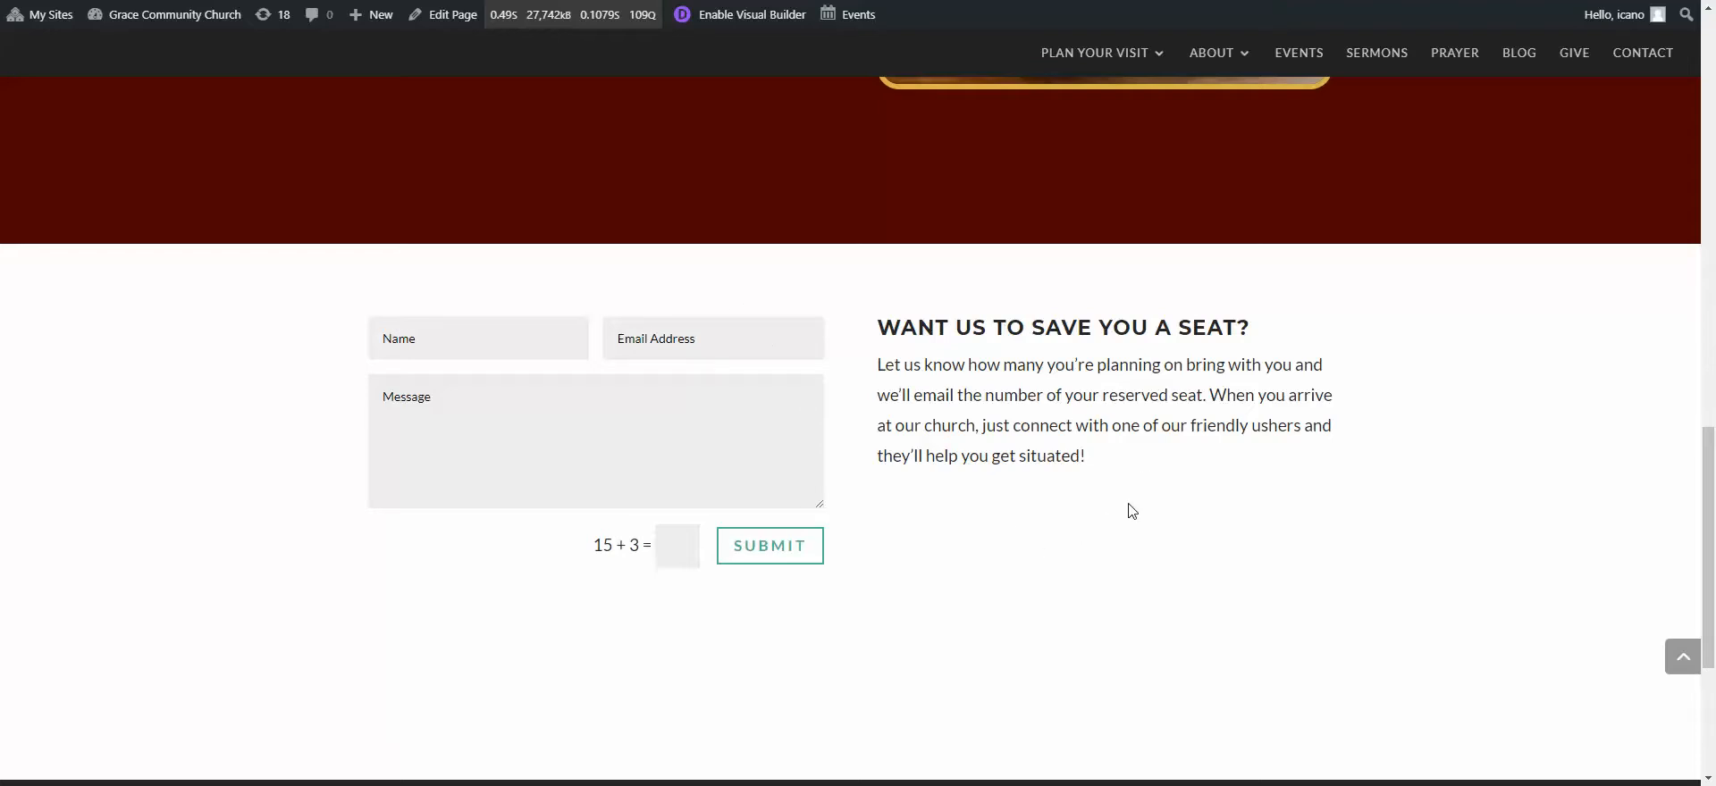
scroll(1088, 641, down, 3)
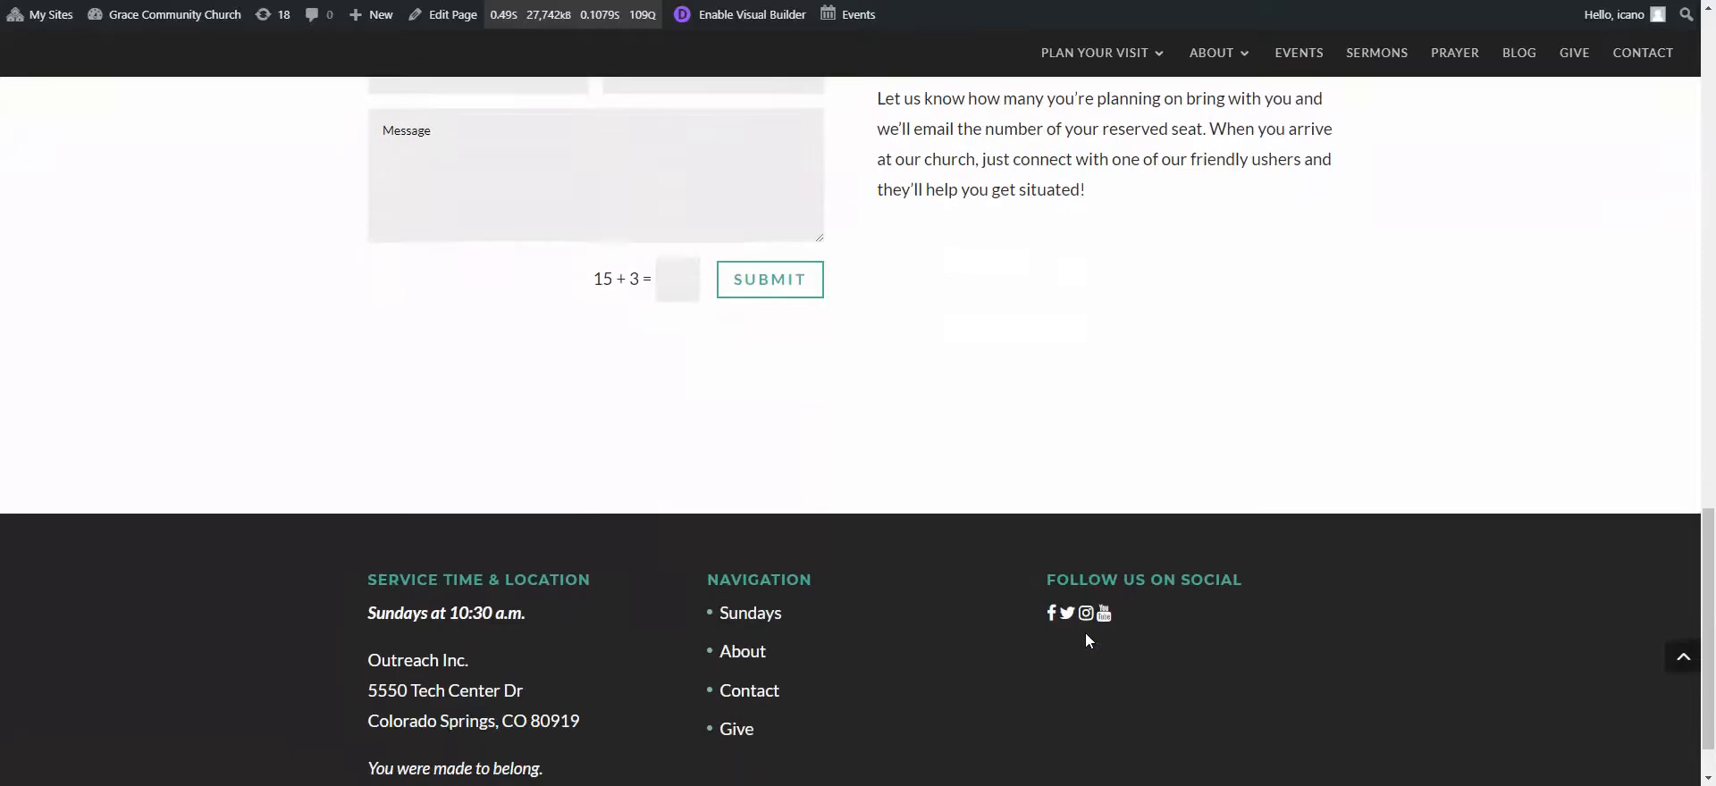
scroll(1085, 633, up, 4)
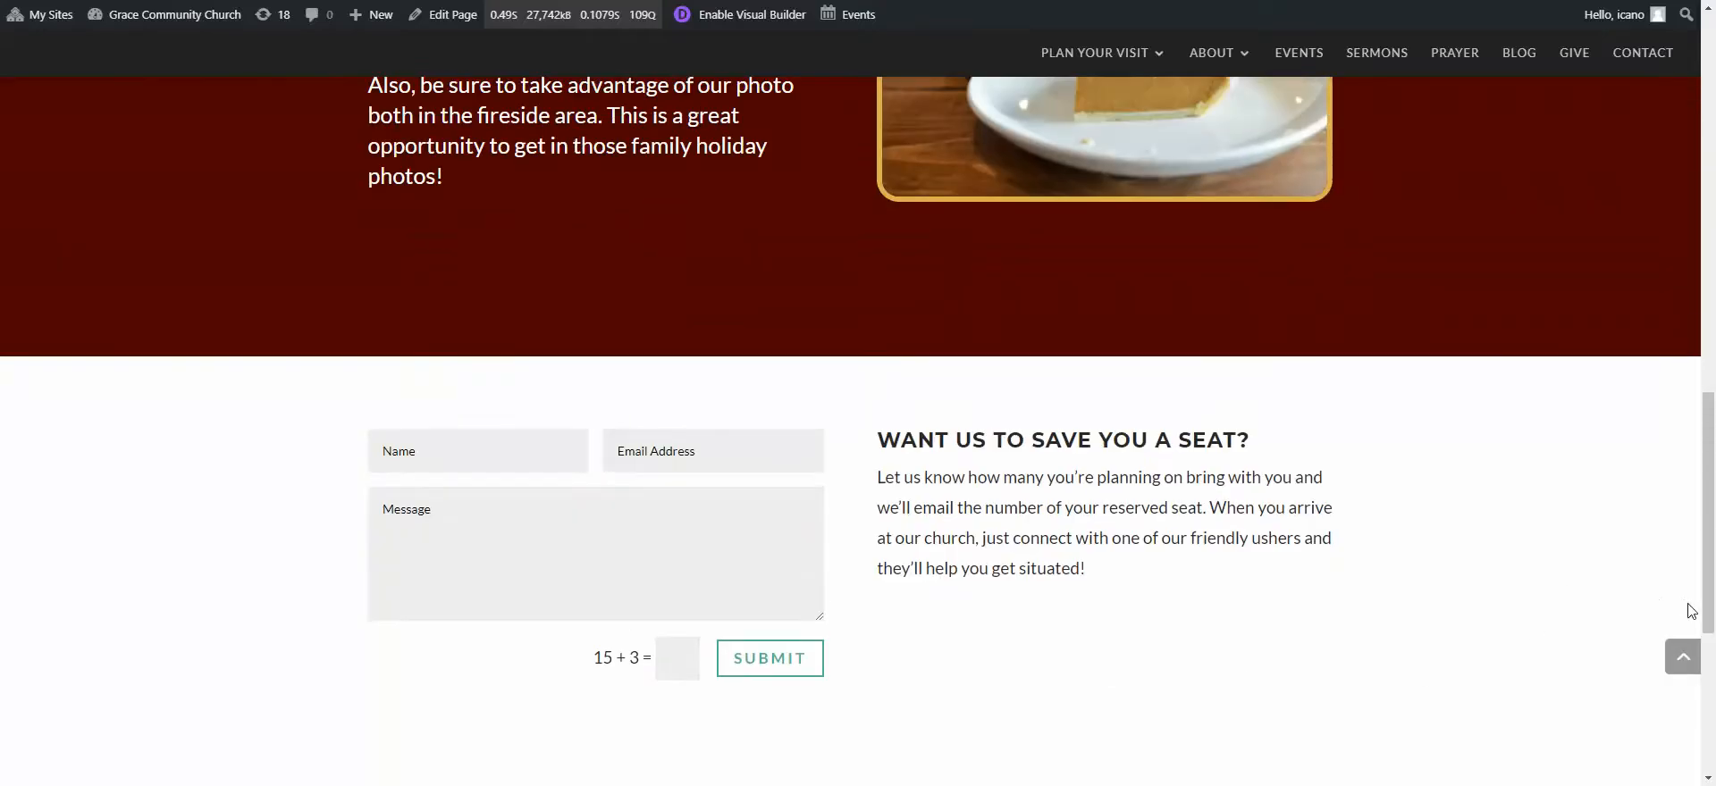
drag(1709, 623, 1705, 231)
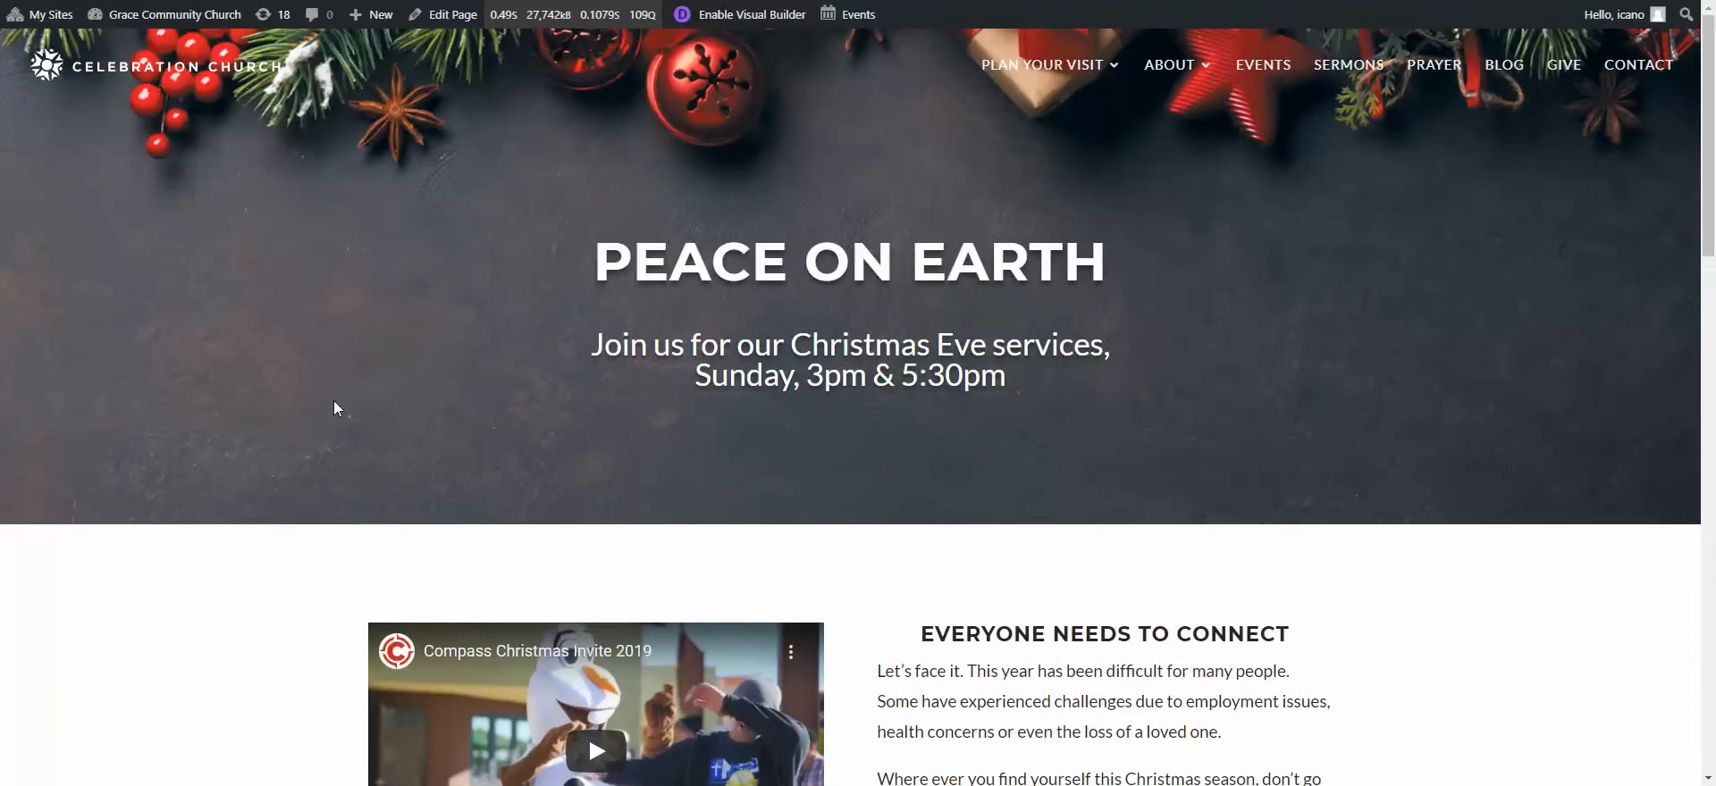
scroll(1024, 449, down, 1)
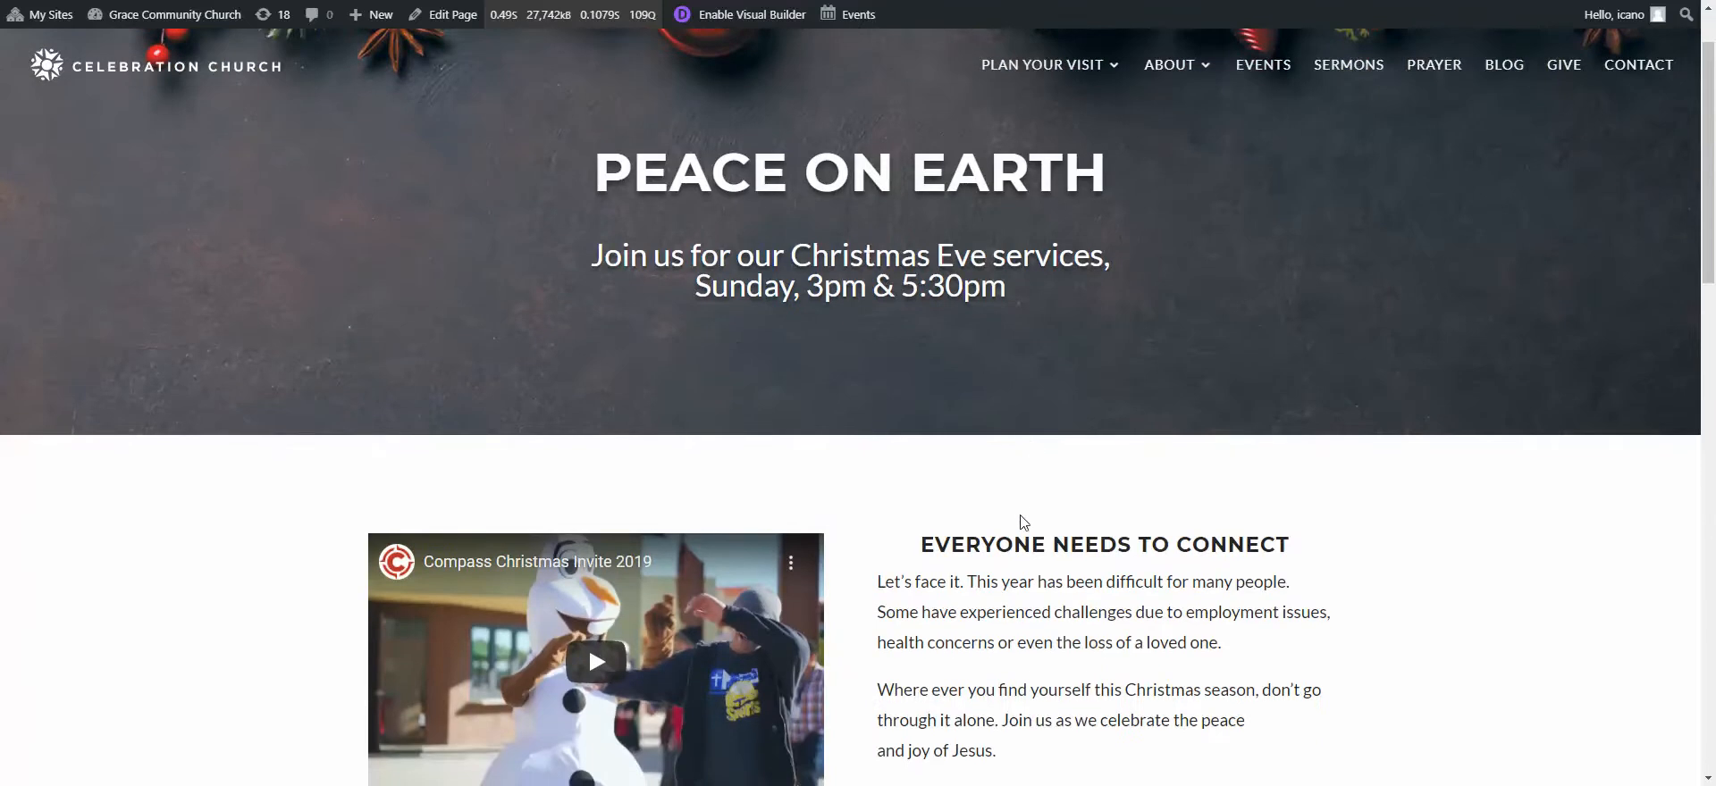
scroll(993, 527, up, 1)
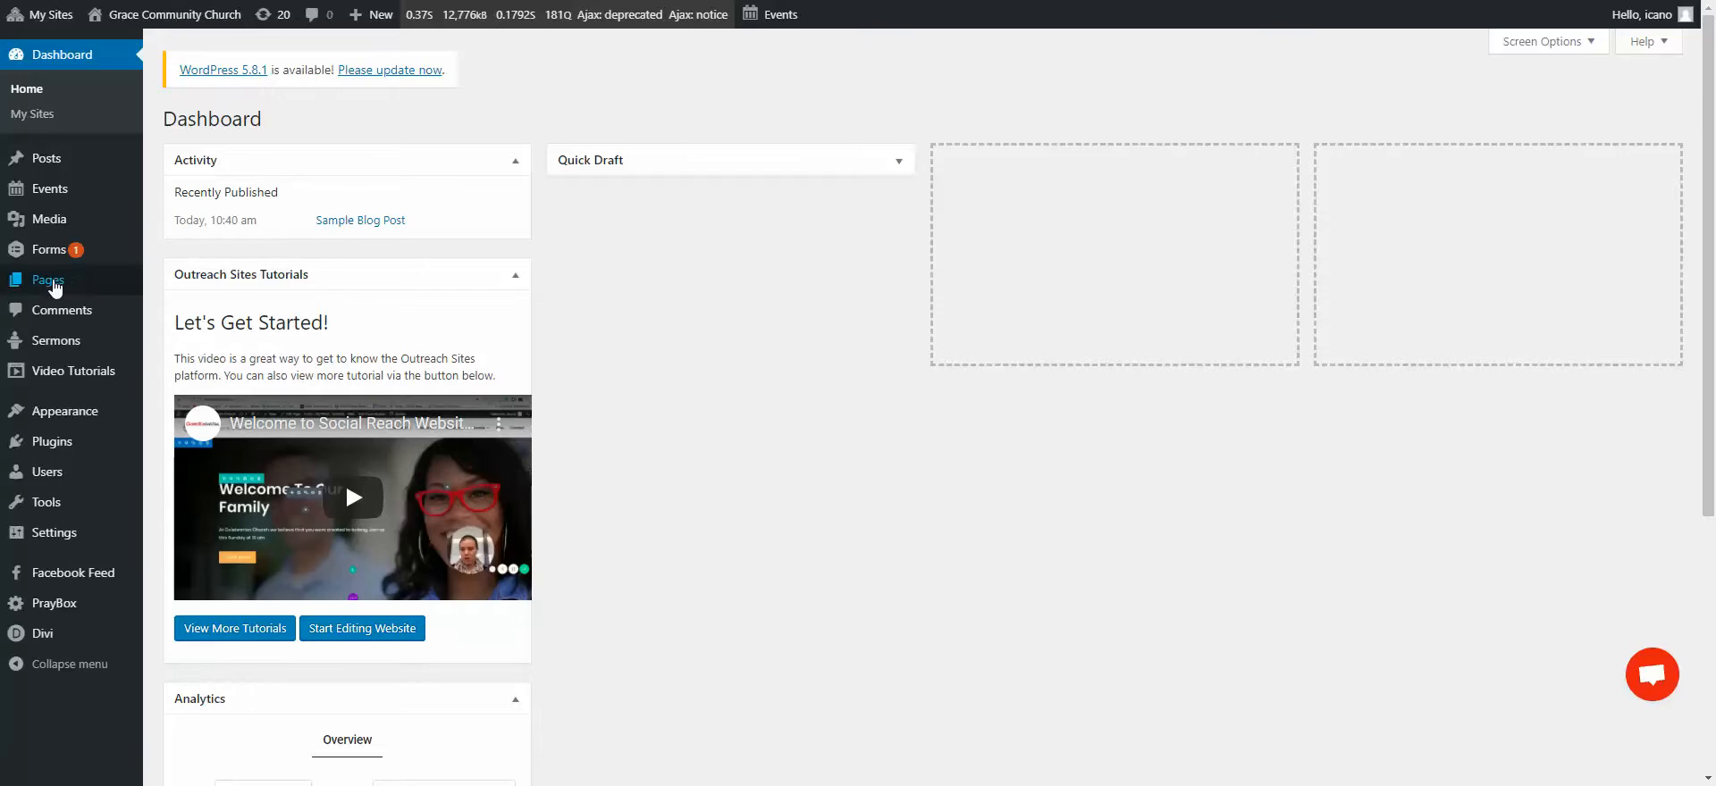
- Add a new page to the church website and title it "My Church Event"
mouse_move(52, 290)
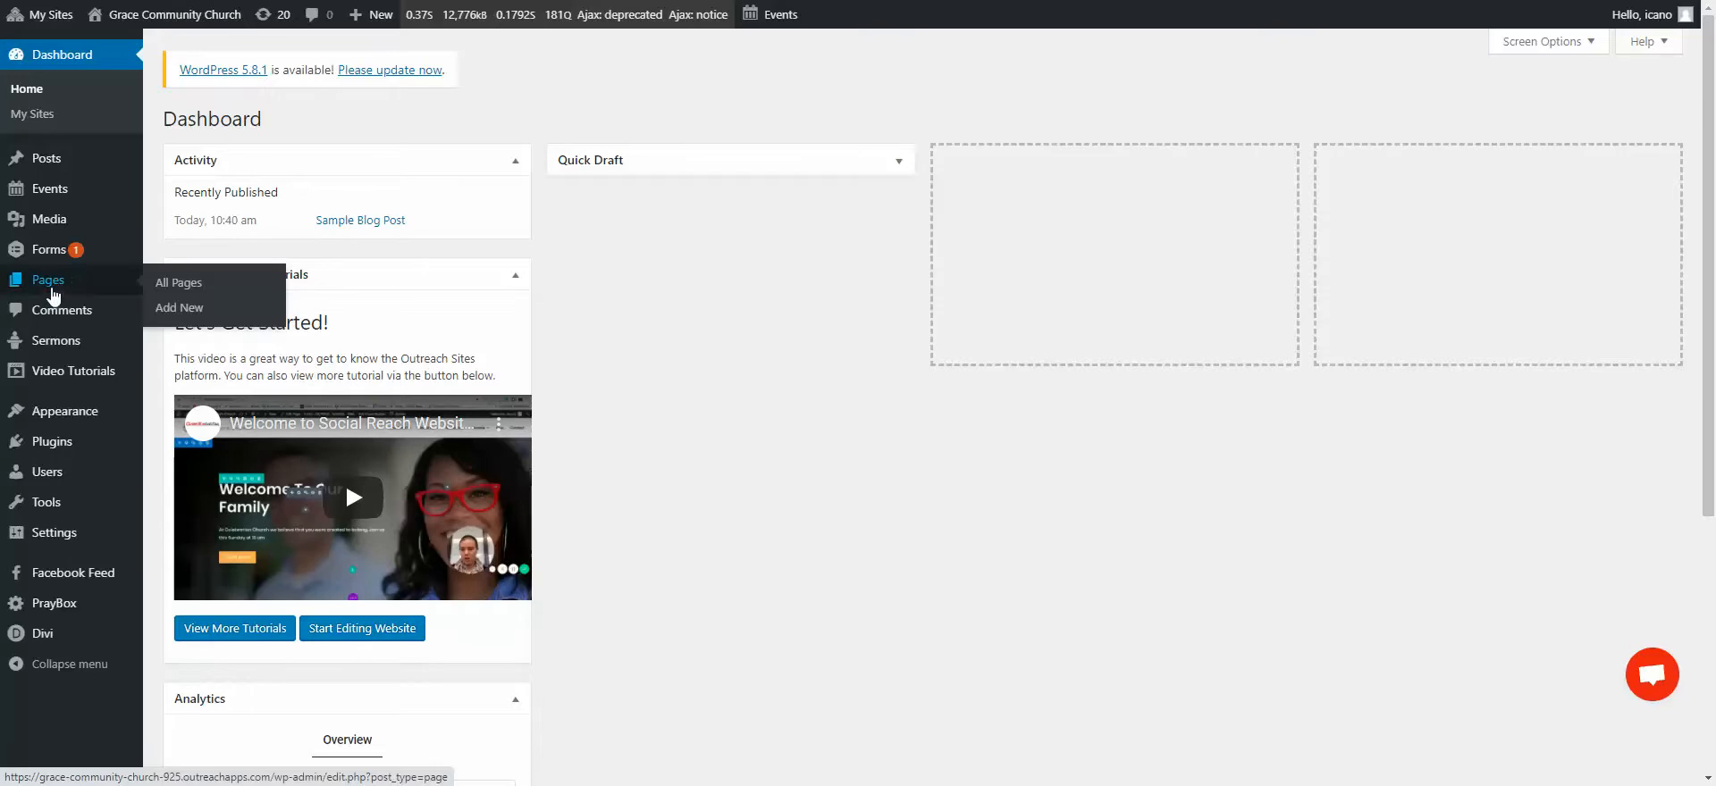
click(199, 309)
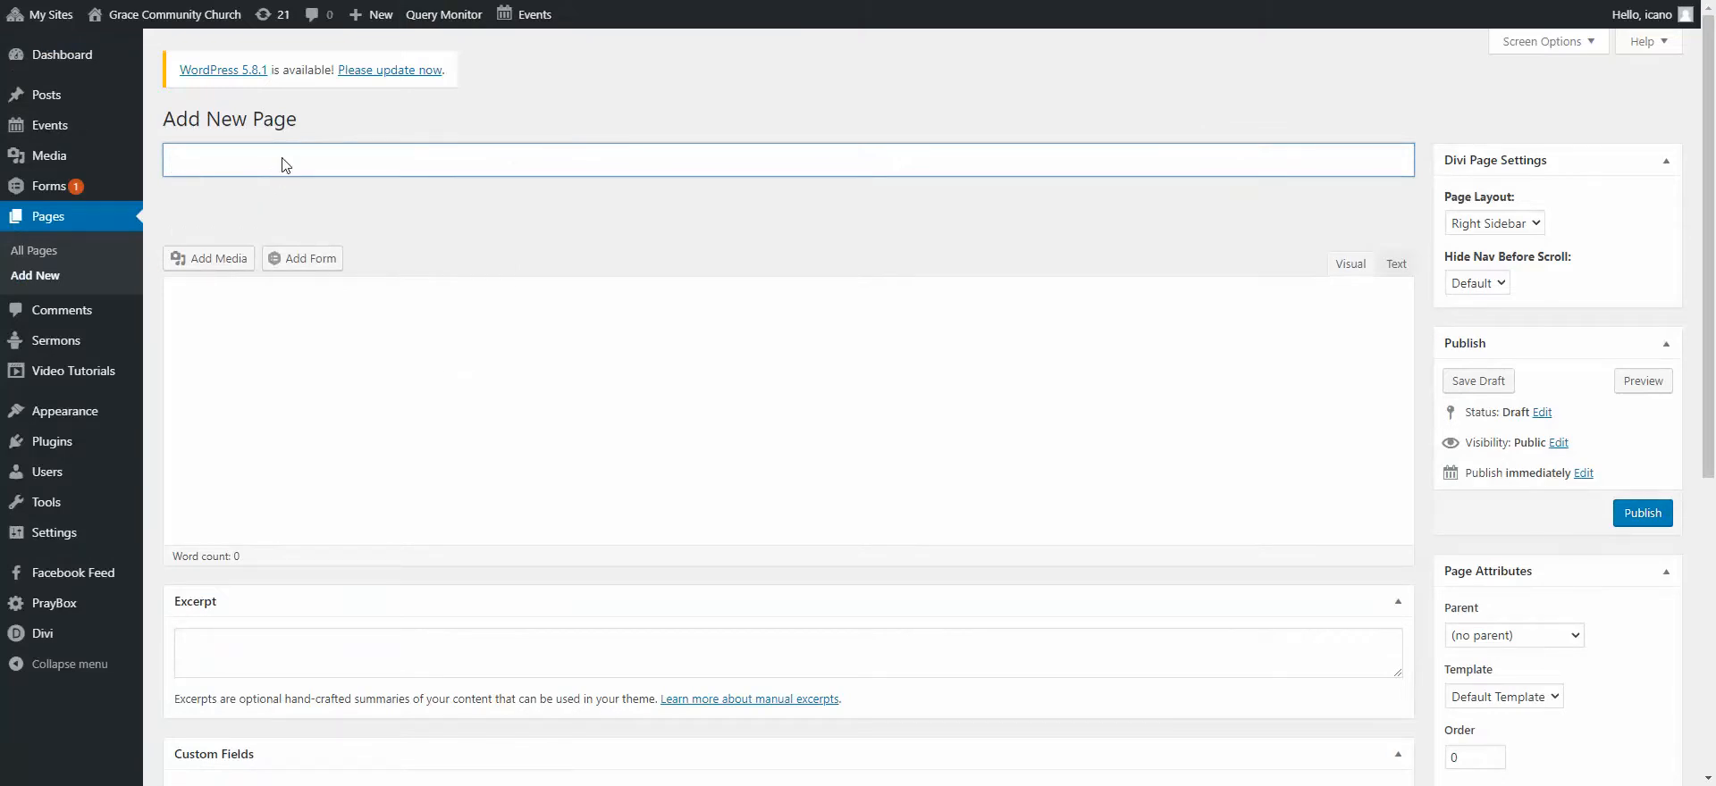
text(My Church Event)
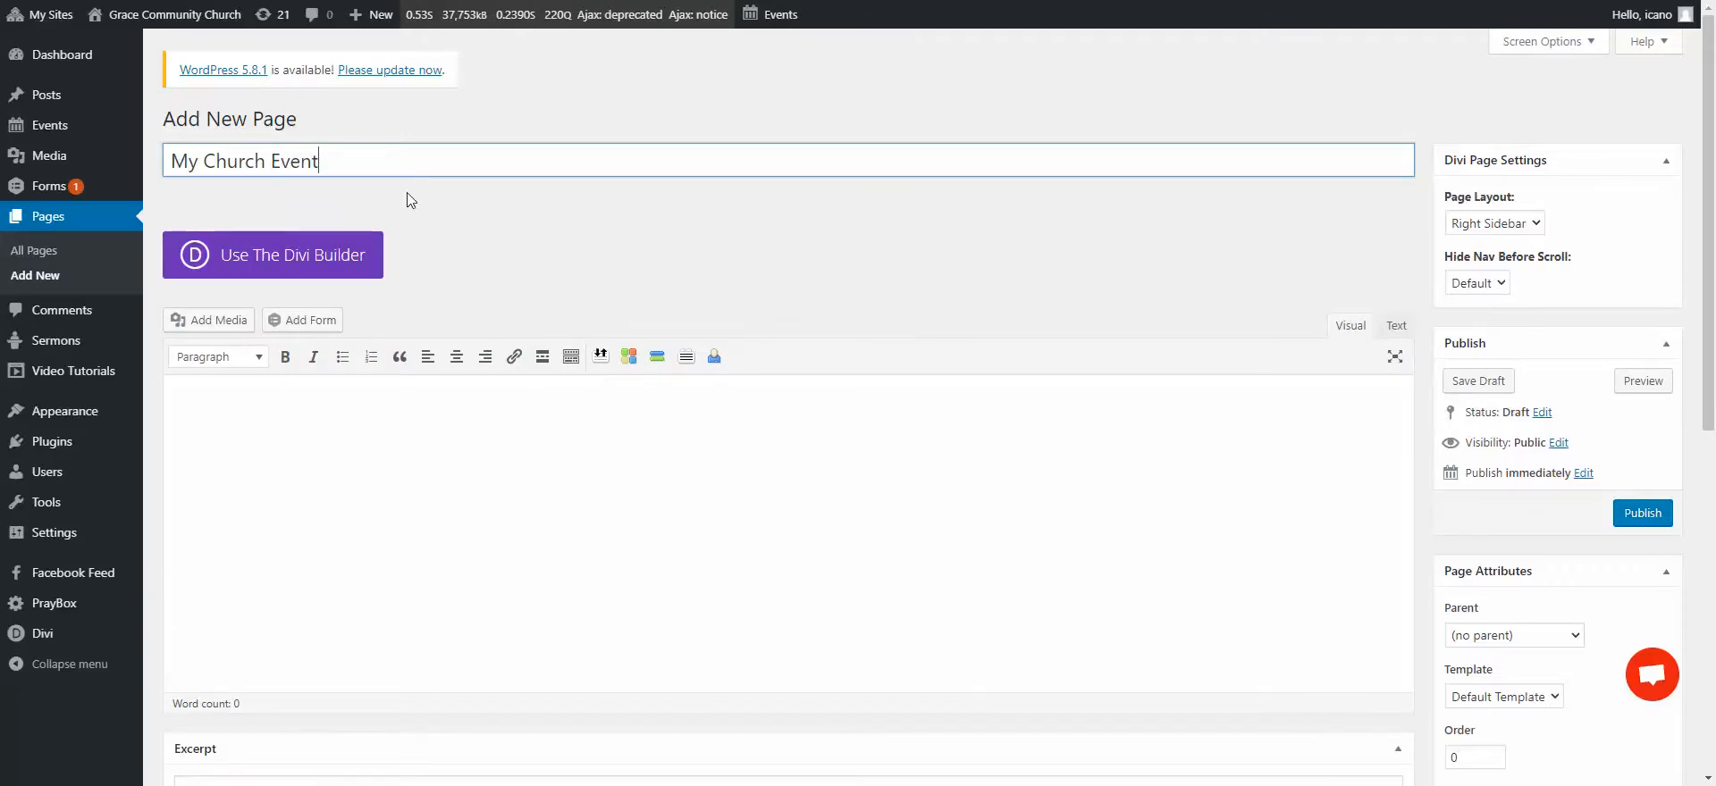
- Switch the new page to the Divi Builder, open it in the Visual Builder and start building from scratch without inserting a row
click(322, 268)
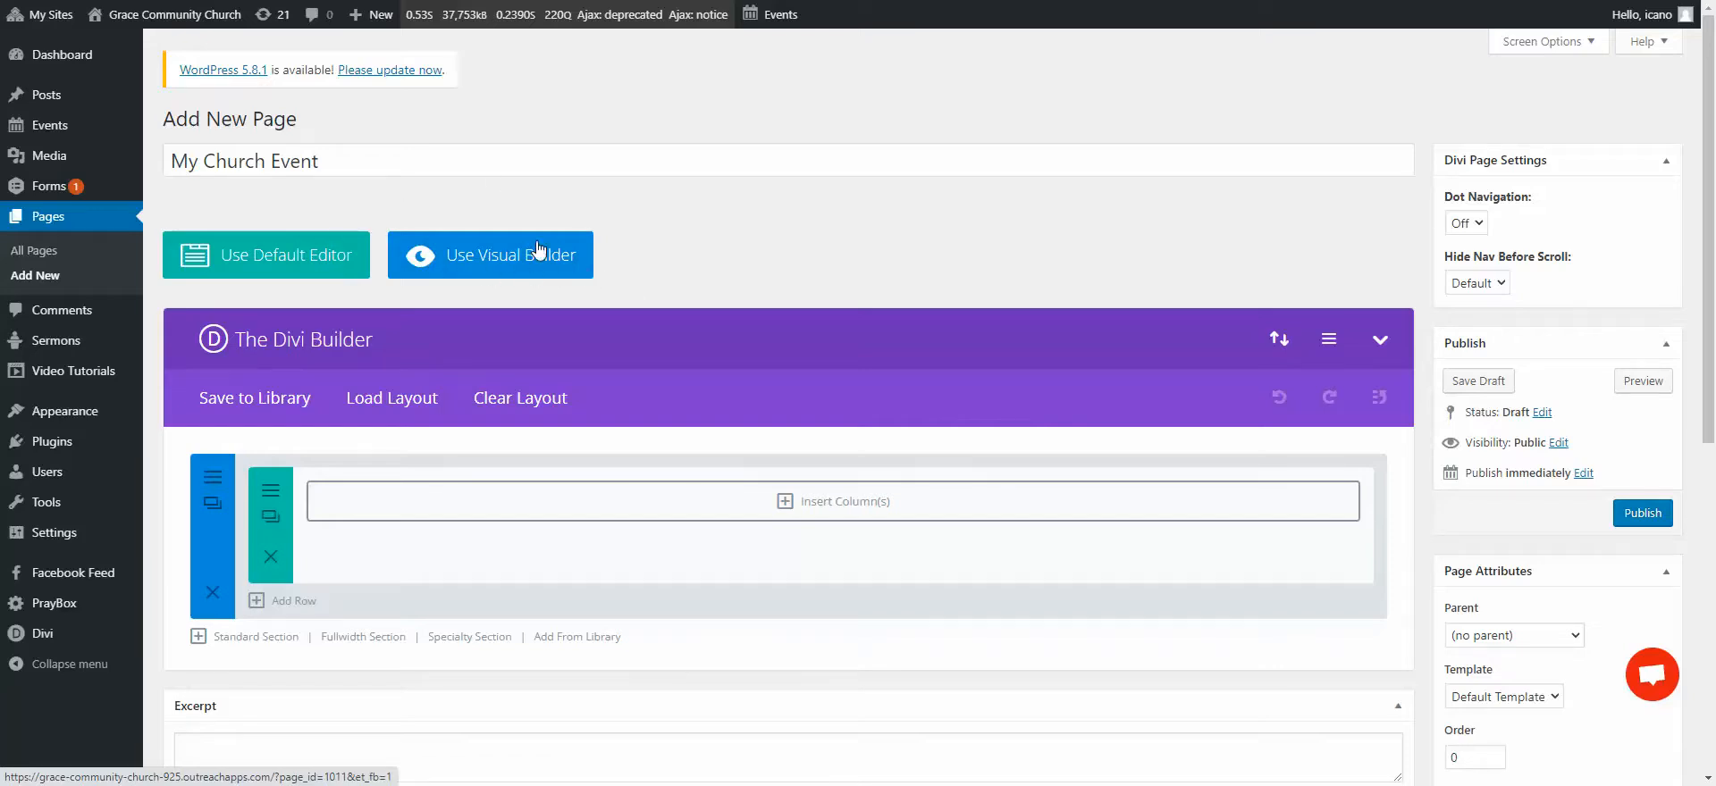
scroll(528, 249, down, 1)
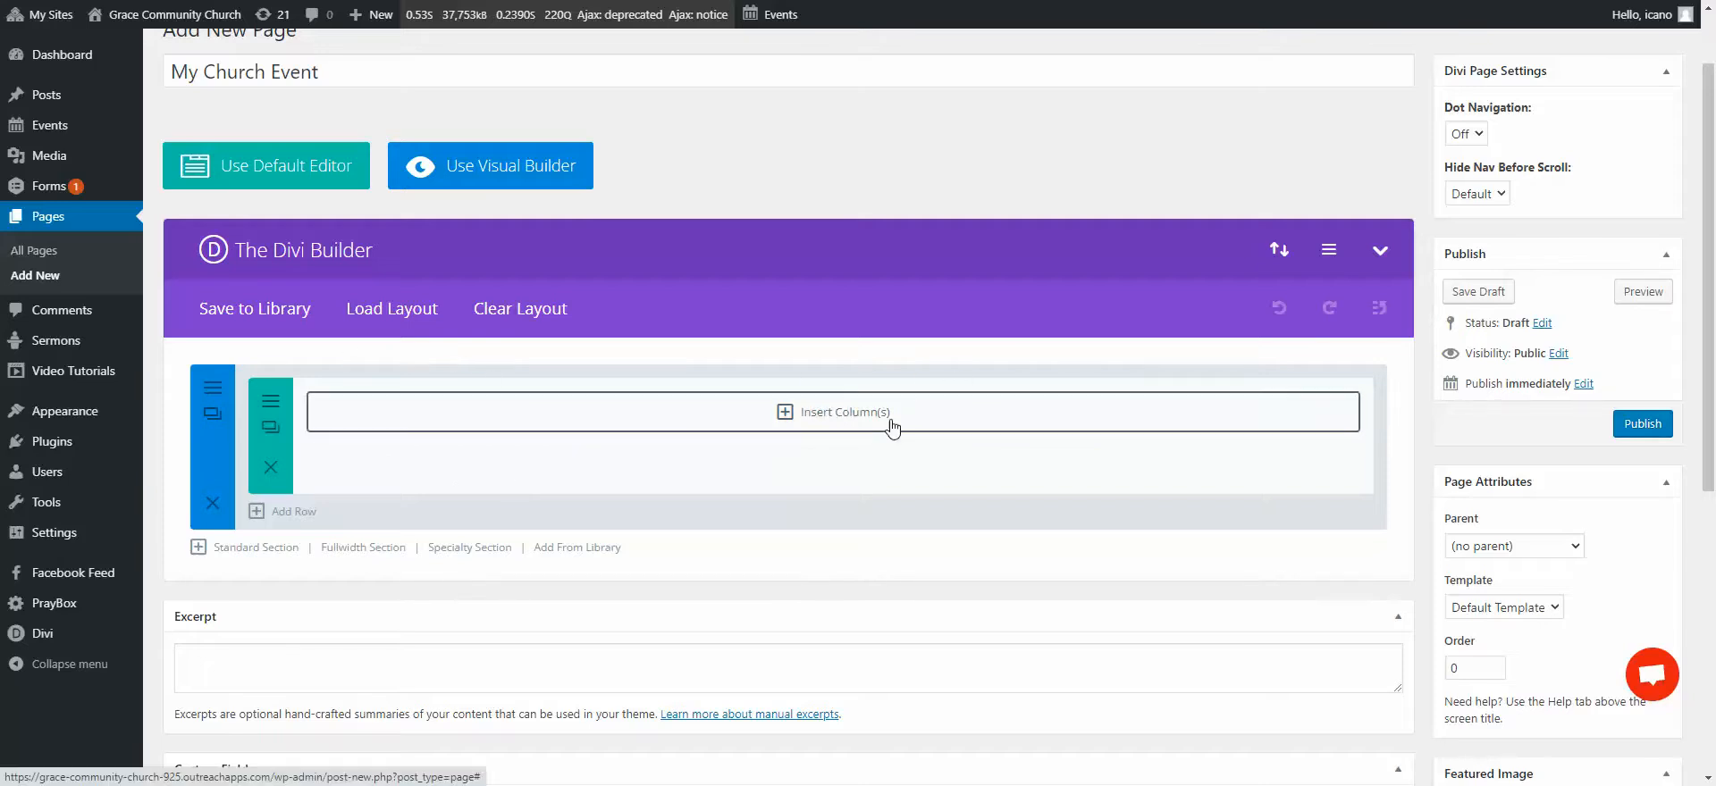
scroll(891, 427, up, 1)
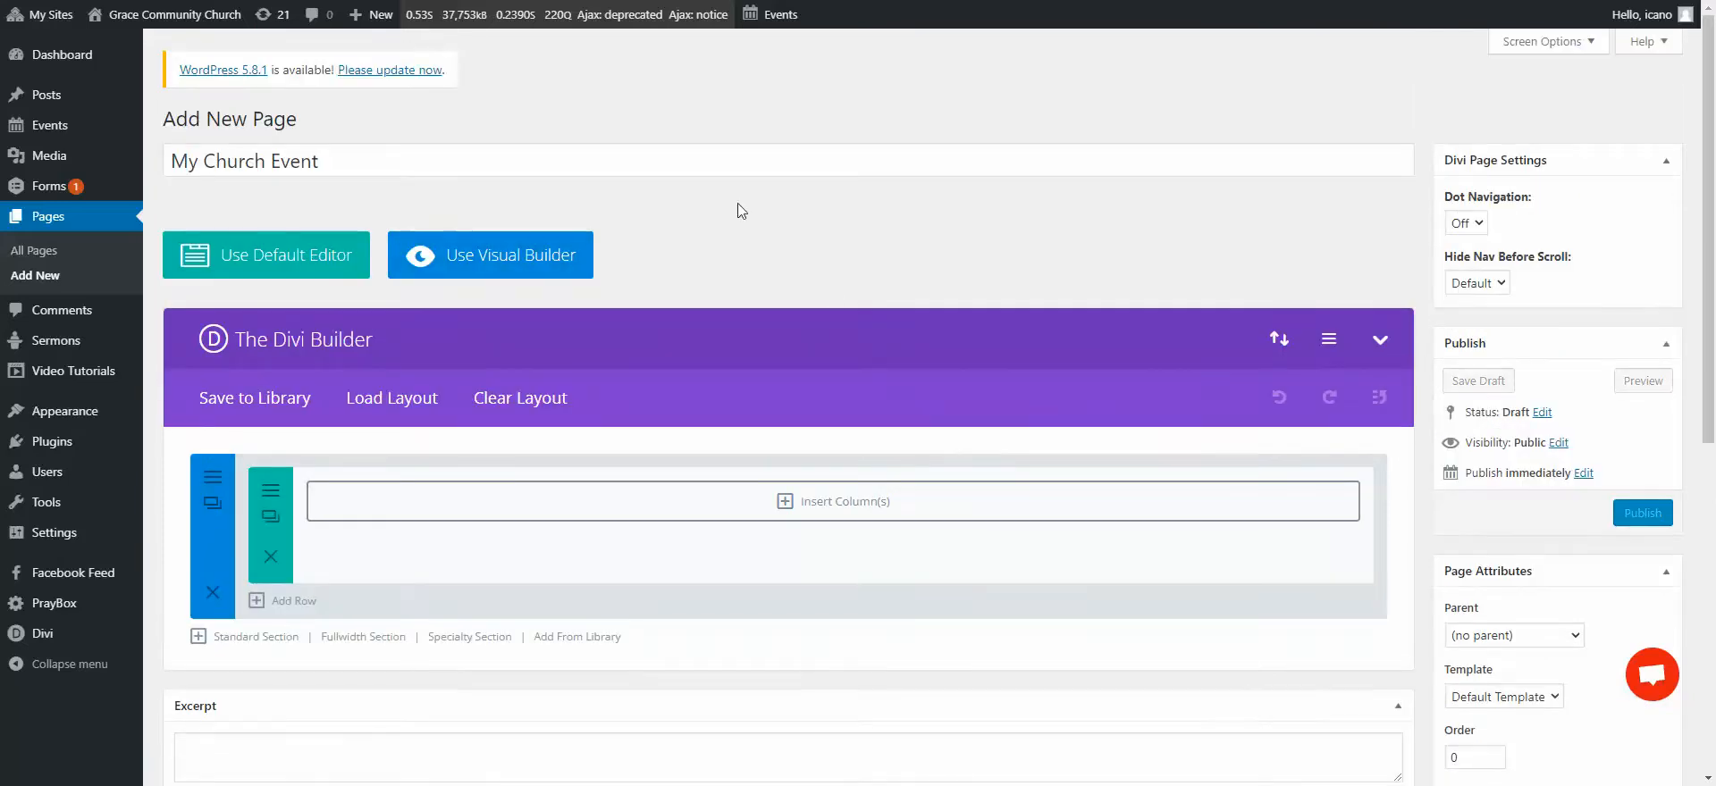
click(502, 268)
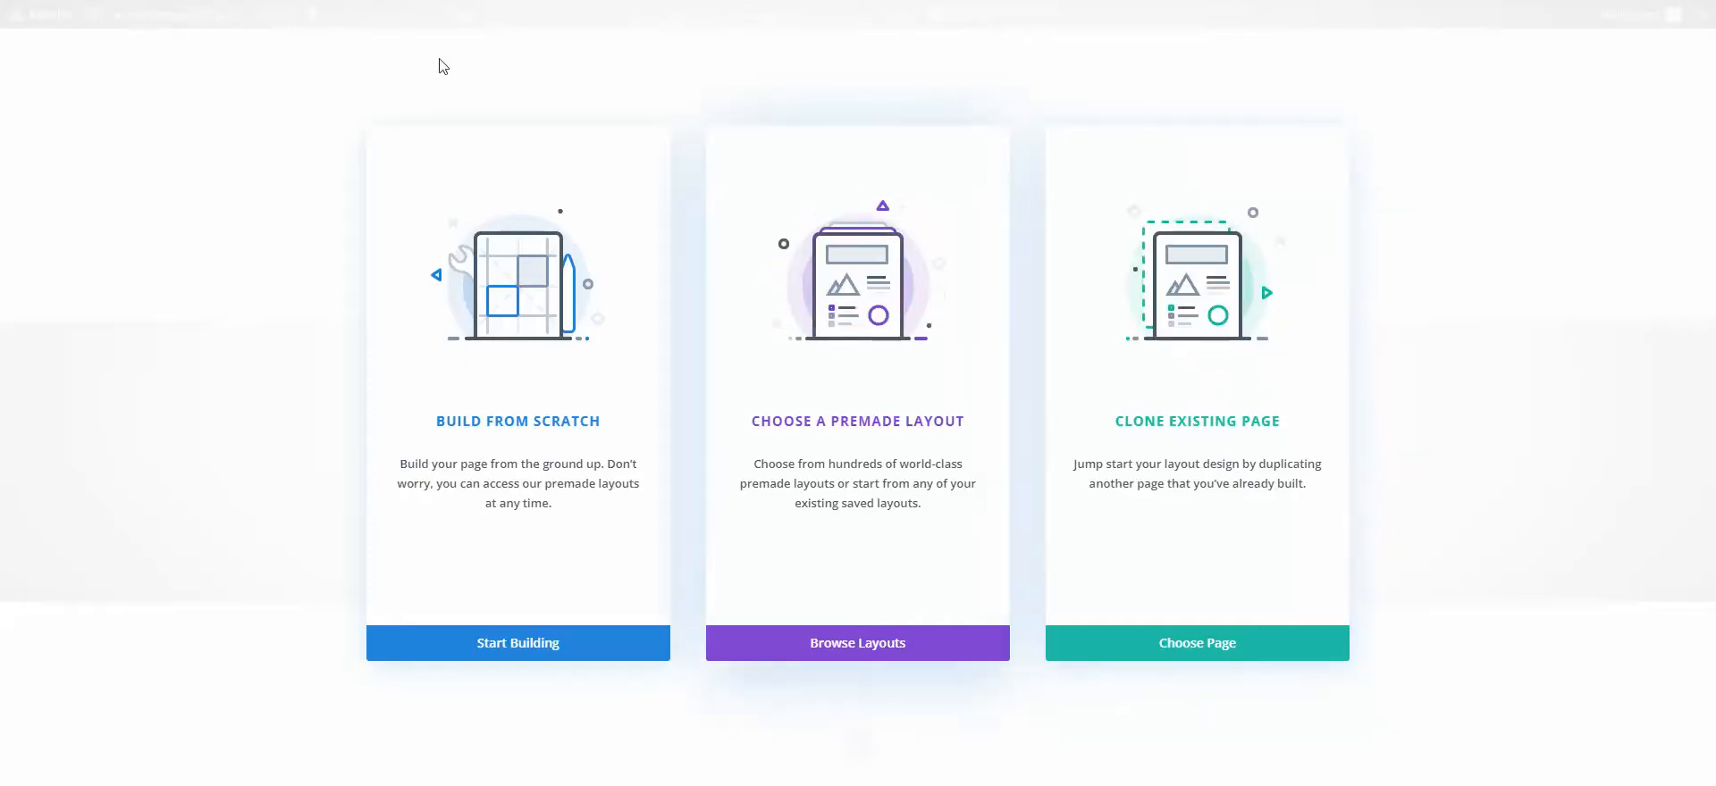
click(516, 498)
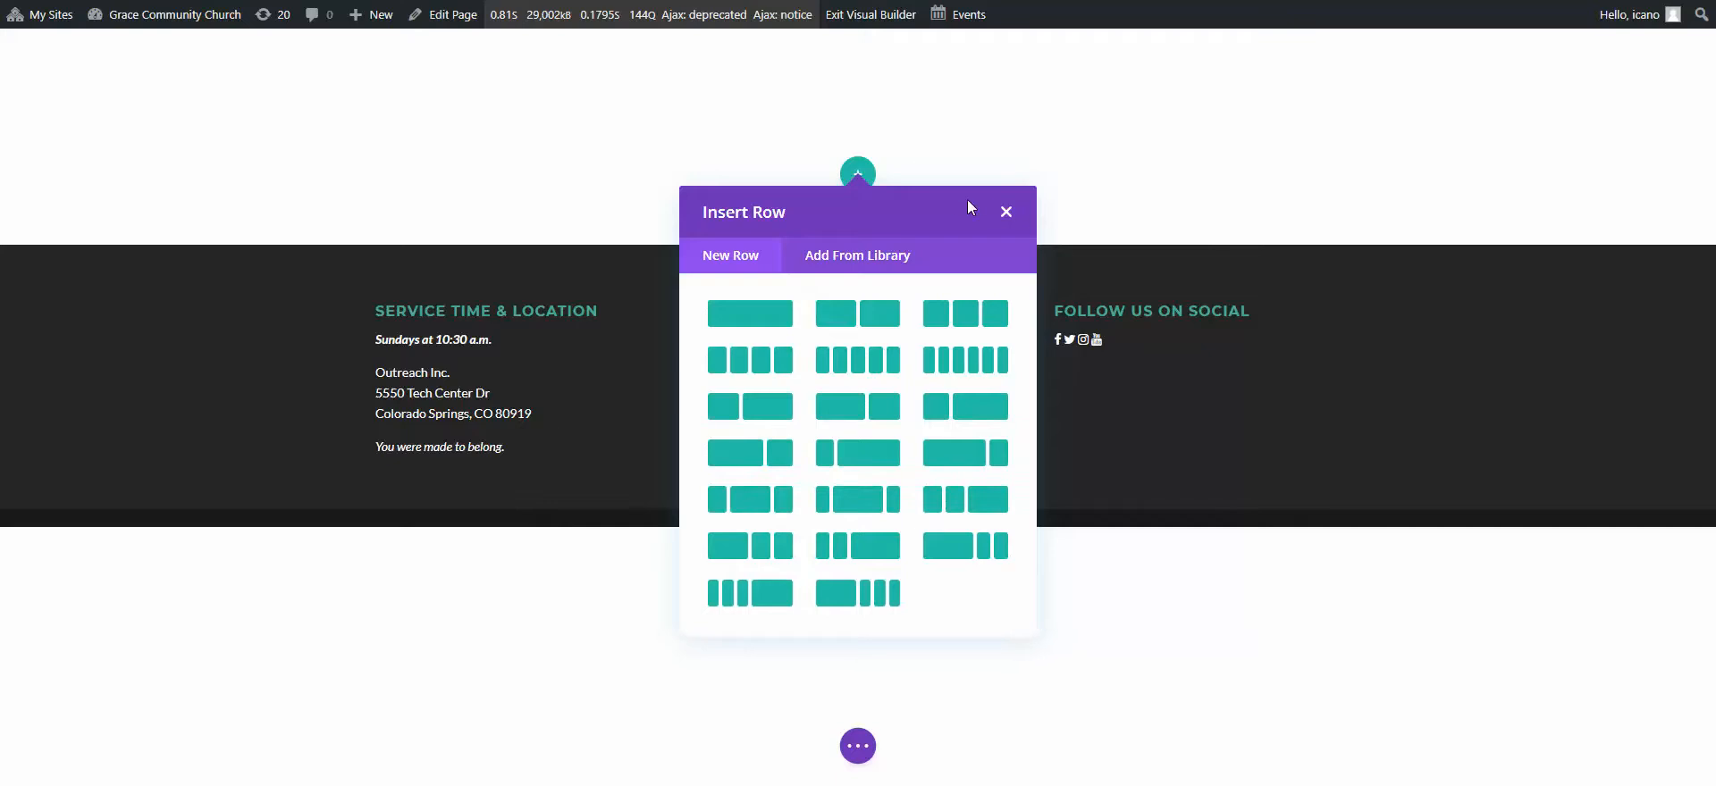
click(1006, 211)
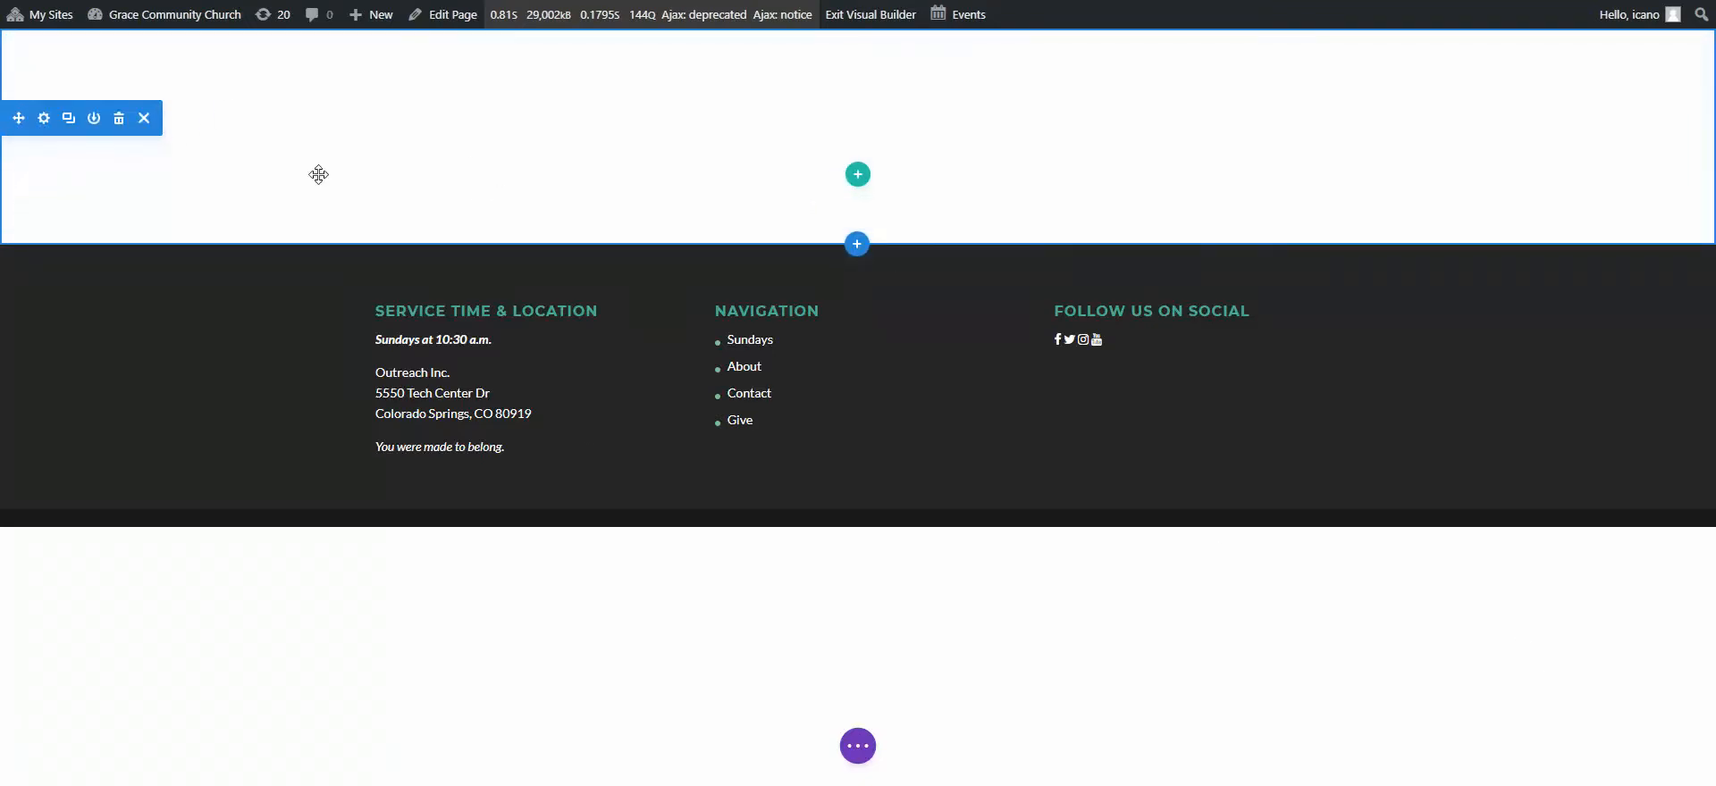
- Open the media chooser for a background image in the empty section's settings
click(44, 119)
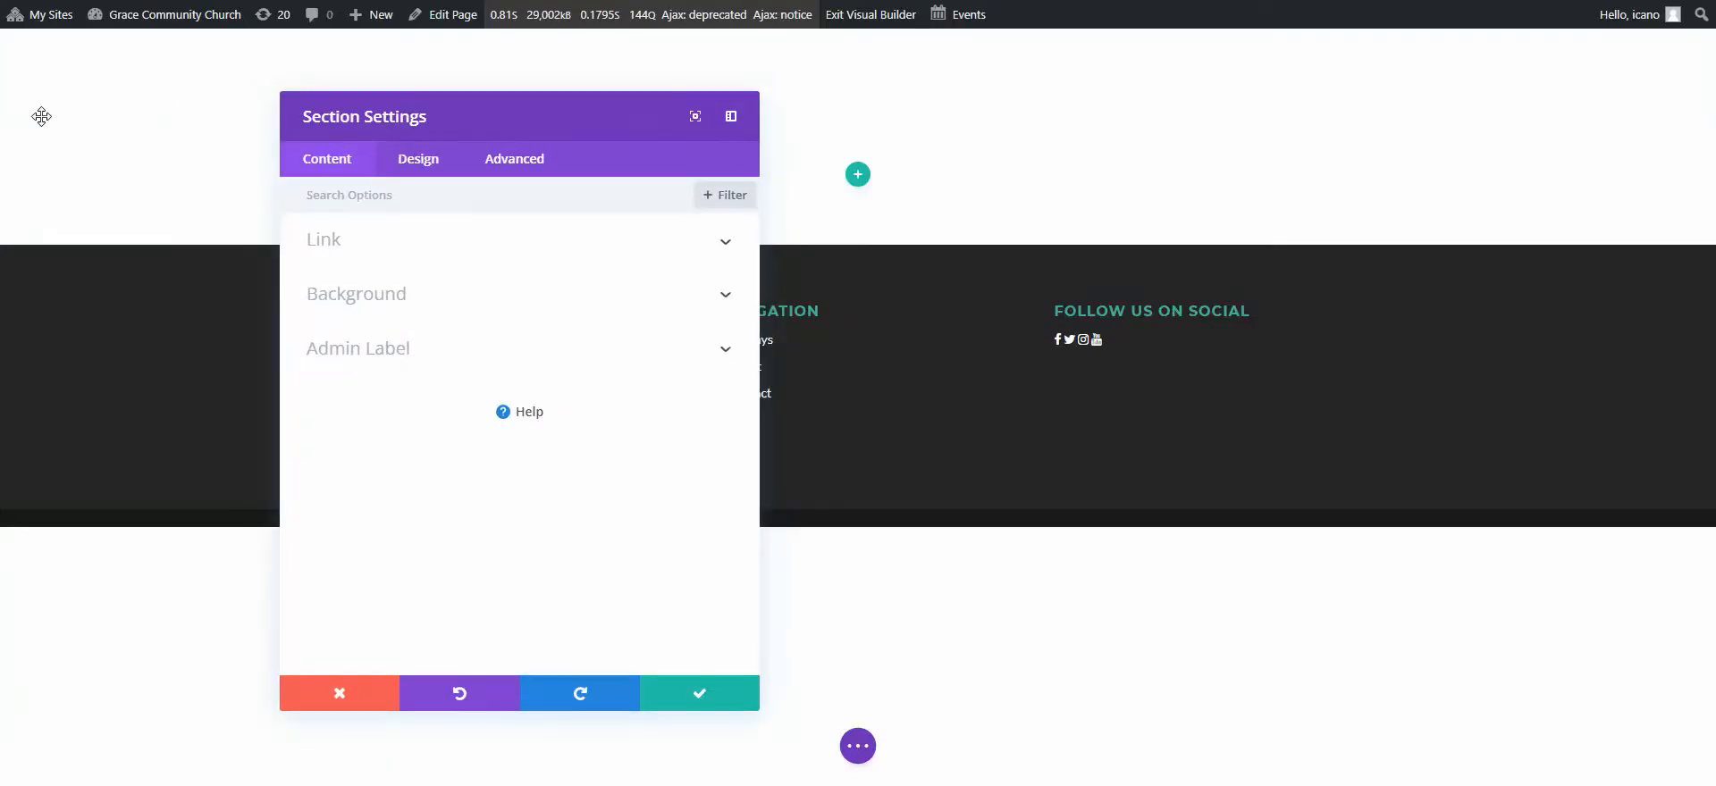
click(722, 302)
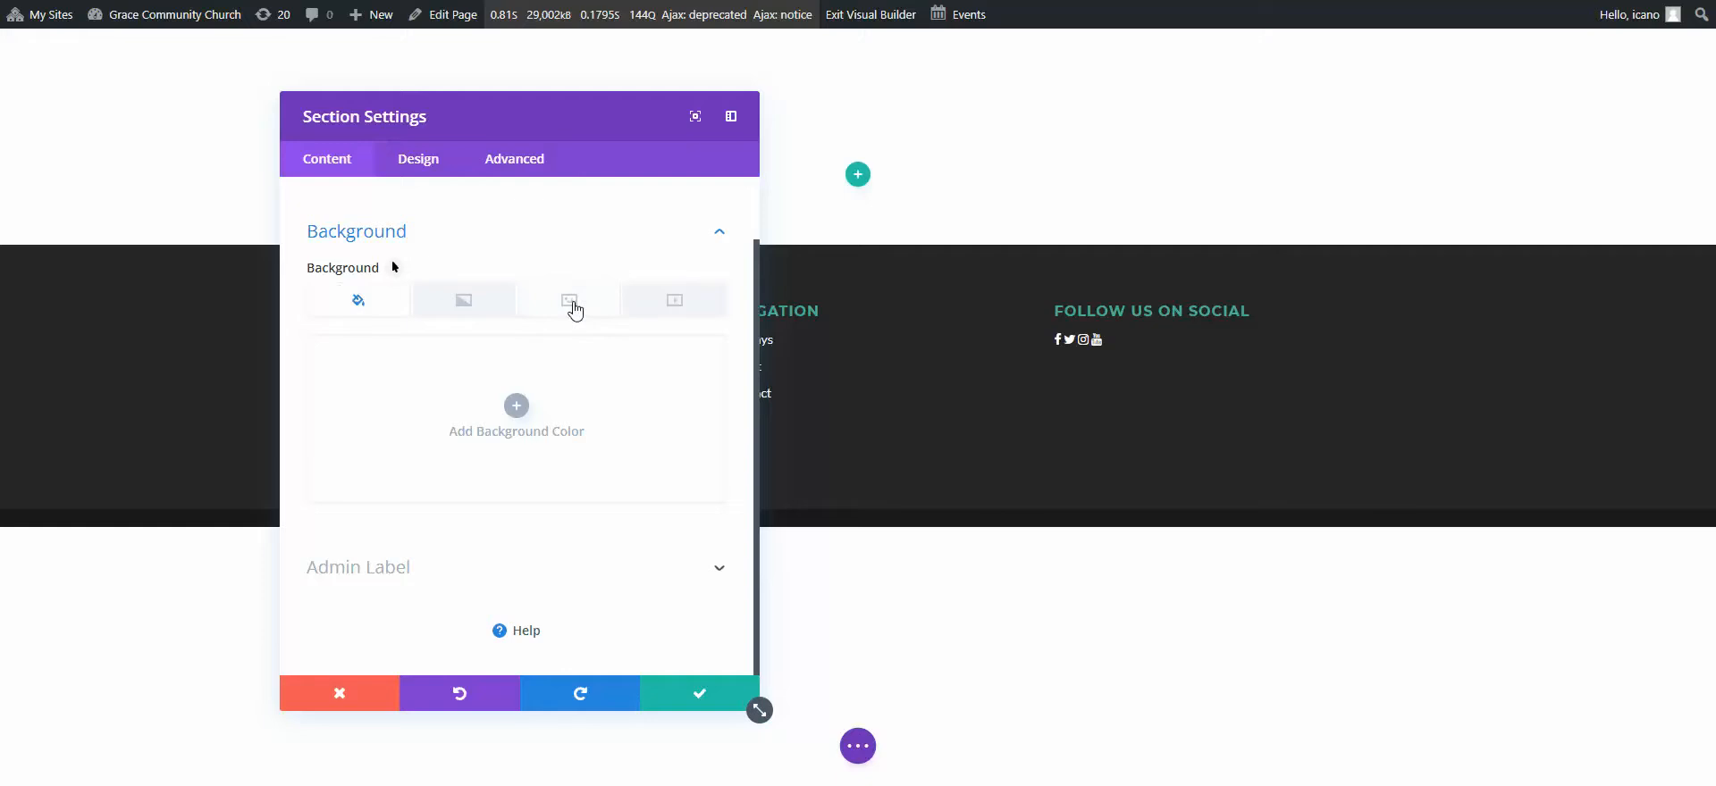
click(570, 302)
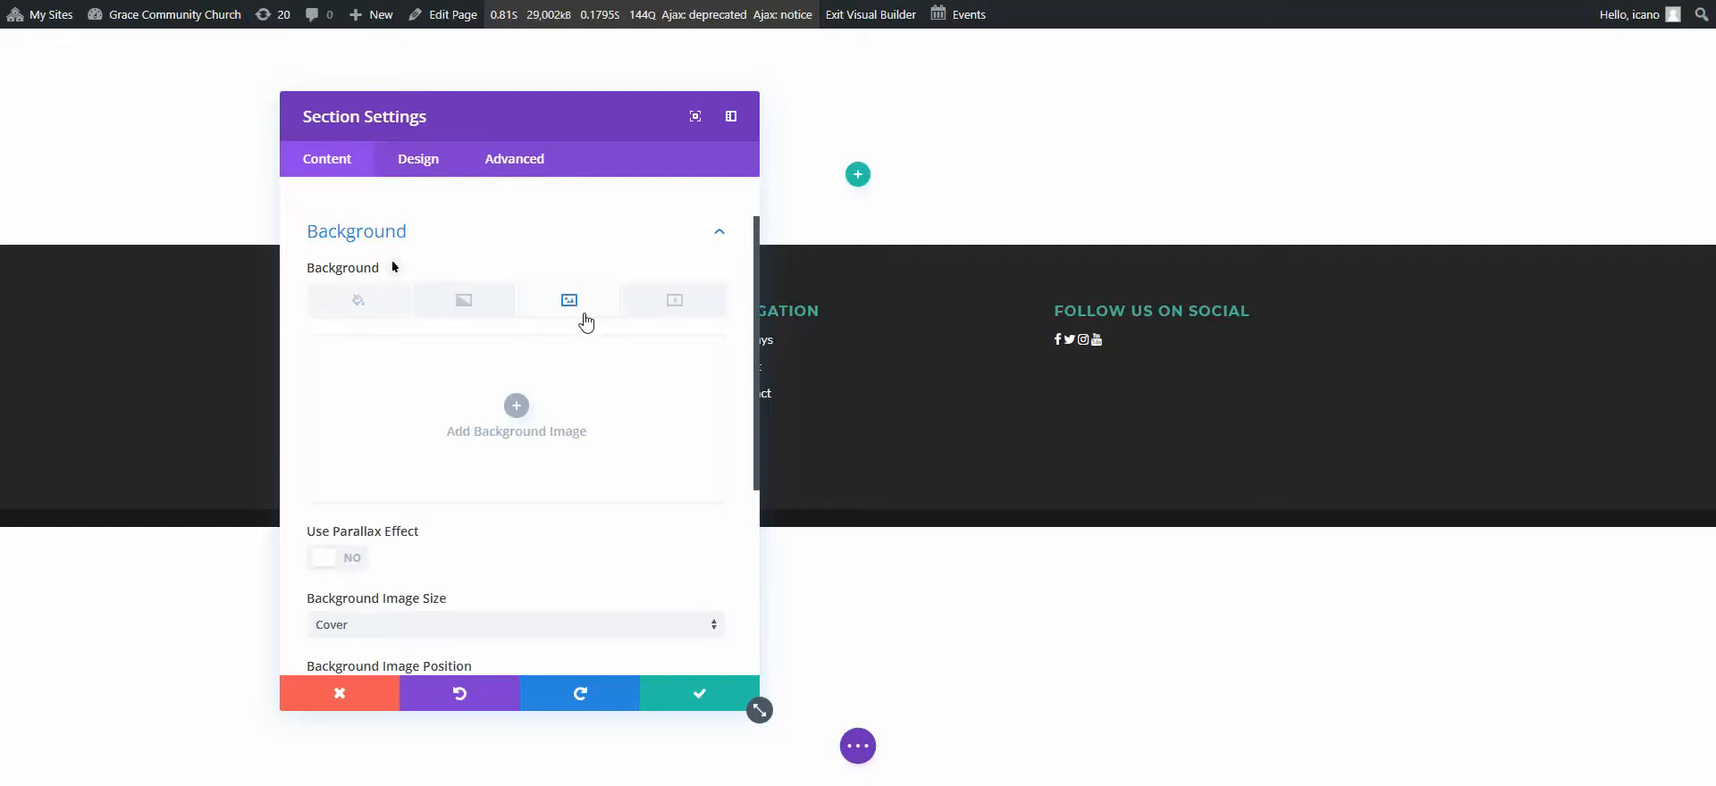
click(517, 409)
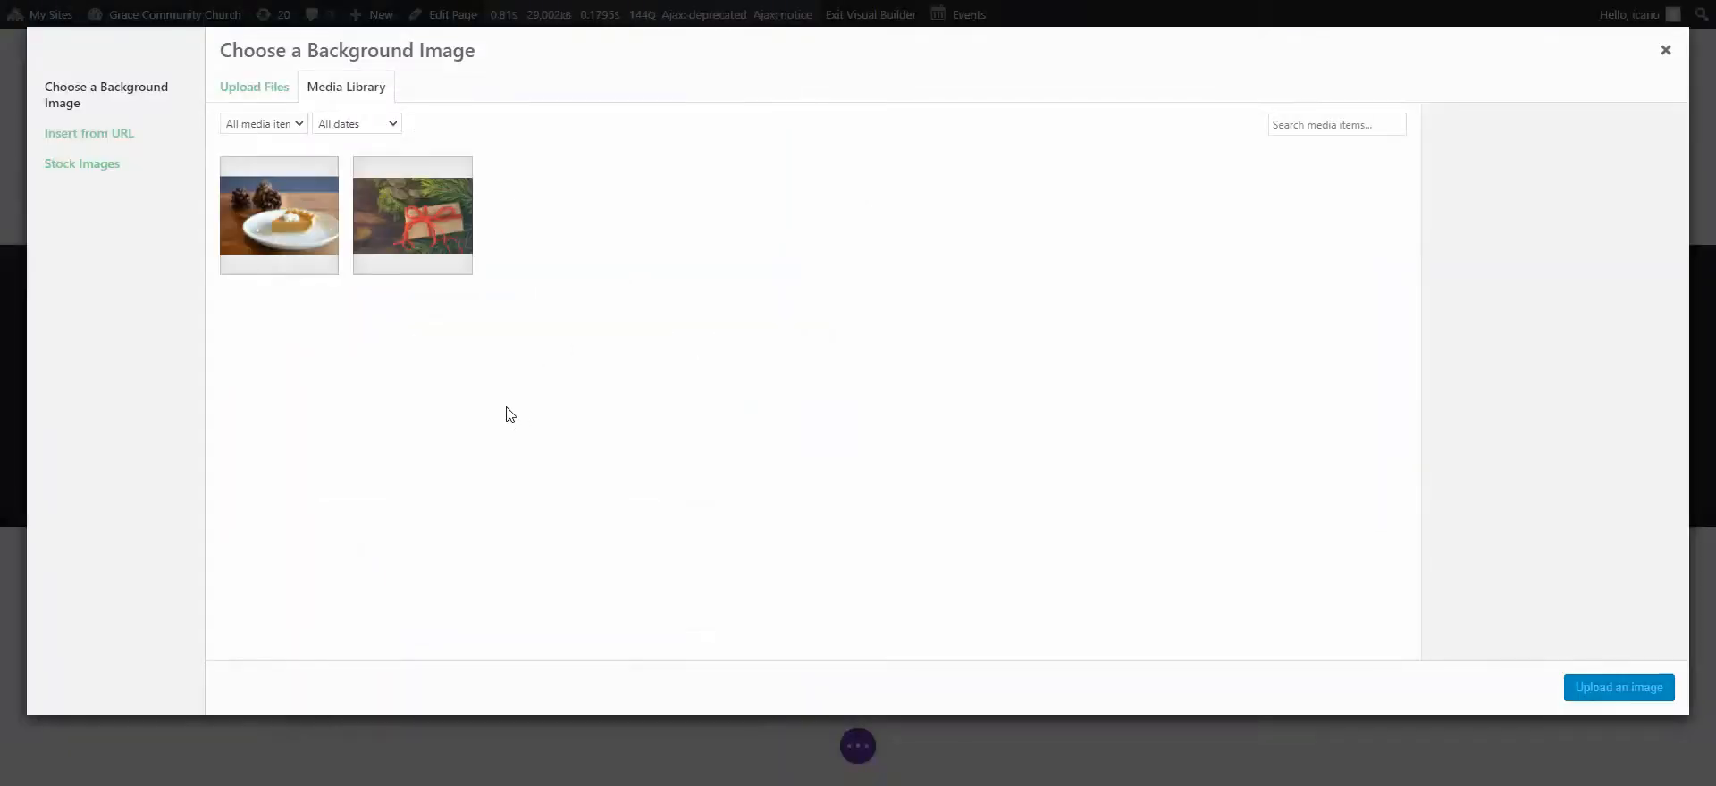
- Search the stock images for "christmas", set ChristmasTrimmingsSlate-winter.jpg as the section's background image and save the section settings
click(107, 170)
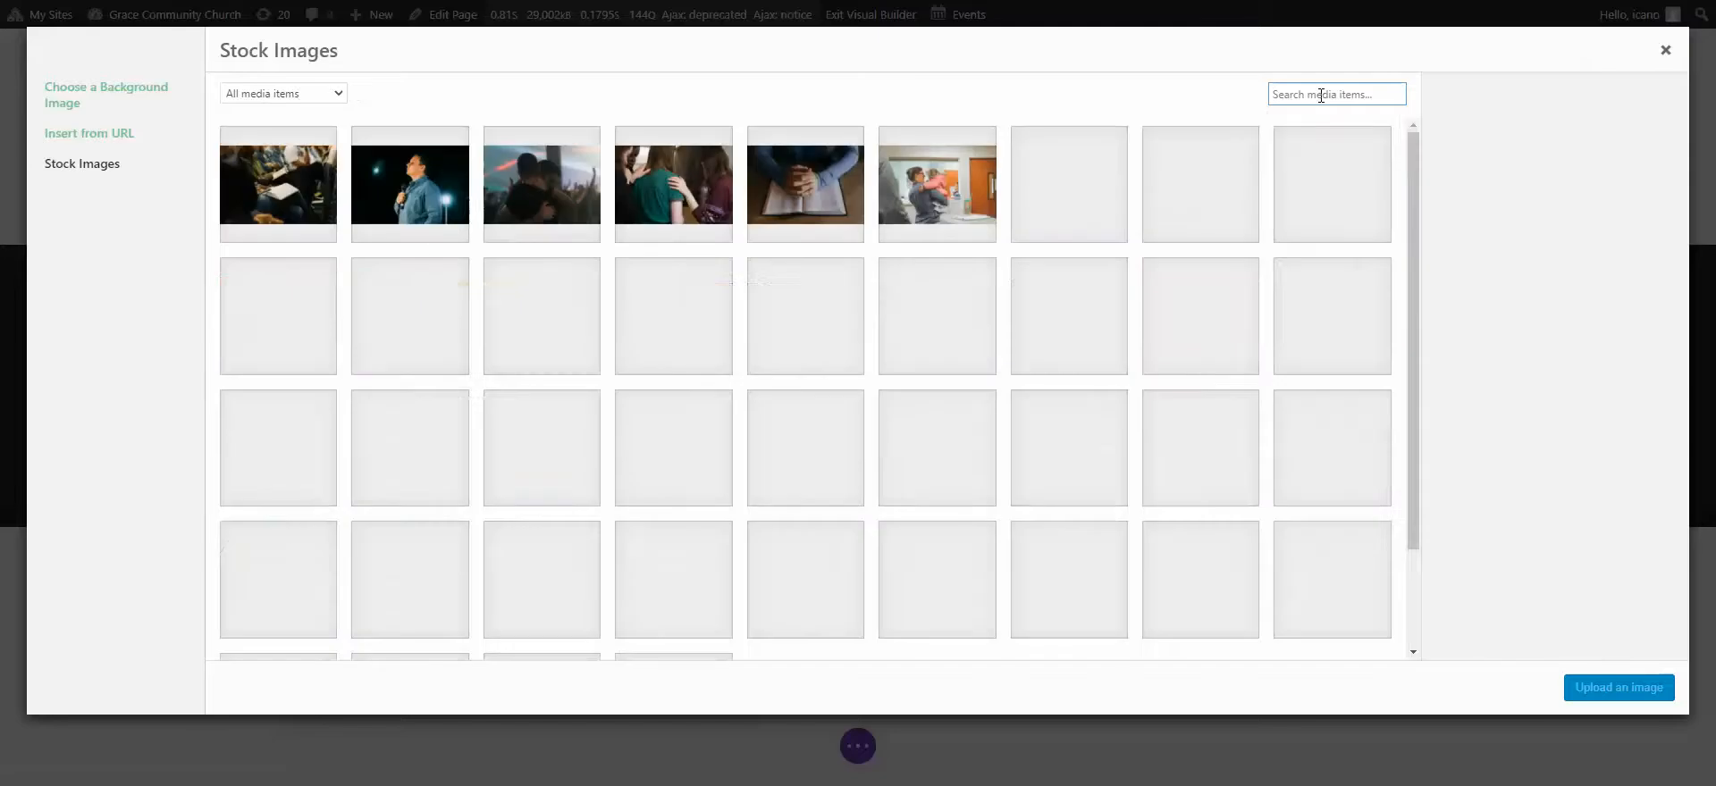
click(1321, 94)
text(chr)
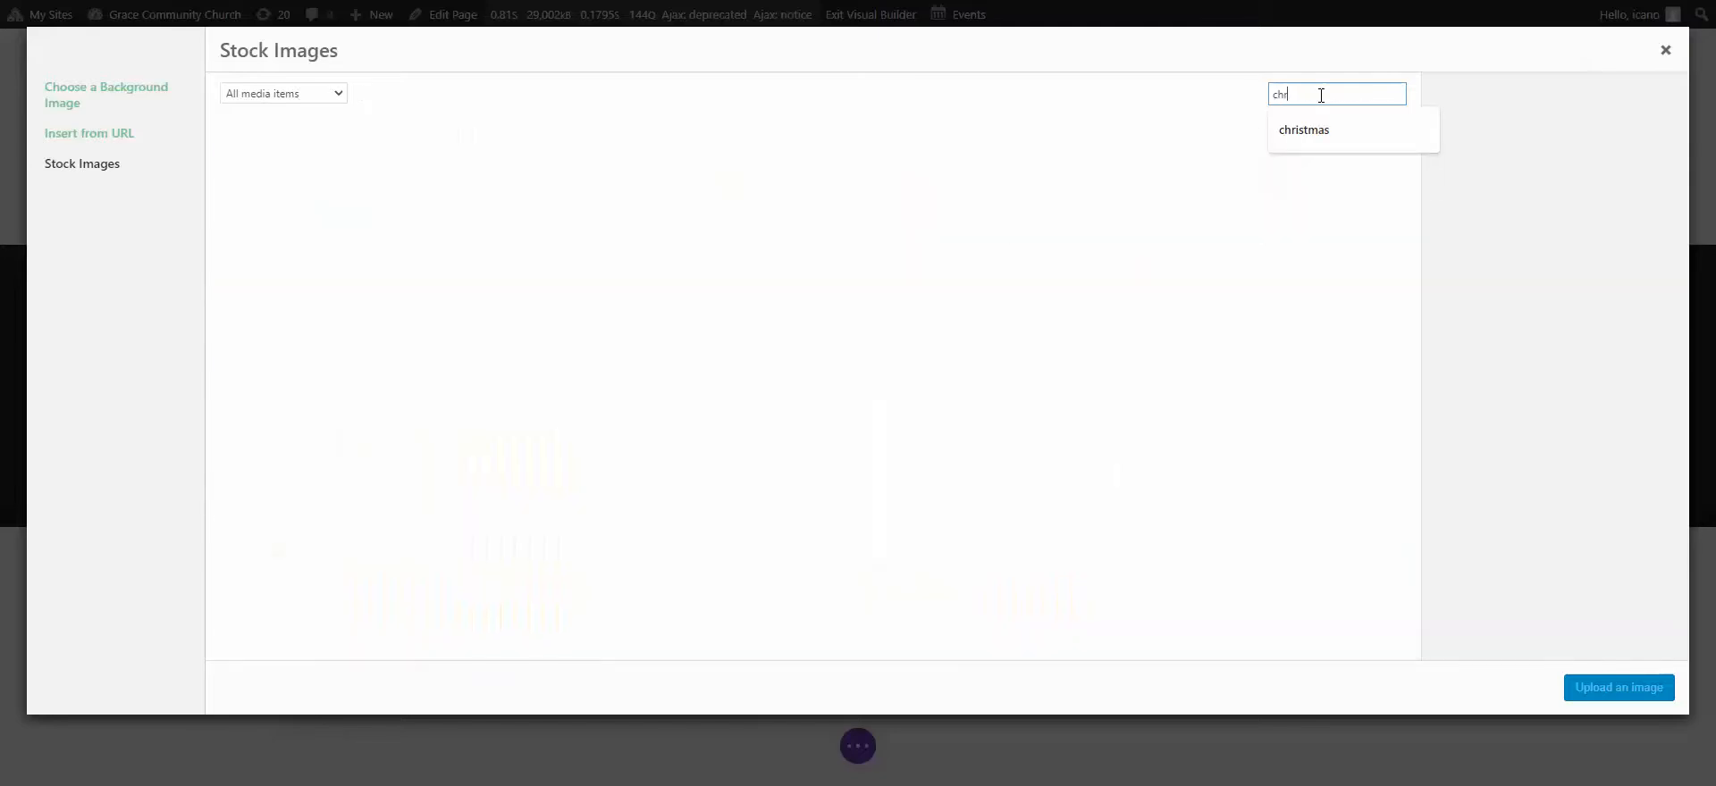
text(istmas)
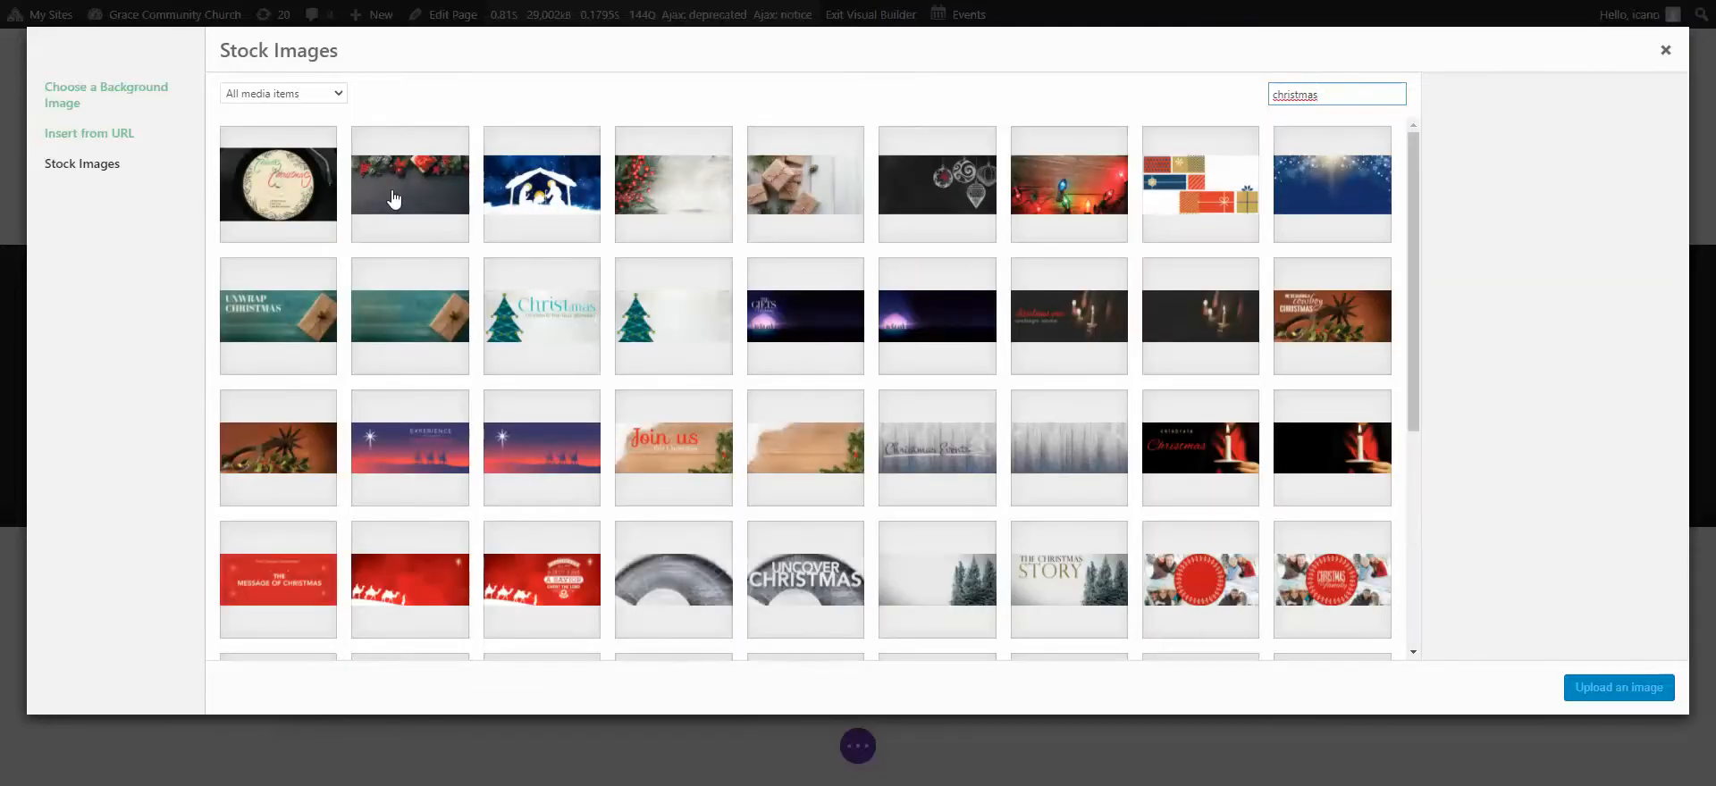
click(402, 201)
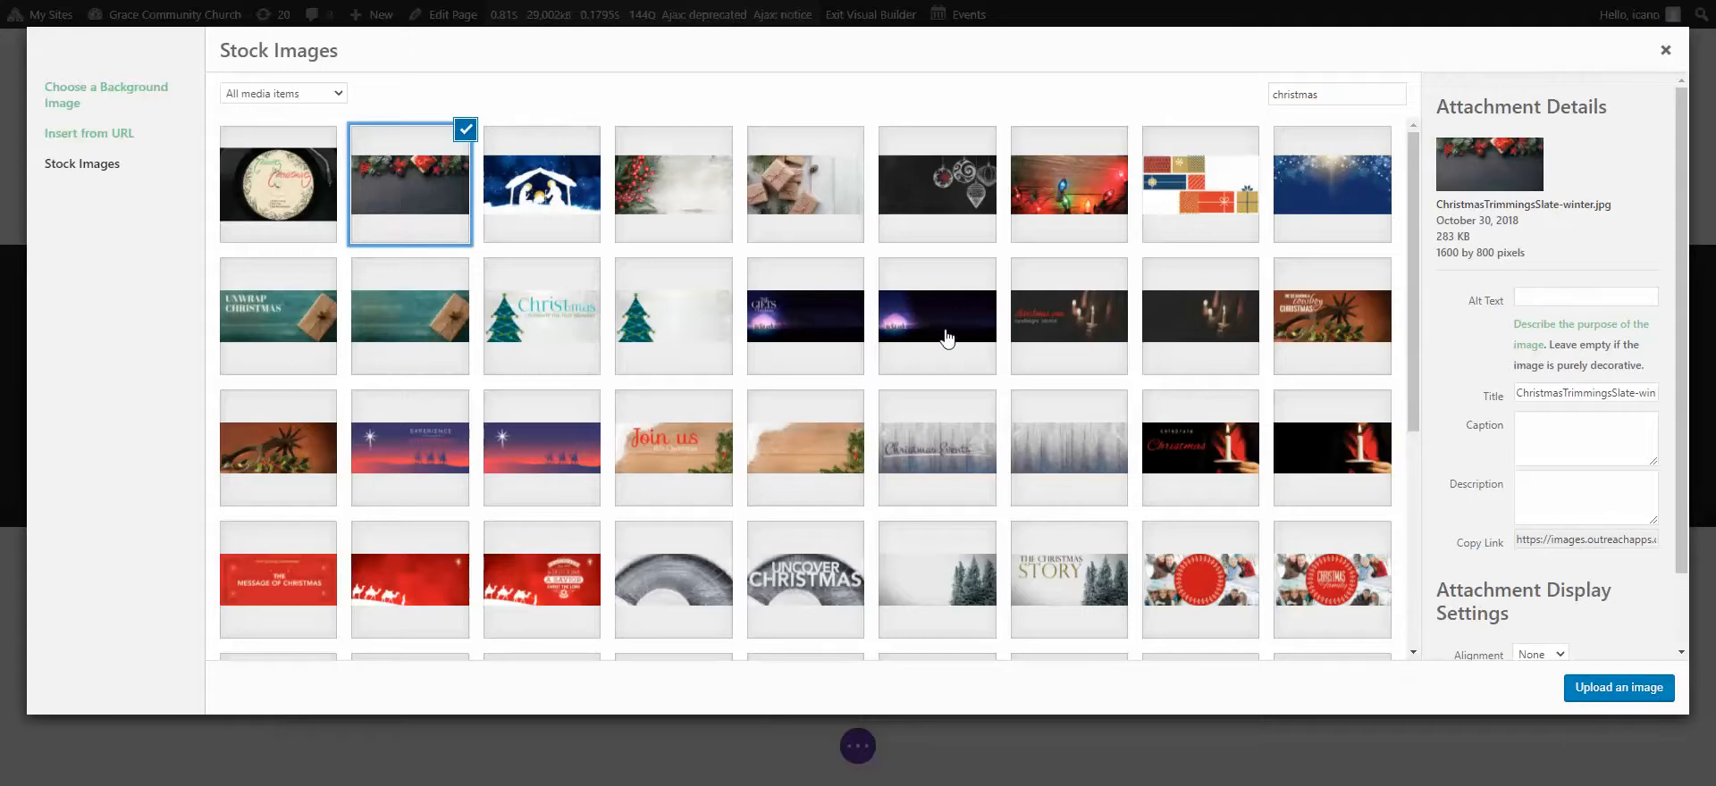
click(1638, 695)
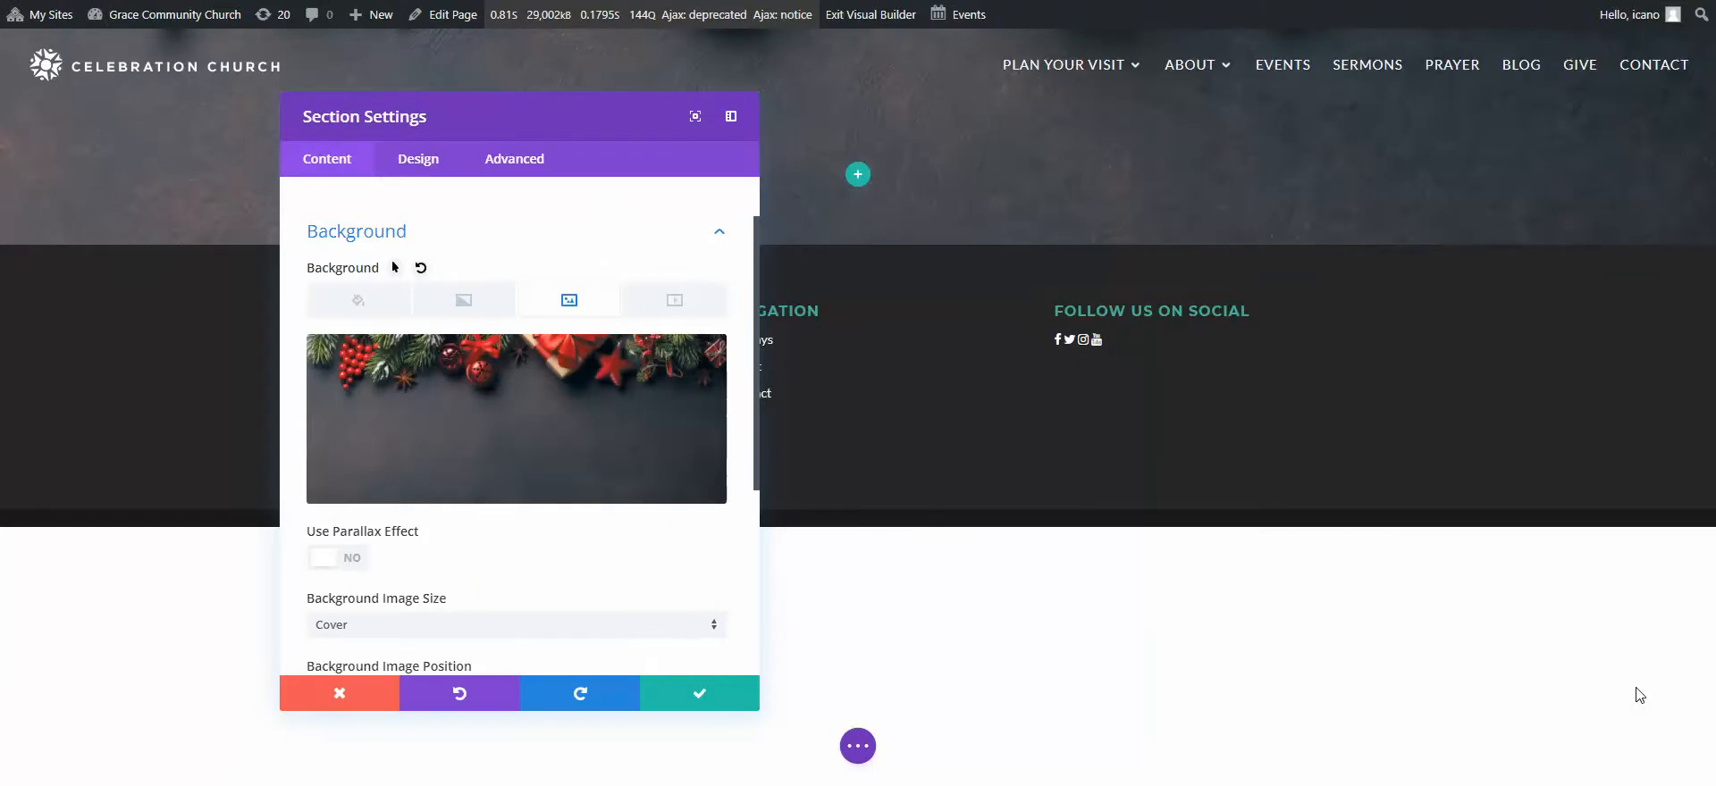
click(720, 697)
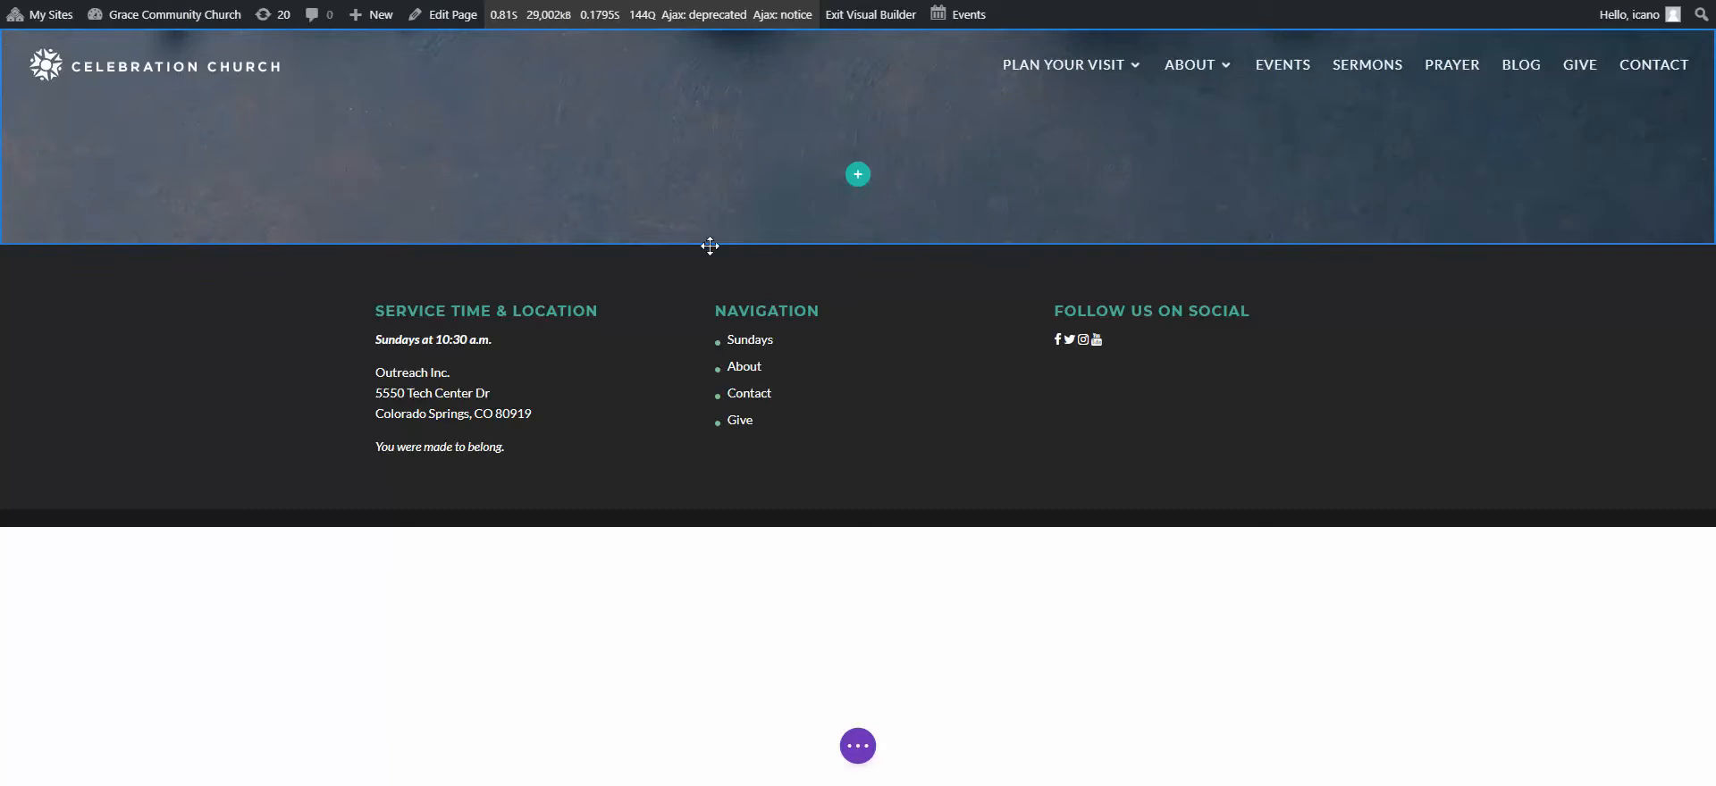
- Increase the section's padding to make the Christmas background area considerably taller
mouse_move(756, 241)
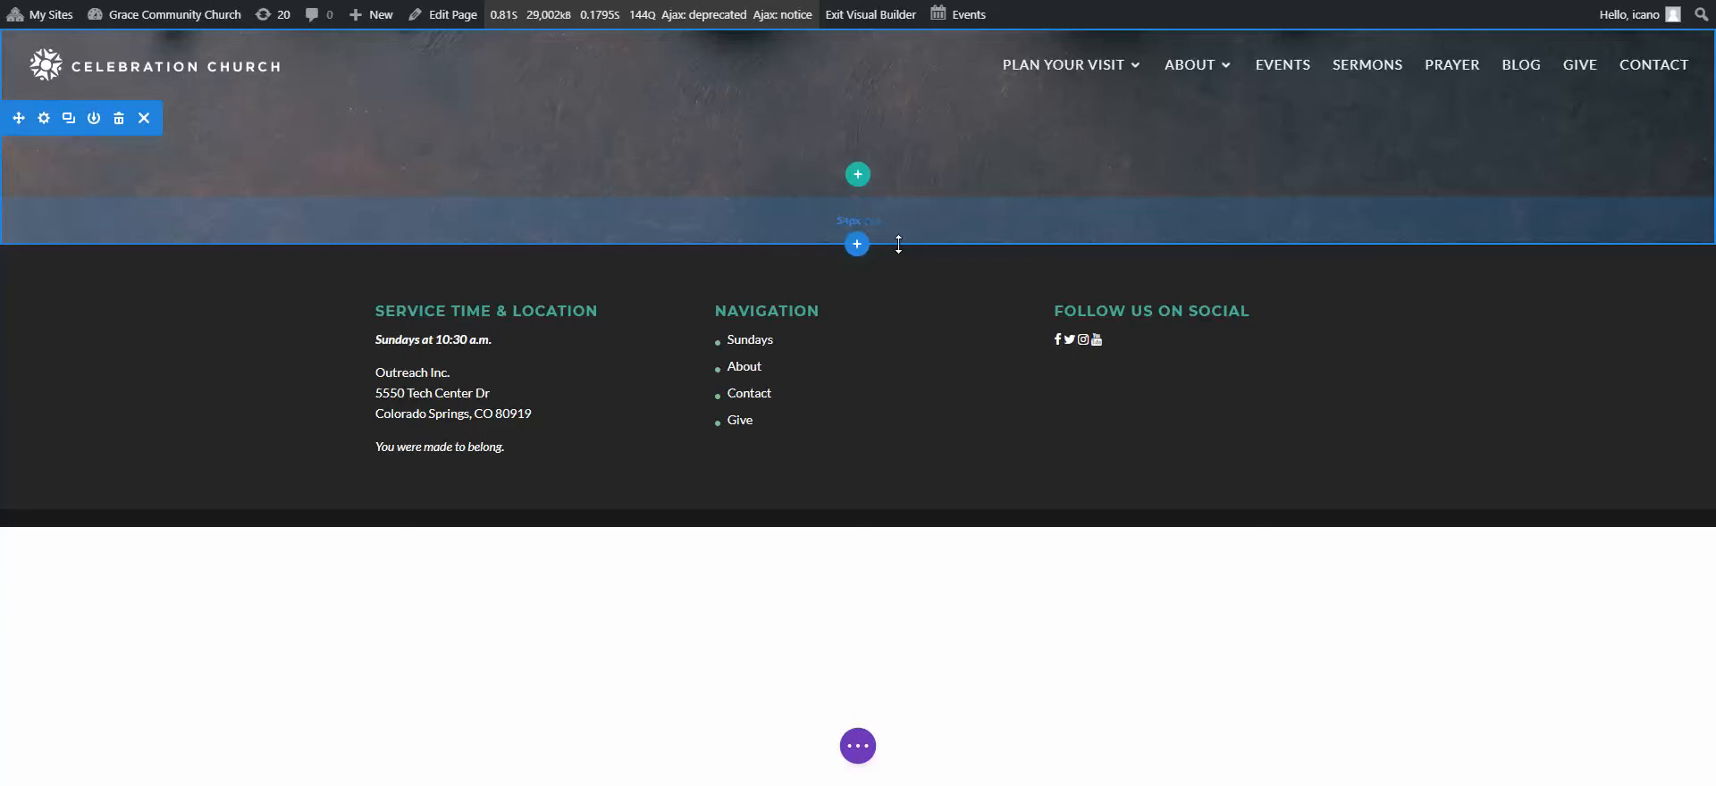
drag(900, 244, 915, 496)
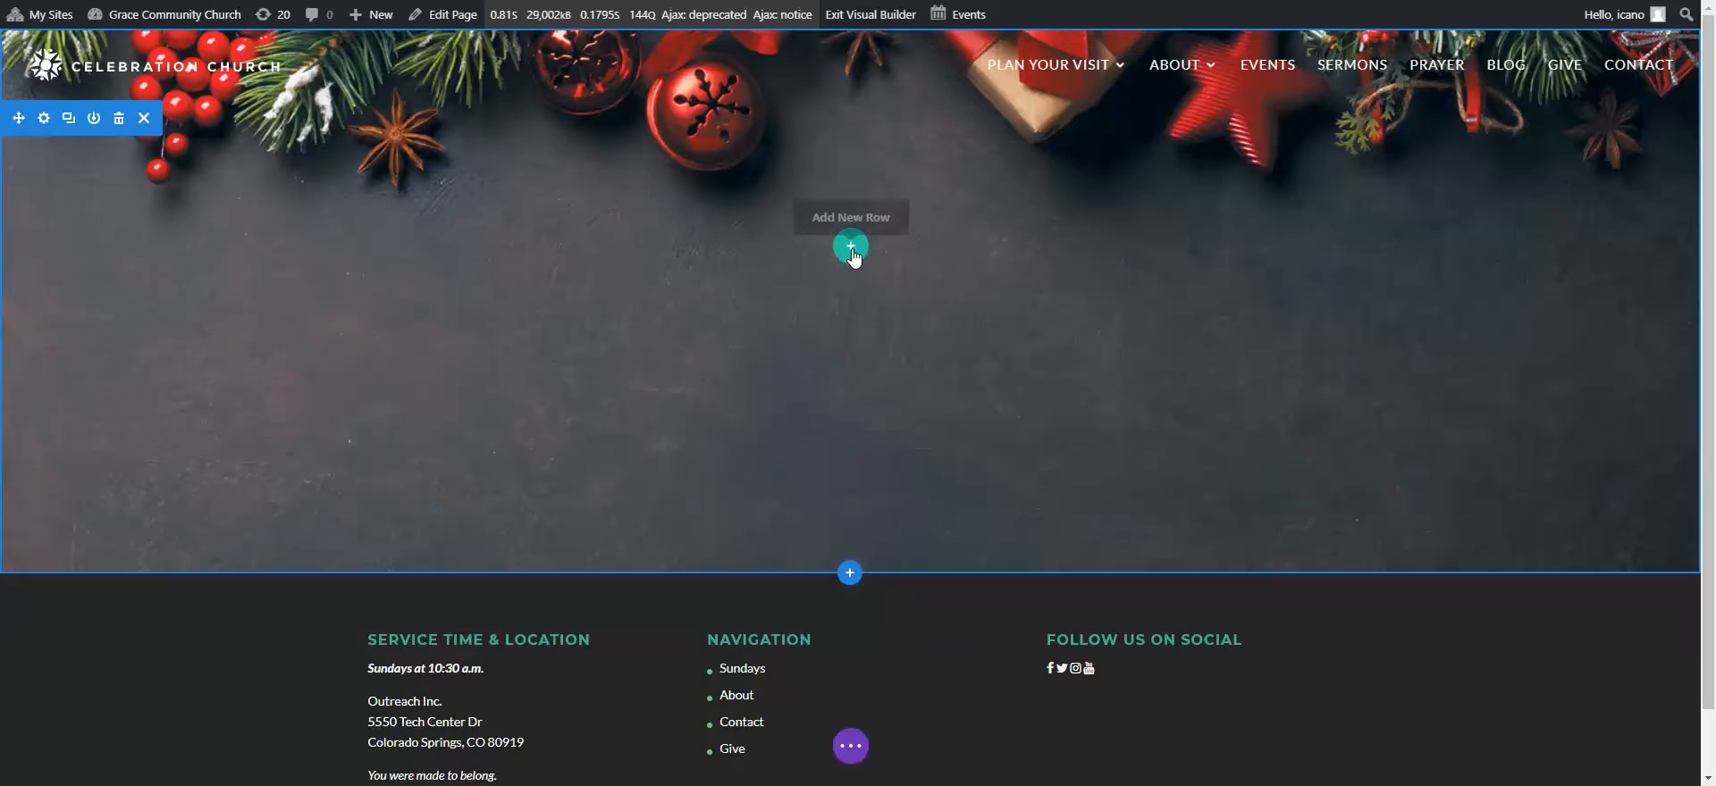
- Review the column layouts on the finished example page and insert a single-column row in the new page's Christmas section
click(852, 252)
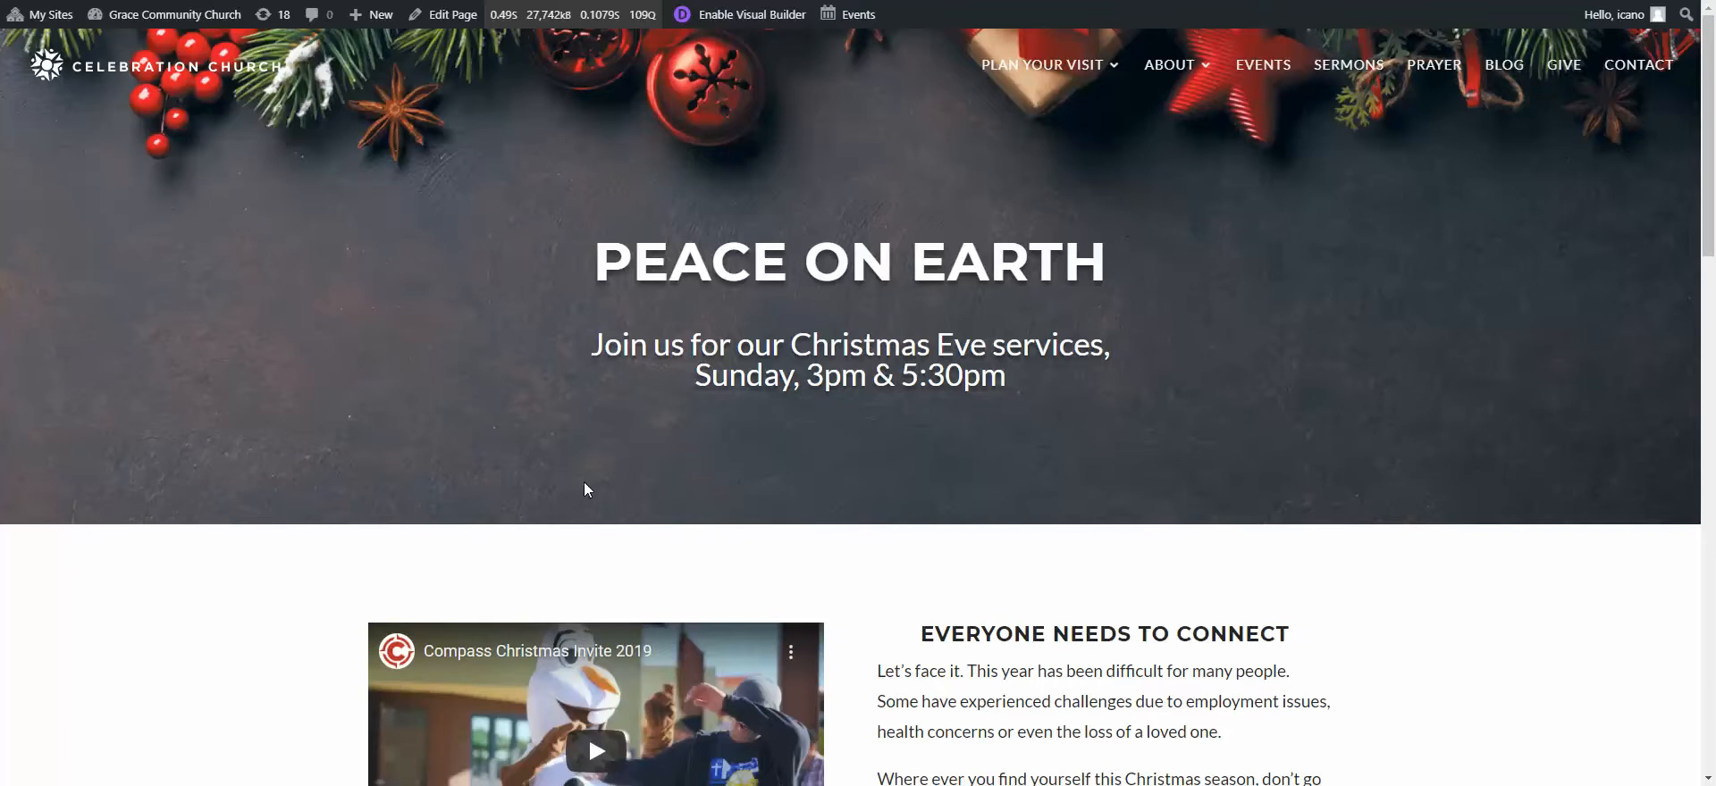
scroll(526, 279, down, 4)
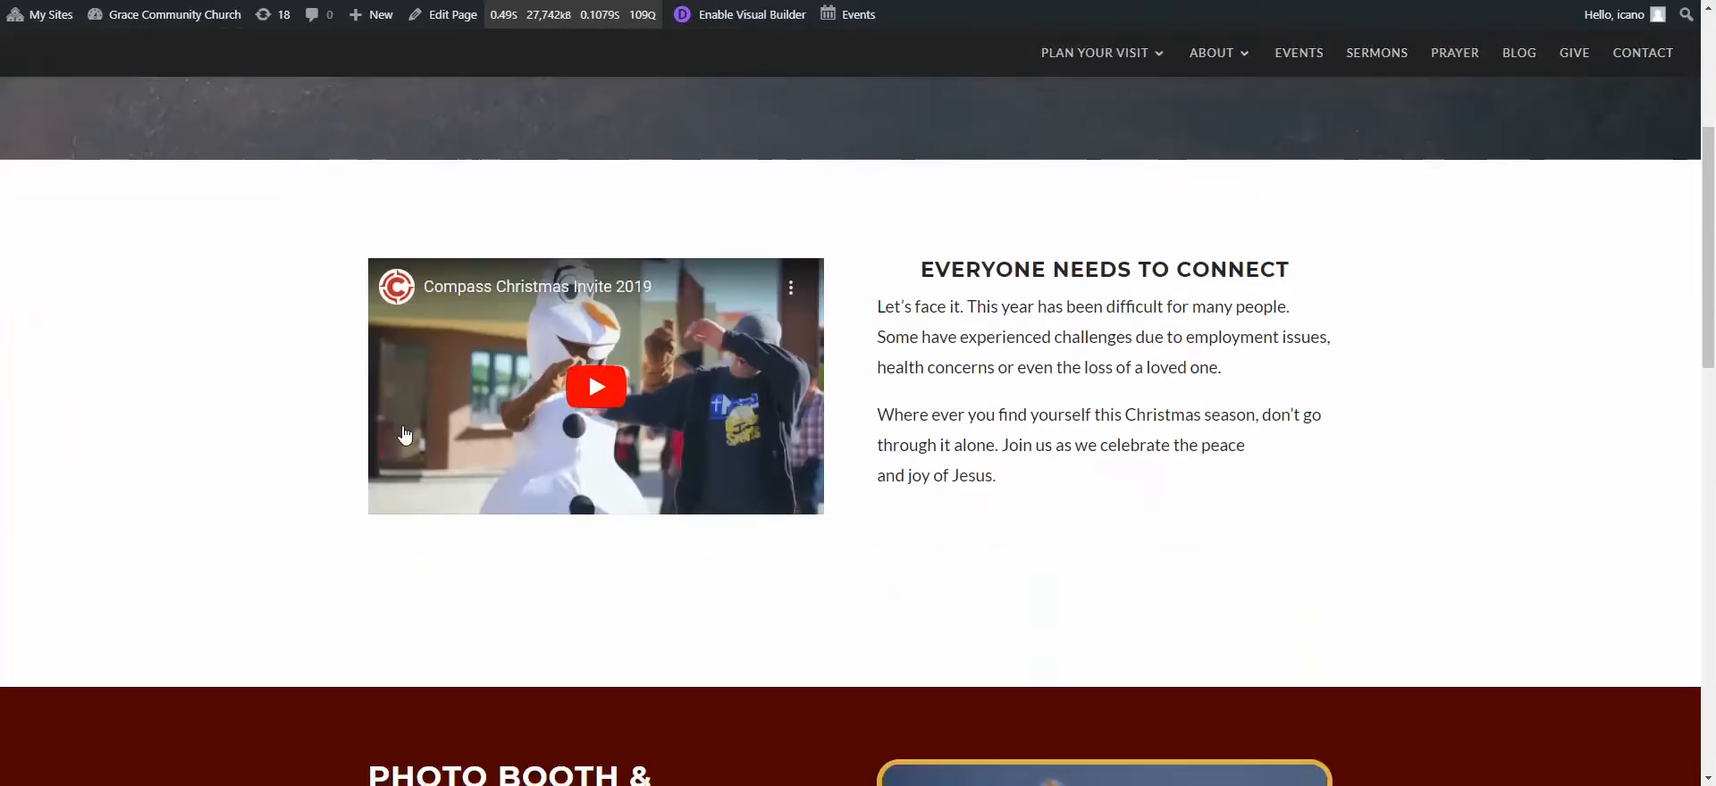
scroll(405, 434, down, 3)
scroll(389, 415, down, 1)
scroll(1340, 500, down, 1)
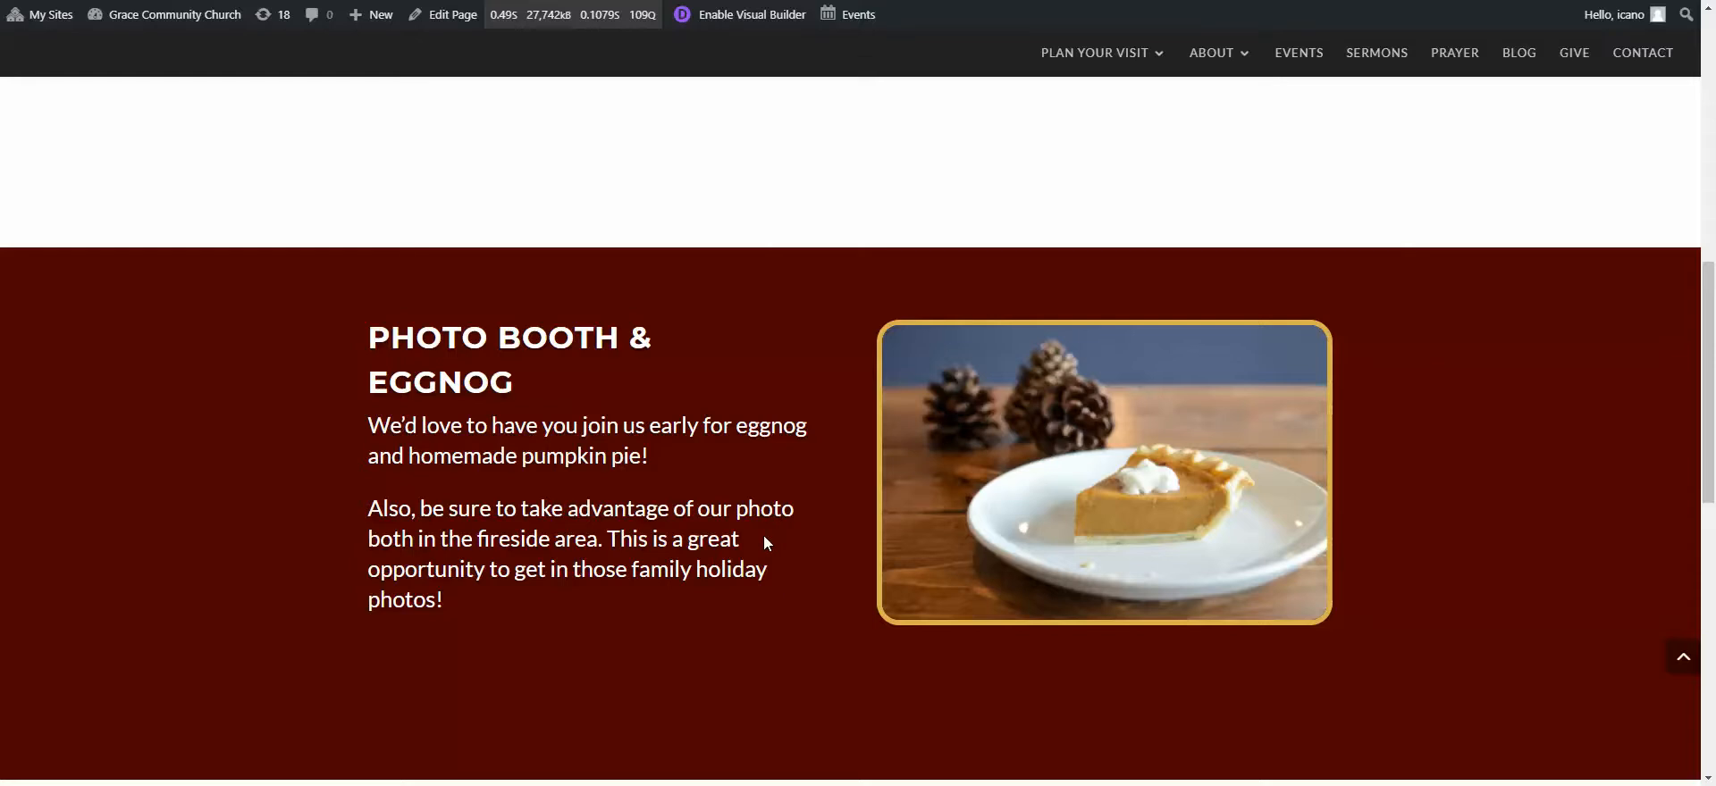
scroll(763, 533, up, 5)
drag(940, 299, 1075, 490)
click(856, 296)
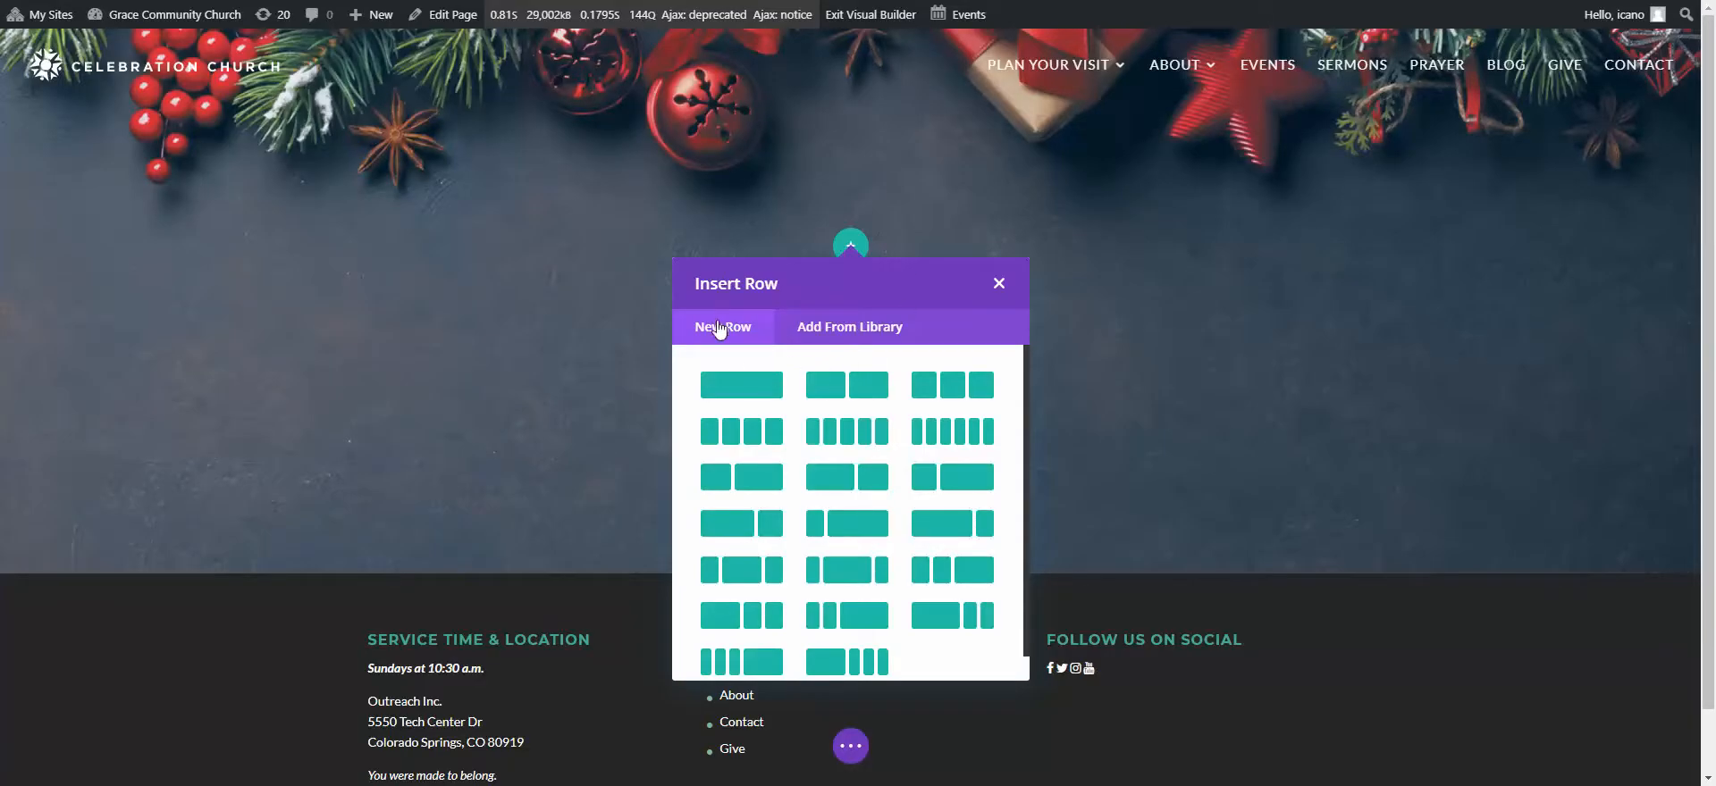
click(754, 394)
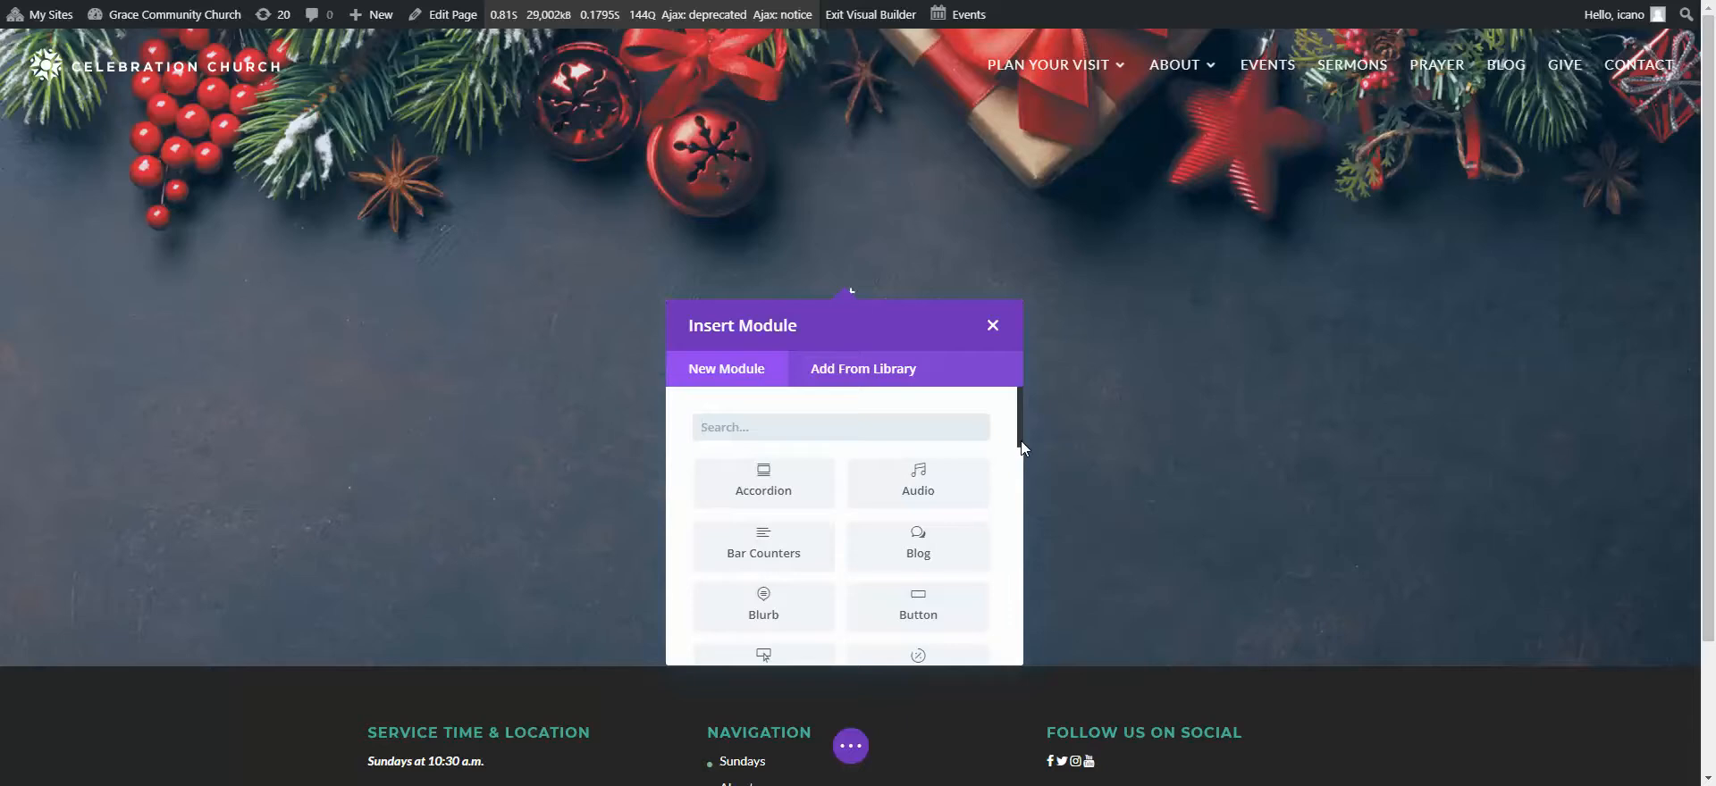
- Insert a Text module in the Christmas section's row and move its settings window aside
drag(1021, 426, 1020, 645)
click(930, 506)
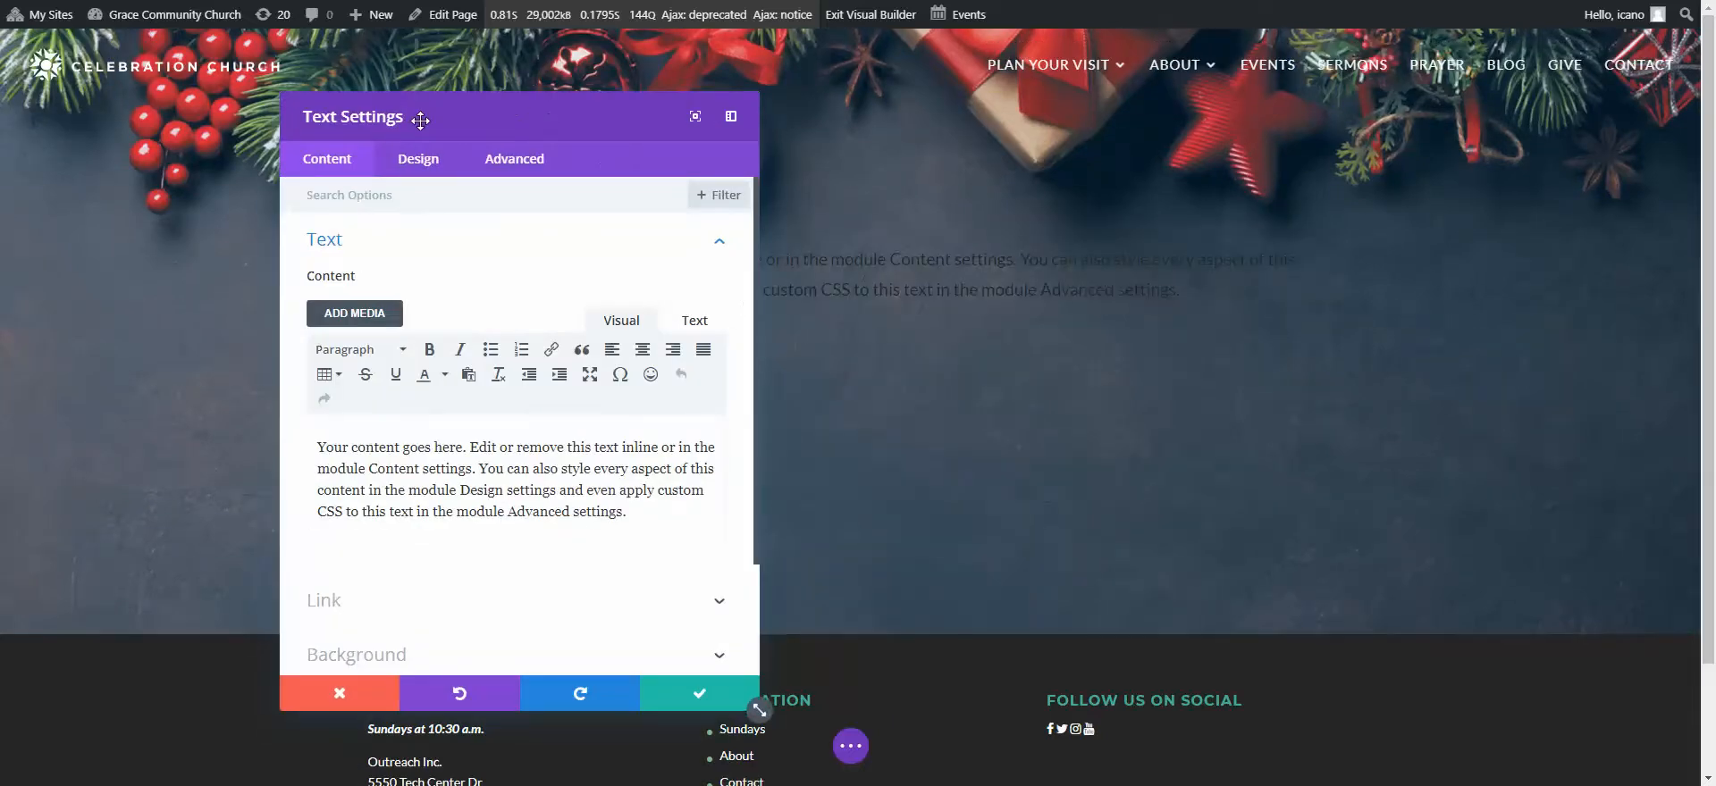
drag(578, 126, 335, 67)
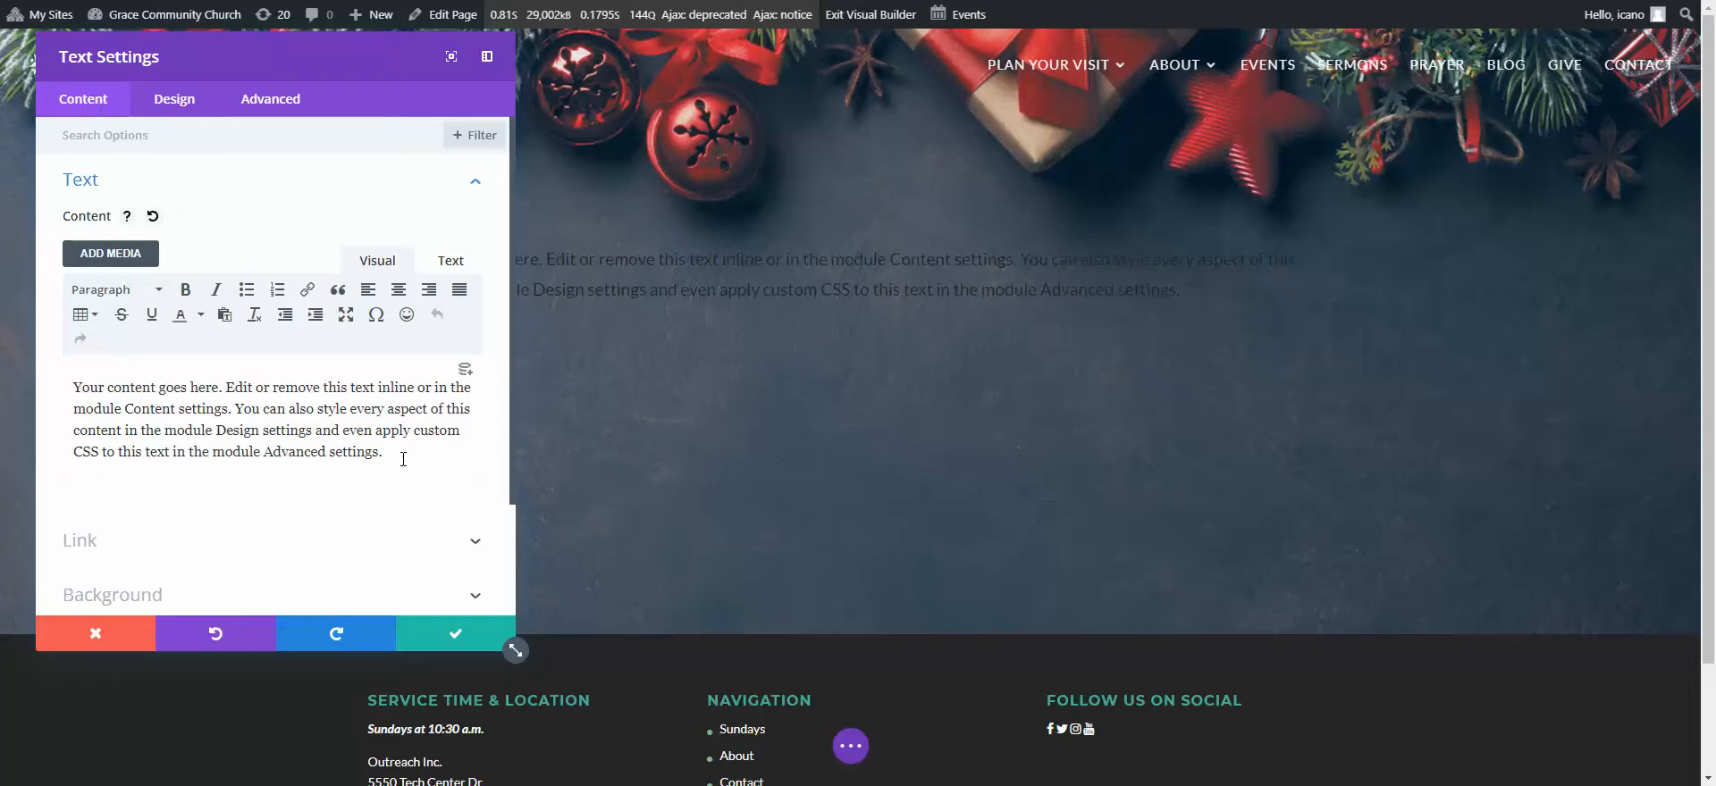
- Trim the Text module's placeholder content to its first sentence
click(181, 103)
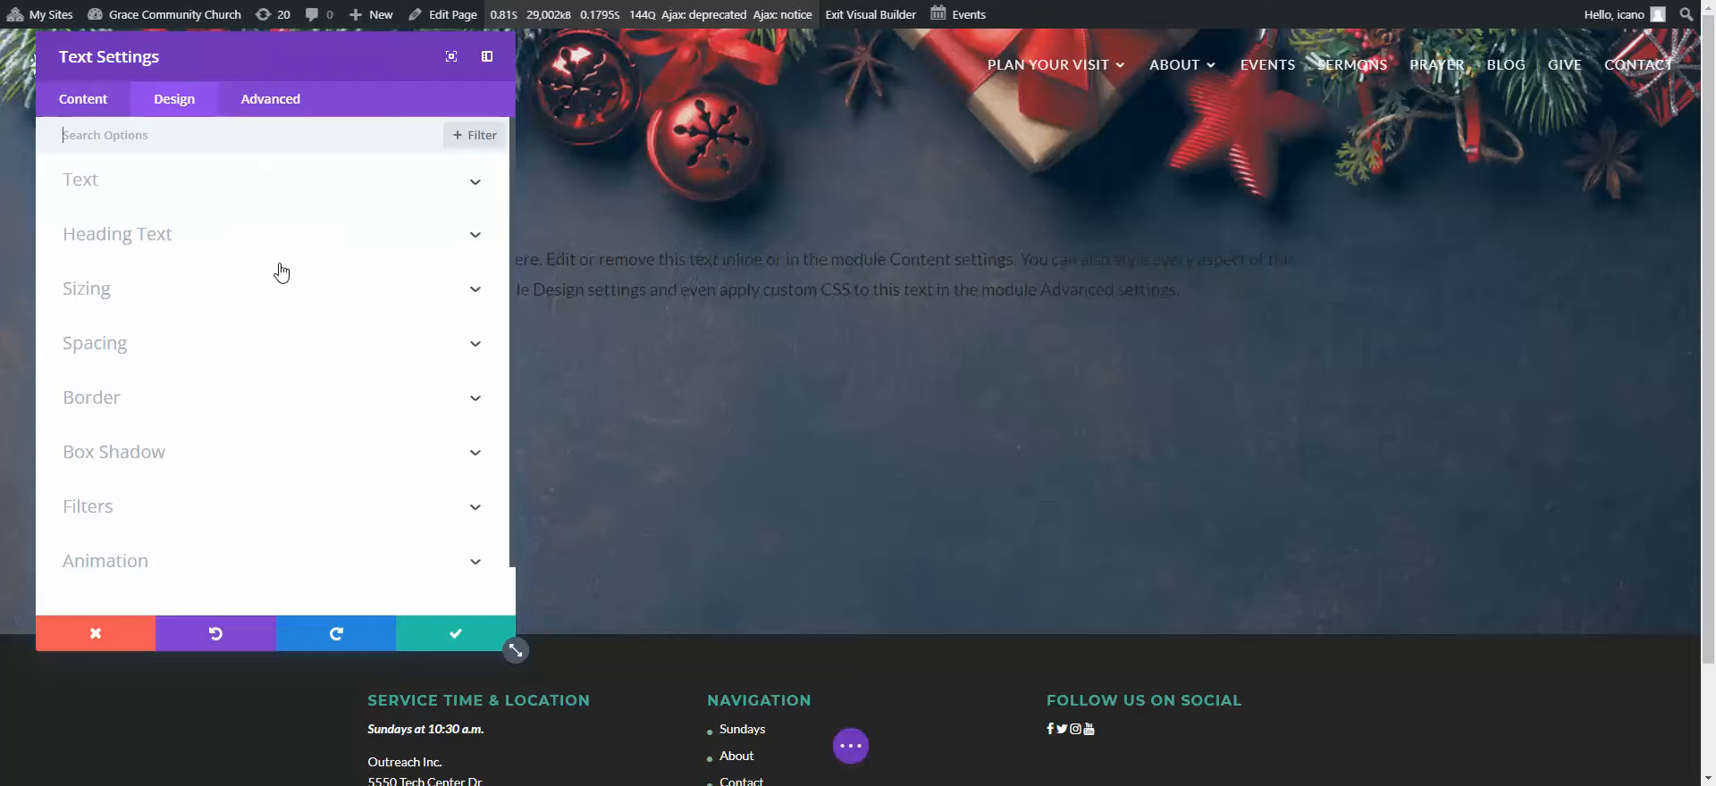
click(89, 106)
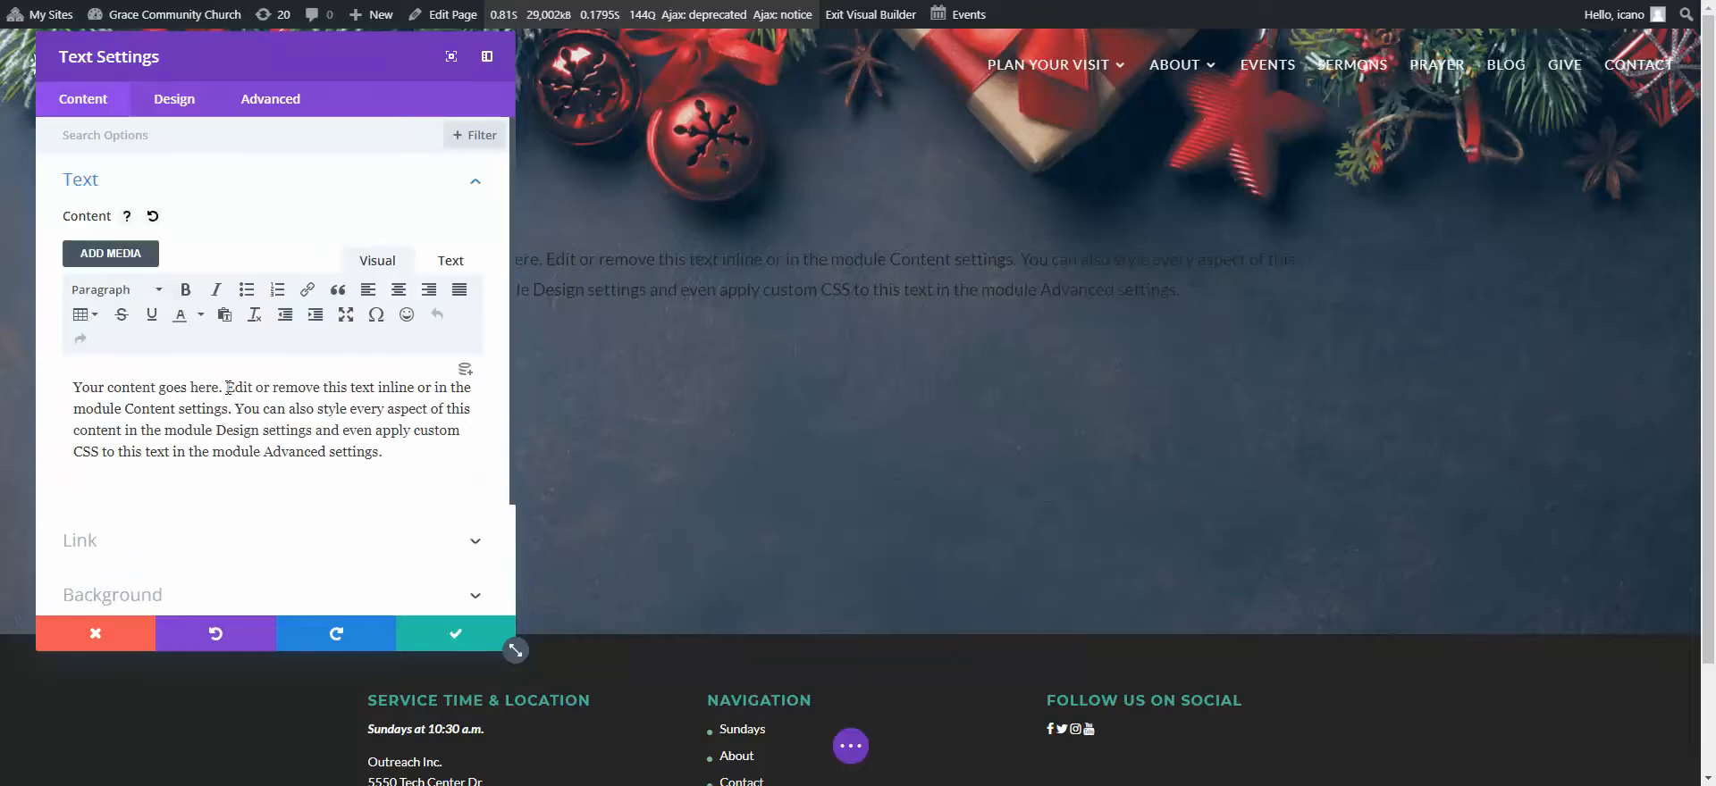
drag(225, 388, 413, 464)
key(BackSpace)
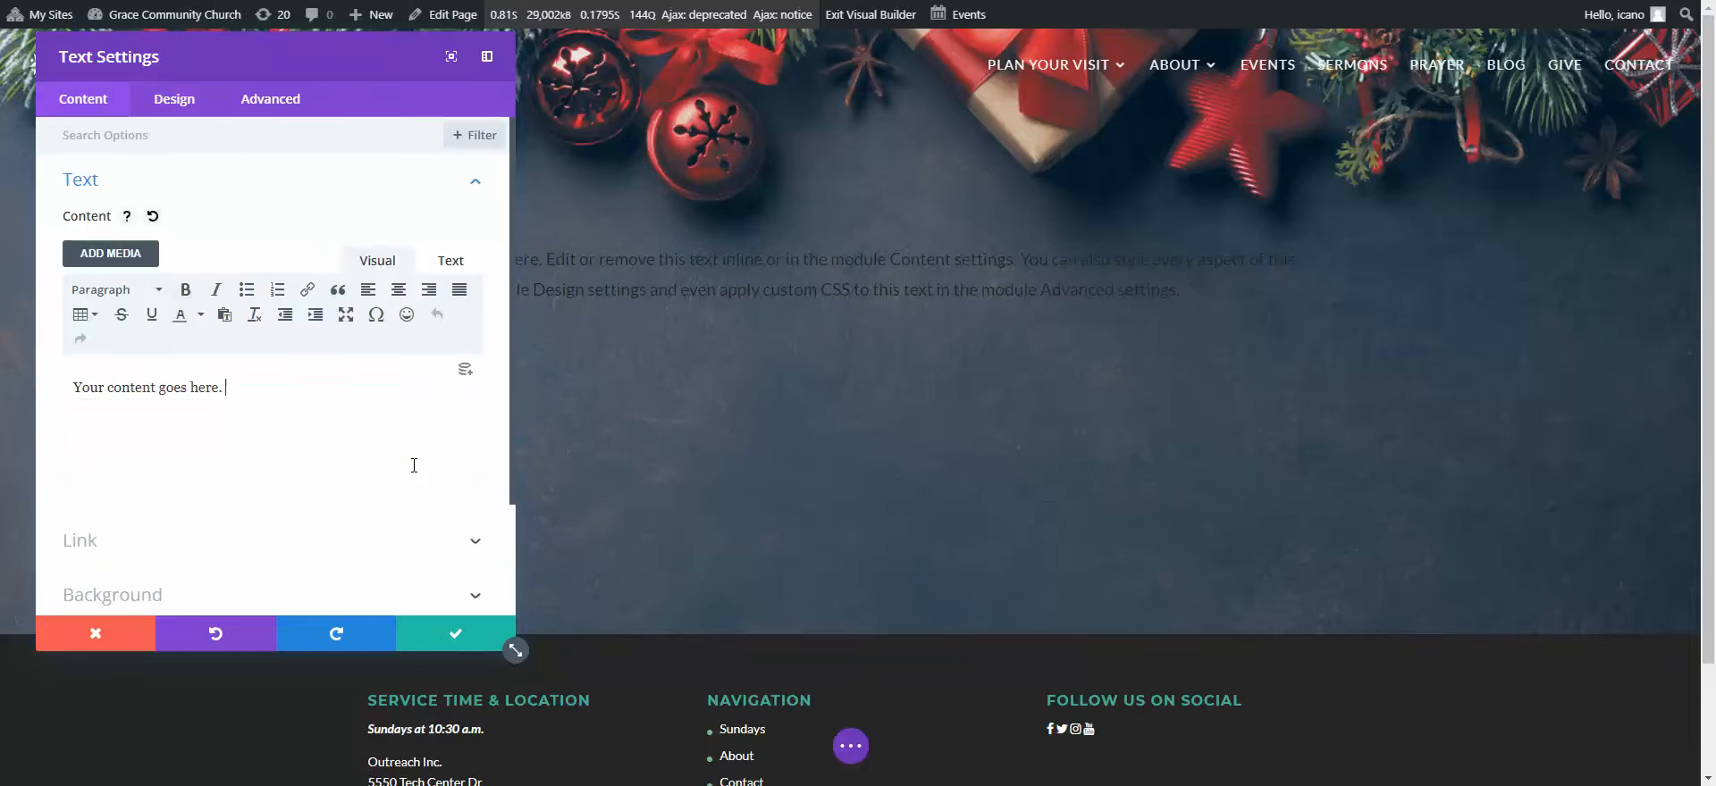
- Move the settings window clear of the text, replace the placeholder content with "PEACE ON EARTH" and center it
drag(252, 58, 954, 123)
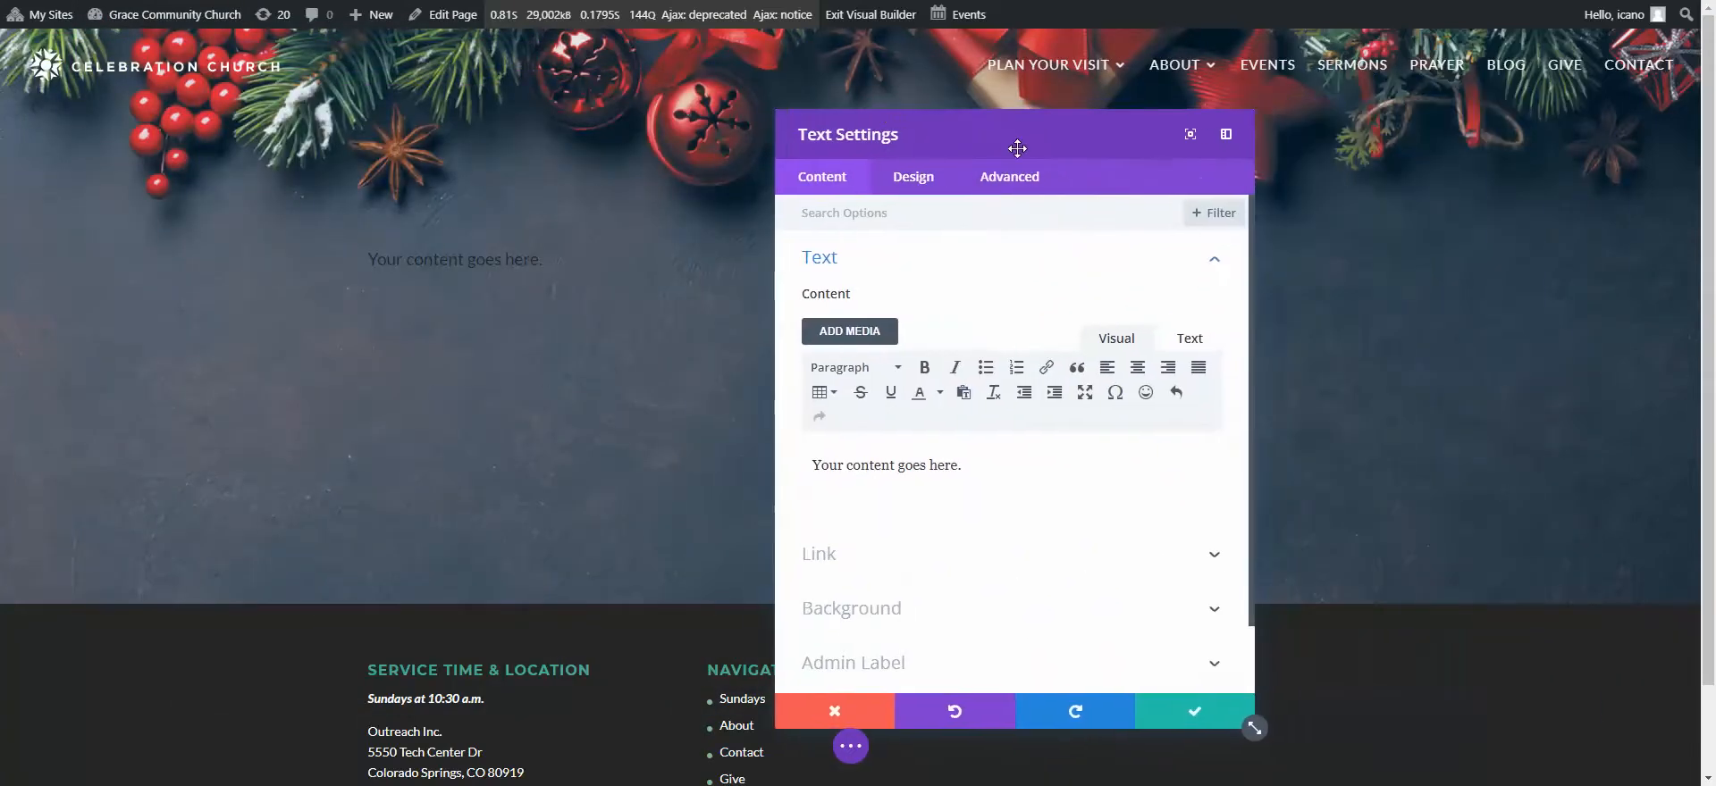
click(1225, 141)
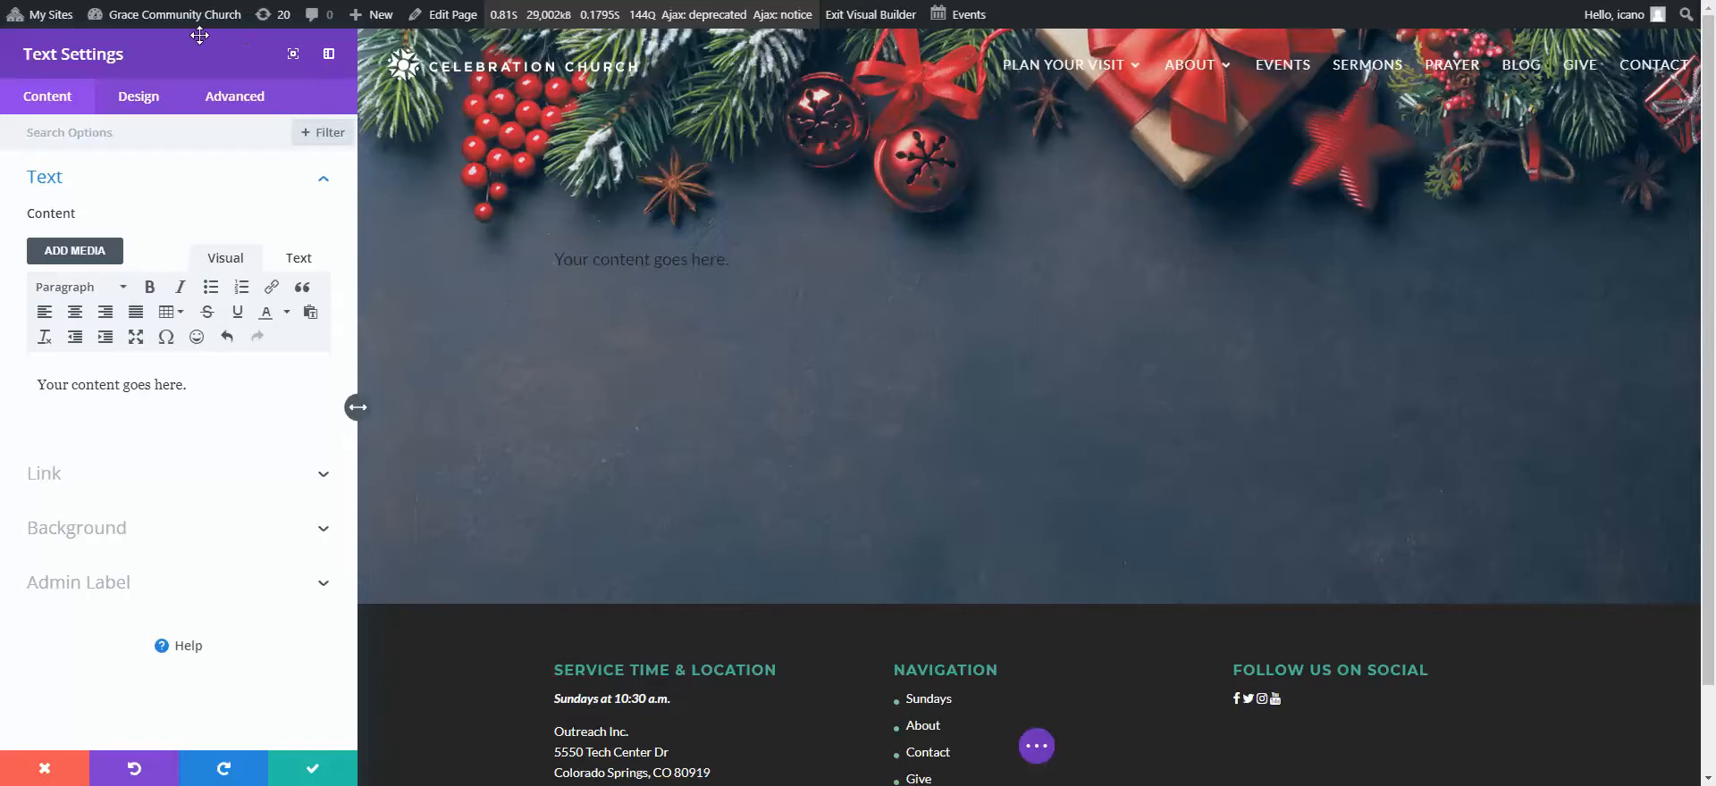
drag(197, 41, 1482, 96)
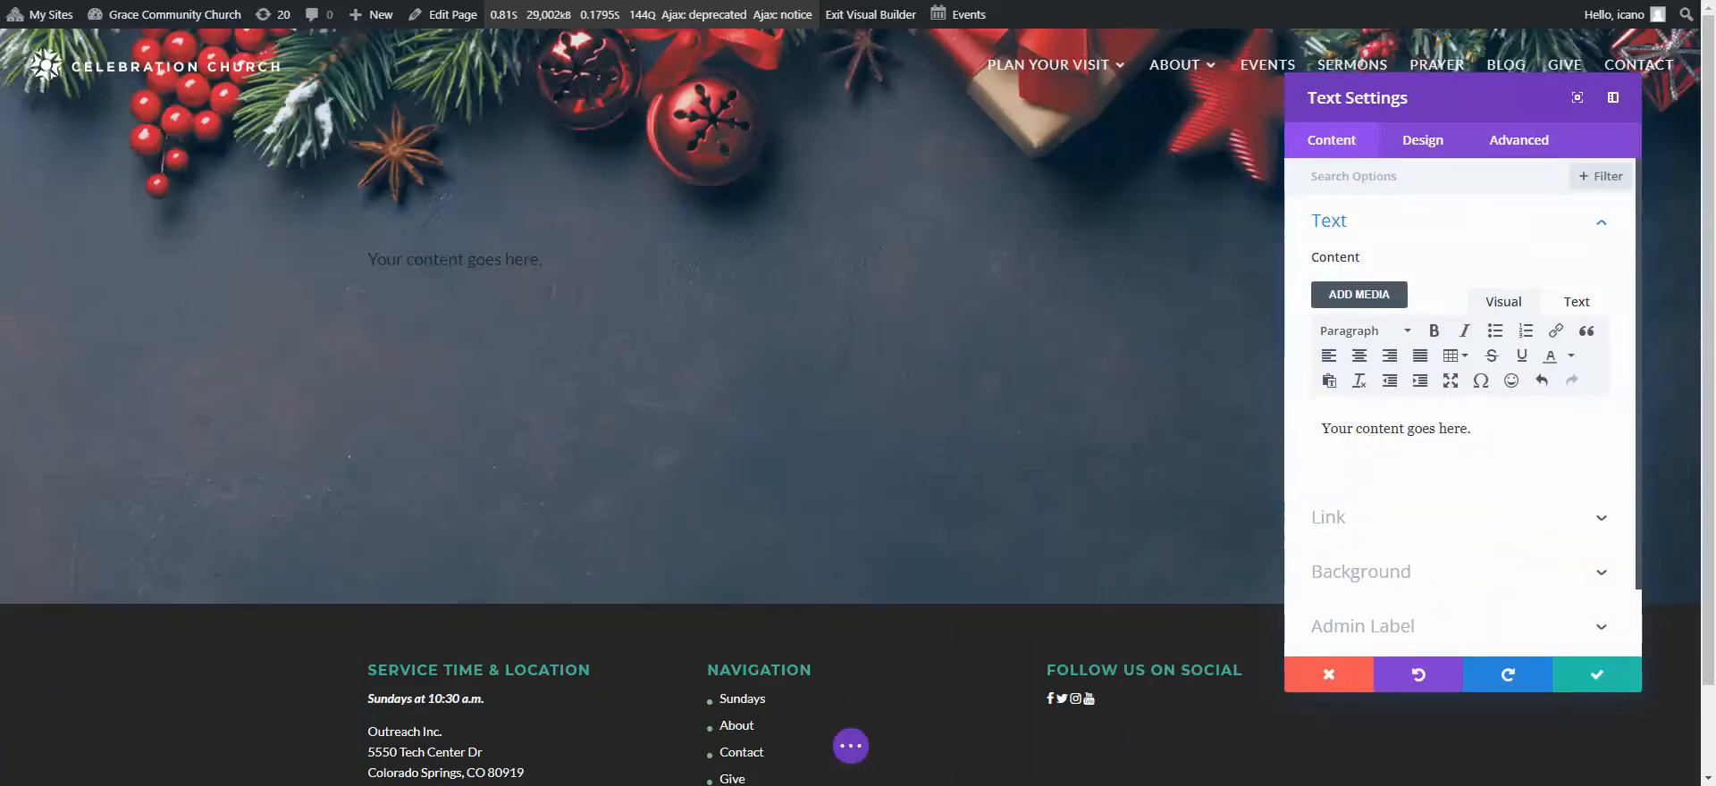
triple_click(1442, 429)
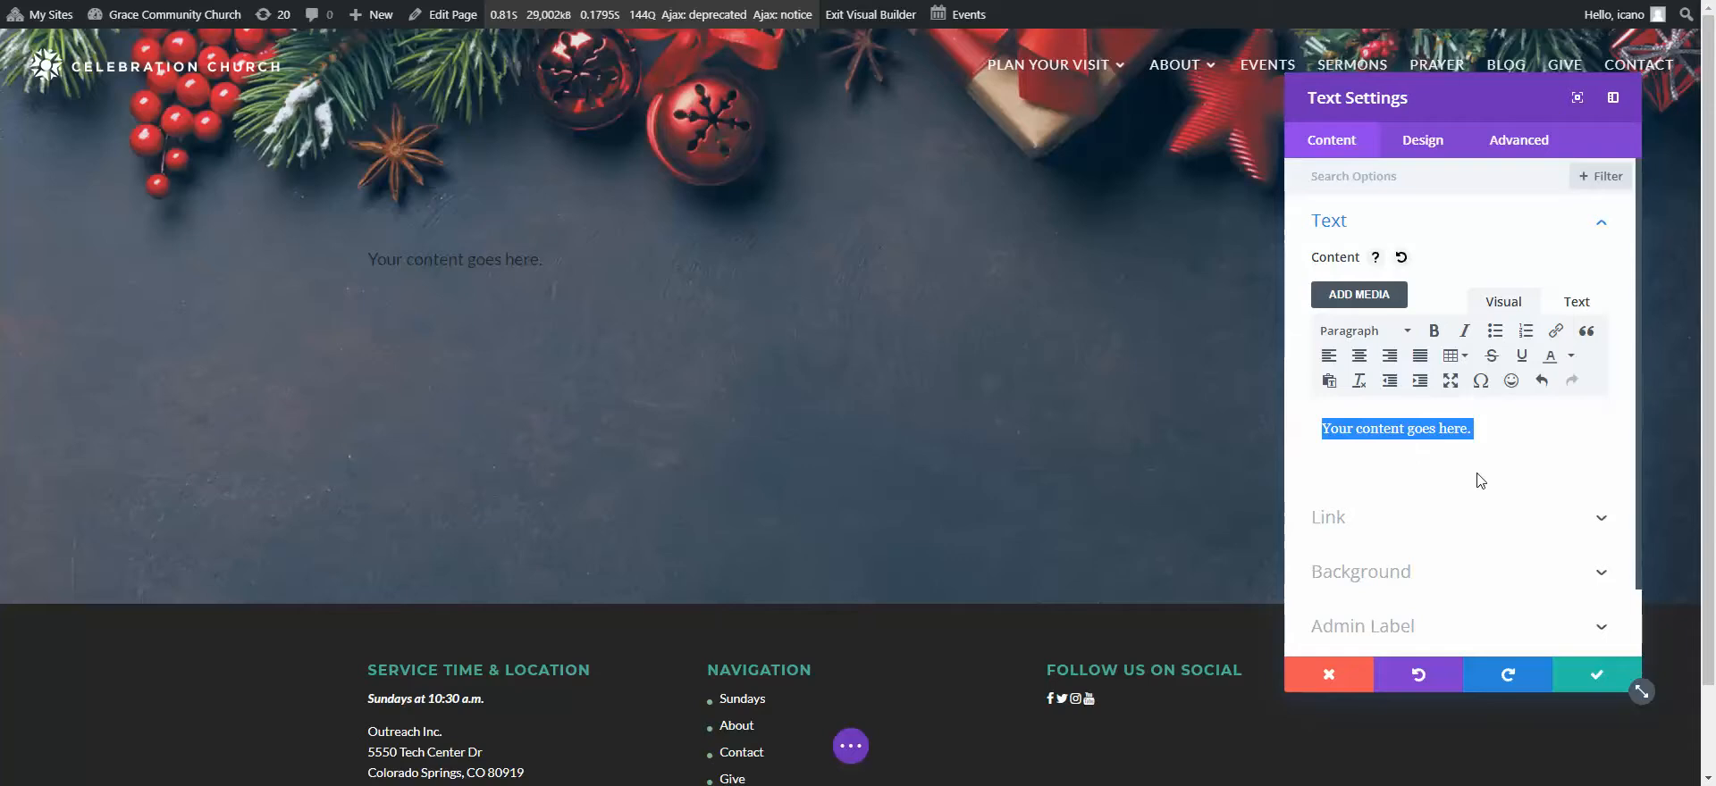
text(PEACE ON EARTH)
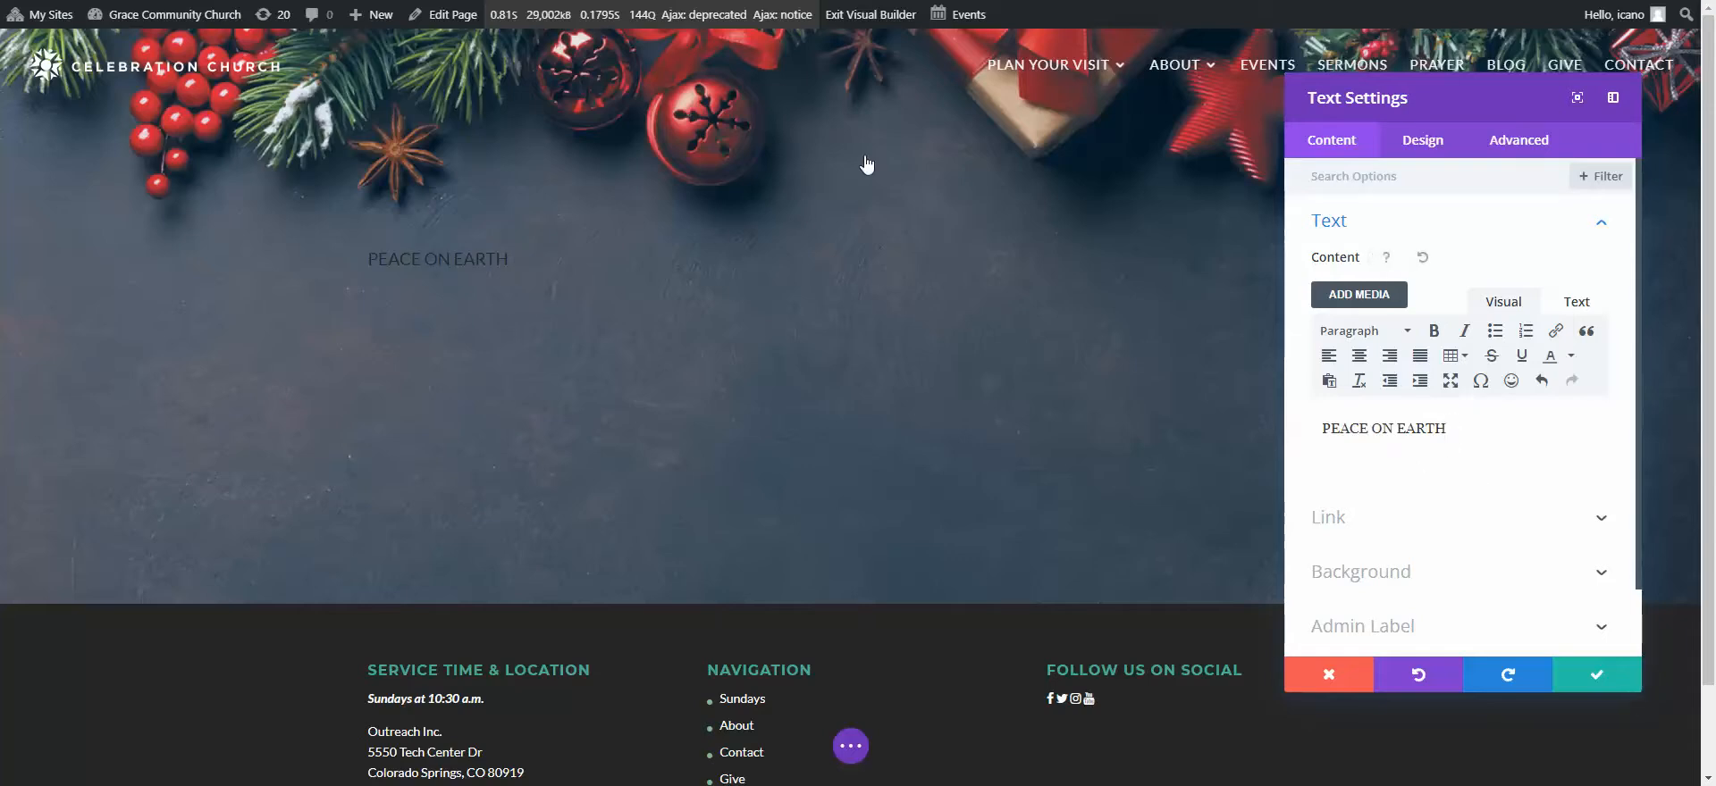
click(1359, 357)
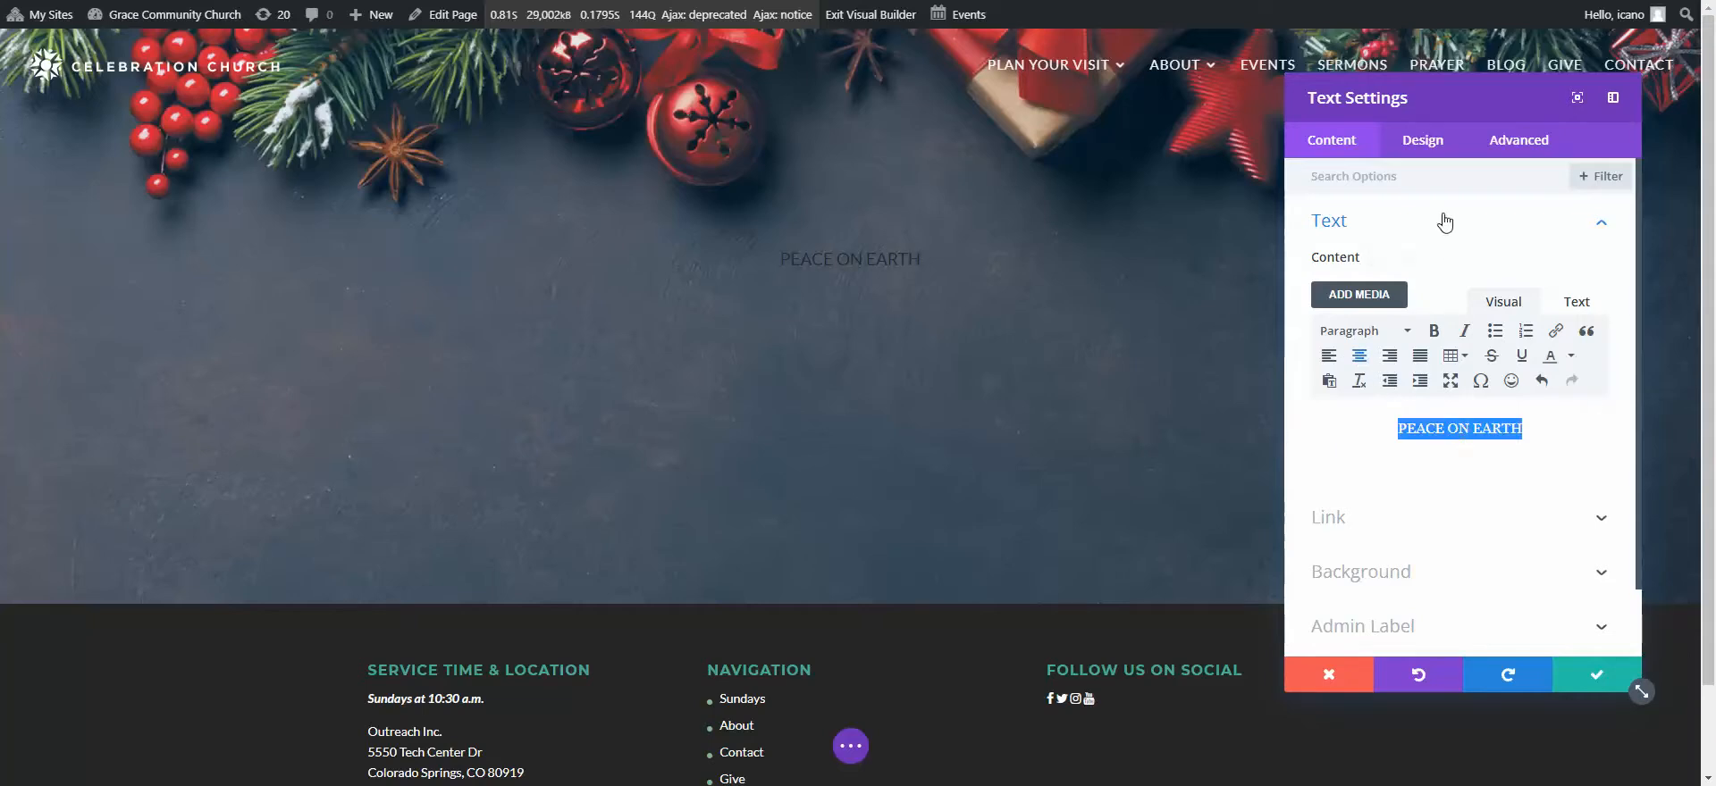
- Review the font, style, color, size and spacing options in the Text module's design settings
click(1411, 143)
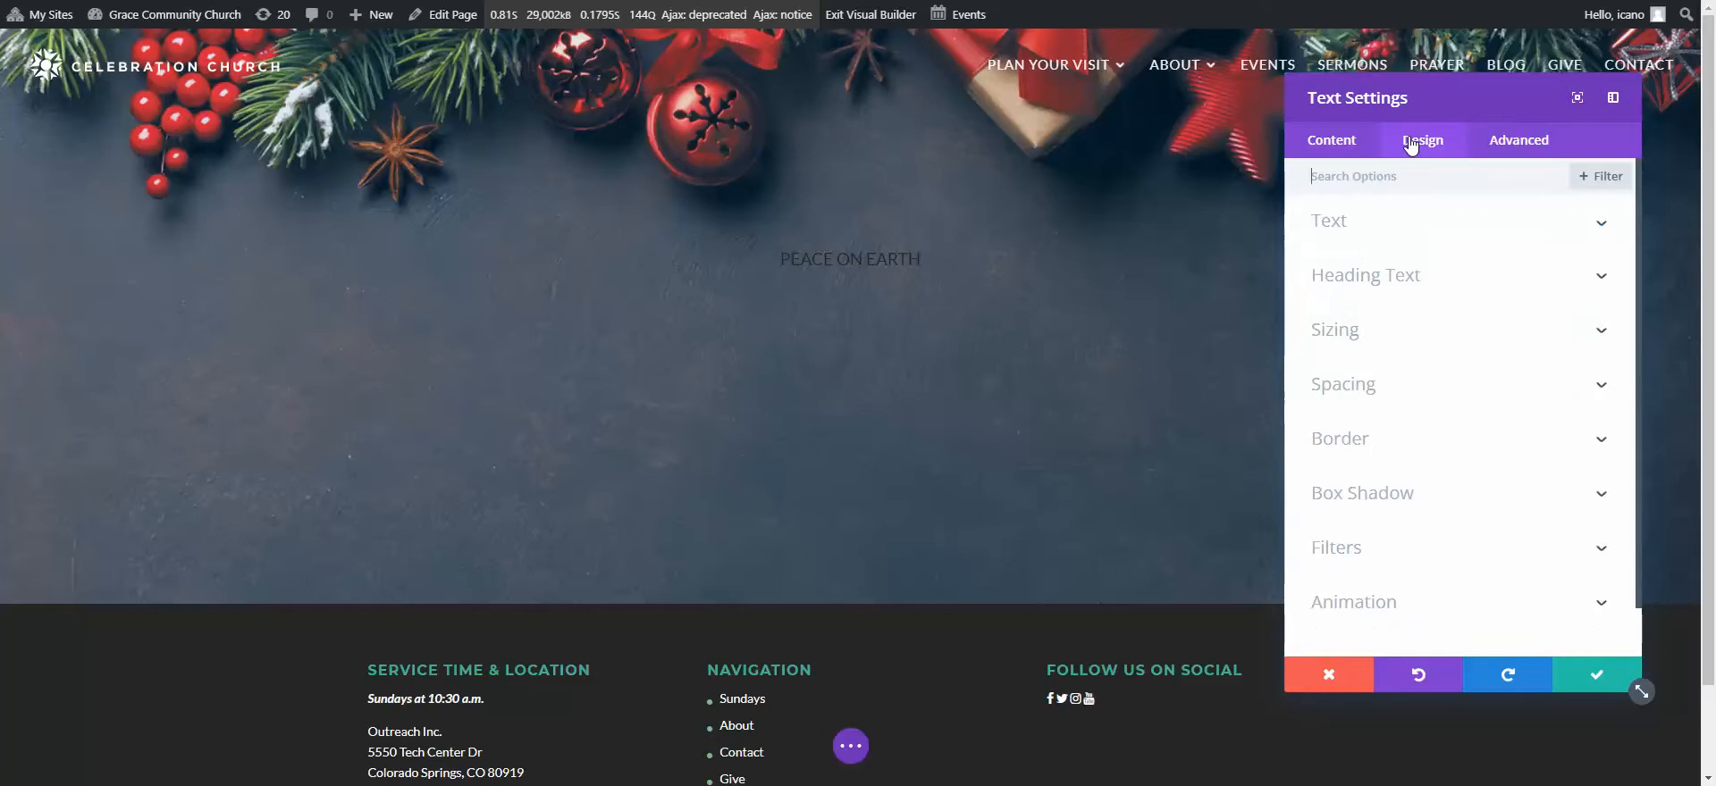
click(1444, 230)
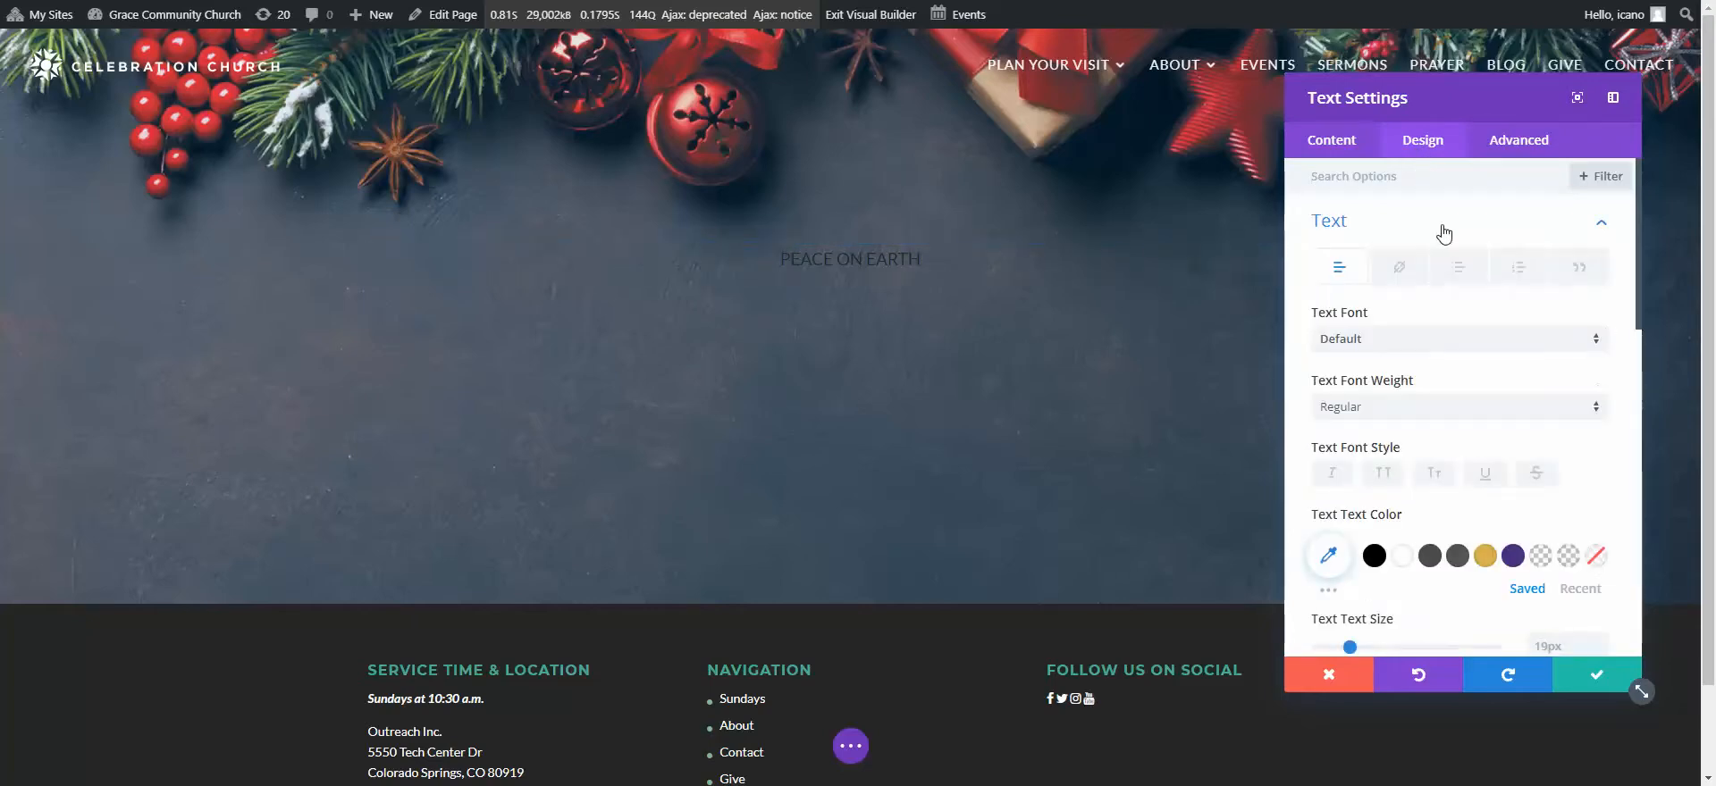
scroll(1439, 234, down, 2)
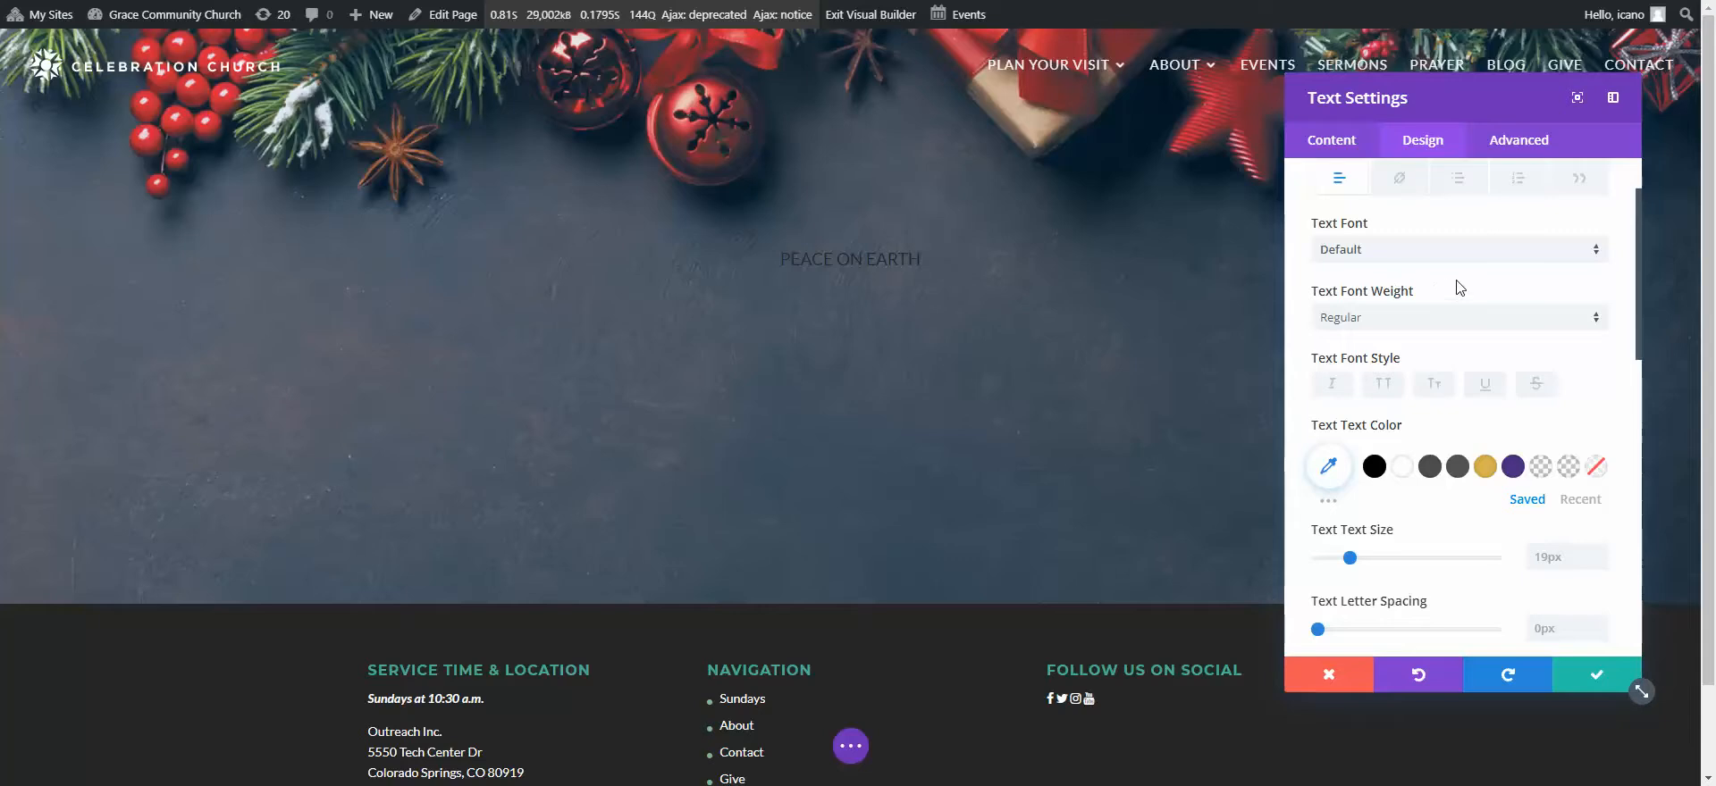
scroll(1474, 304, up, 2)
scroll(1493, 338, down, 4)
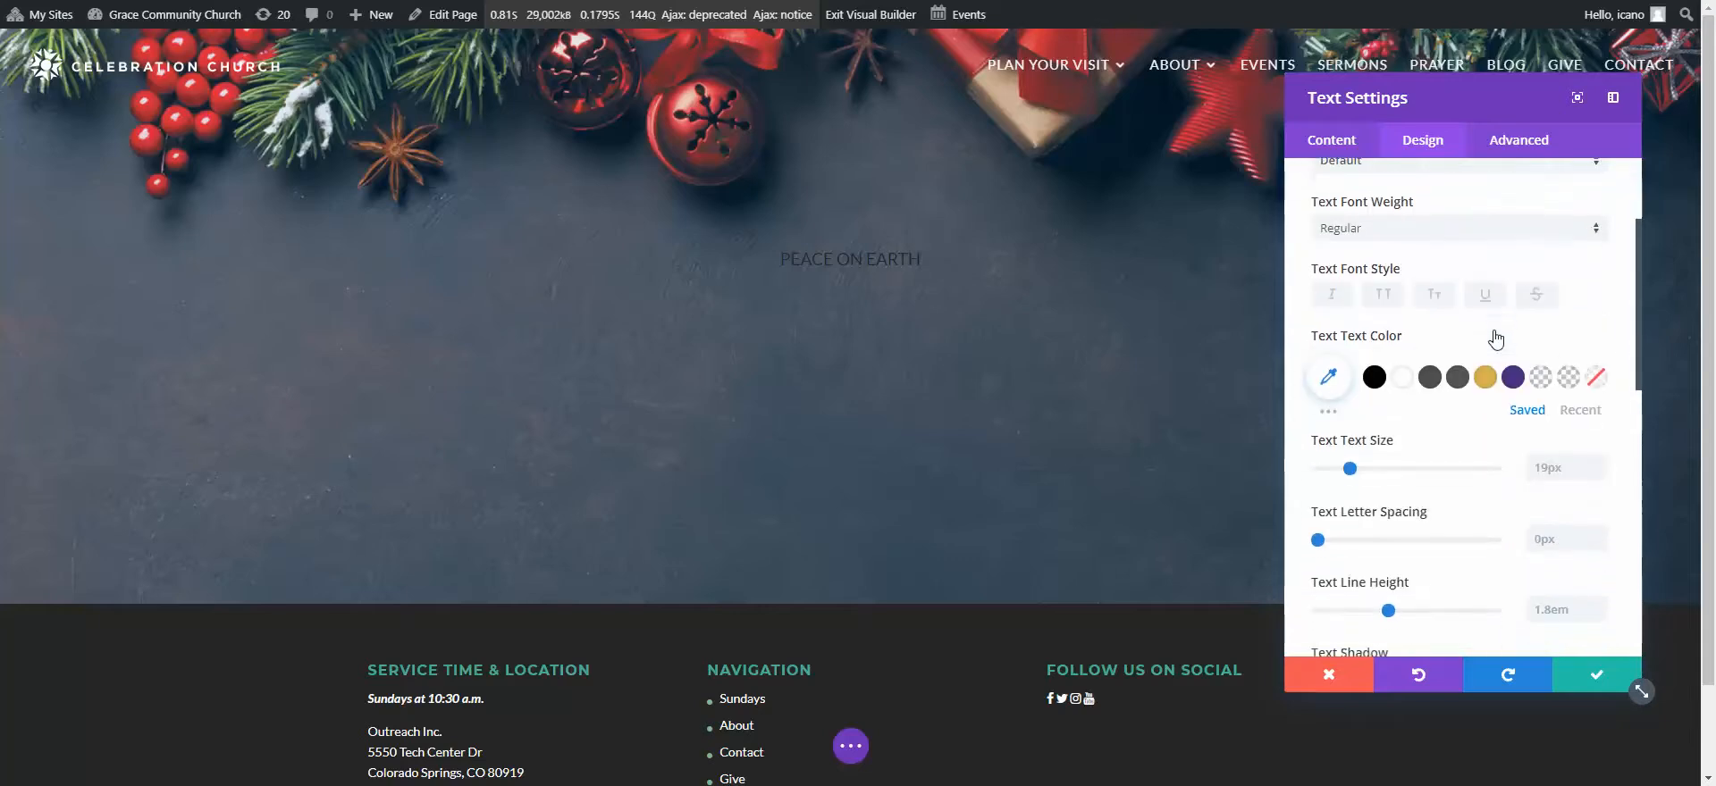
scroll(1495, 338, down, 1)
scroll(1465, 268, up, 4)
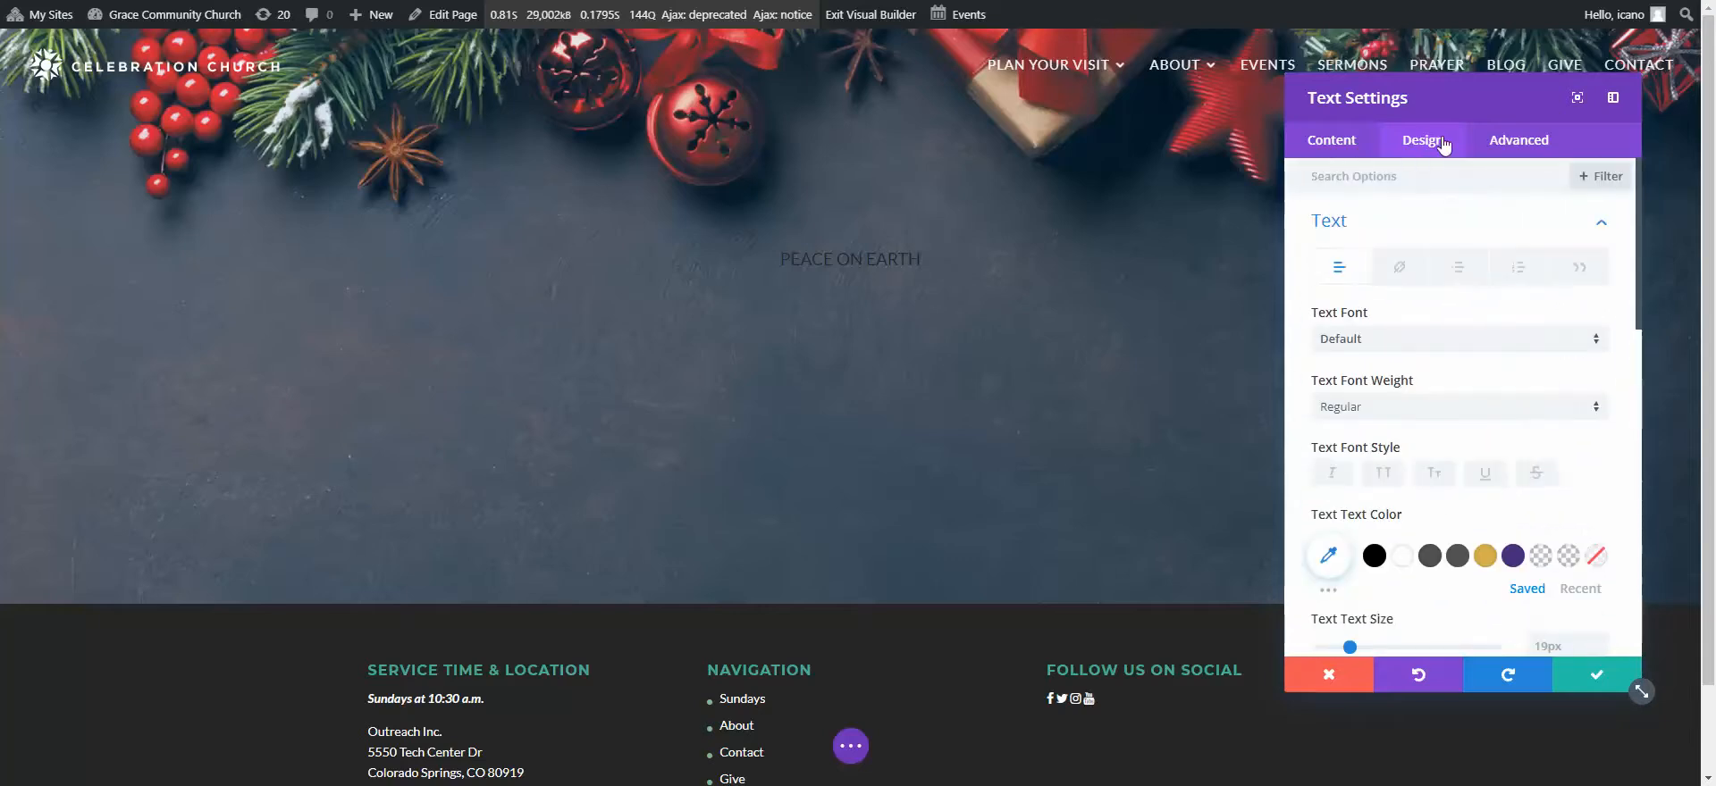
- Format the "PEACE ON EARTH" text as Heading 1
click(1334, 149)
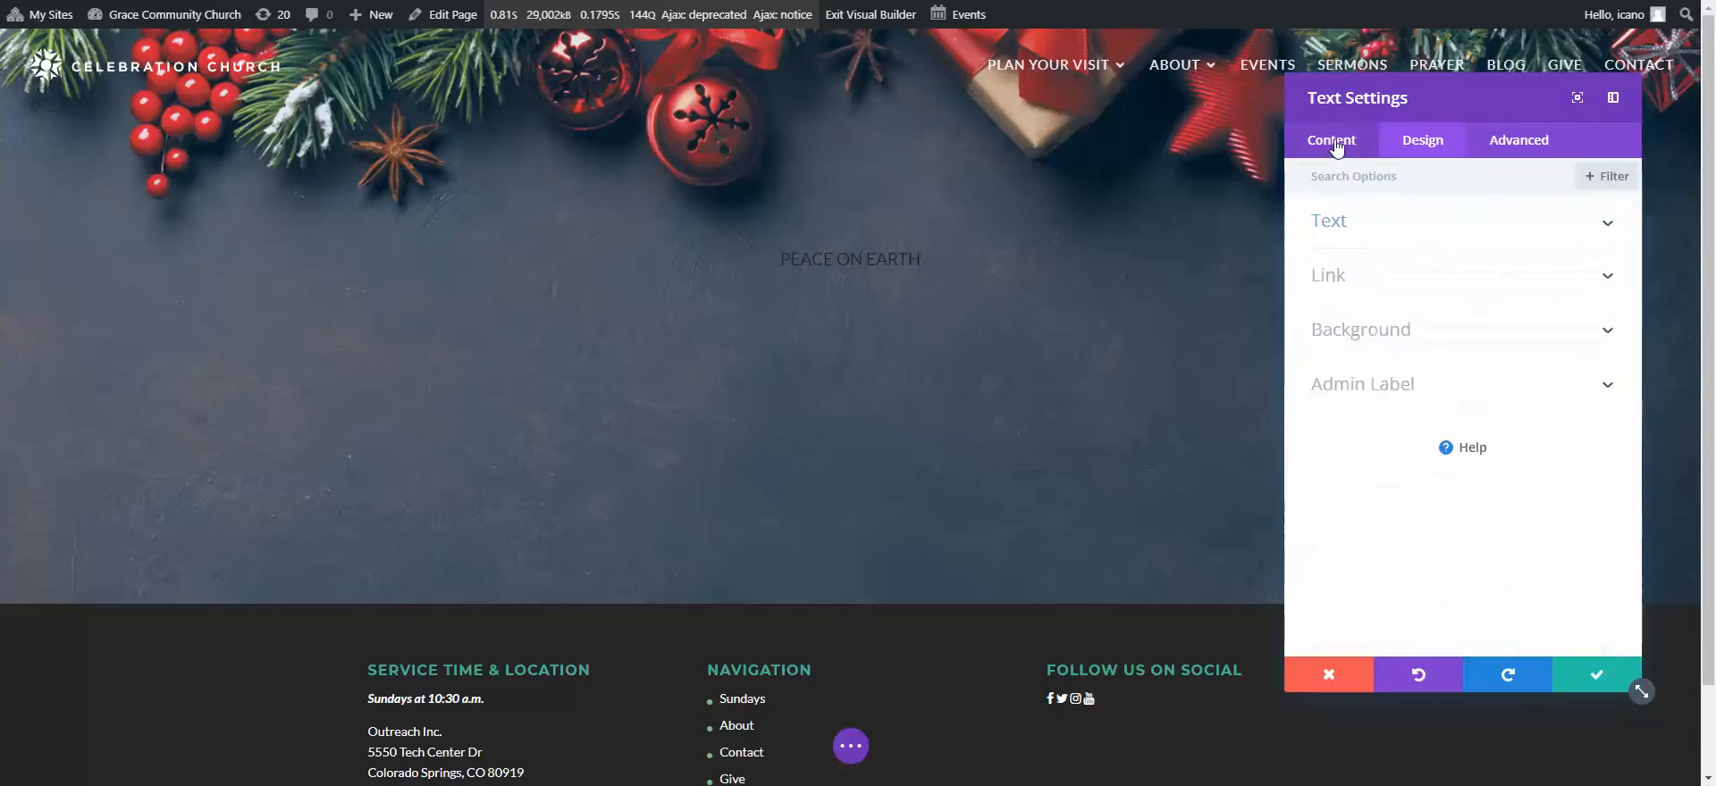
click(1501, 226)
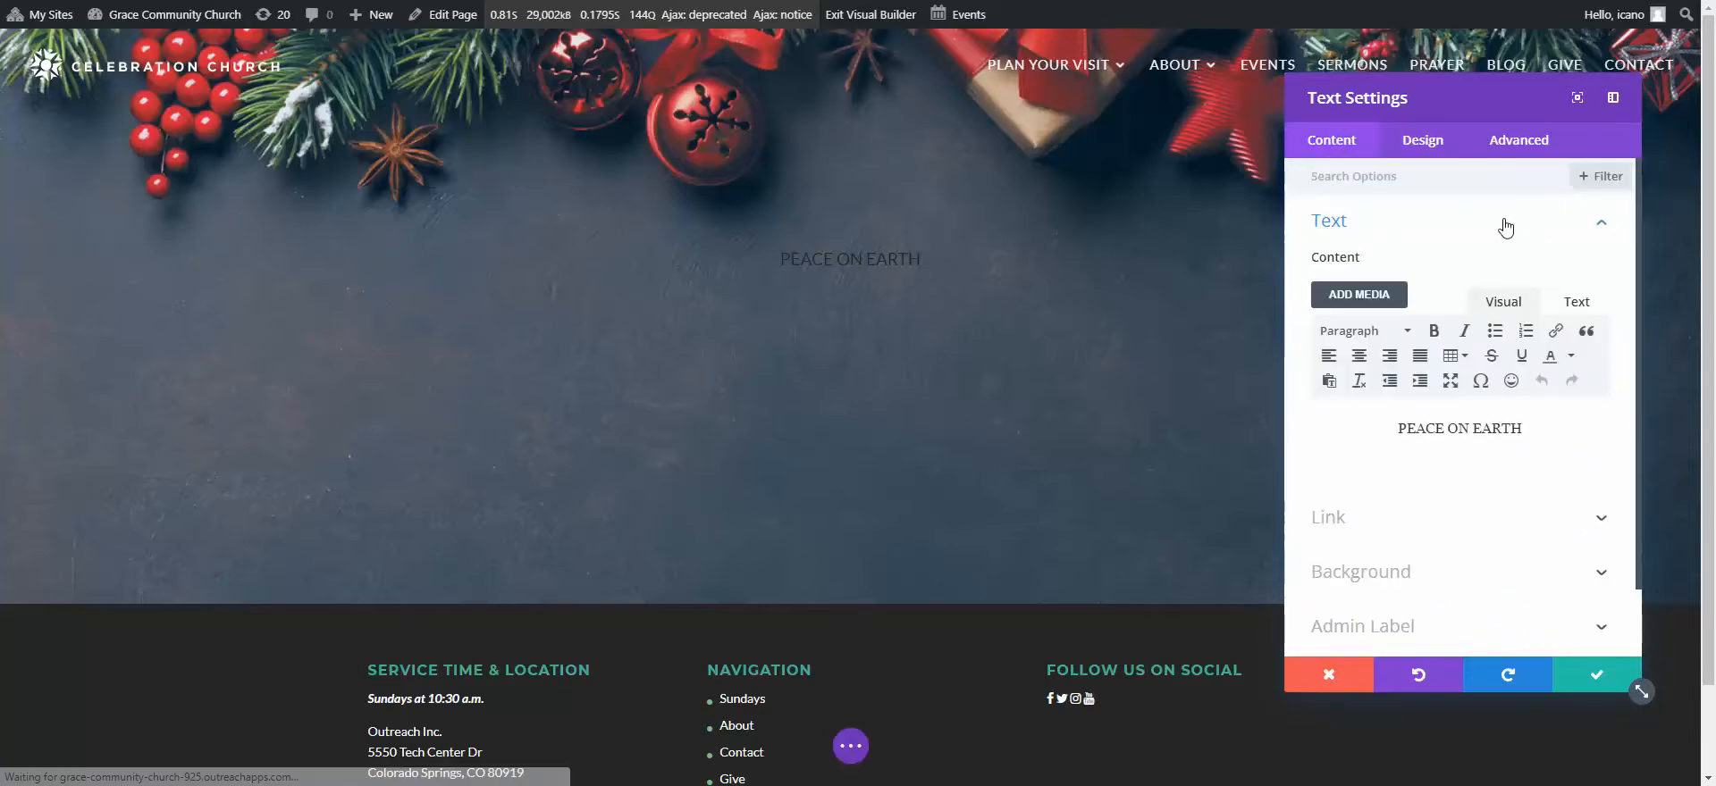
click(1407, 334)
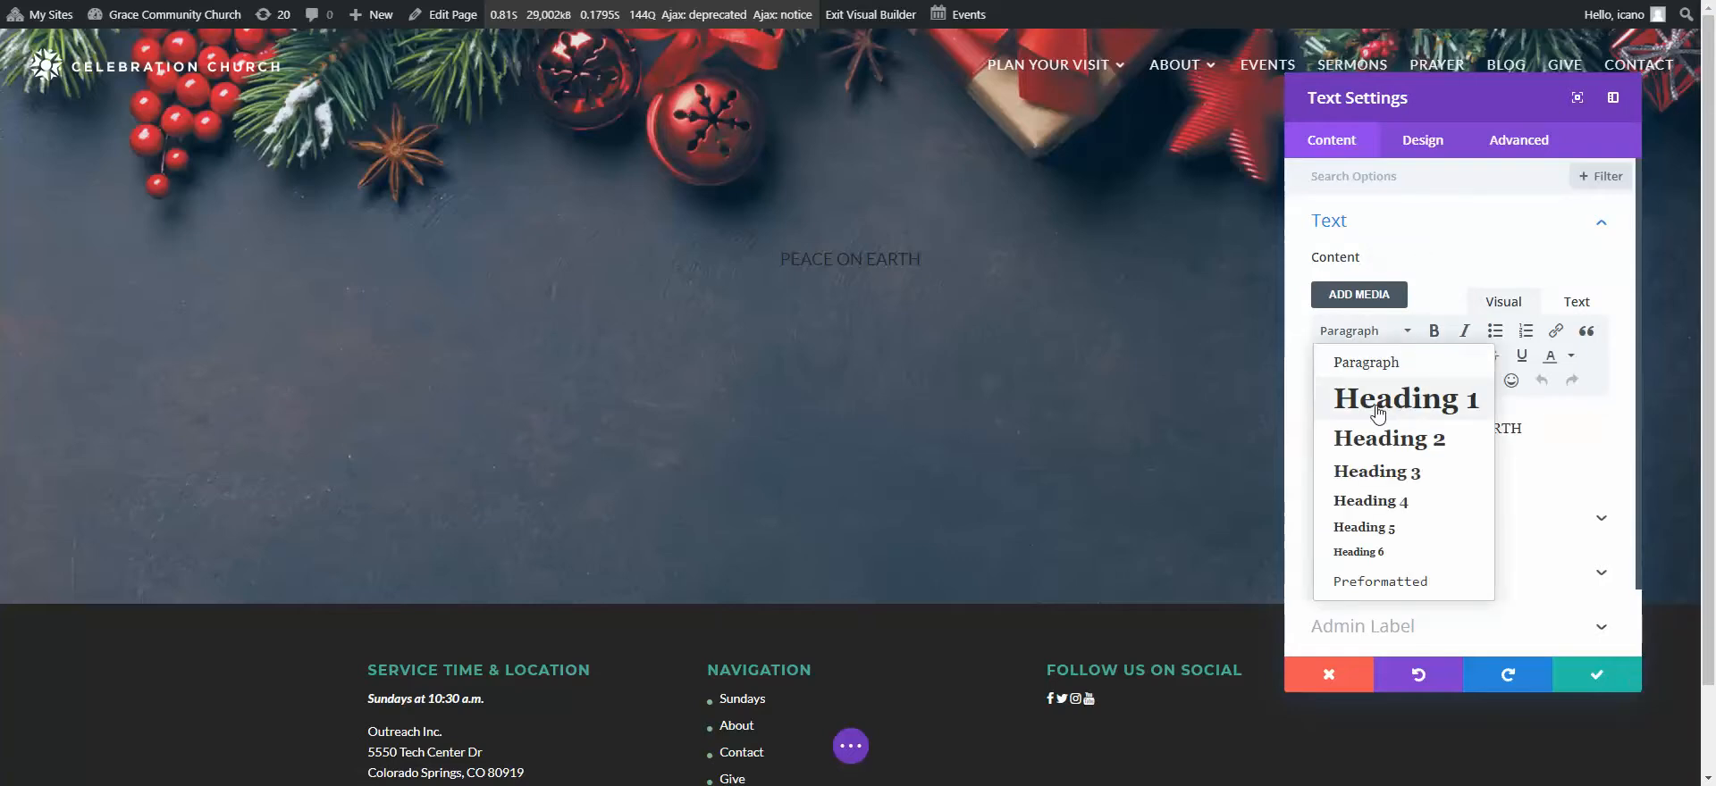
click(1419, 406)
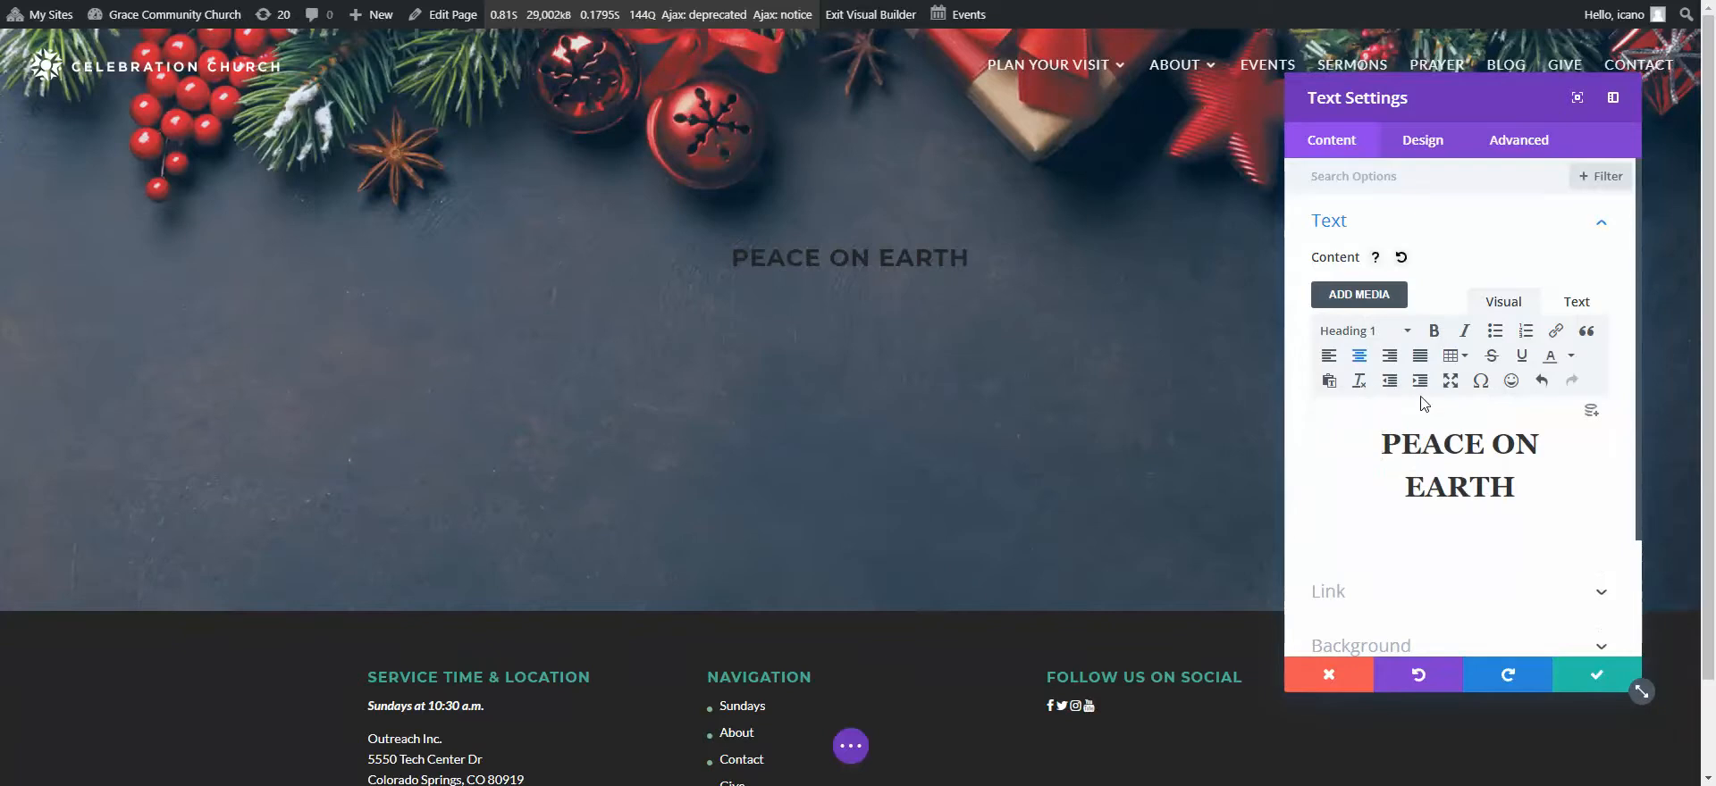
- Set the H1 heading's text color to white (#ffffff) and its text size to 65px
click(1419, 145)
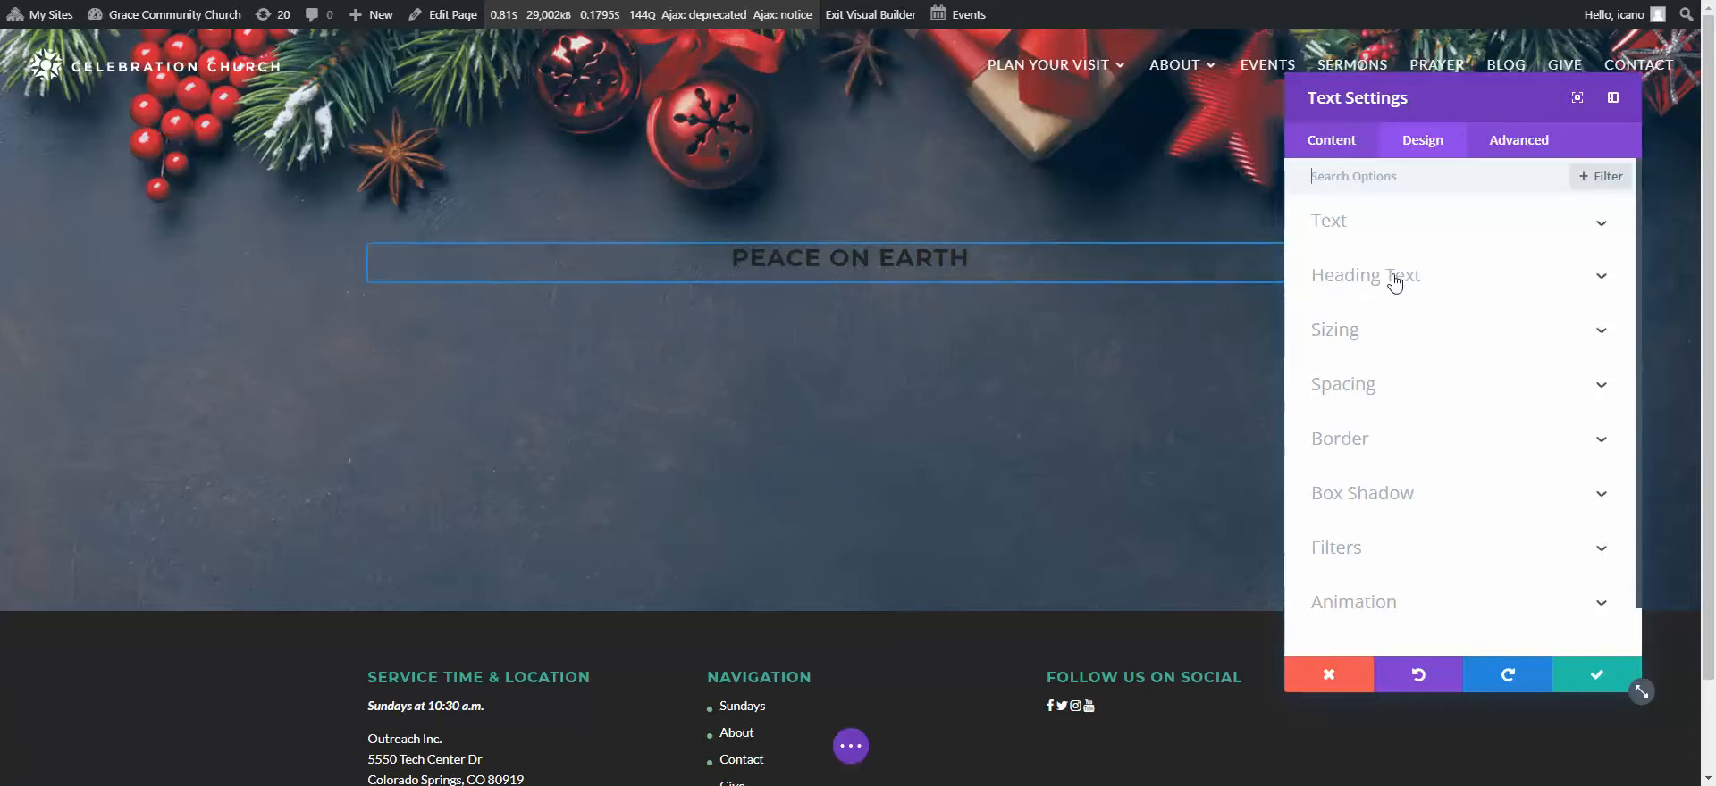
click(1599, 279)
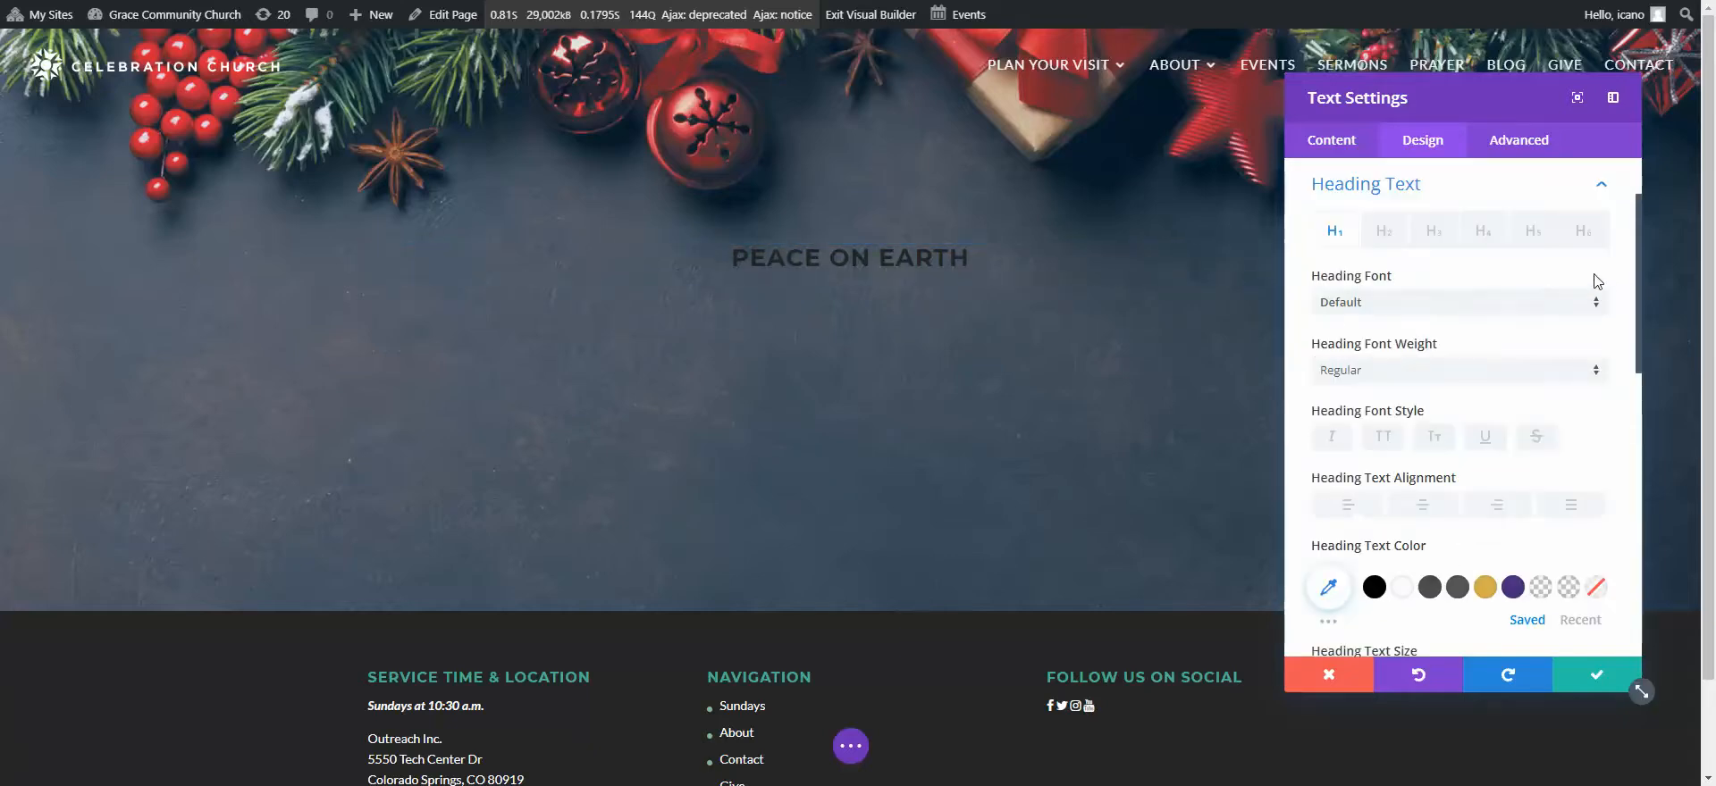
scroll(1356, 280, down, 1)
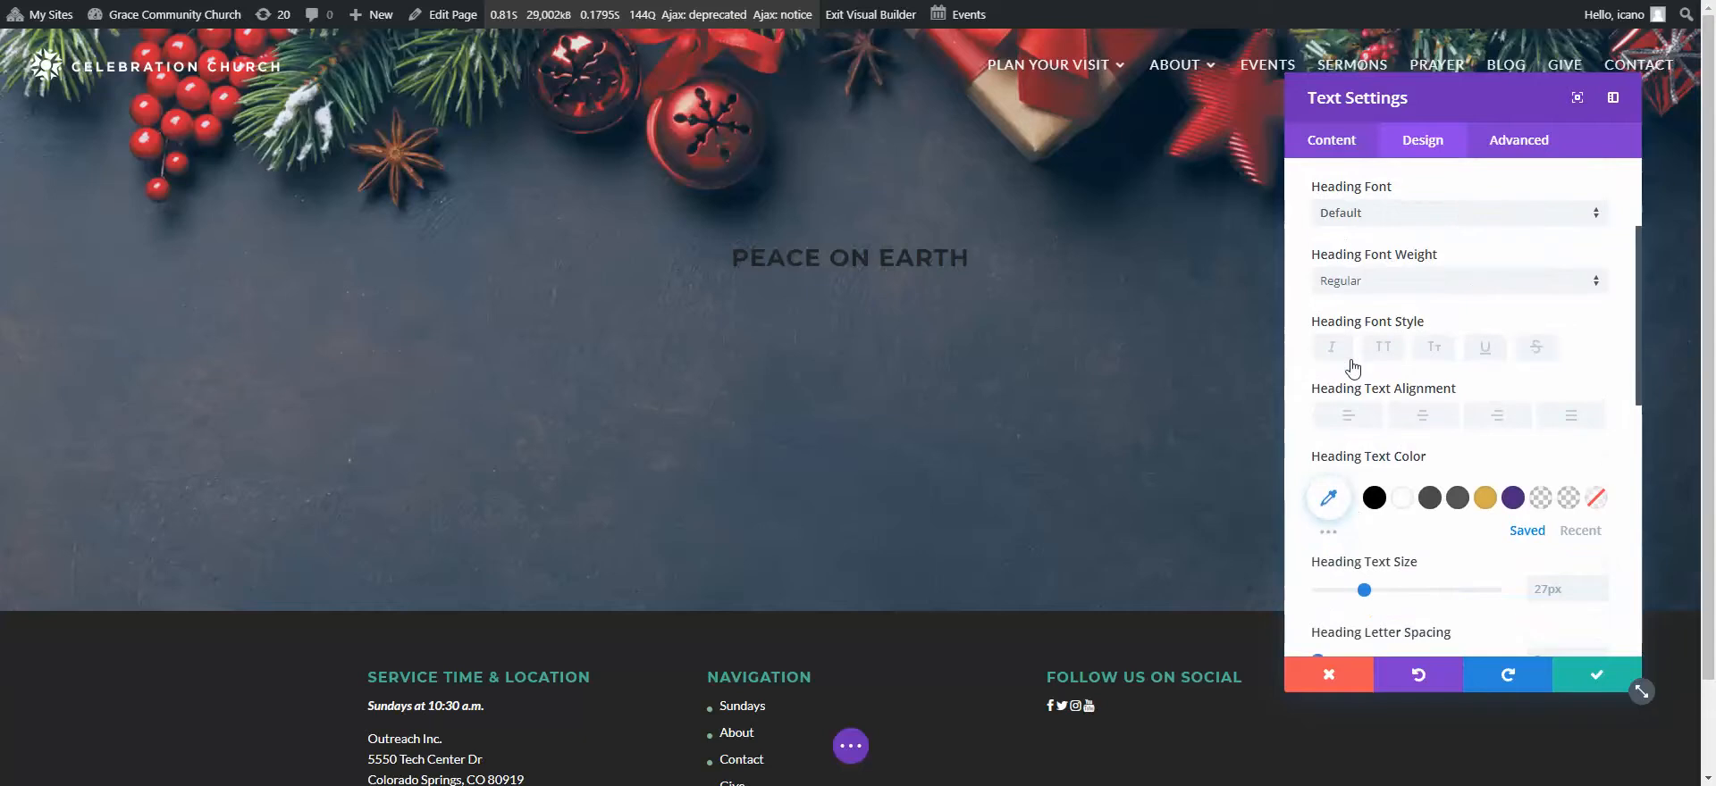
scroll(1352, 372, down, 1)
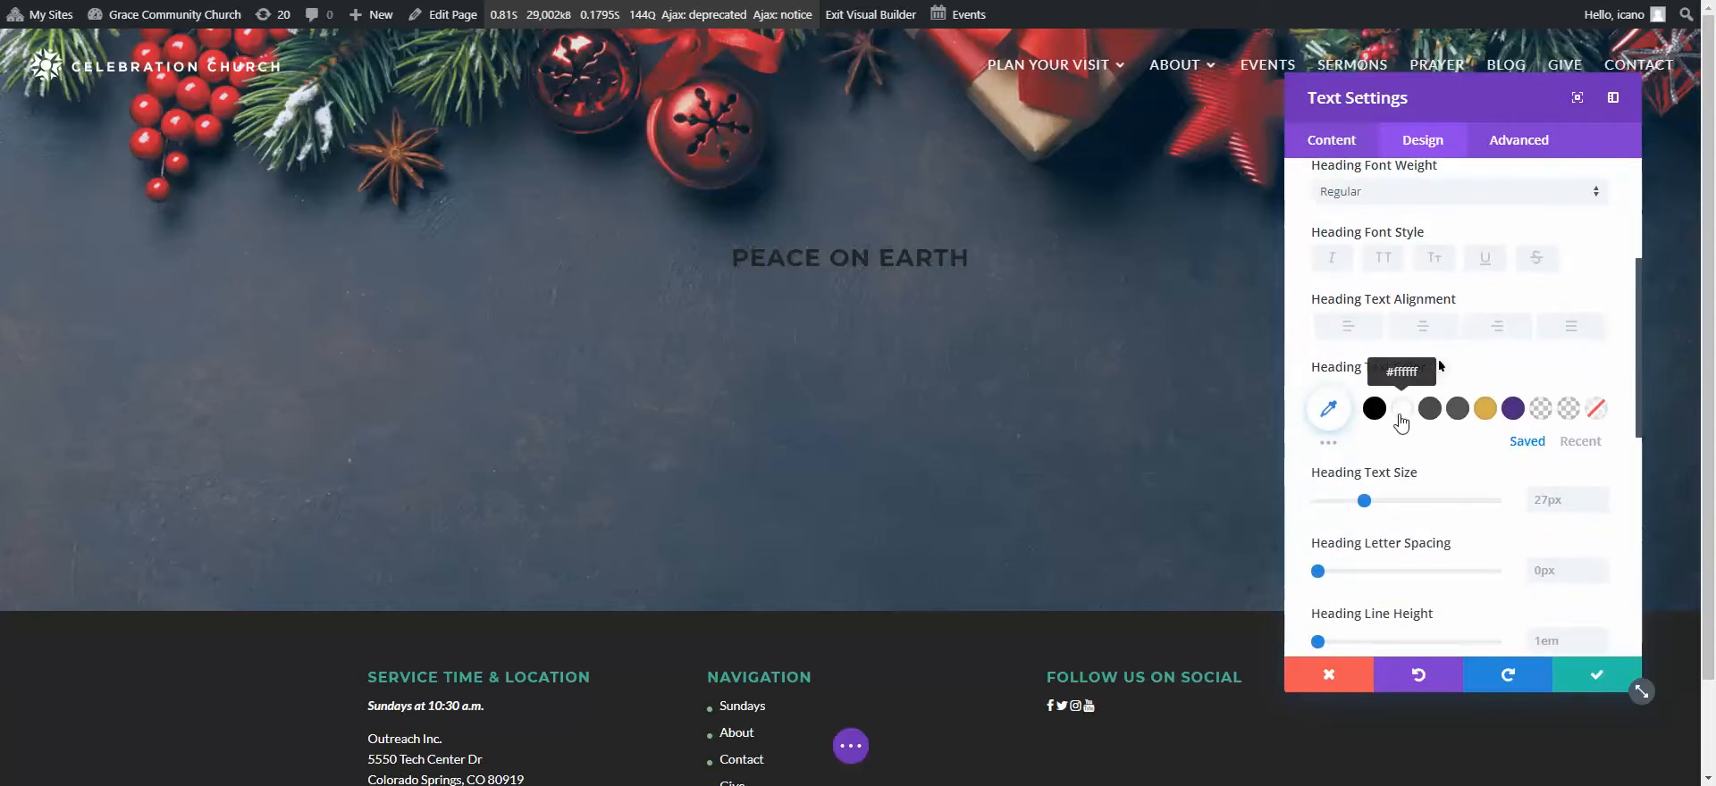
click(1402, 413)
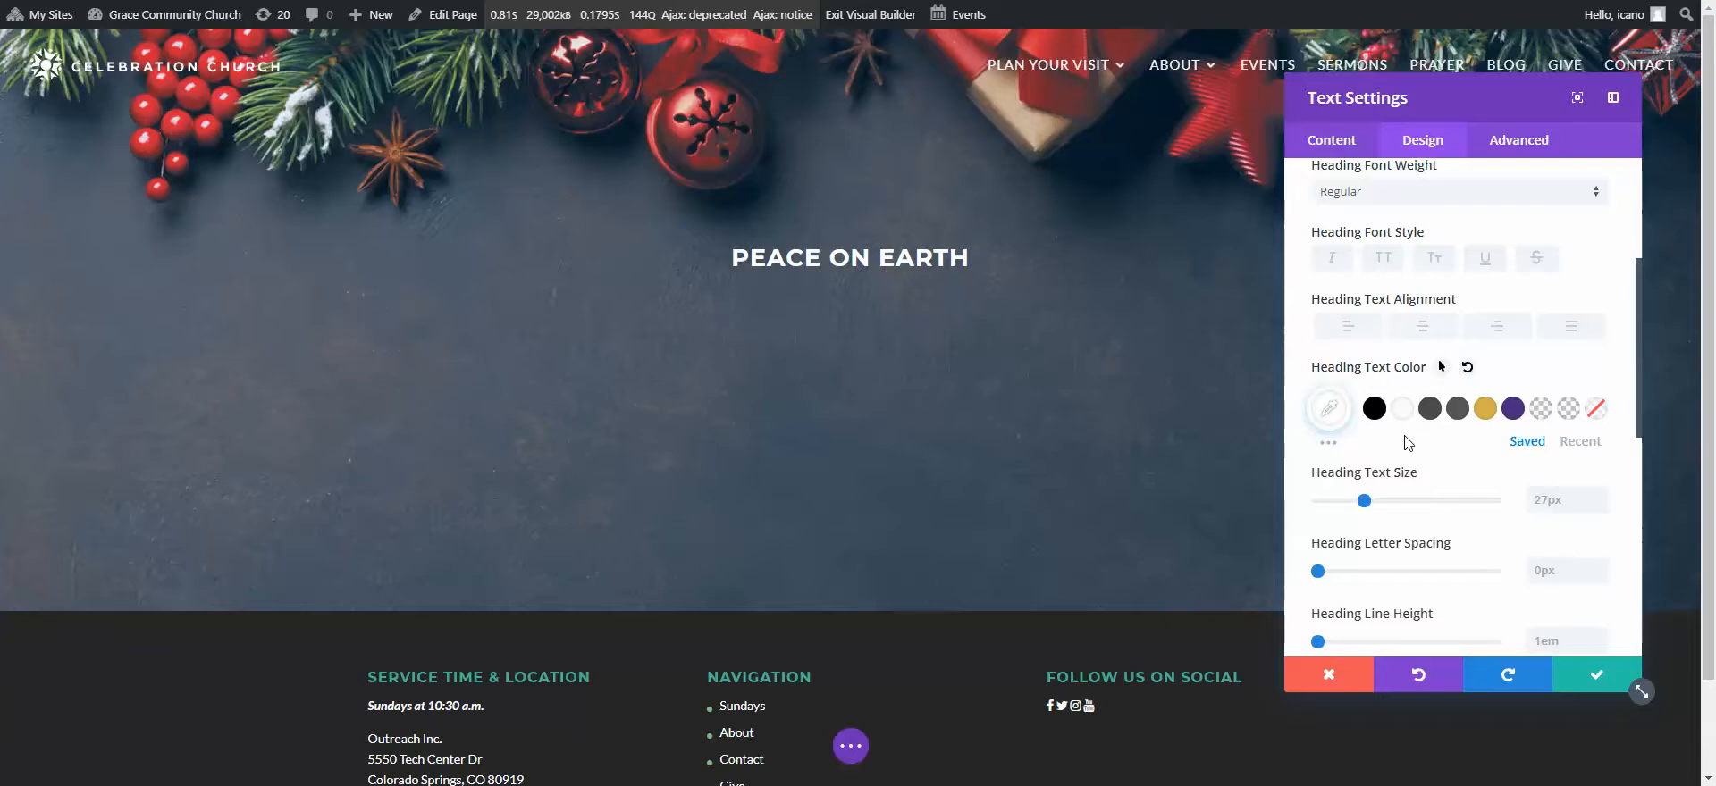
scroll(1408, 442, down, 1)
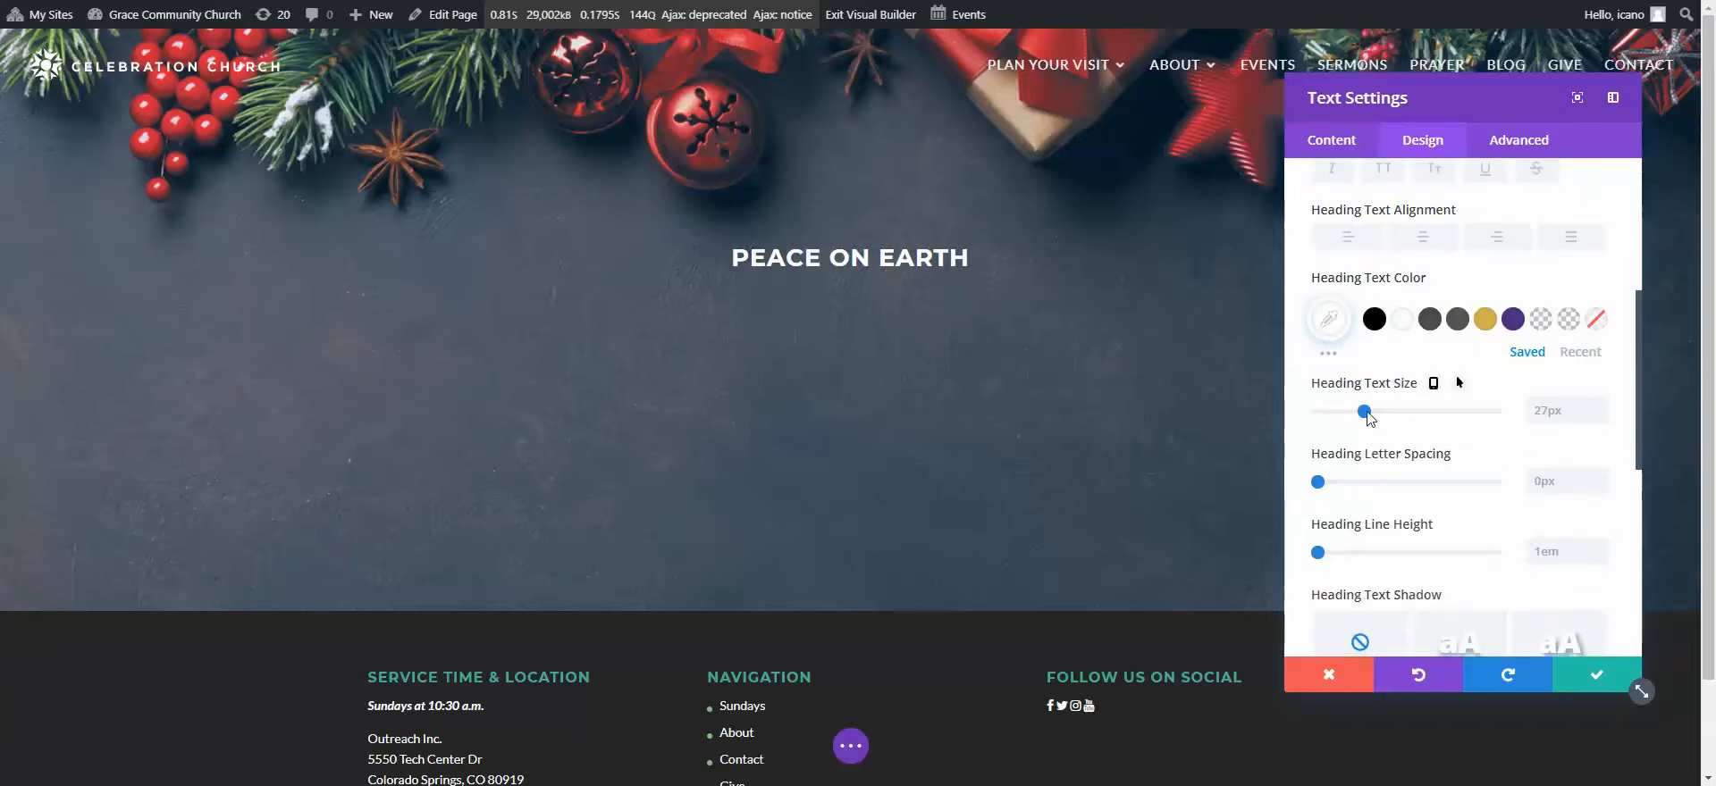
drag(1364, 413, 1433, 419)
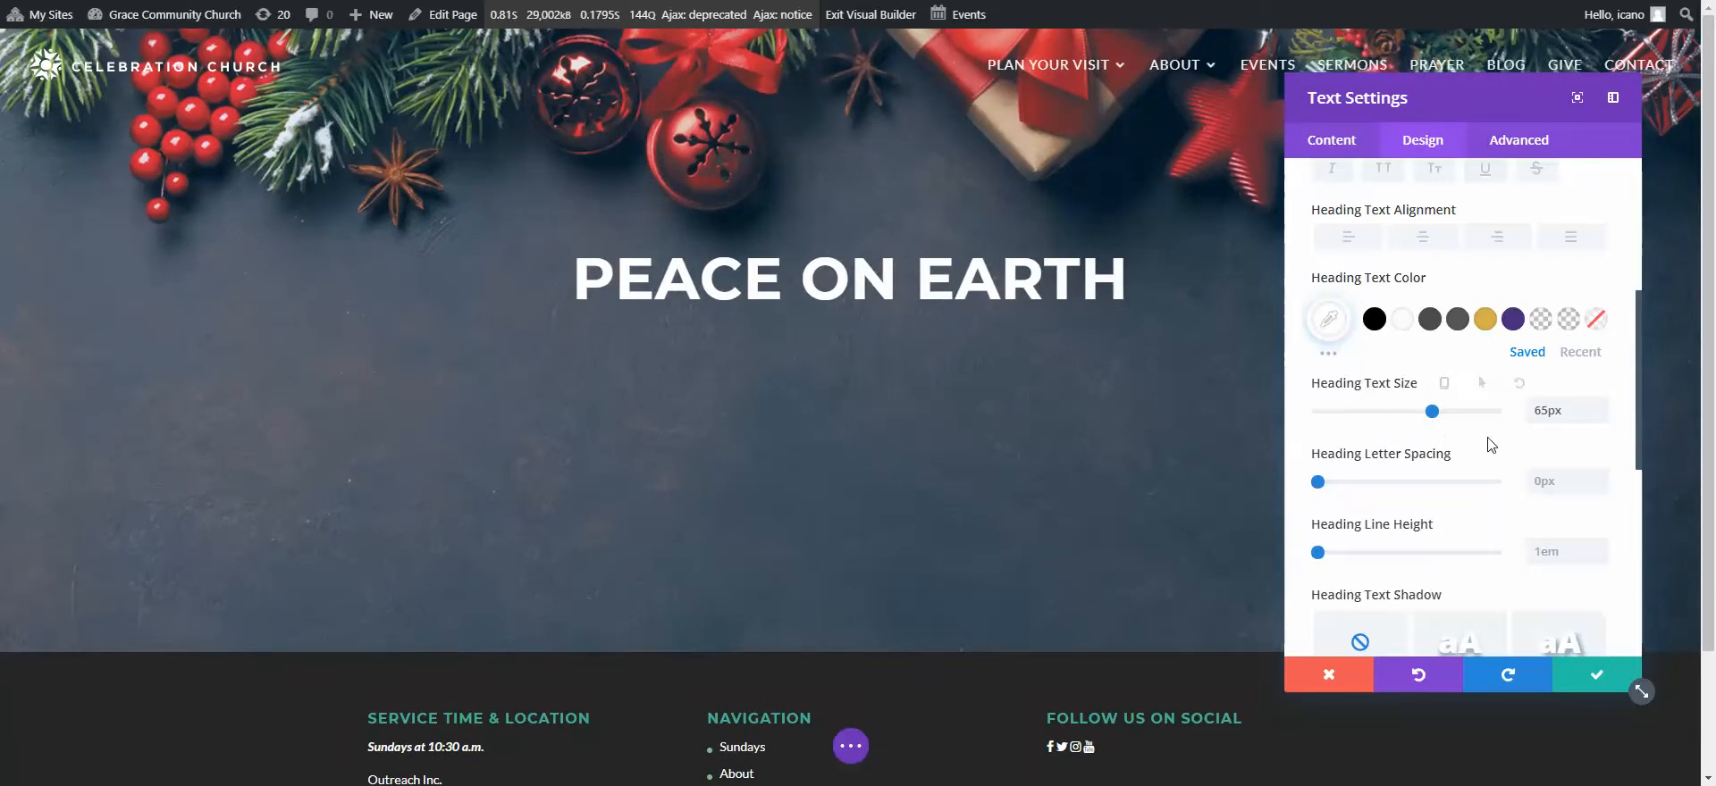
- Apply the first text shadow preset to the heading and save the Text module's settings
scroll(1447, 420, down, 2)
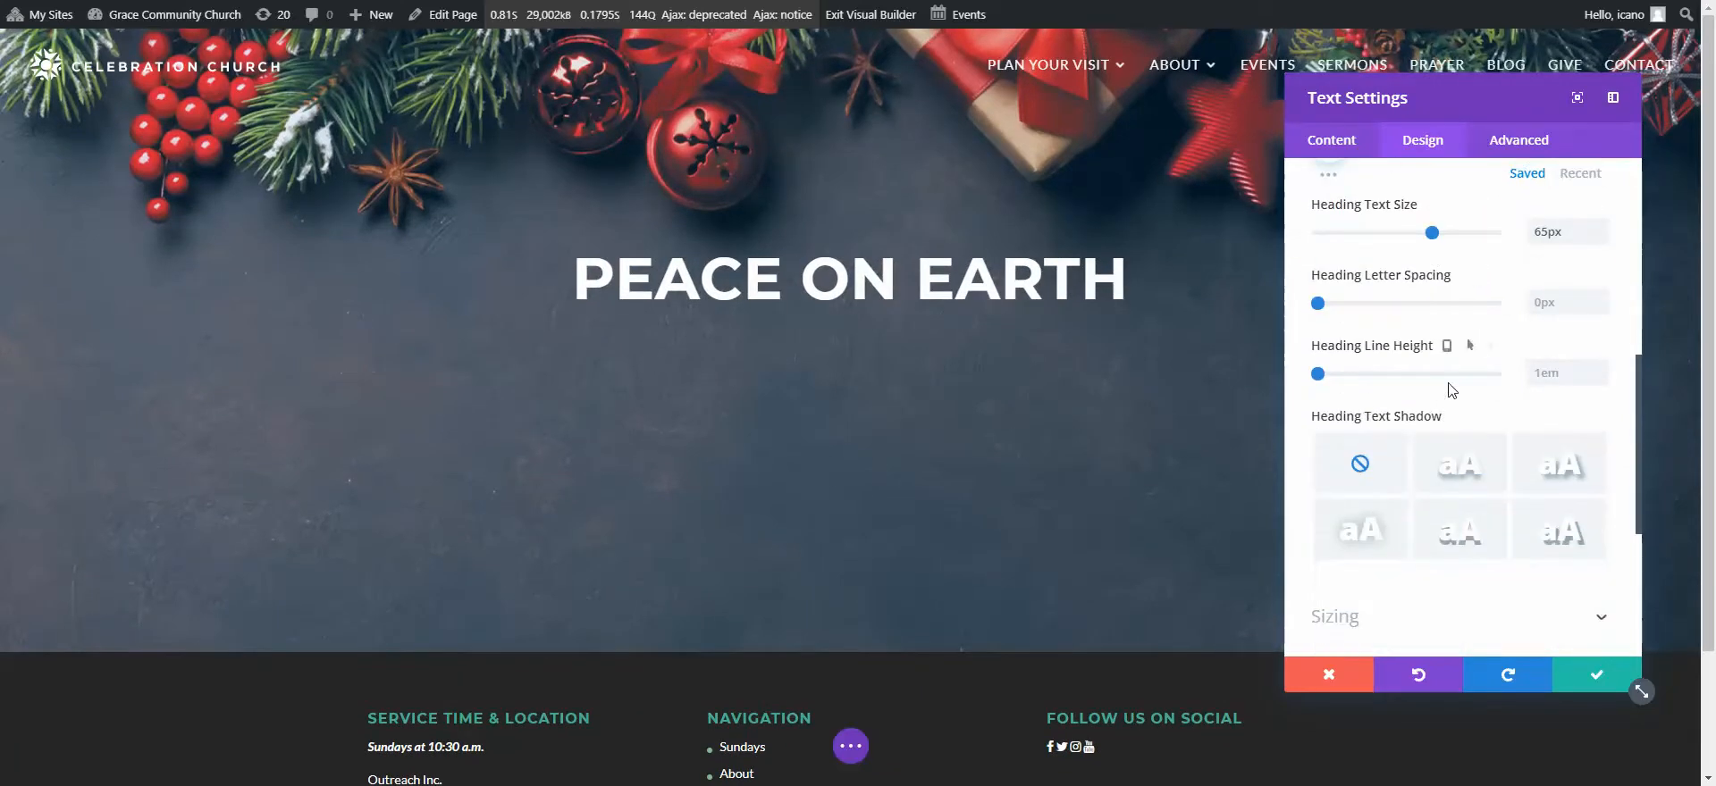
click(1456, 479)
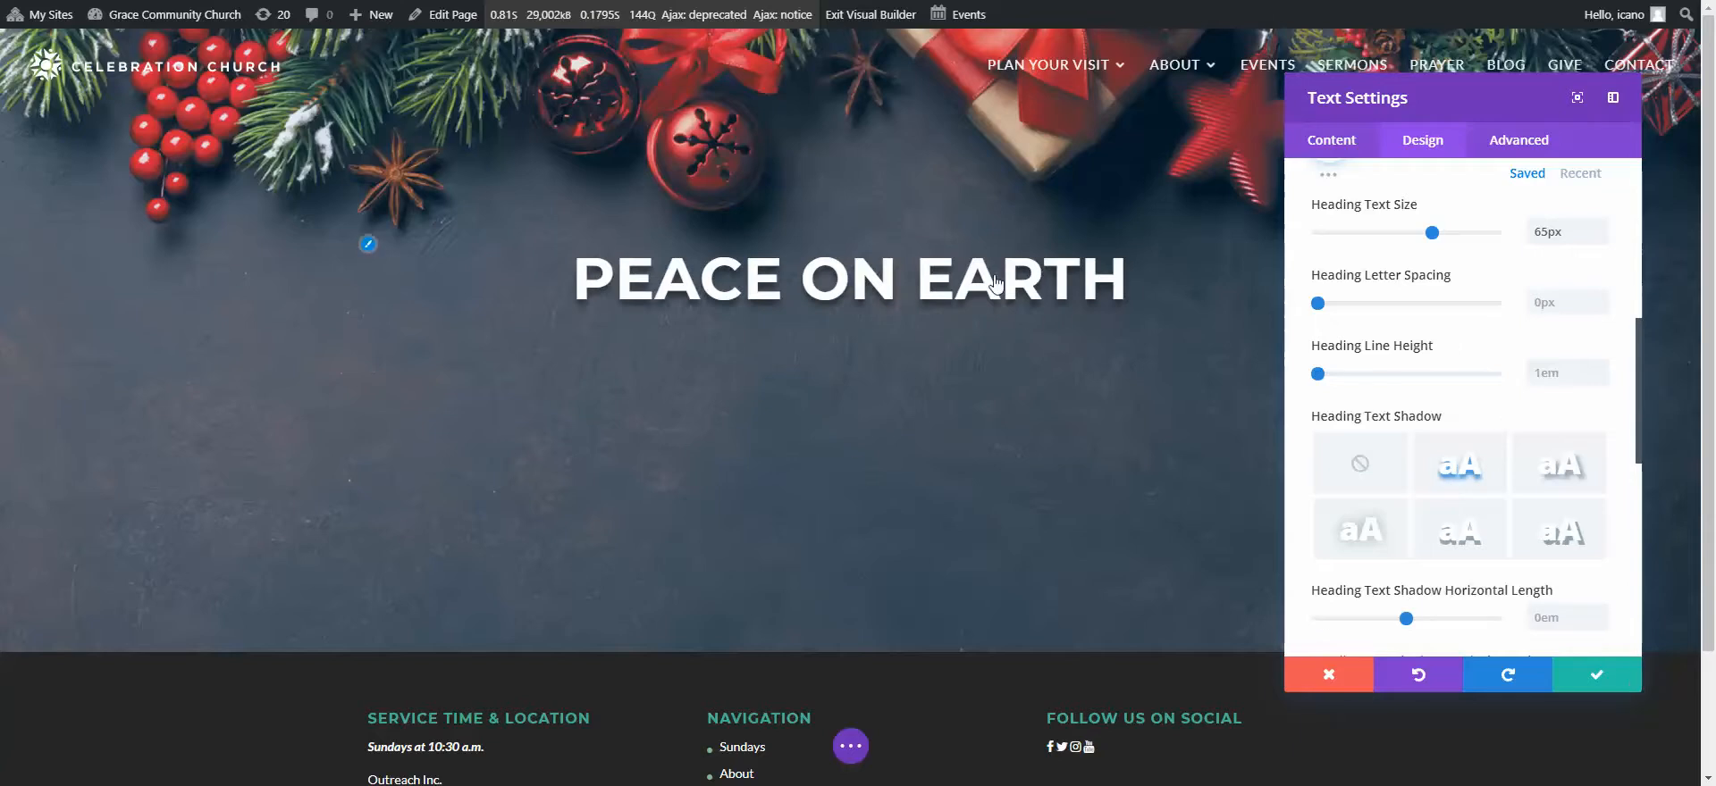
click(1594, 684)
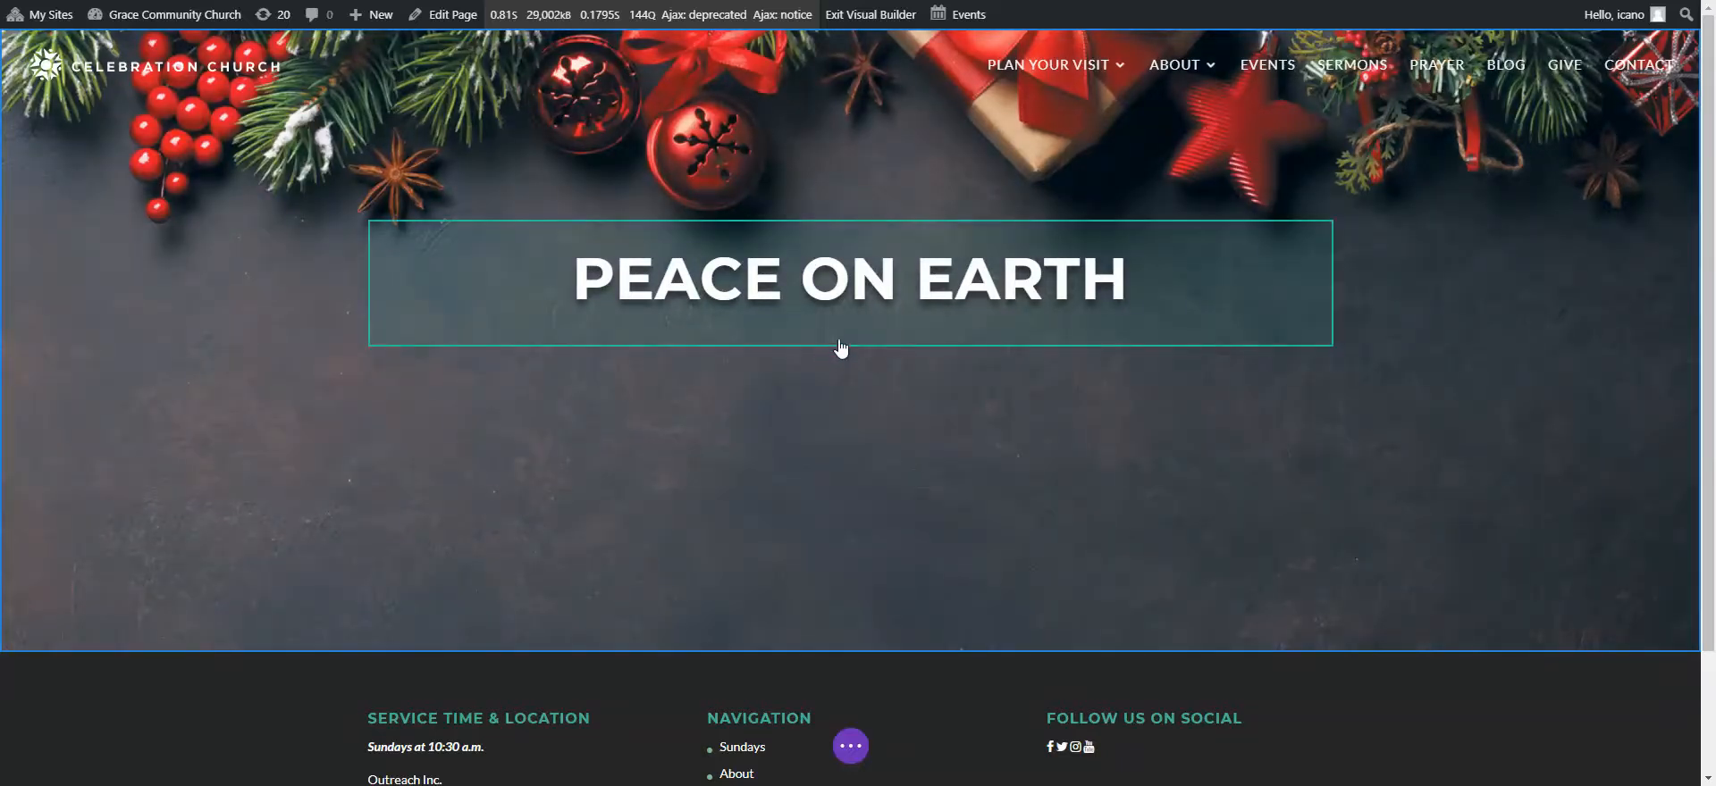
- Insert a single-column row below the "PEACE ON EARTH" row, then search the modules for "text" and close the chooser without adding one
mouse_move(1127, 334)
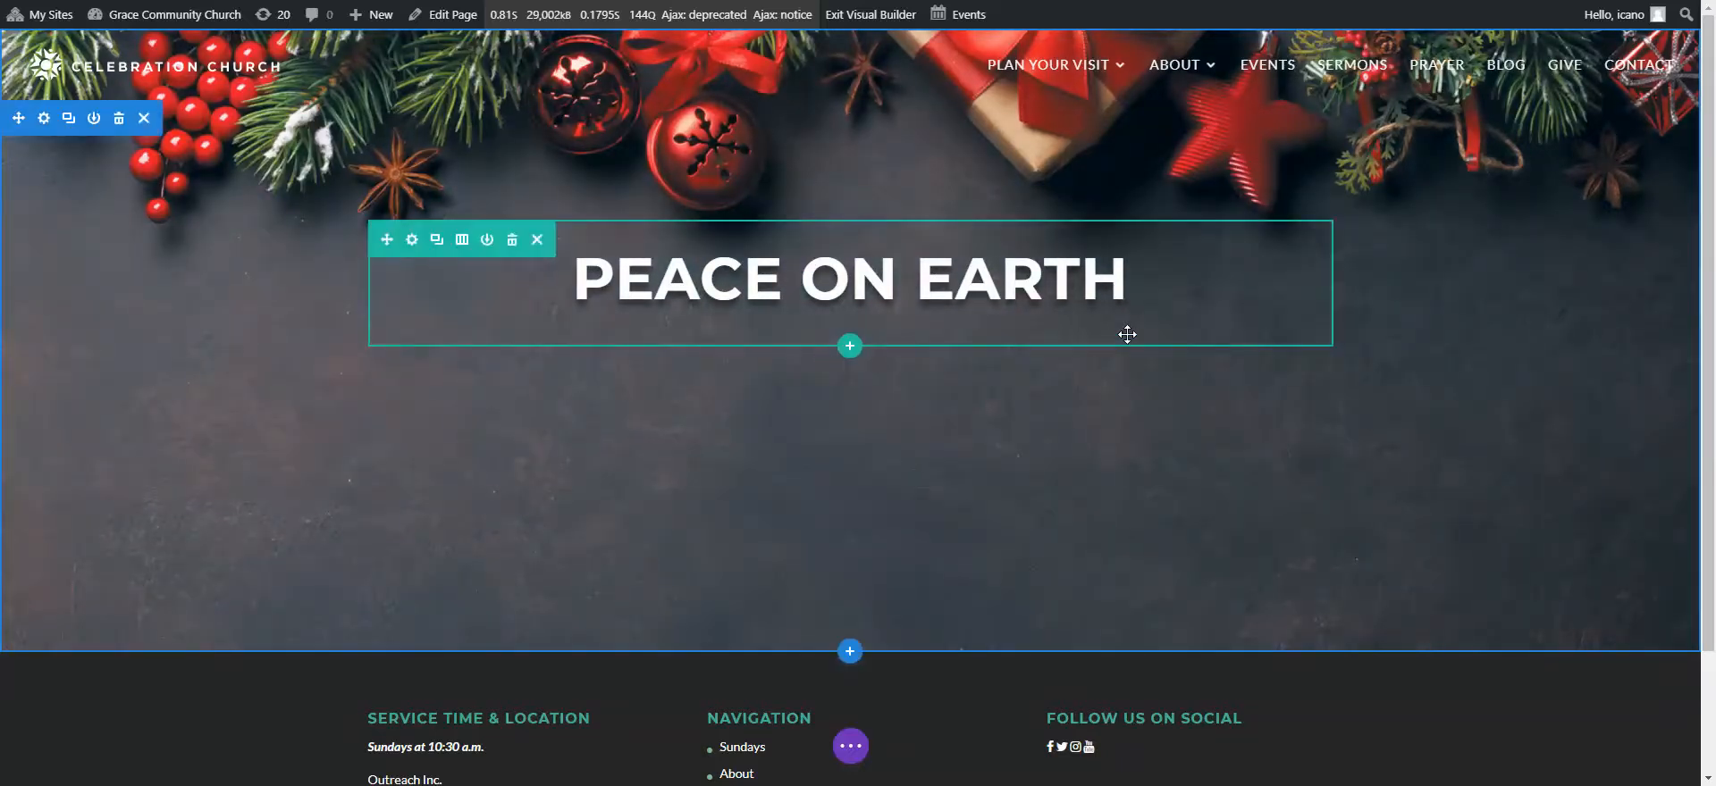
click(850, 349)
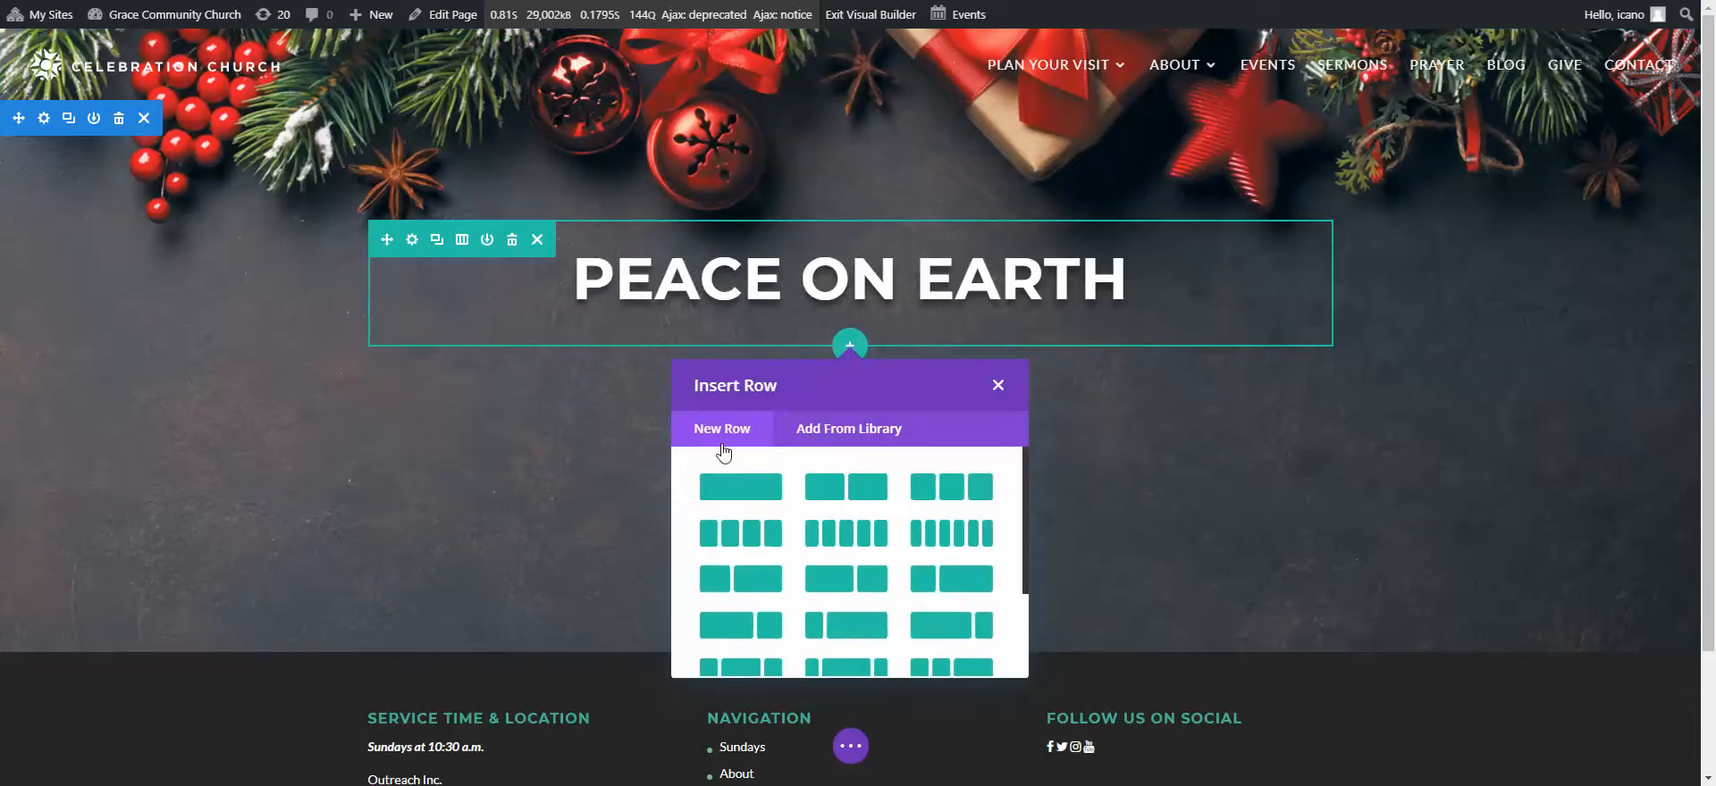
click(728, 499)
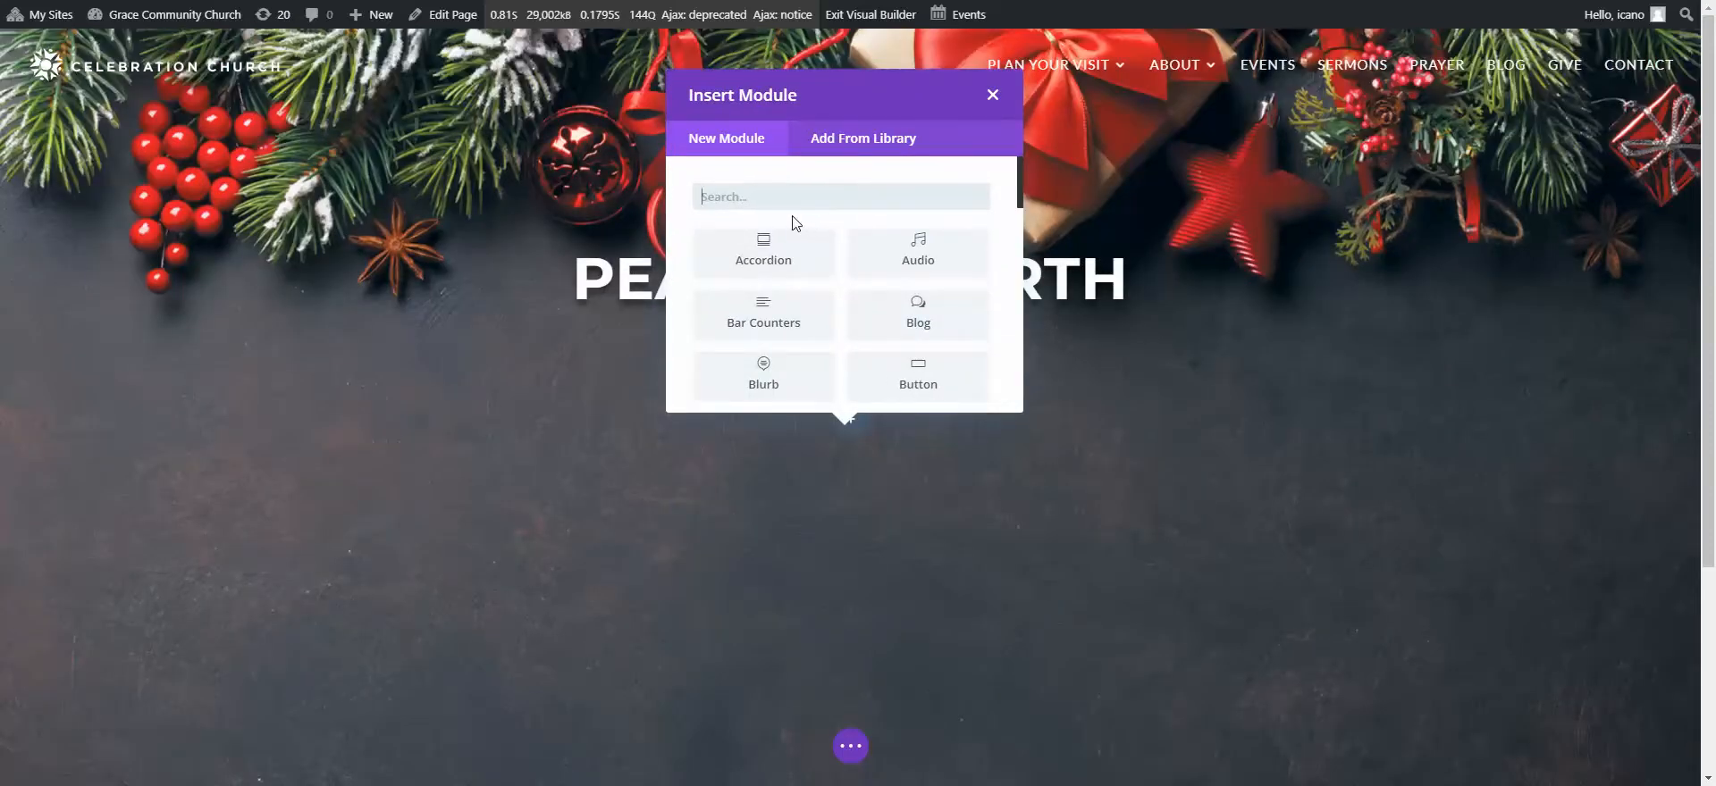
text(text)
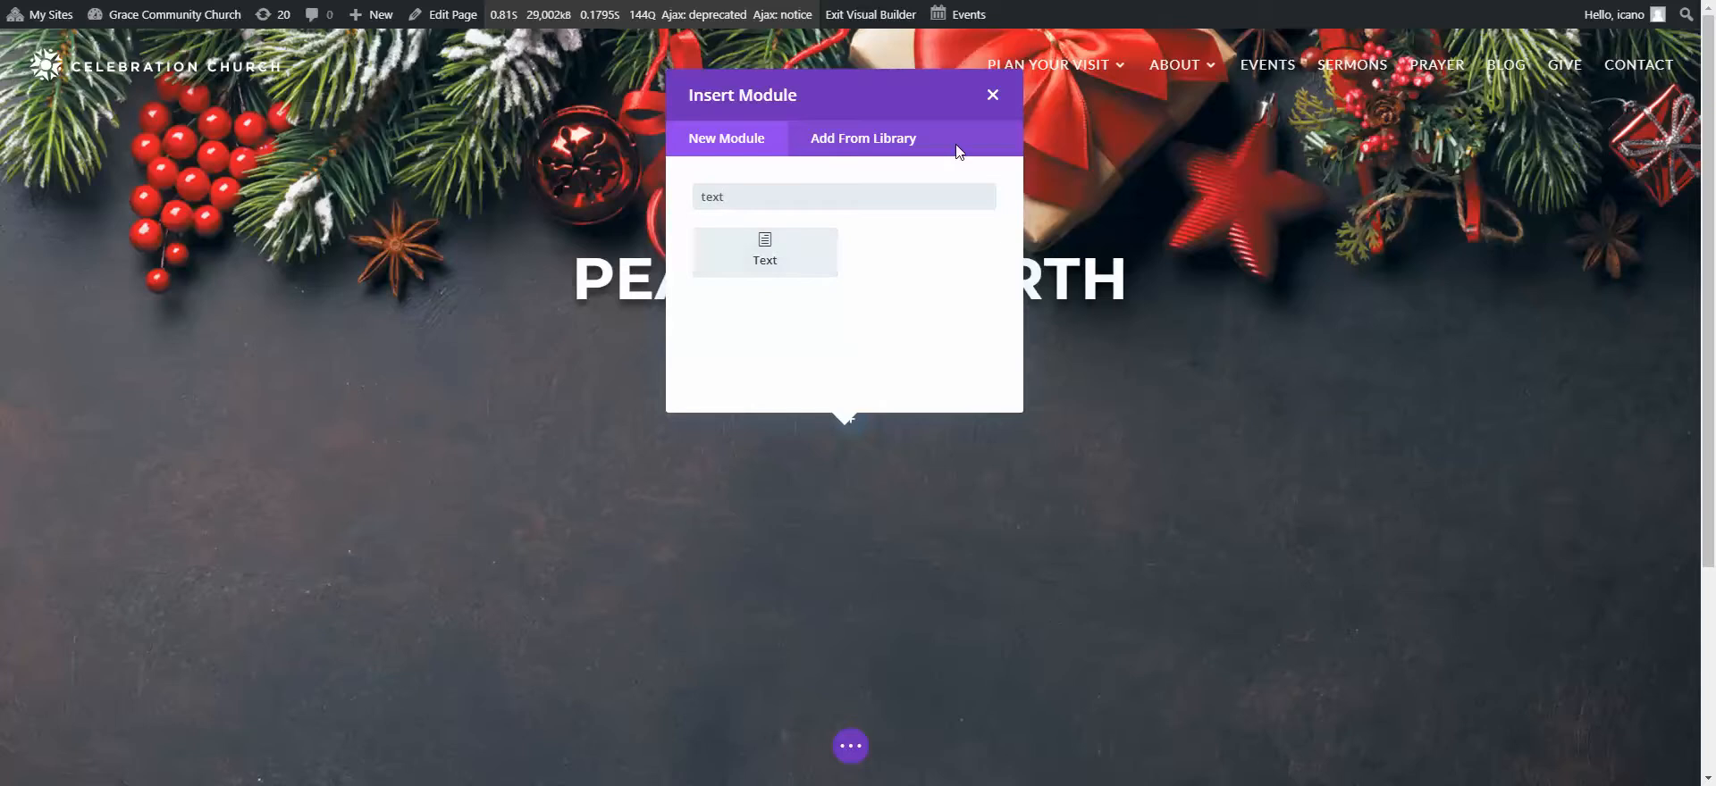
click(993, 97)
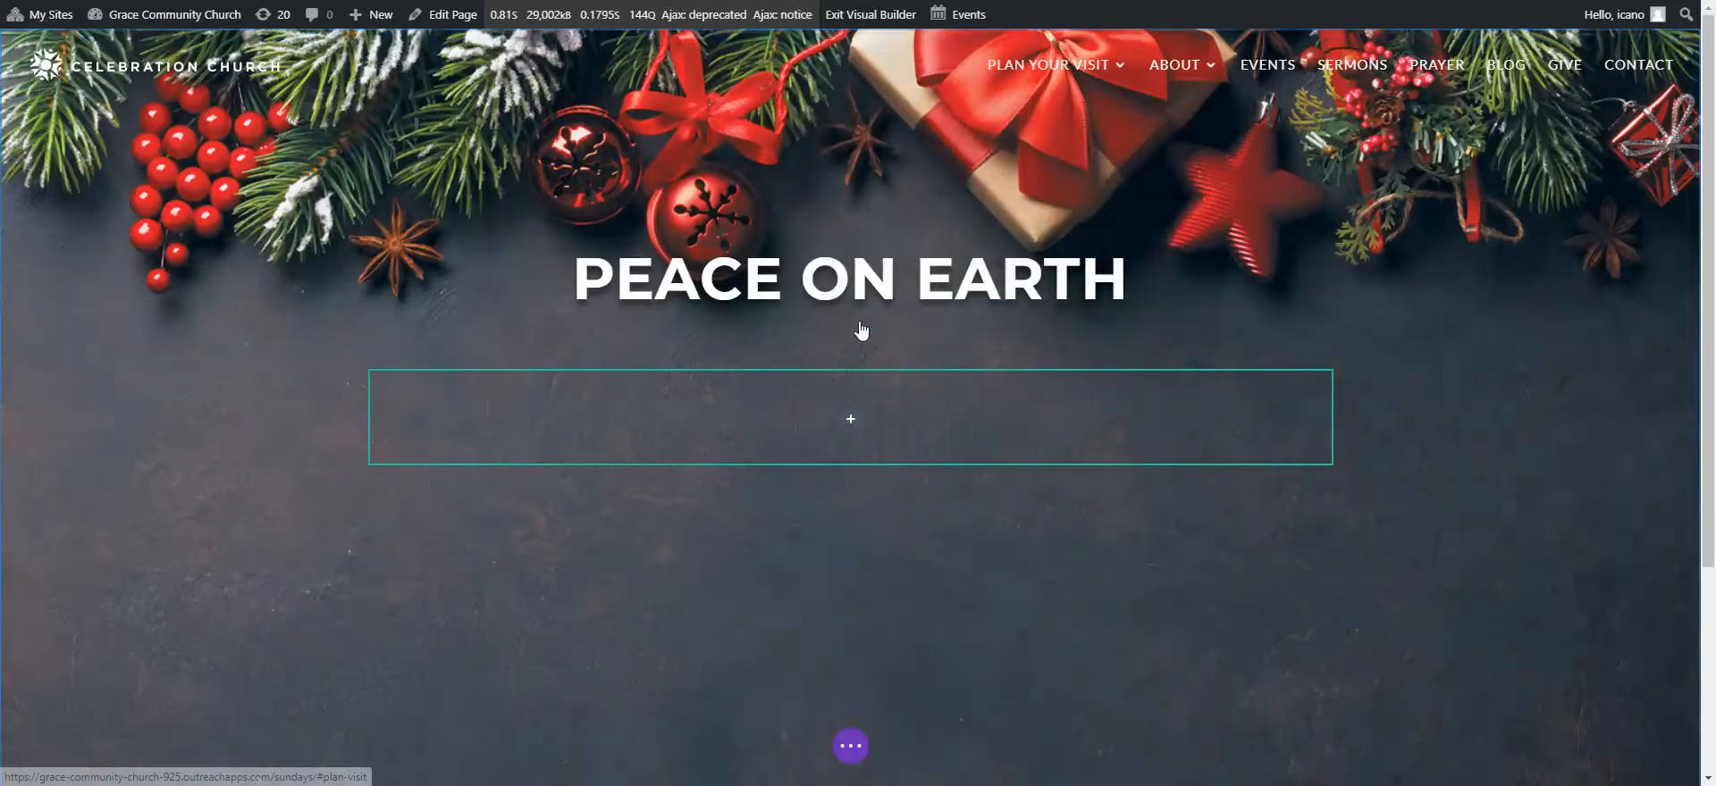
- Delete the empty row below the heading and duplicate the "PEACE ON EARTH" Text module
mouse_move(769, 395)
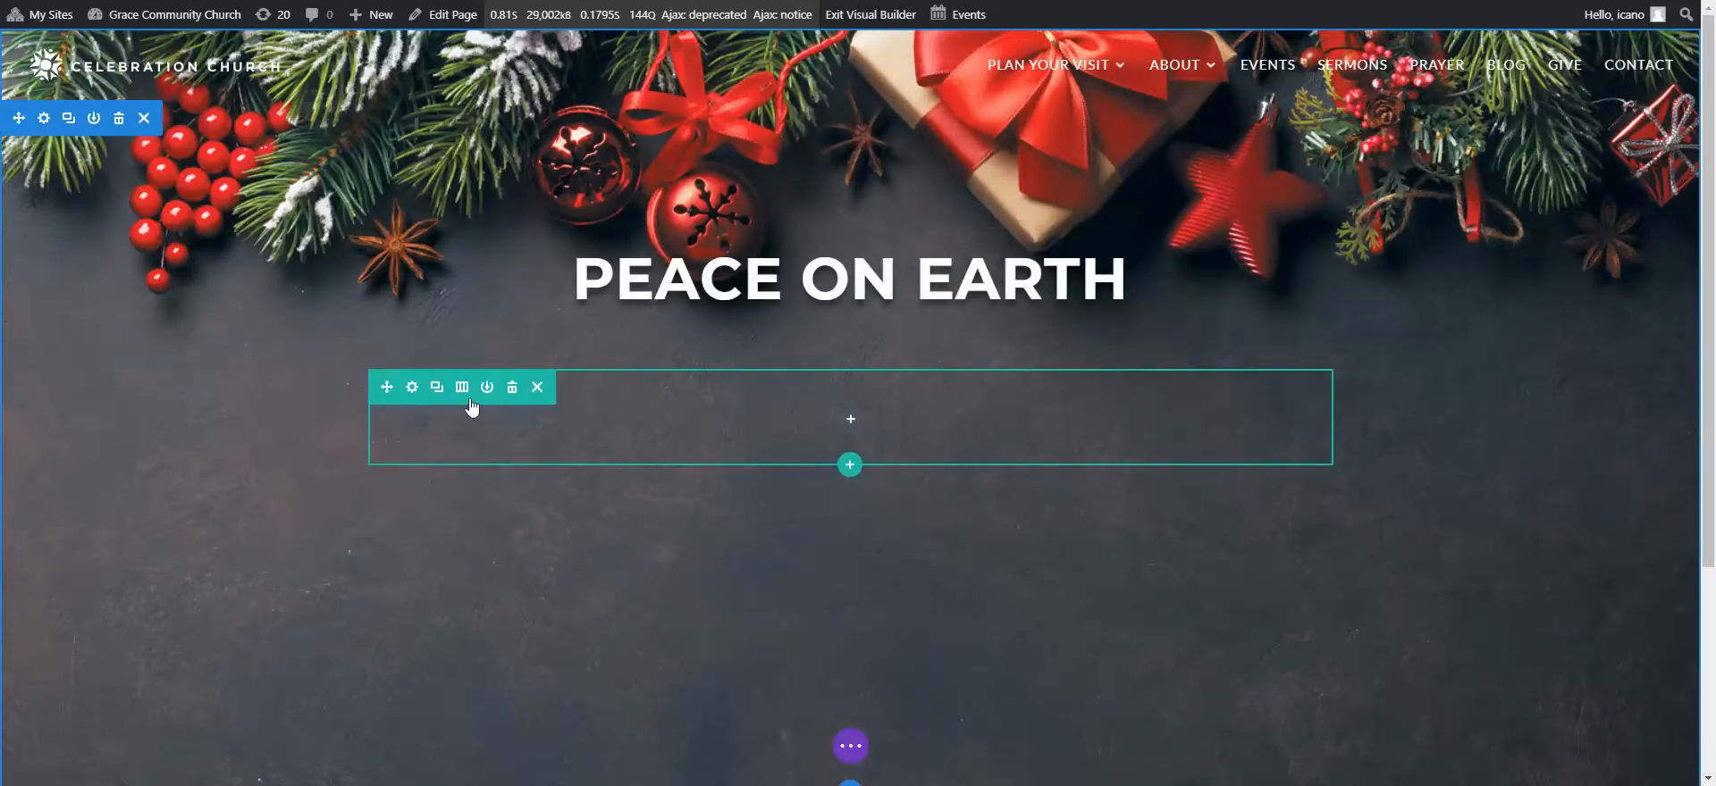
click(510, 388)
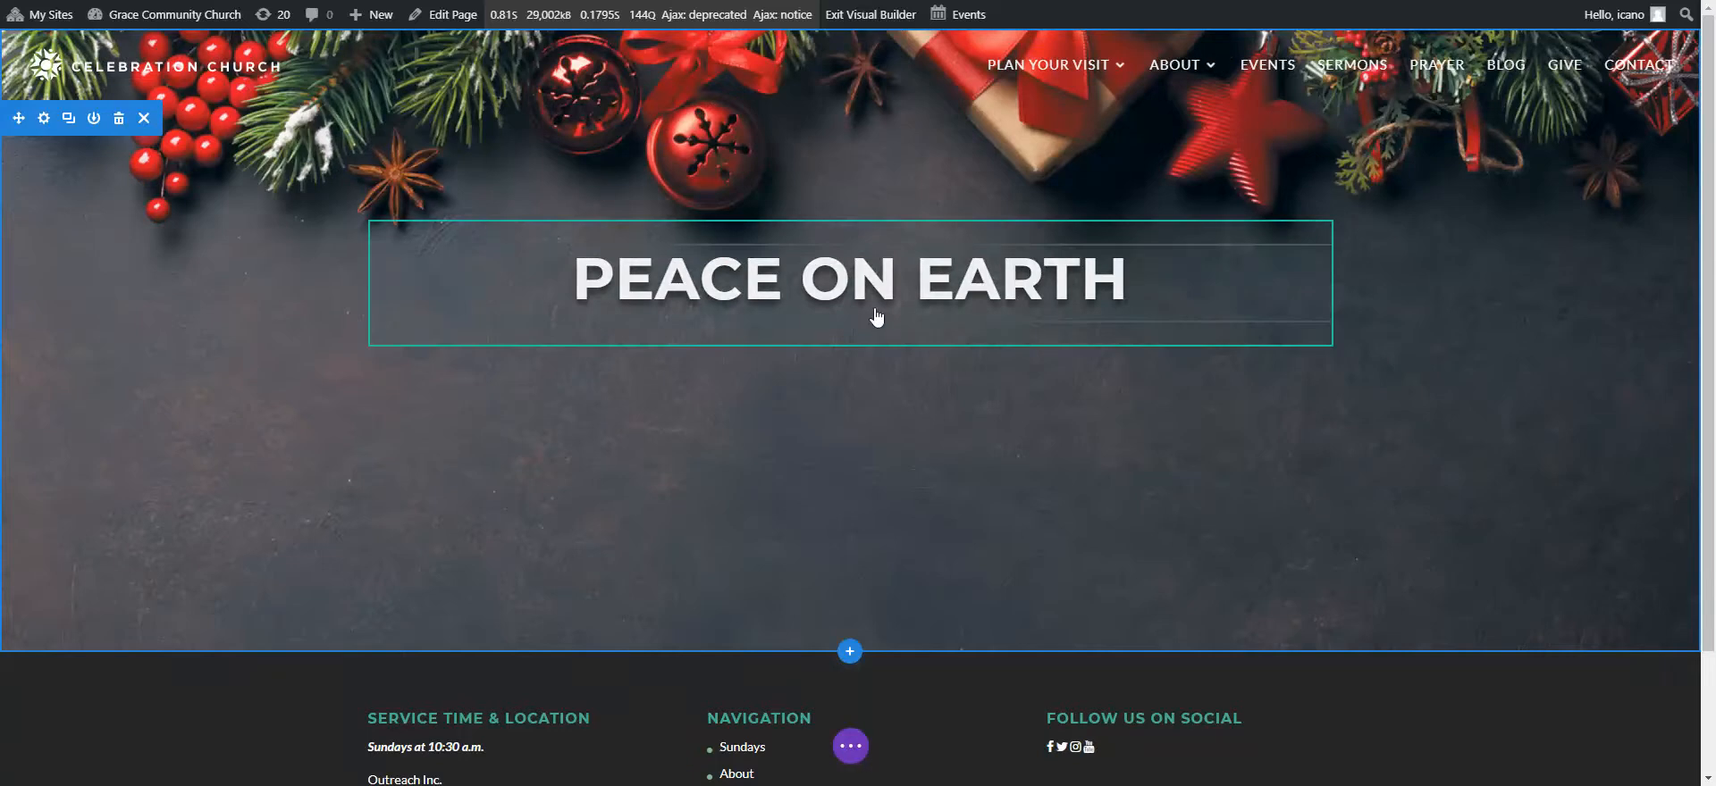
mouse_move(1199, 299)
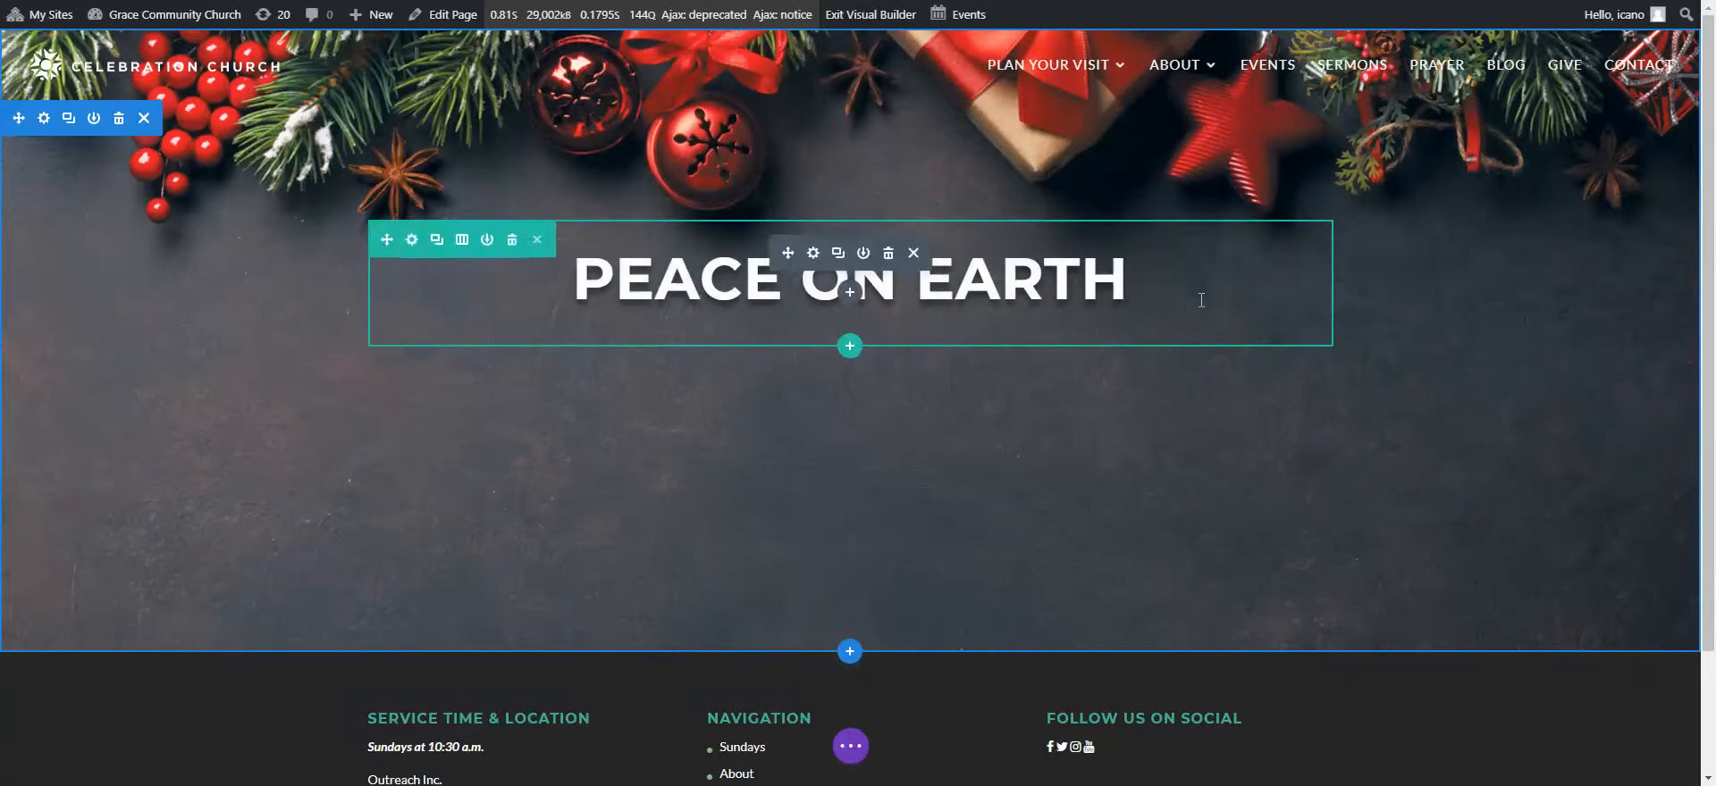
click(838, 255)
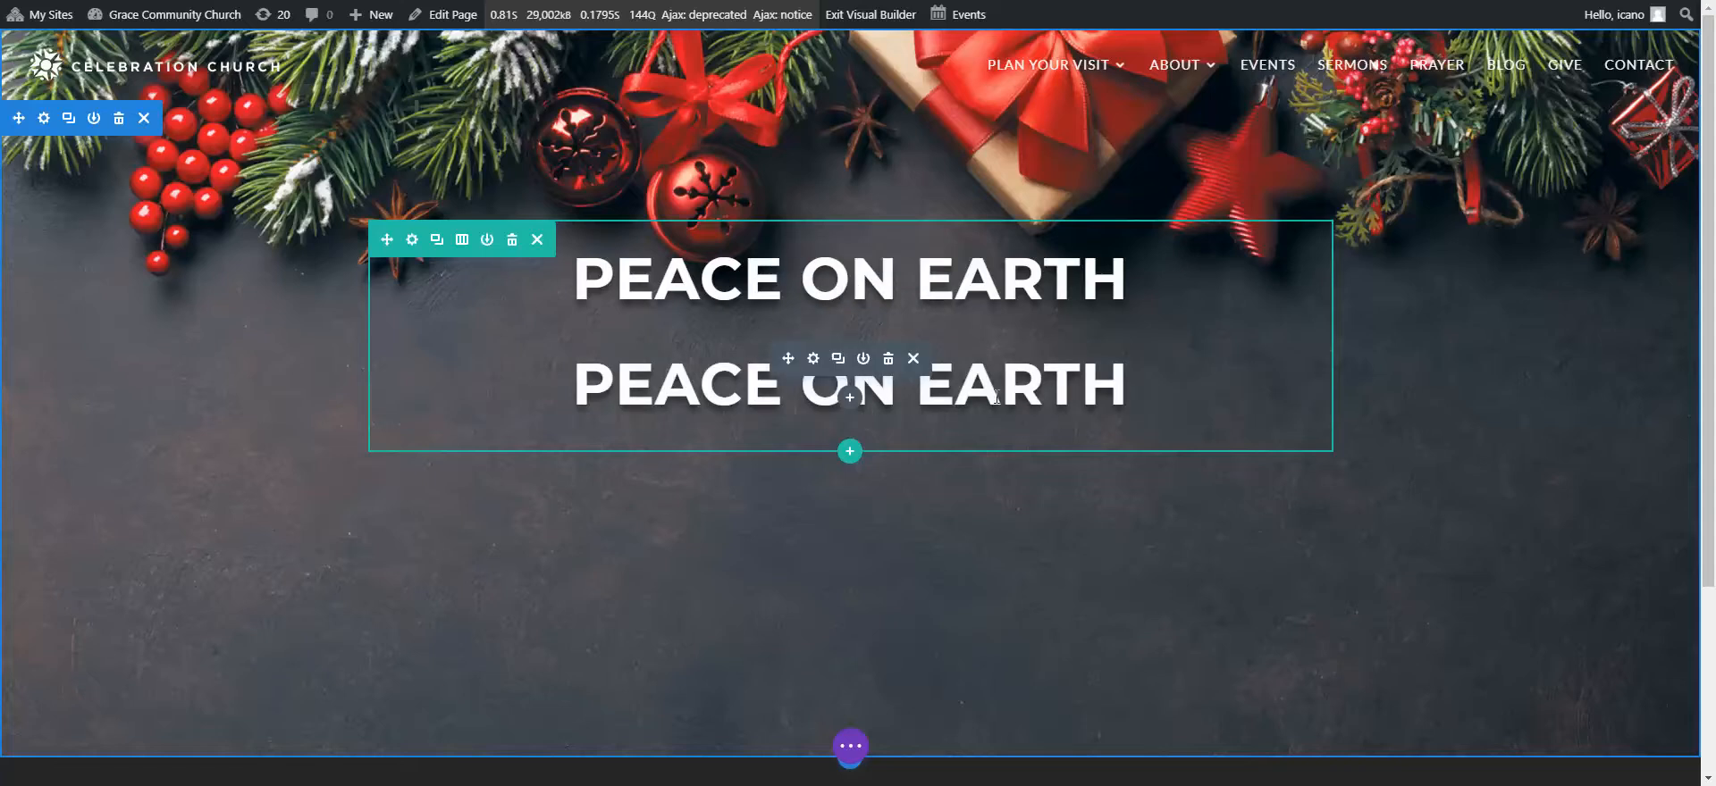
- Change the text of the duplicated "PEACE ON EARTH" module from a heading to the Paragraph format
click(813, 360)
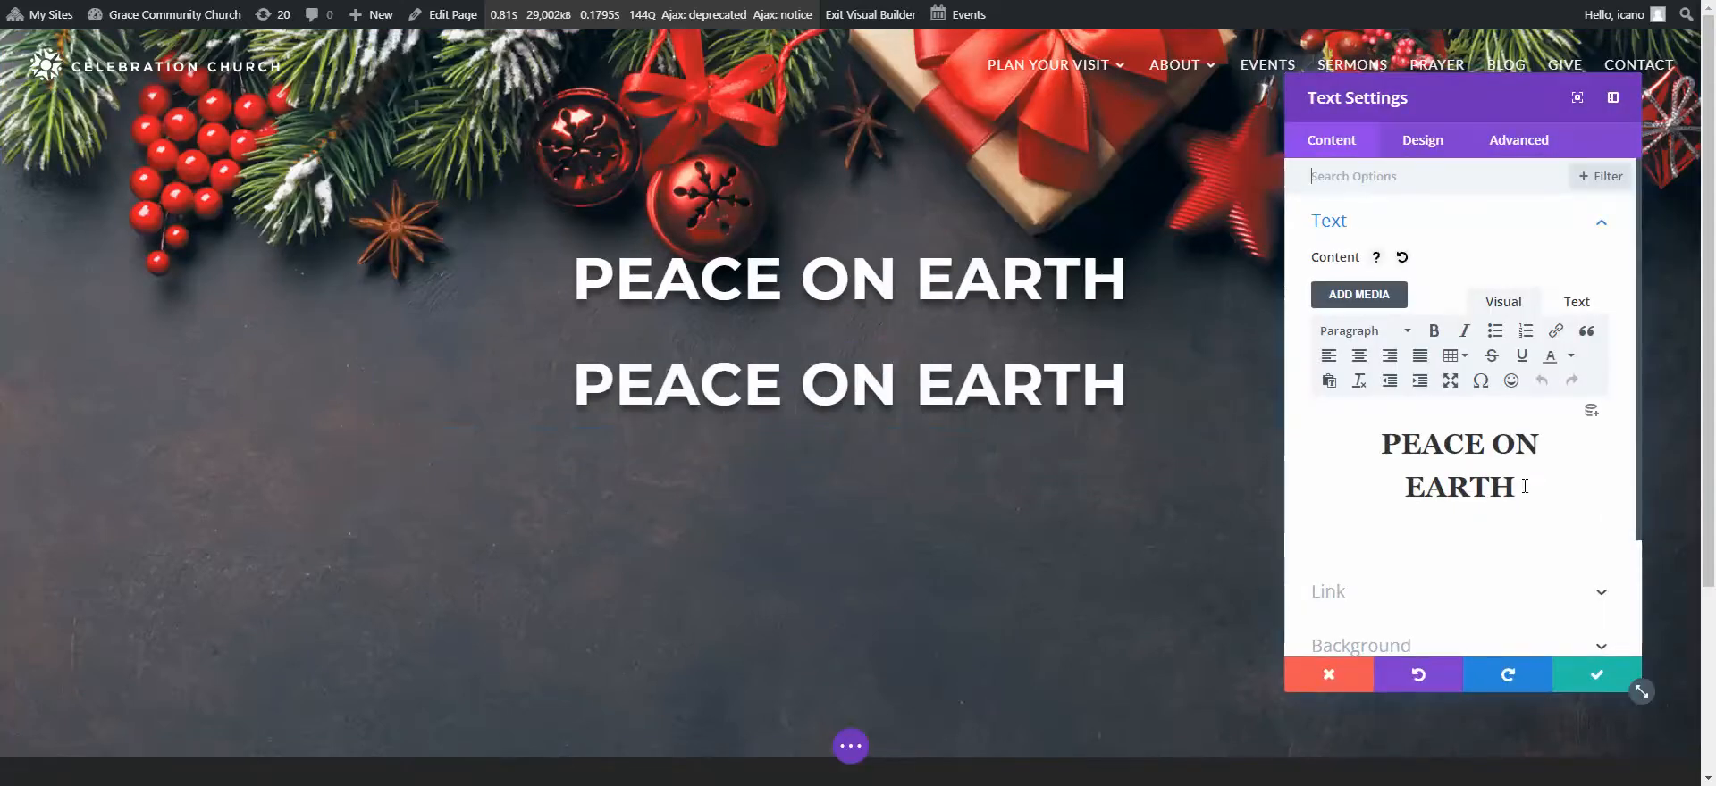
drag(1525, 490, 1350, 435)
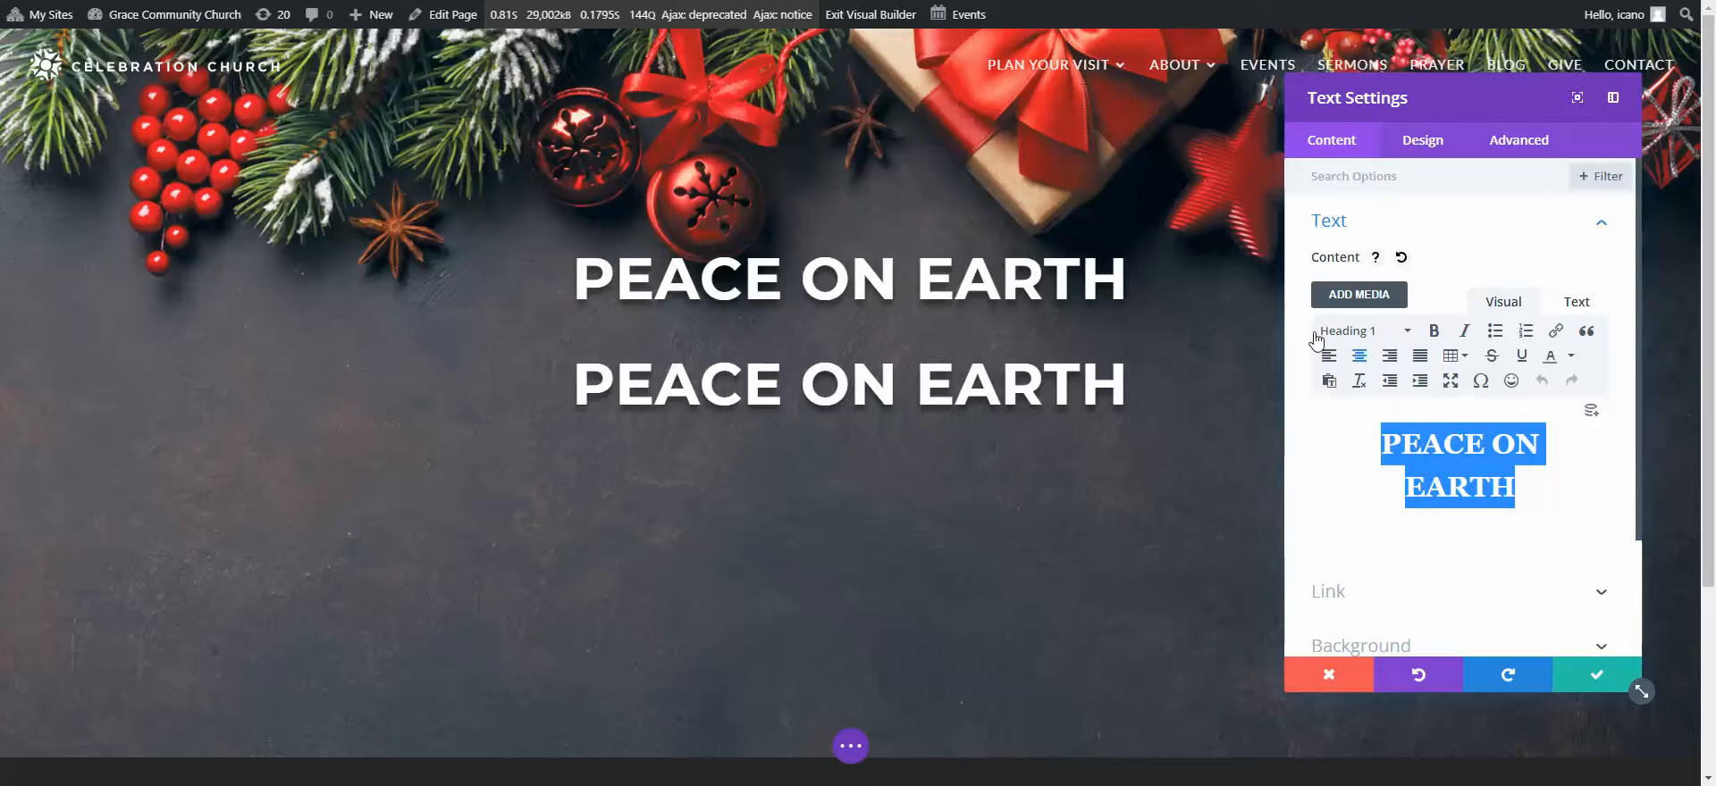
click(1405, 333)
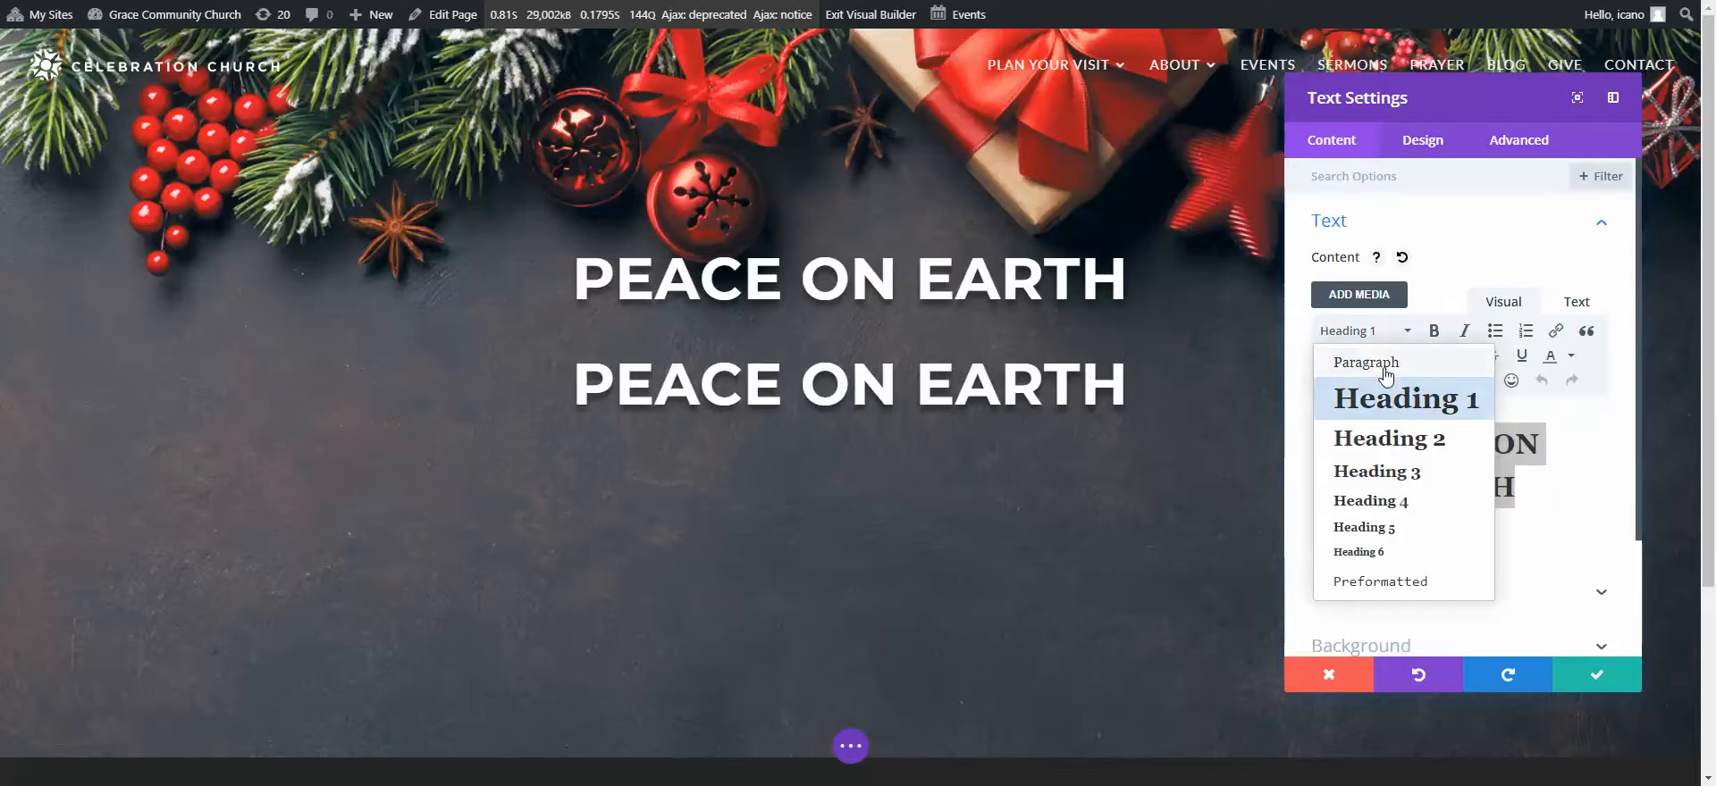
click(1383, 363)
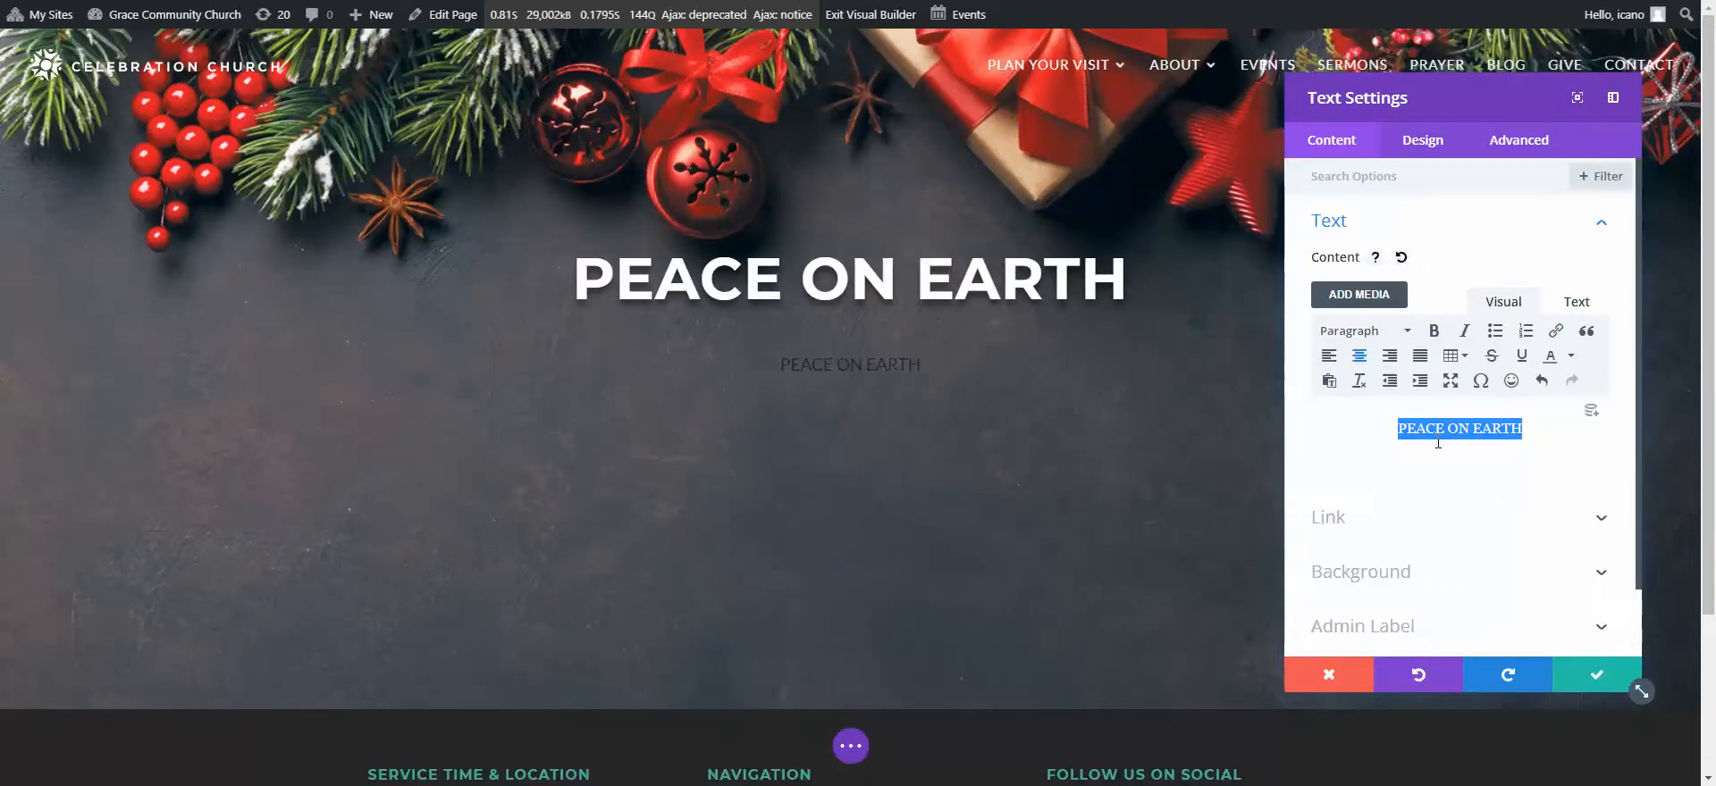
- Style the duplicate's paragraph text as Semi Bold, white (#ffffff) and 35px in size
click(1422, 145)
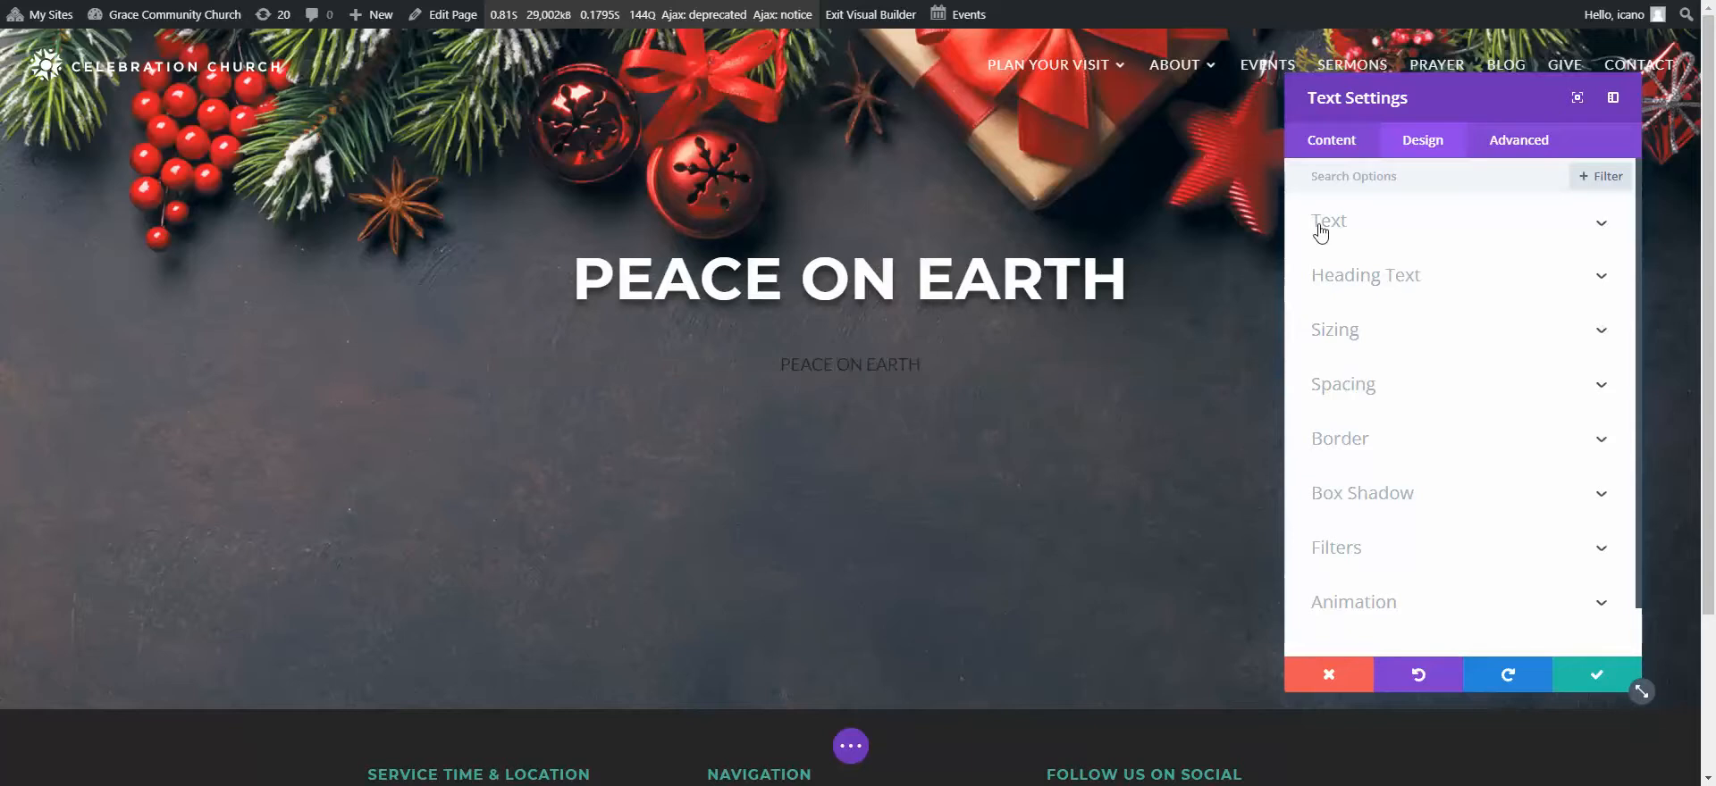
click(1604, 224)
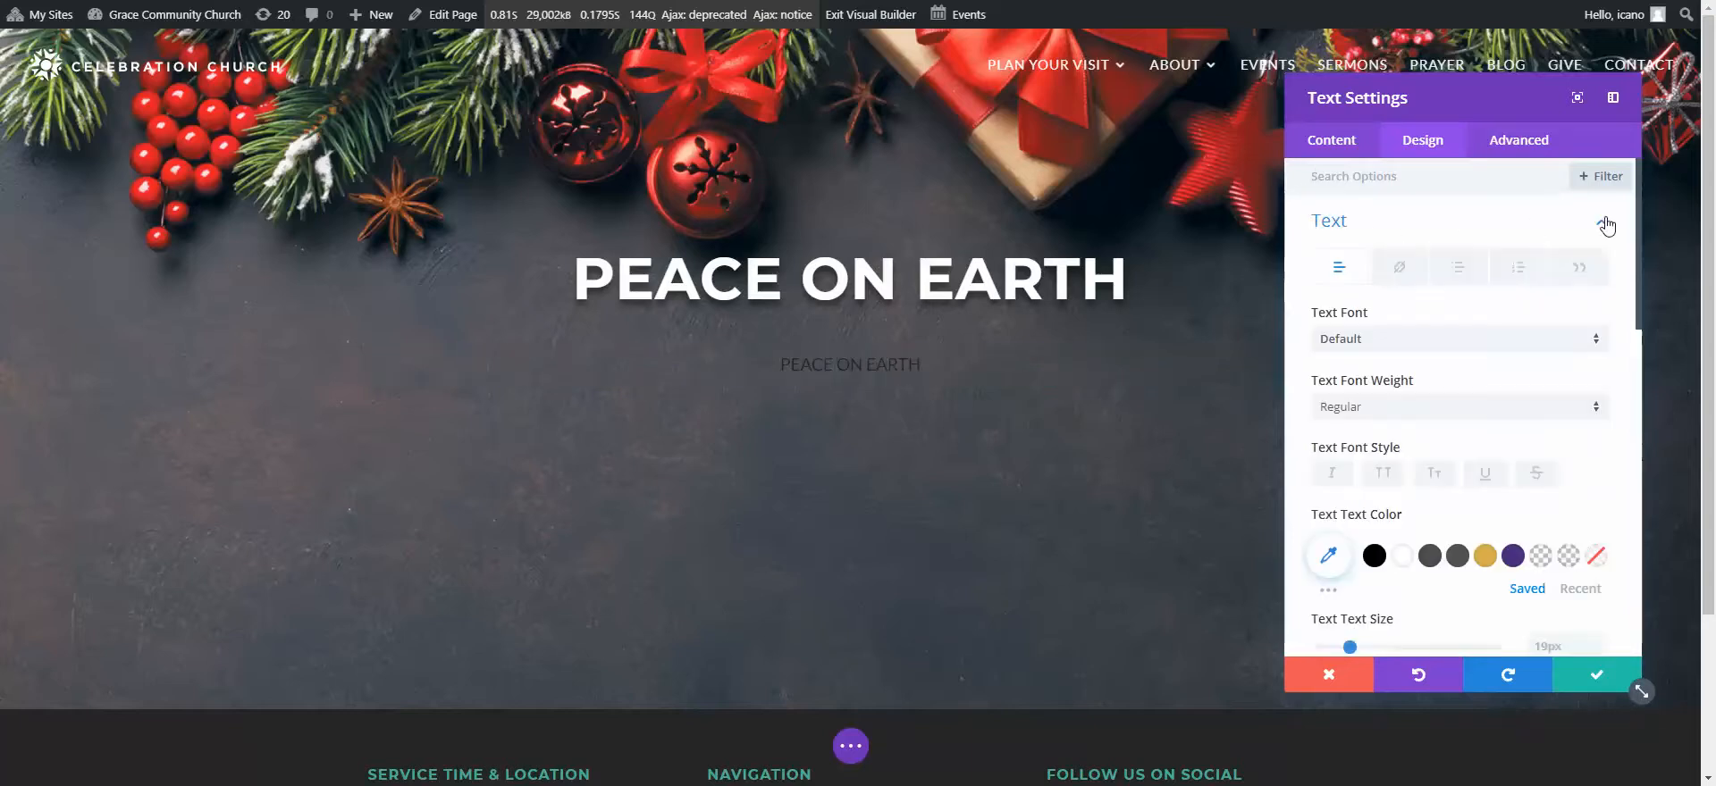
scroll(1600, 228, down, 1)
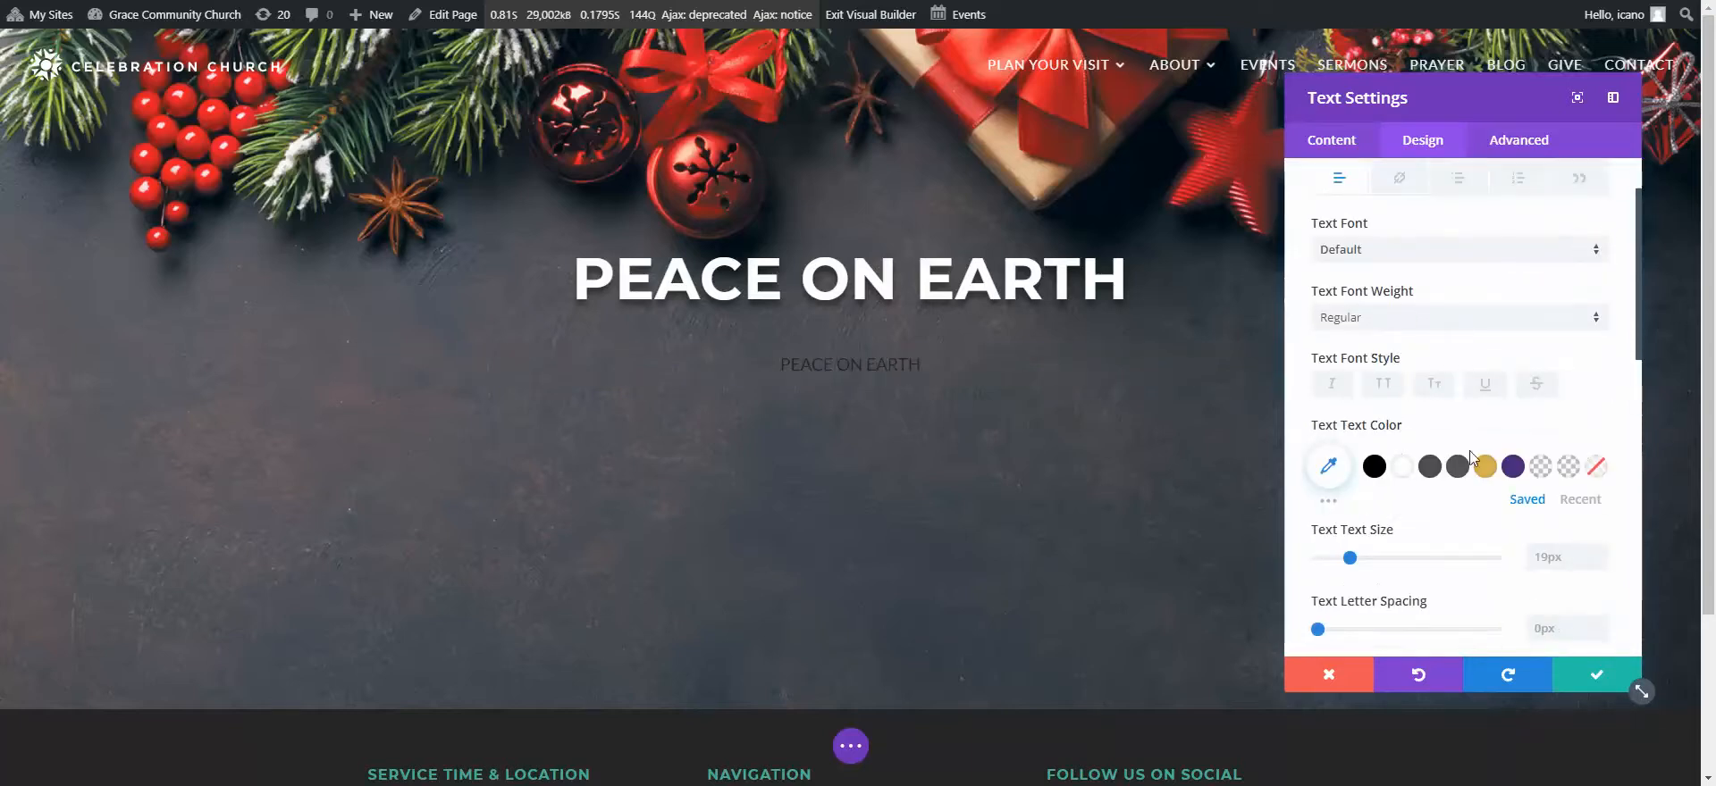
click(1434, 320)
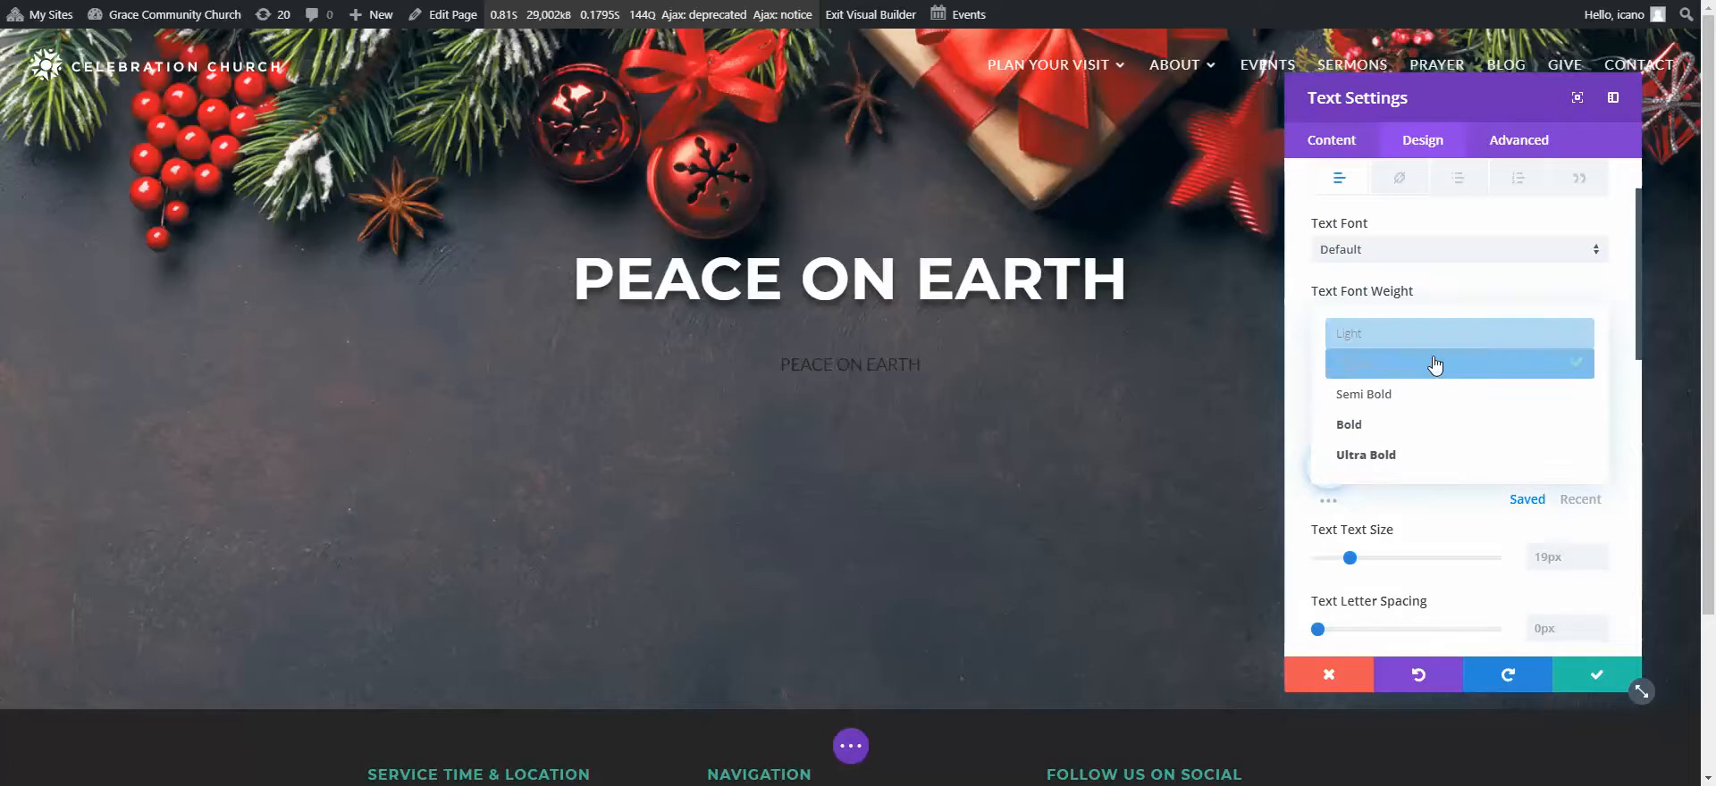
click(1408, 394)
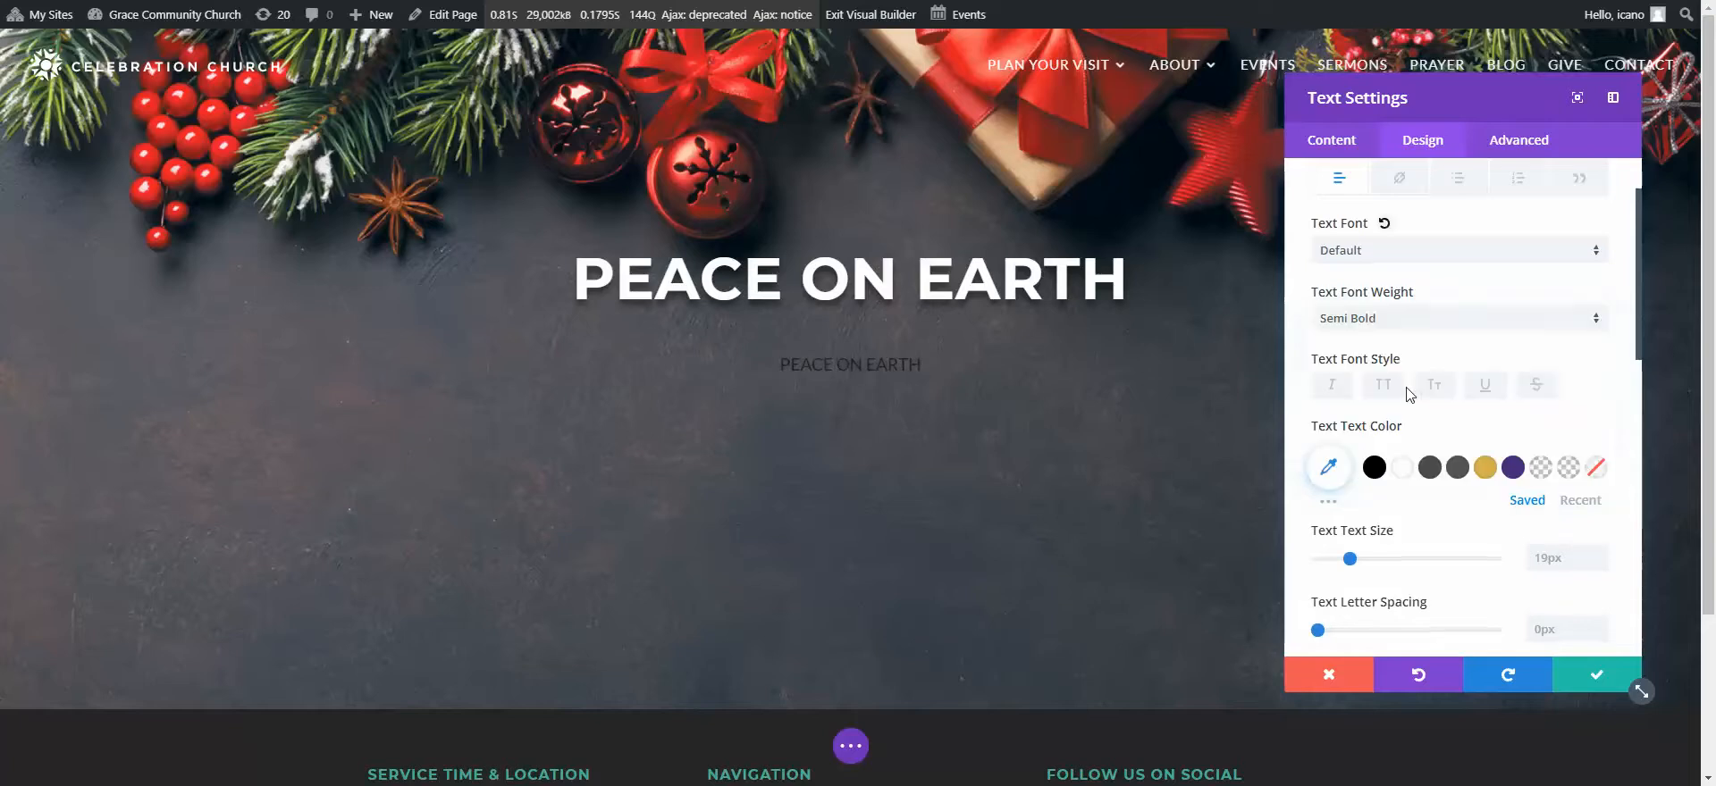
click(1402, 468)
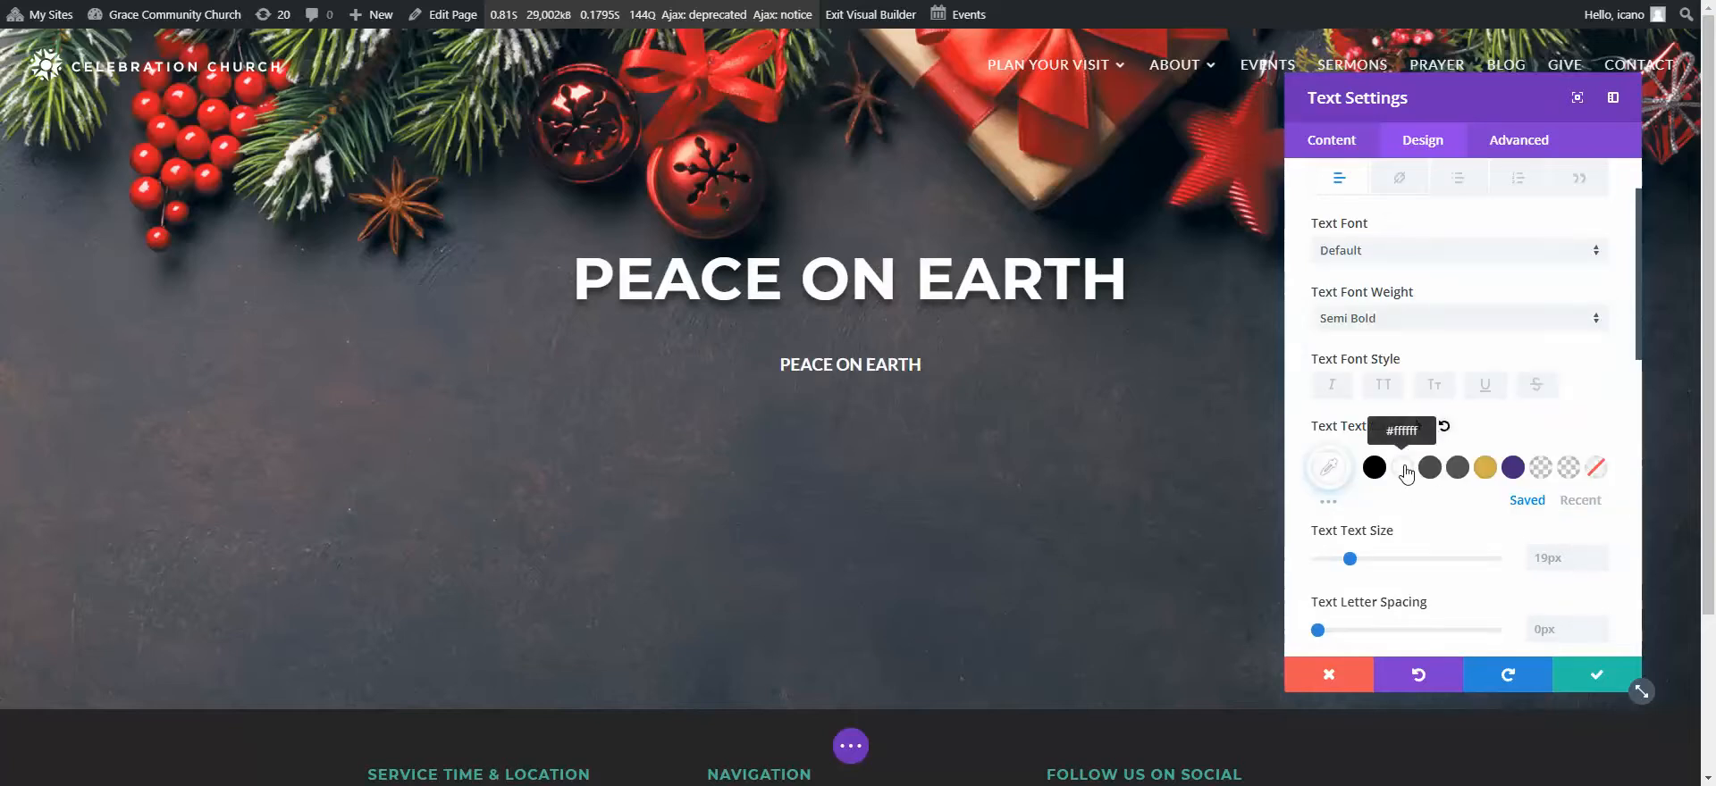
scroll(1405, 472, down, 1)
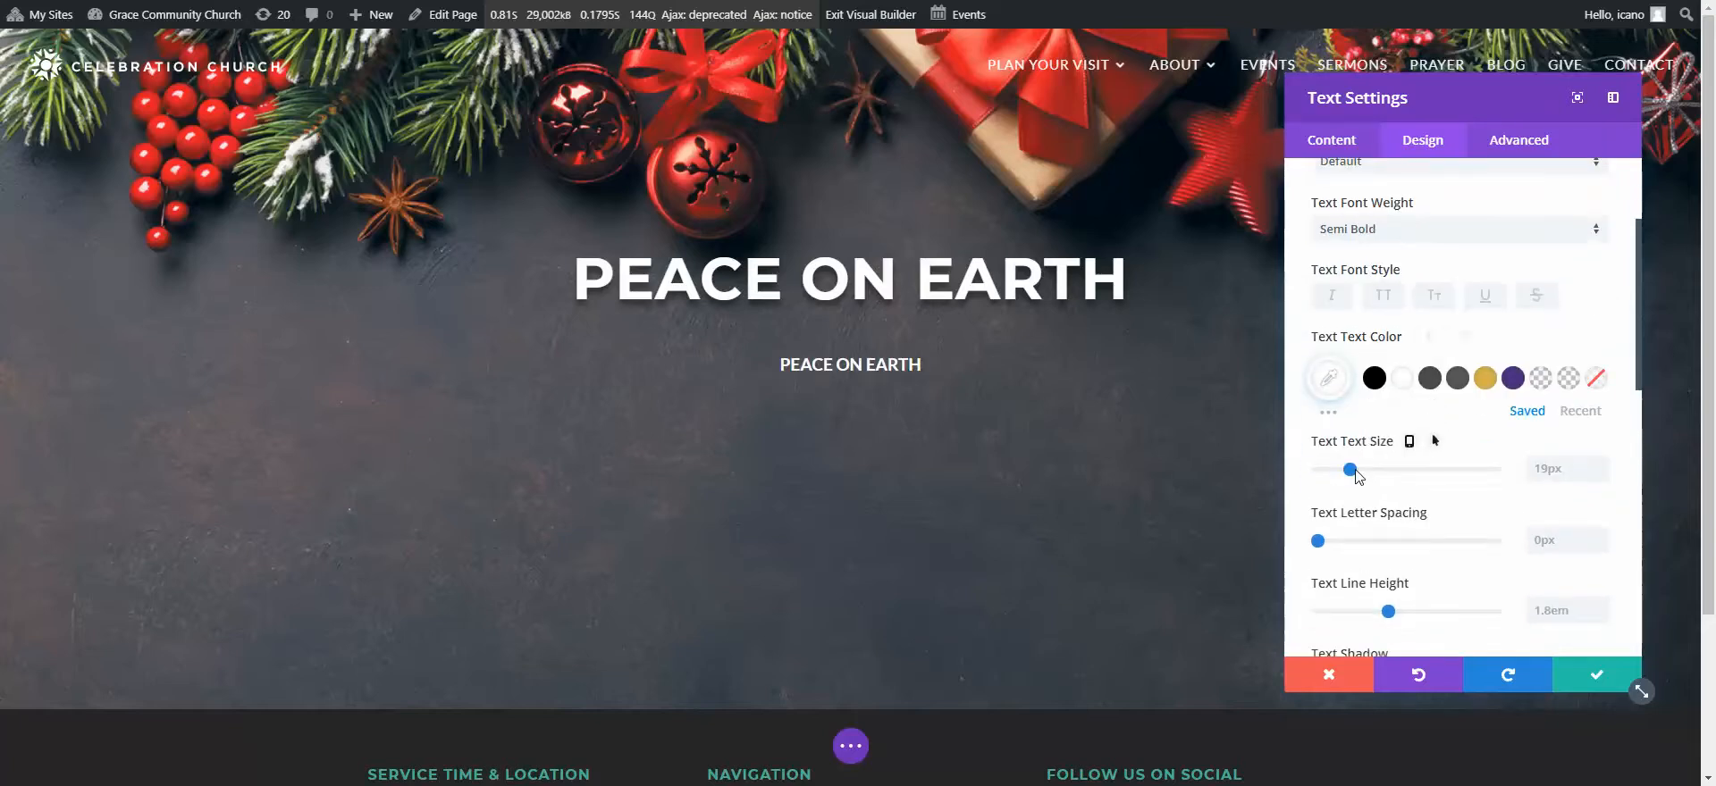
drag(1350, 470, 1378, 471)
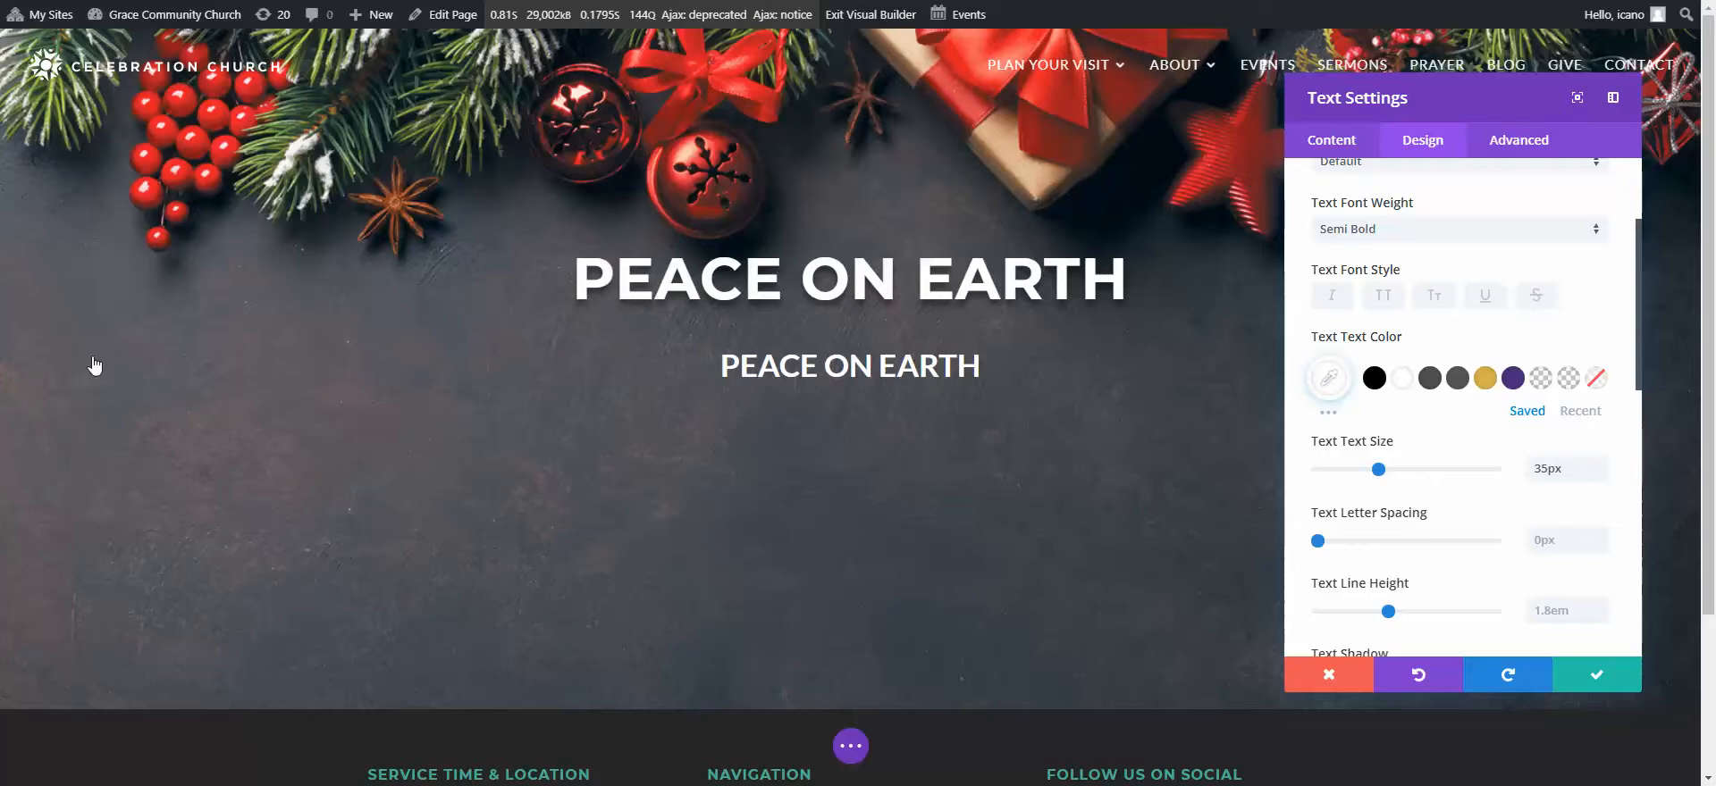
- Replace the duplicate's text with "Join us for our Christmas Eve services, Sunday, 3pm & 5:30pm"
triple_click(776, 370)
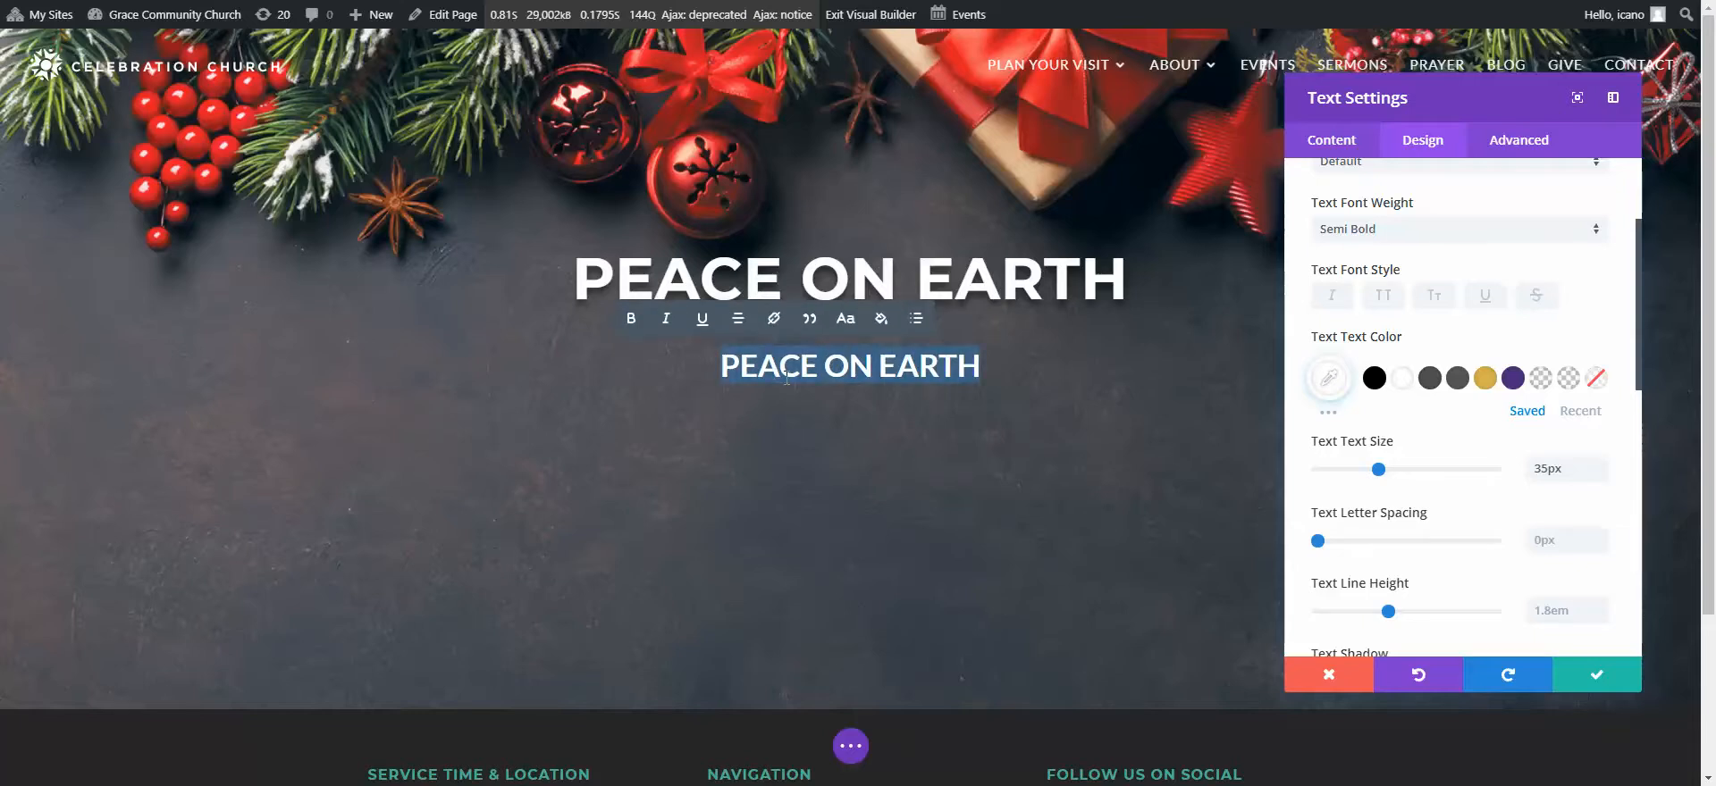
text(Join us for our Christmas Eve services, Sunday, 3pm & 5:30pm)
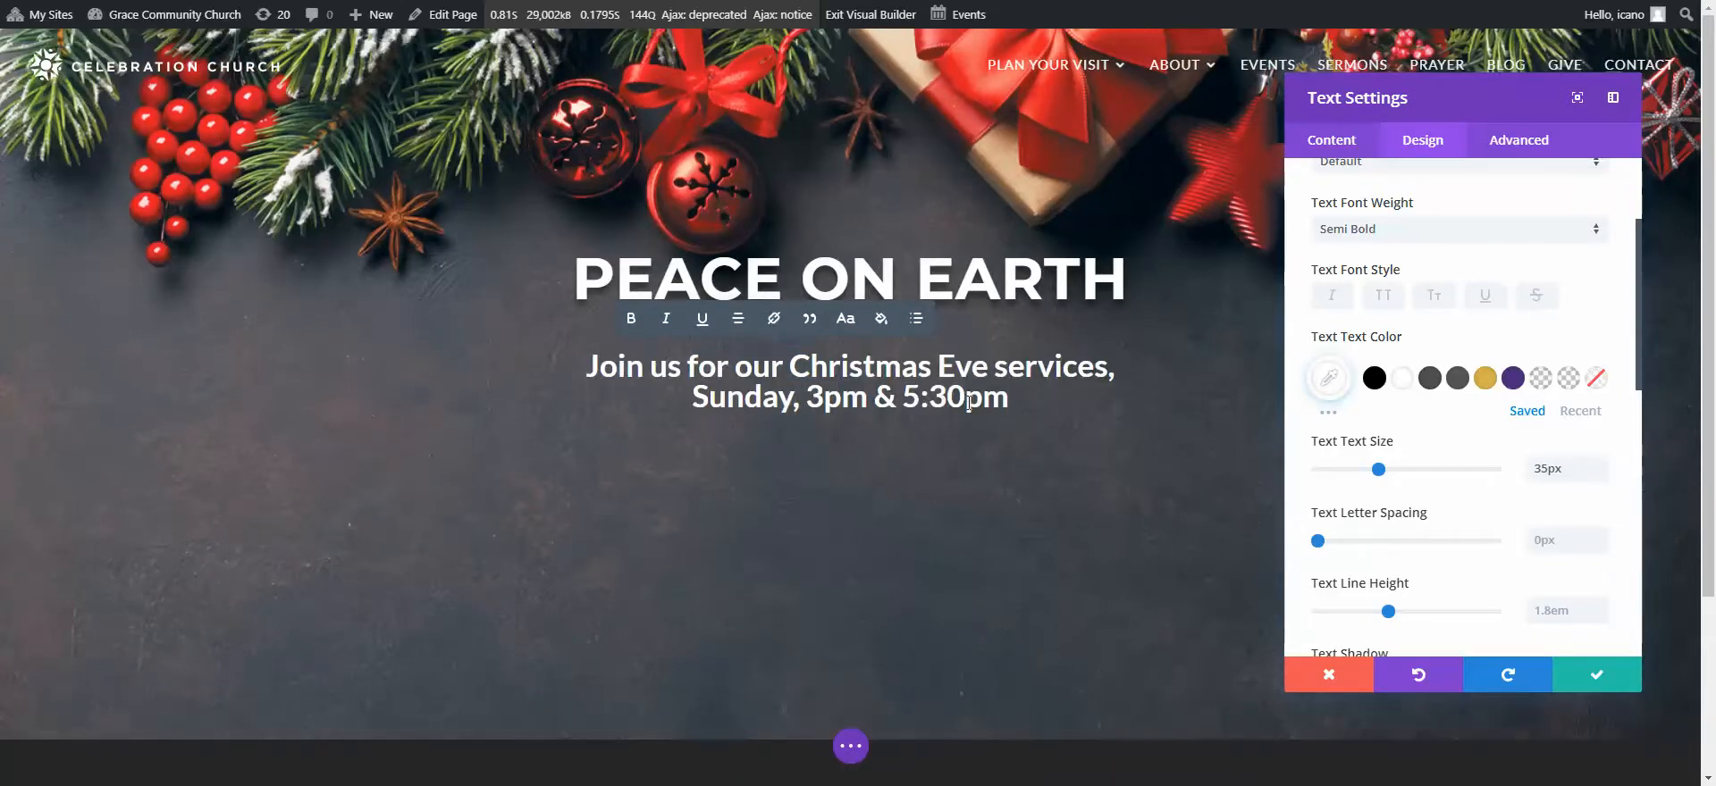
- Apply the first text shadow preset to the service times text and save the module's settings
scroll(1344, 518, down, 1)
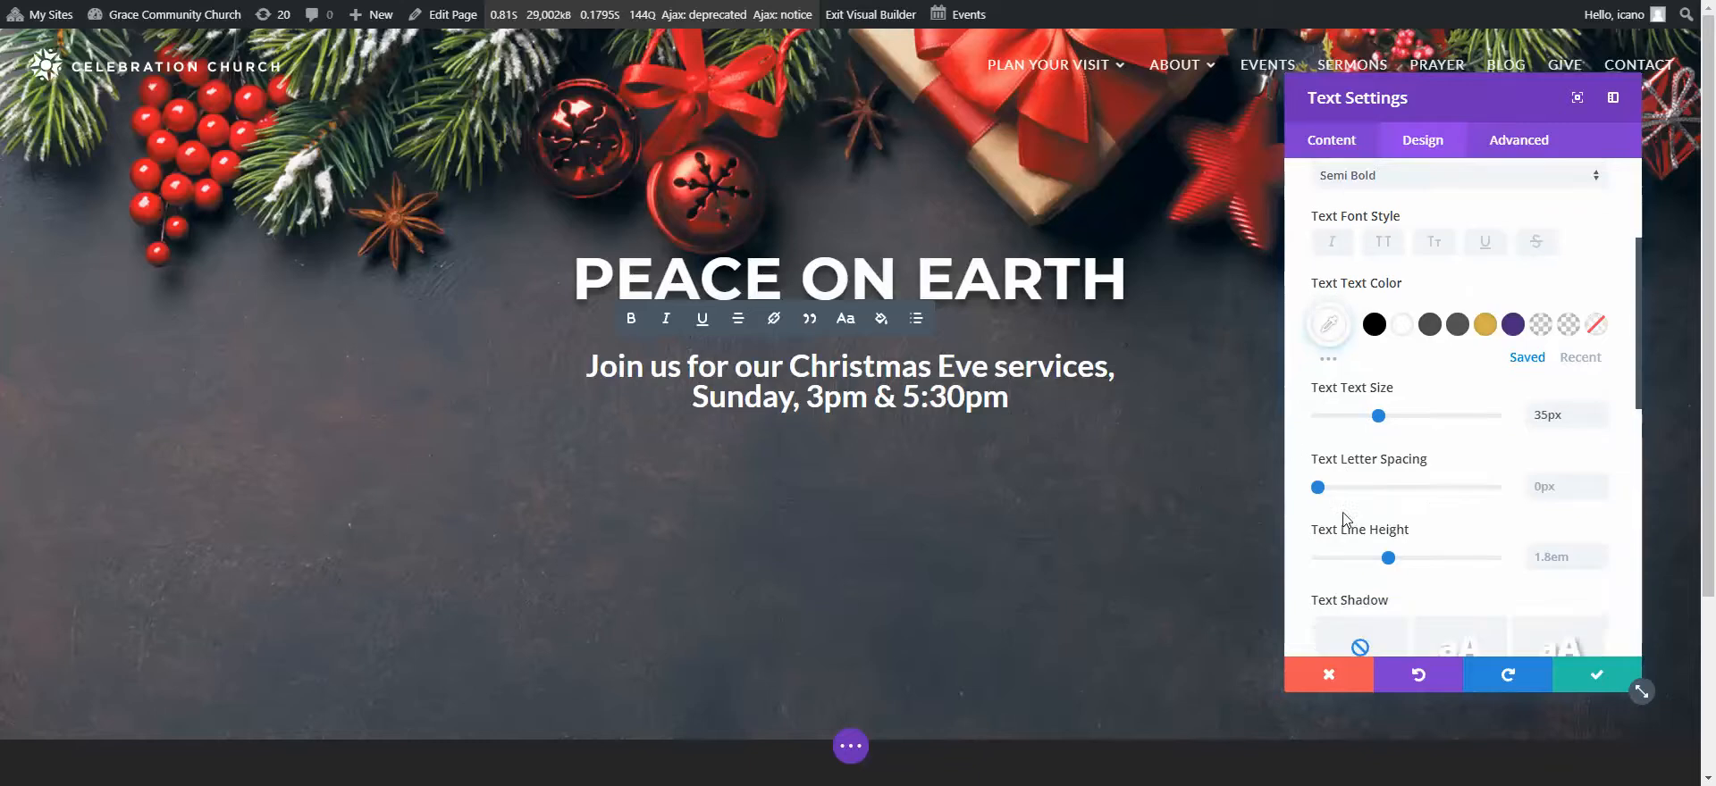
scroll(1344, 518, down, 2)
click(1466, 530)
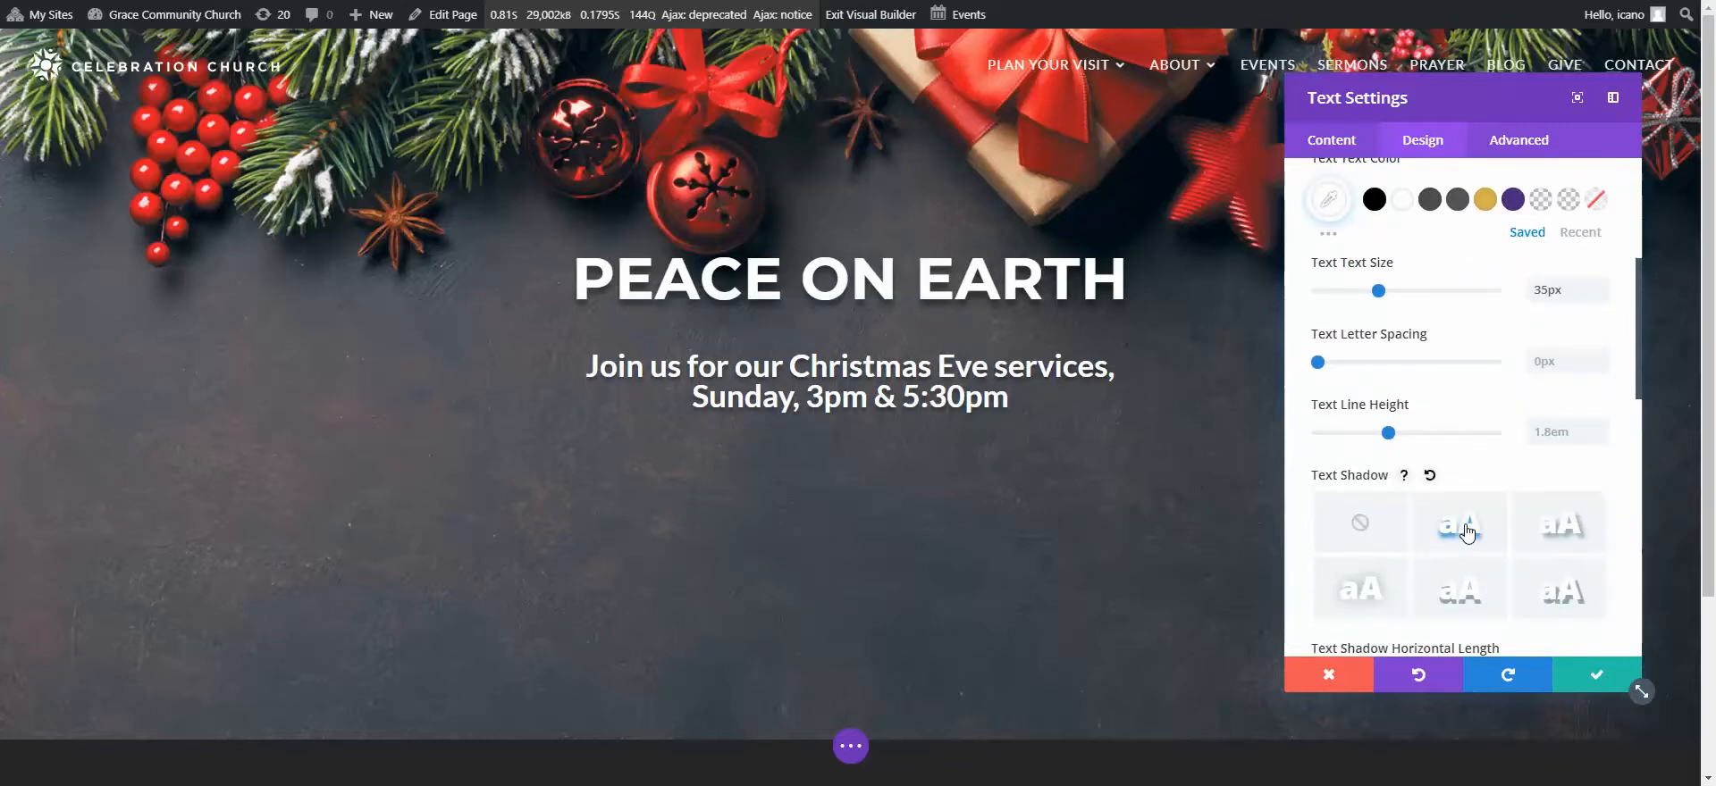
click(1587, 677)
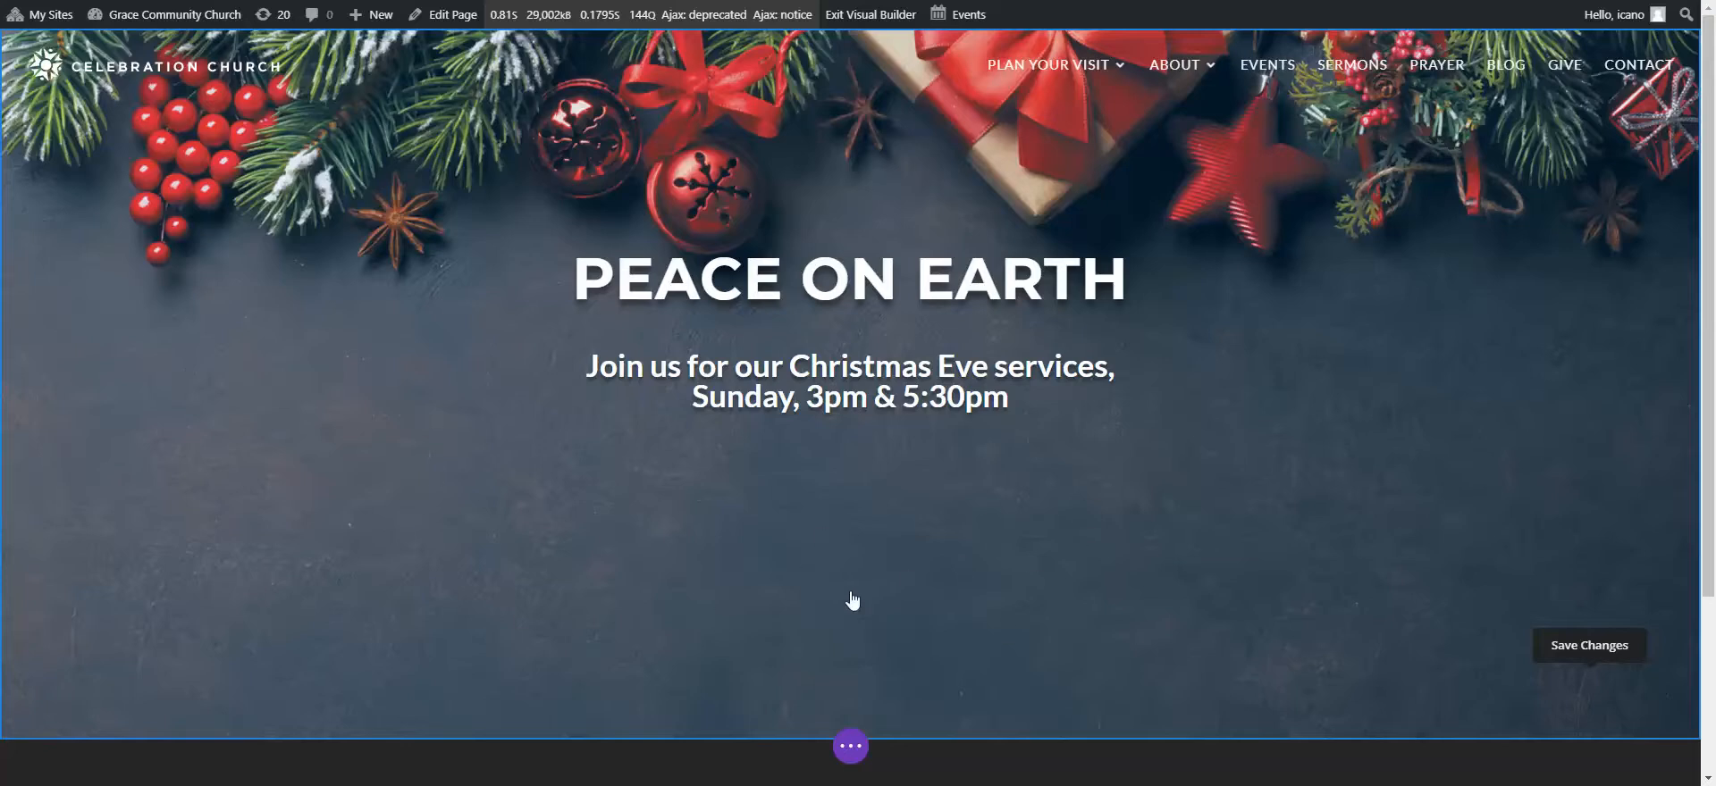
- Shorten the Christmas header section by reducing its bottom padding to about 260px
click(947, 617)
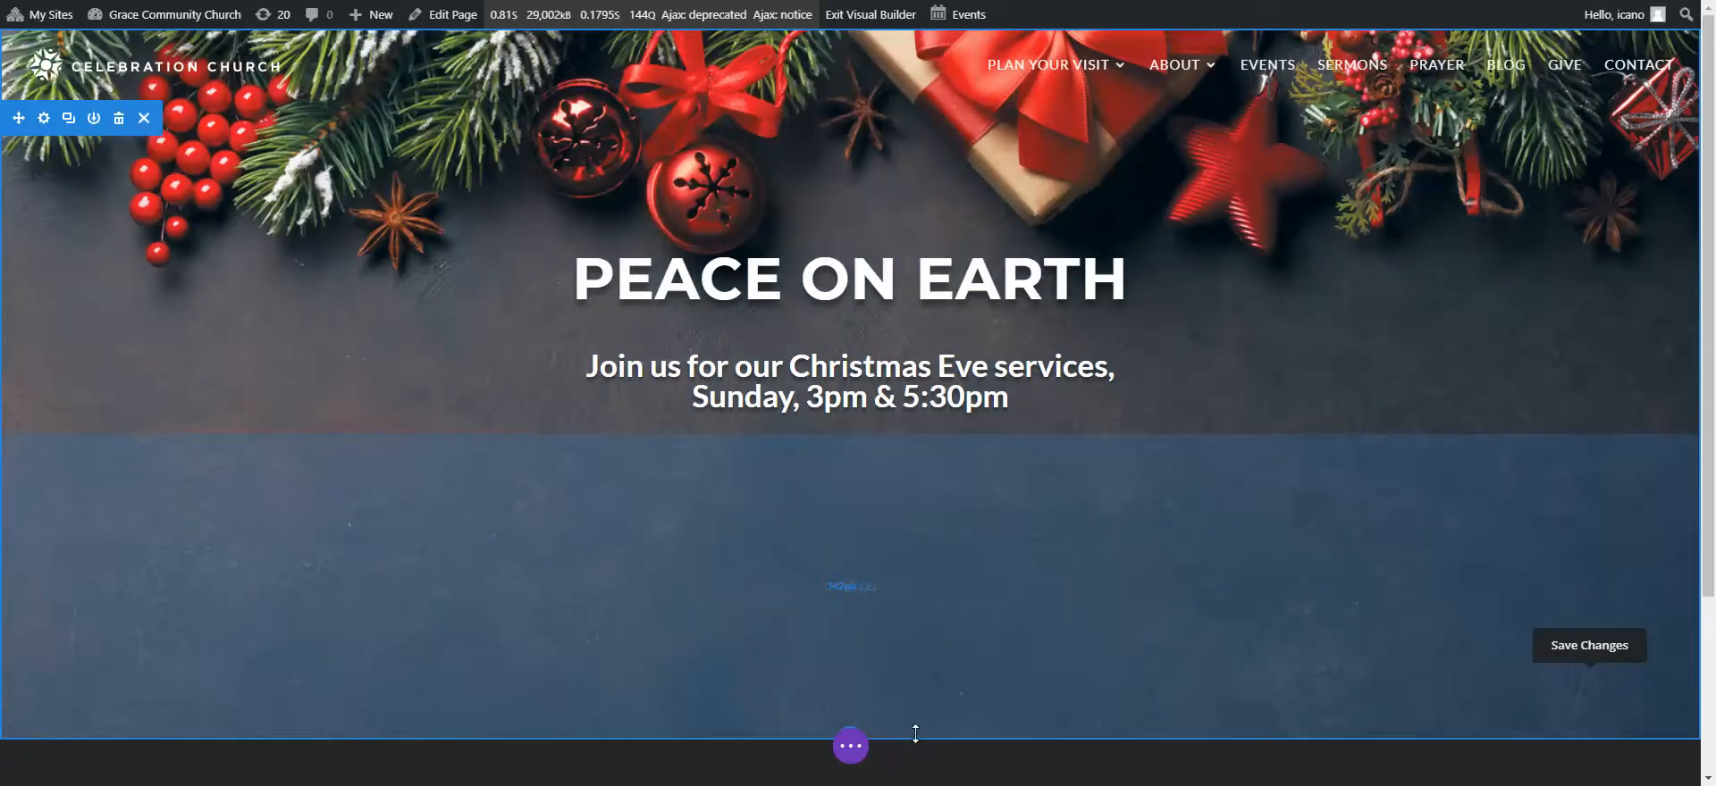
drag(915, 733, 915, 707)
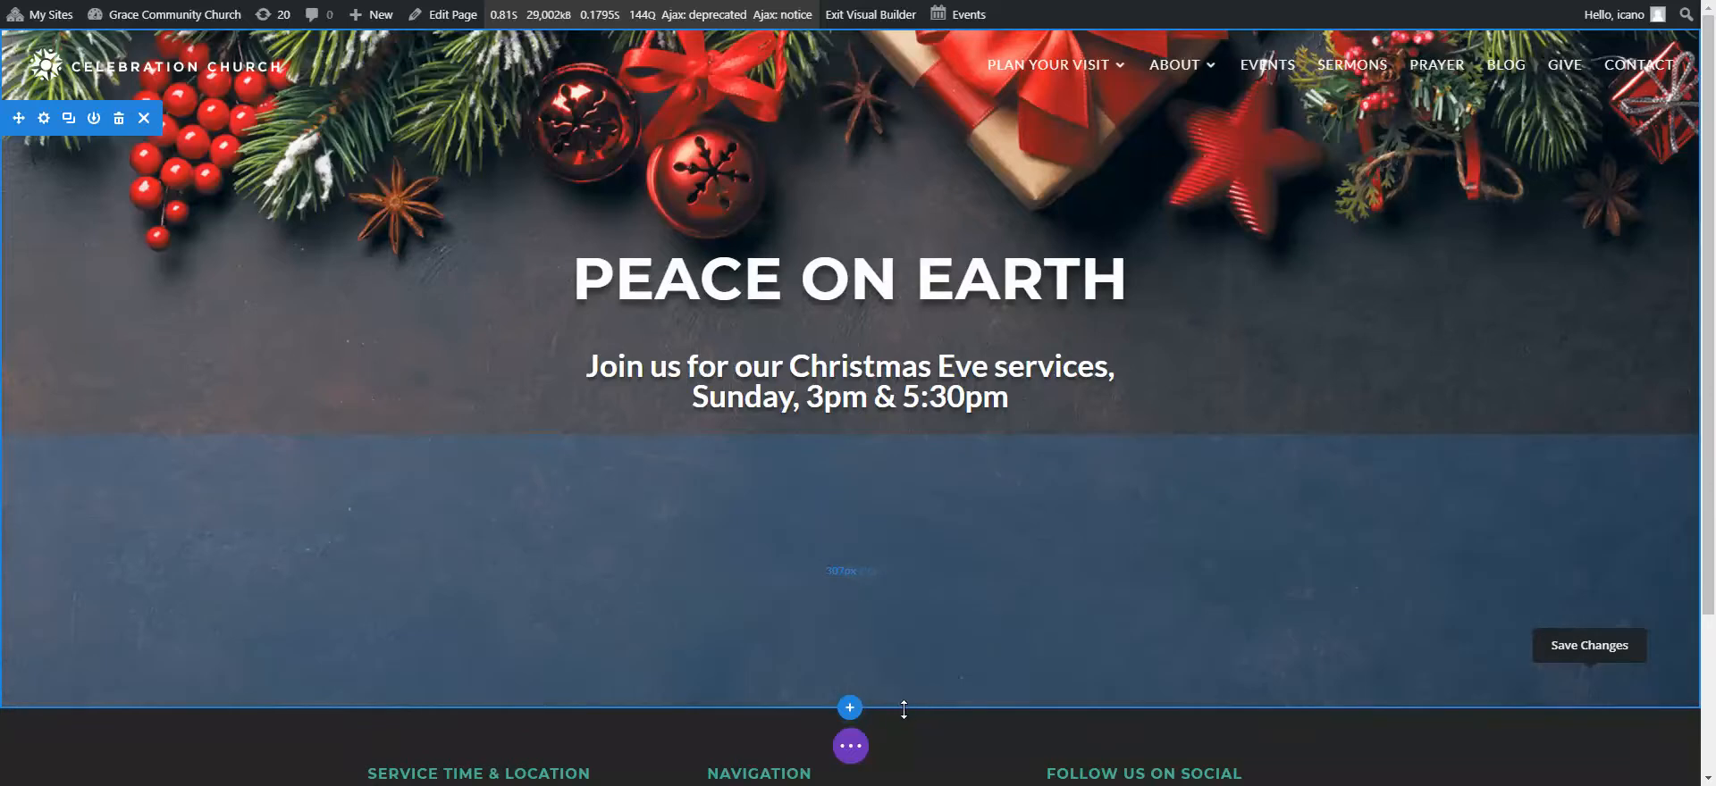
mouse_move(903, 709)
mouse_down()
mouse_move(904, 576)
mouse_move(912, 685)
mouse_up()
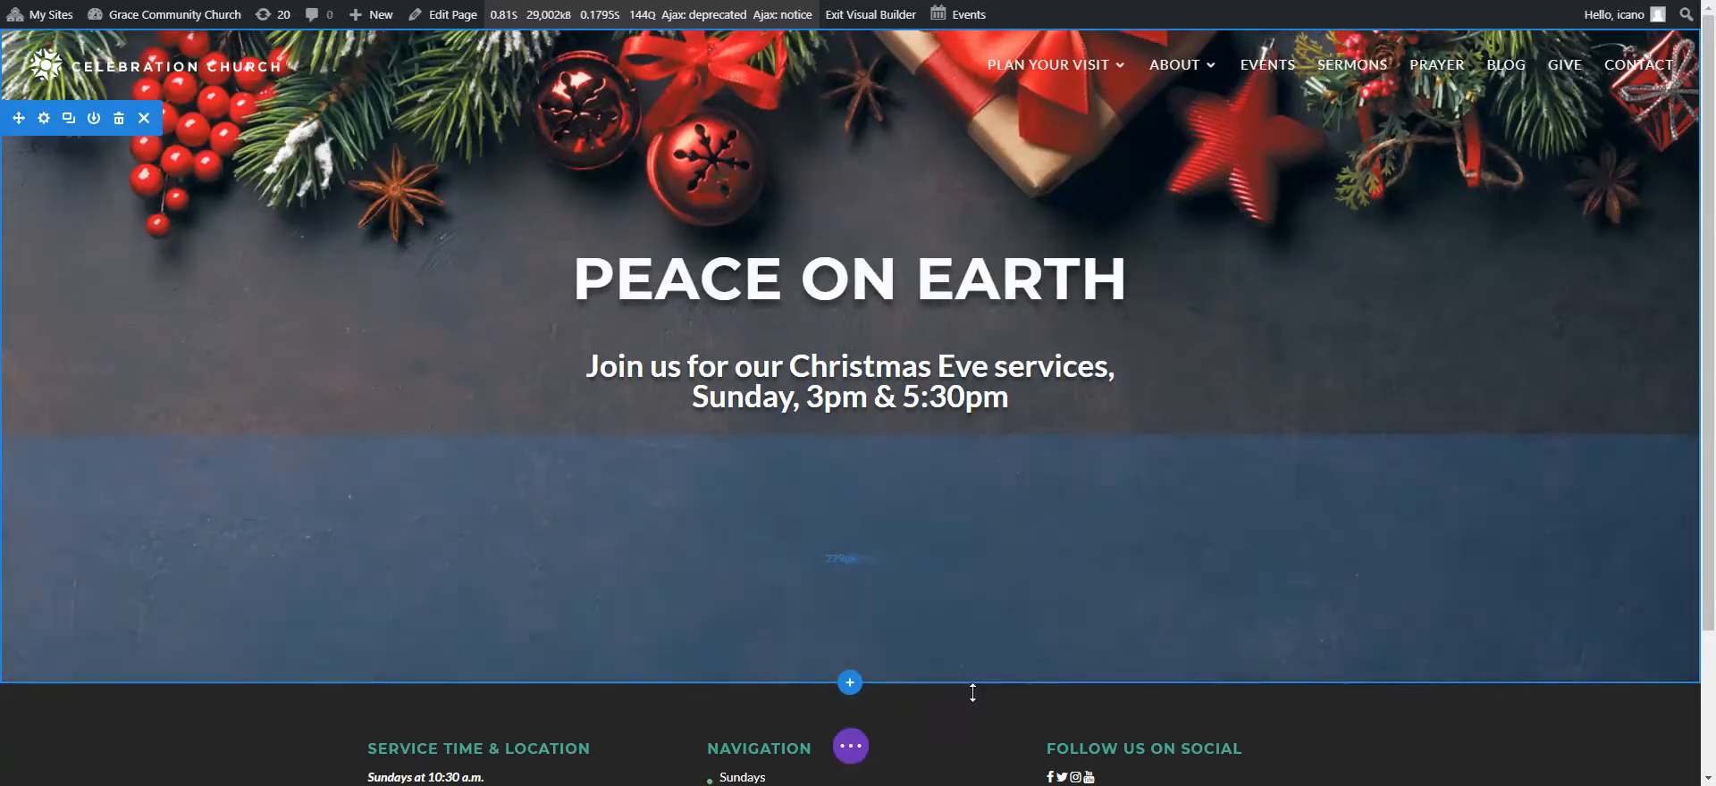
drag(979, 682, 977, 666)
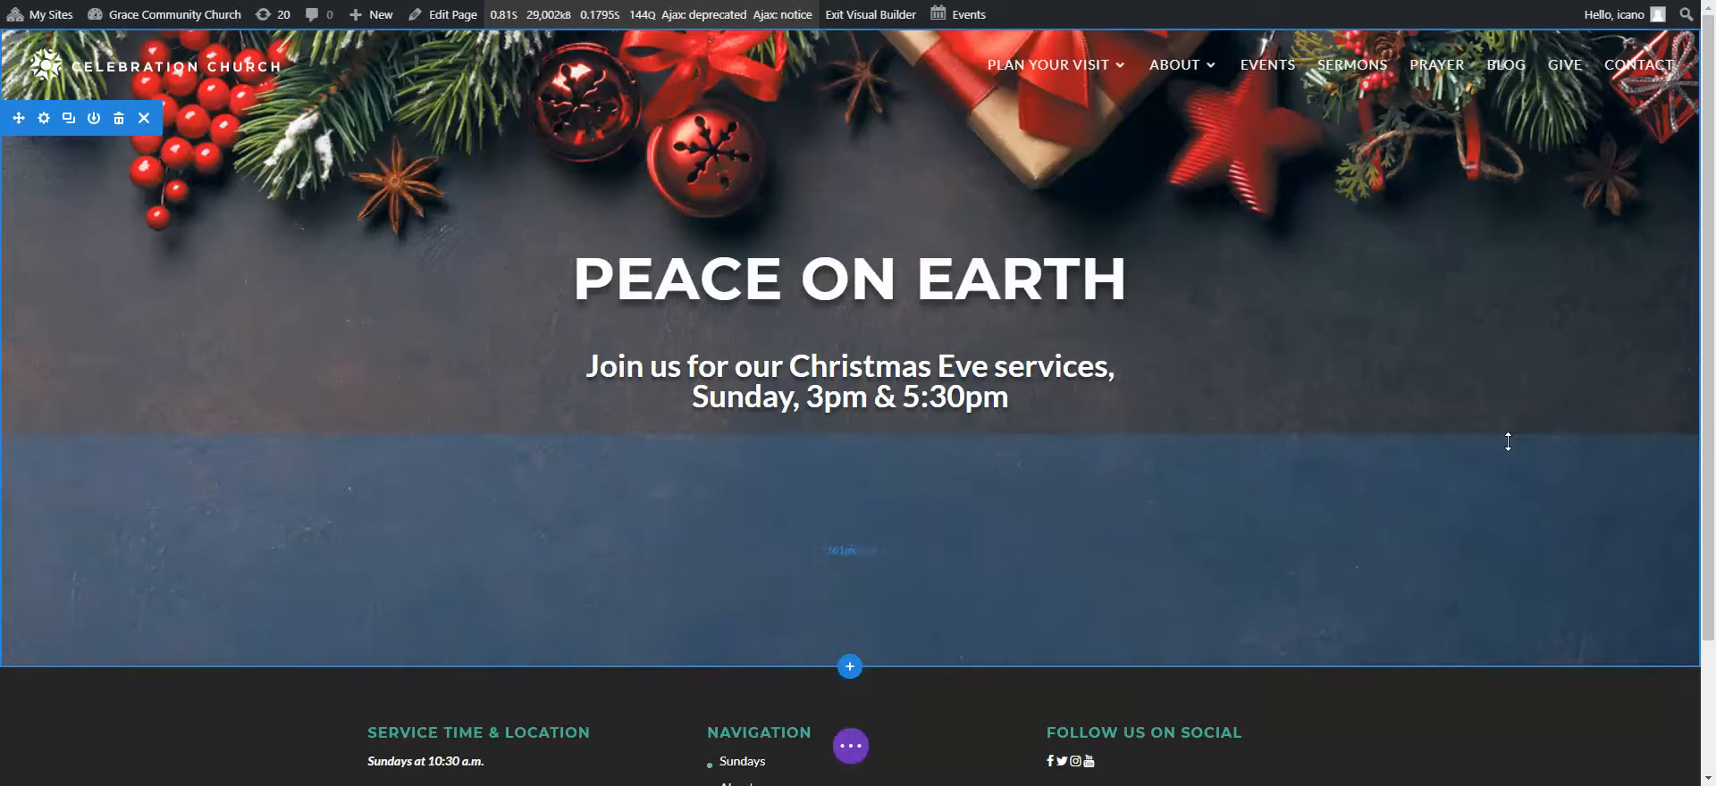
scroll(1510, 346, down, 1)
scroll(1510, 346, up, 1)
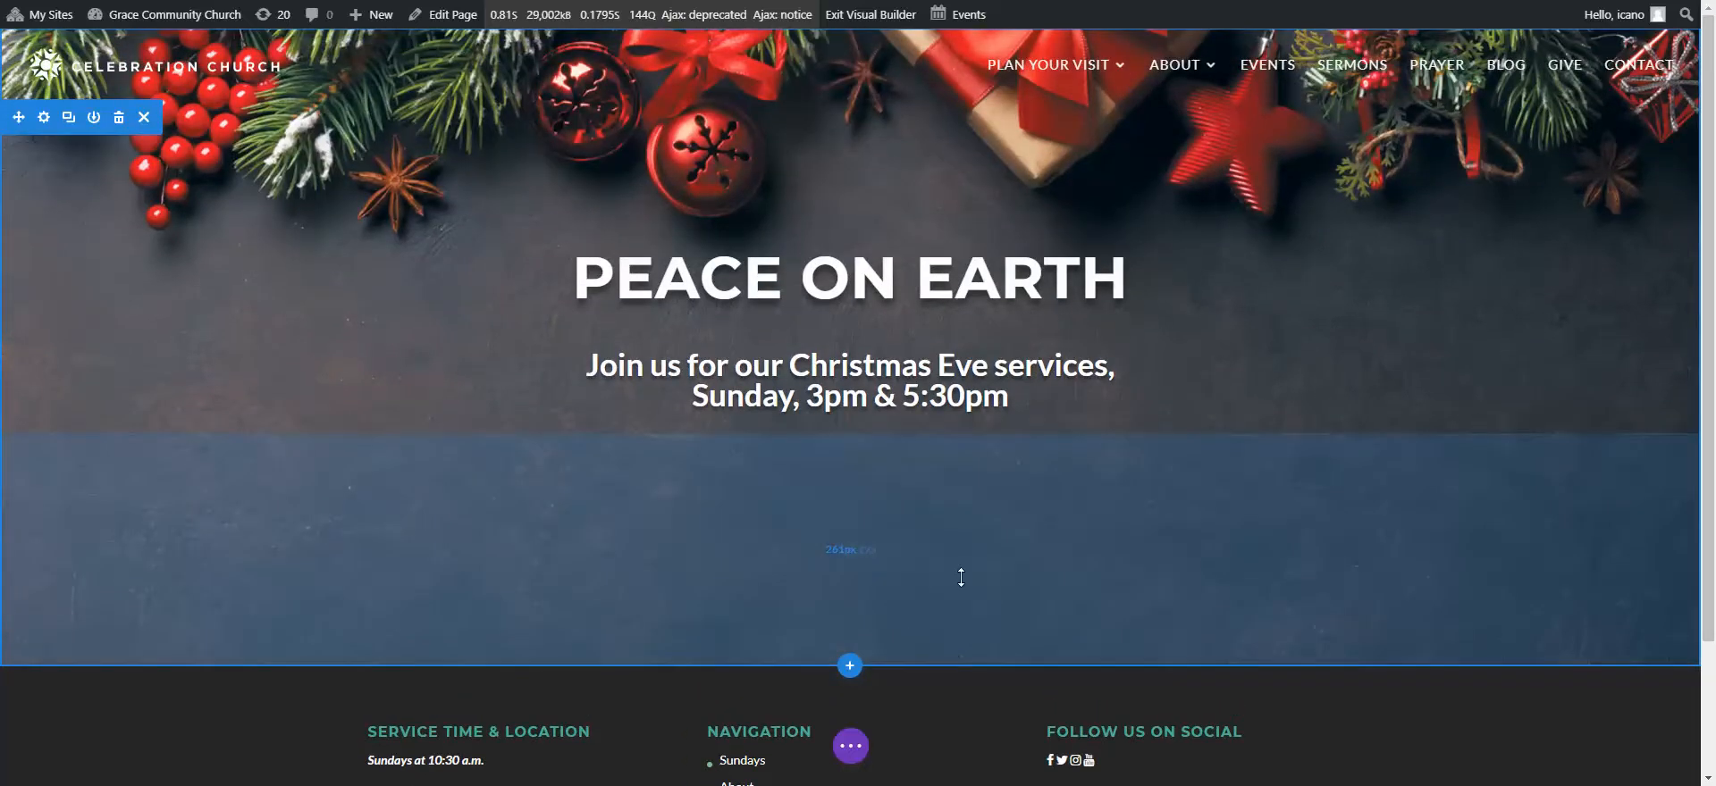
- Add a regular section below the Christmas header with a row of two equal columns, following the example page's video and text layout
scroll(966, 574, down, 1)
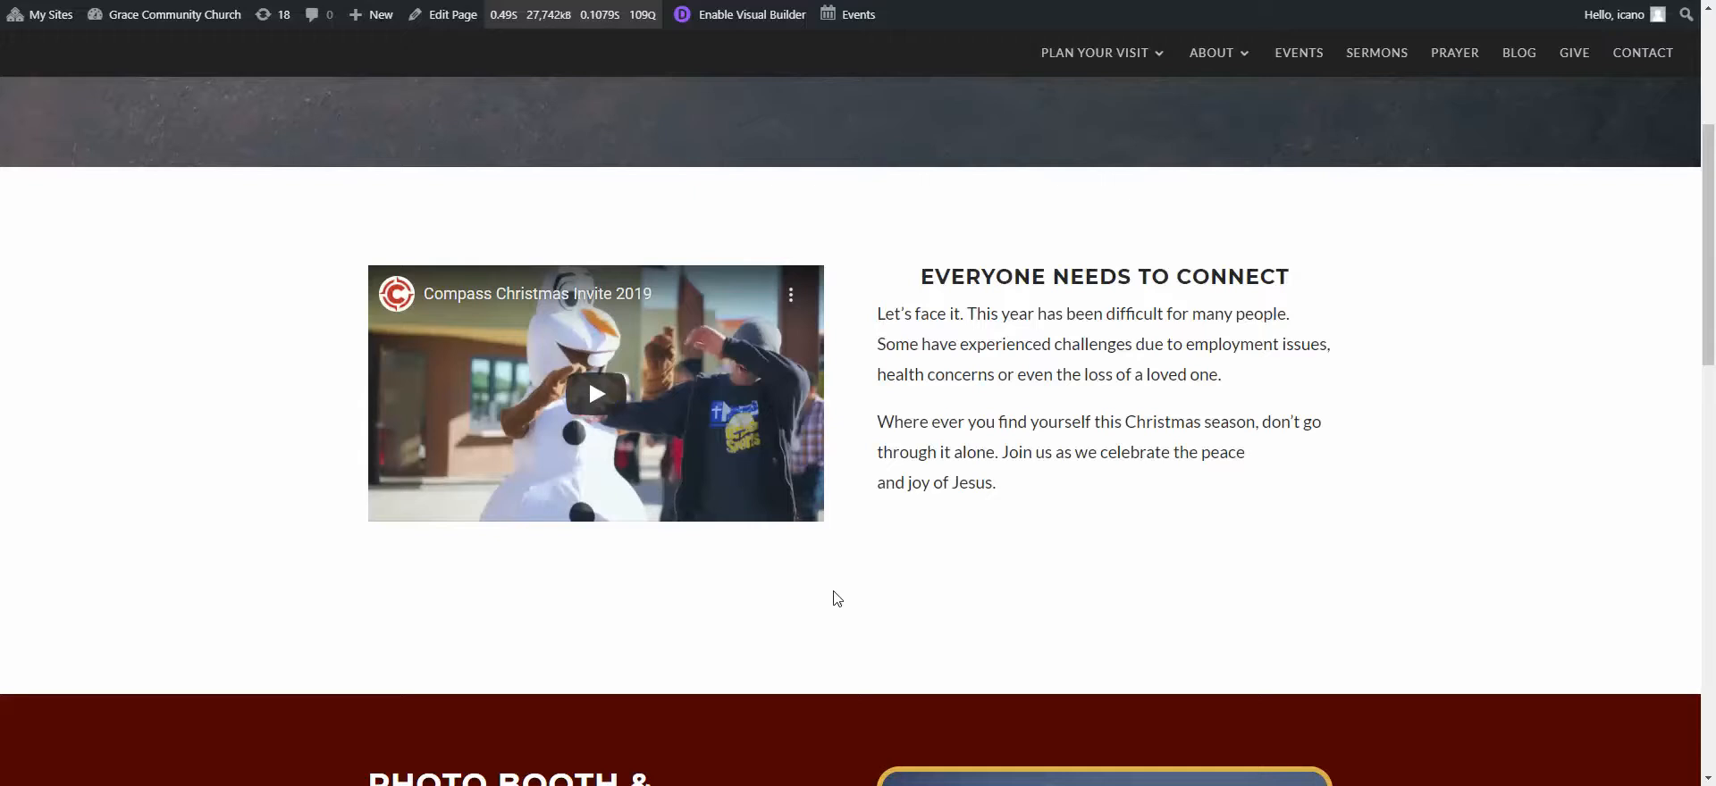
scroll(1321, 371, up, 1)
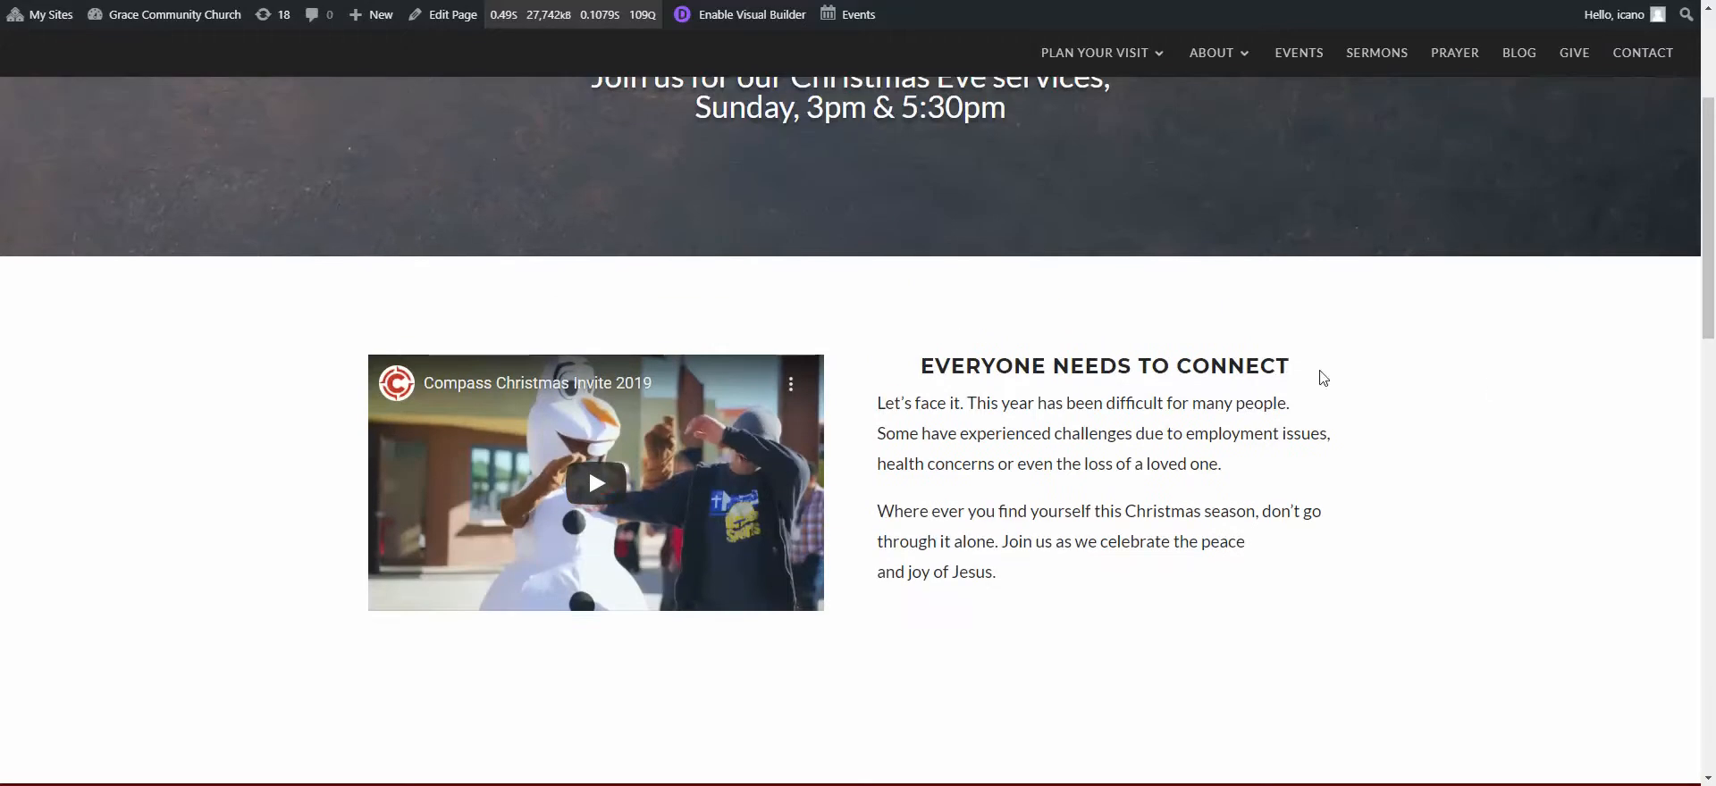
scroll(739, 527, down, 3)
scroll(739, 547, down, 3)
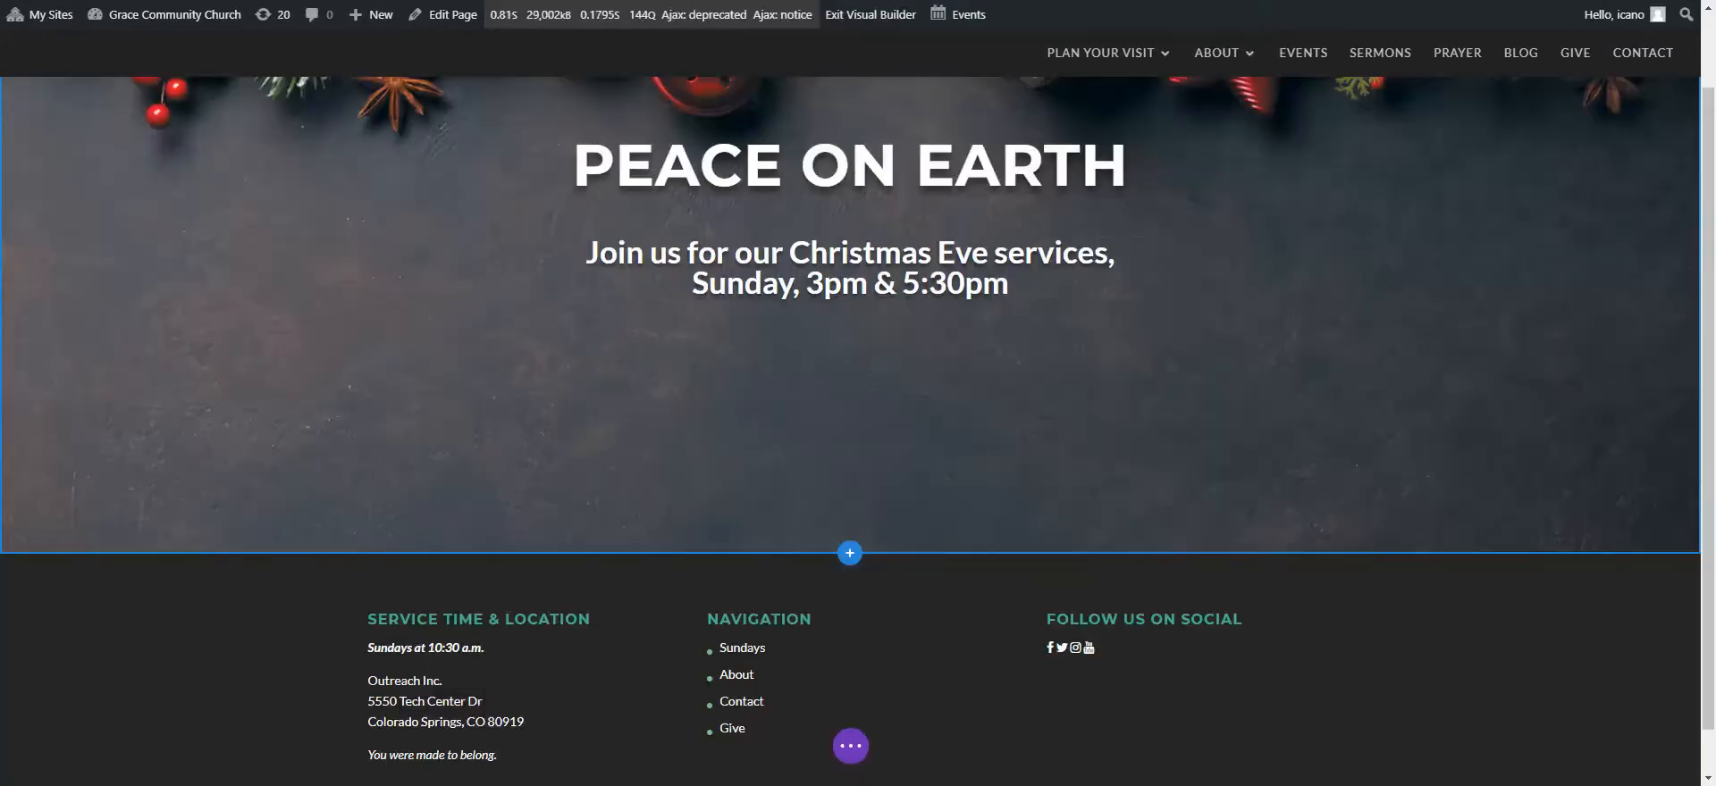
click(850, 554)
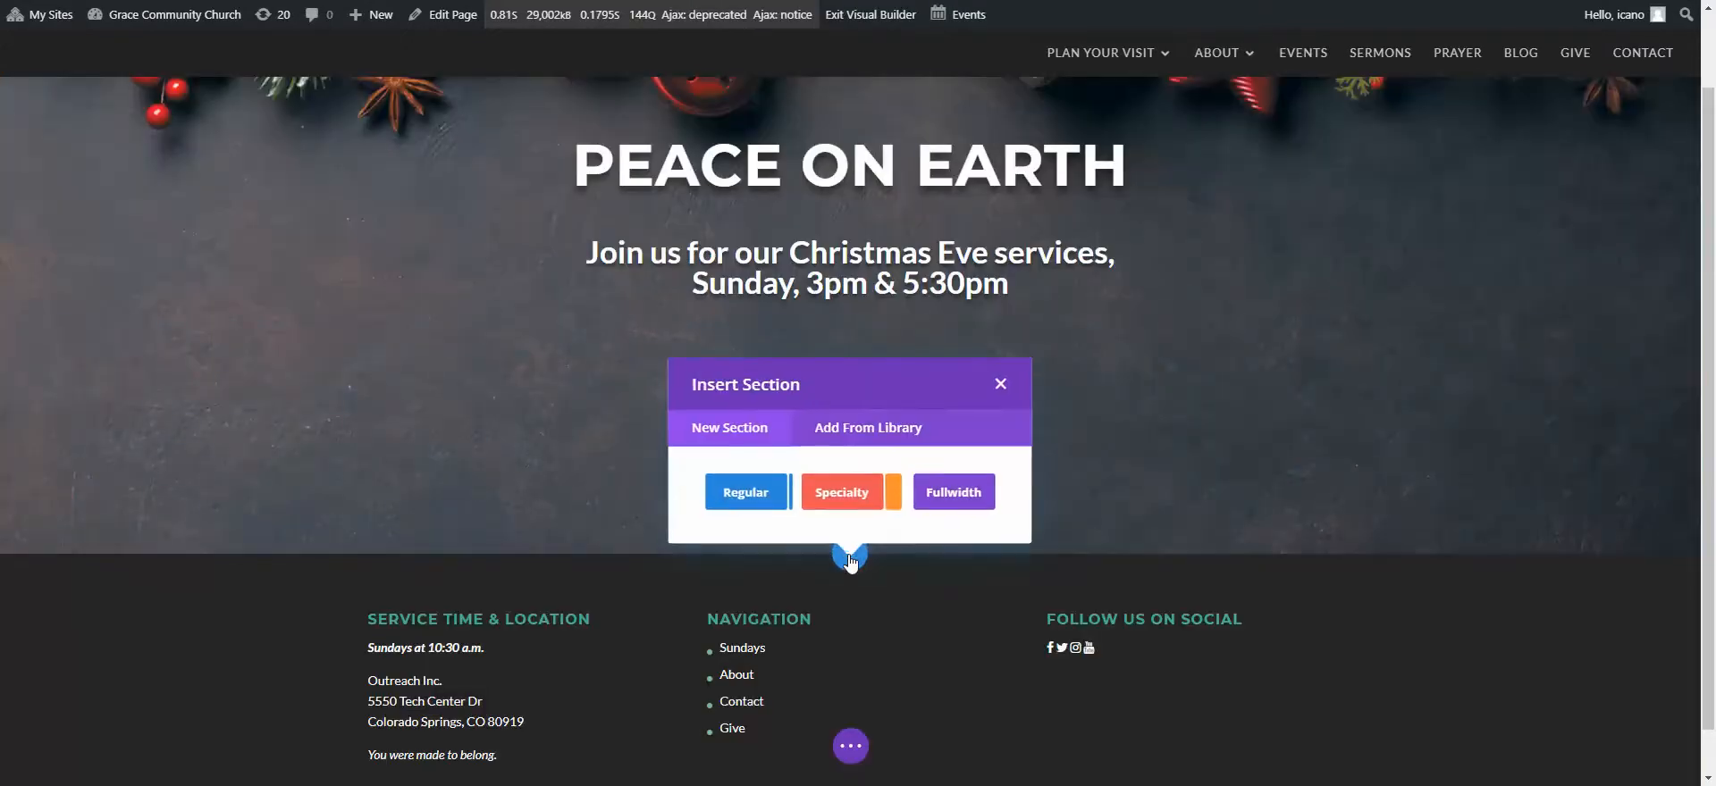
click(734, 498)
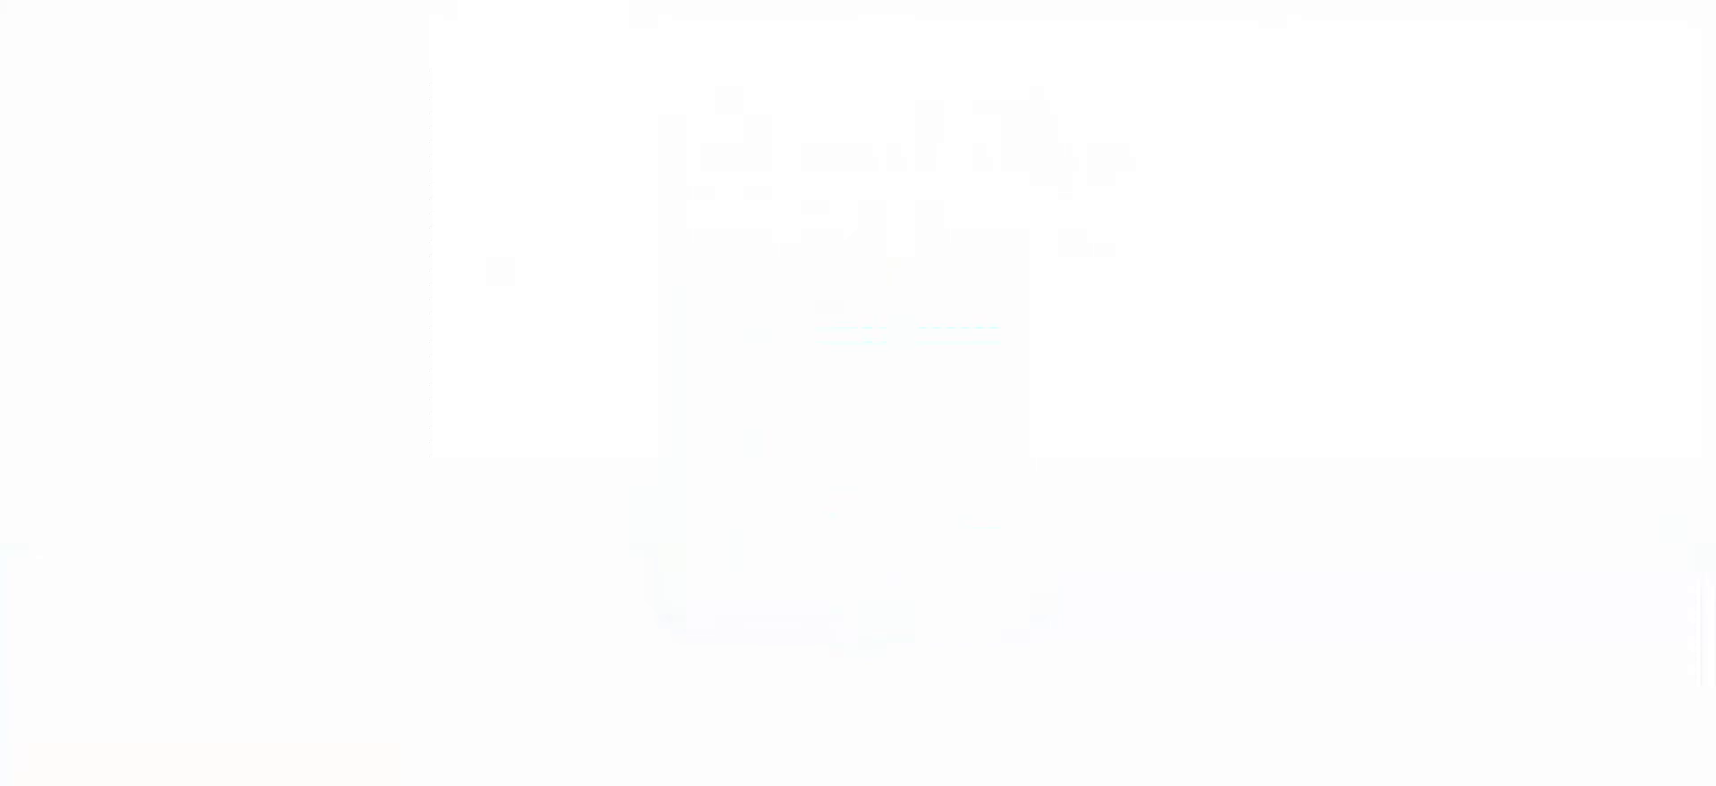
scroll(887, 313, up, 5)
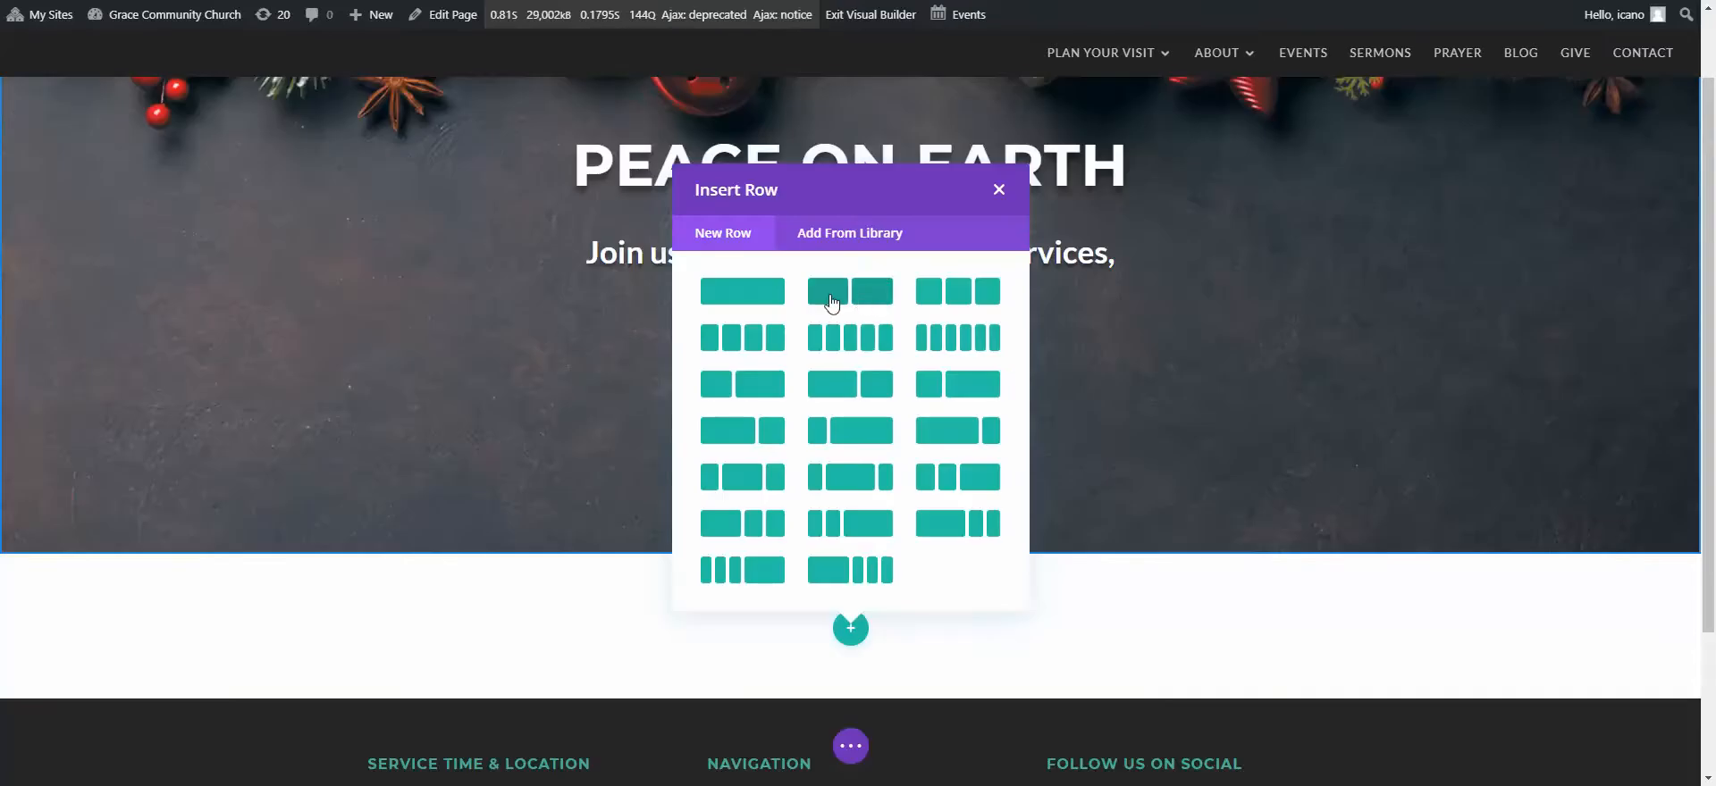
click(863, 293)
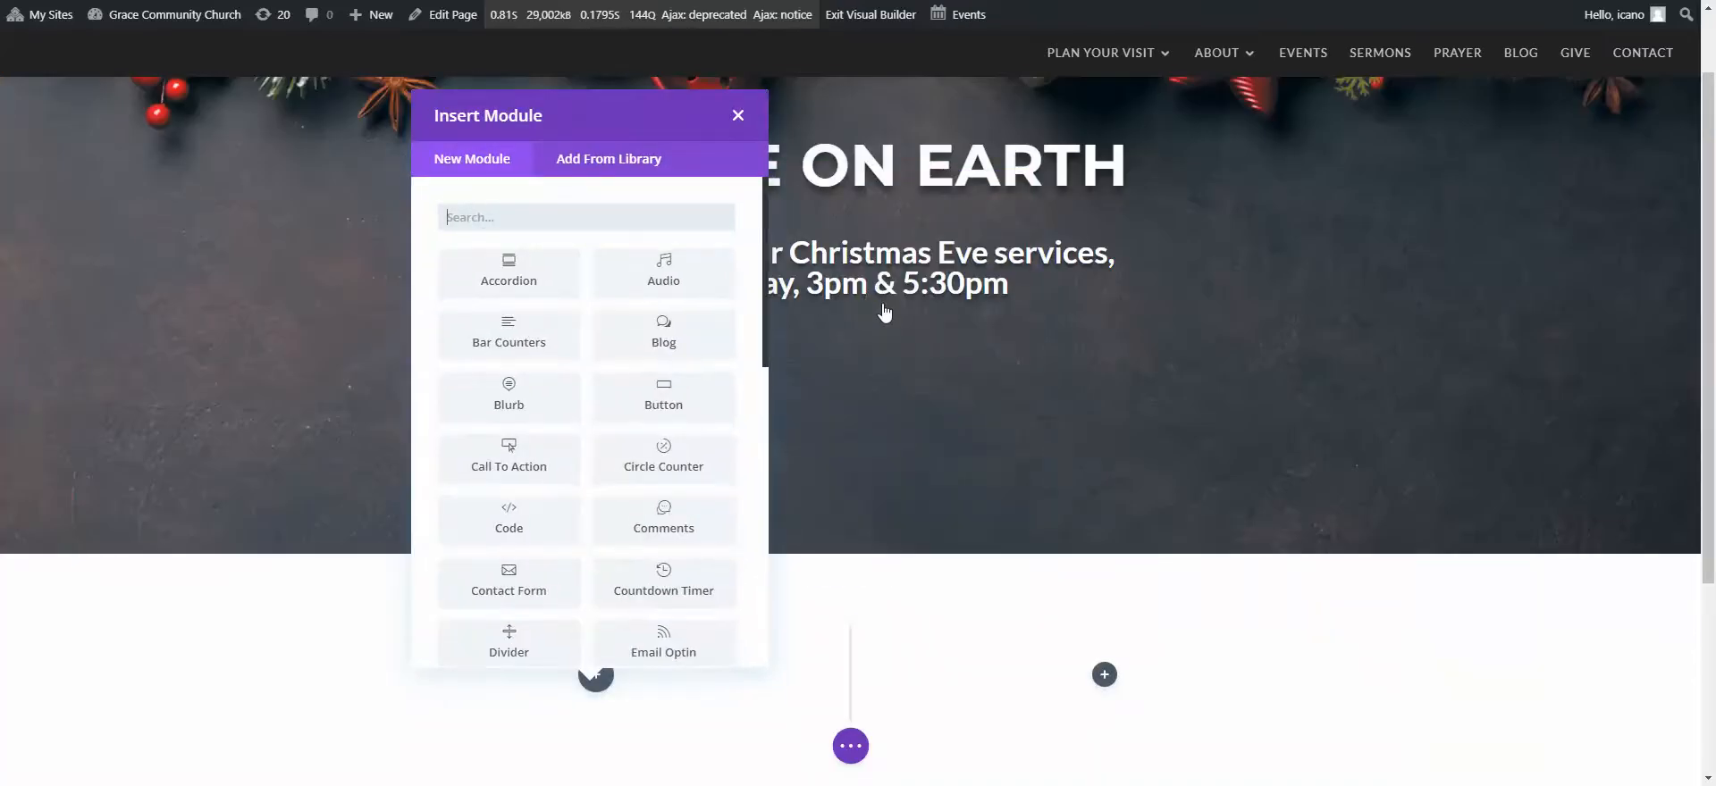
- Insert a Video module in the first column of the new two-column row
scroll(663, 497, down, 1)
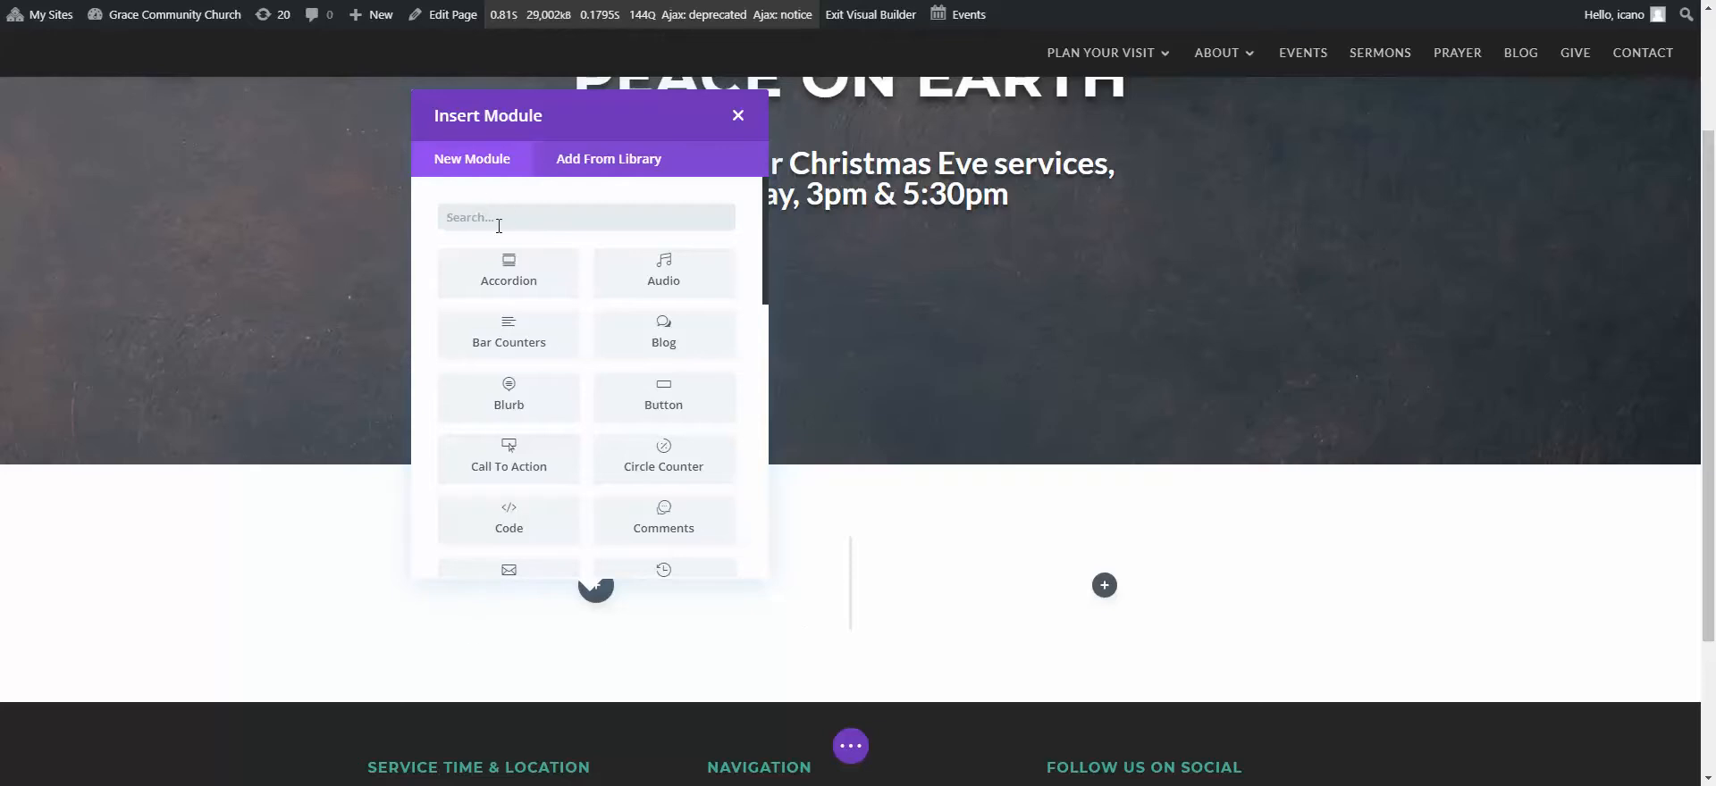
text(vide)
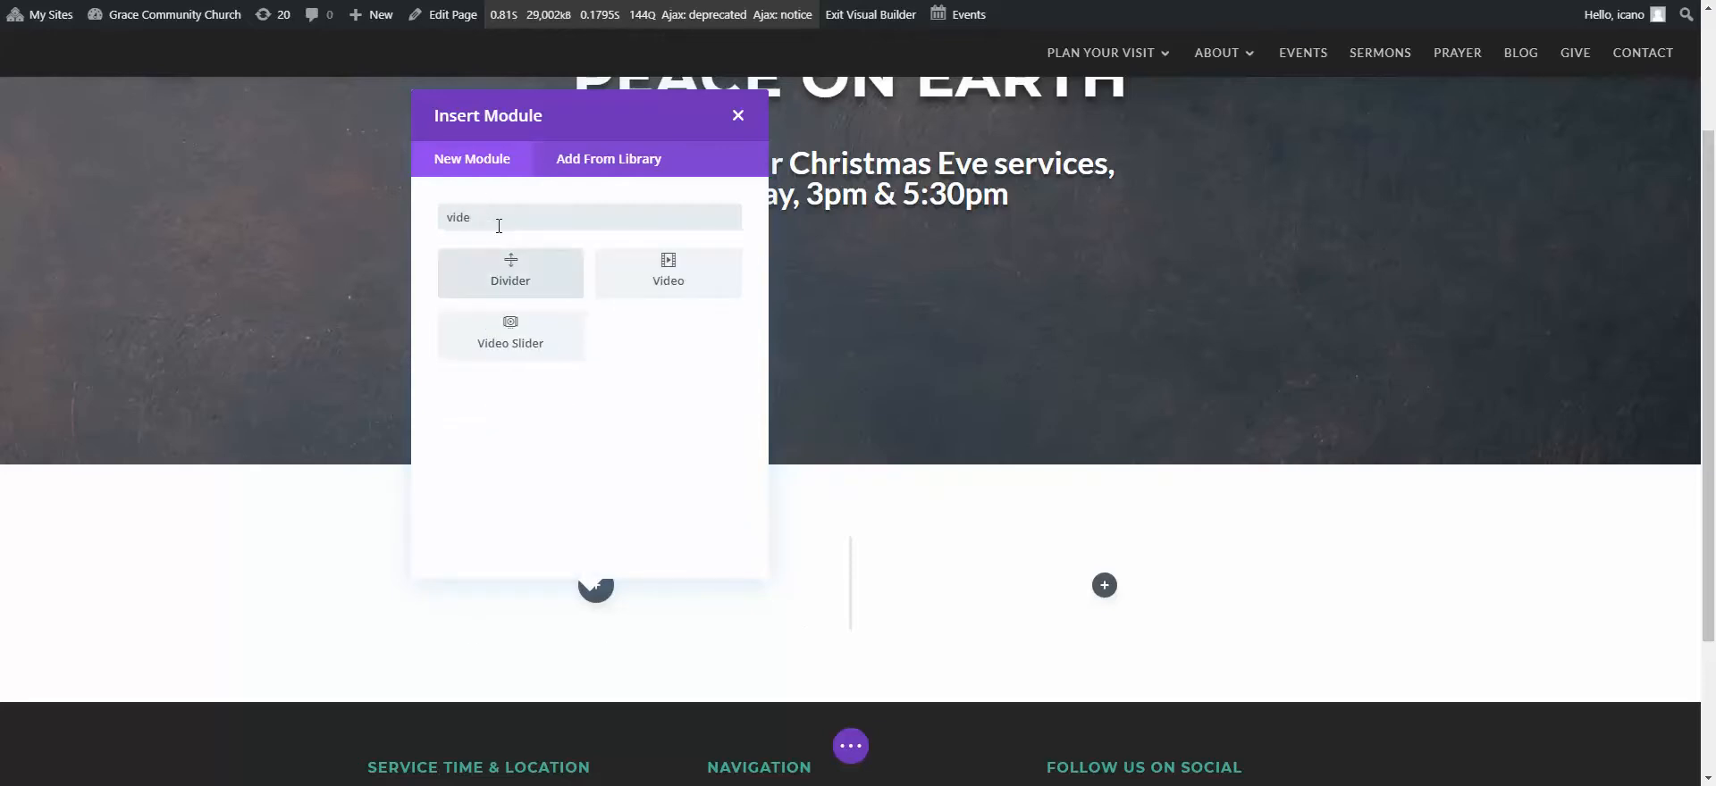
click(643, 277)
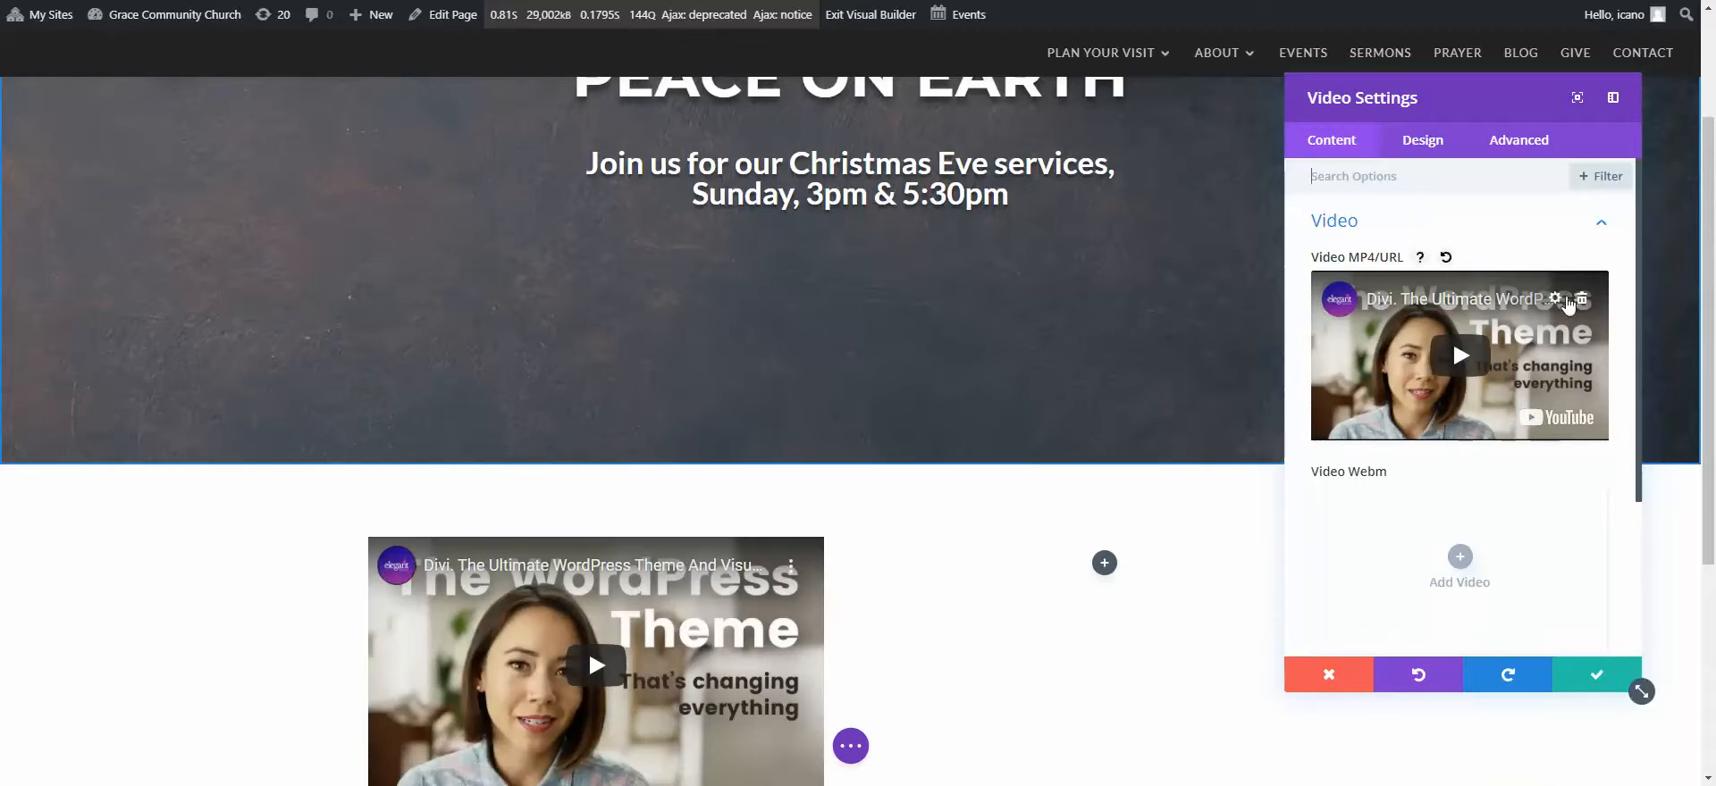
click(1563, 304)
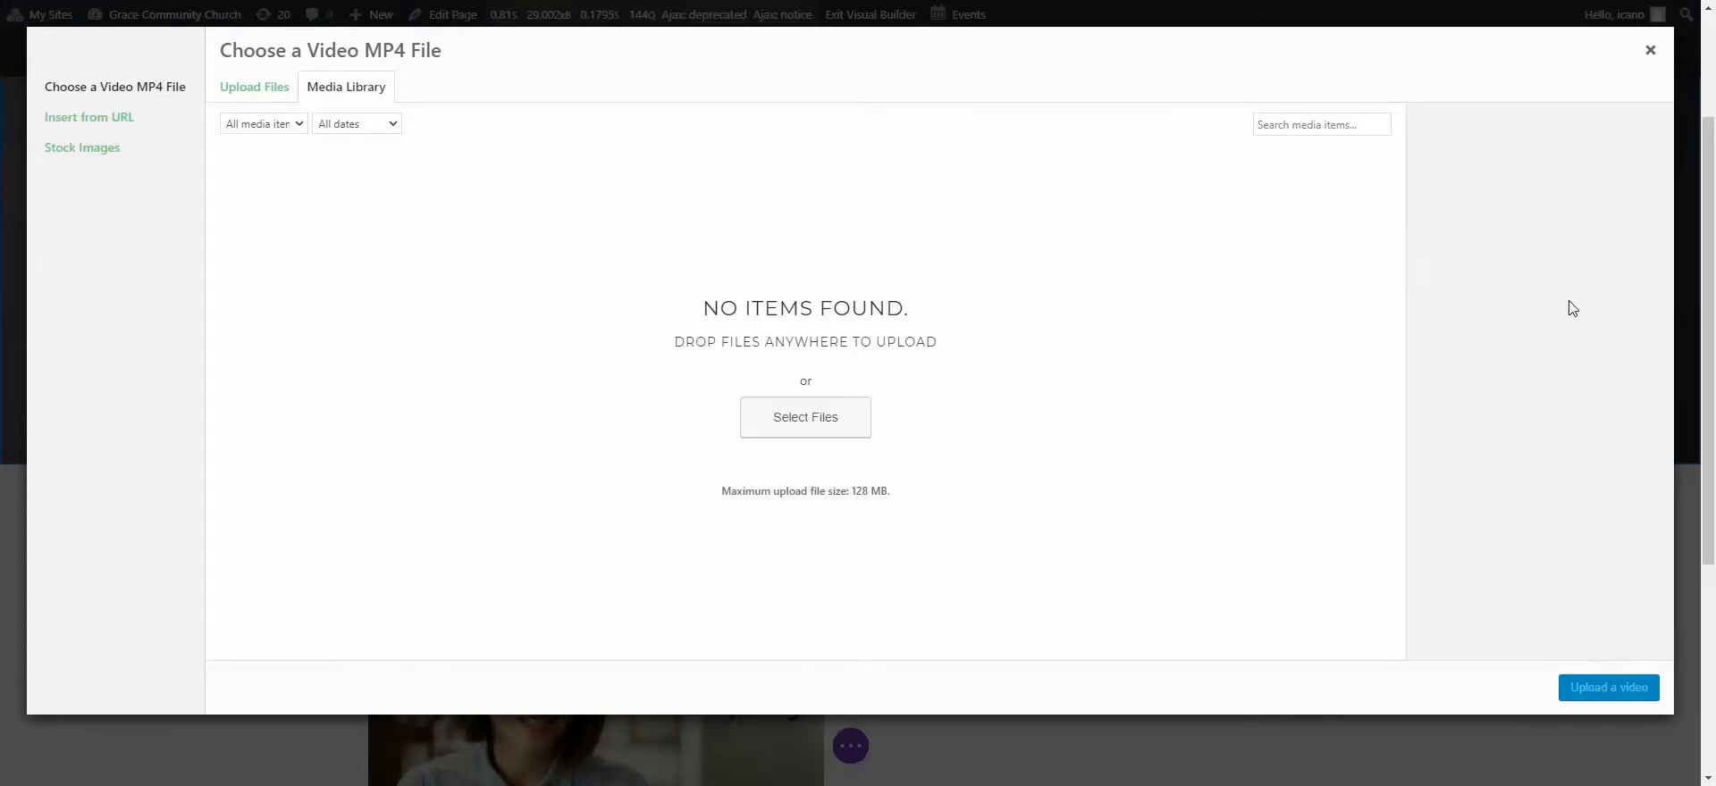
click(1644, 54)
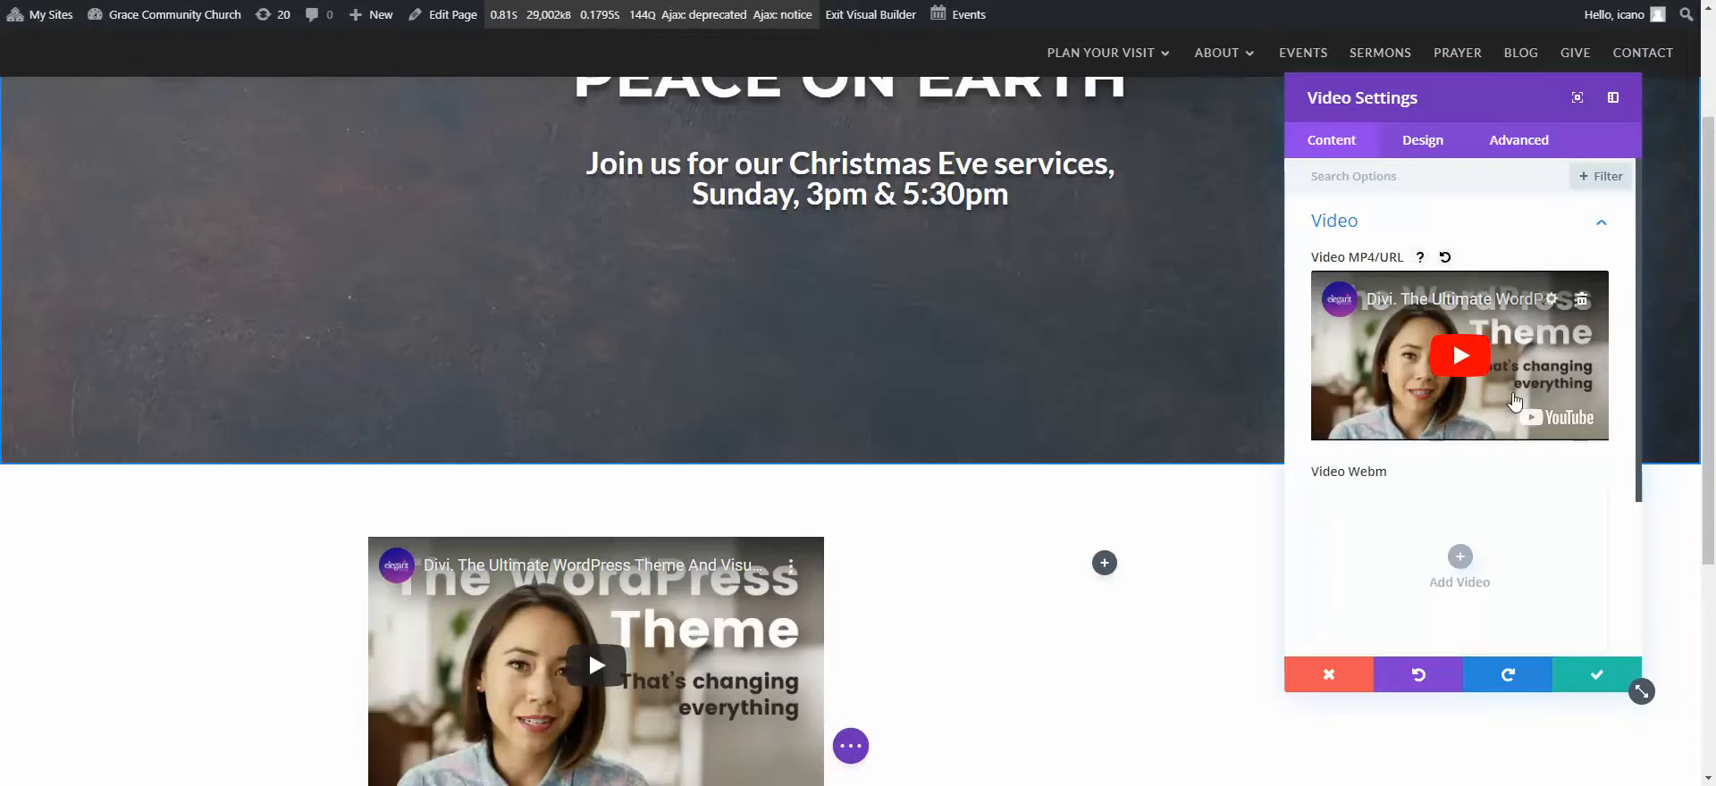
click(1553, 301)
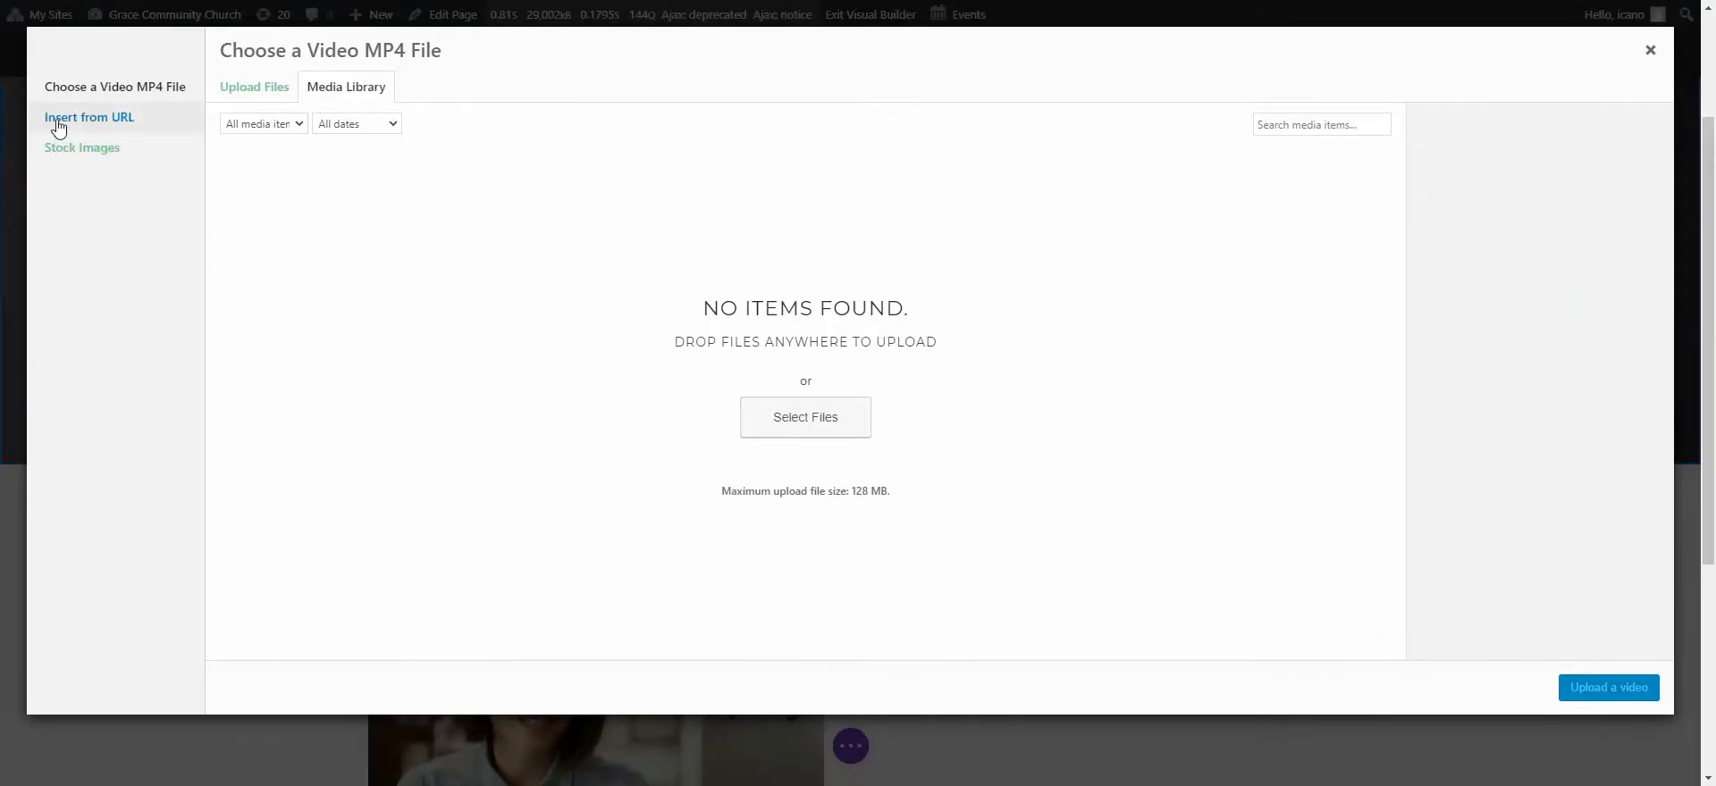
click(107, 125)
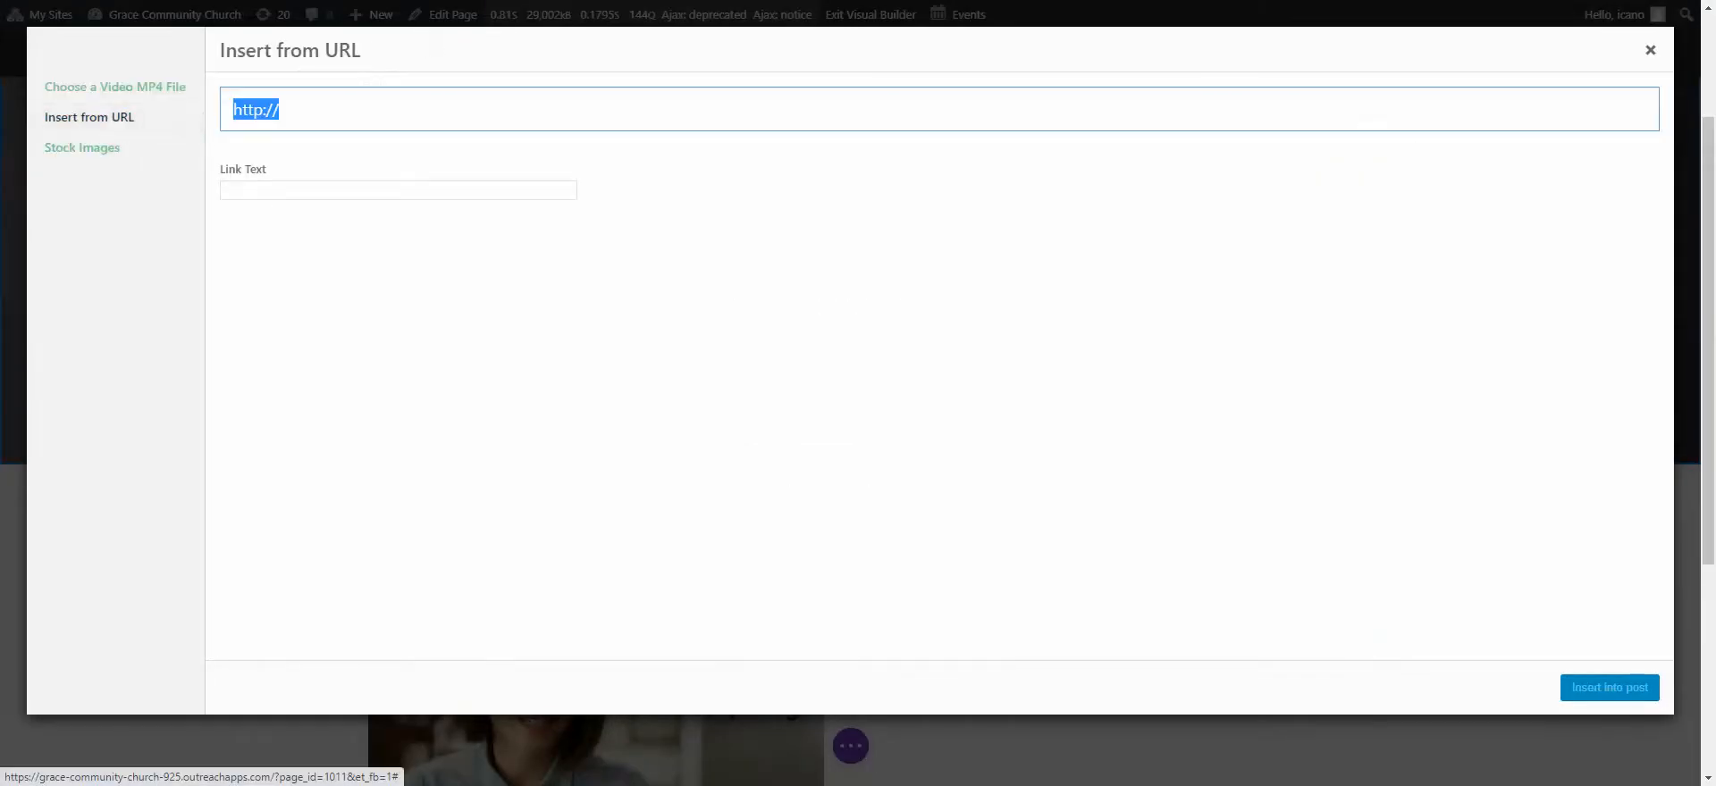
key(alt+Tab)
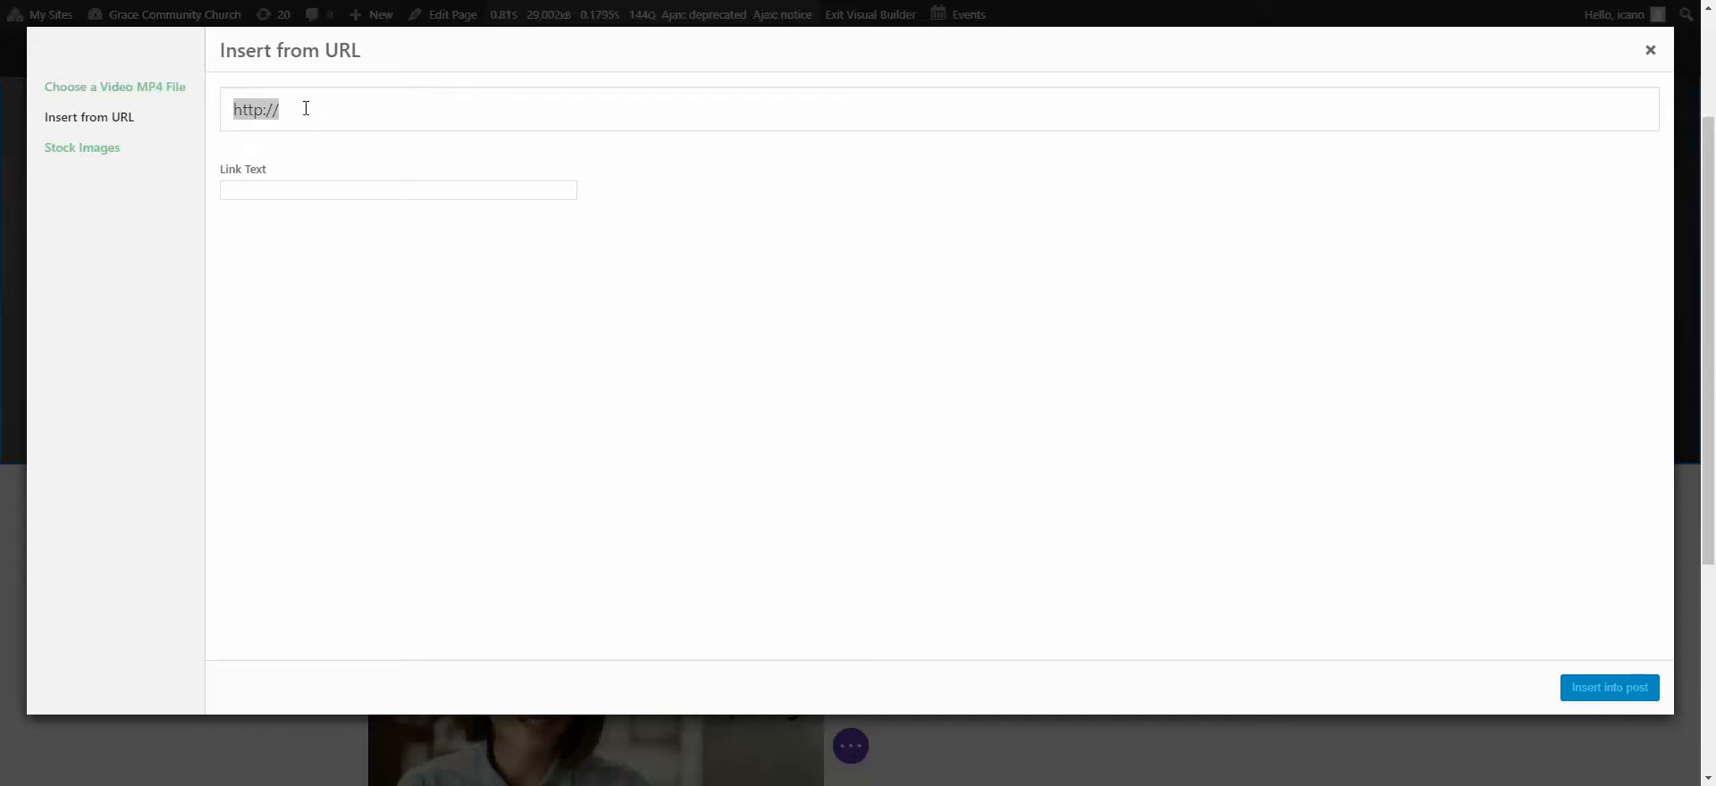
click(398, 109)
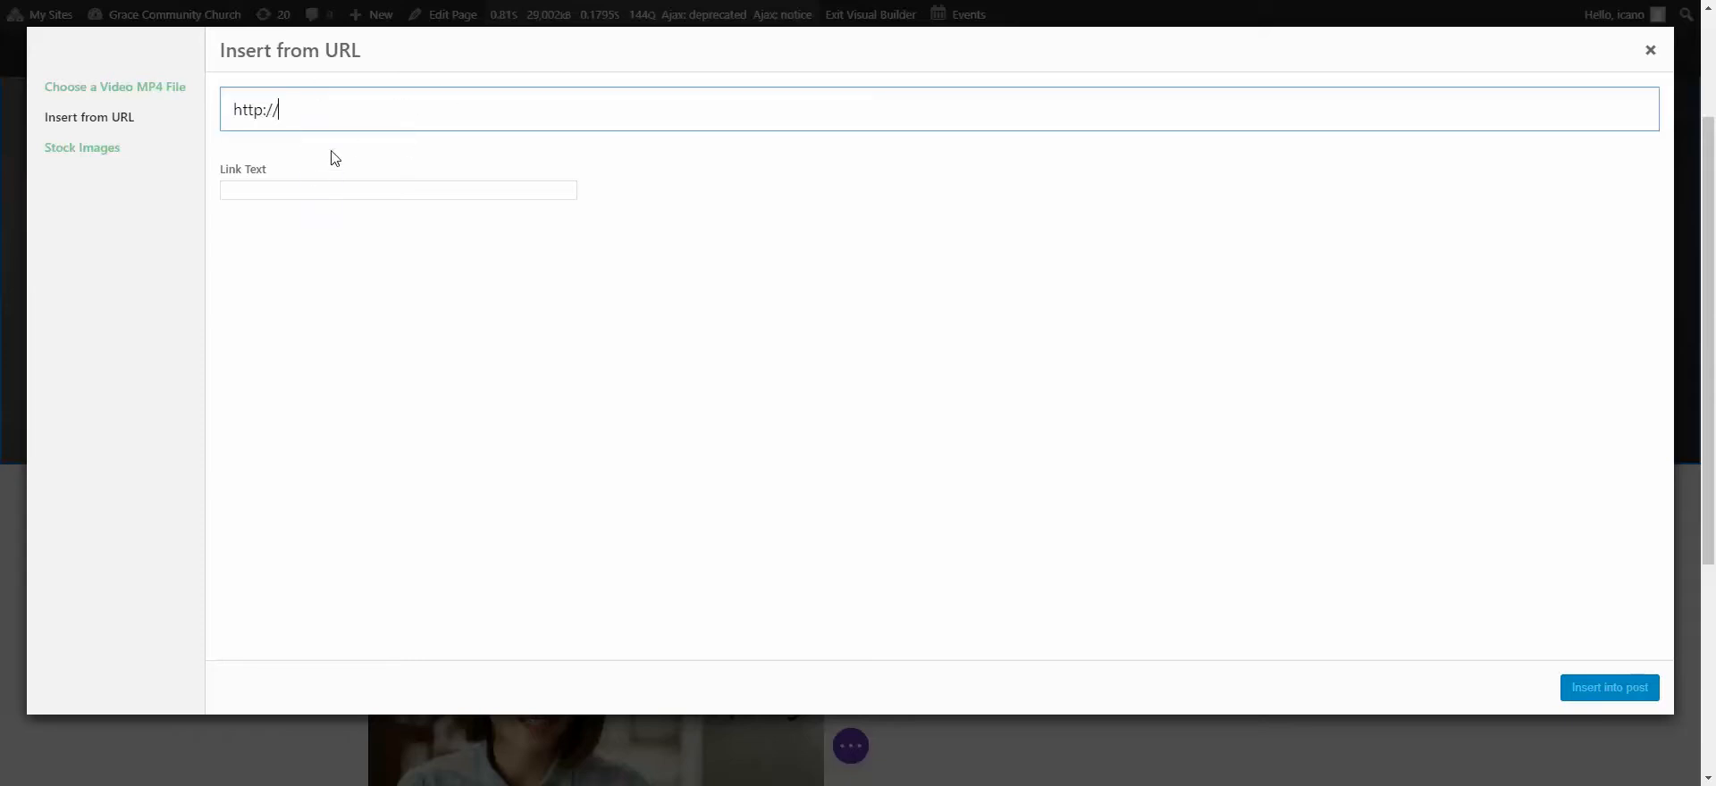
triple_click(319, 100)
text(https://www.youtube.com/watch?v=s6DSf78RbG4)
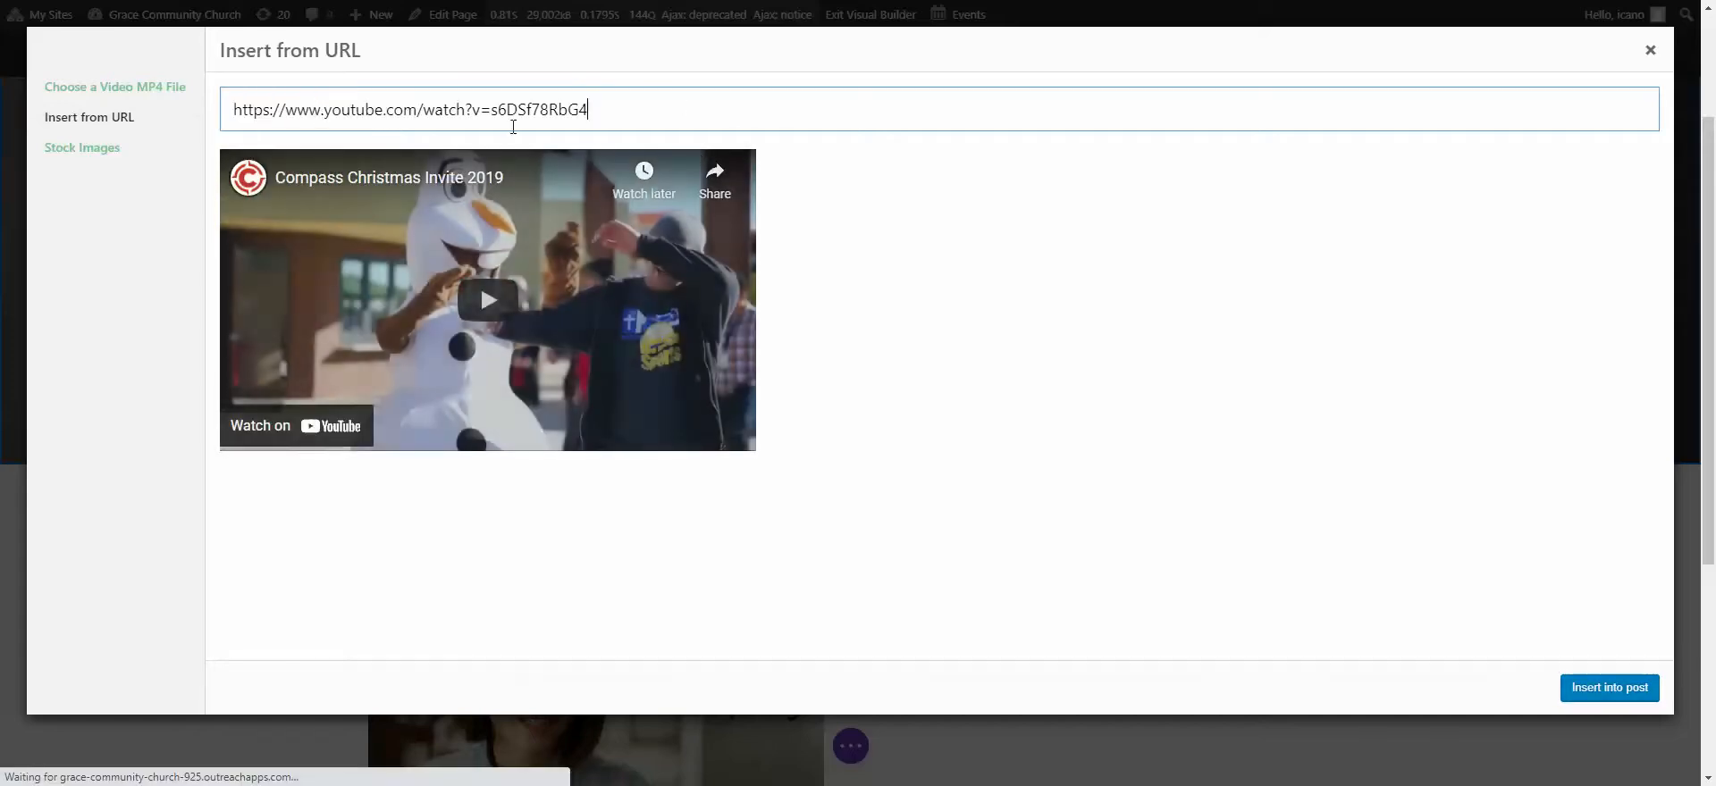
click(1606, 689)
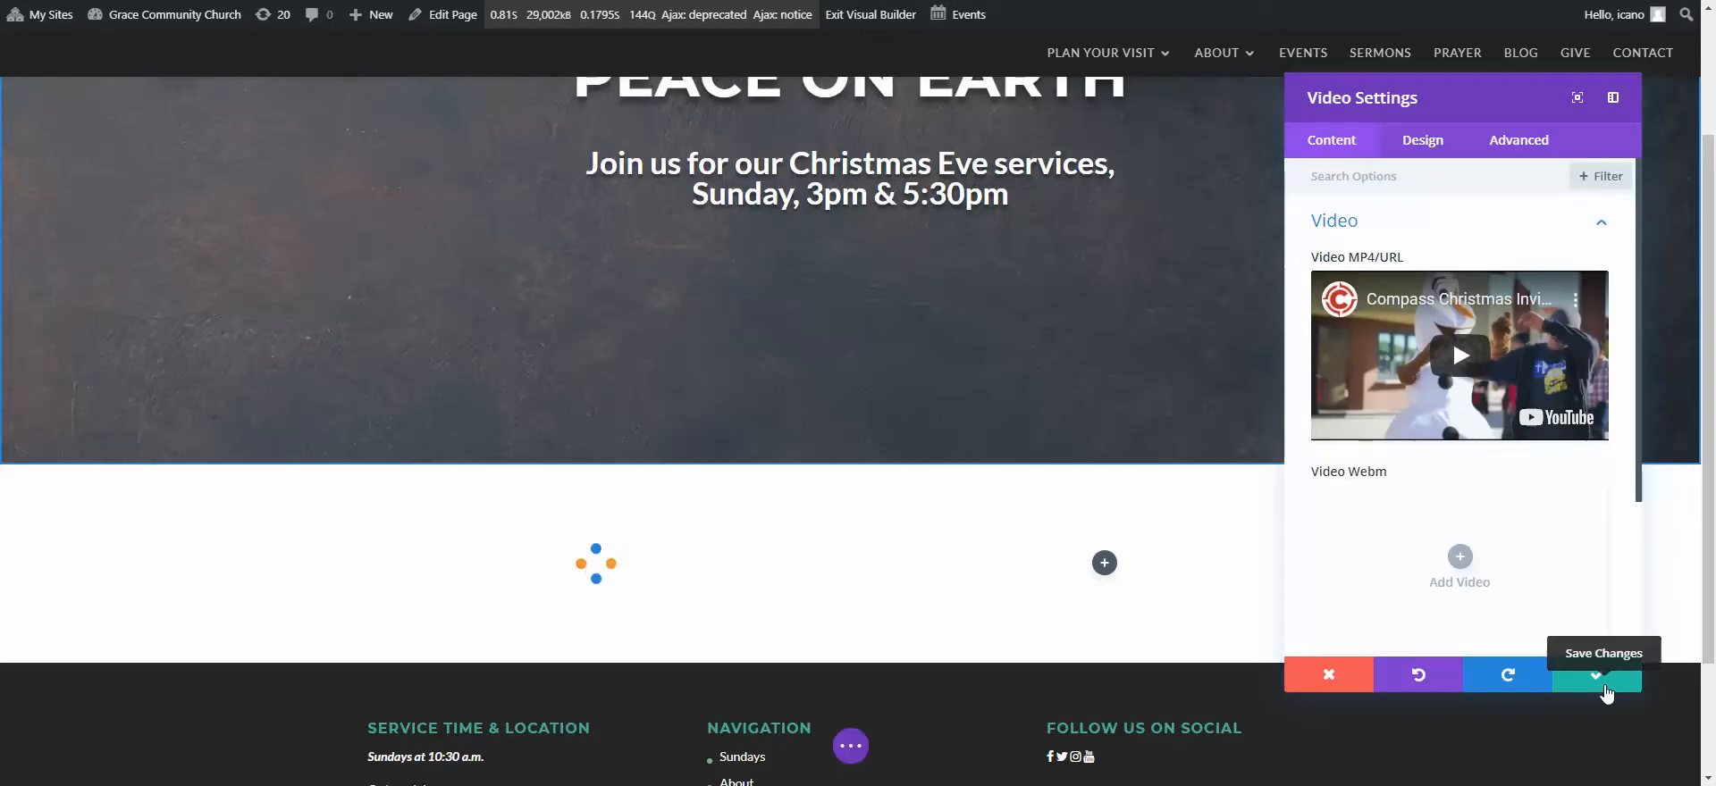
click(1596, 676)
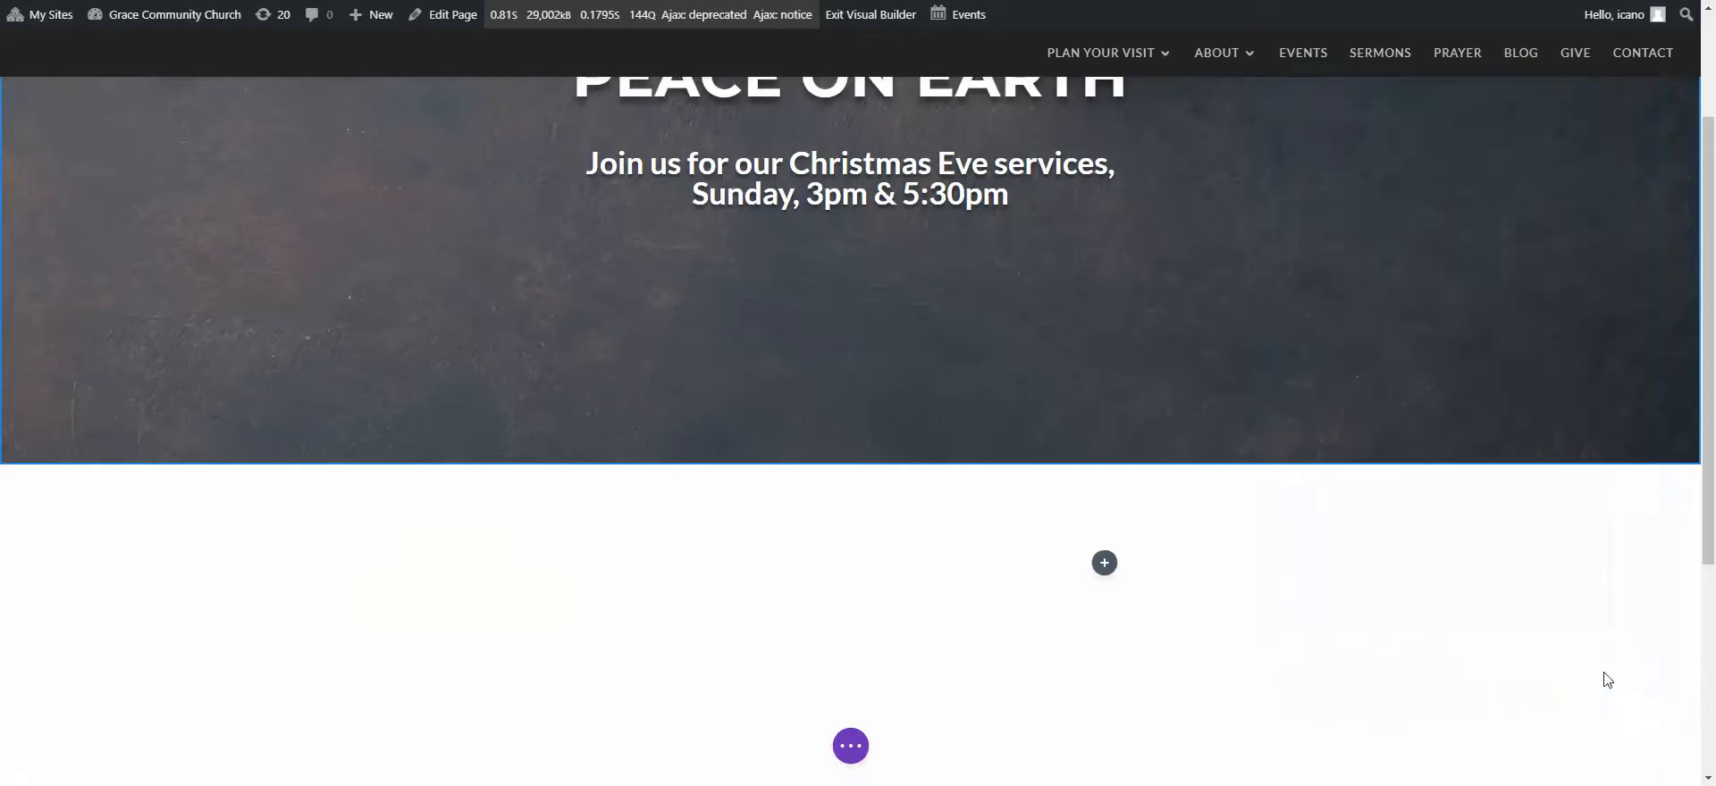
- Insert a Text module in the empty column beside the video and move its settings window clear of the text
scroll(980, 604, down, 1)
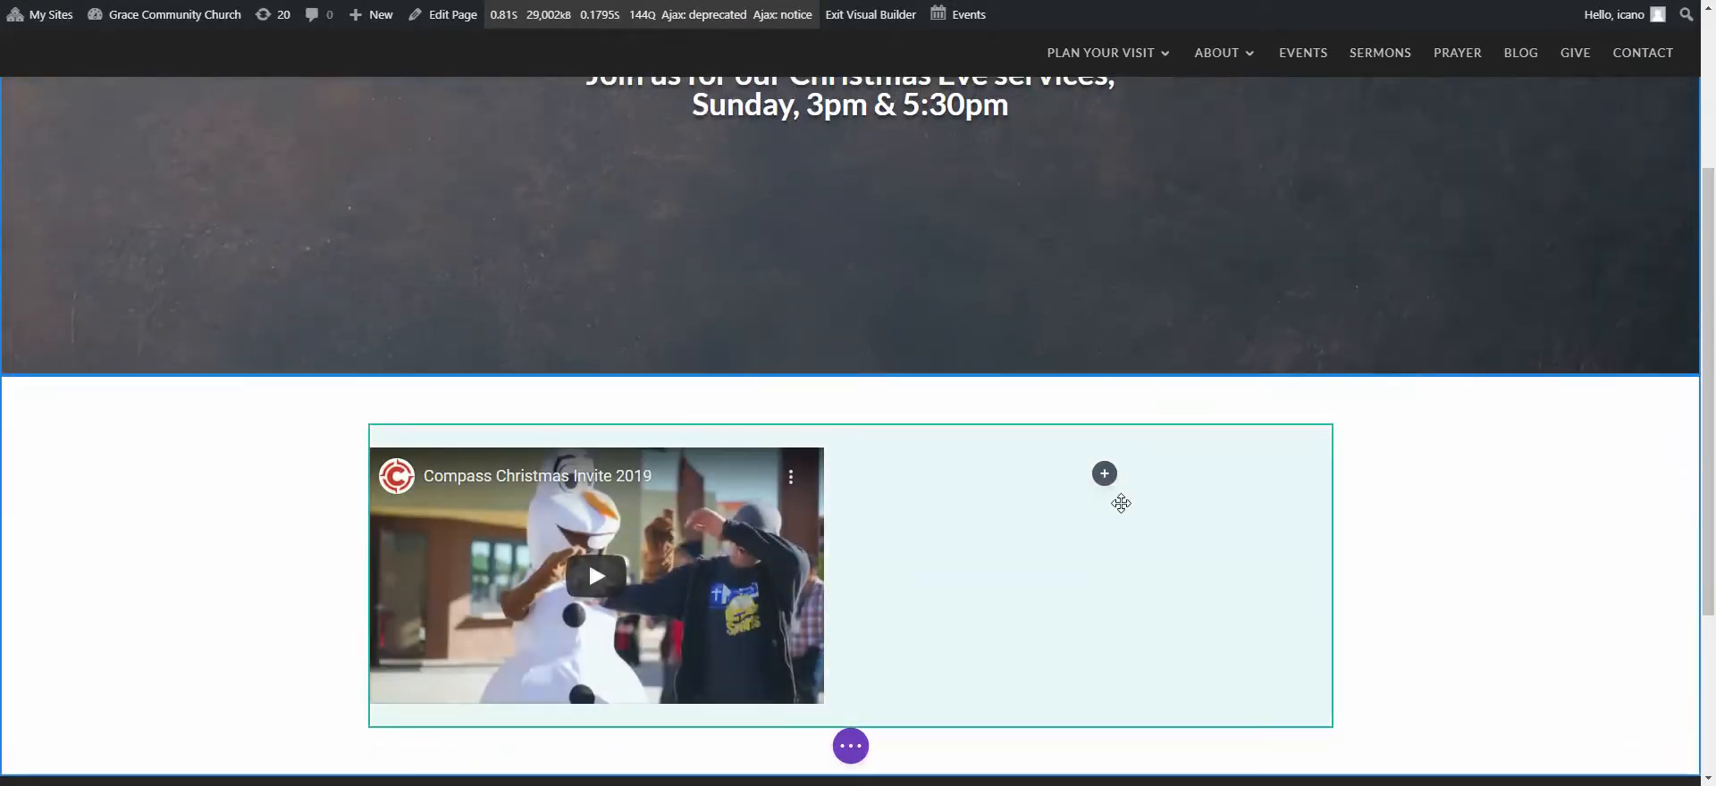
click(1105, 478)
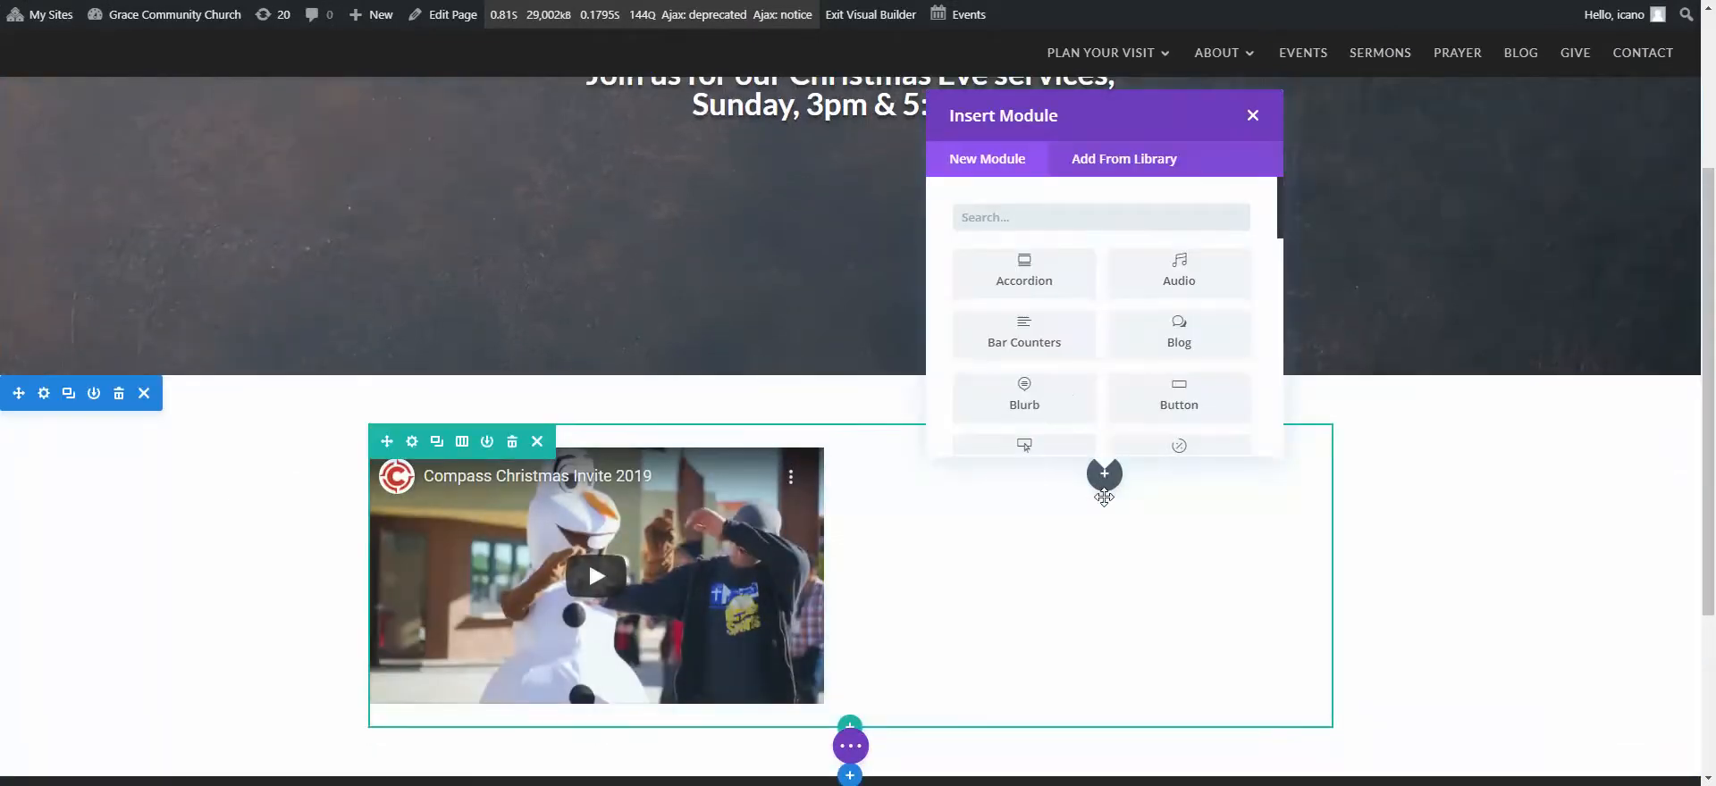
text(text)
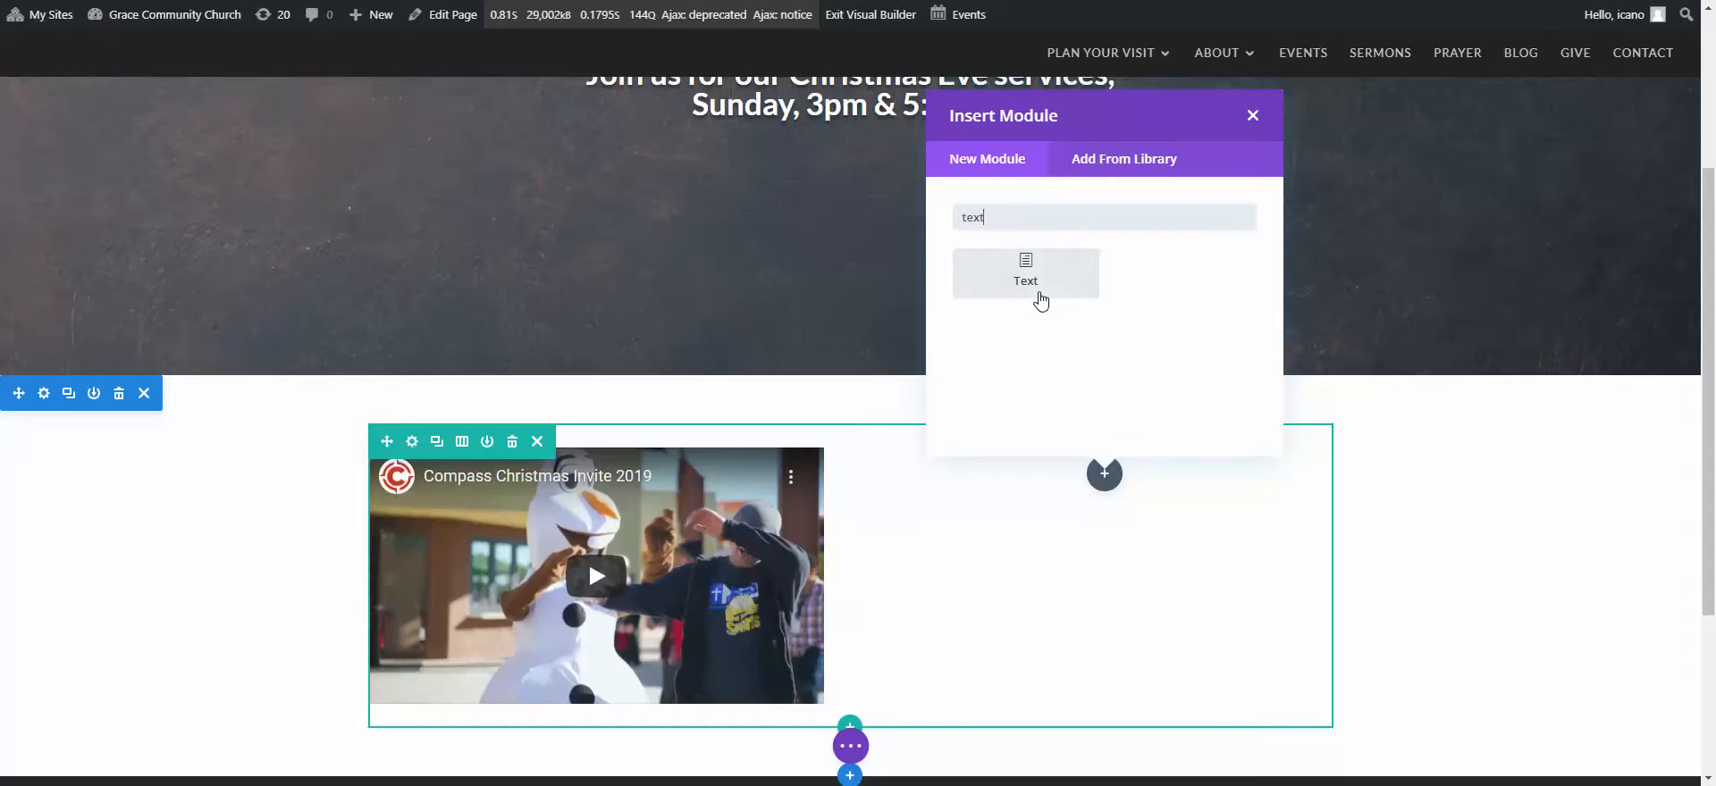
click(1024, 266)
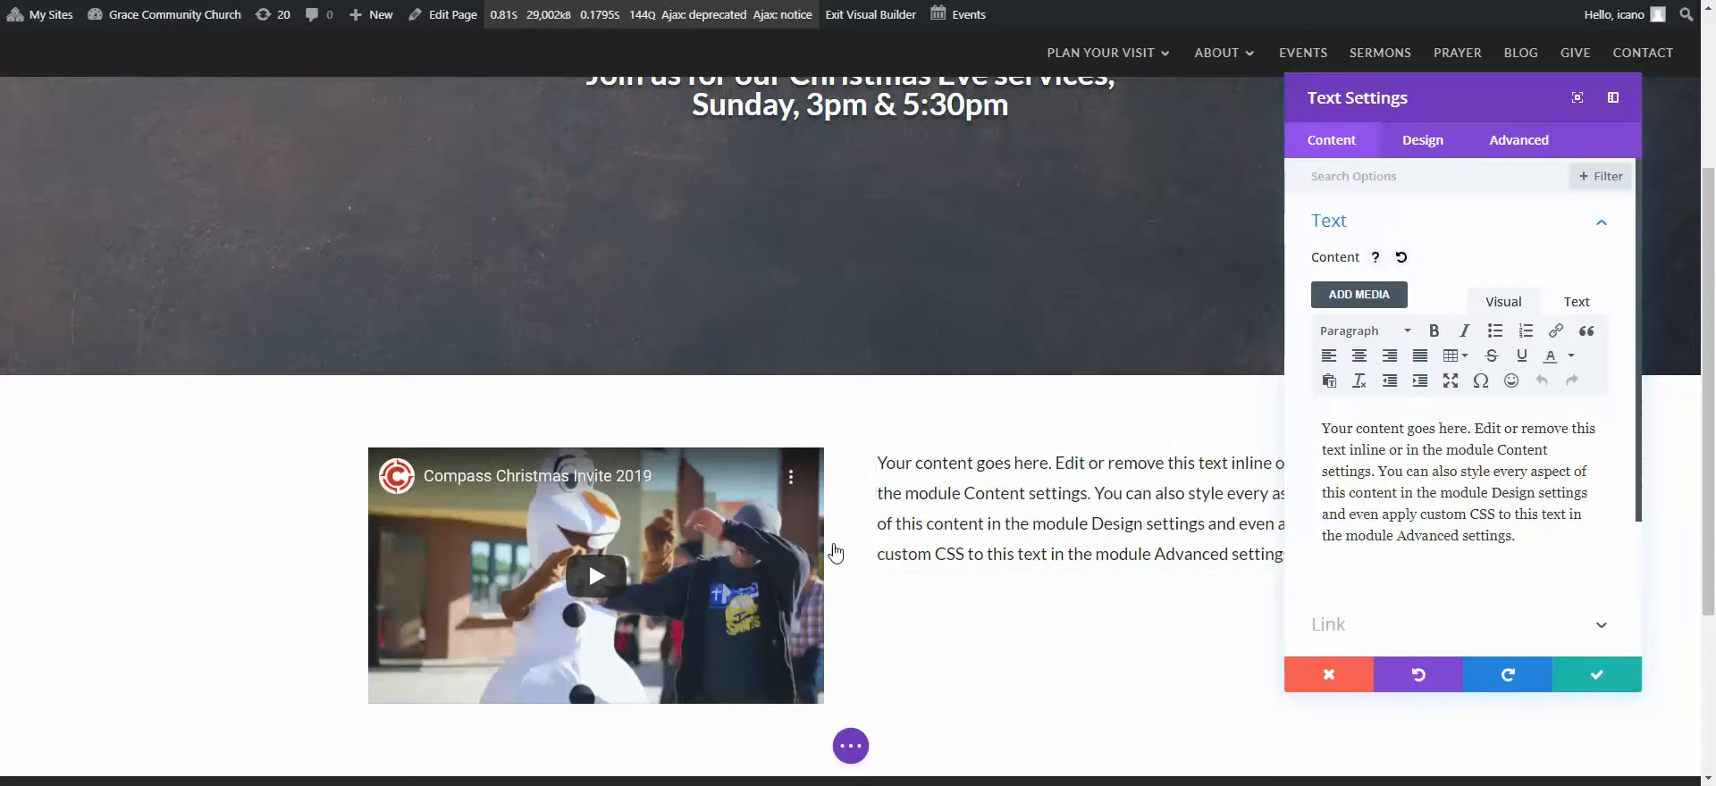
drag(1430, 108, 626, 133)
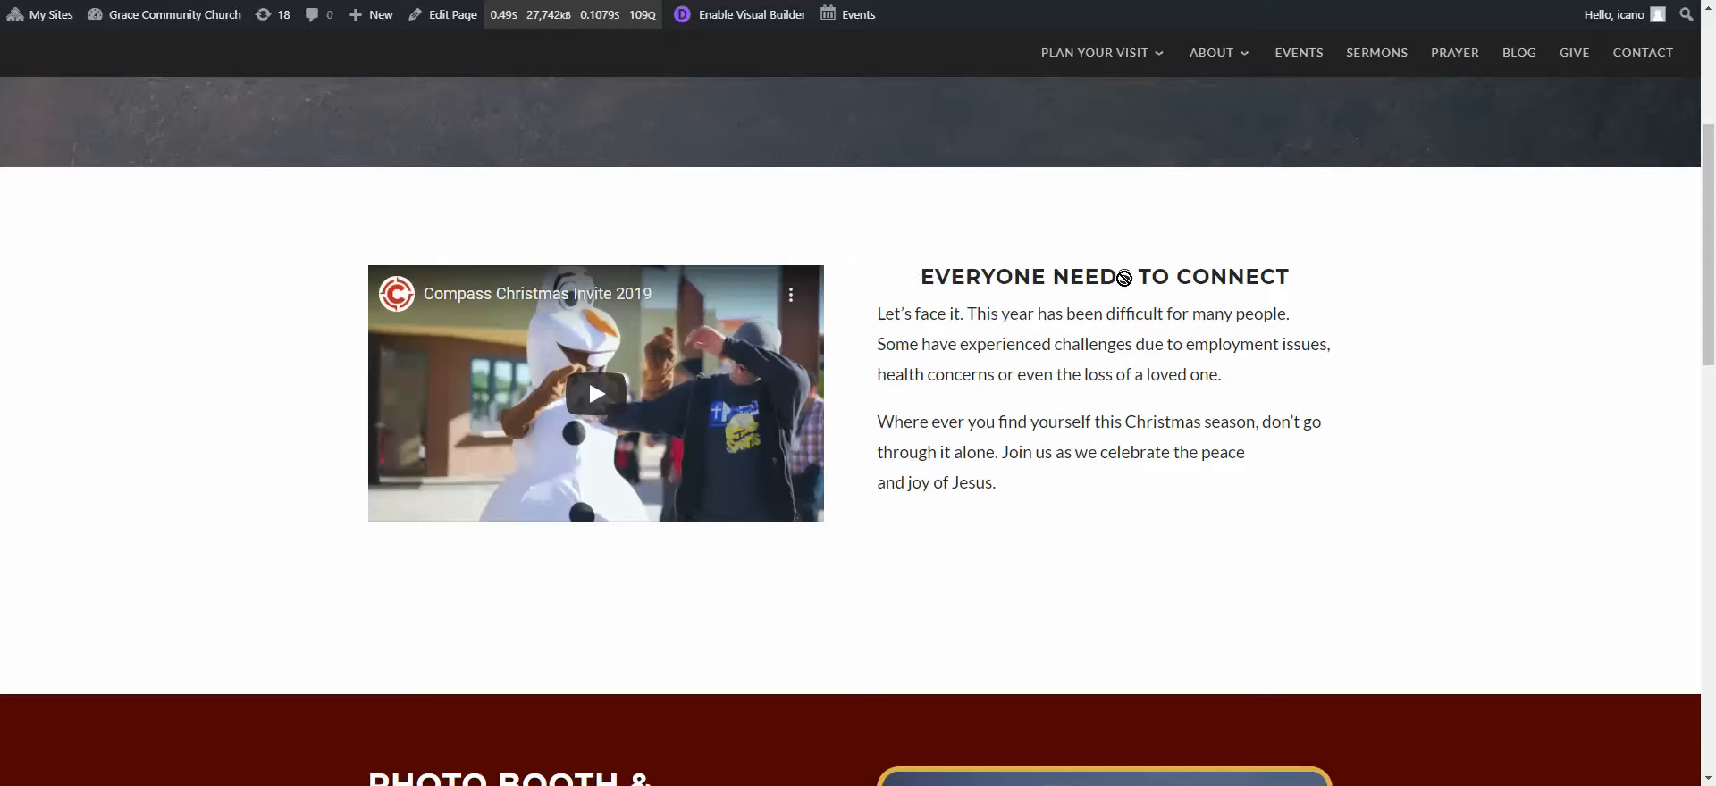
- Following the example page's text layout, split the placeholder's first sentence into its own line and format it as Heading 2
drag(1220, 274, 1052, 498)
click(876, 307)
click(1051, 497)
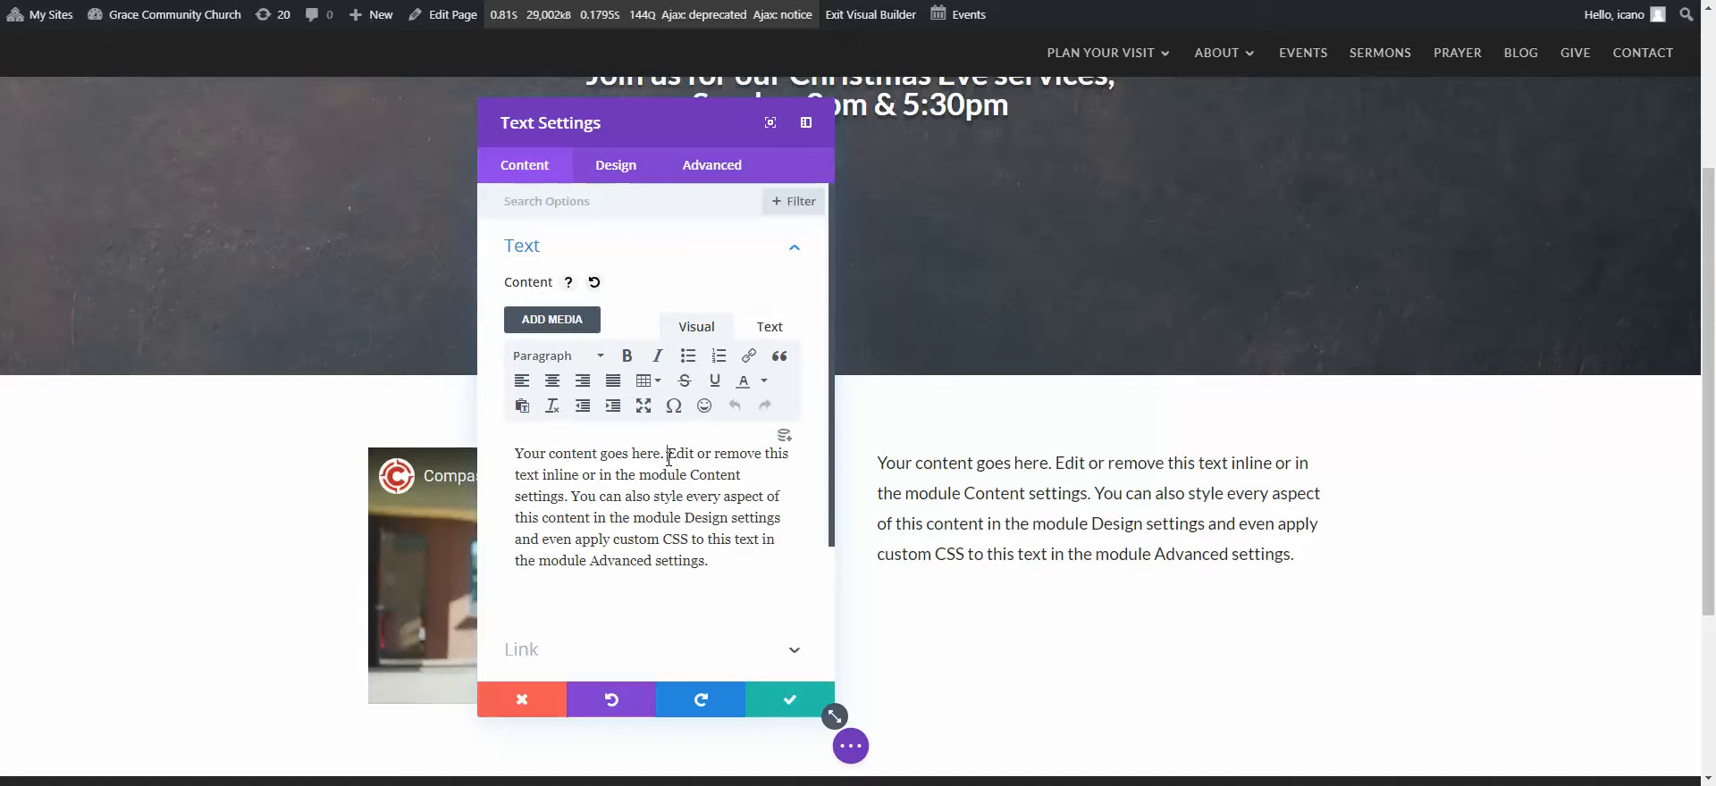
key(Return)
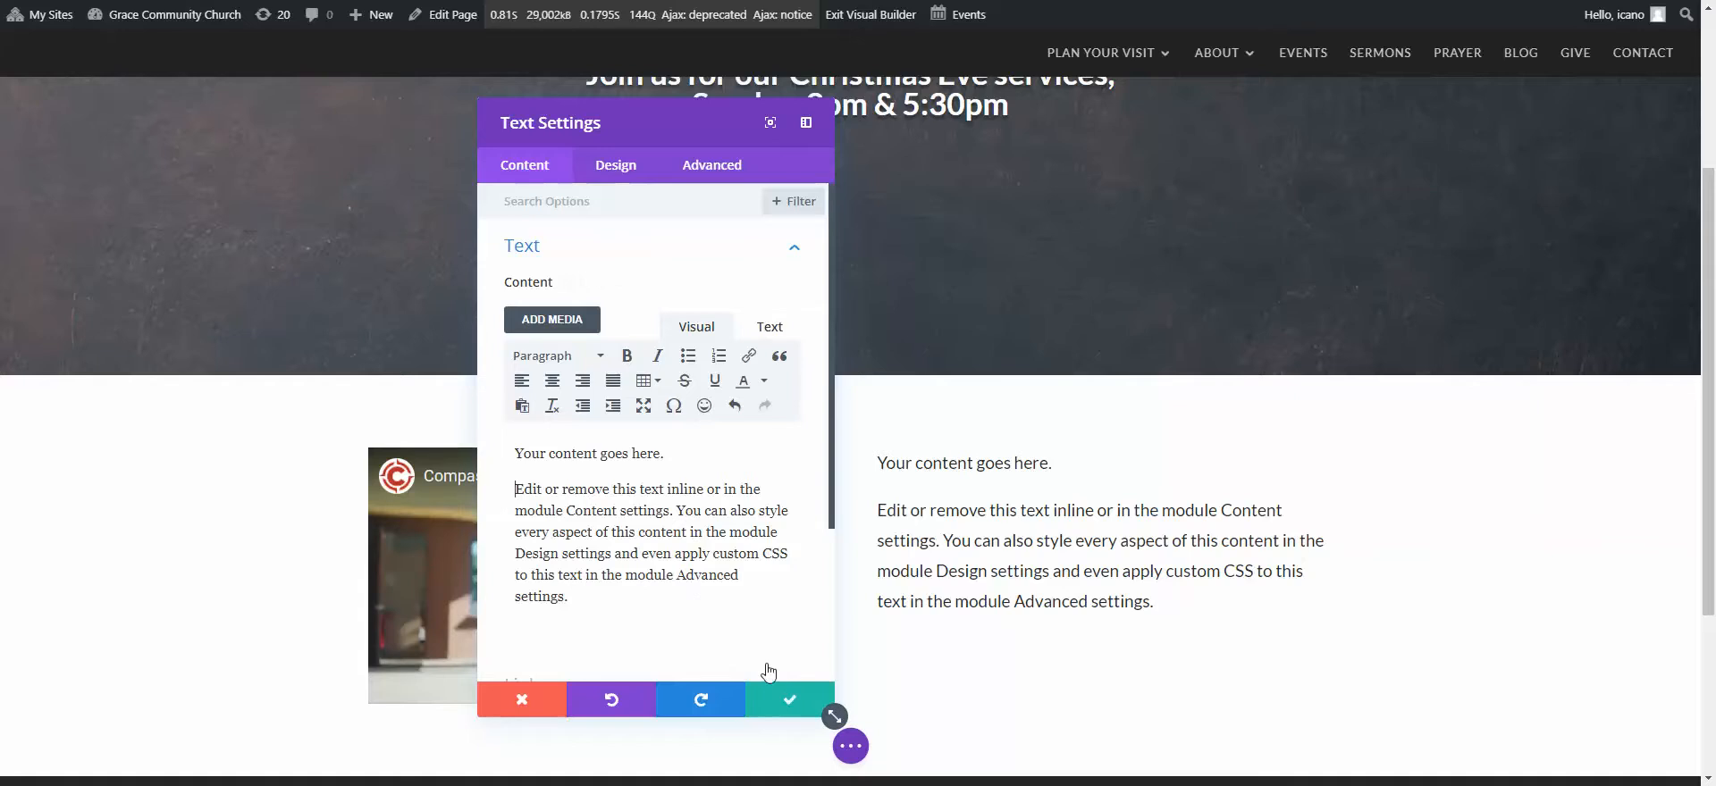
click(634, 454)
triple_click(572, 456)
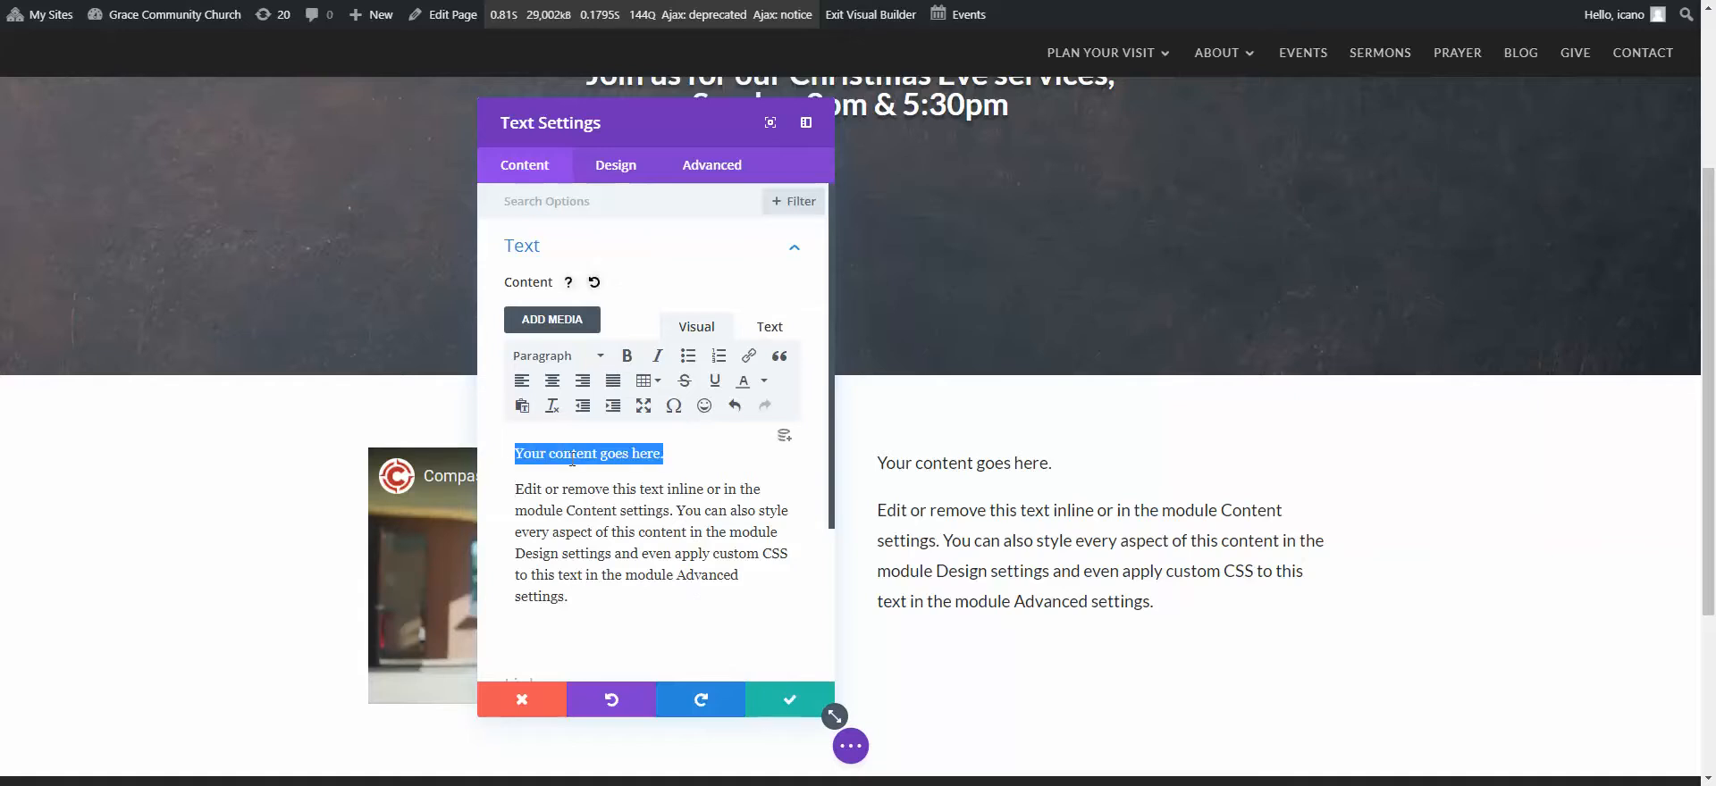
click(597, 358)
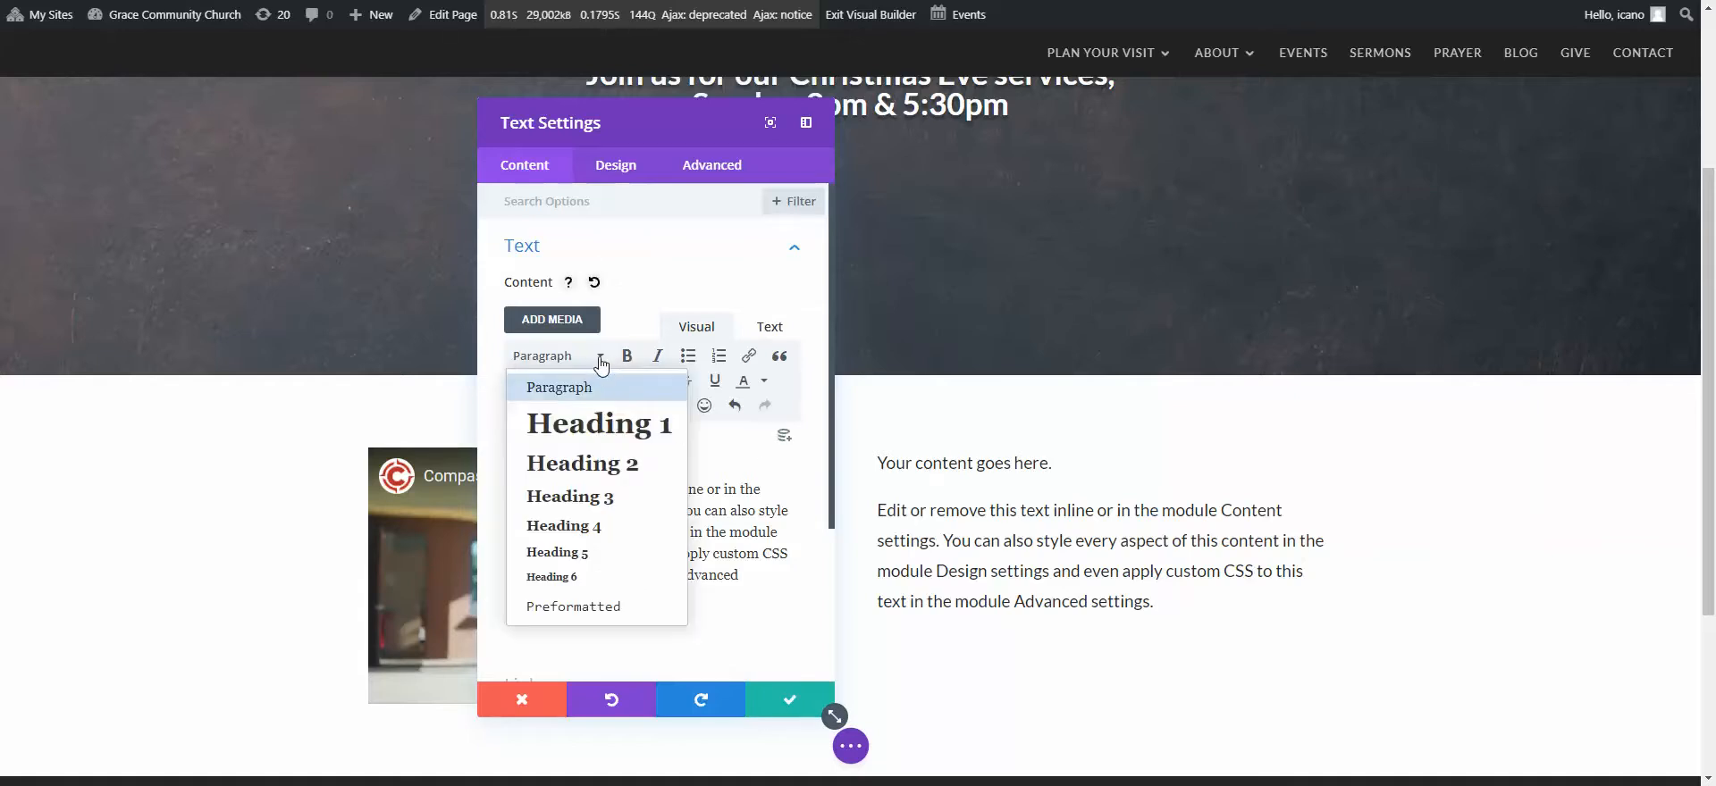
click(611, 474)
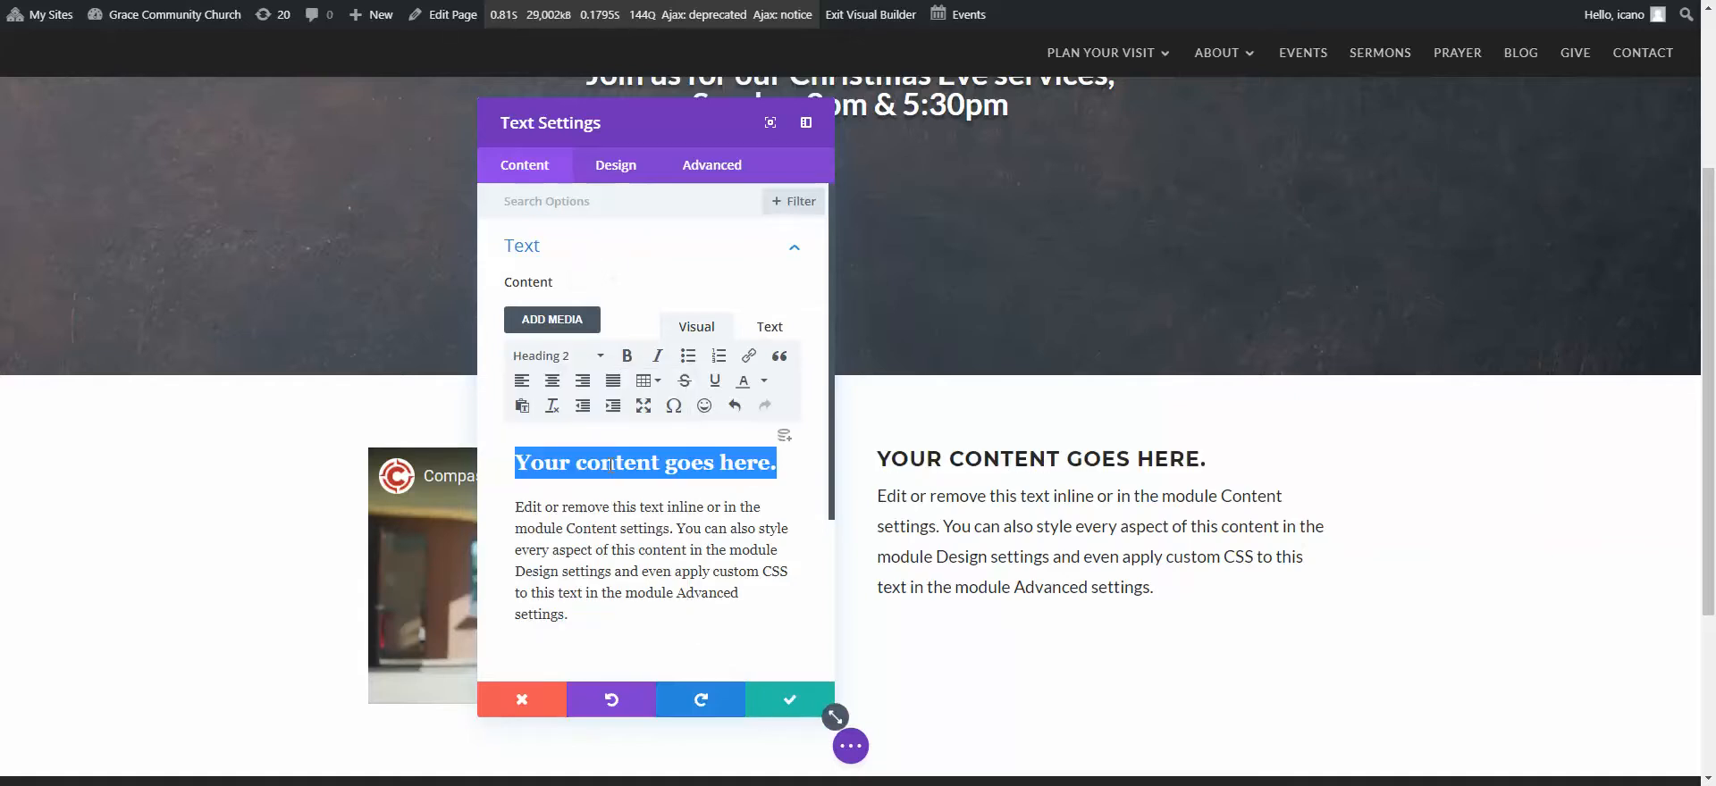
click(727, 509)
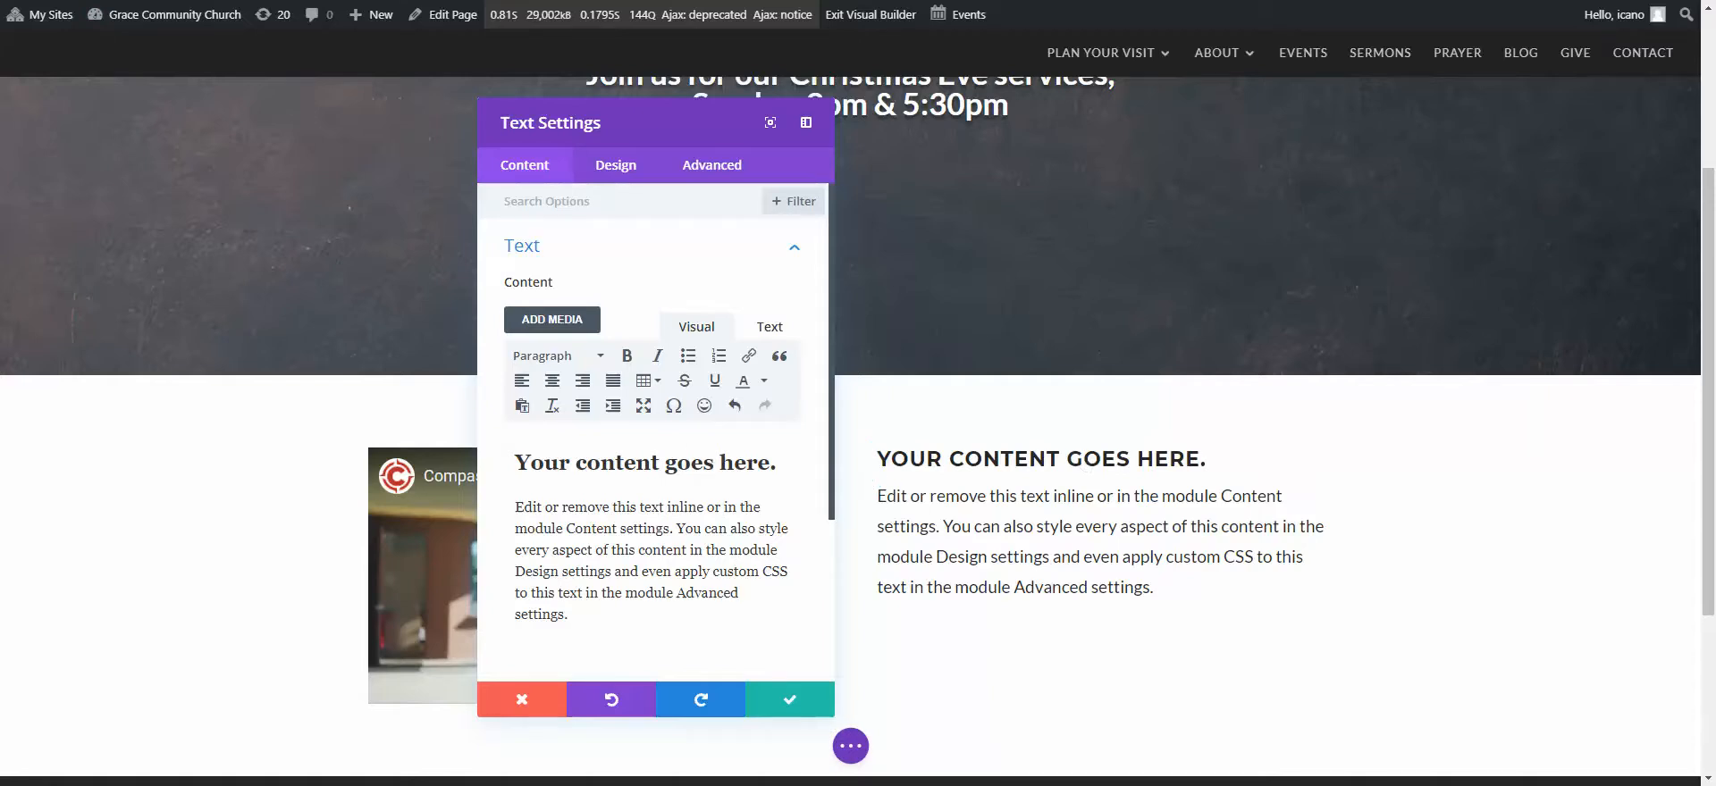
triple_click(968, 459)
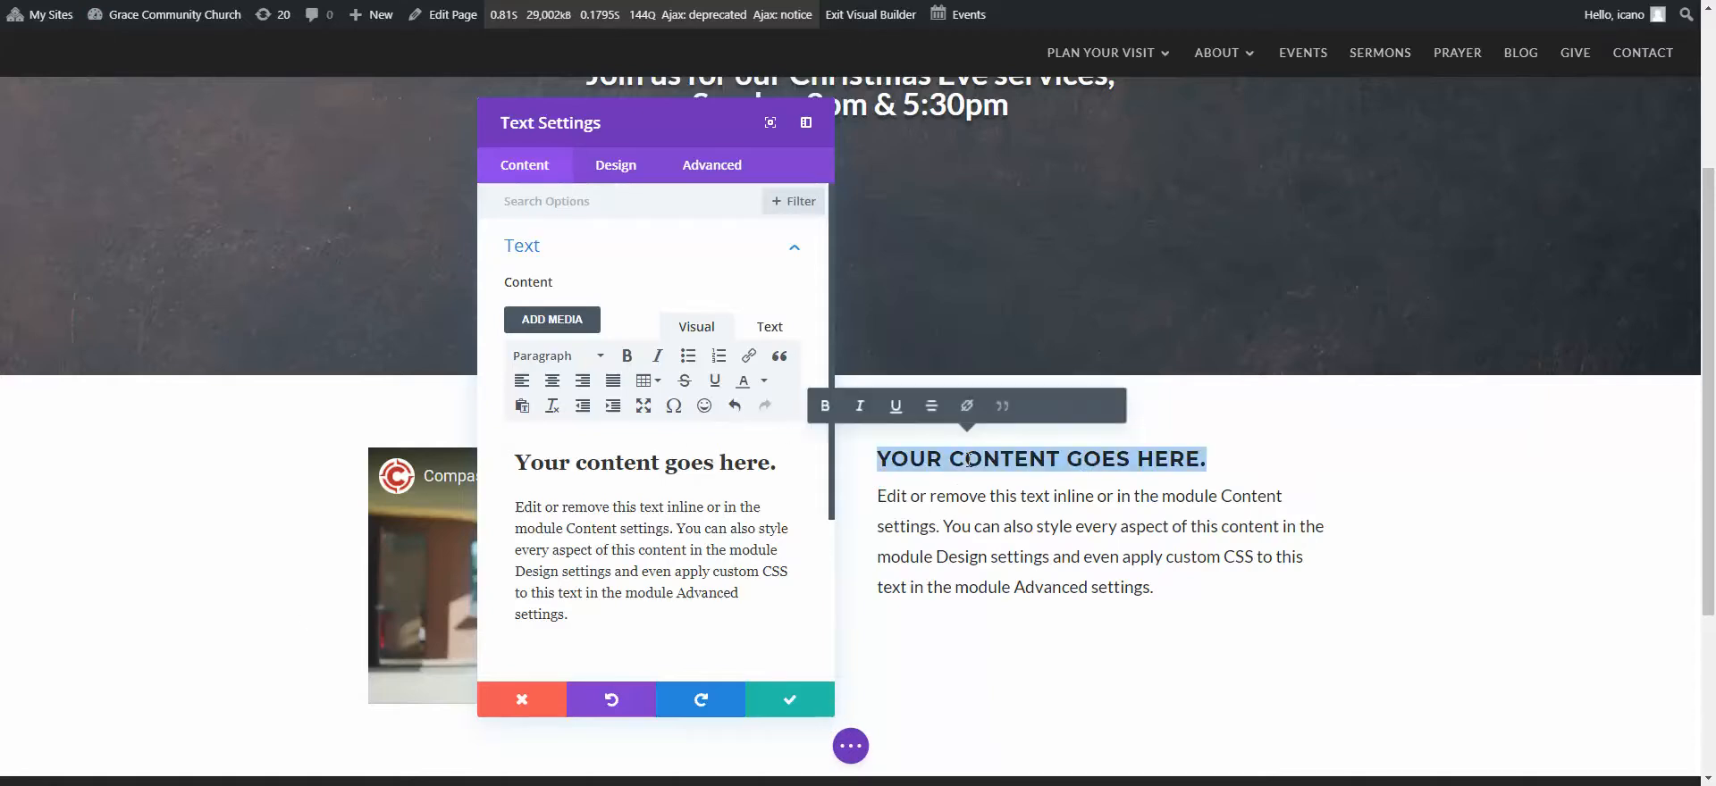
text(EVERYONE NEEDS TO CONNECT)
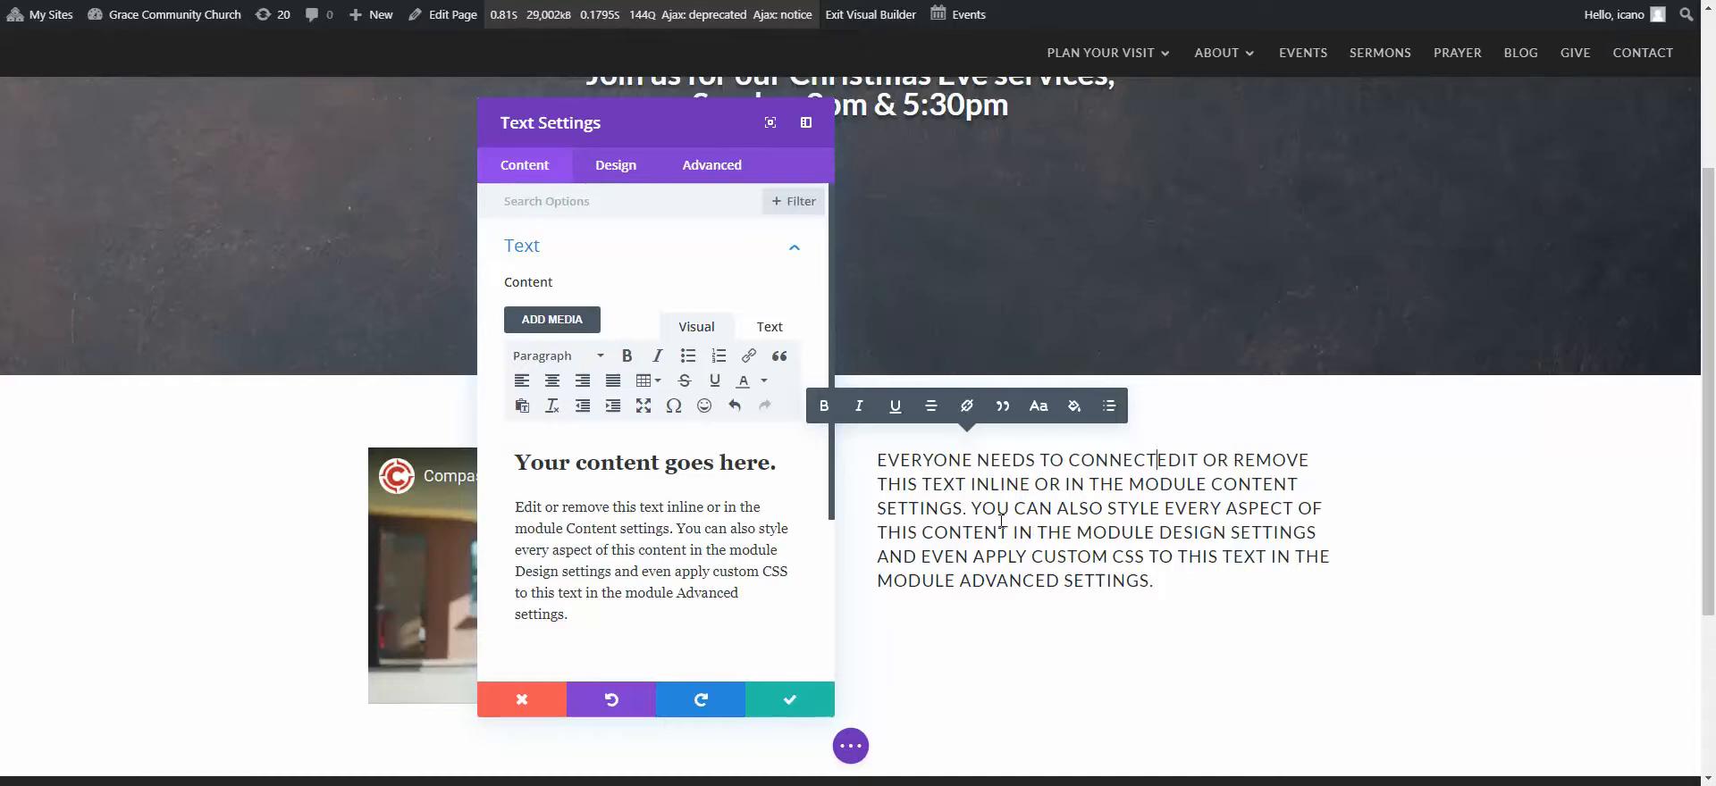
key(ctrl+z)
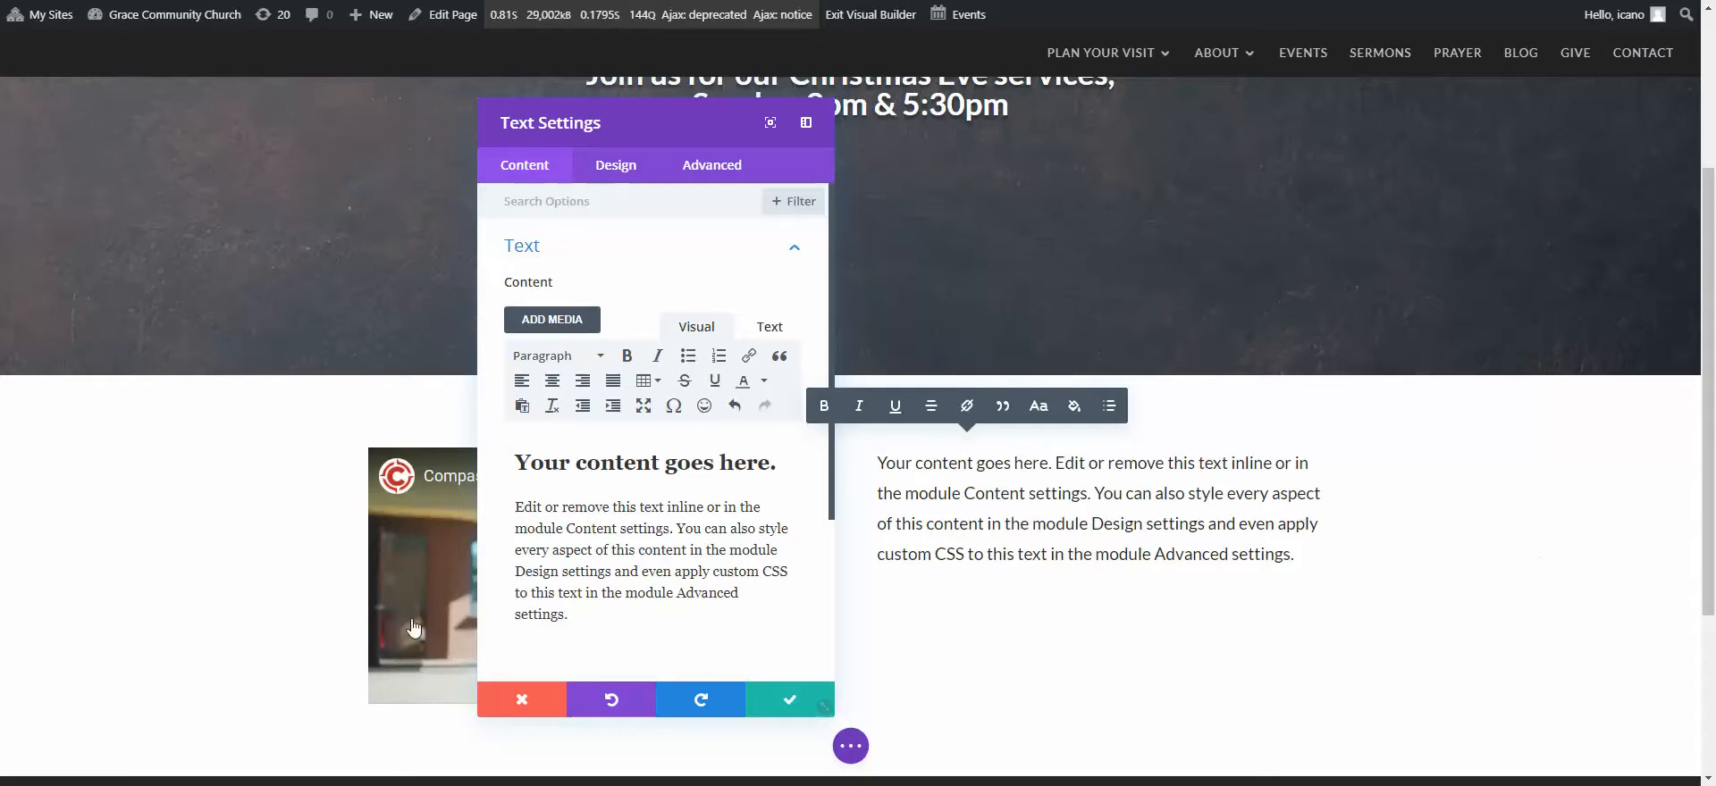
click(535, 699)
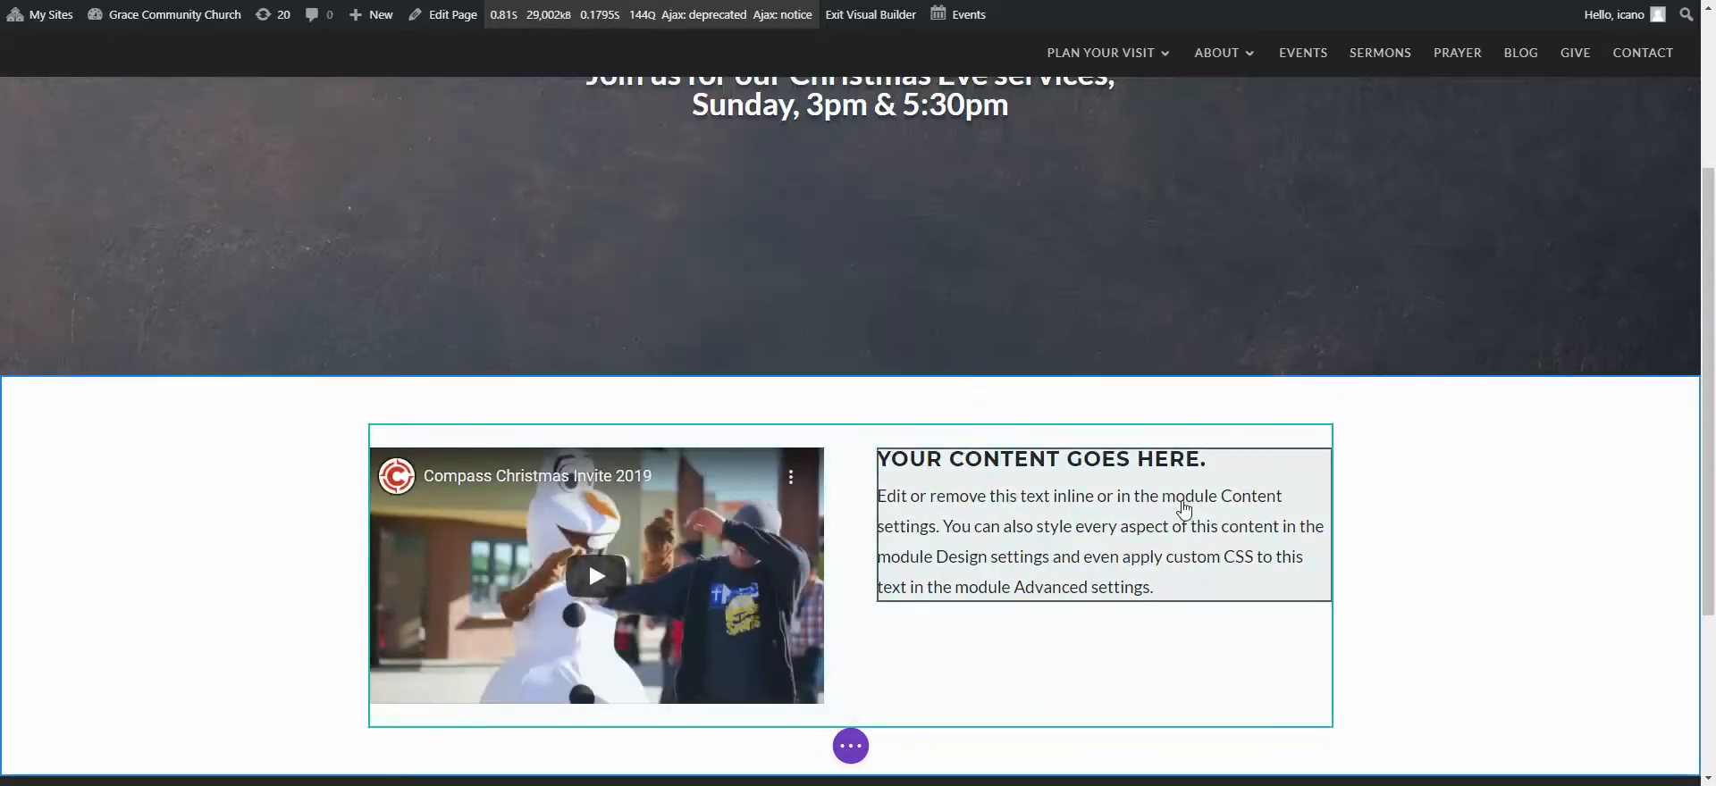
- Replace the placeholder heading beside the video with "EVERYONE NEEDS TO CONNECT" directly on the page
click(1206, 473)
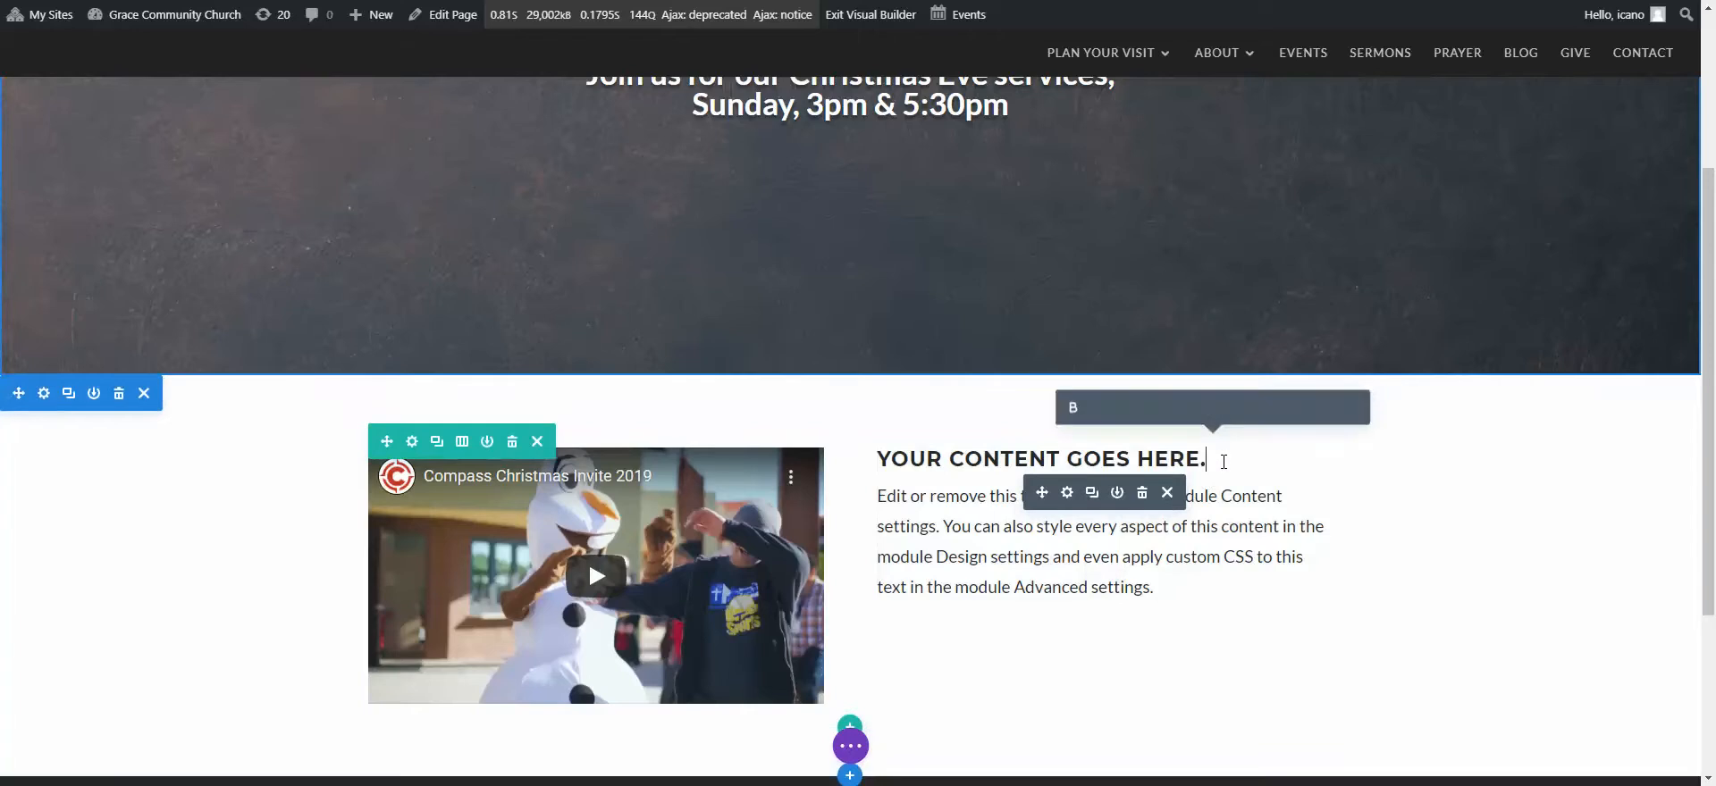
drag(1212, 458, 862, 475)
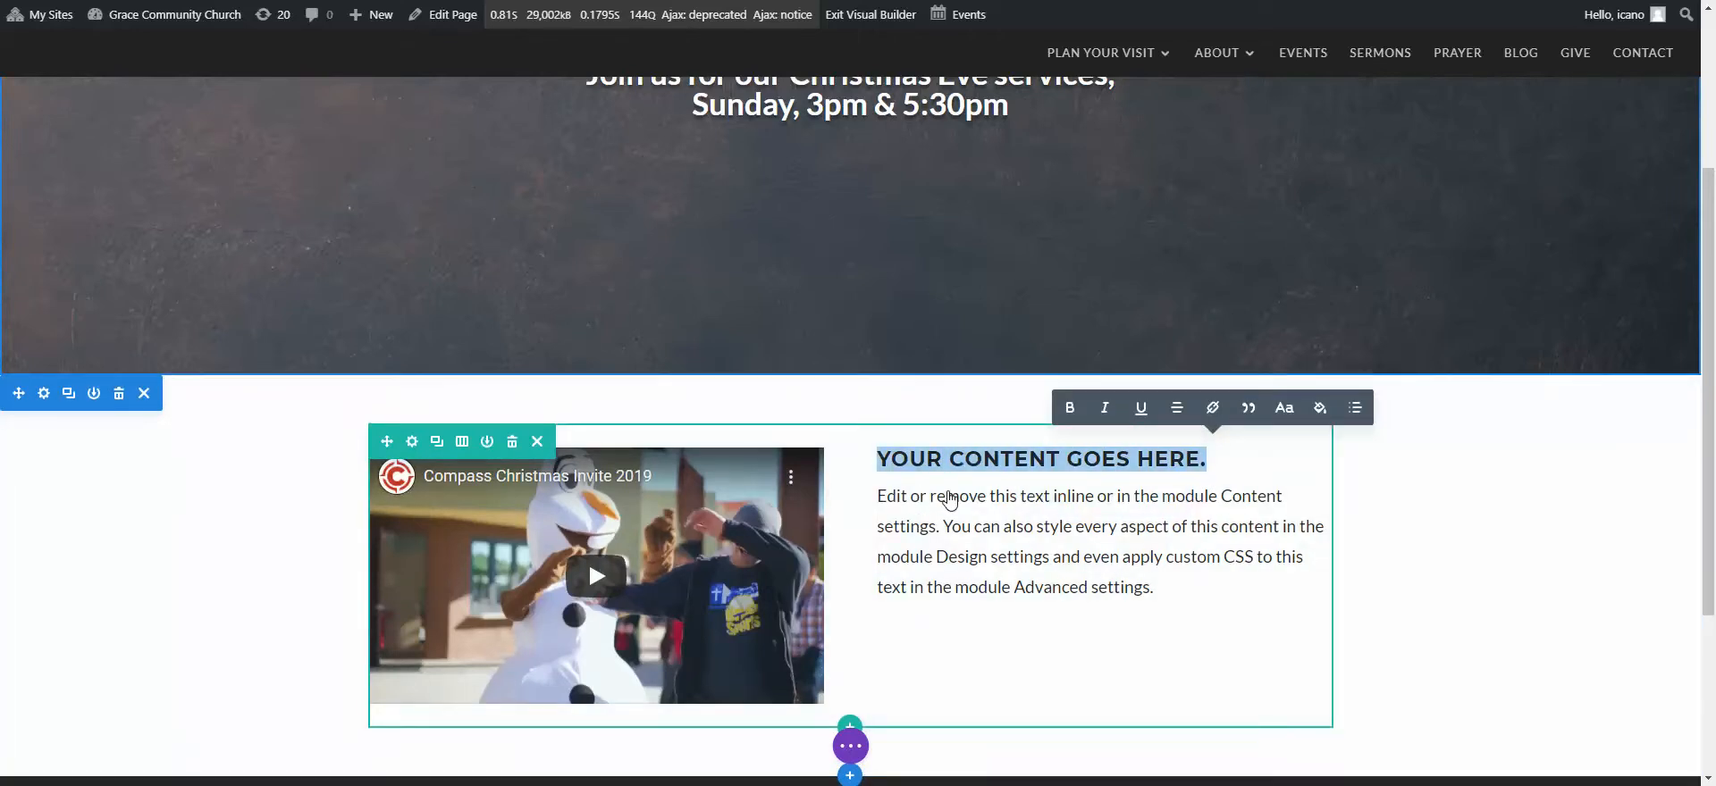
text(EVER)
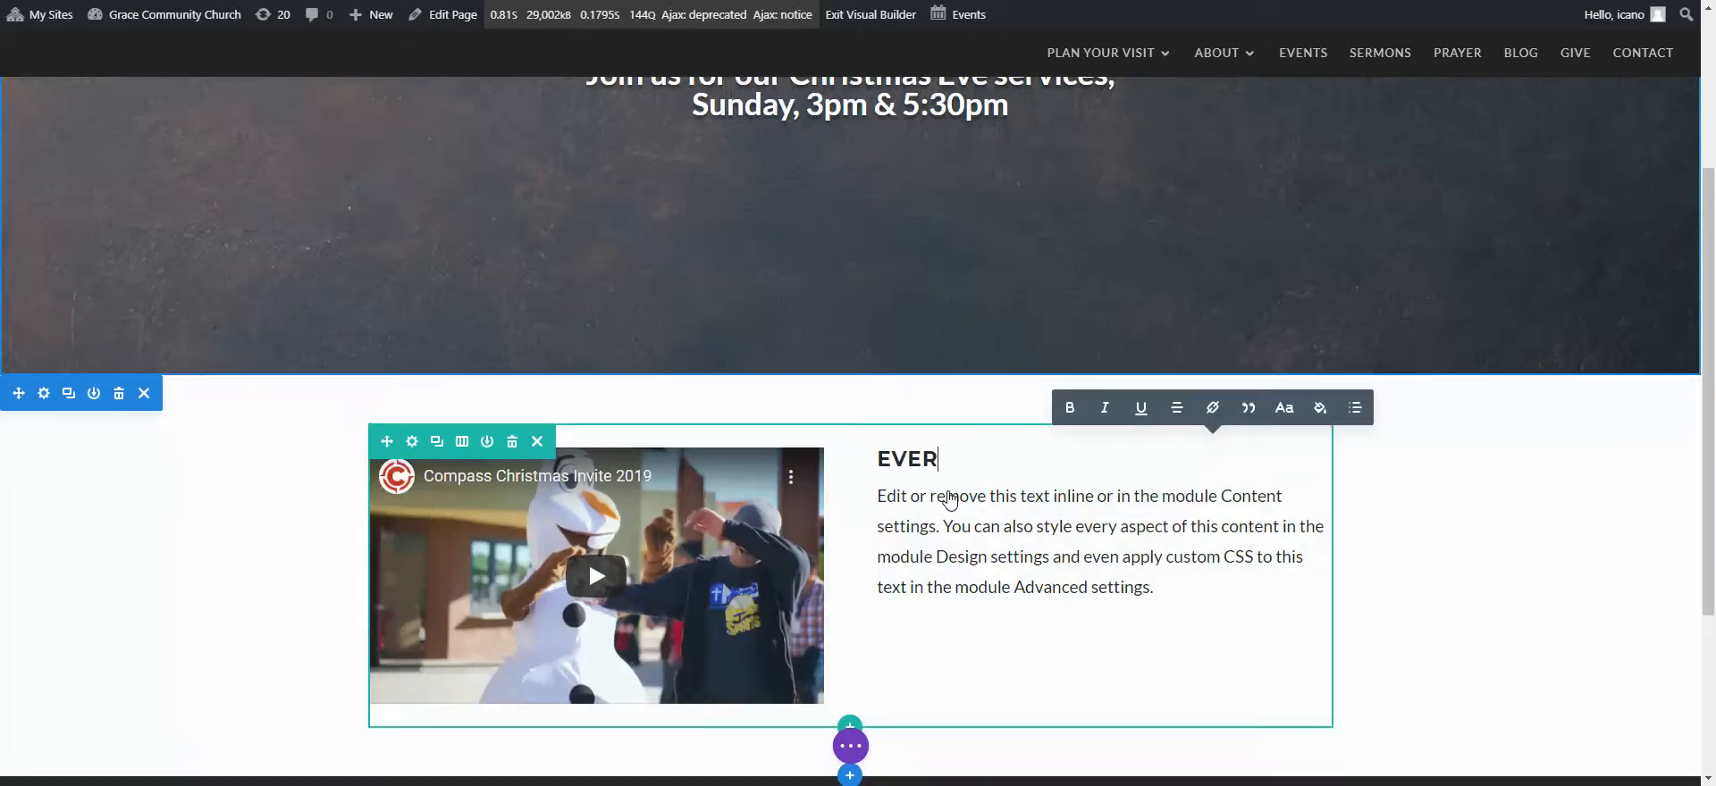
text(YONE NEEDS TO )
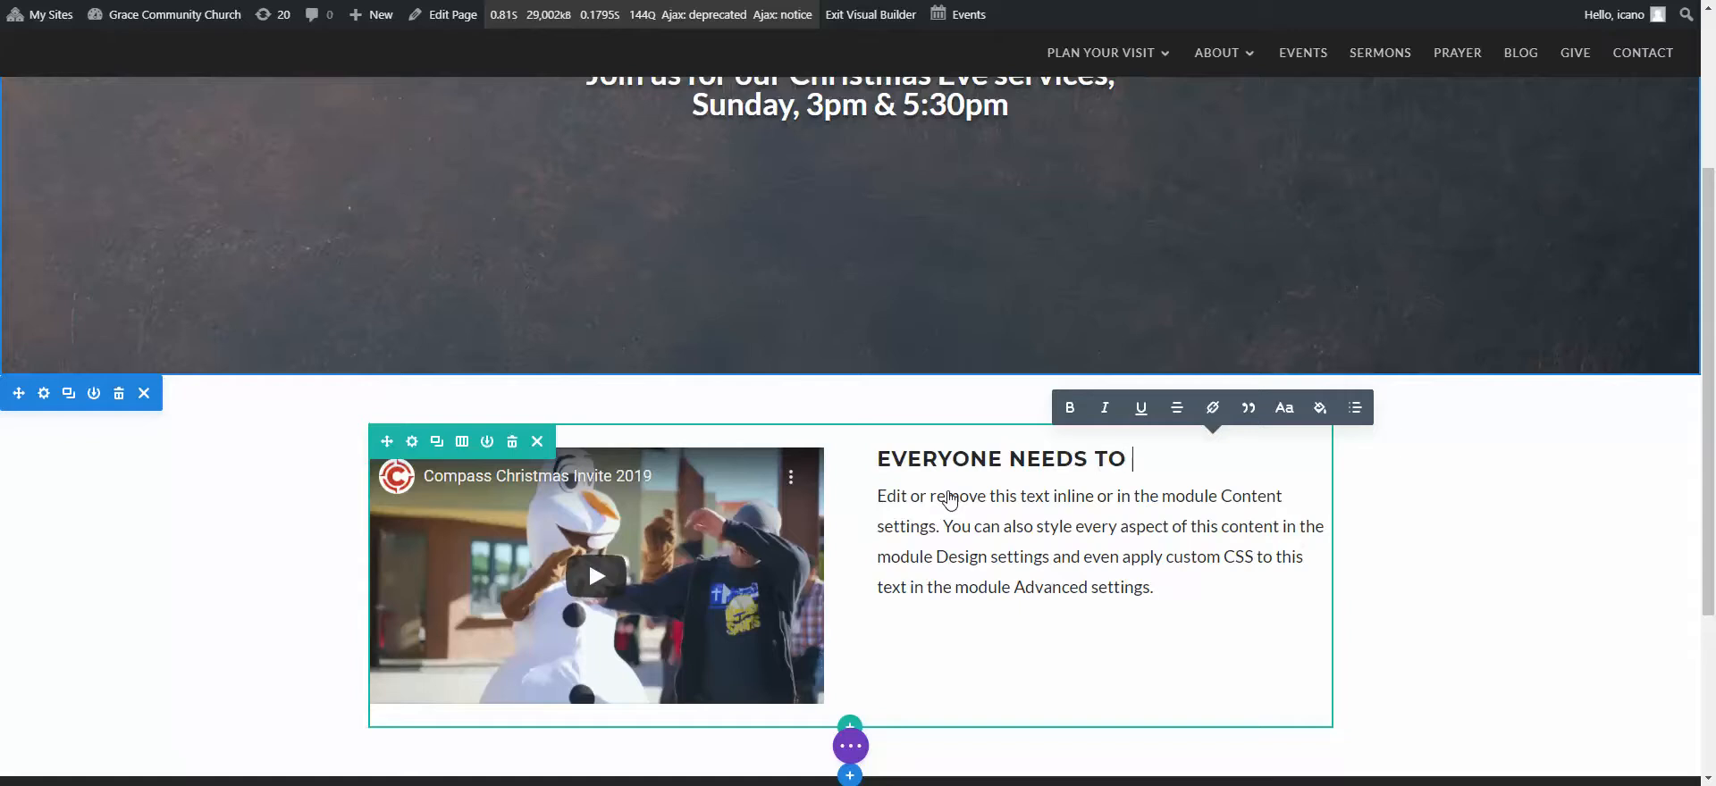
text(CONNECT)
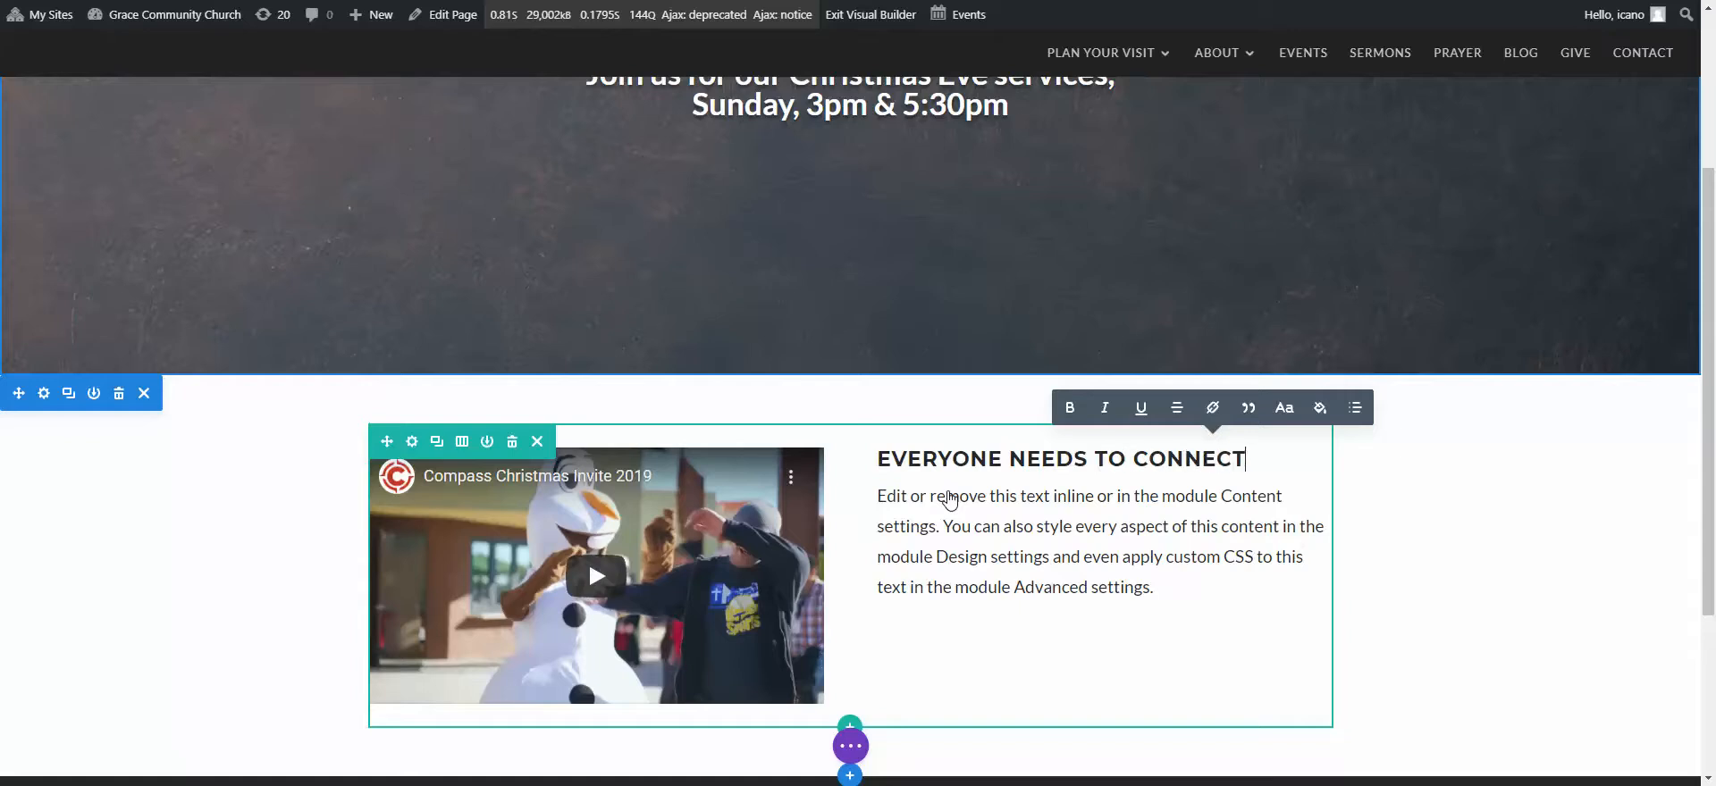
- Replace the placeholder body text under the heading with "Let's face it. This year has been difficult for many people."
drag(1154, 587, 874, 494)
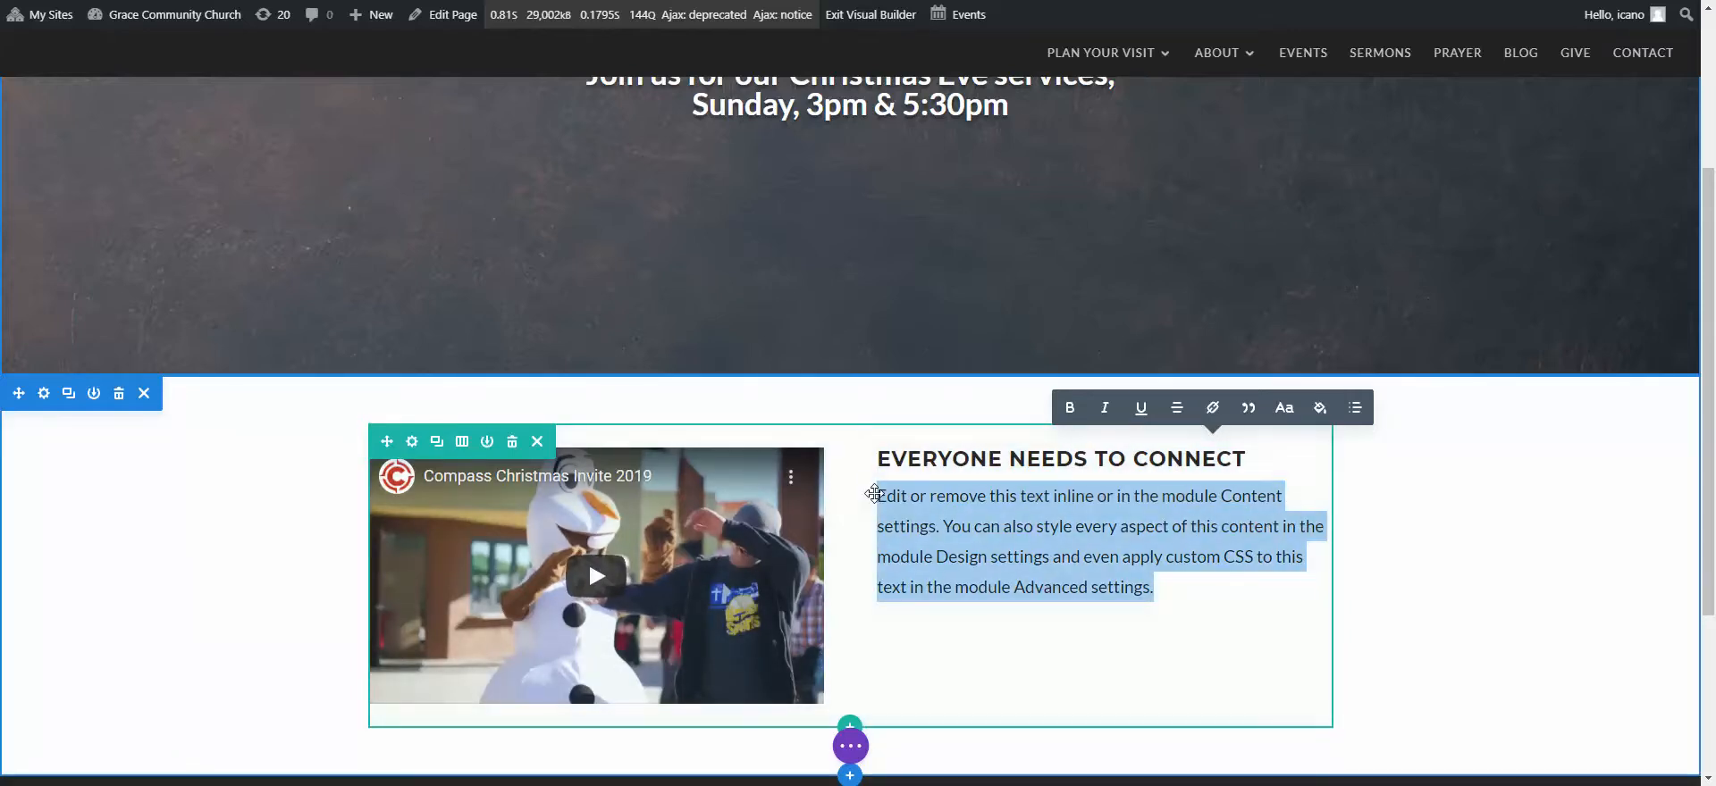
text(et's f)
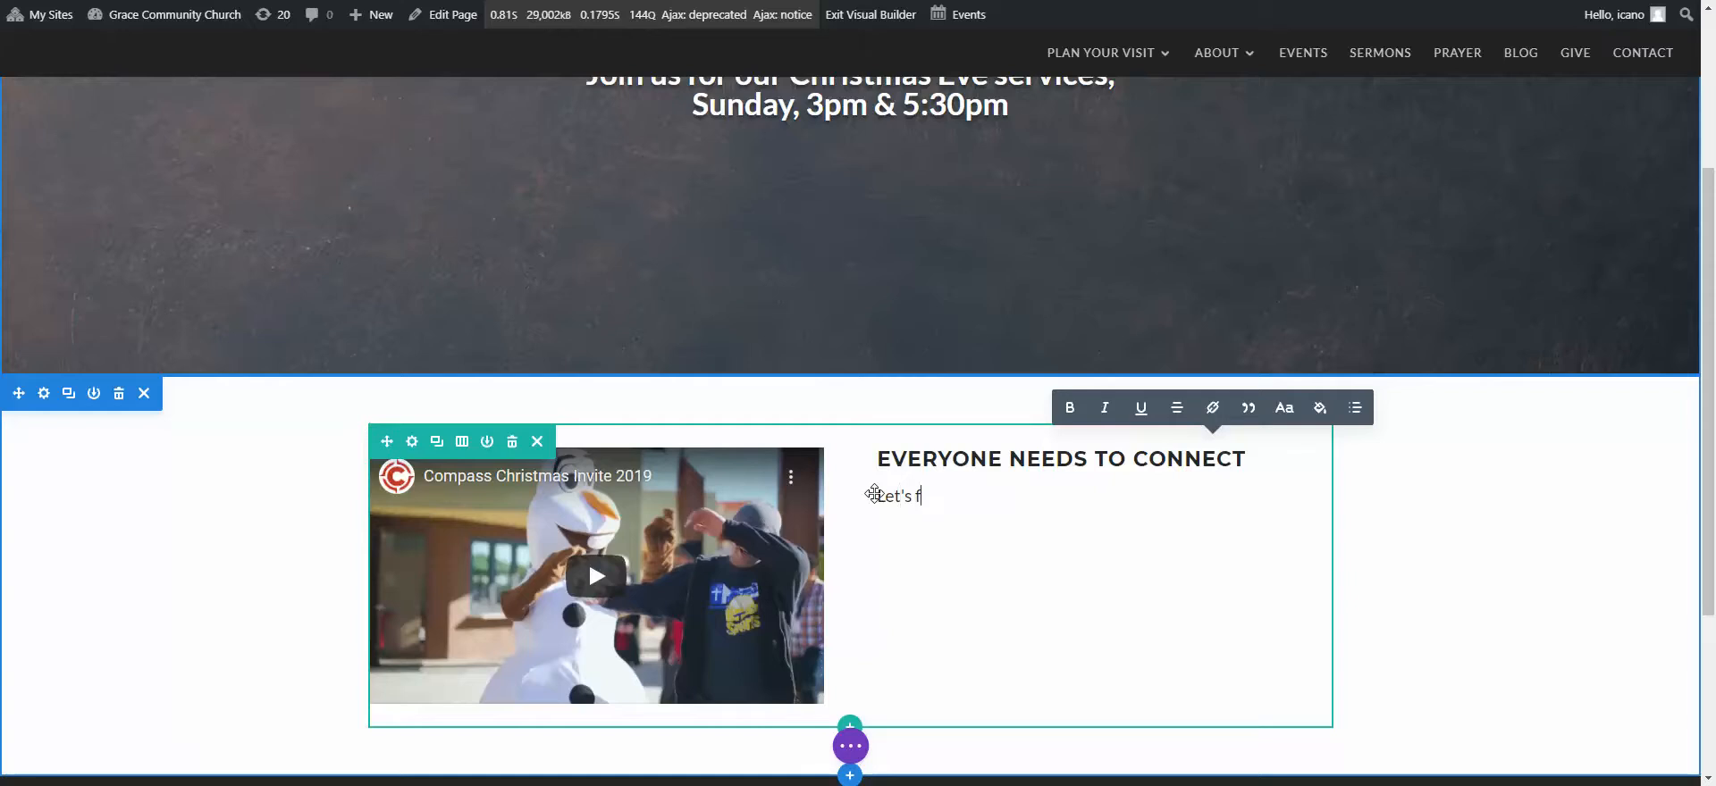
text(ace it. This yeat)
key(BackSpace)
key(BackSpace)
key(BackSpace)
text(ear has)
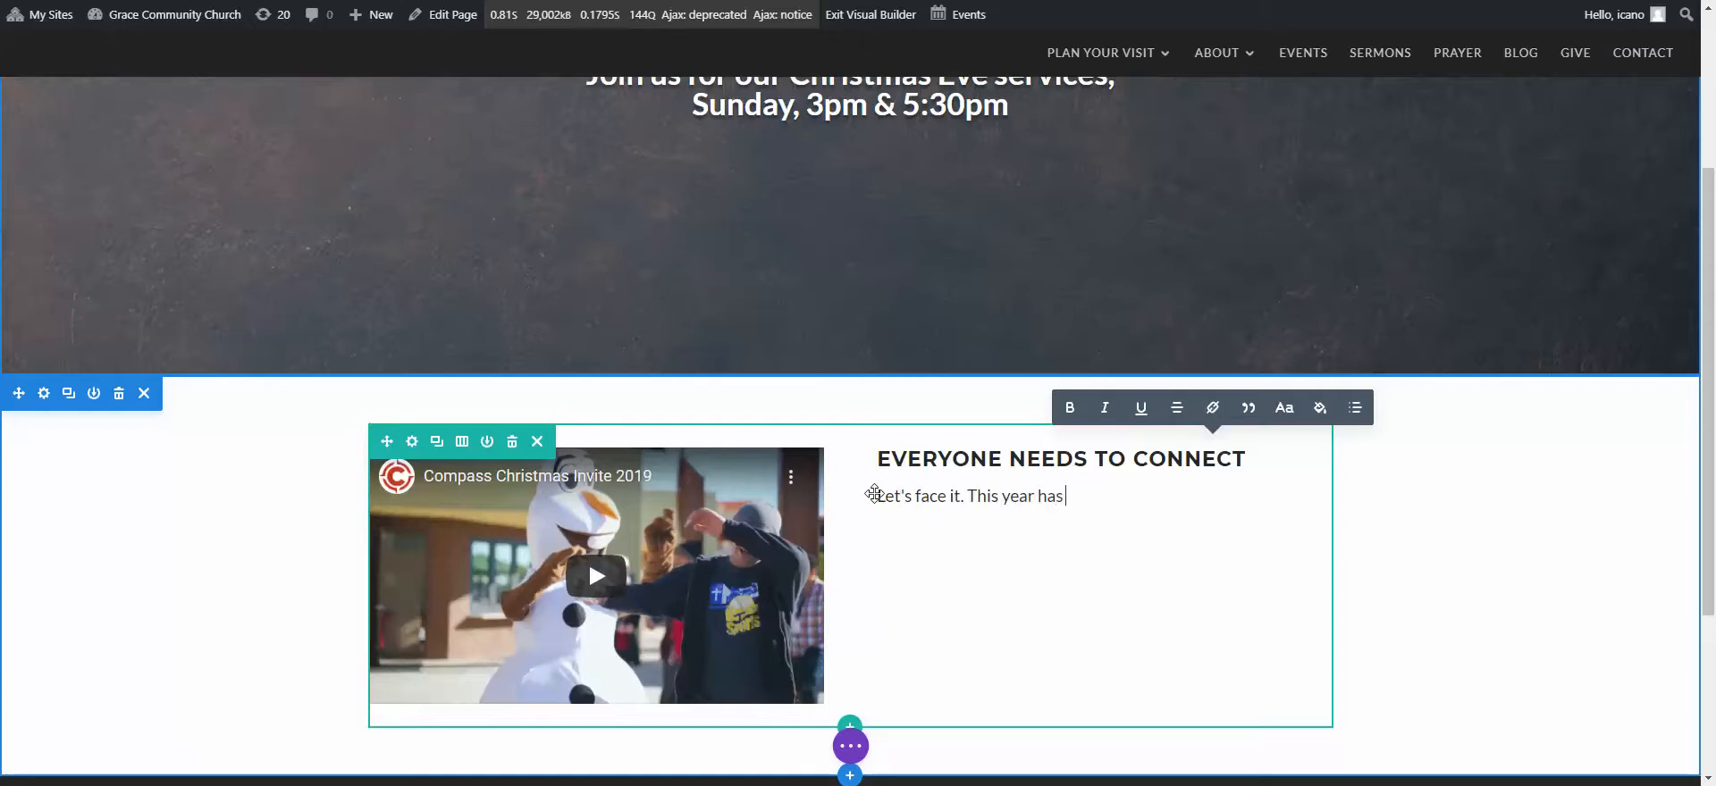
text( been difficult for many people.)
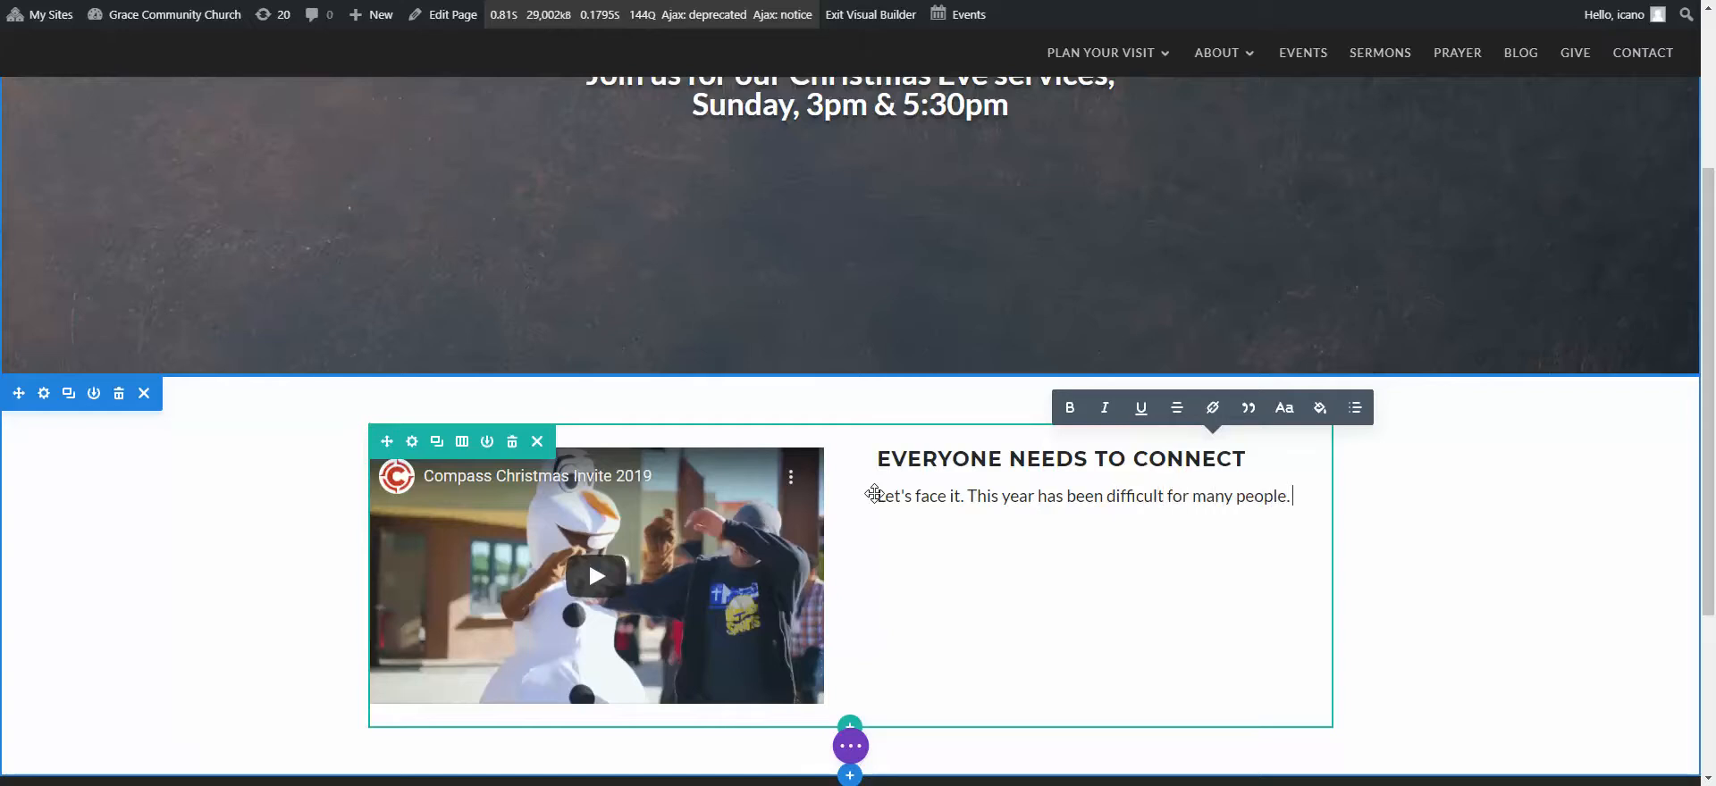
- Continue the paragraph with "Some have experienced challenges due to employment issues, health concerns or even the loss of a loved one."
text( Some have ep)
text(perienced c)
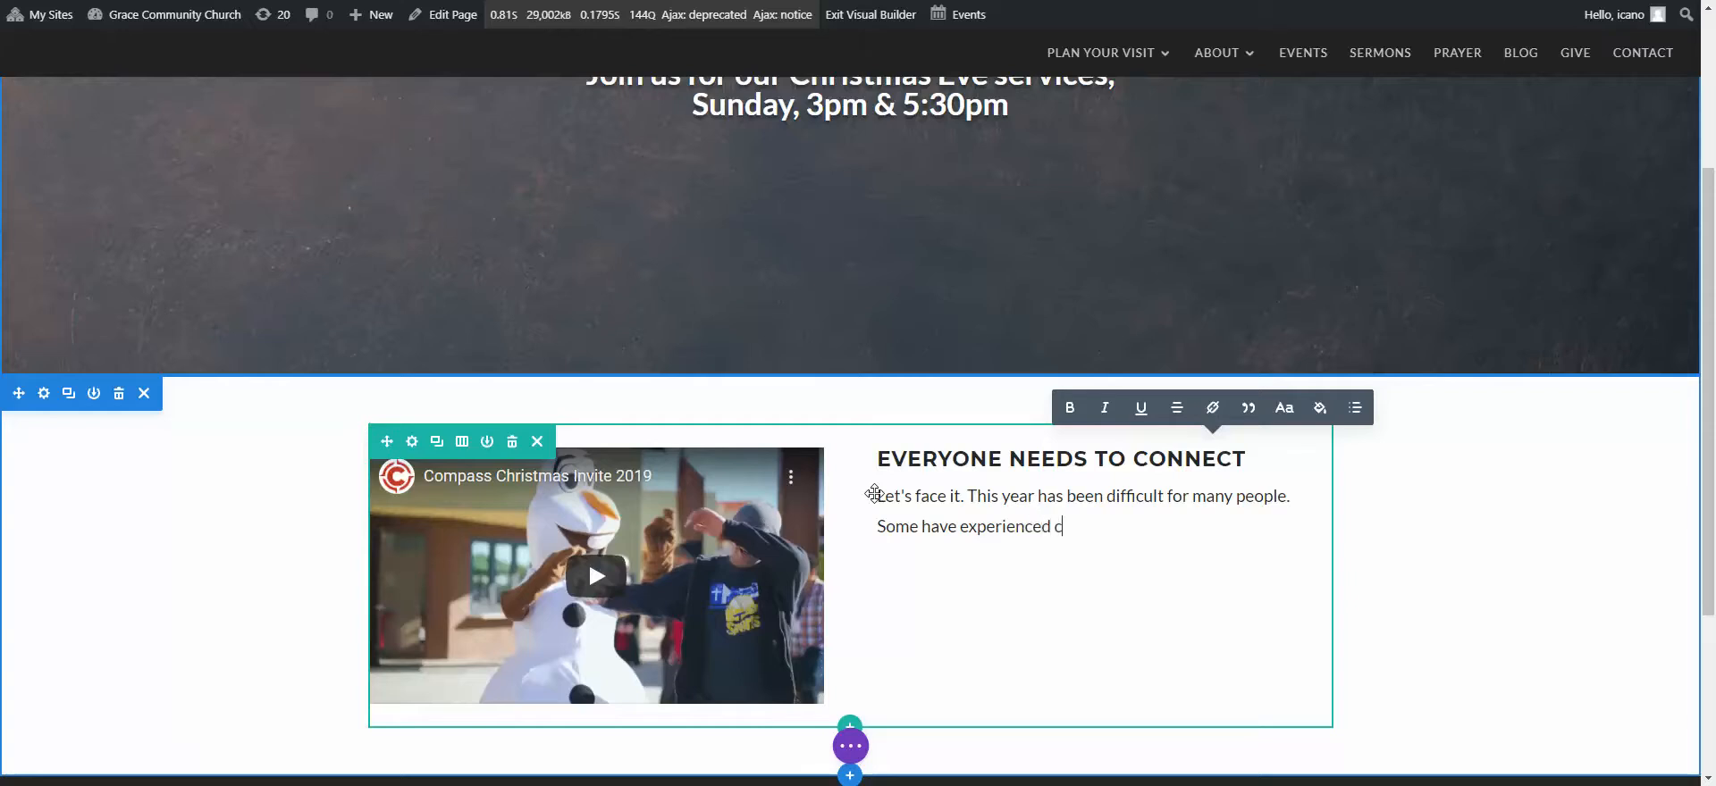
text(hallenges due to em)
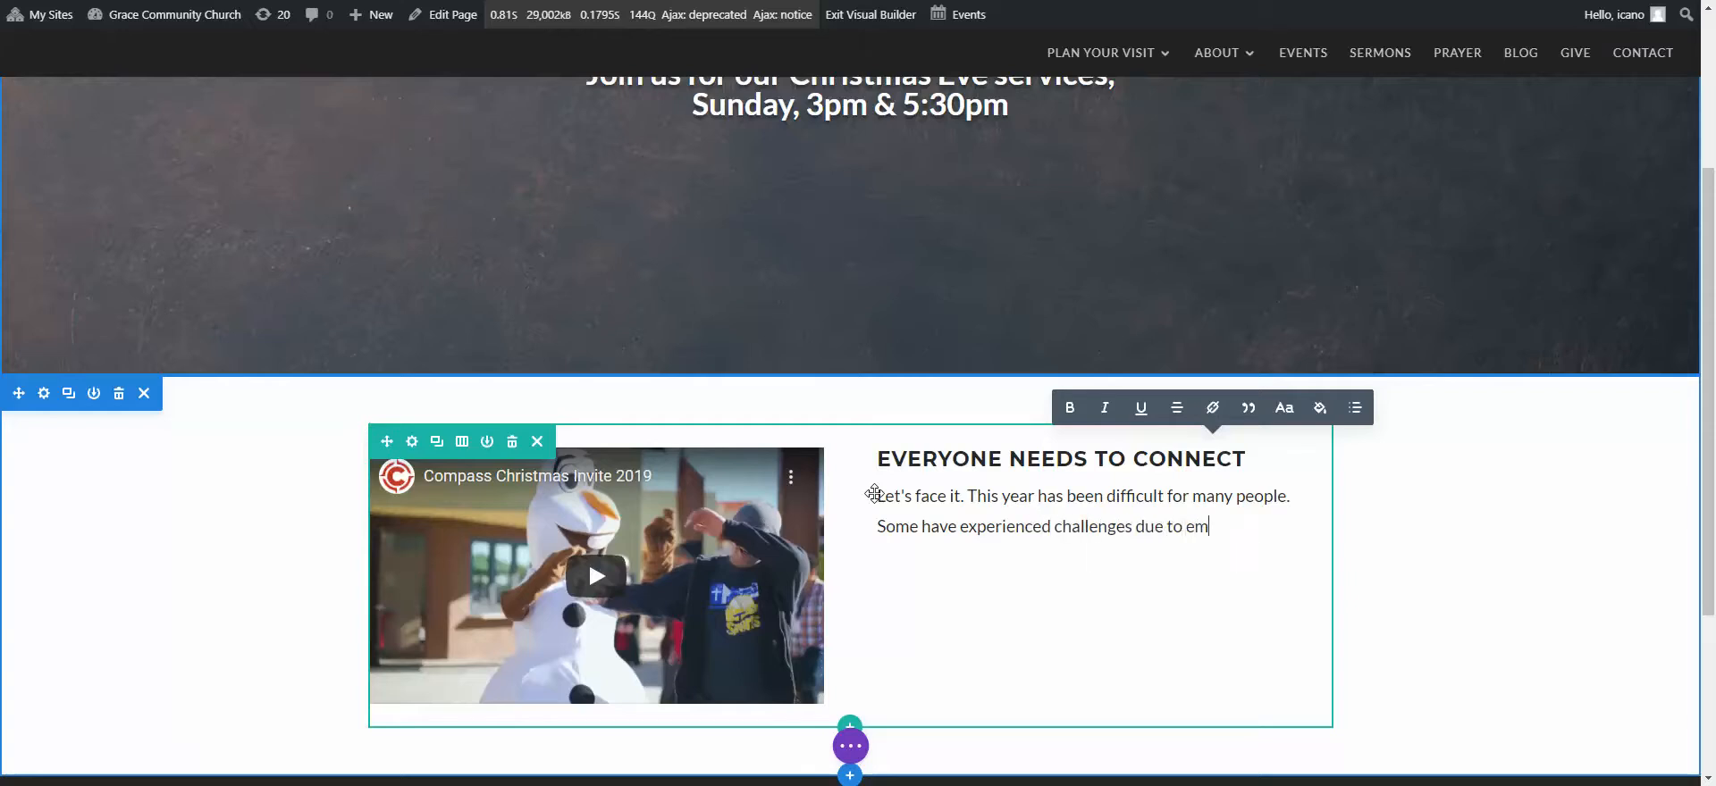
text(ployment issues, h)
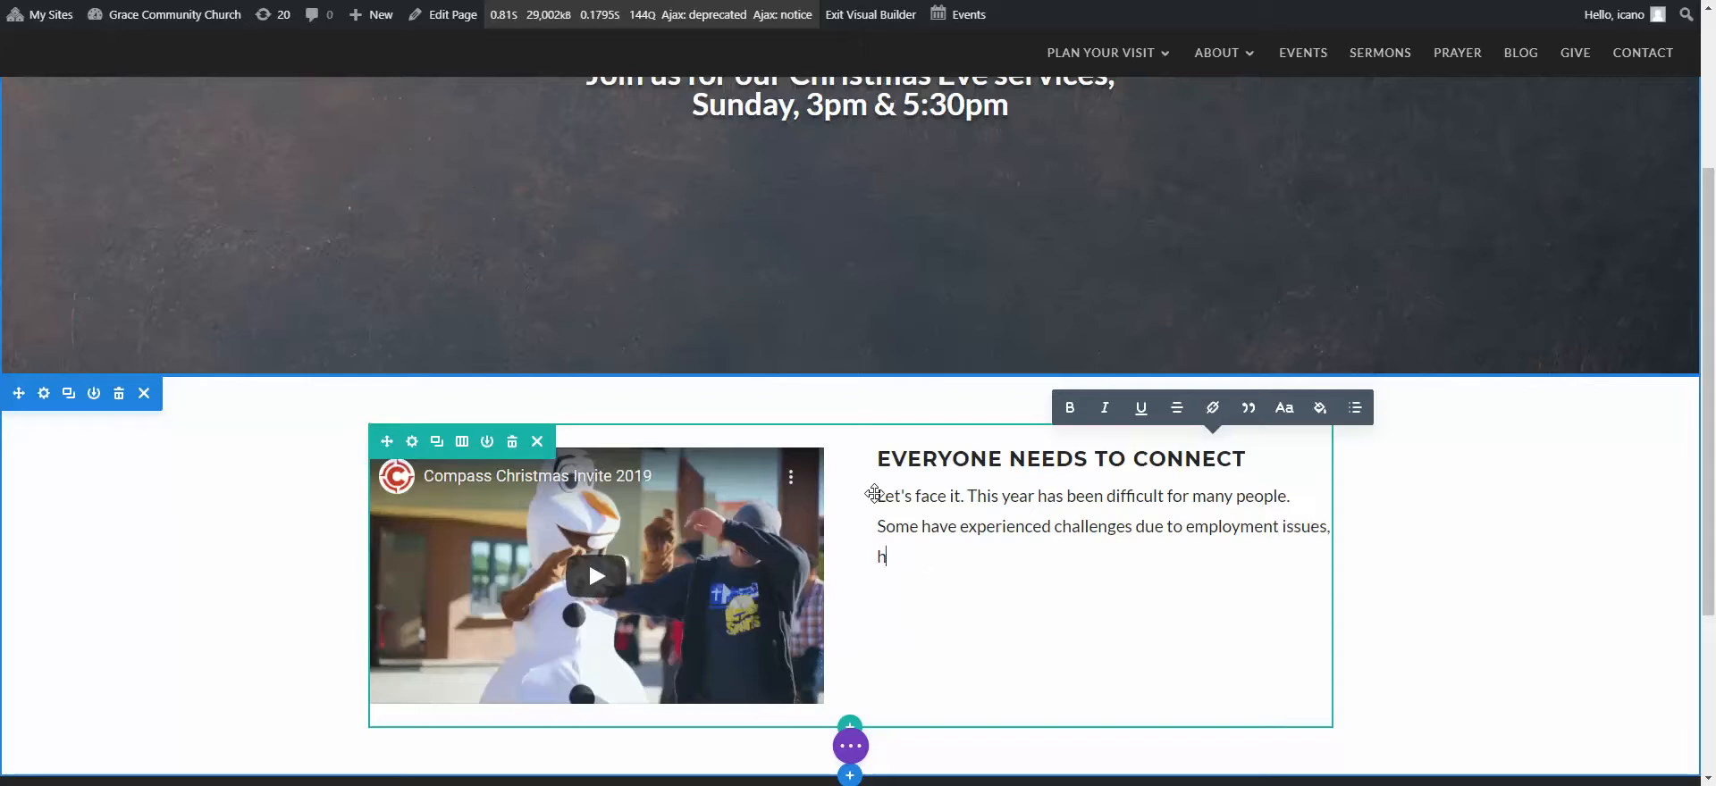
text(ealth concerns or ev)
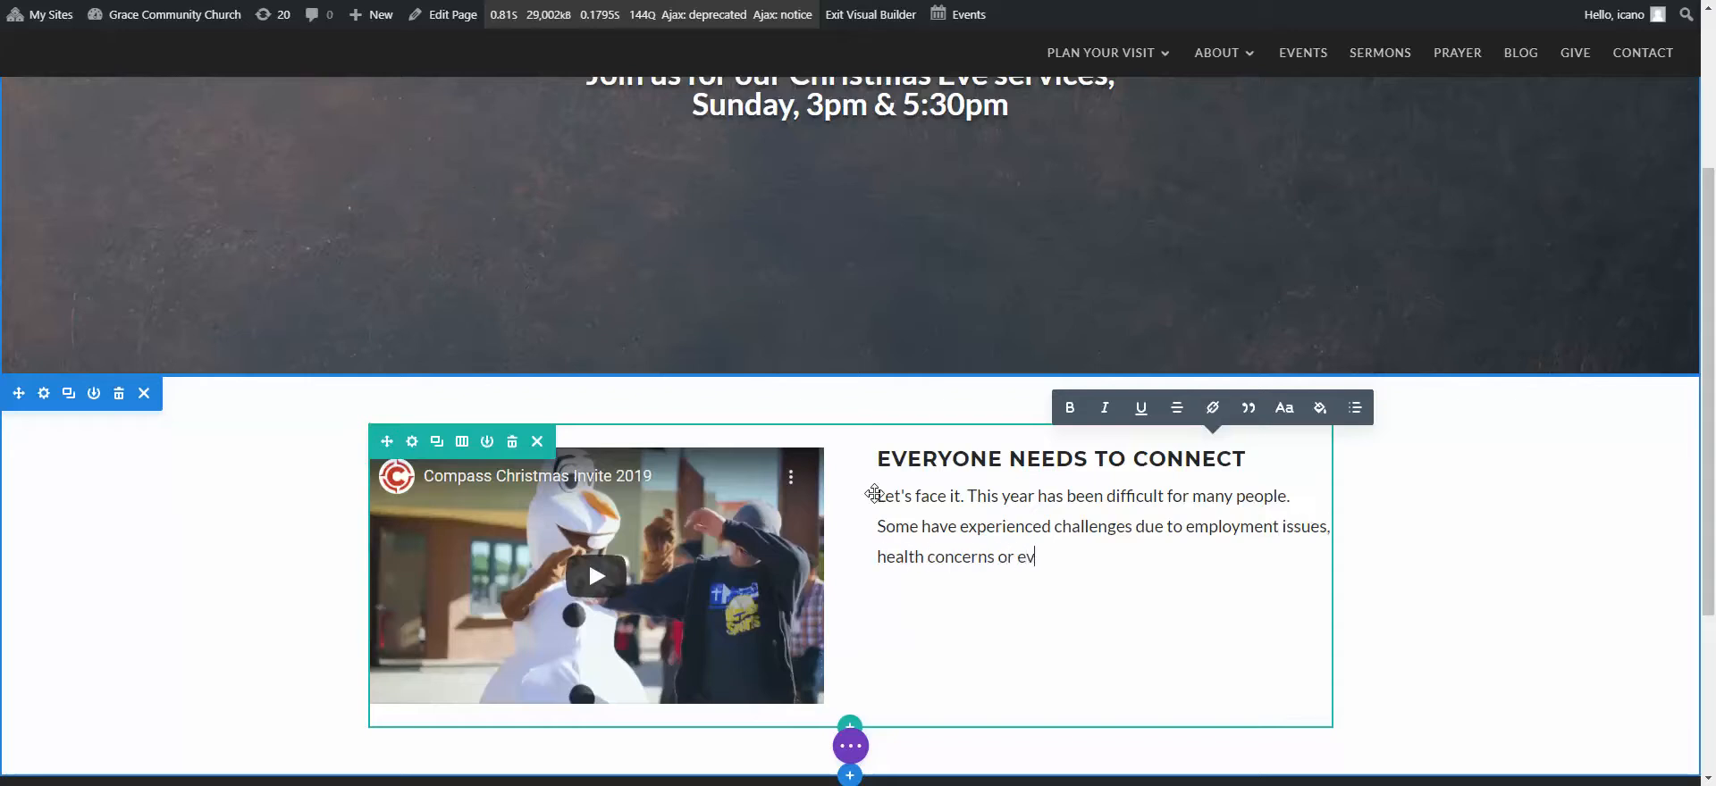
text(en the loss of a loved on)
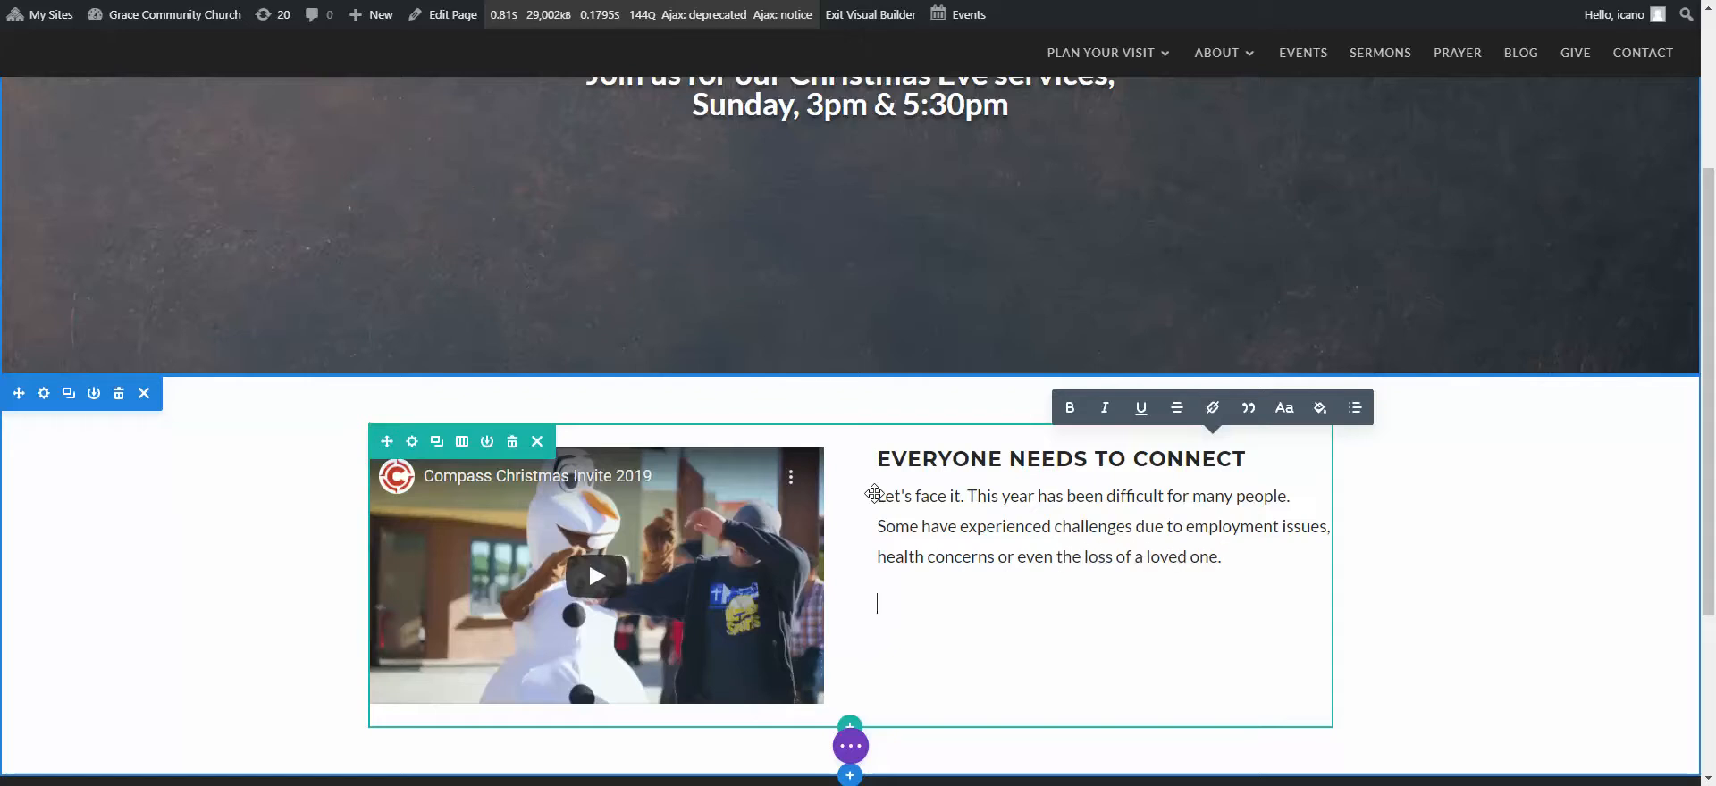
text(e.)
- Add a second paragraph: "Wherever you find yourself this Christmas season, don't go through it alone. Join us as we celebrate the peace and joy of Jesus."
key(Return)
text(Wherecver)
key(BackSpace)
key(BackSpace)
text(ver you find y)
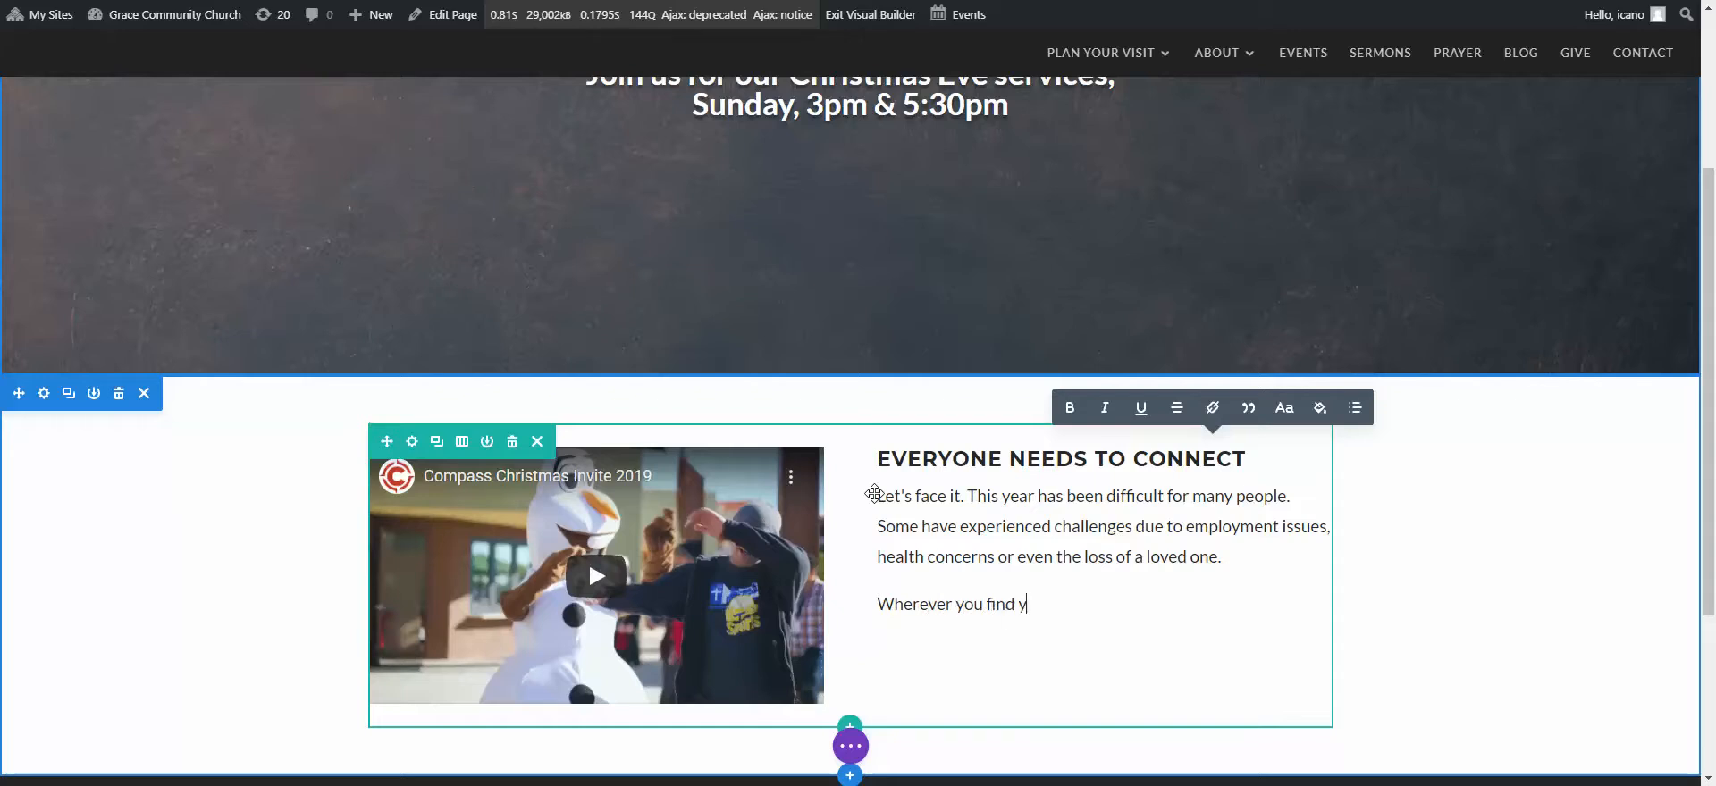
text(ourself this Christm)
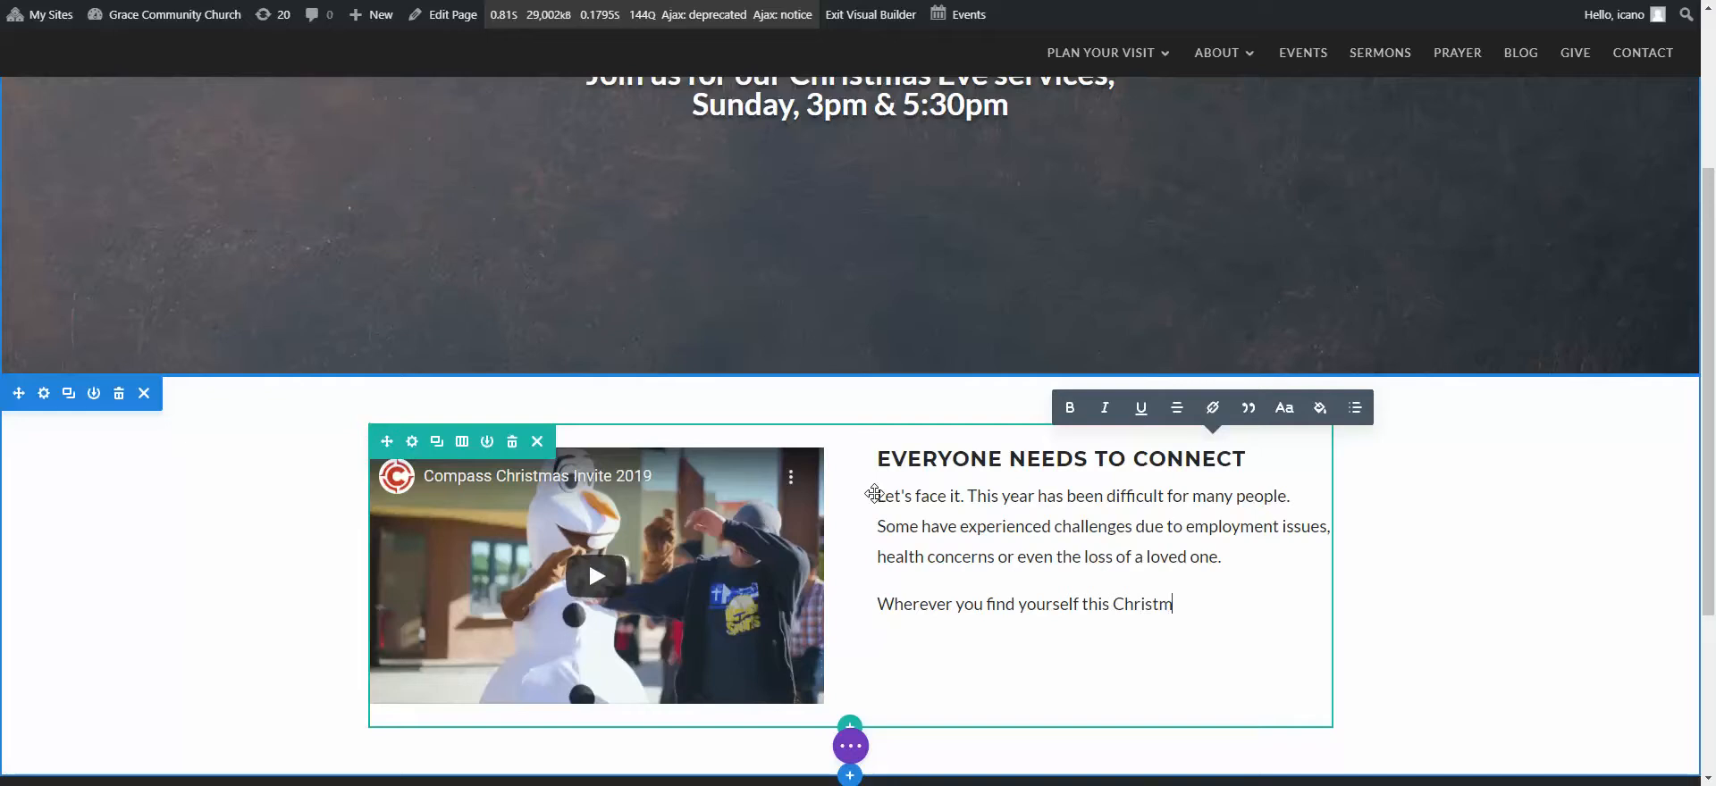
text(as season, don't go through)
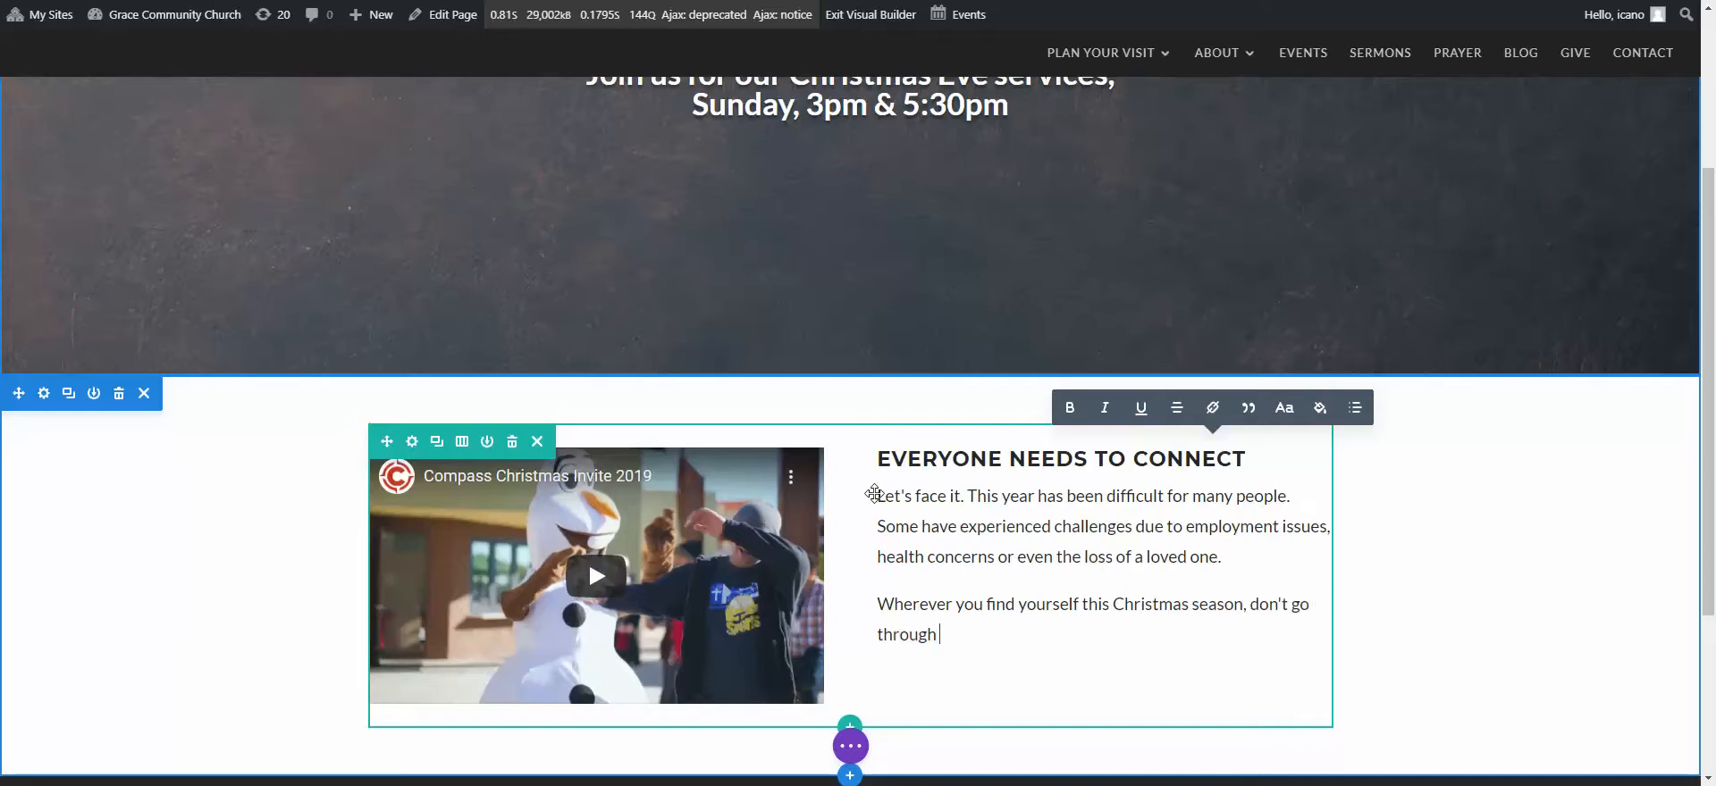
text( it alone. Join us as we celebra)
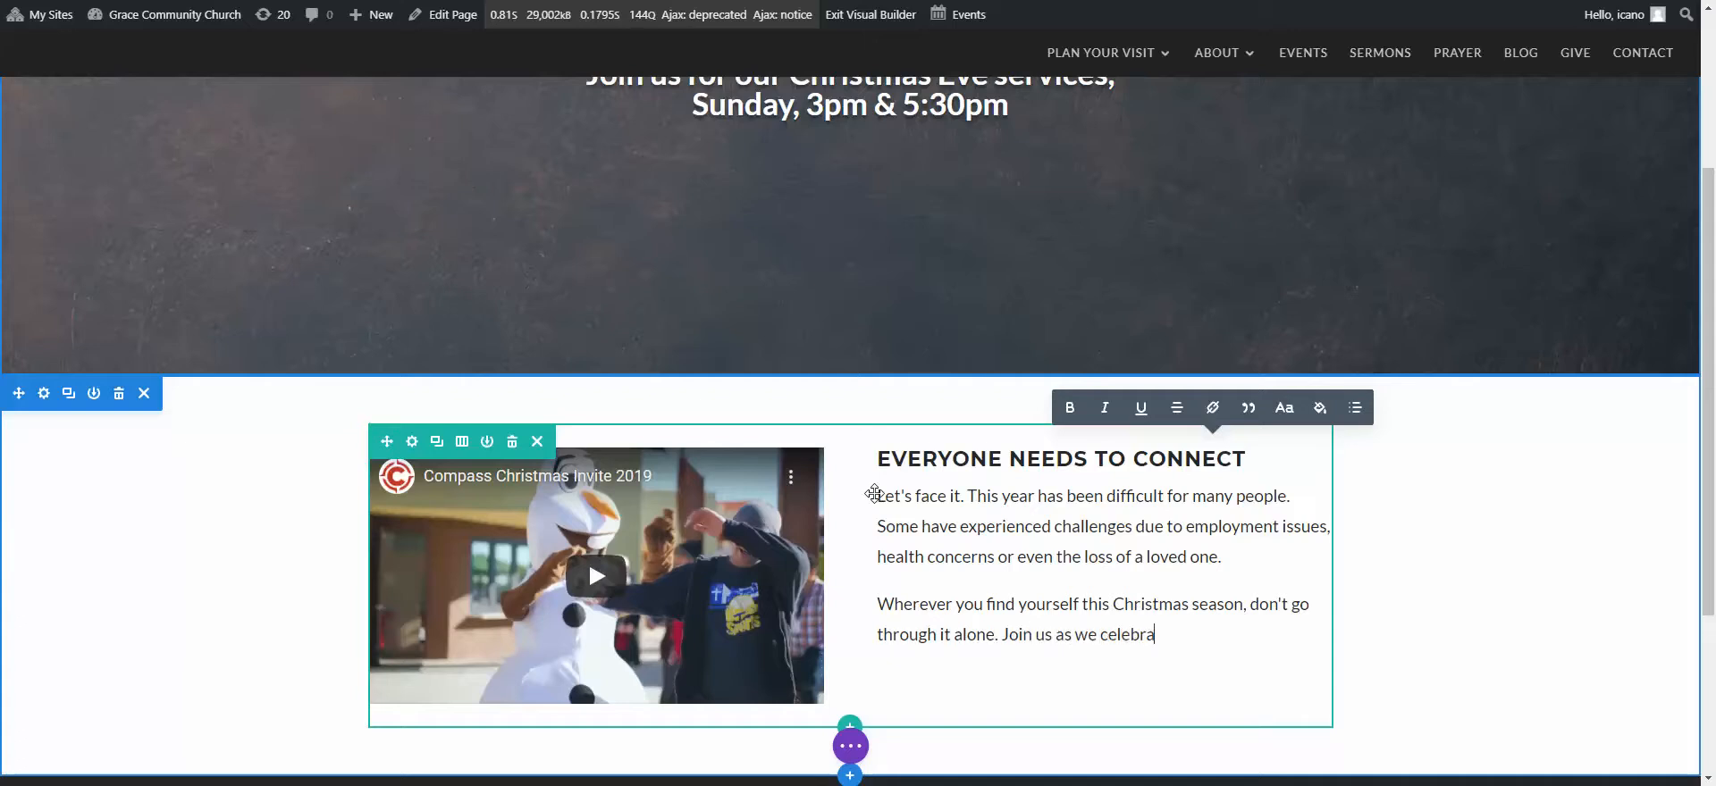
text(te the peace )
text(and)
text( joy of Jesus.)
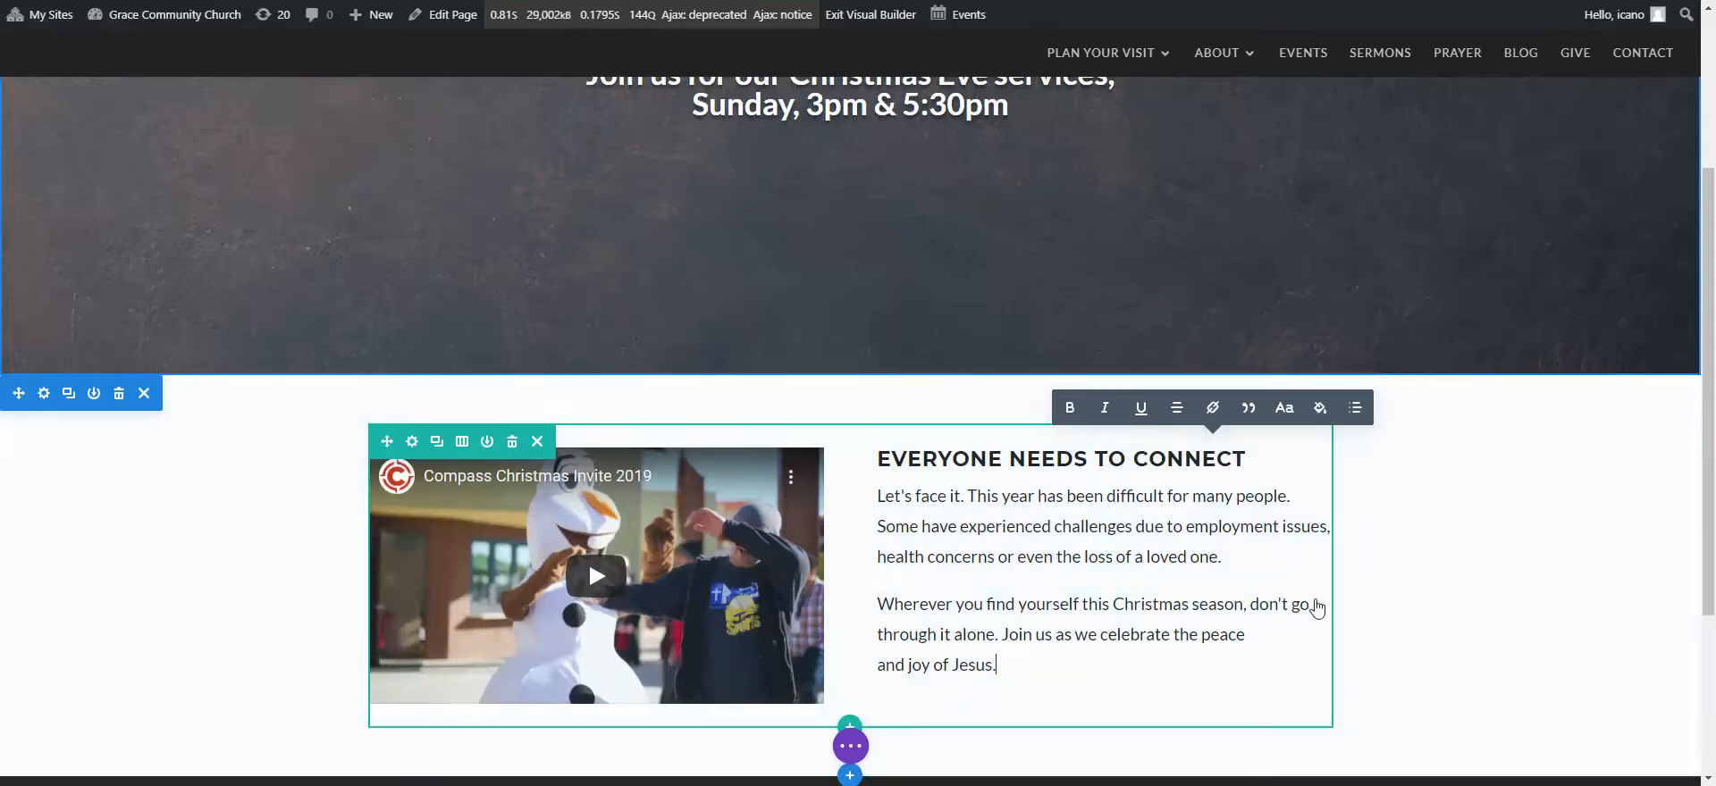
scroll(1386, 644, down, 1)
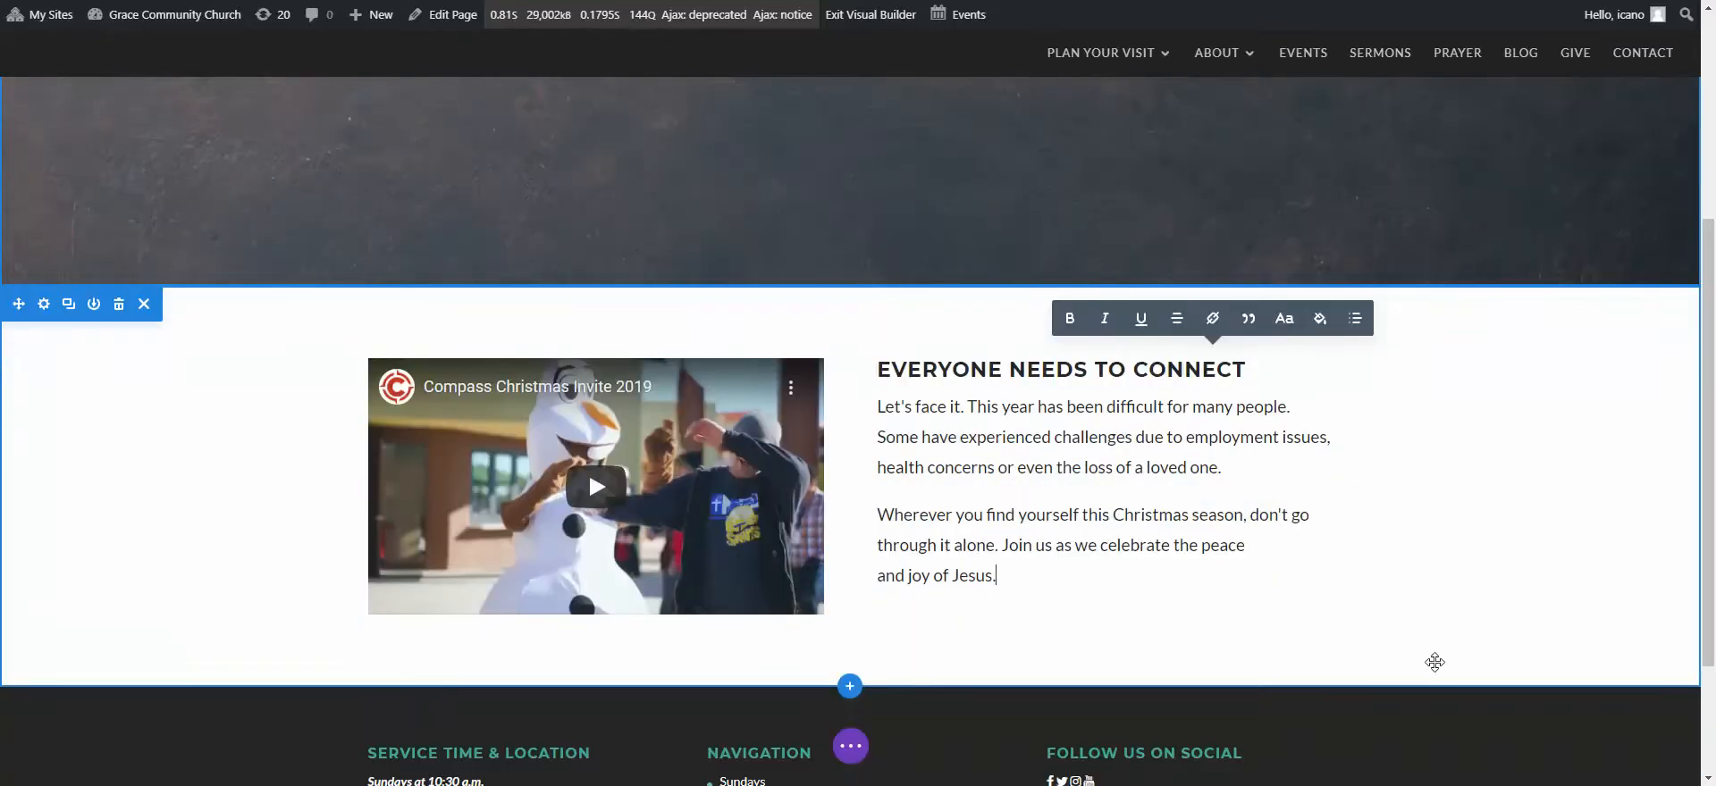
click(761, 1)
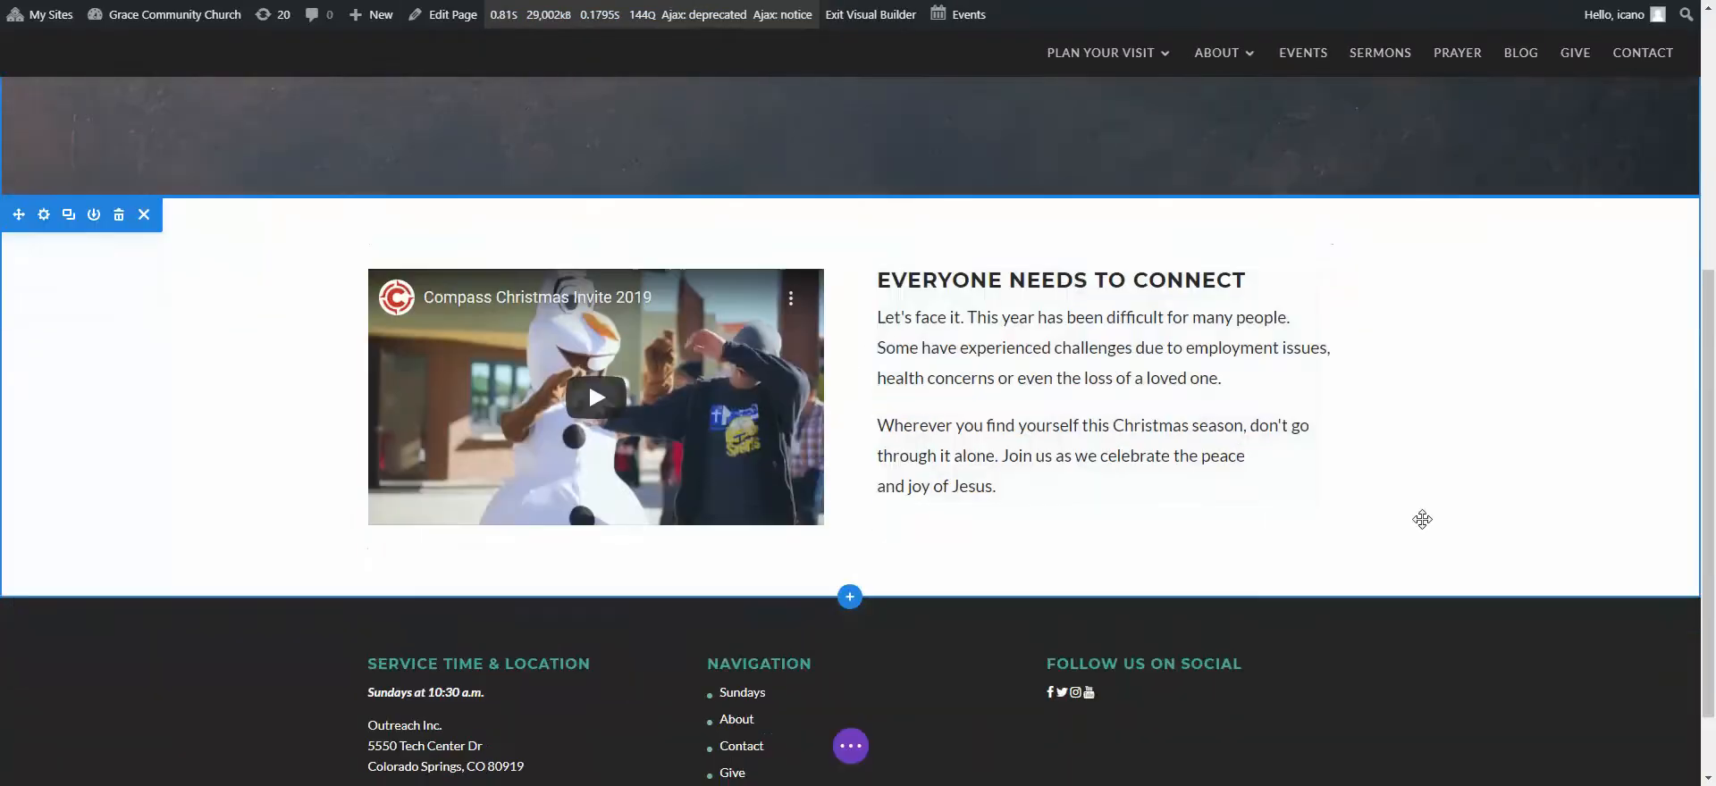
- Enlarge the bottom padding of the video-and-text section and increase its top padding to about 75px directly on the page
ctrl+click(1447, 529)
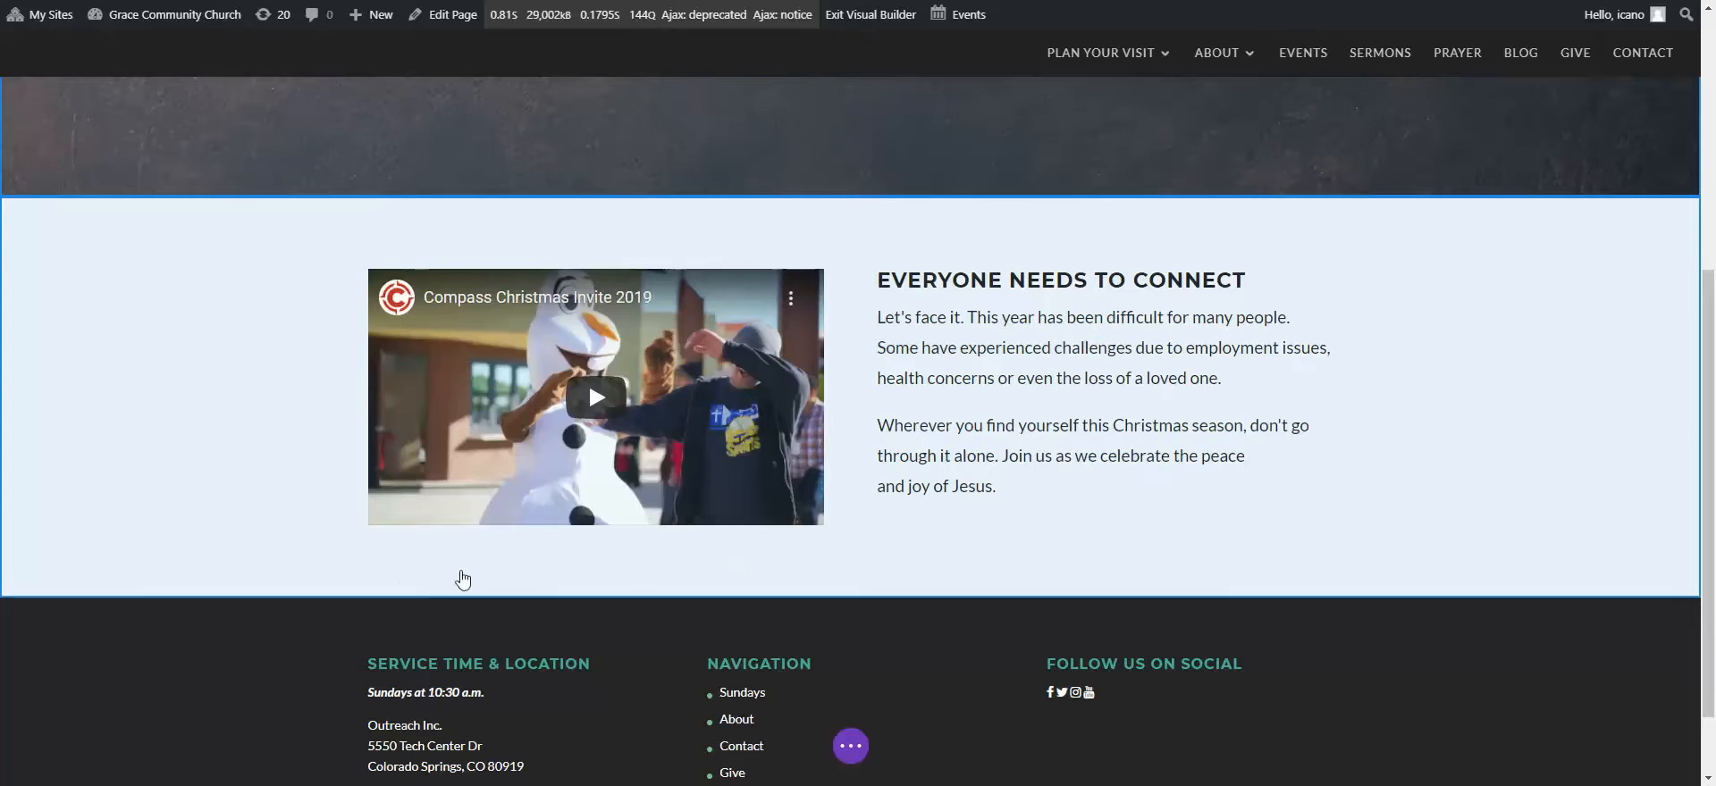
click(949, 570)
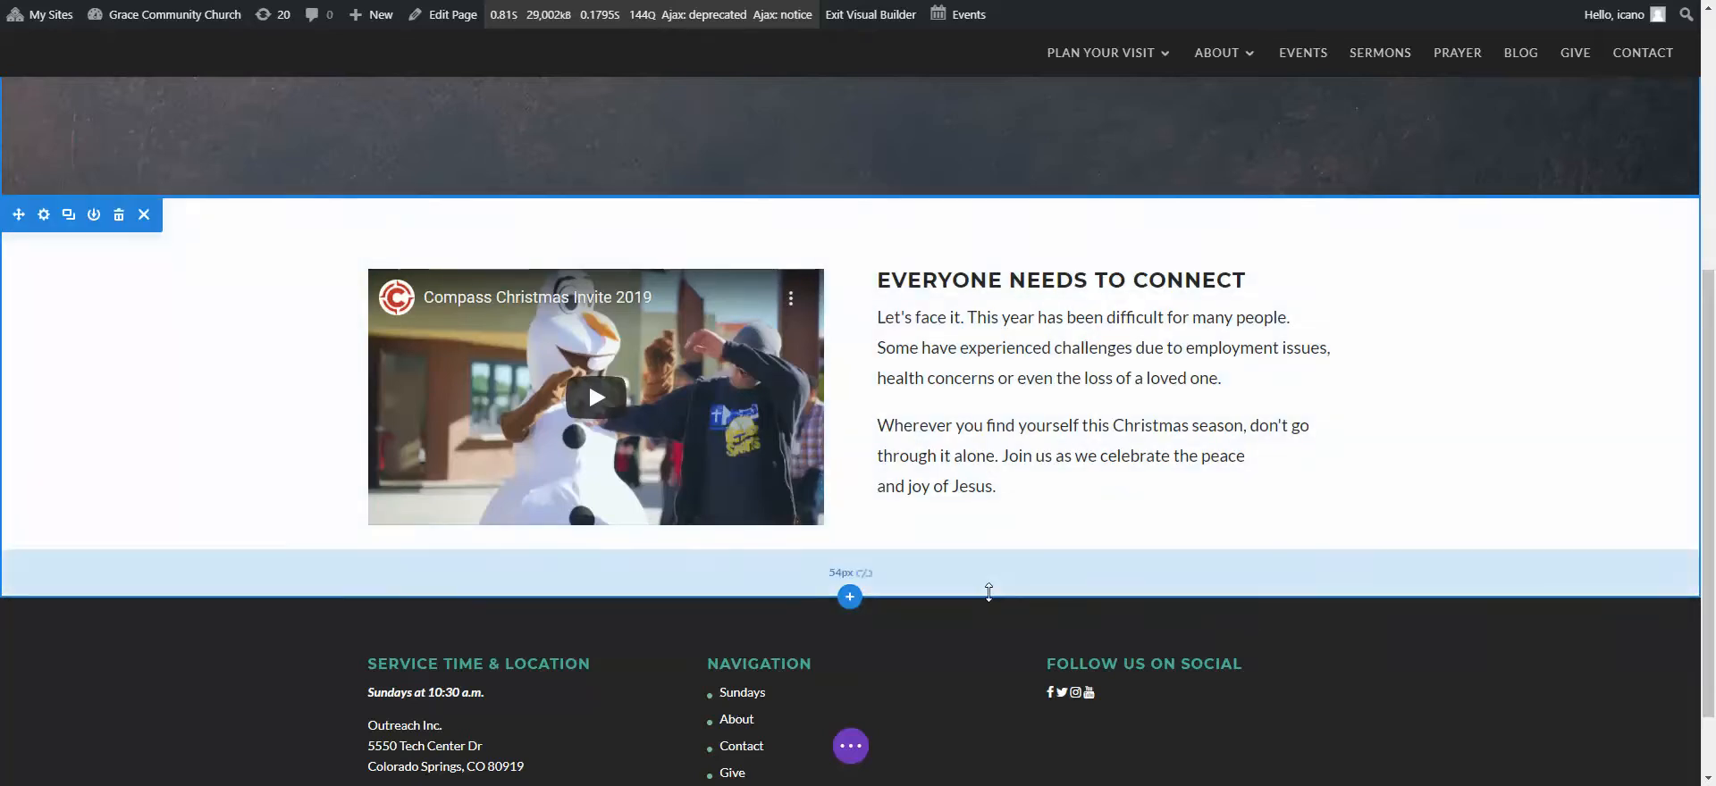
drag(988, 591, 990, 665)
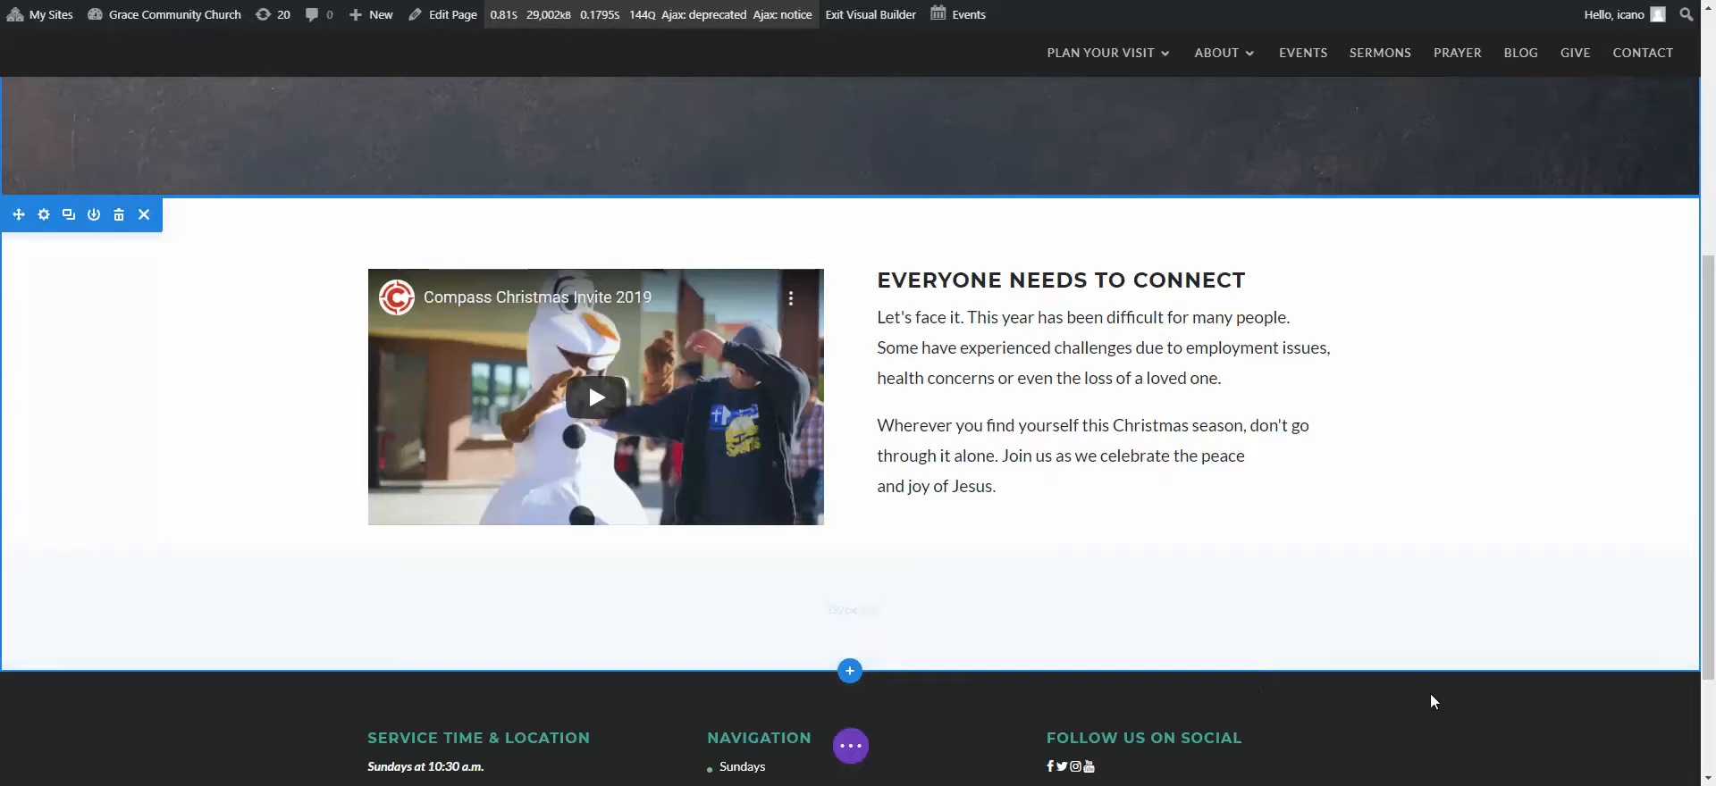
drag(1159, 658, 1156, 685)
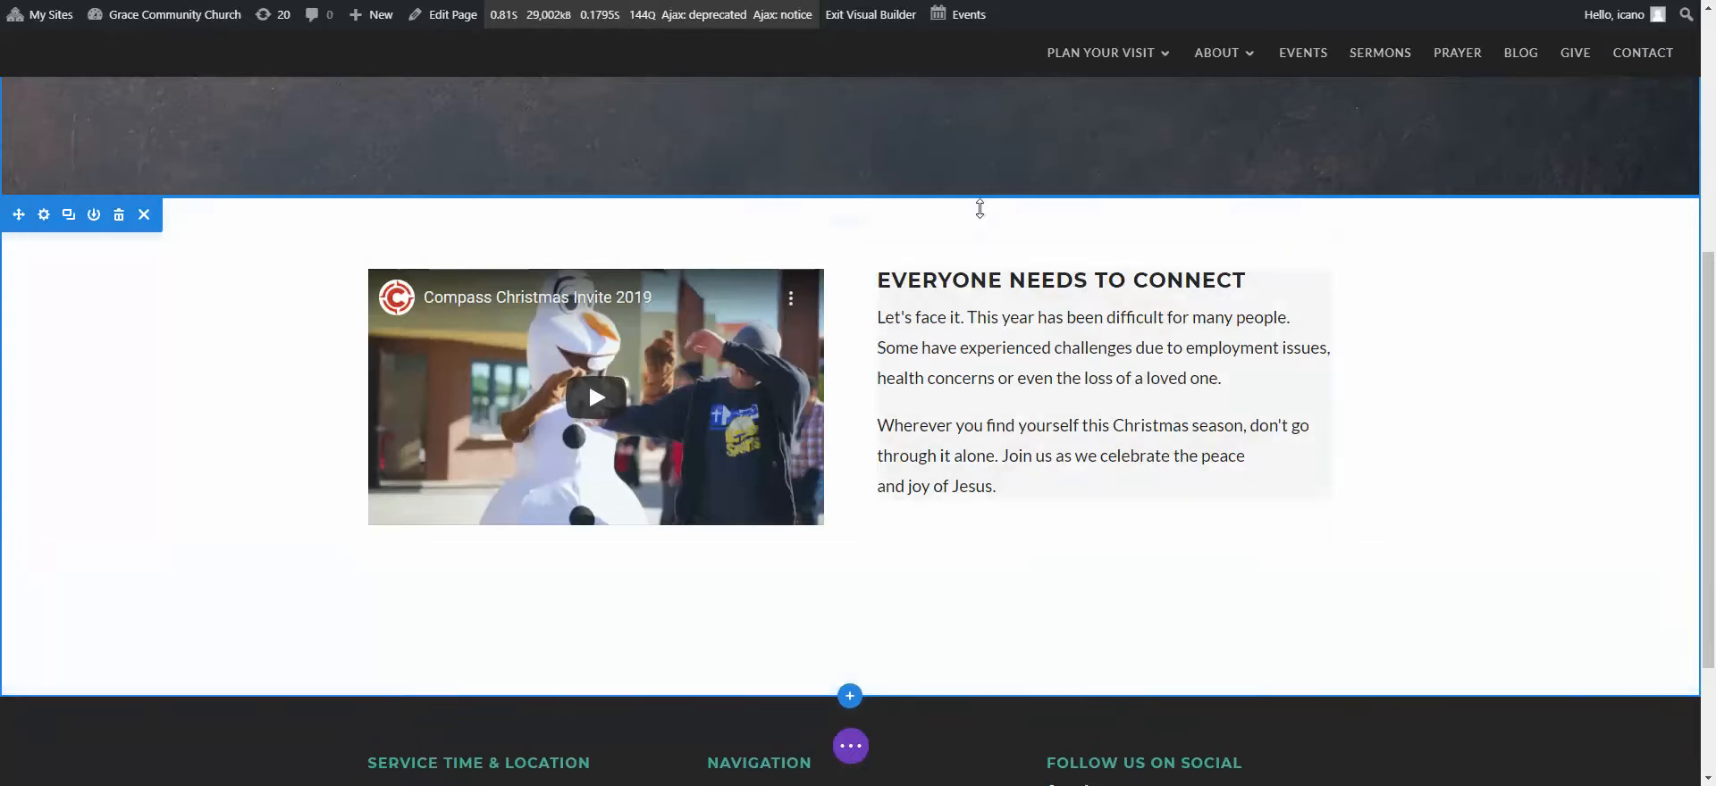
mouse_move(979, 209)
mouse_down()
mouse_move(980, 189)
mouse_move(981, 227)
mouse_up()
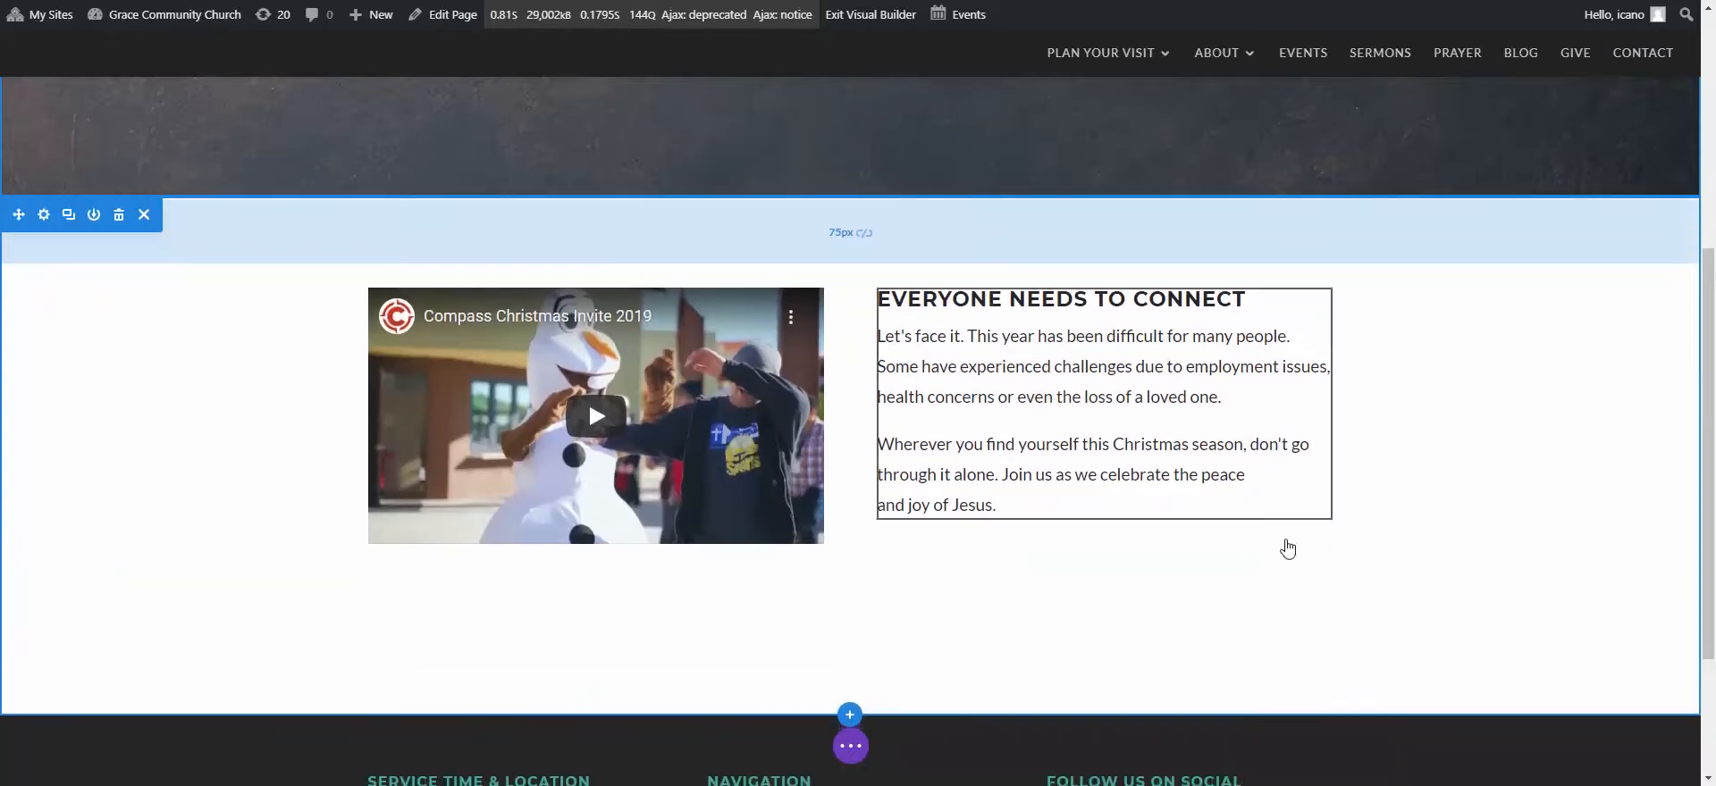
scroll(1383, 559, up, 5)
scroll(1385, 563, down, 5)
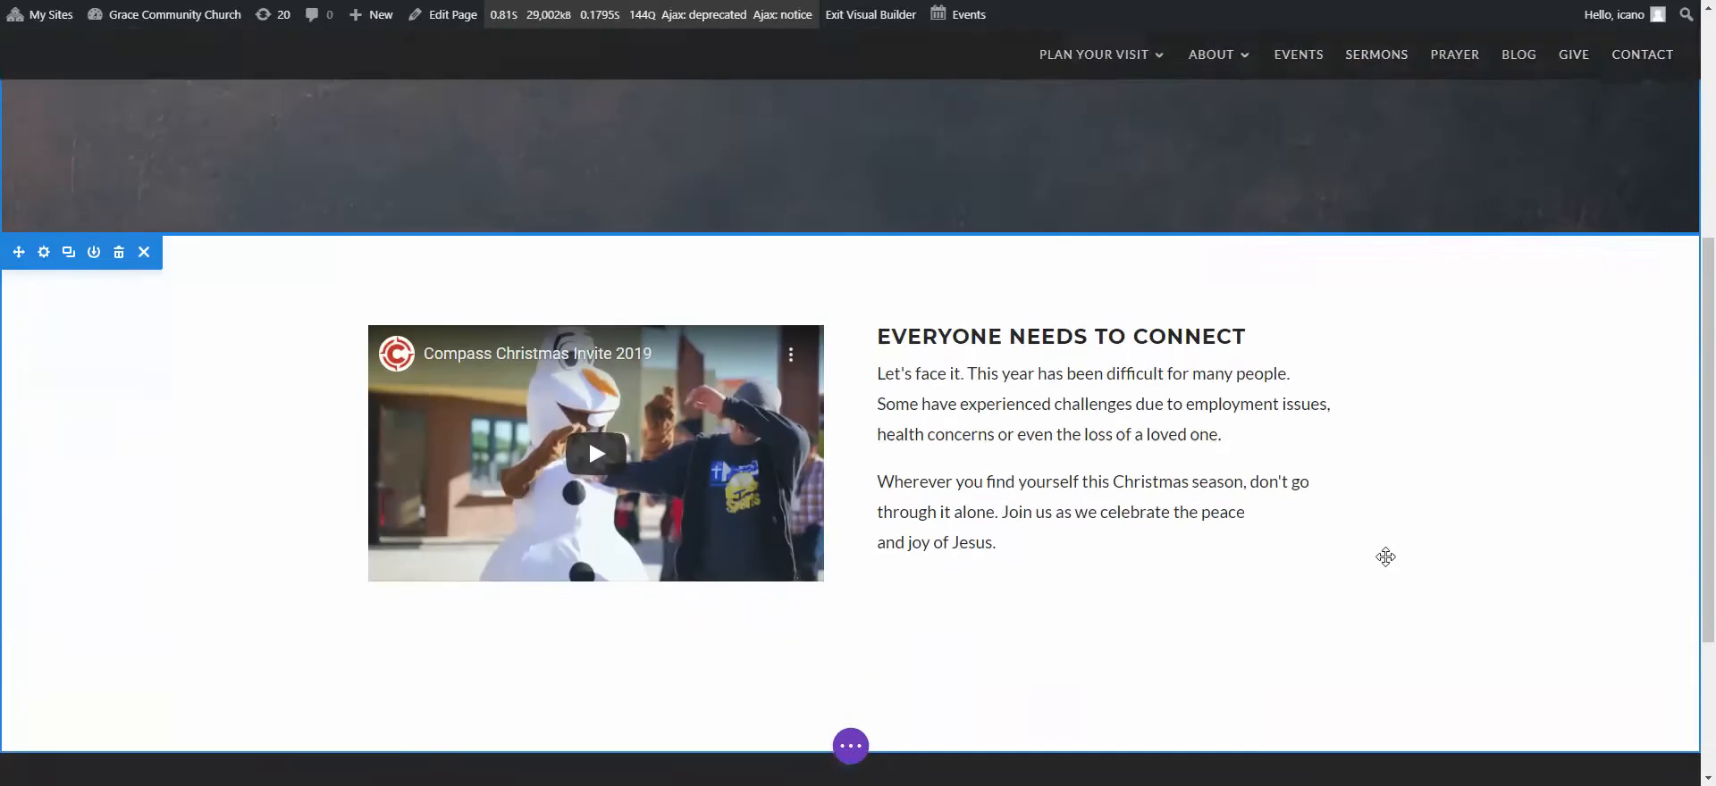
- Insert a new regular section below the video section and give it a row with two equal columns
scroll(1386, 540, down, 2)
scroll(1386, 539, up, 1)
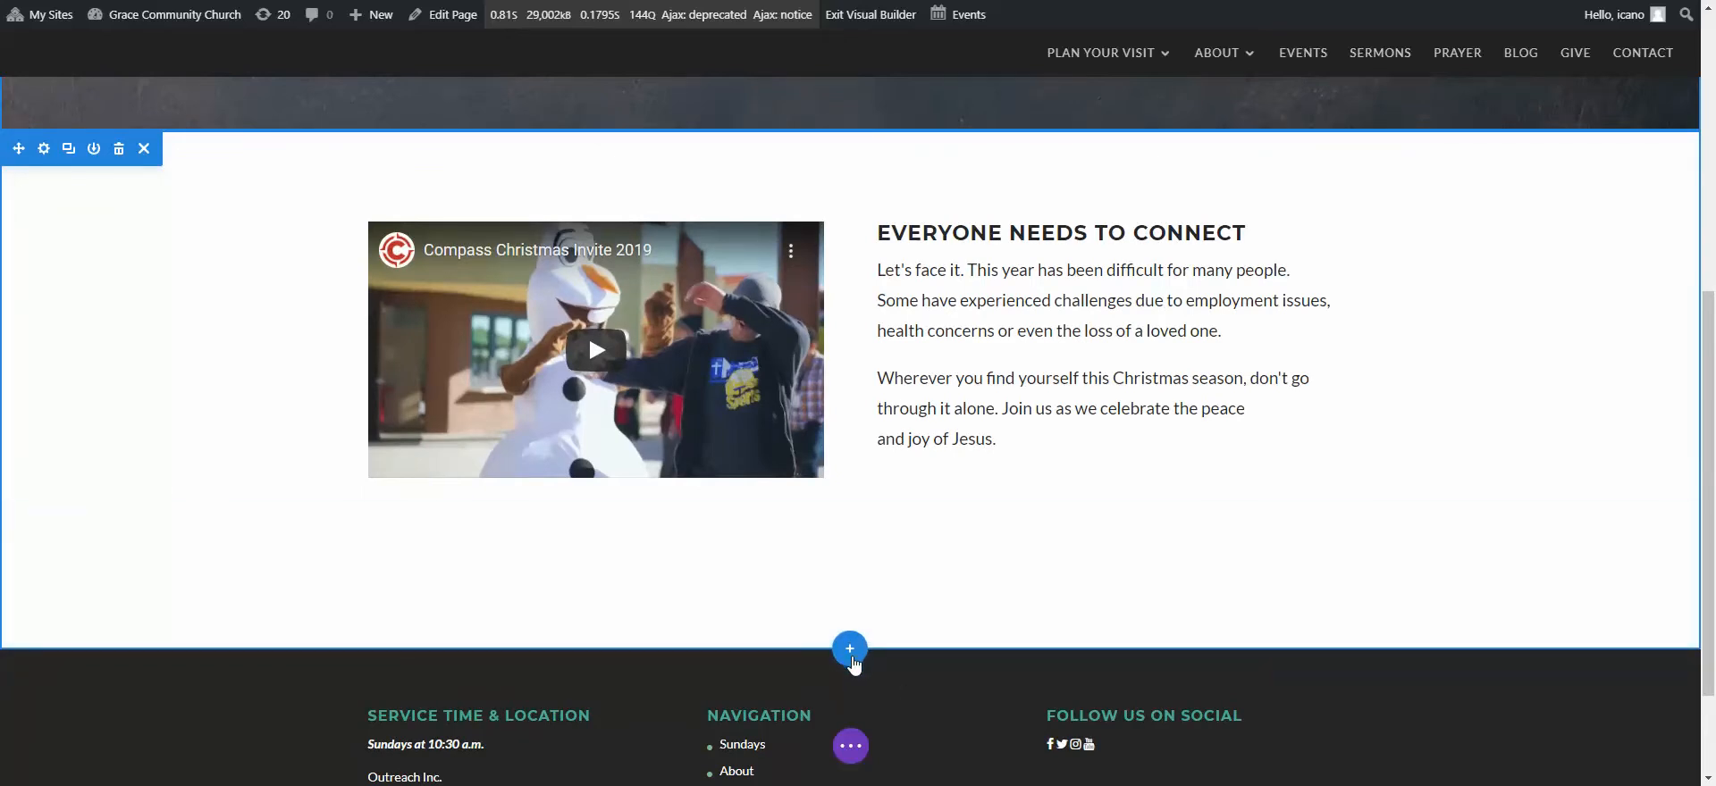
click(850, 649)
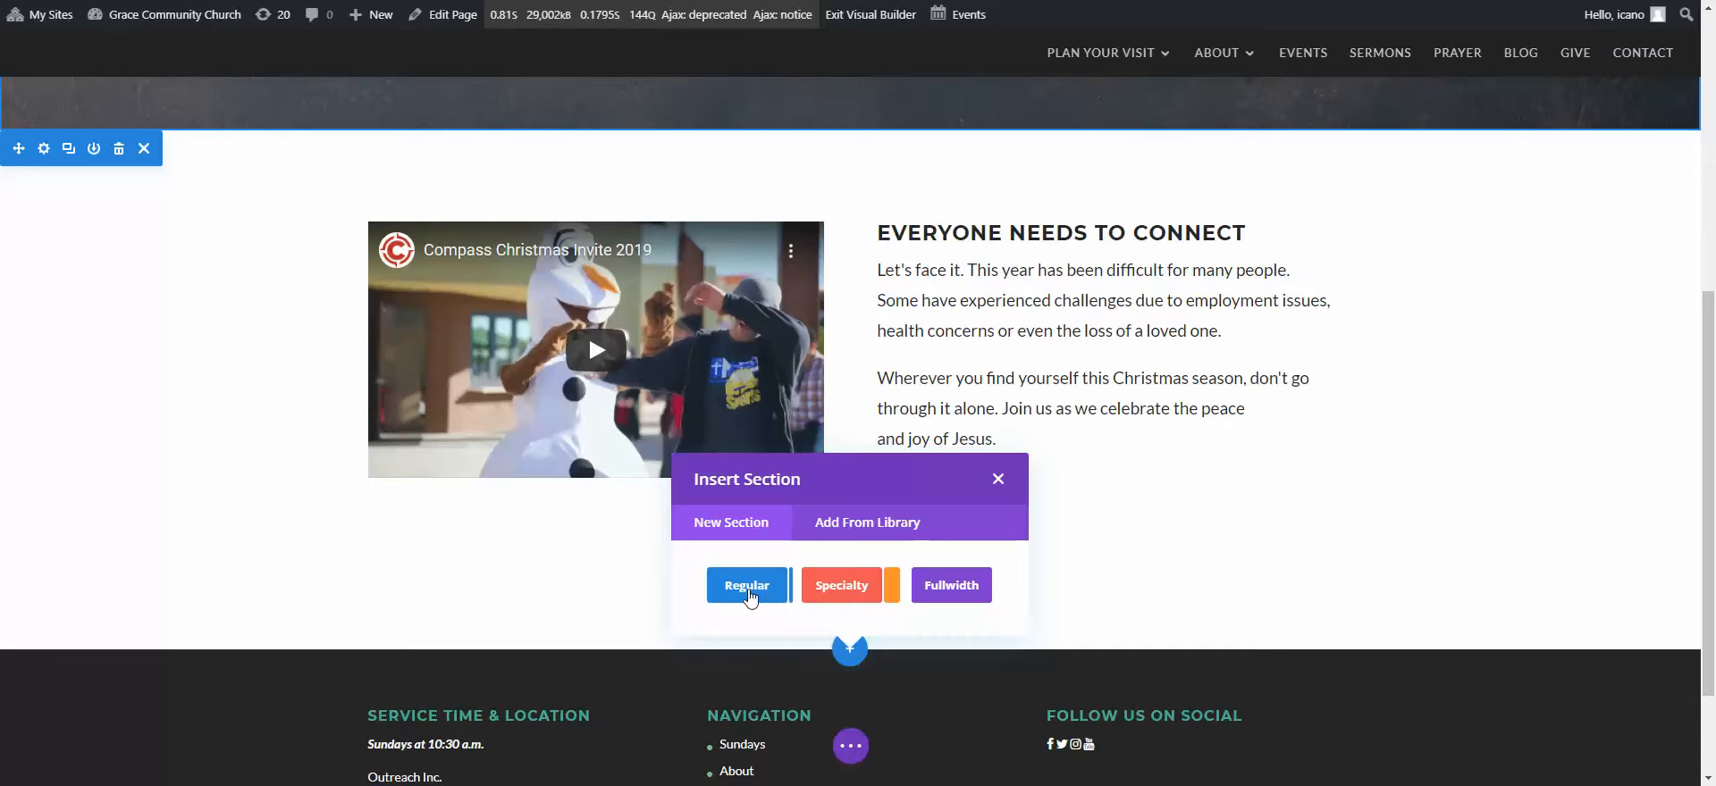
click(747, 586)
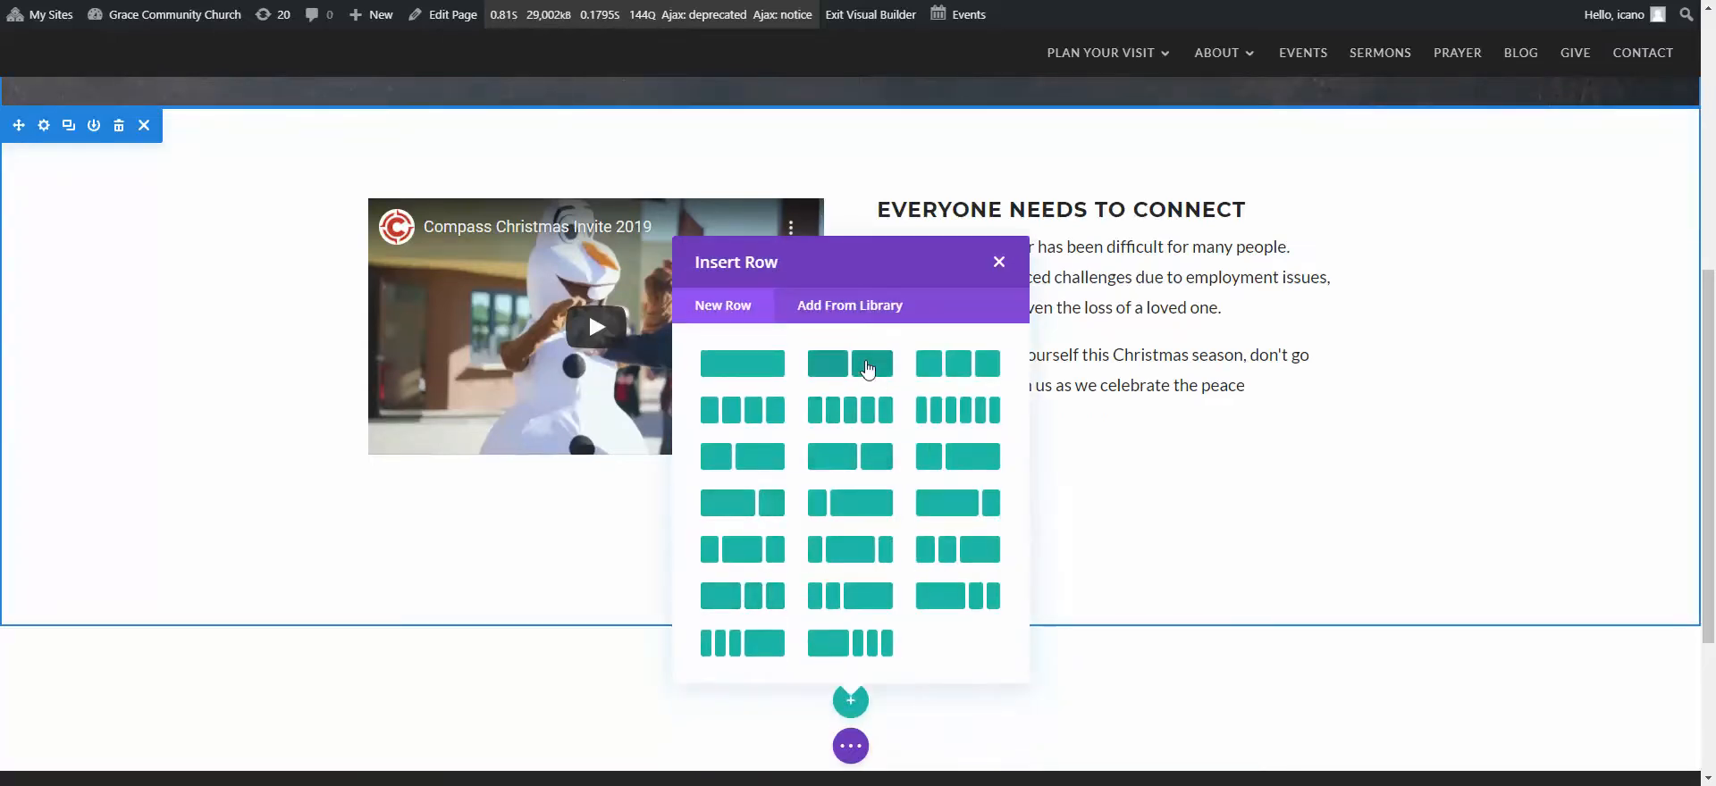
click(874, 366)
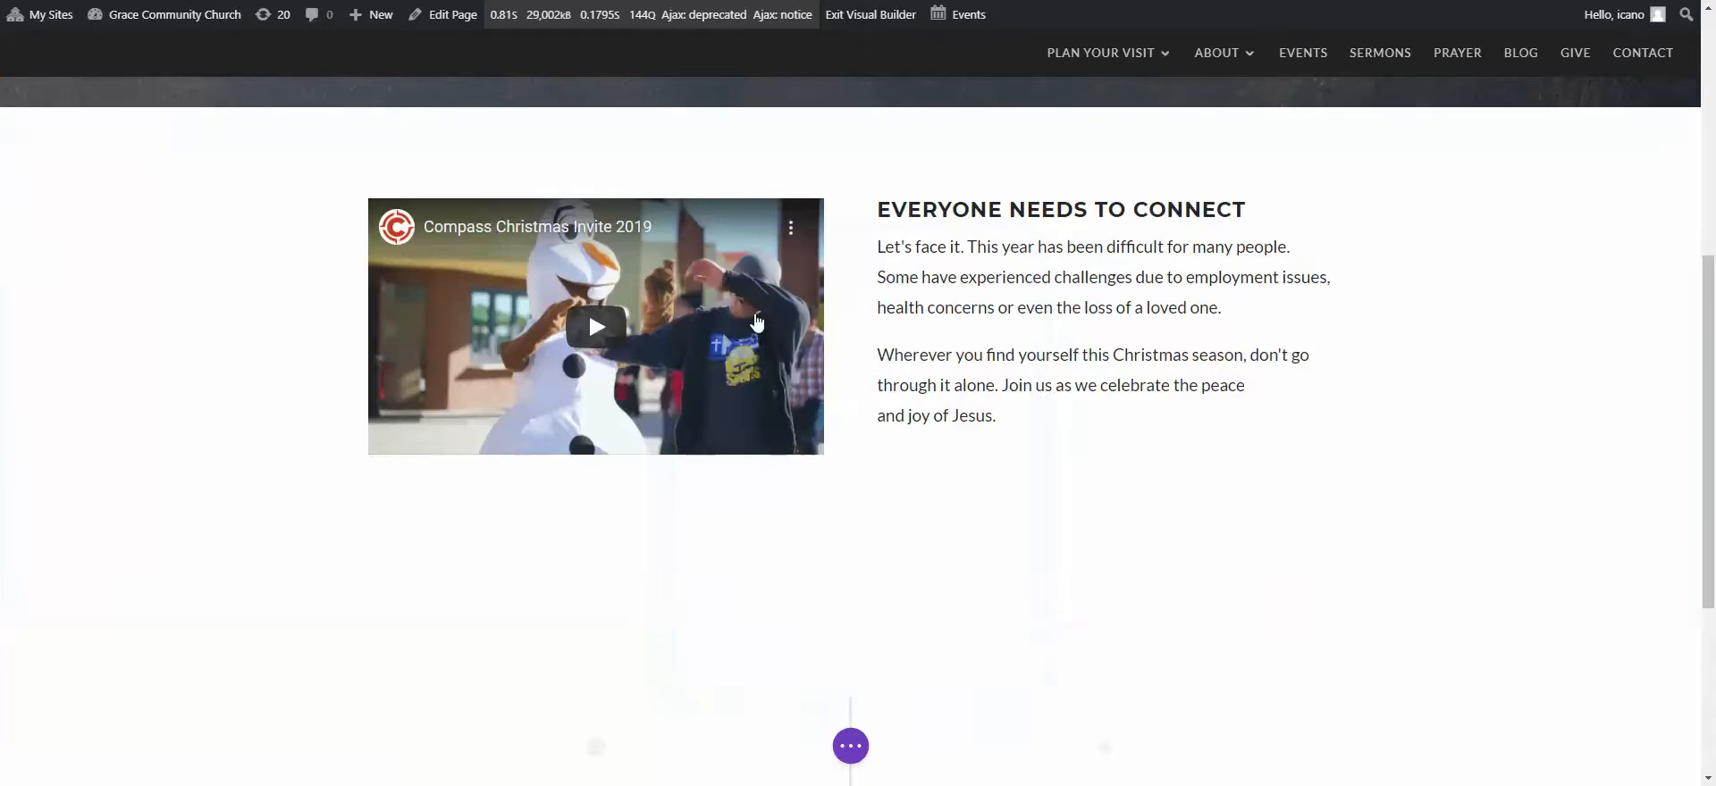
- Examine the layout of the "Photo Booth & Eggnog" section below the video section on the example page
scroll(679, 581, down, 3)
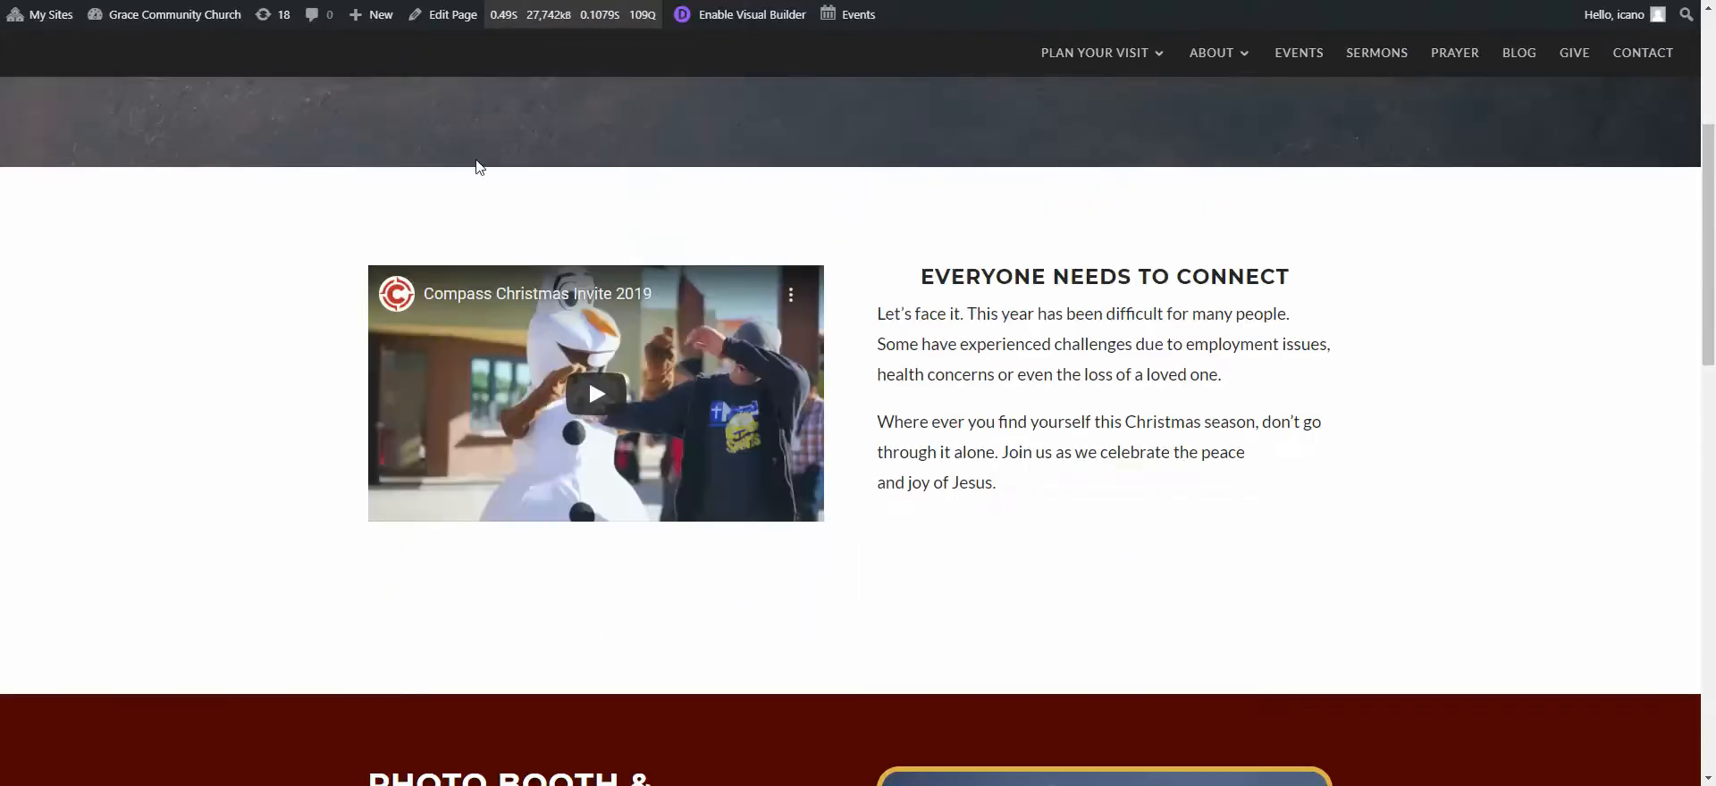
scroll(850, 547, down, 5)
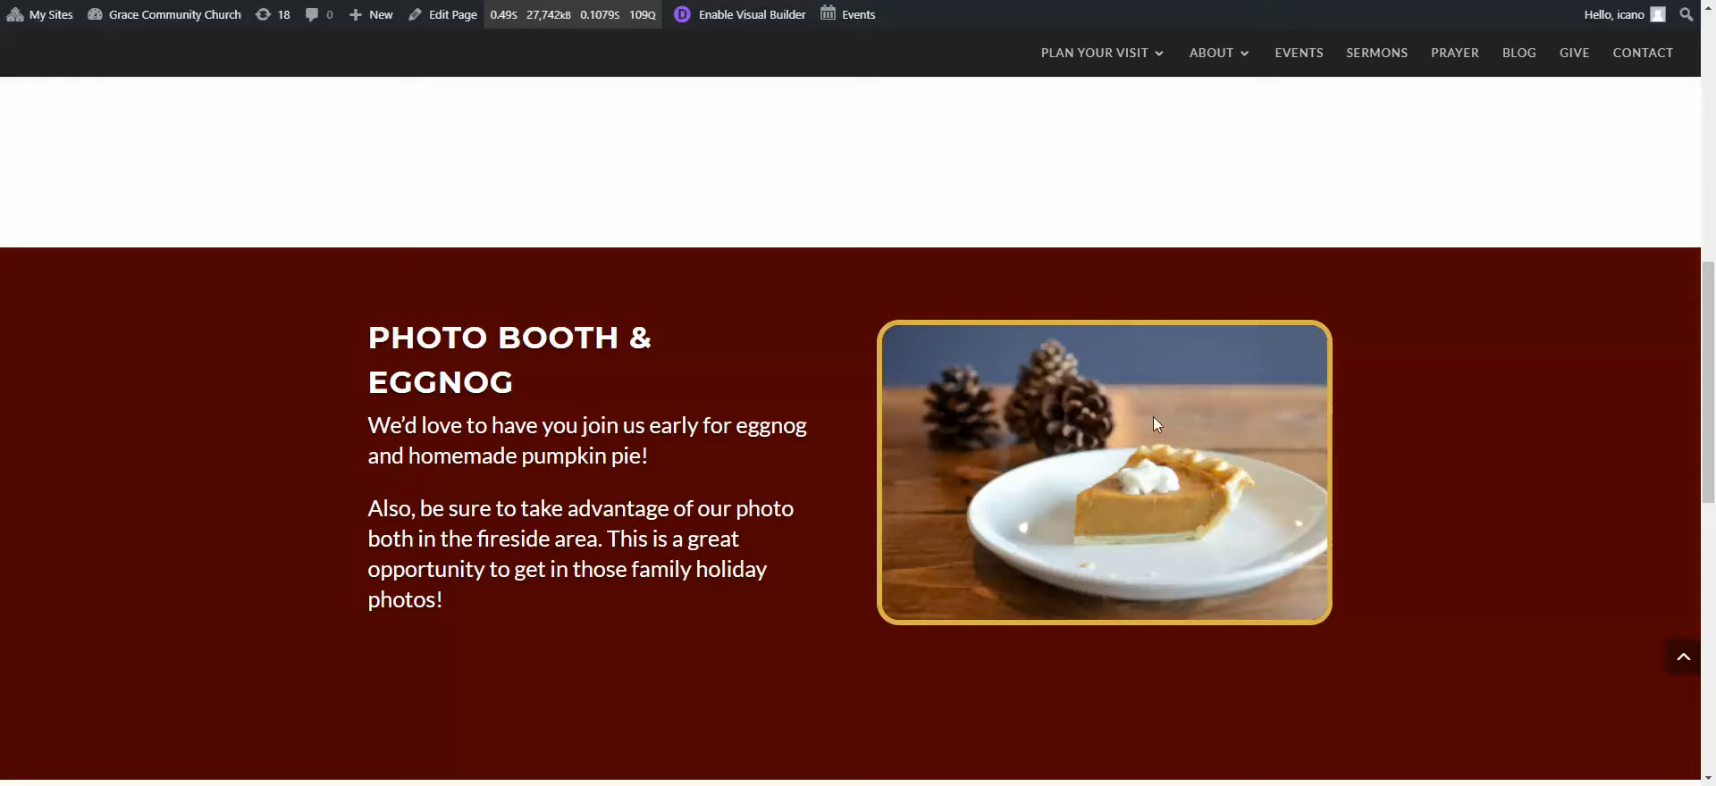
scroll(1013, 621, up, 3)
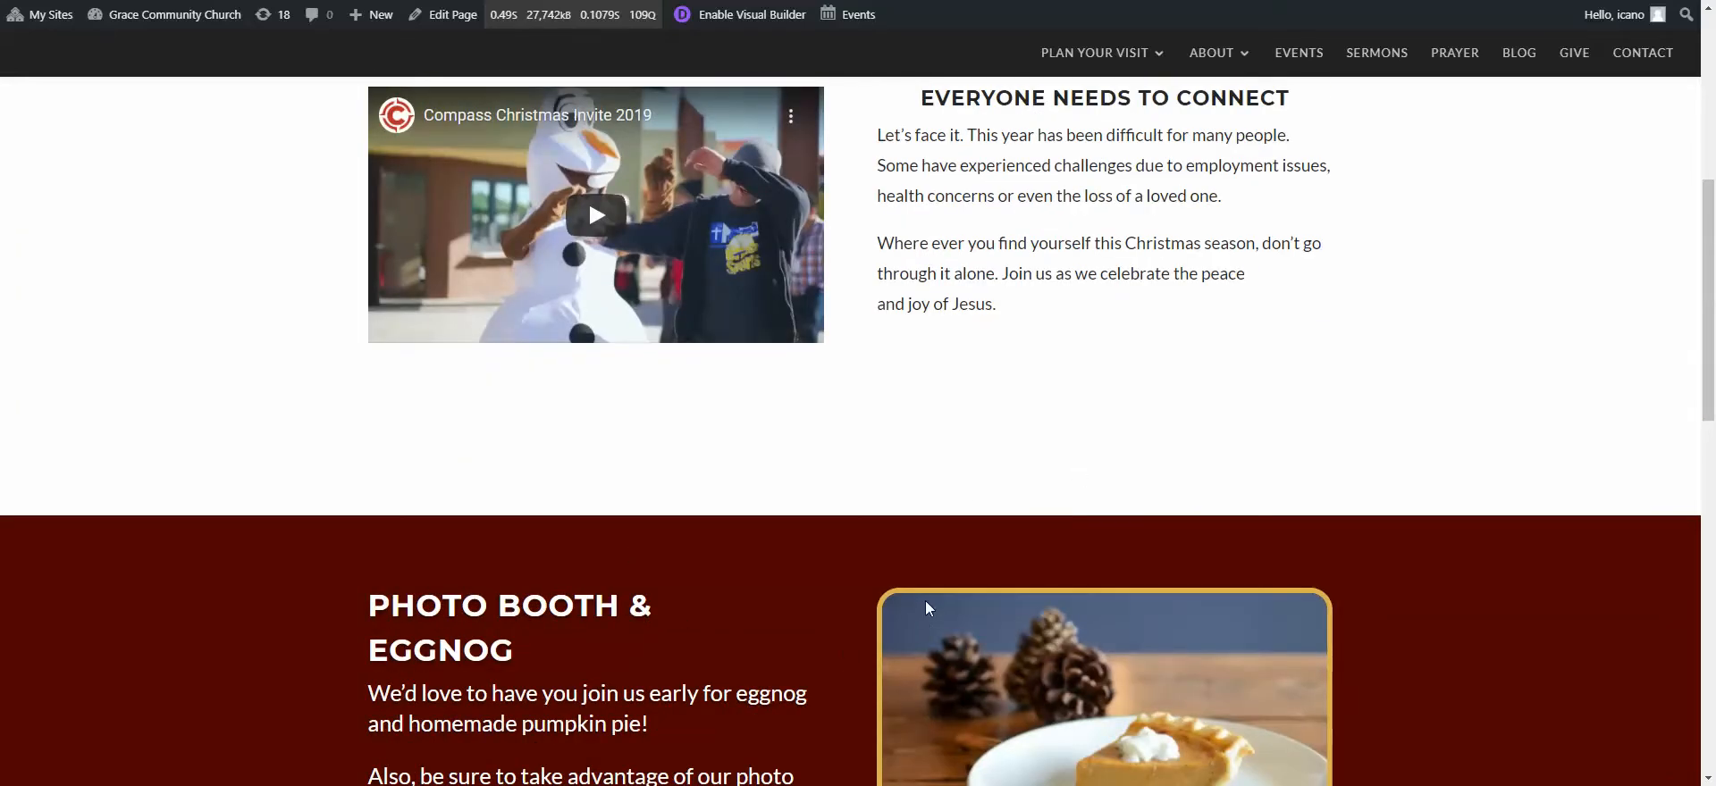
scroll(929, 615, up, 1)
scroll(928, 611, down, 1)
scroll(928, 609, down, 1)
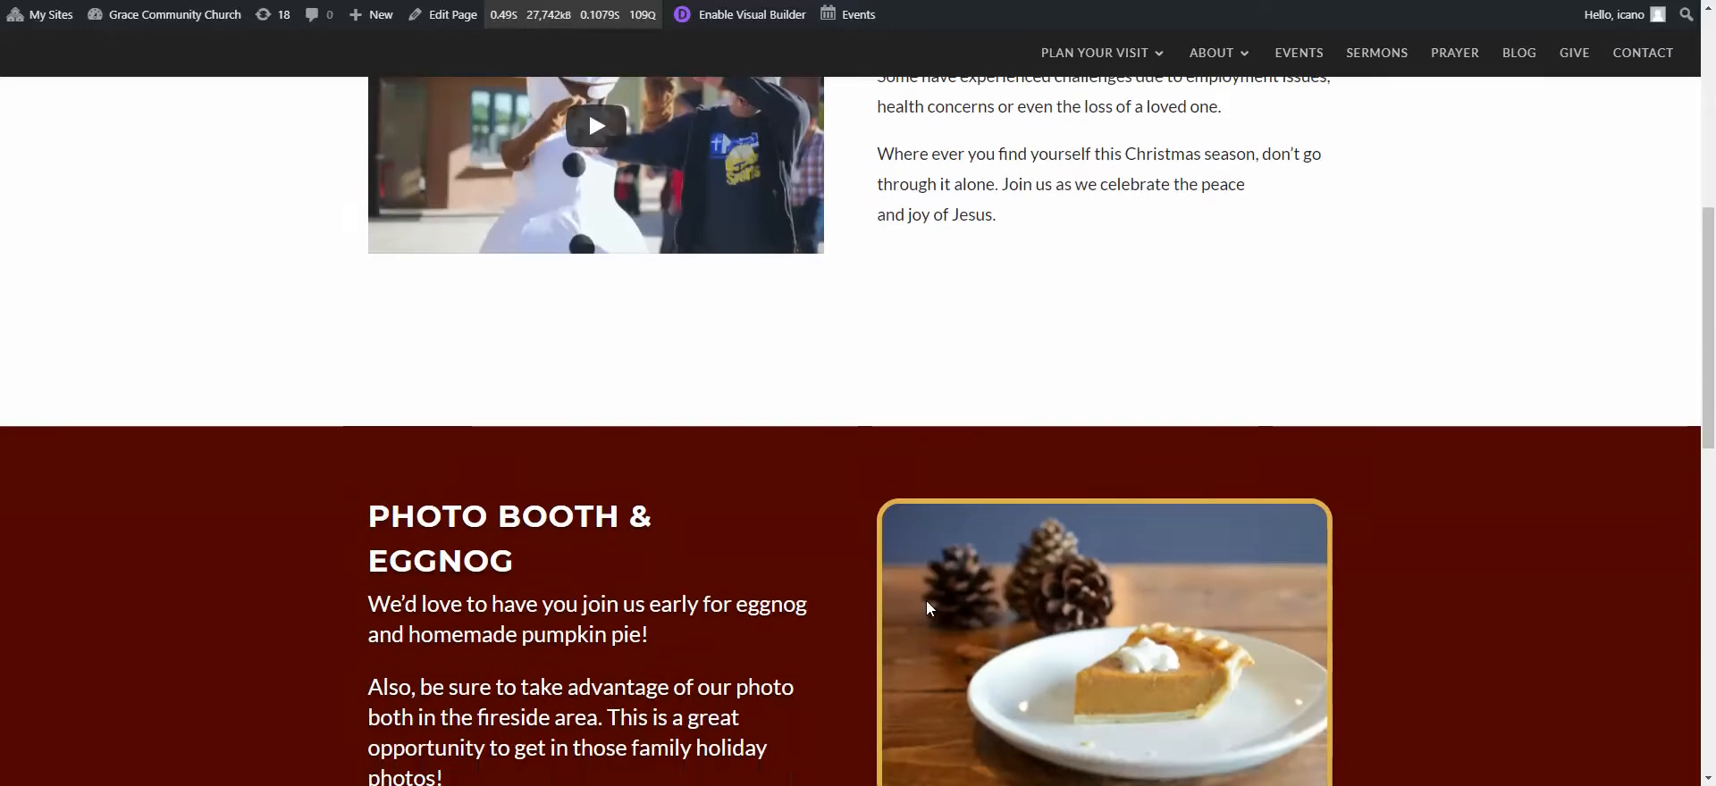
scroll(965, 295, up, 1)
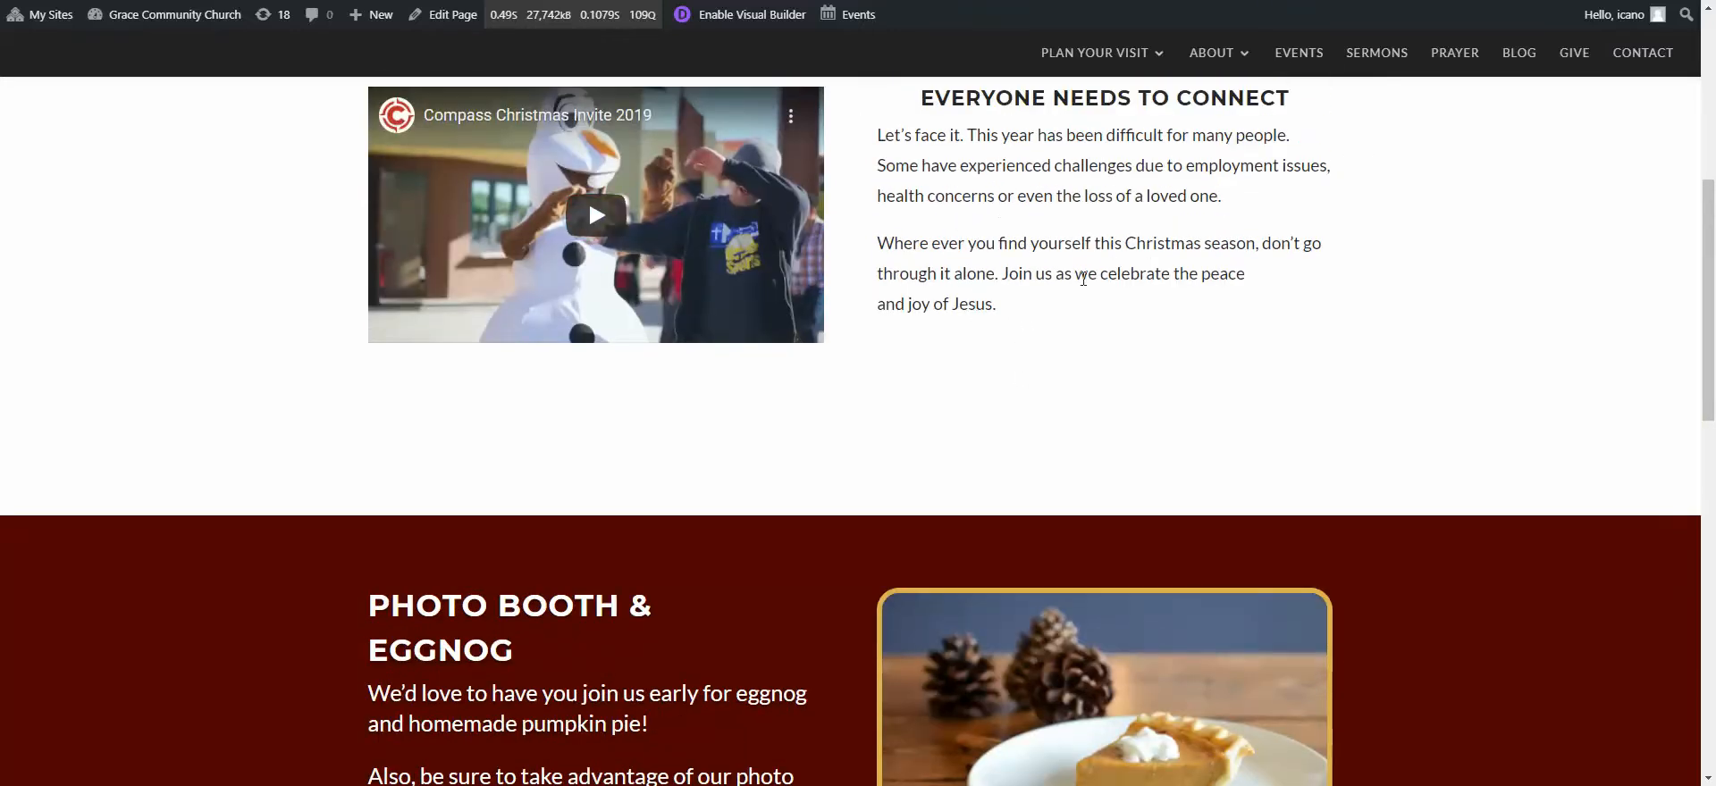
scroll(1133, 273, down, 3)
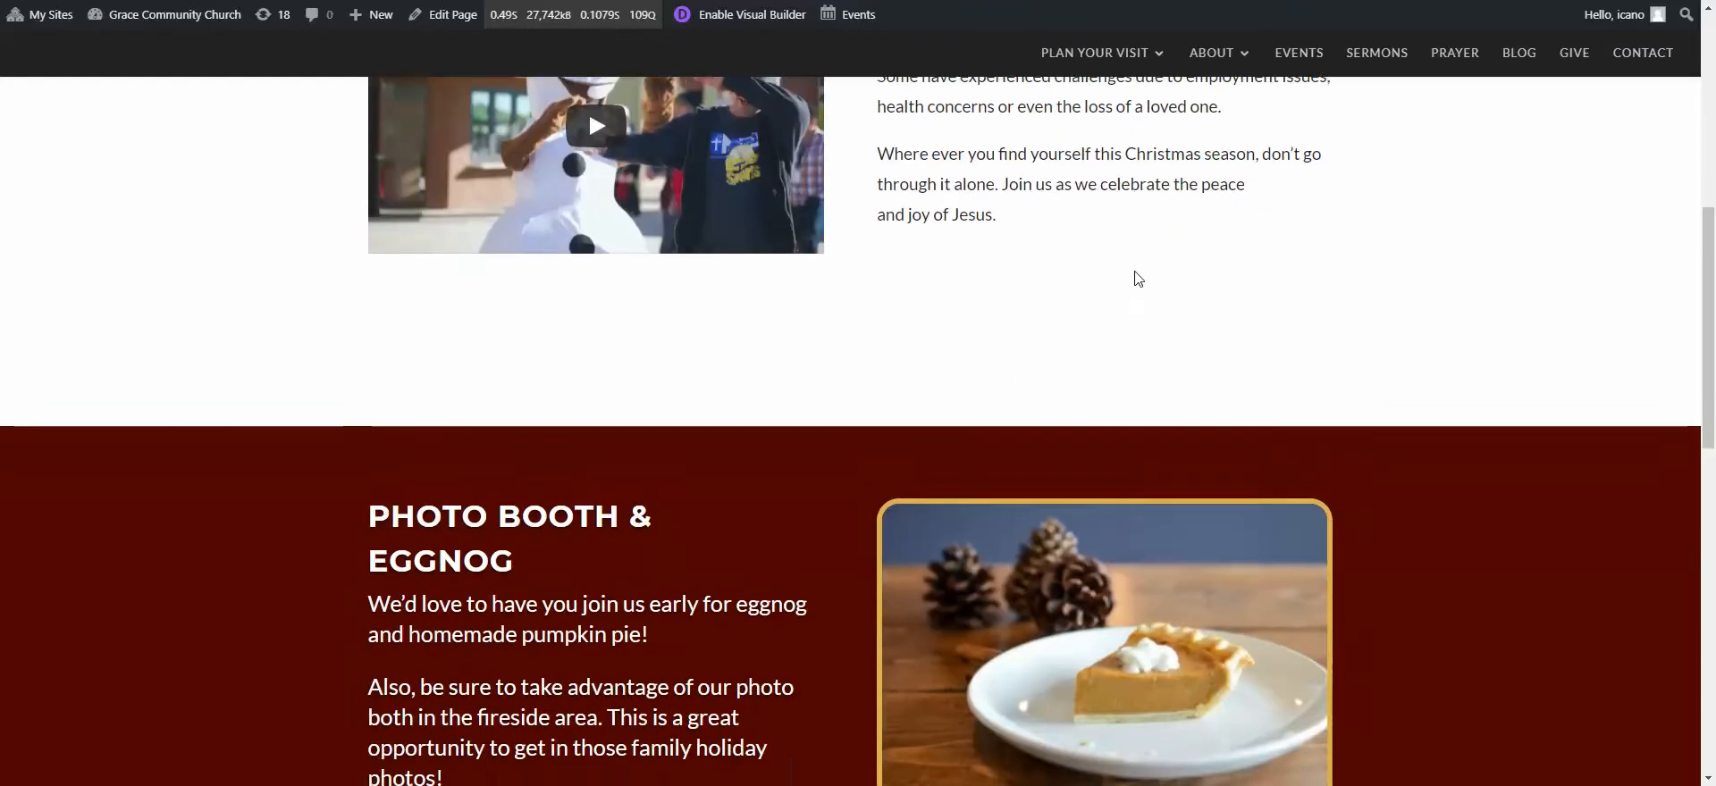
scroll(851, 302, up, 1)
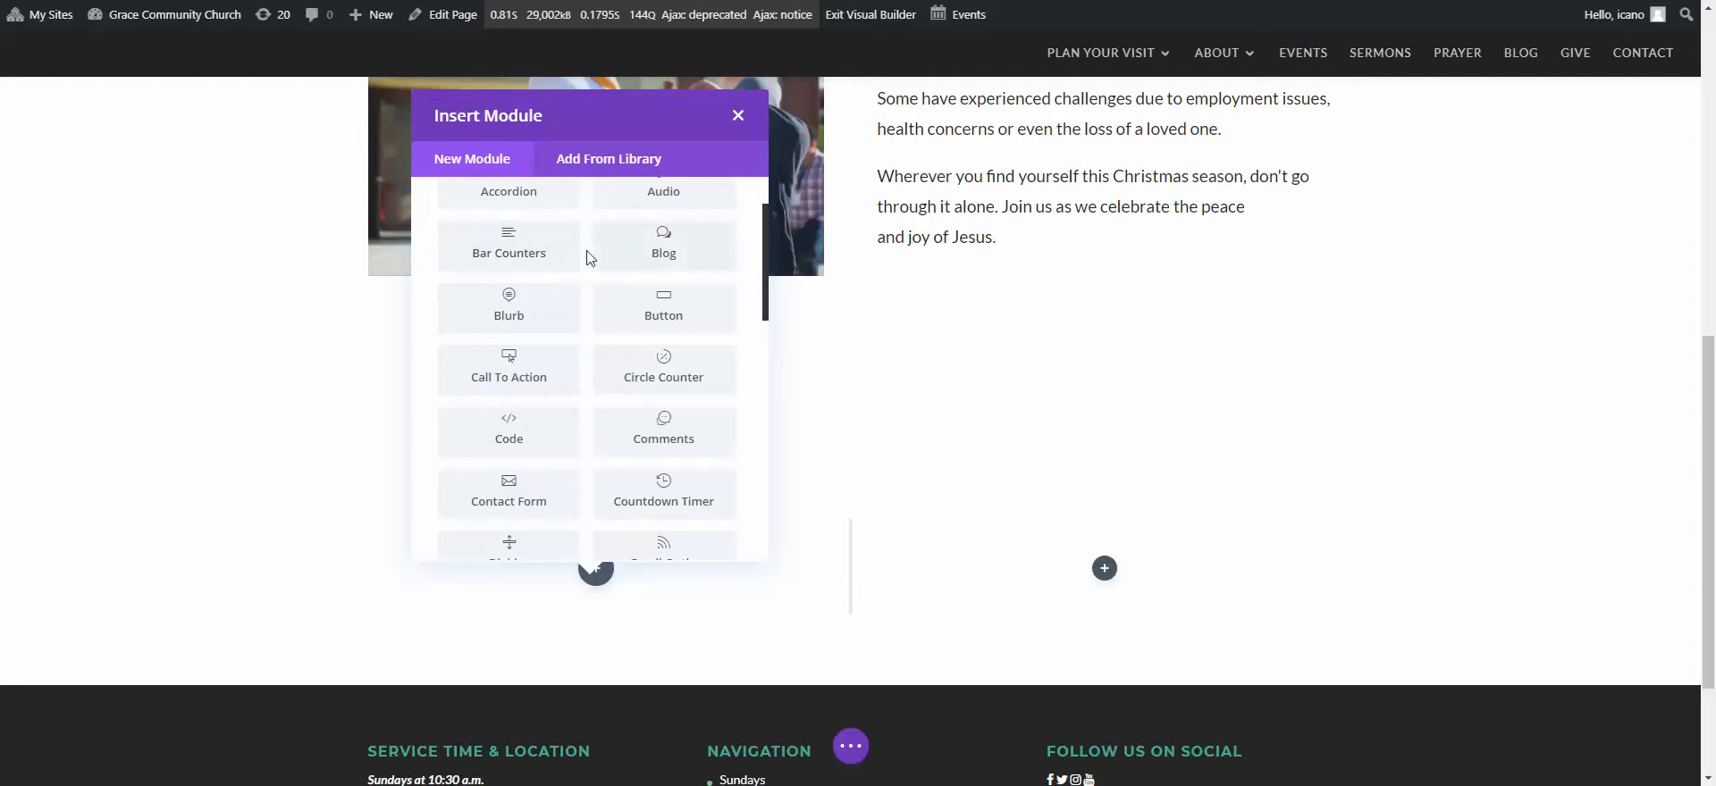
- Find the Text module and insert it in the first column of the new two-column row
scroll(545, 268, up, 2)
click(565, 220)
text(text)
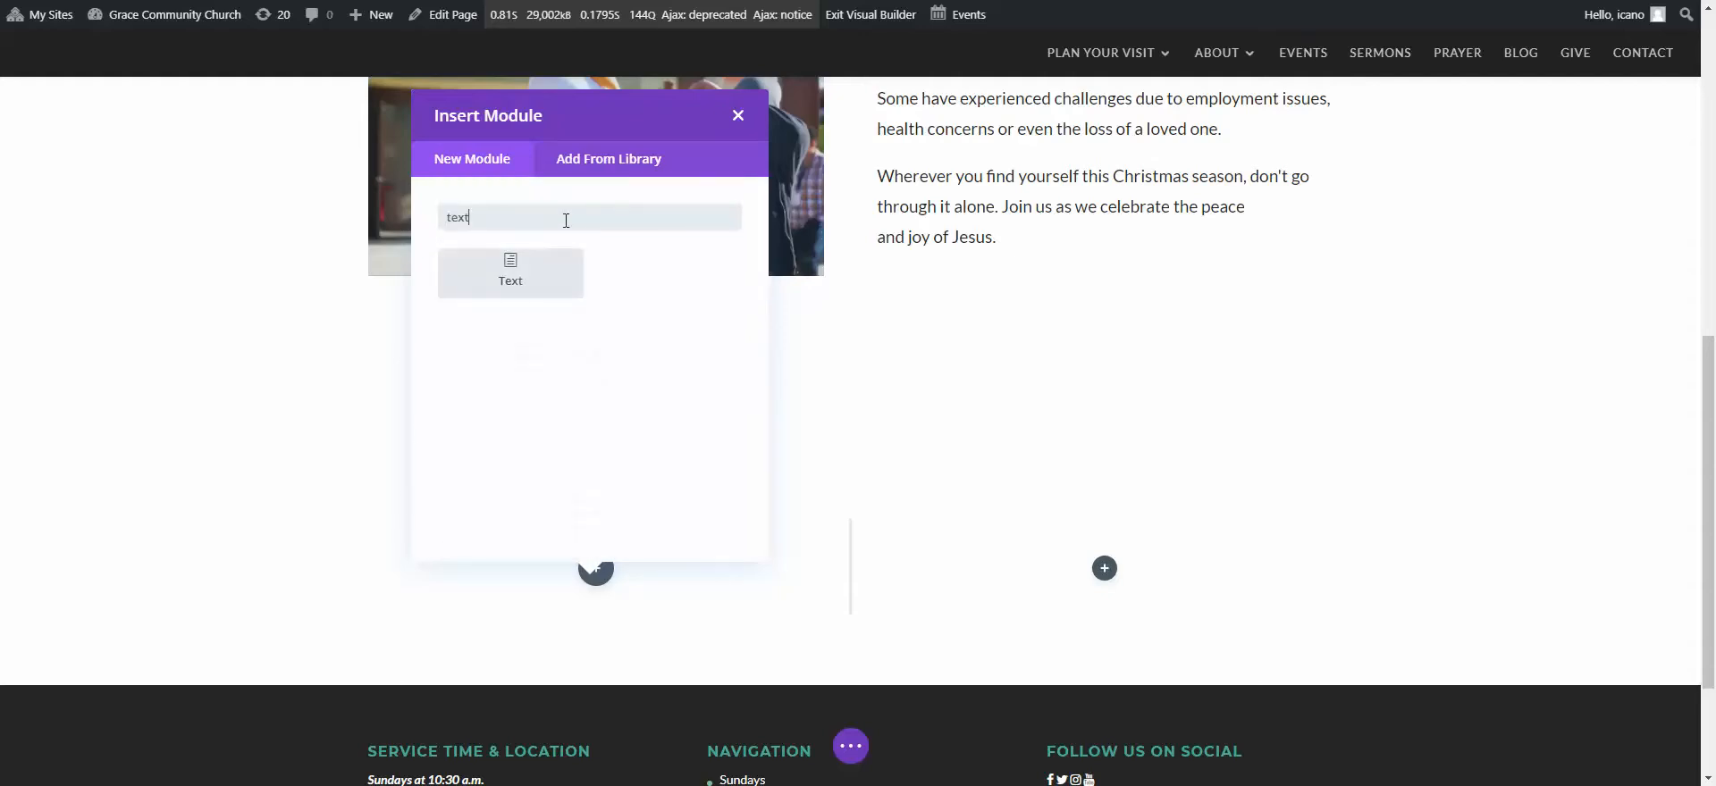
click(544, 288)
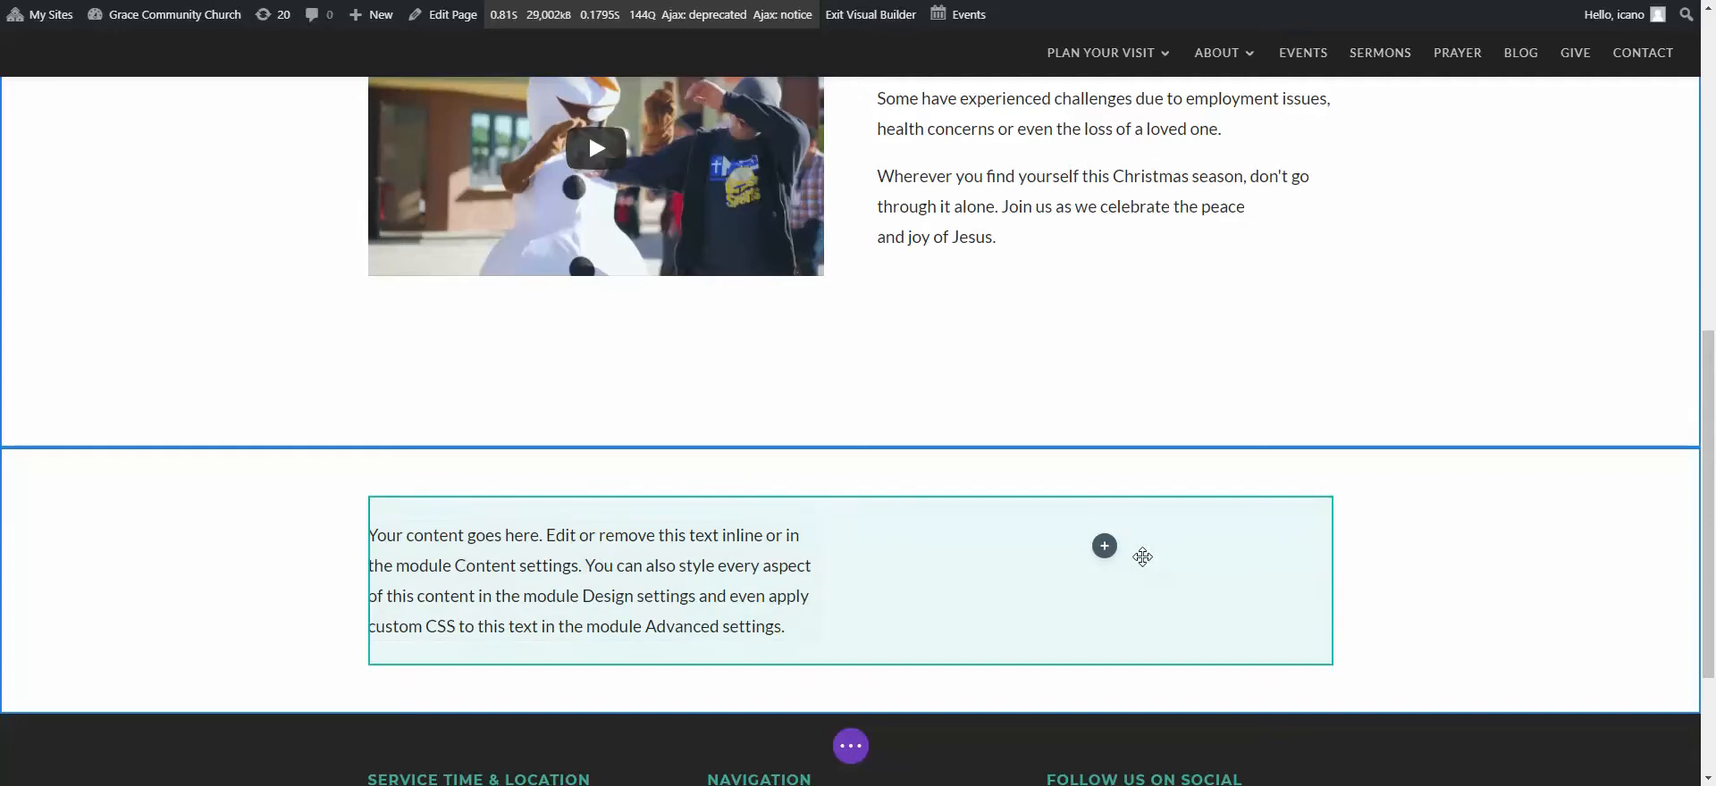
- Find the Image module, insert it in the empty second column and save it with its placeholder picture
click(1105, 547)
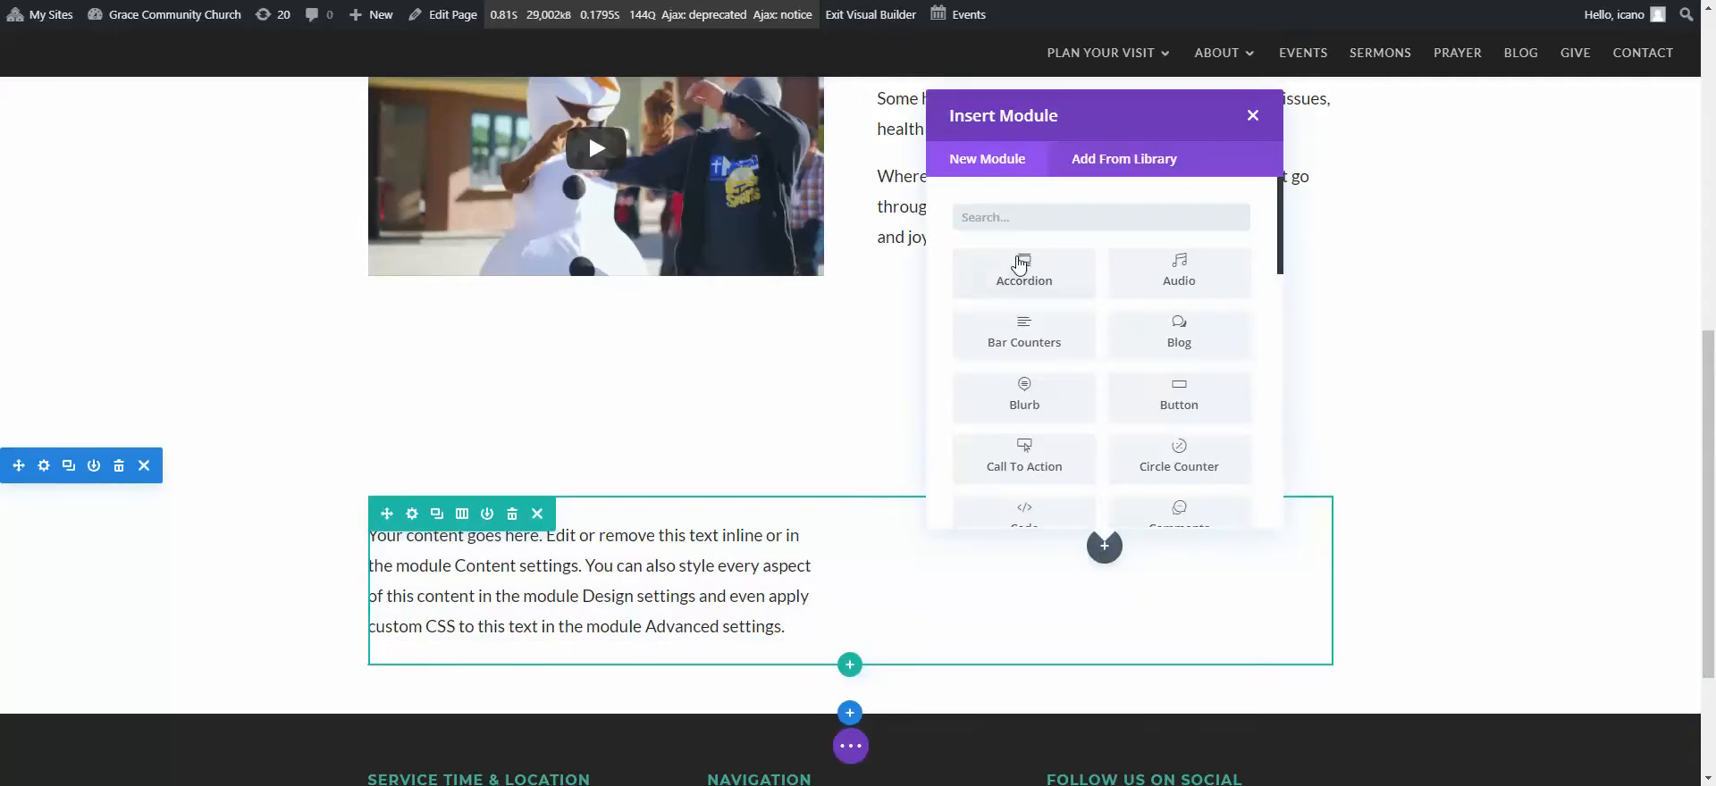
text(image)
click(1021, 268)
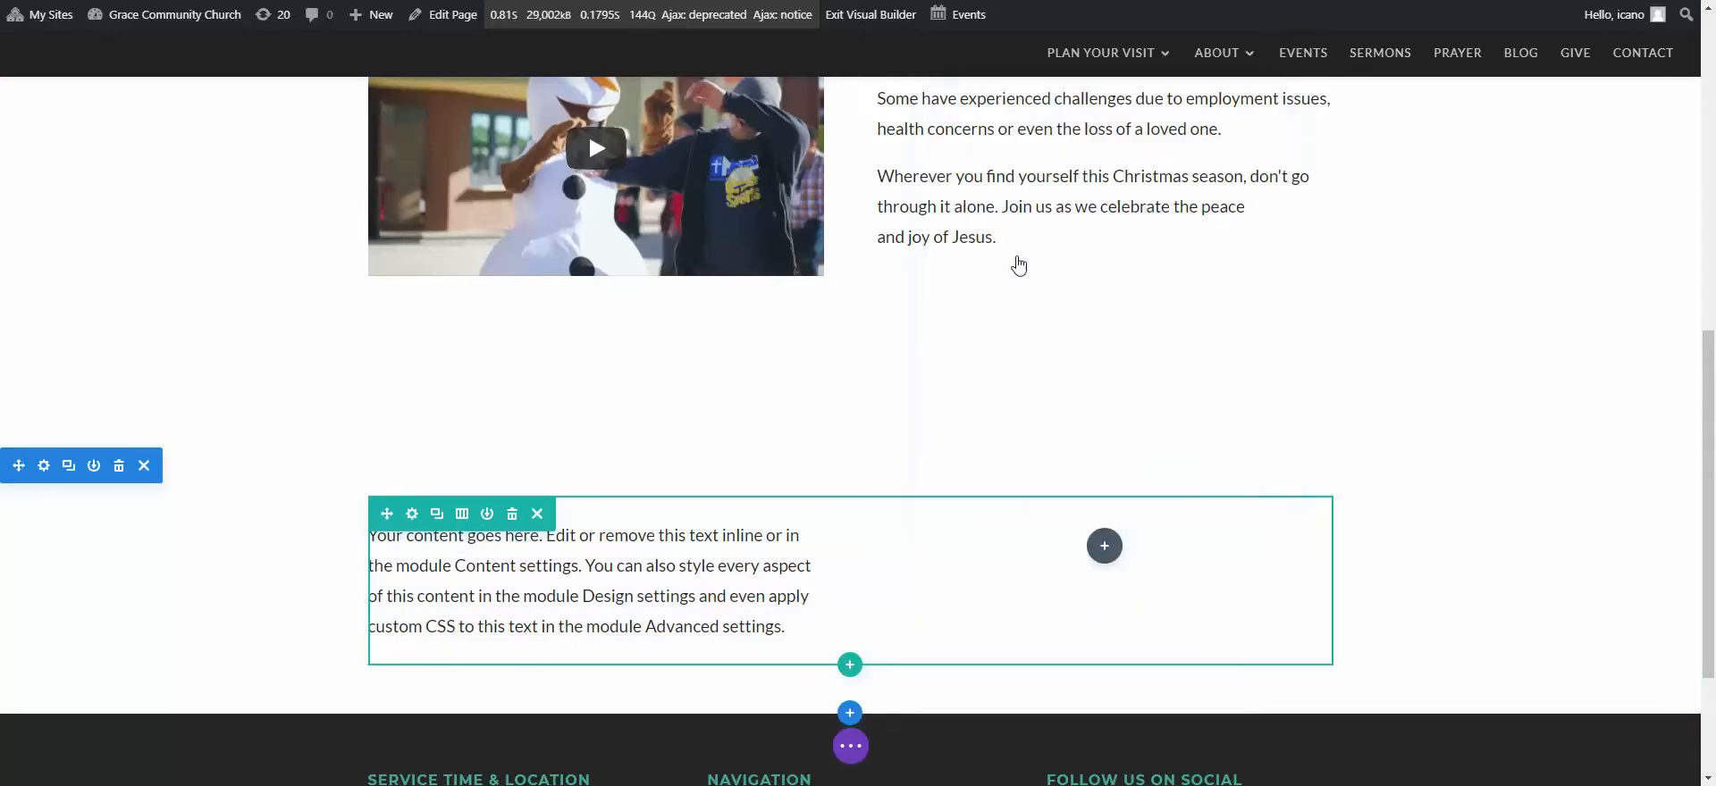
click(790, 700)
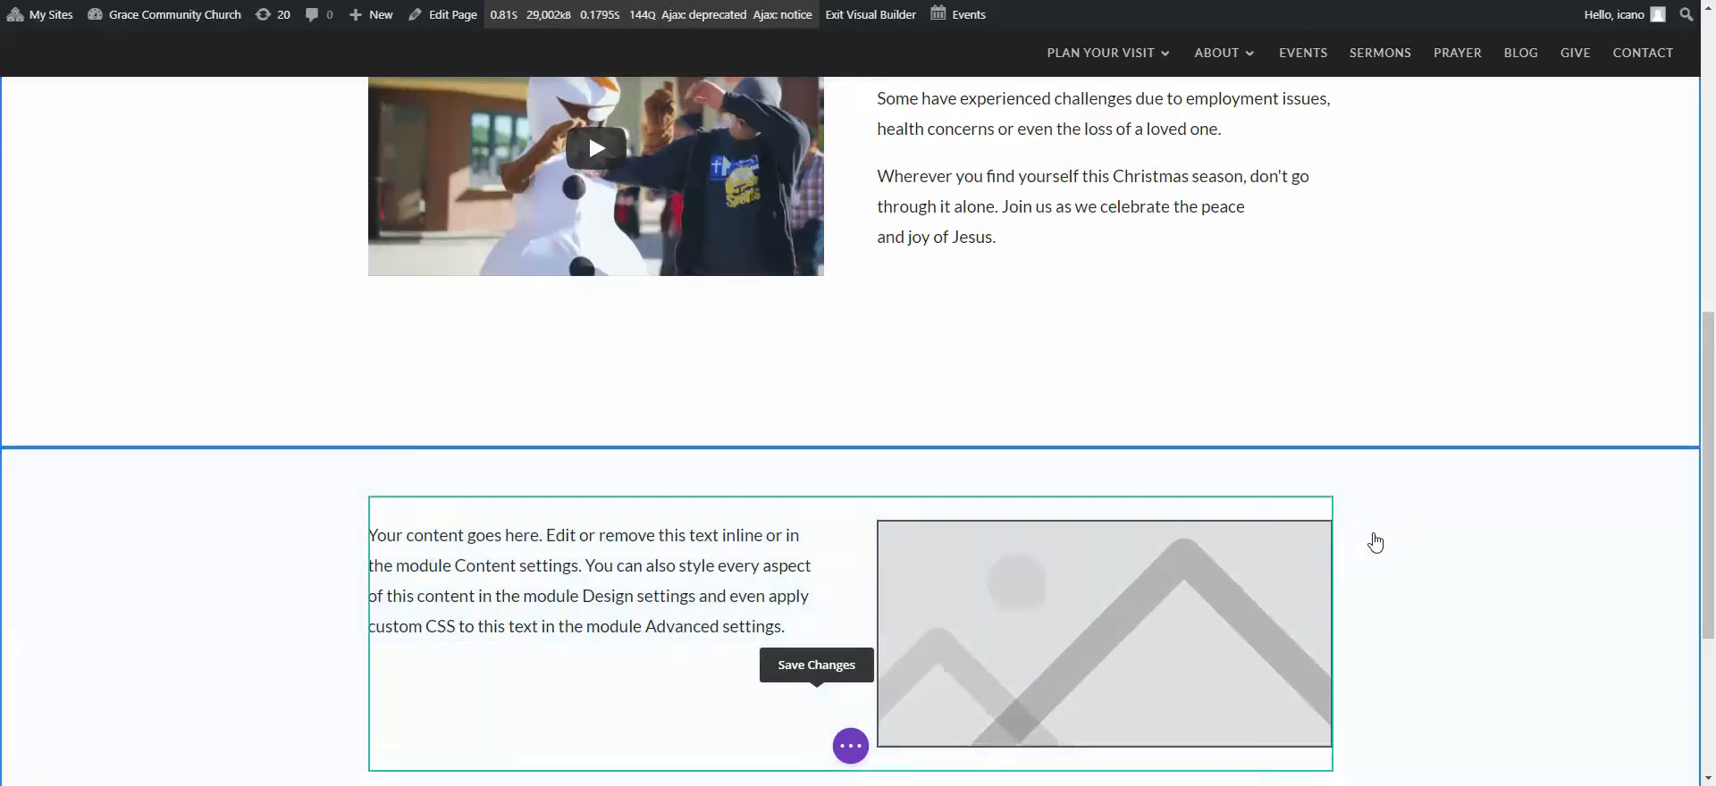
- Give the new two-column section a solid dark red background, #6d1818, and save the section settings
scroll(1524, 536, down, 1)
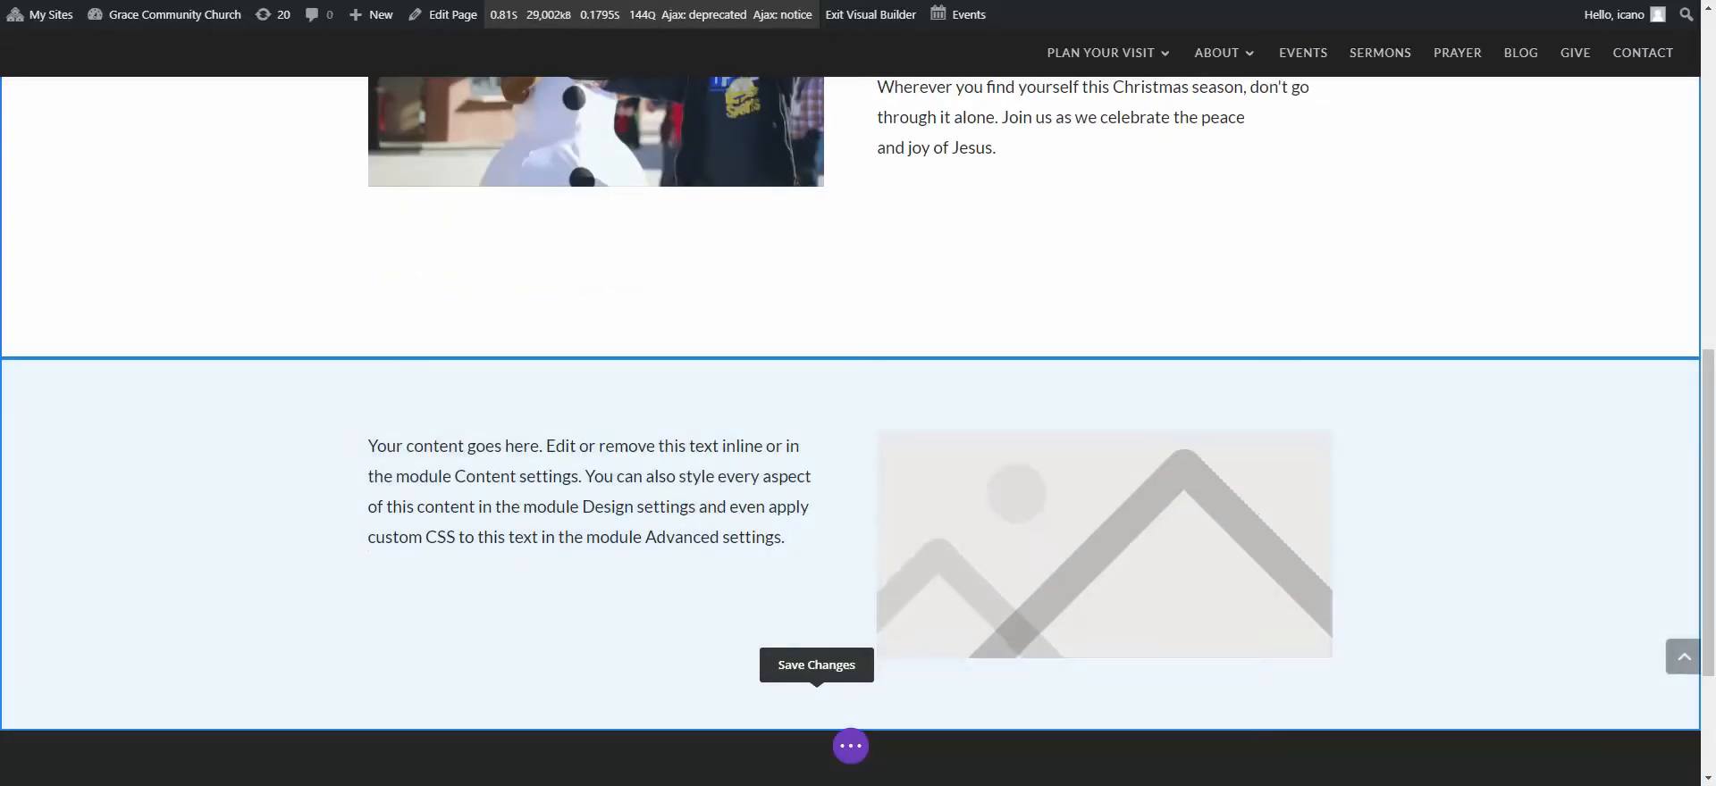
click(144, 430)
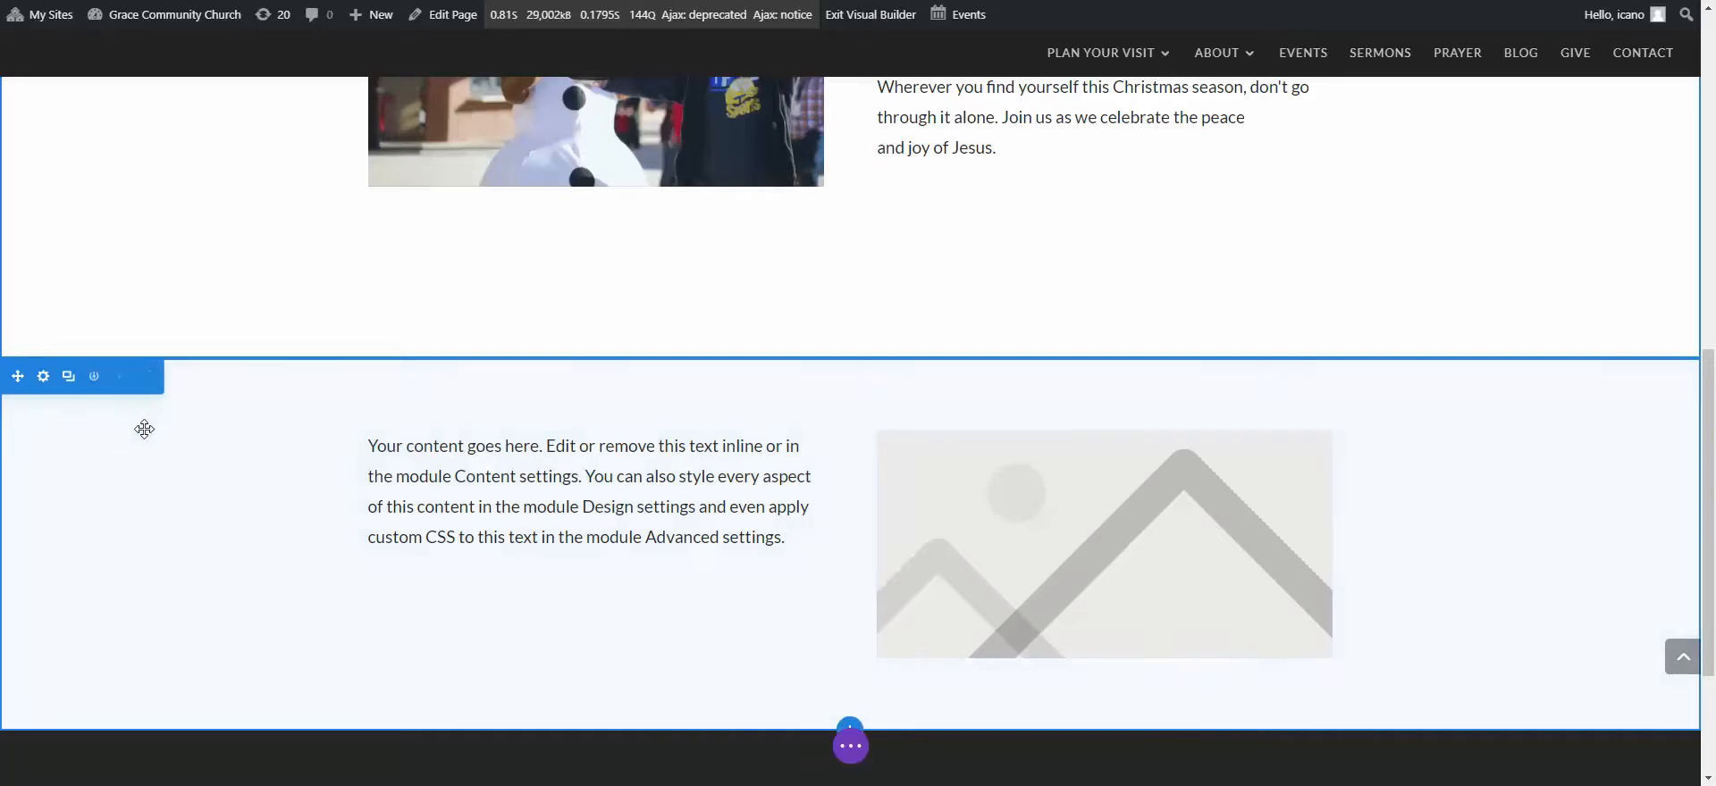
click(43, 377)
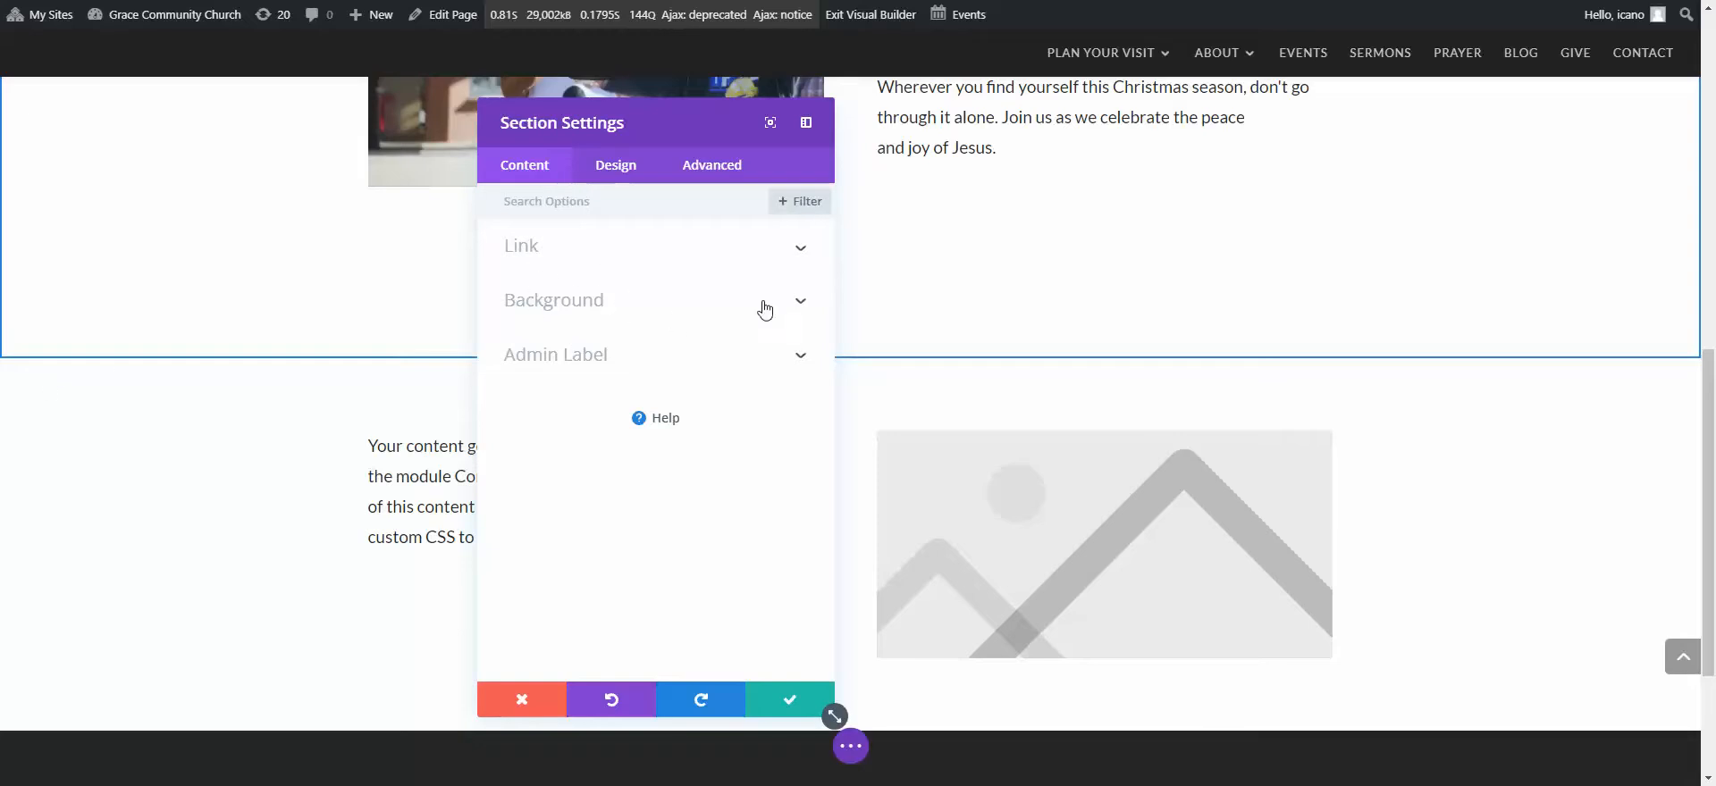
click(618, 305)
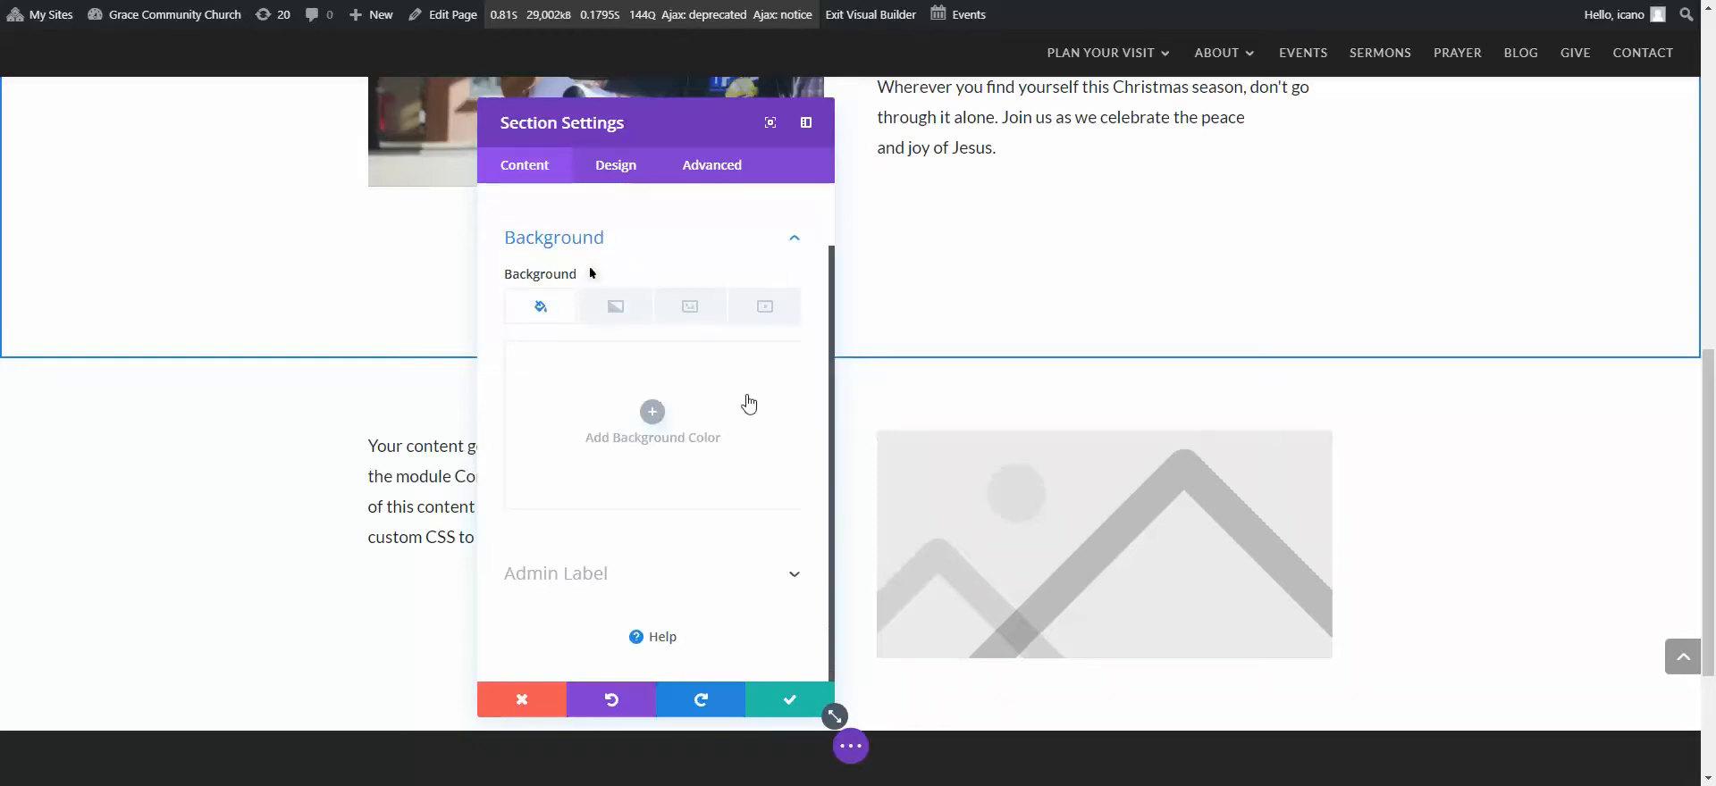
click(651, 410)
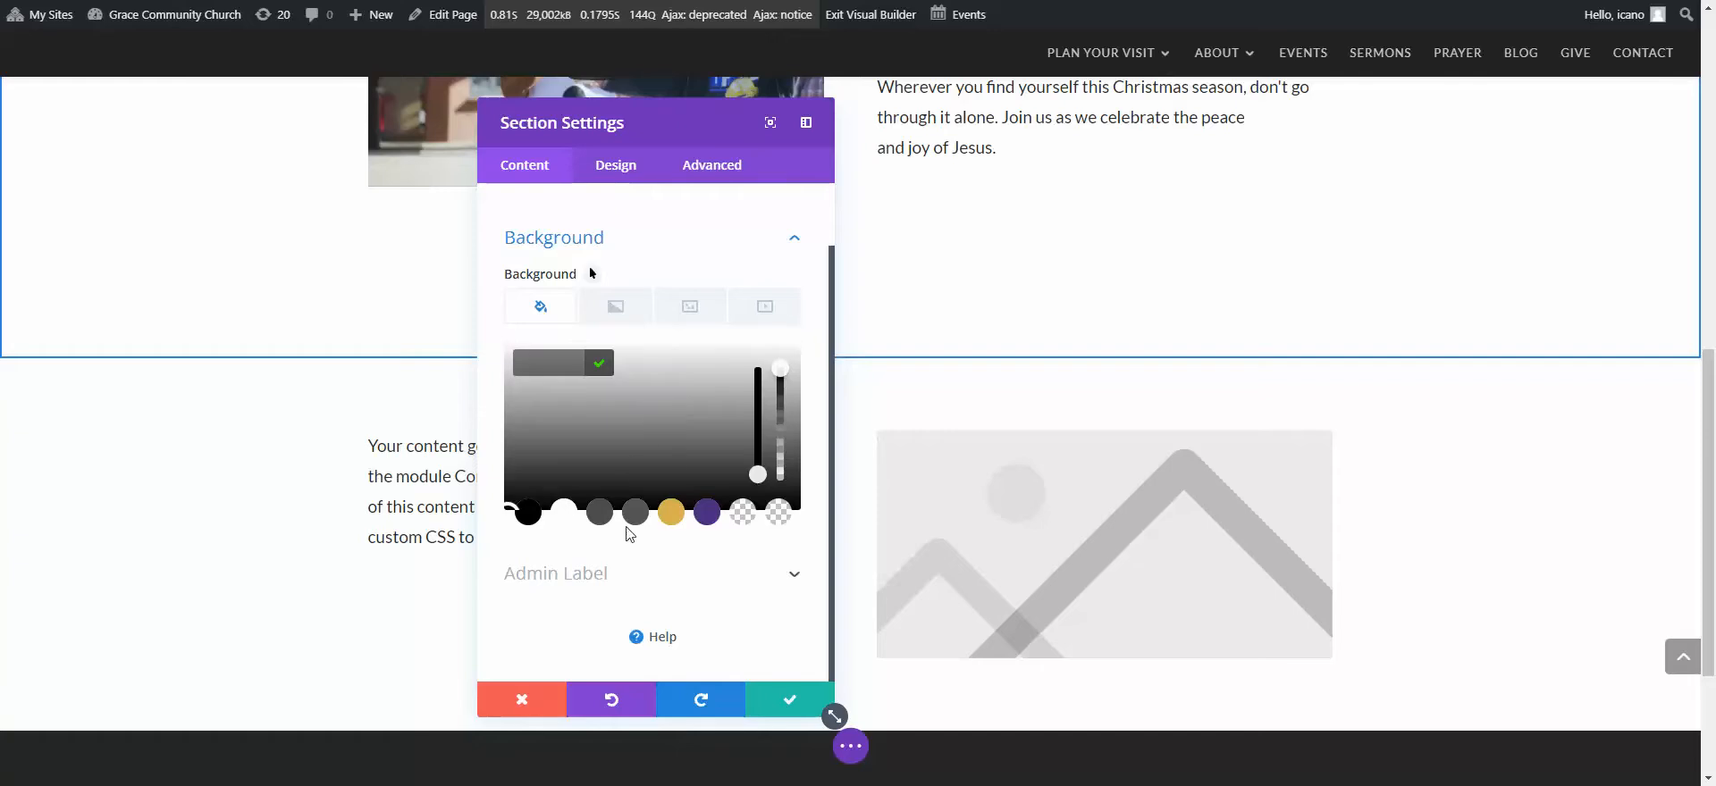
click(600, 454)
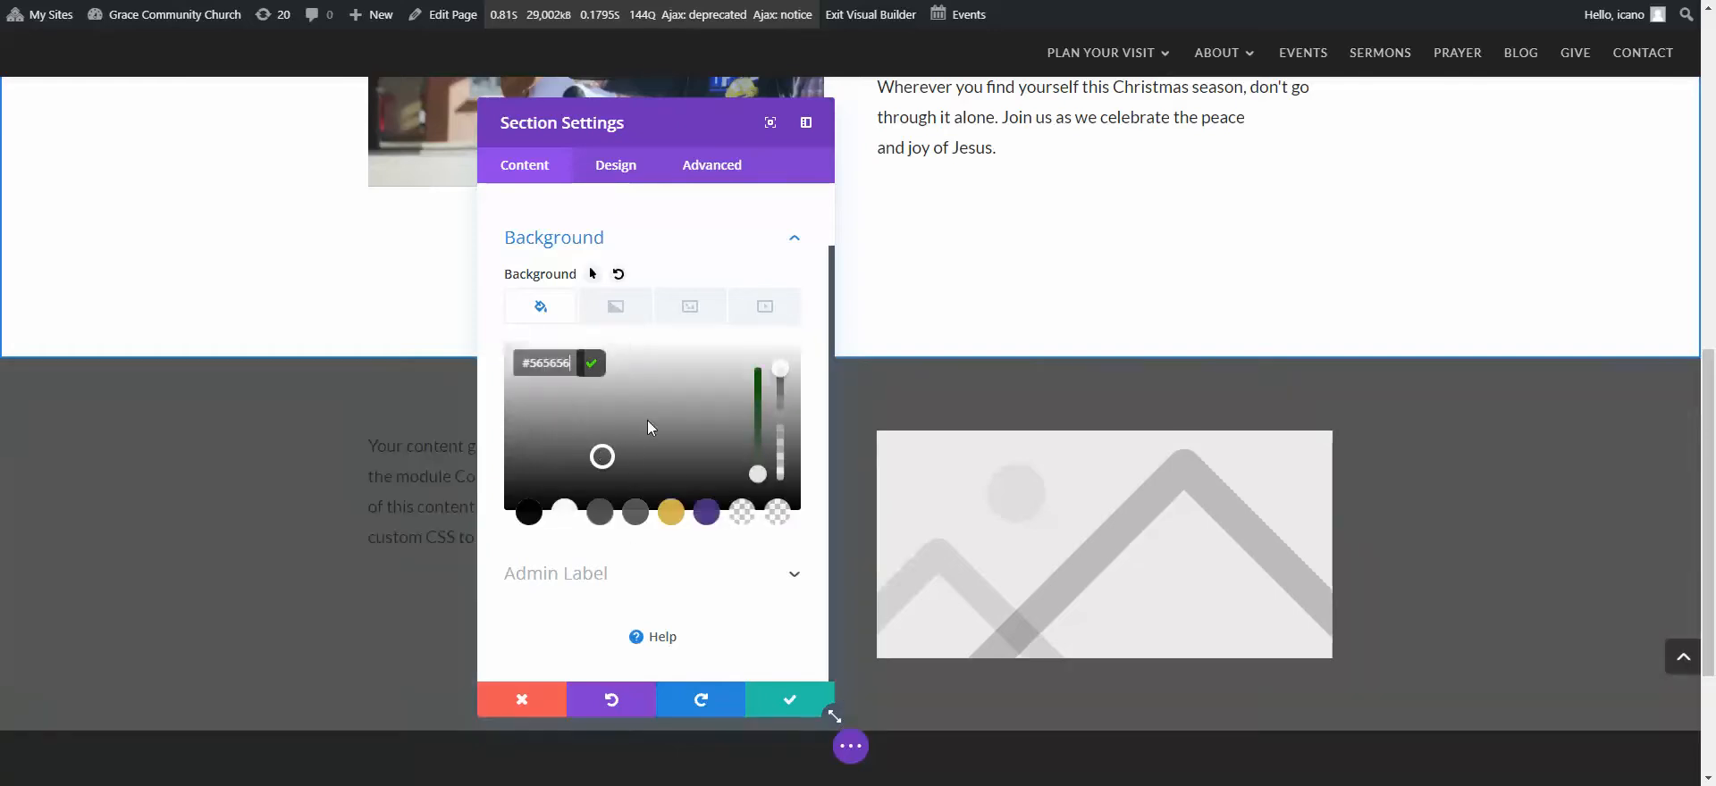
click(670, 513)
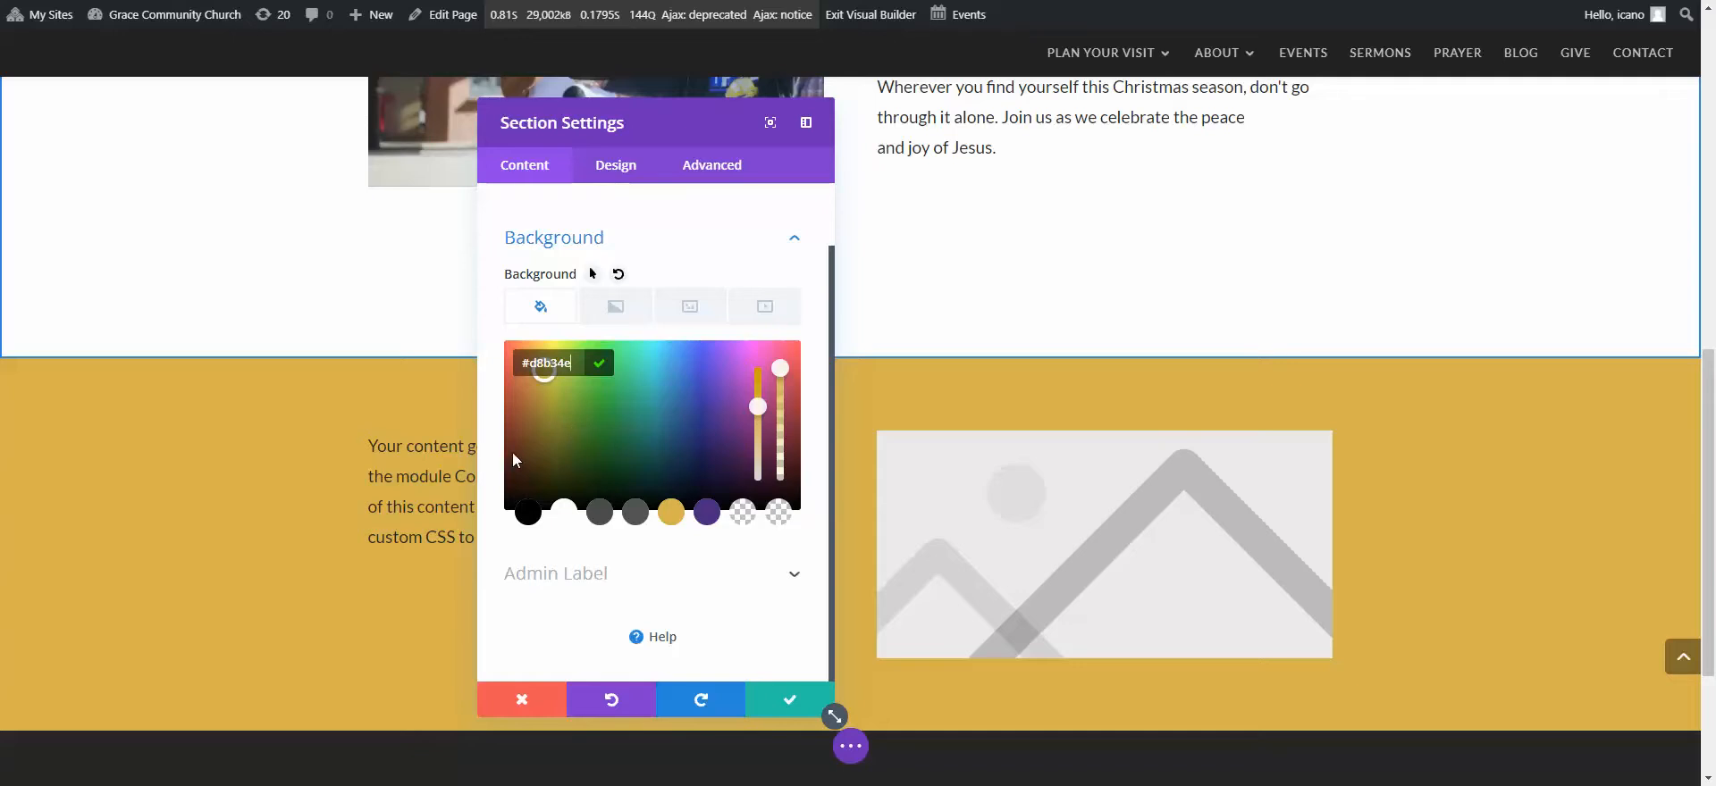
drag(512, 459, 494, 422)
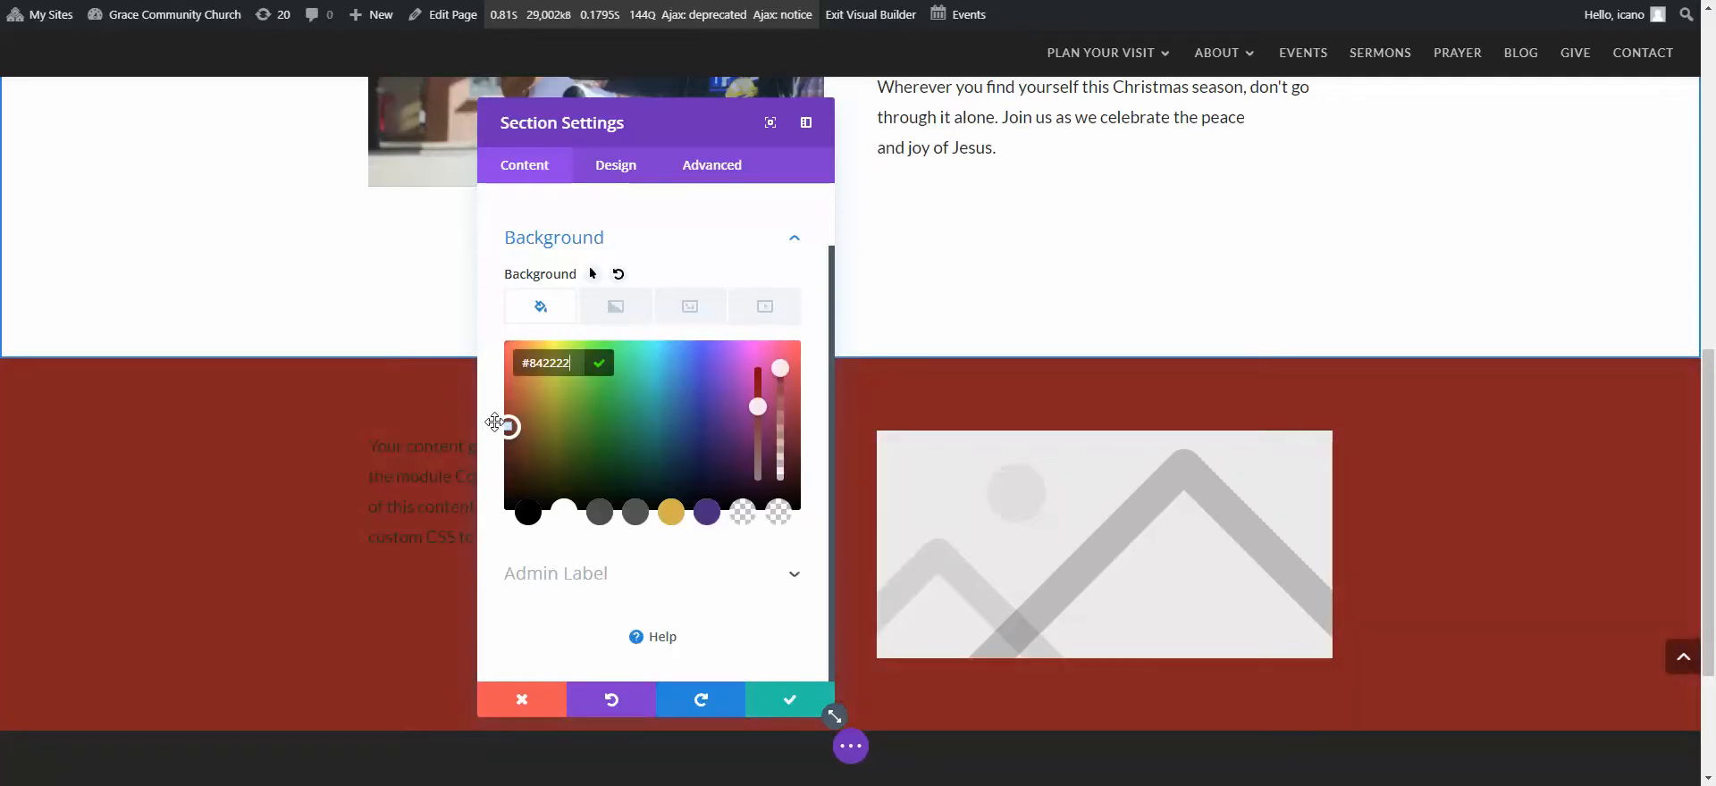
click(497, 425)
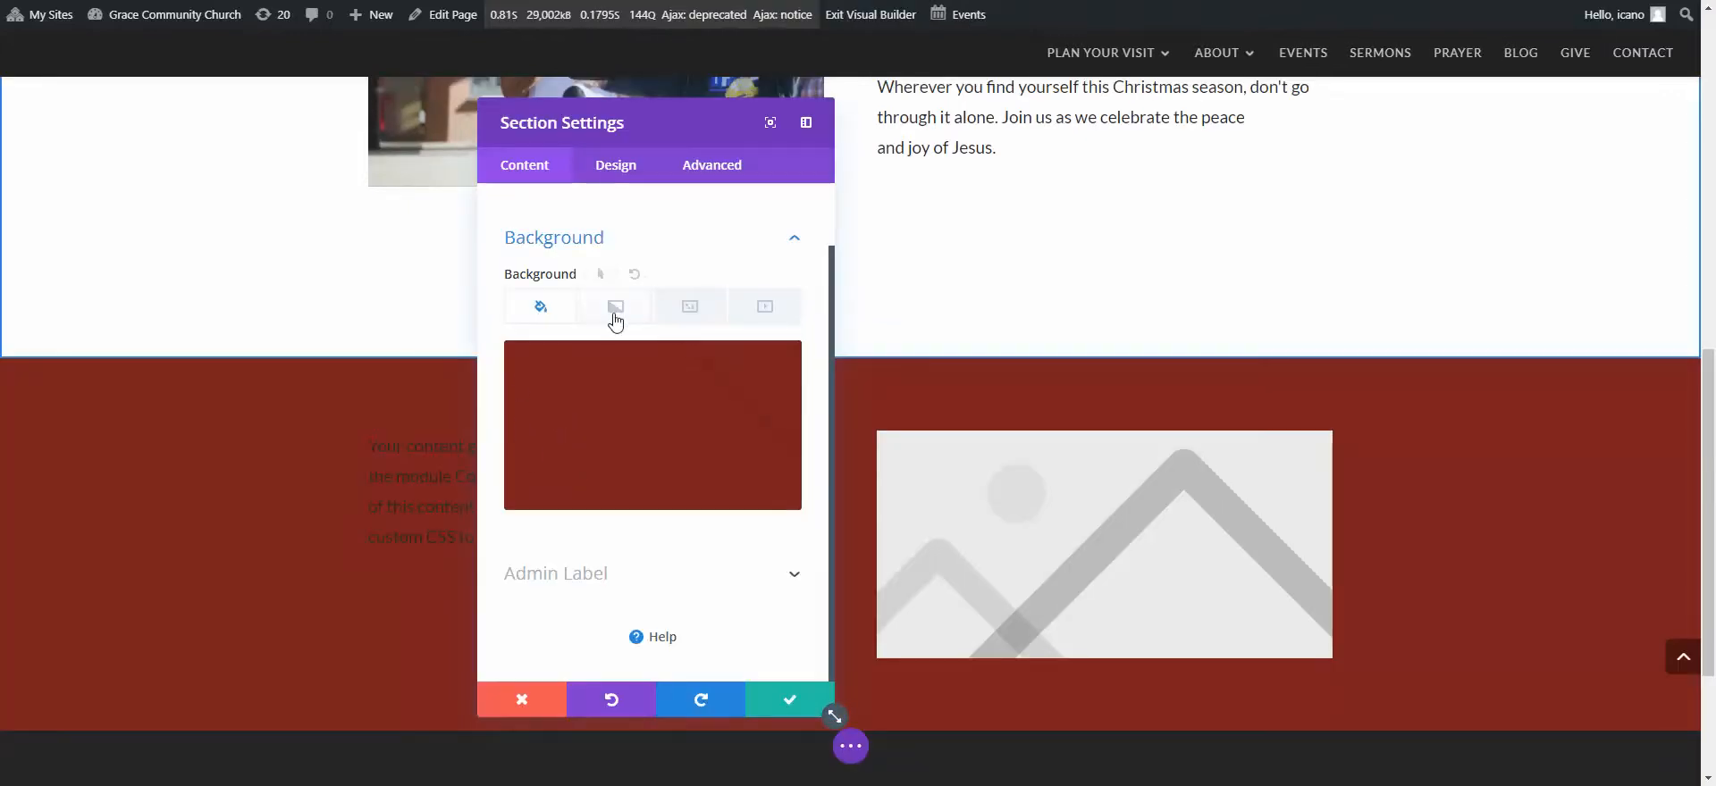
click(741, 375)
drag(507, 433, 507, 444)
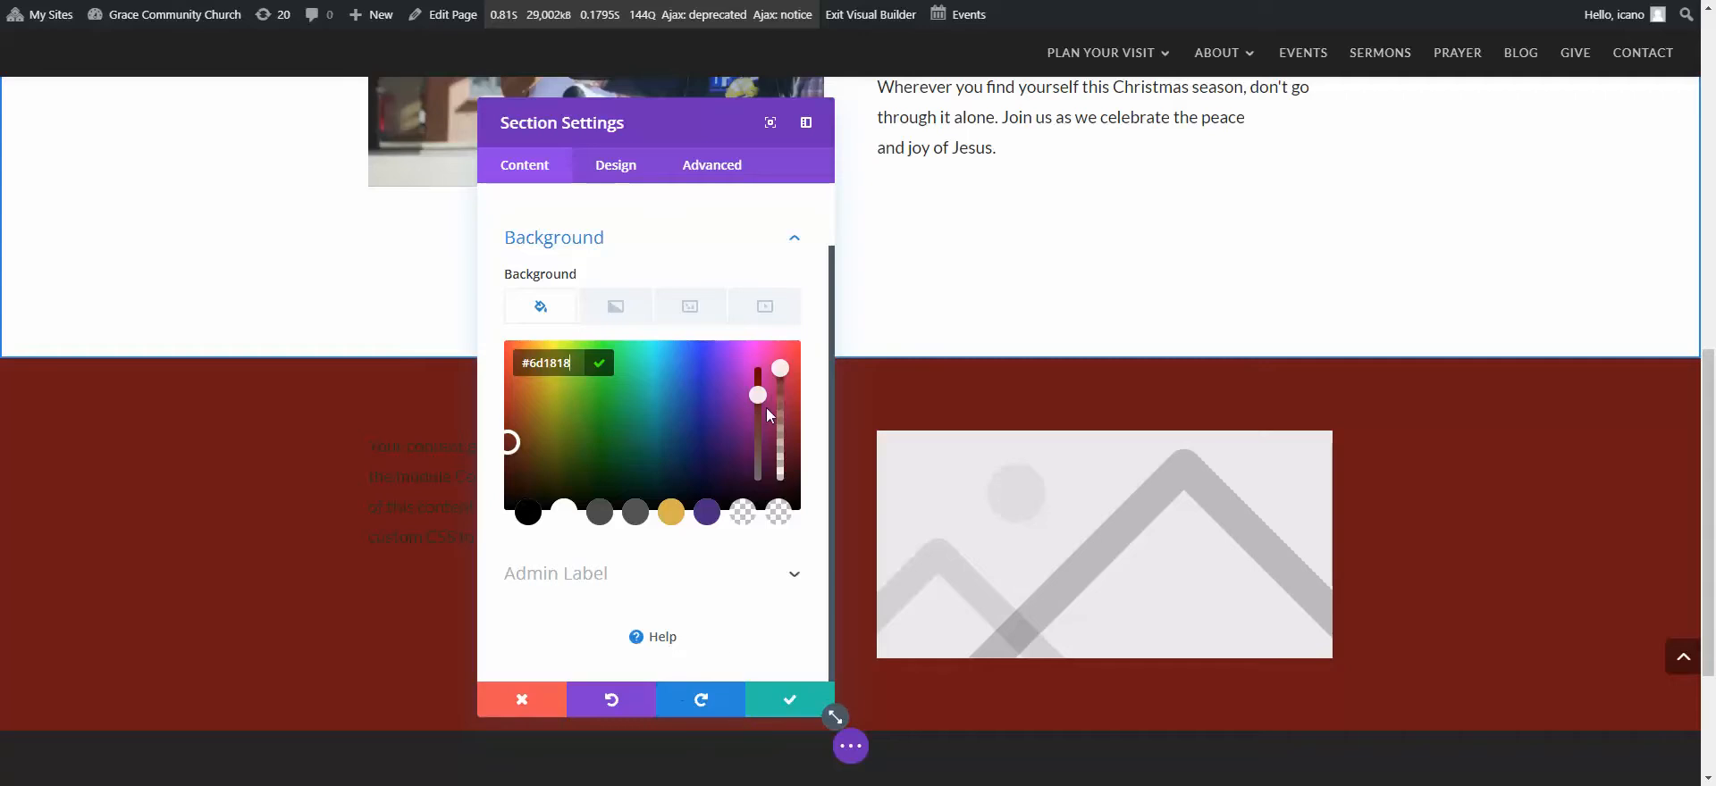
click(783, 705)
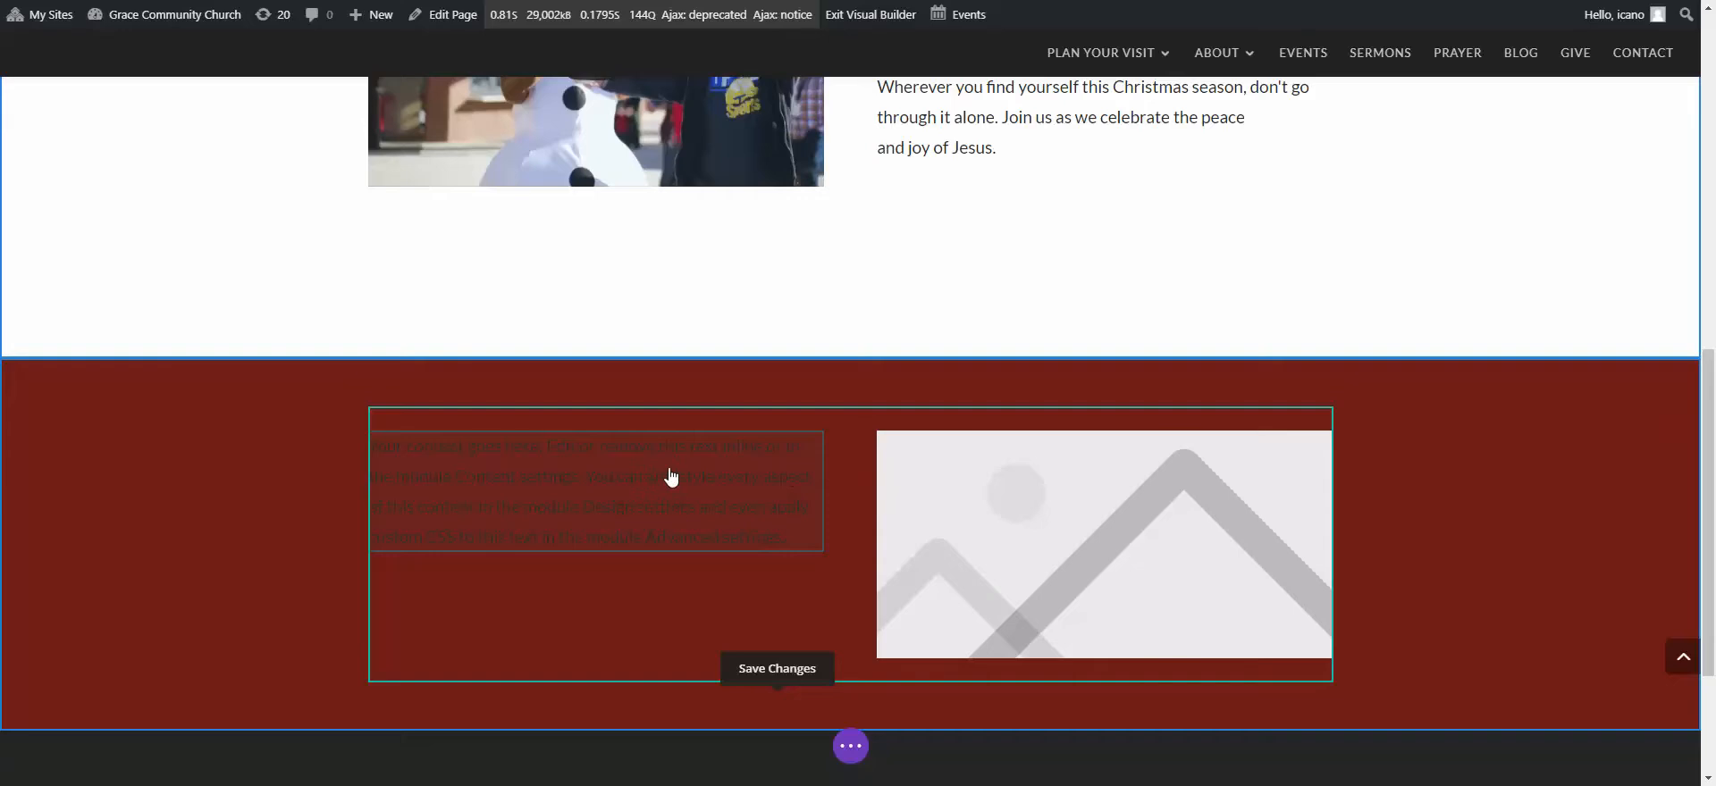
- Split "Your content goes here." into its own line in the first-column text module and format it as Heading 2
mouse_move(670, 478)
click(558, 476)
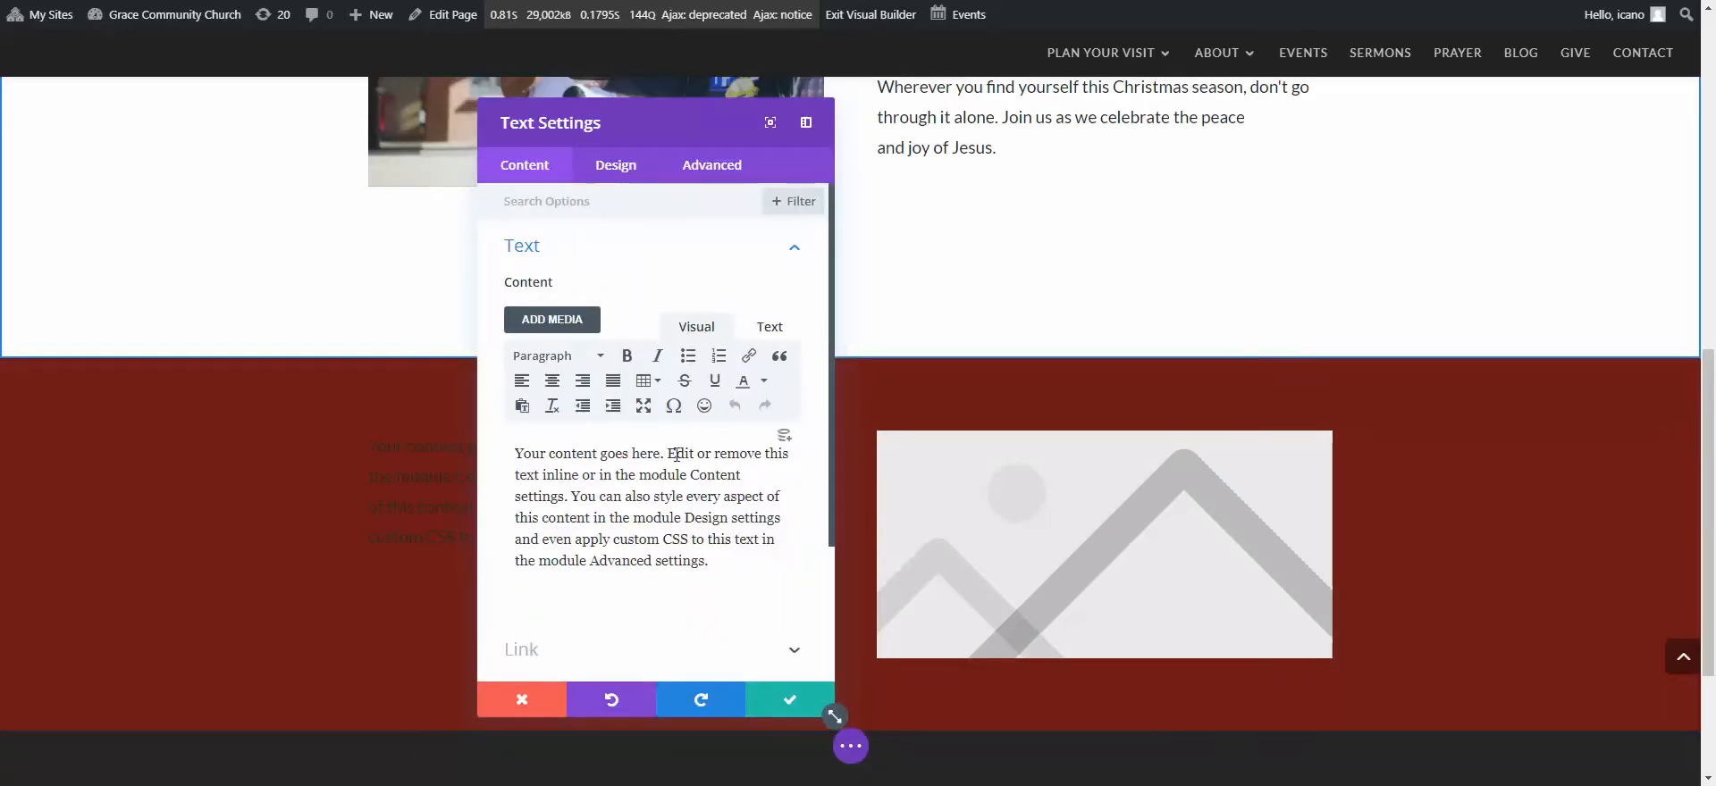
scroll(884, 340, up, 3)
scroll(976, 357, down, 3)
key(Return)
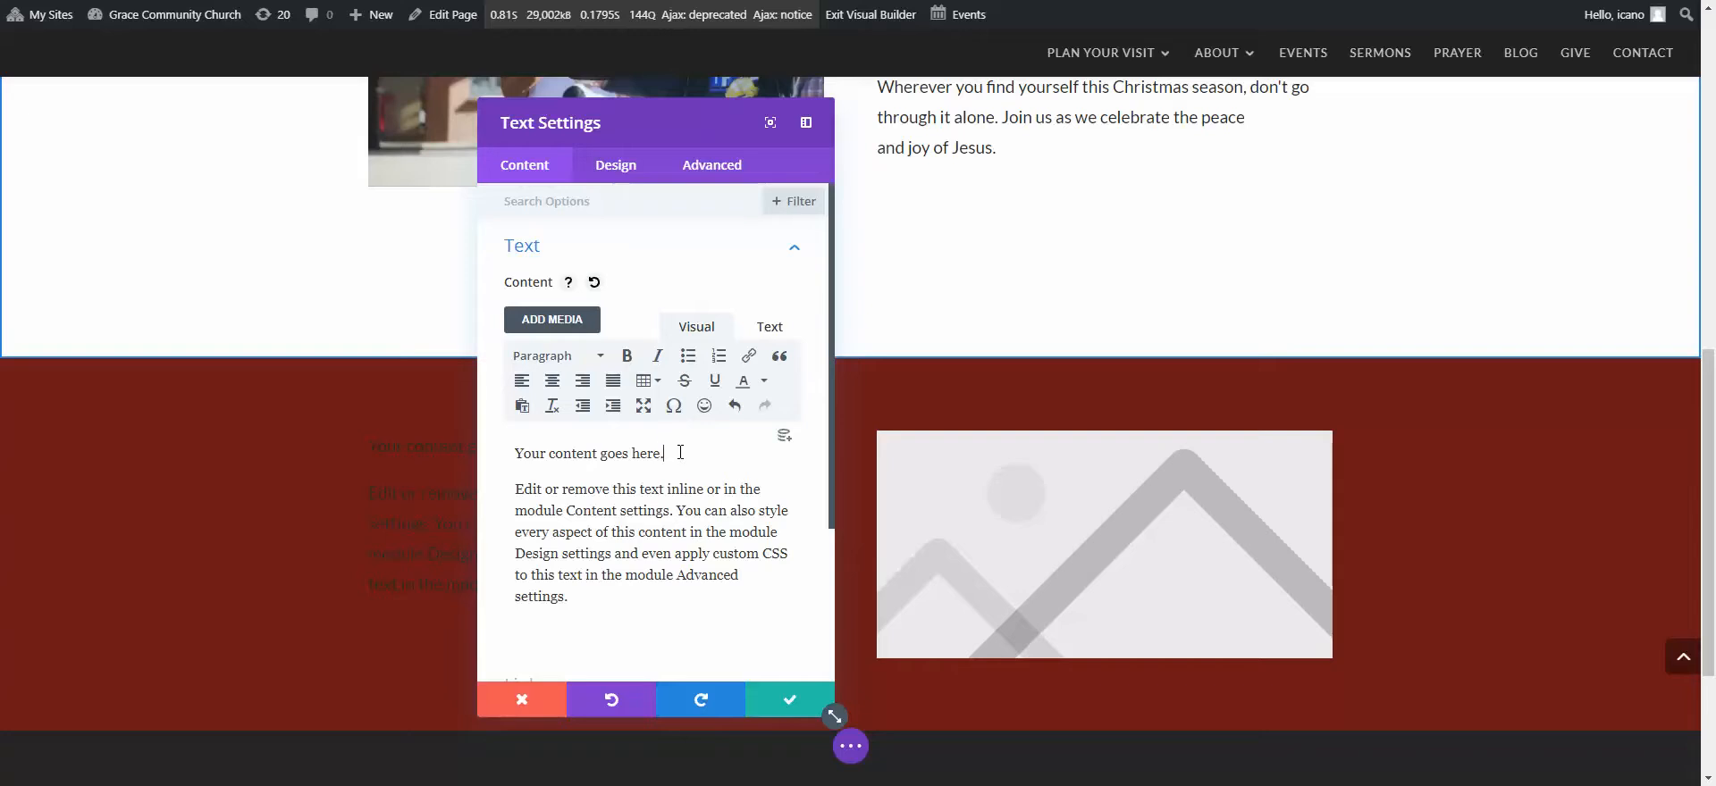
triple_click(638, 455)
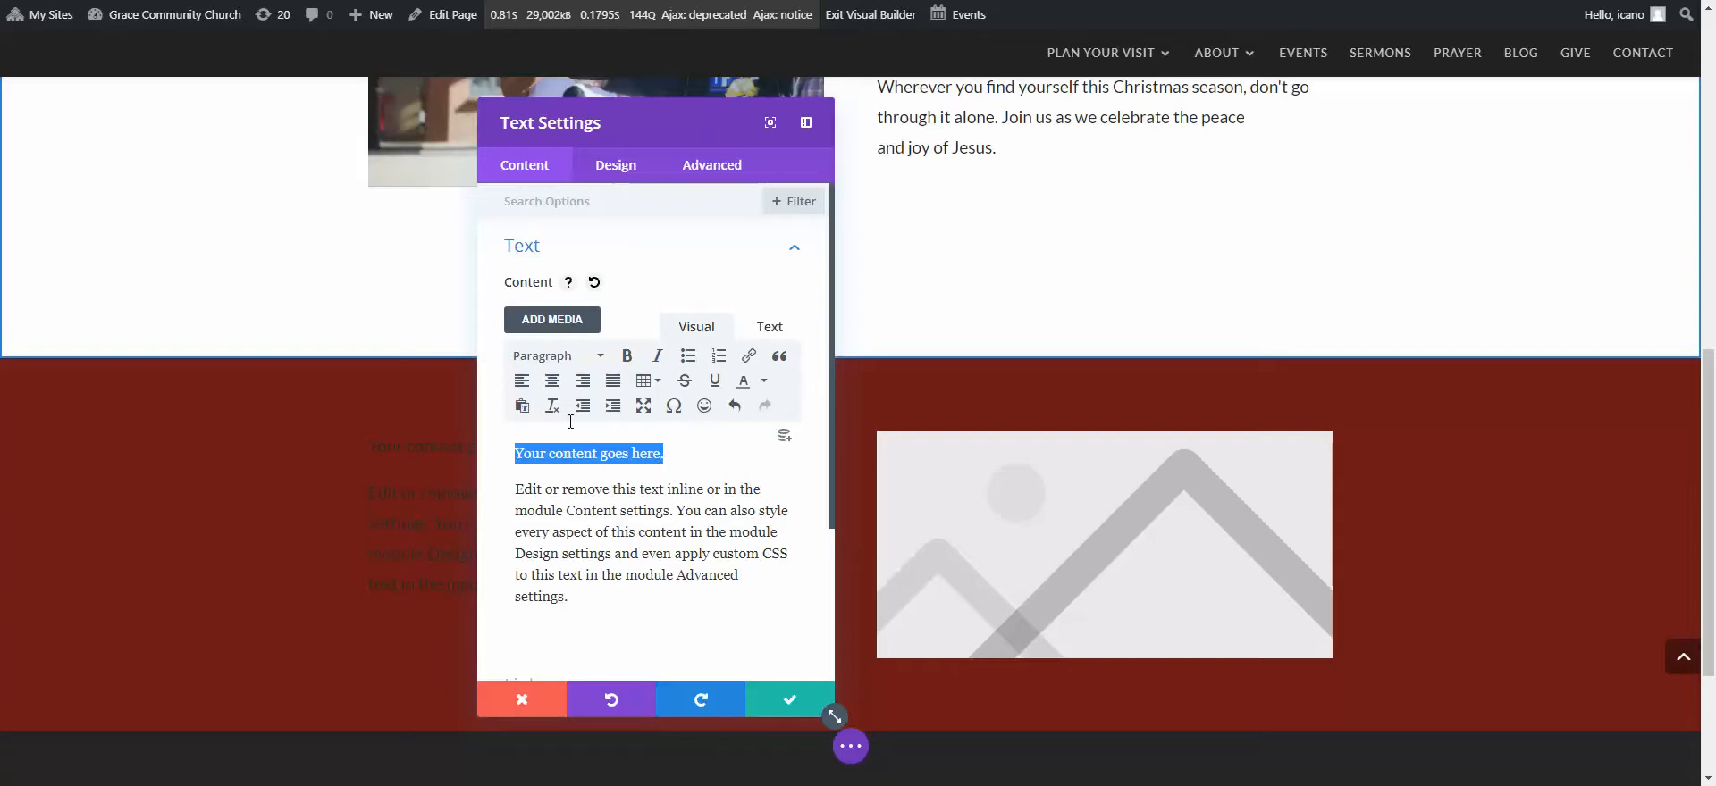
click(595, 358)
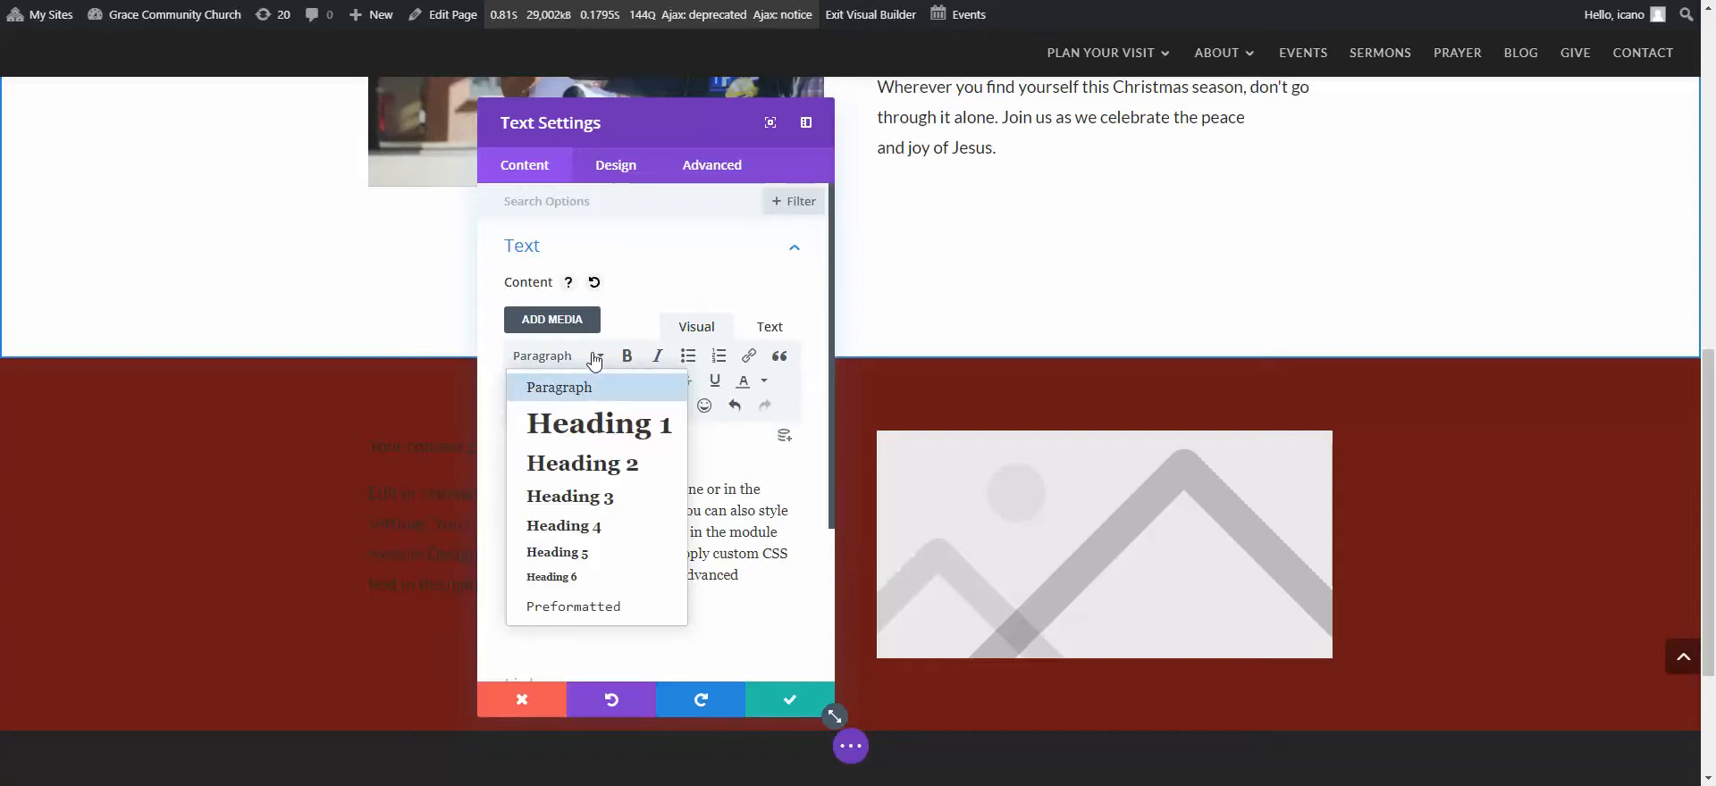
click(585, 464)
drag(544, 120, 966, 102)
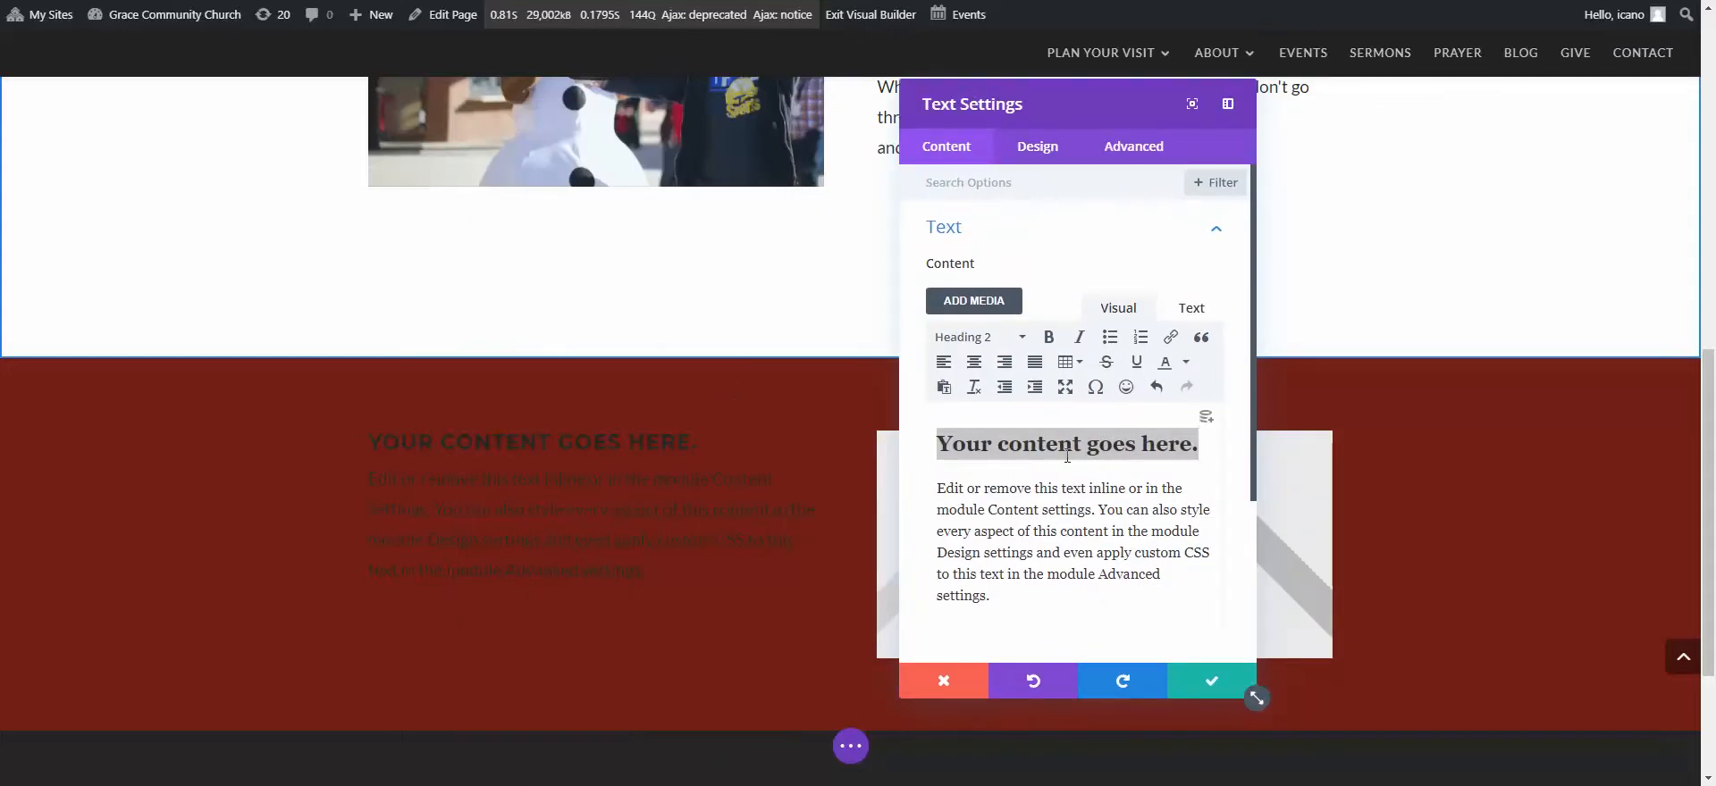
- Set the text module's Heading 1 text color to white and recheck the first line's heading level in its content
click(1024, 149)
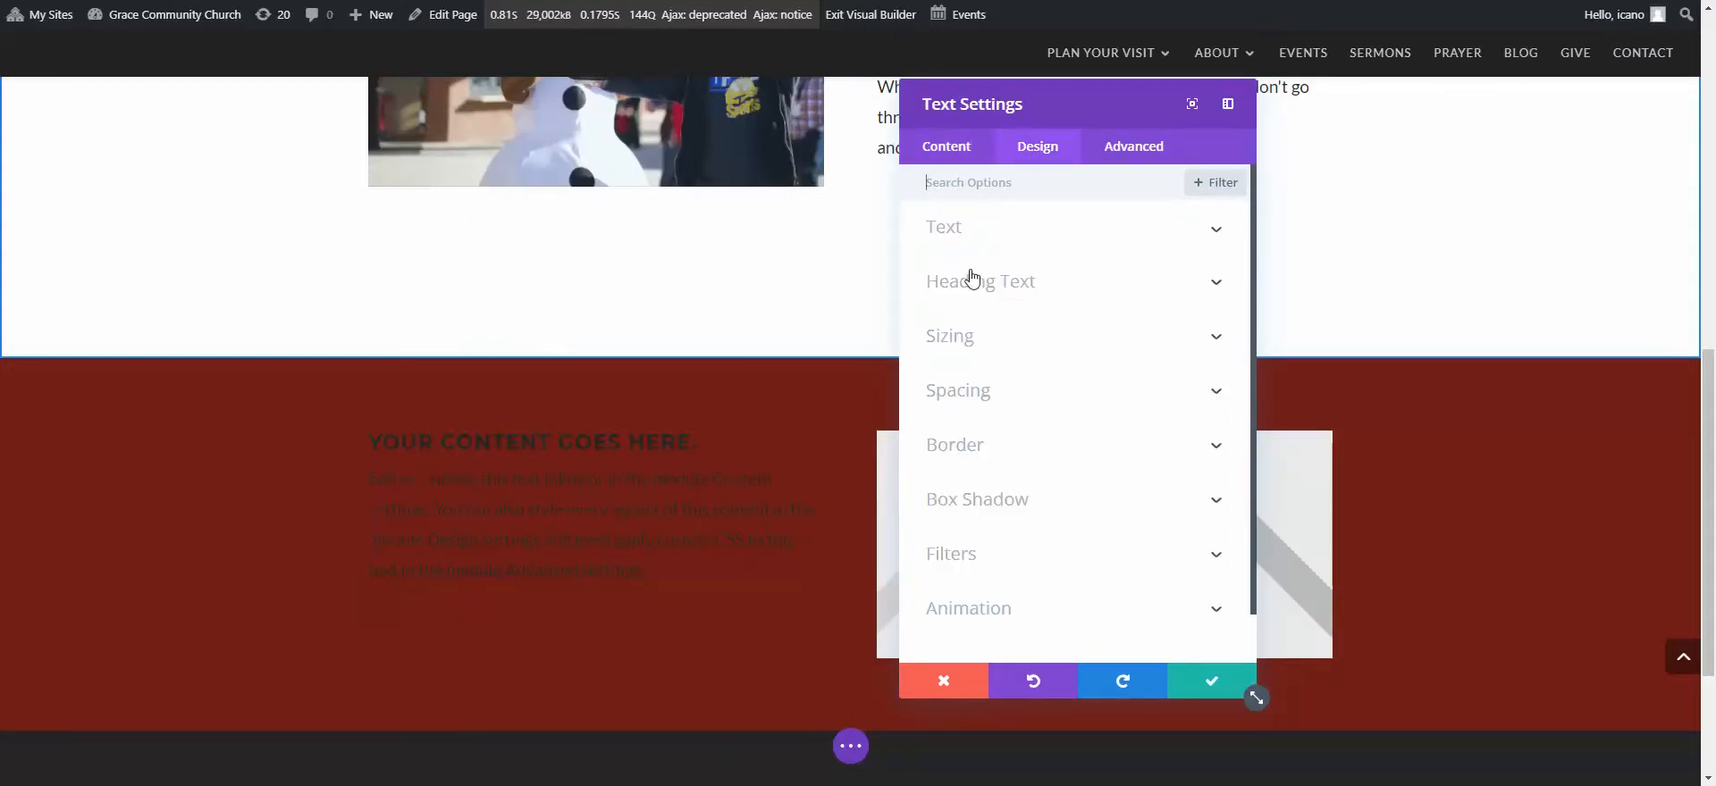
click(1143, 285)
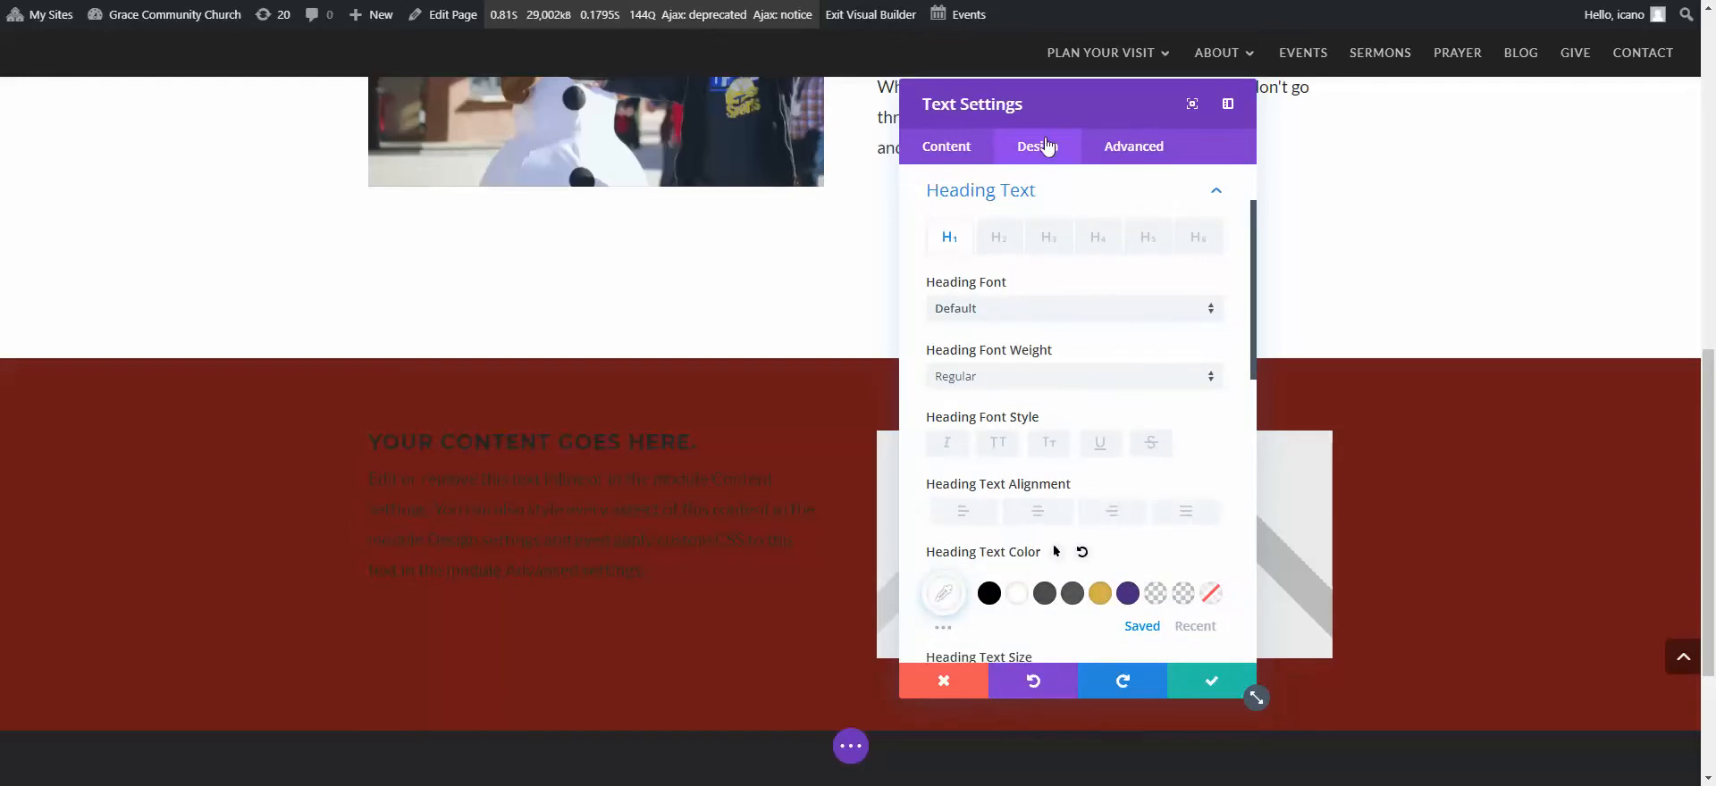
click(951, 154)
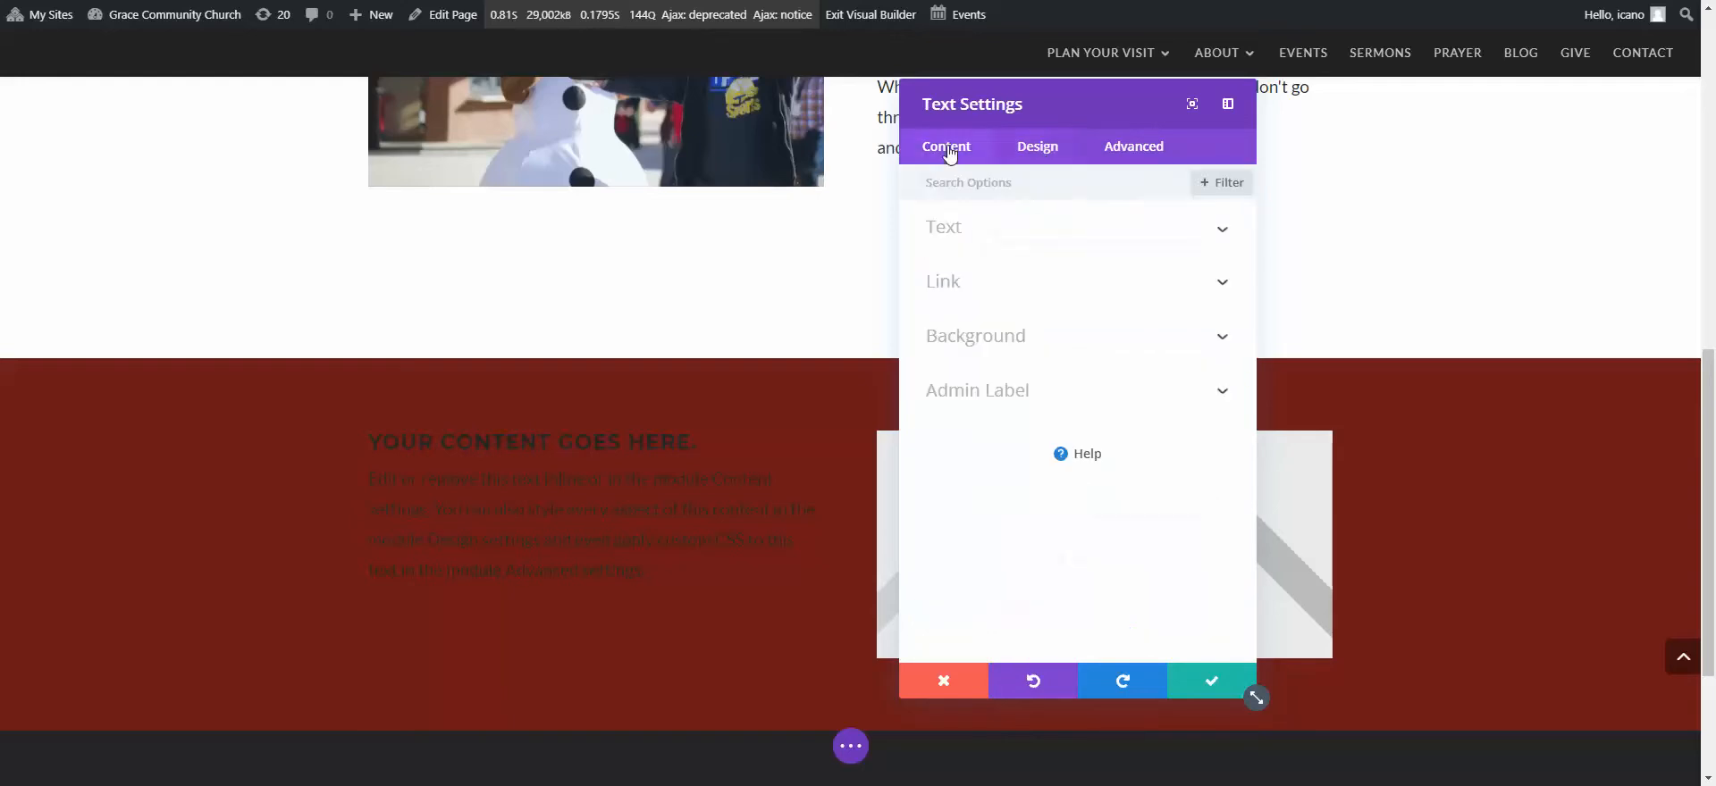
click(1034, 235)
click(994, 451)
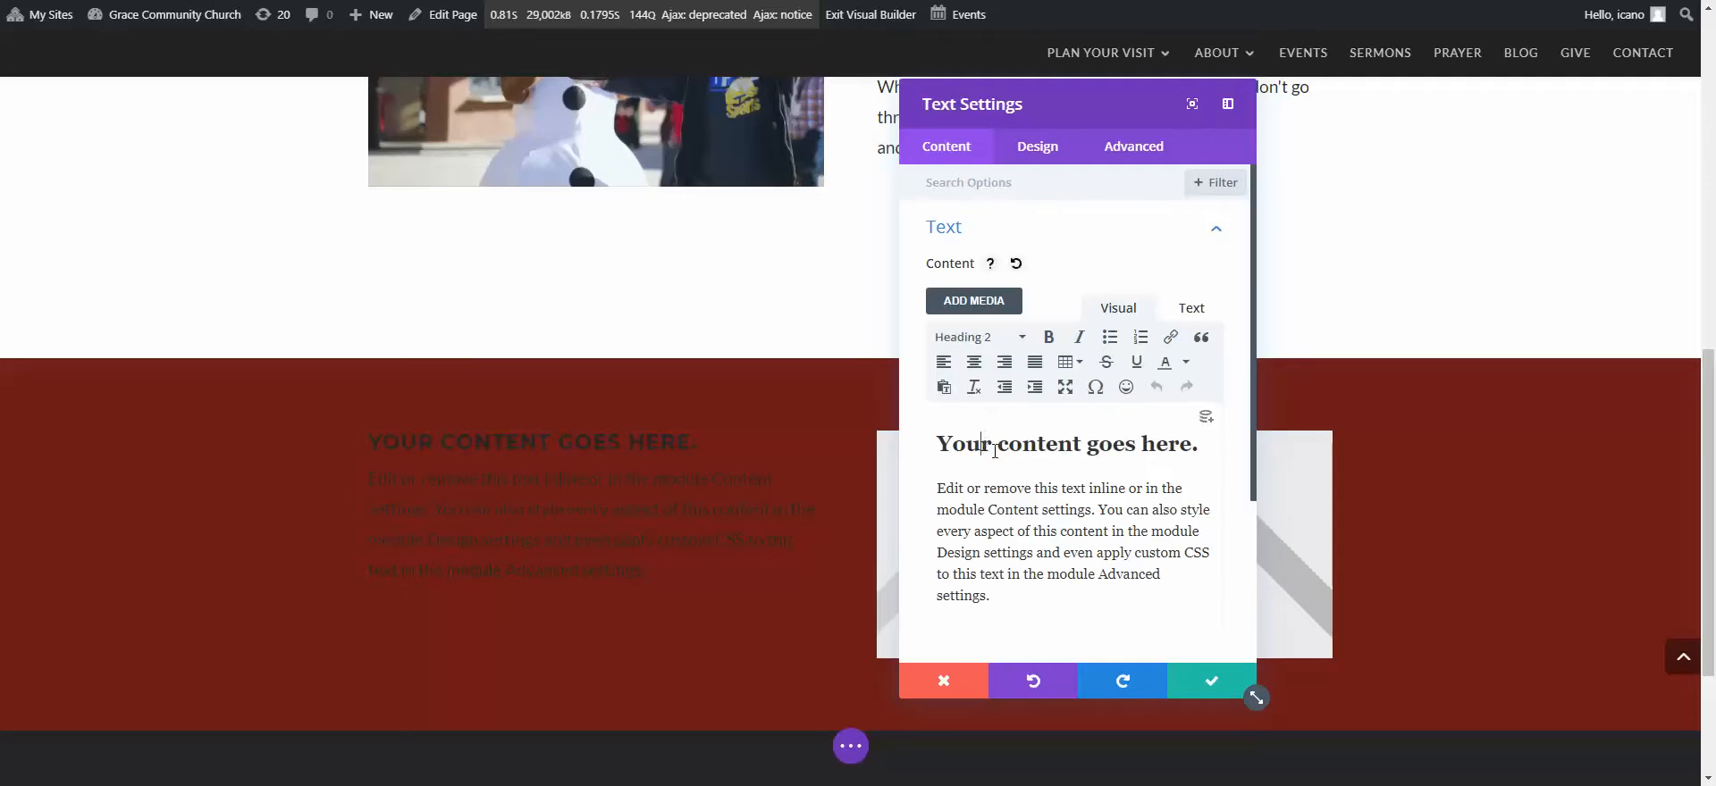
triple_click(994, 451)
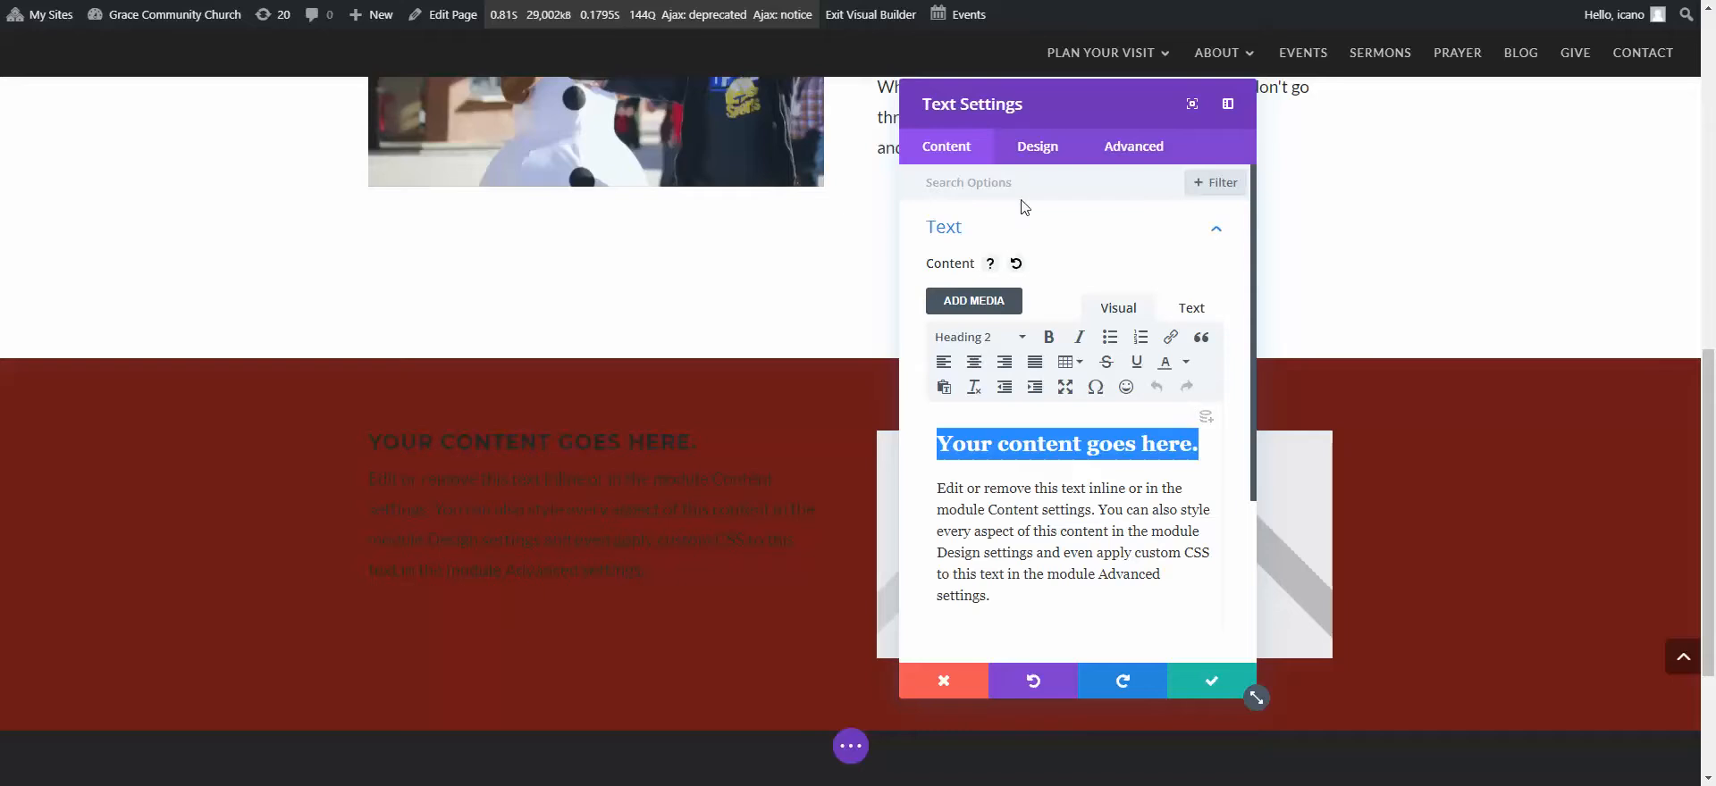
- Set the text module's Heading 2 text color to #ffffff and apply the text shadow preset with 0em horizontal and 0.1em vertical length
click(1046, 146)
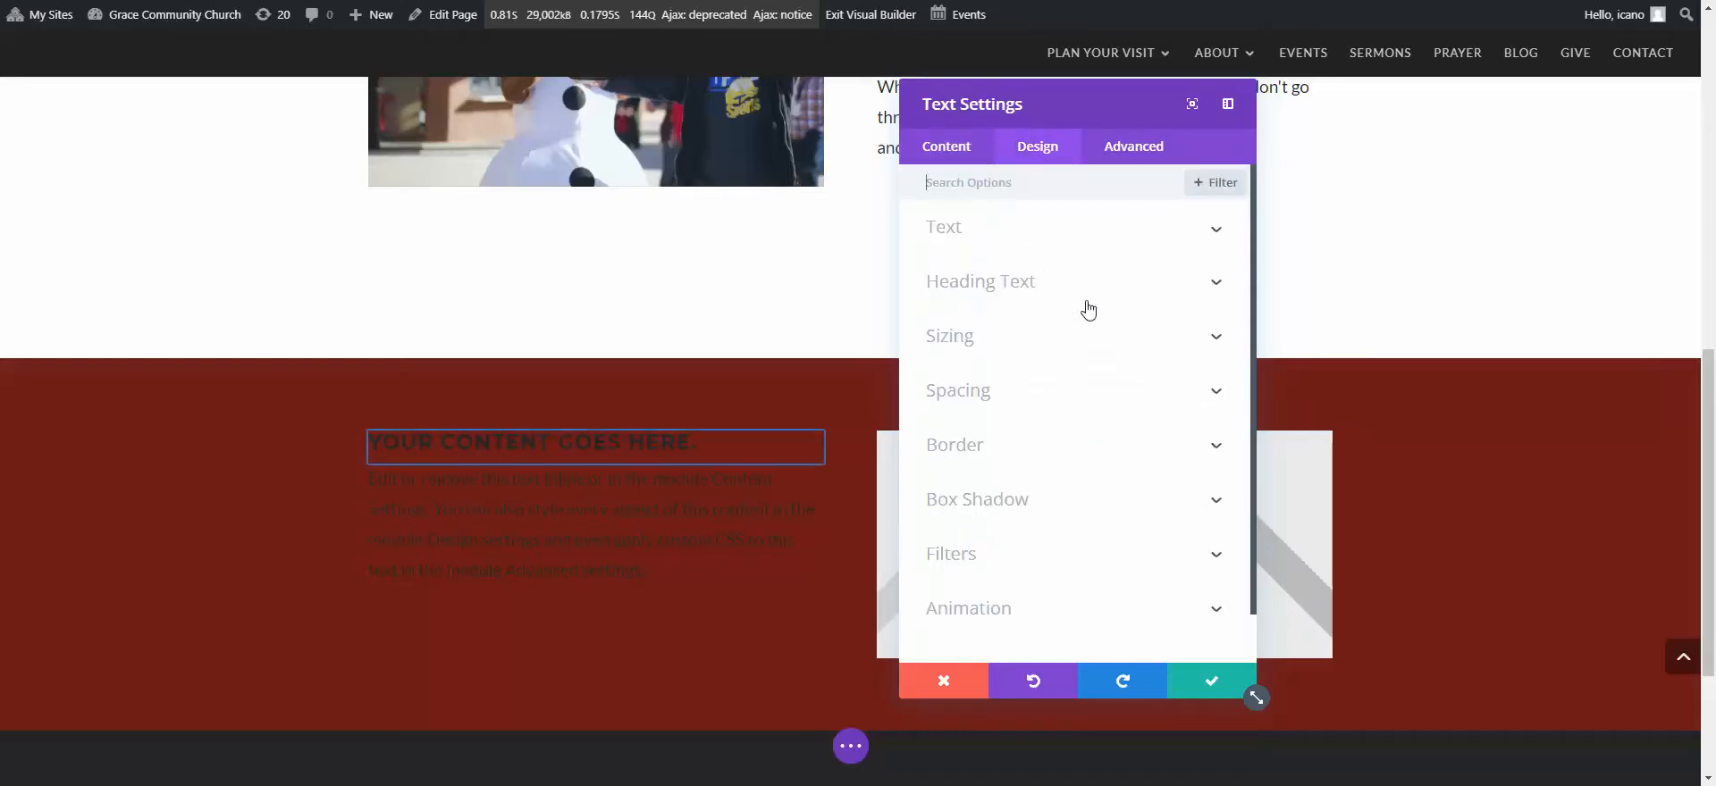
click(1217, 284)
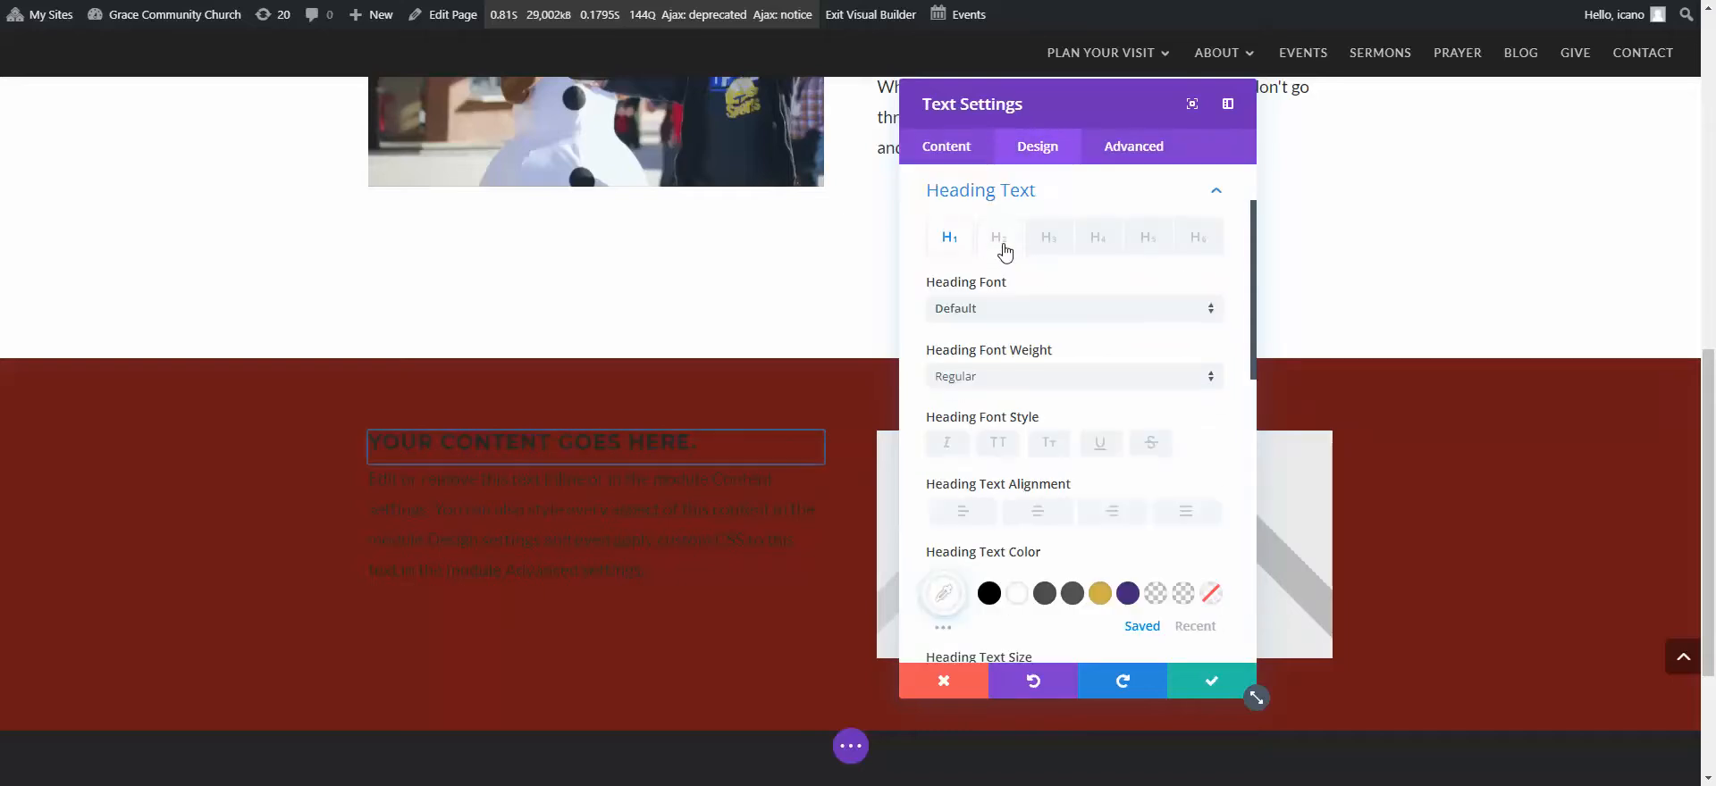
click(1000, 237)
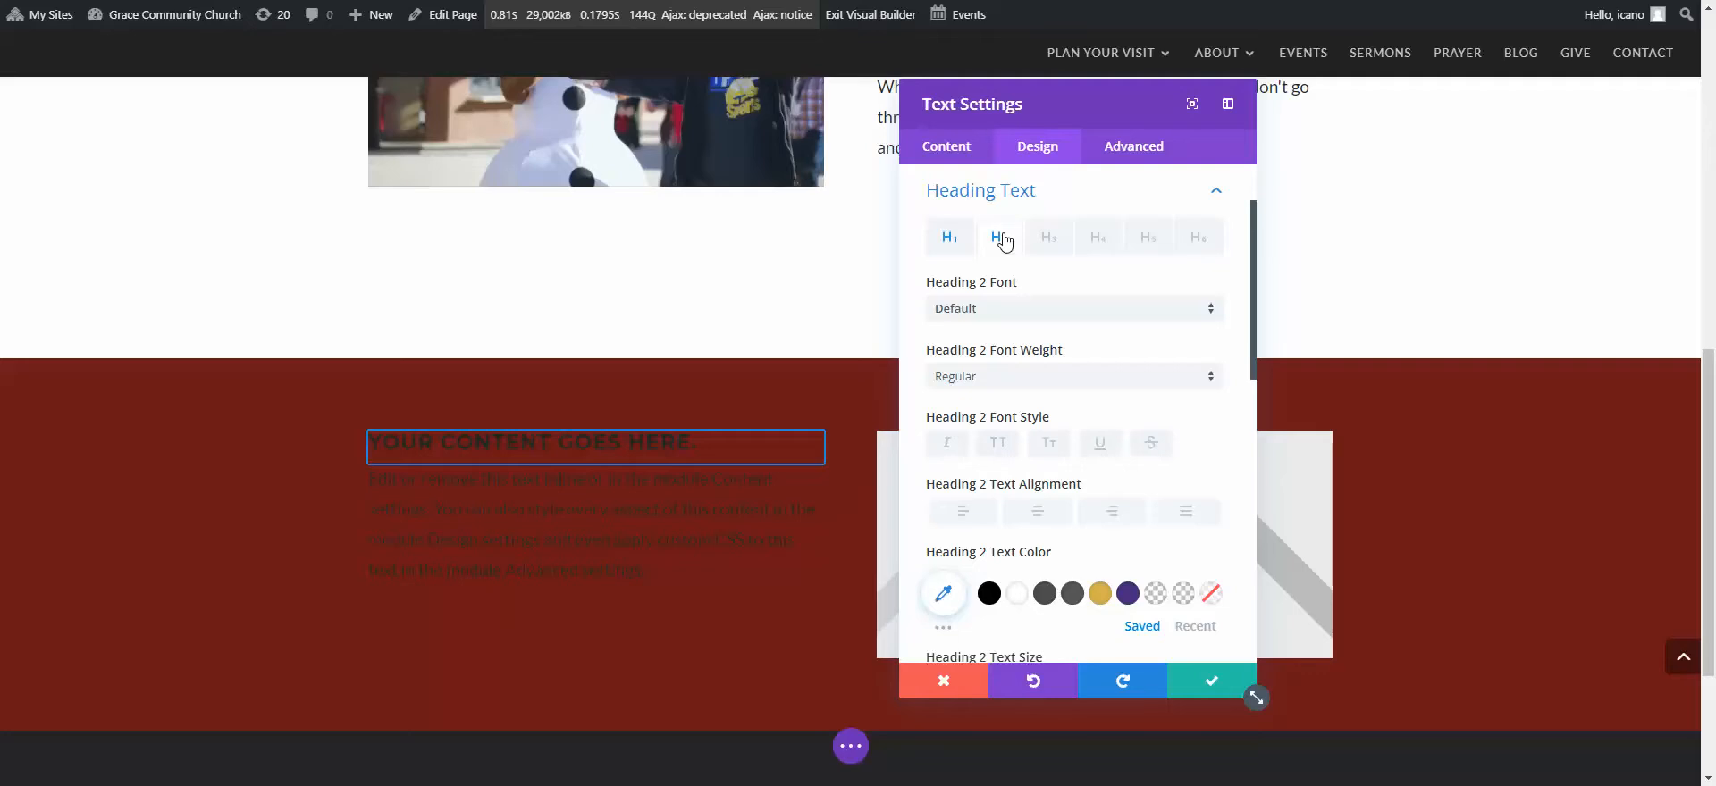
click(949, 251)
click(1008, 243)
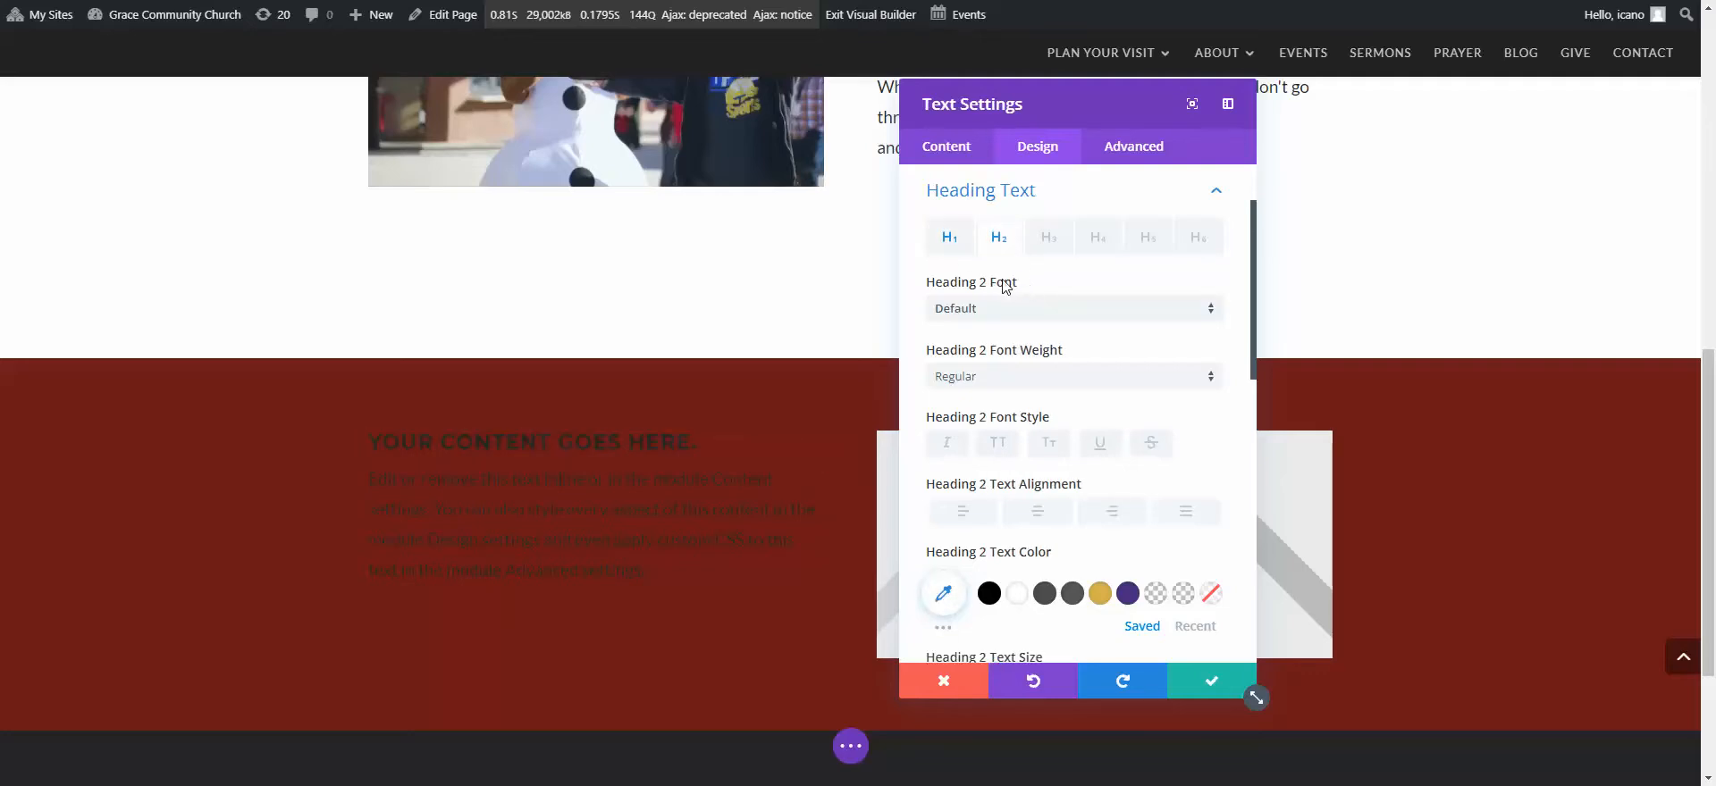
scroll(1037, 387, down, 1)
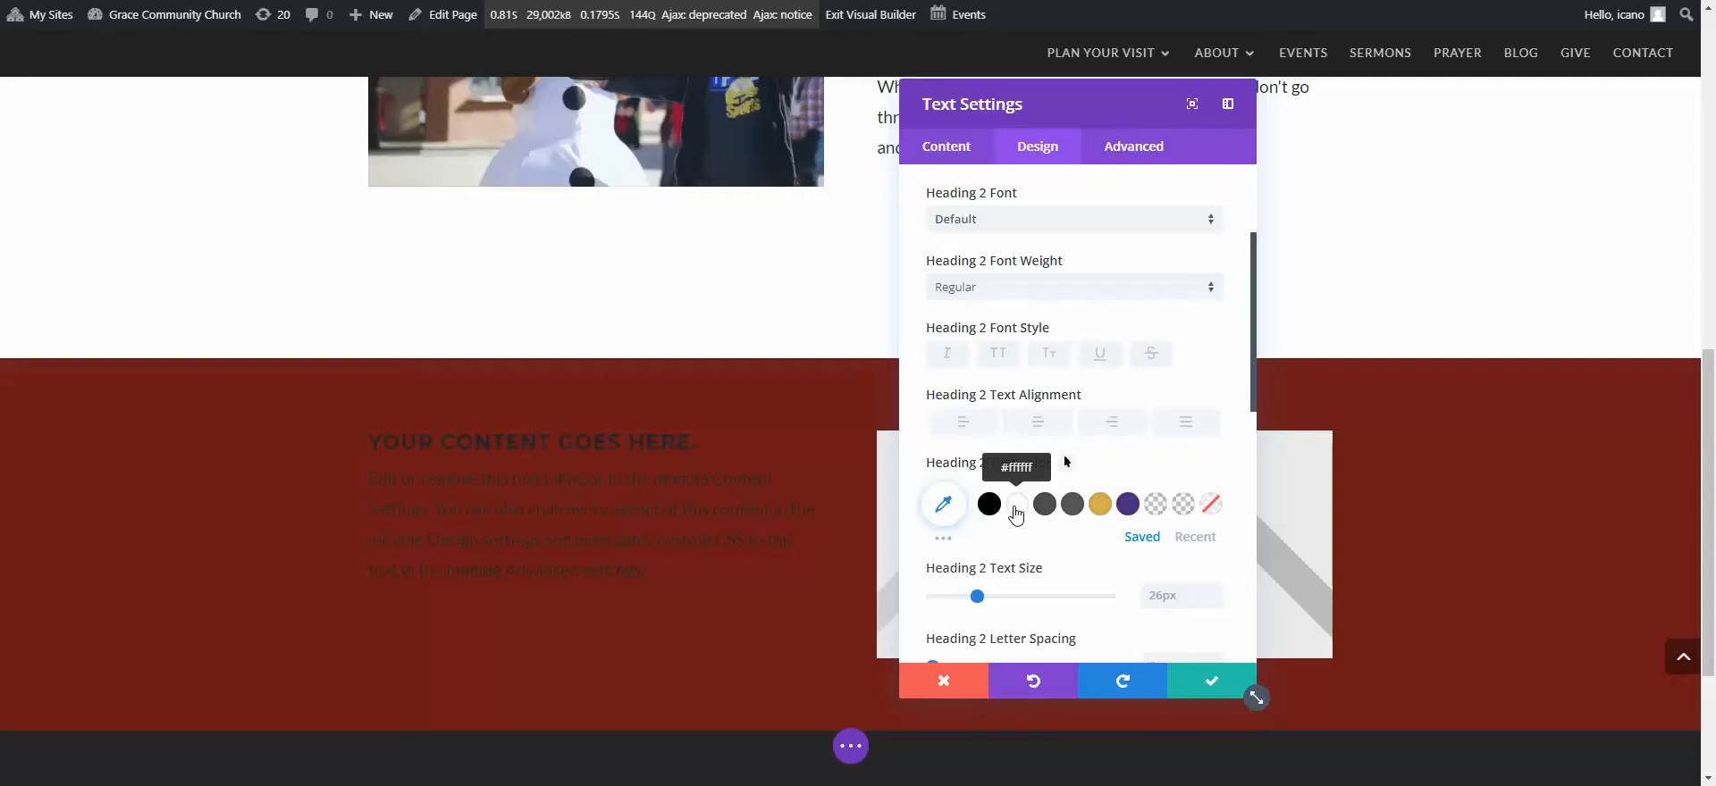
click(1016, 505)
scroll(1015, 512, down, 5)
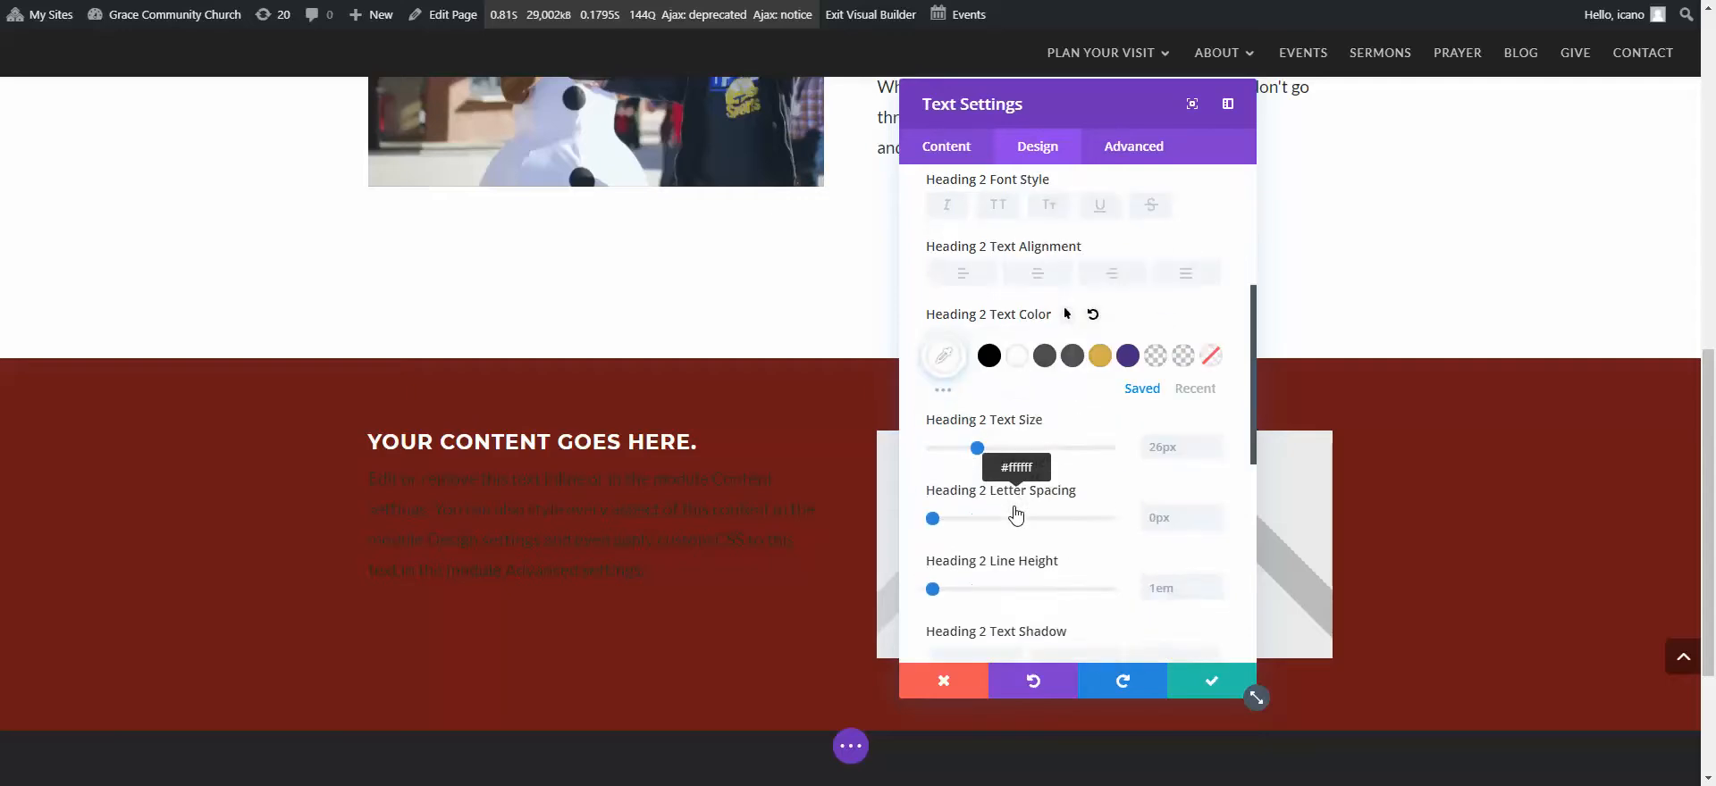
click(1068, 393)
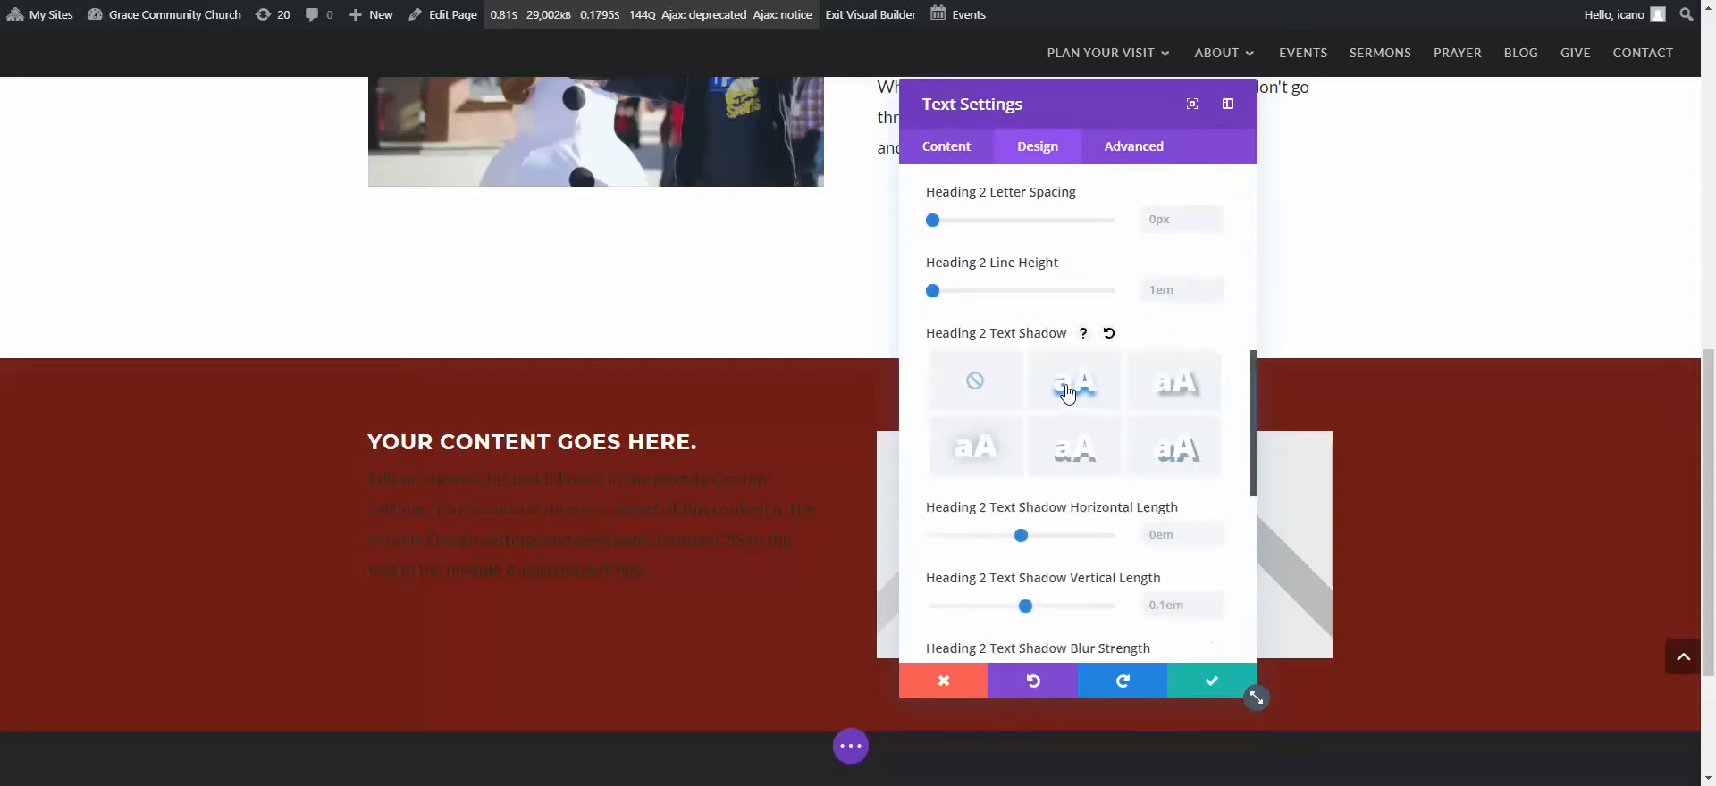
- Set the body text color of the first-column text module to white
scroll(1038, 322, up, 8)
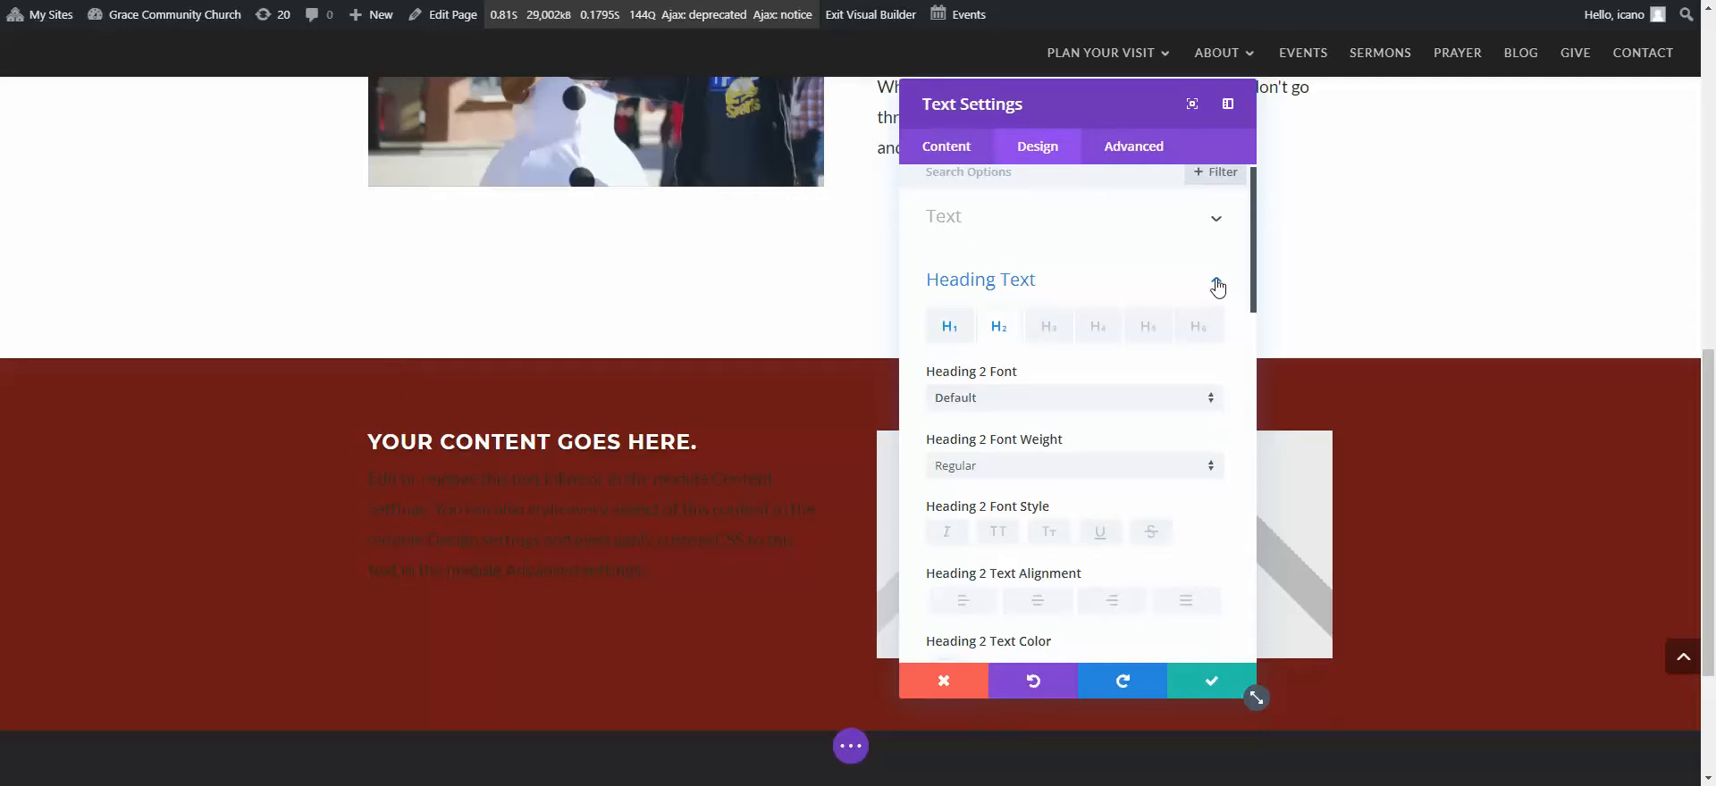
click(1216, 279)
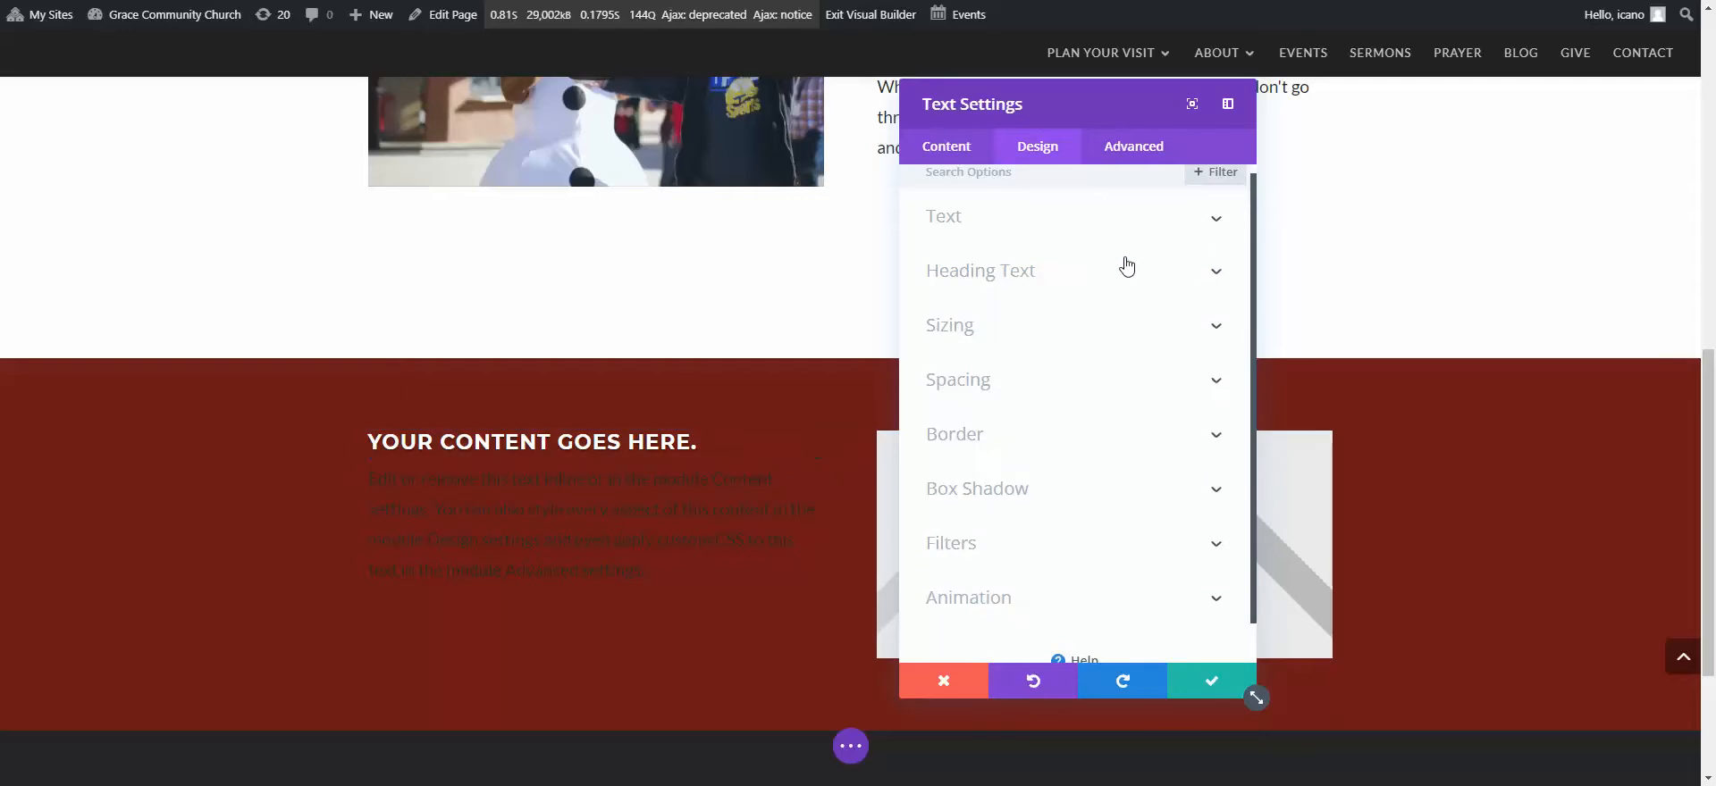
click(1082, 228)
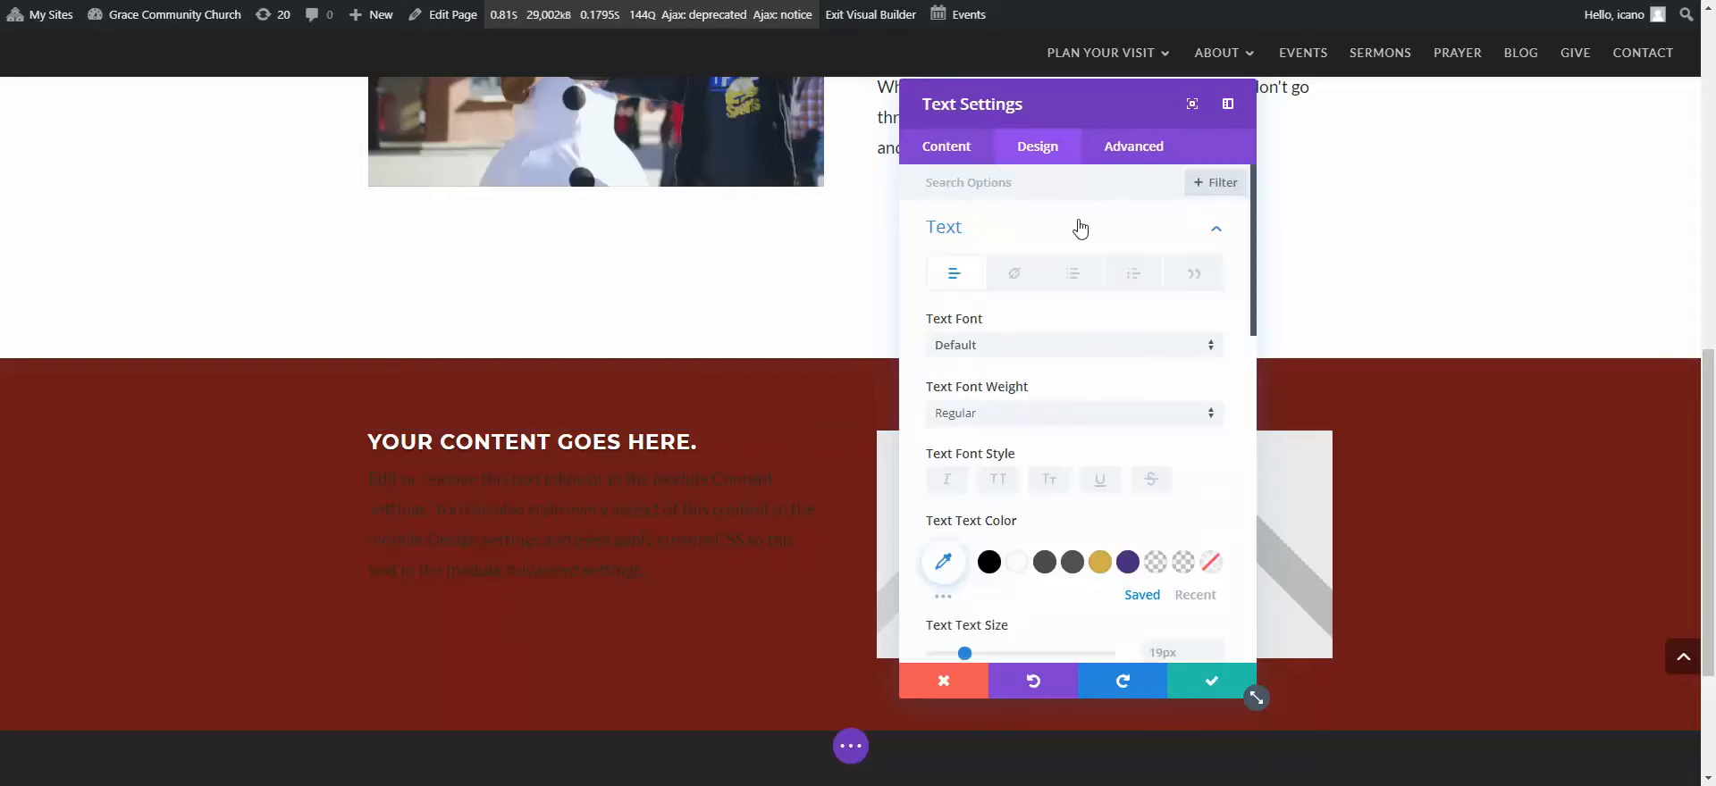
scroll(1025, 534, down, 1)
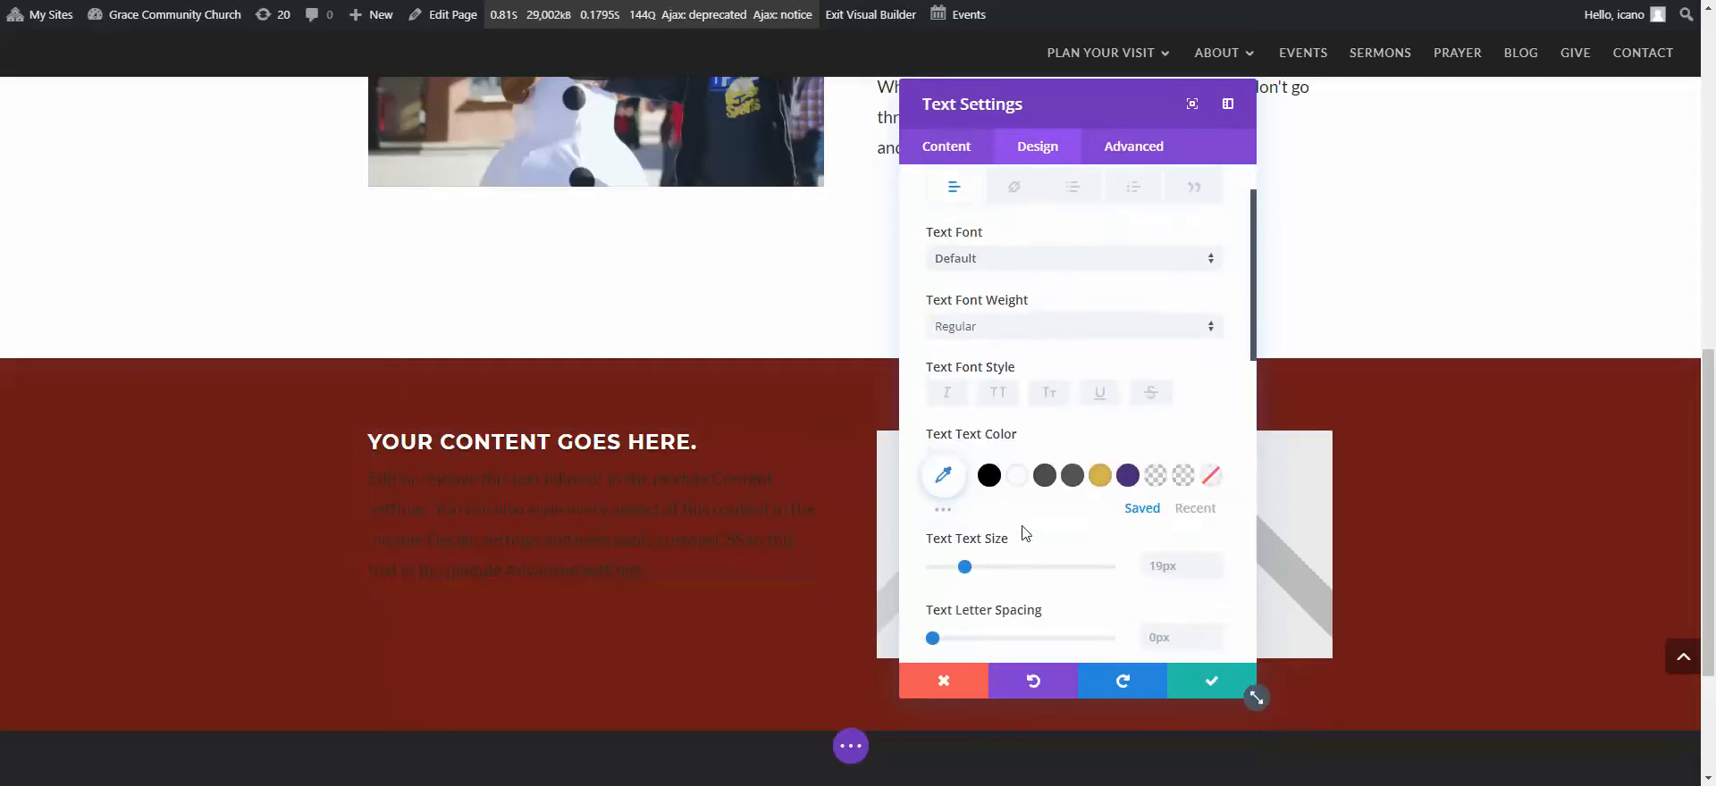
click(1017, 476)
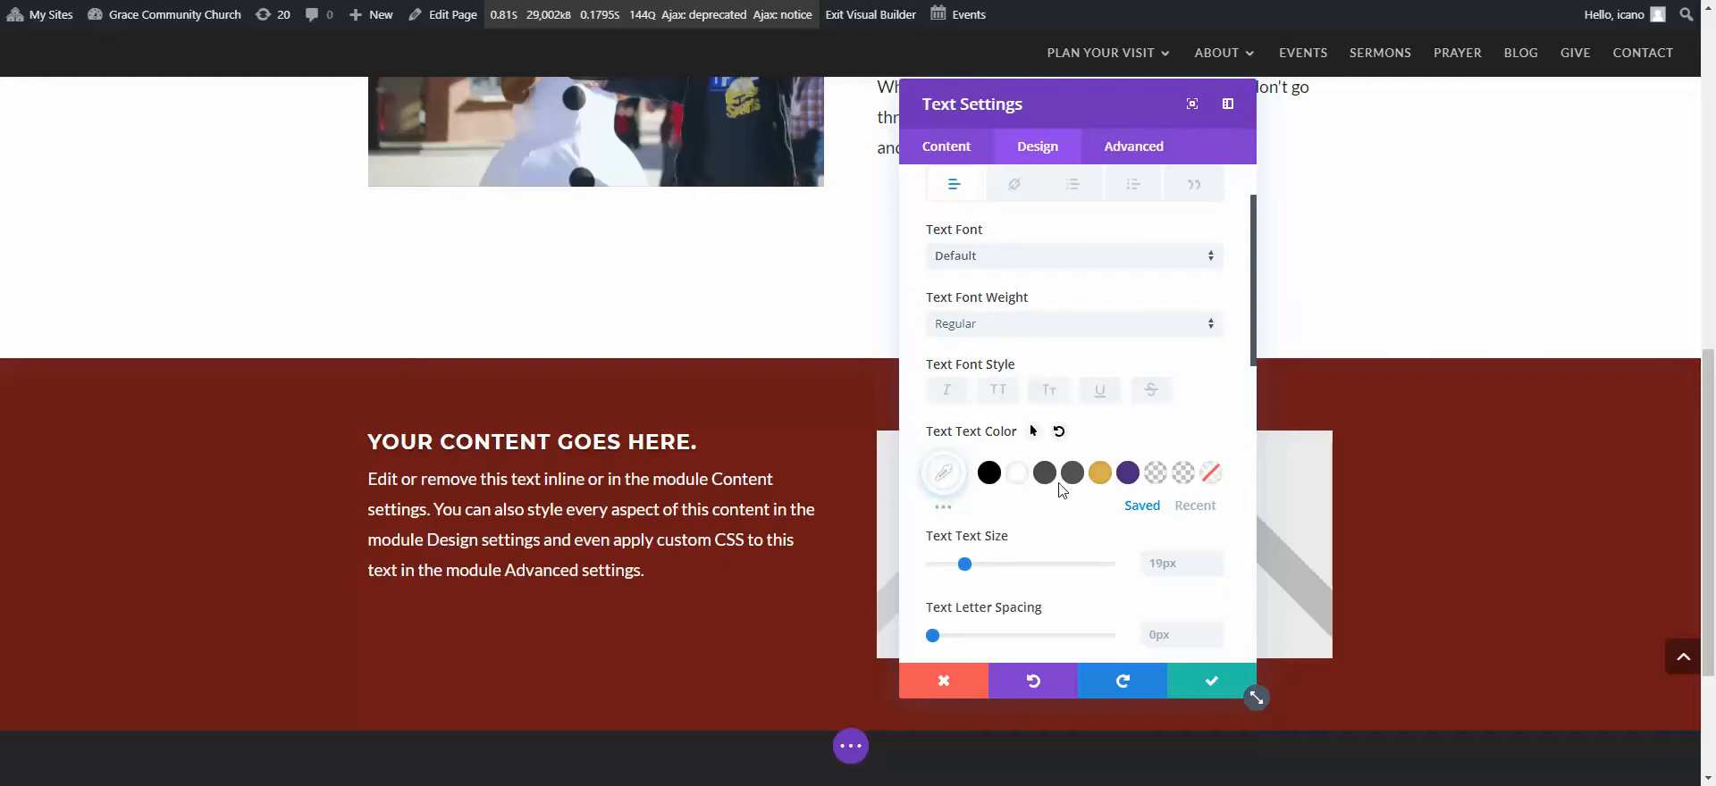
- Try 1px letter spacing on the body text, return it to 0px, and set the text size to 23px
scroll(1062, 489, down, 3)
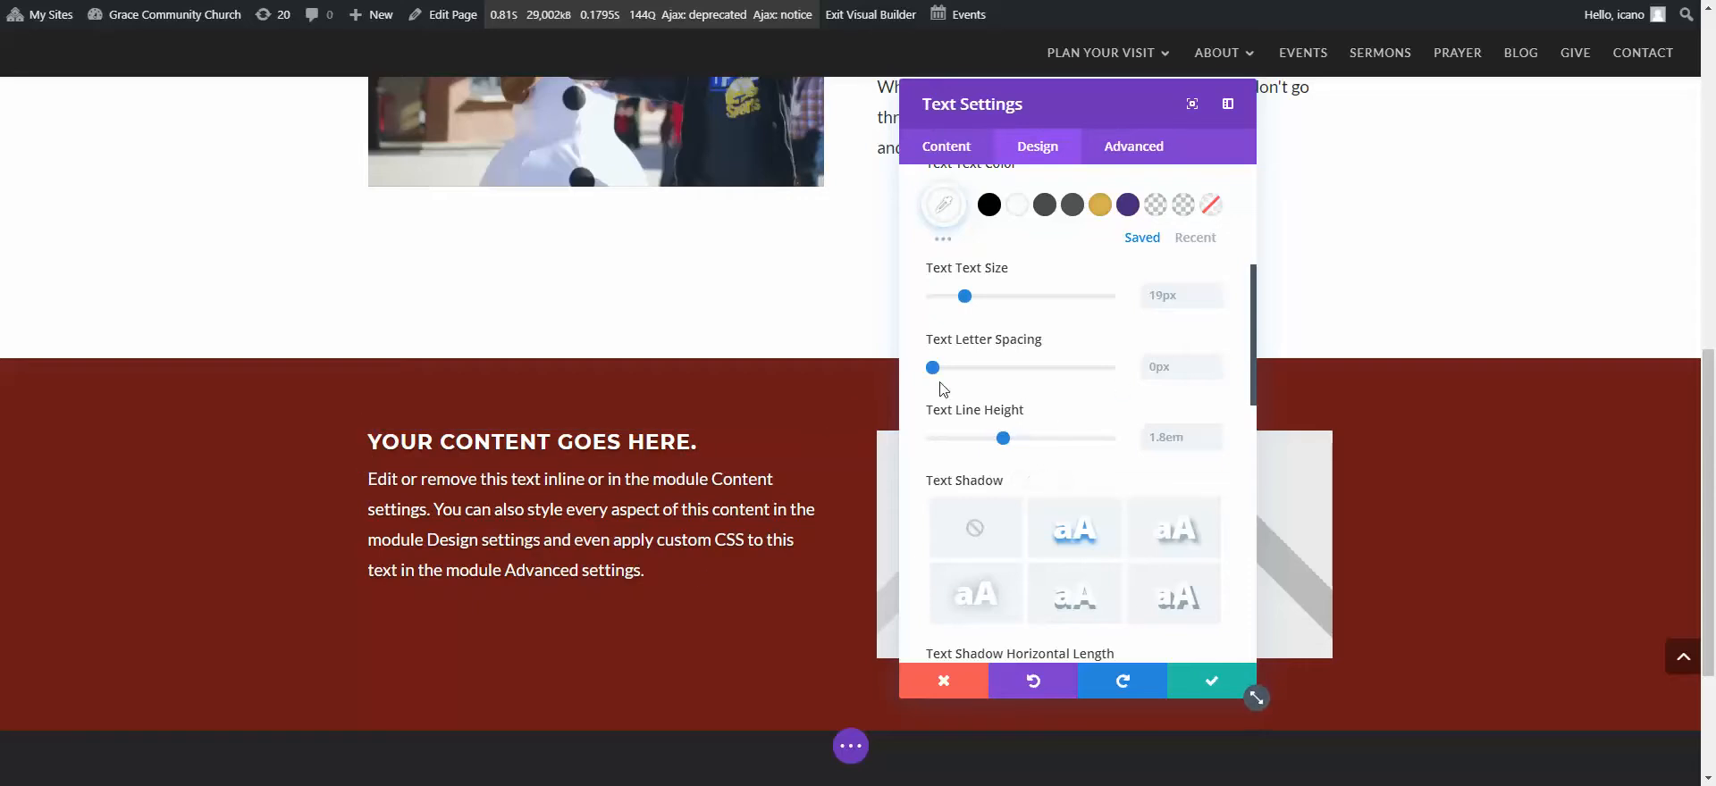
drag(932, 371, 936, 374)
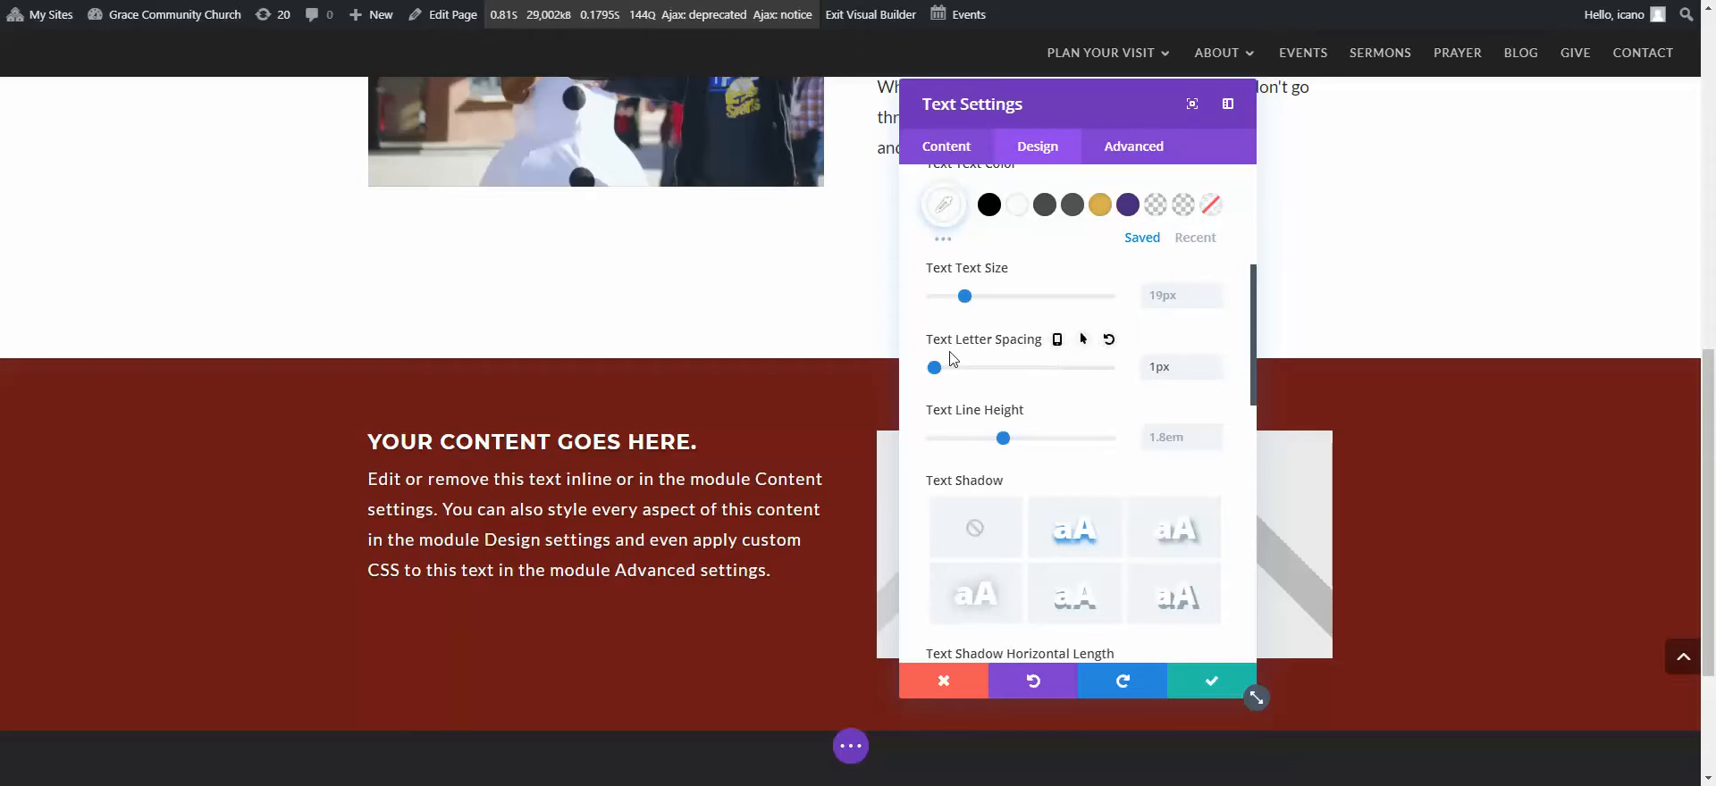
drag(934, 369, 930, 378)
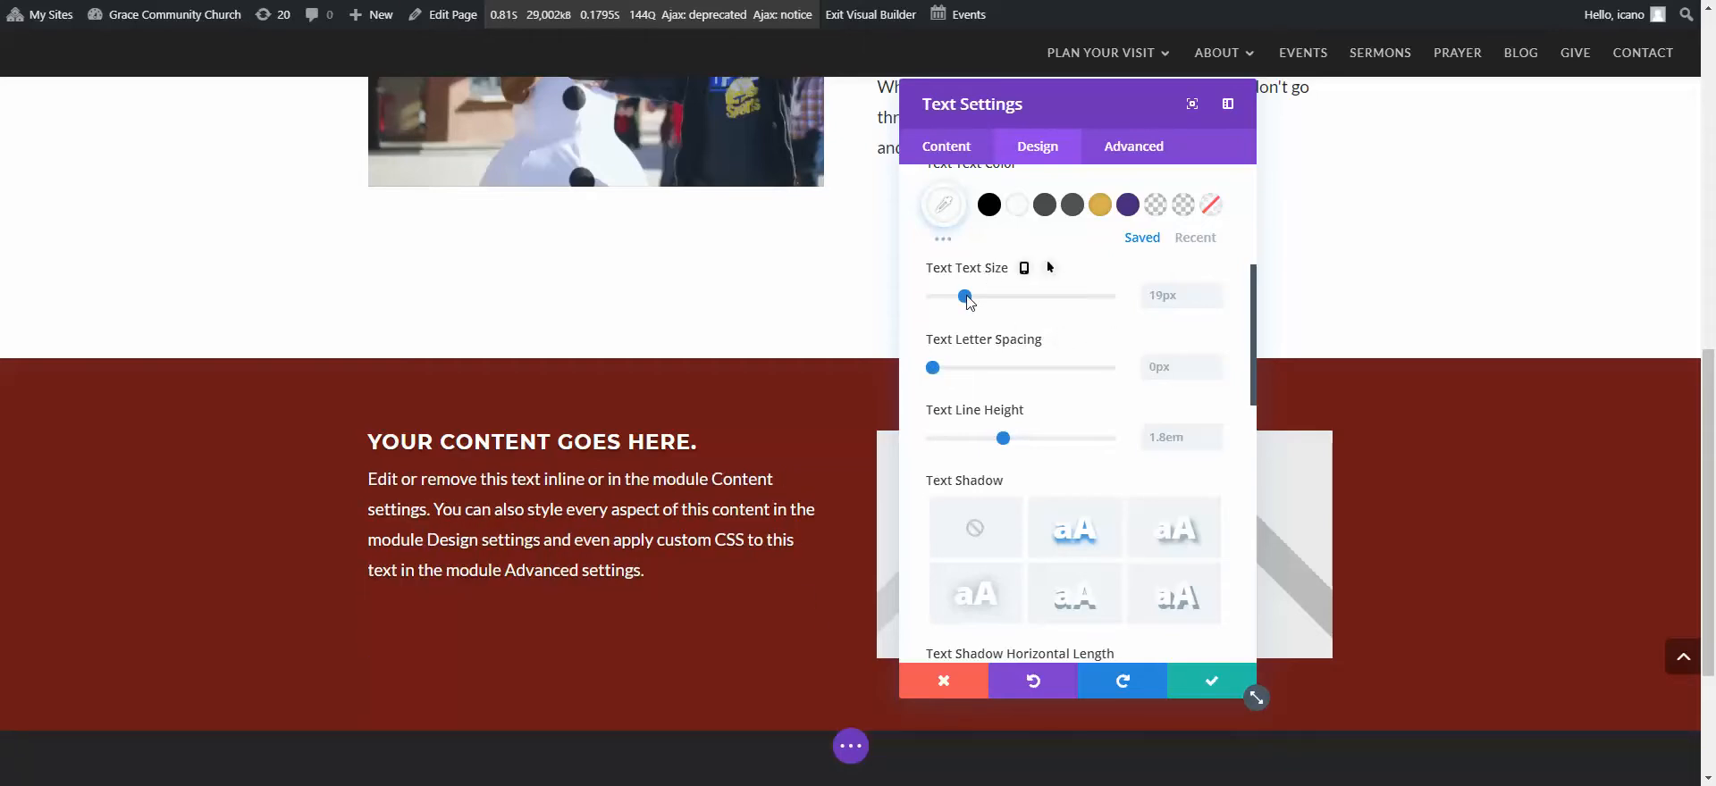
drag(966, 299, 972, 301)
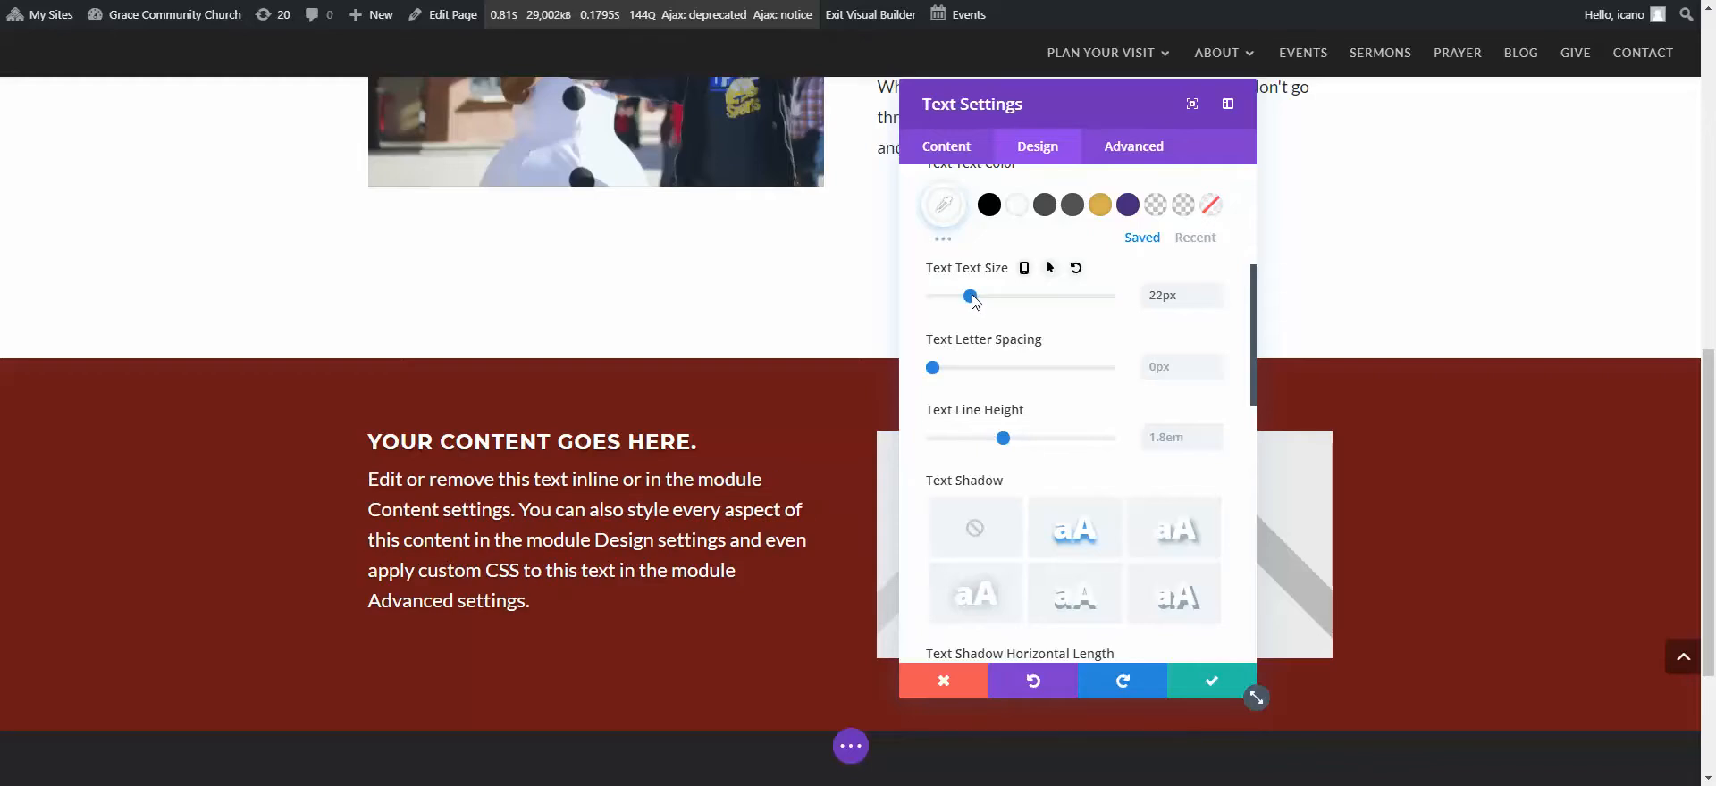
drag(974, 301, 976, 301)
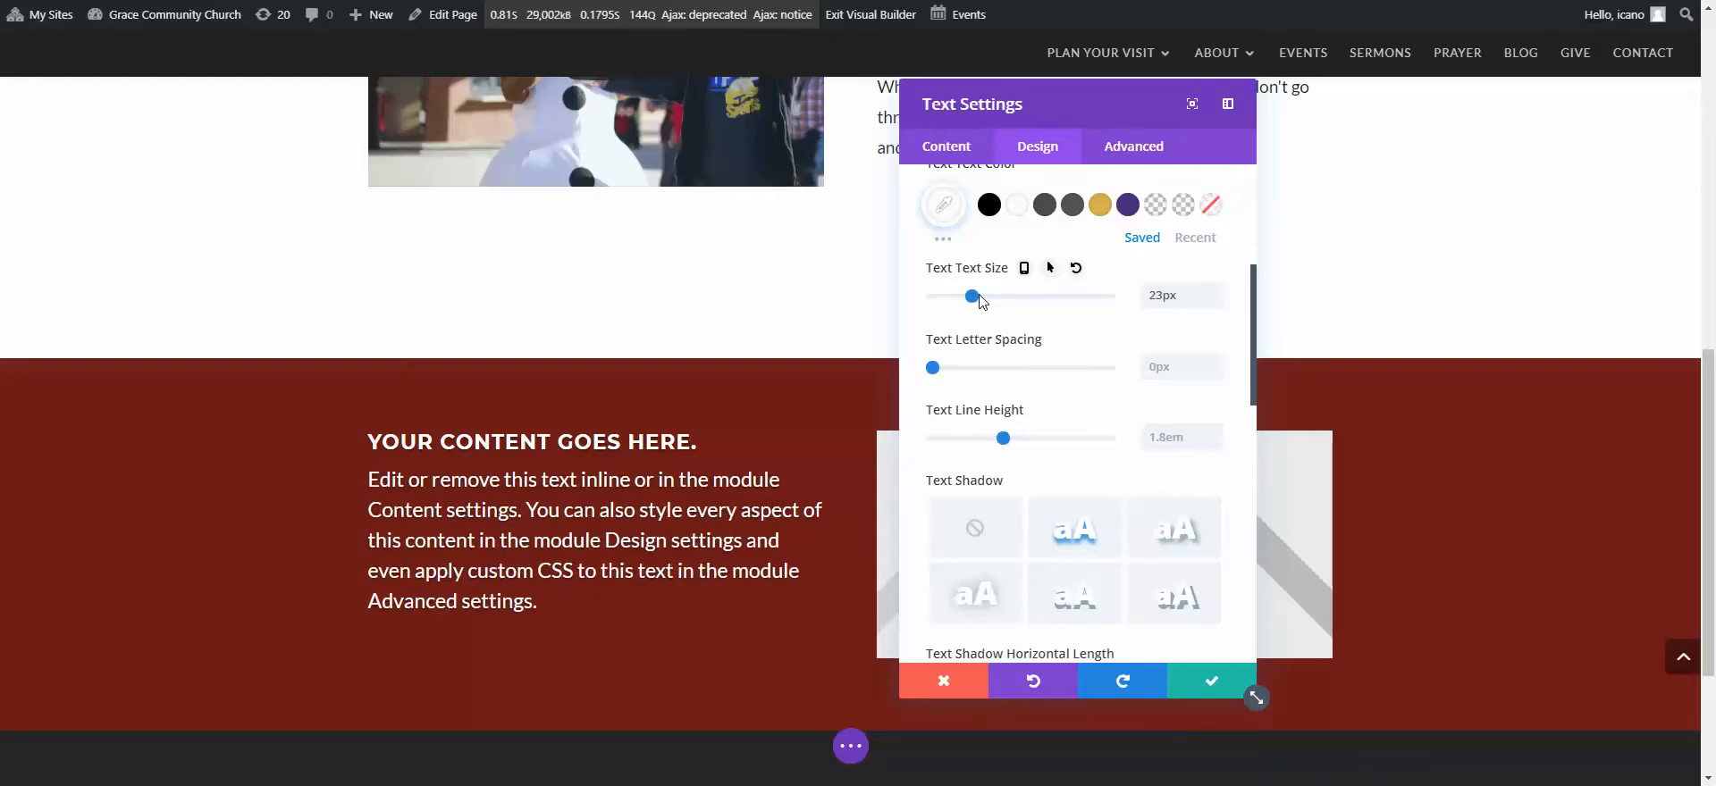
- Check the first line of the text module on the page and its heading formatting in the module's content
click(940, 148)
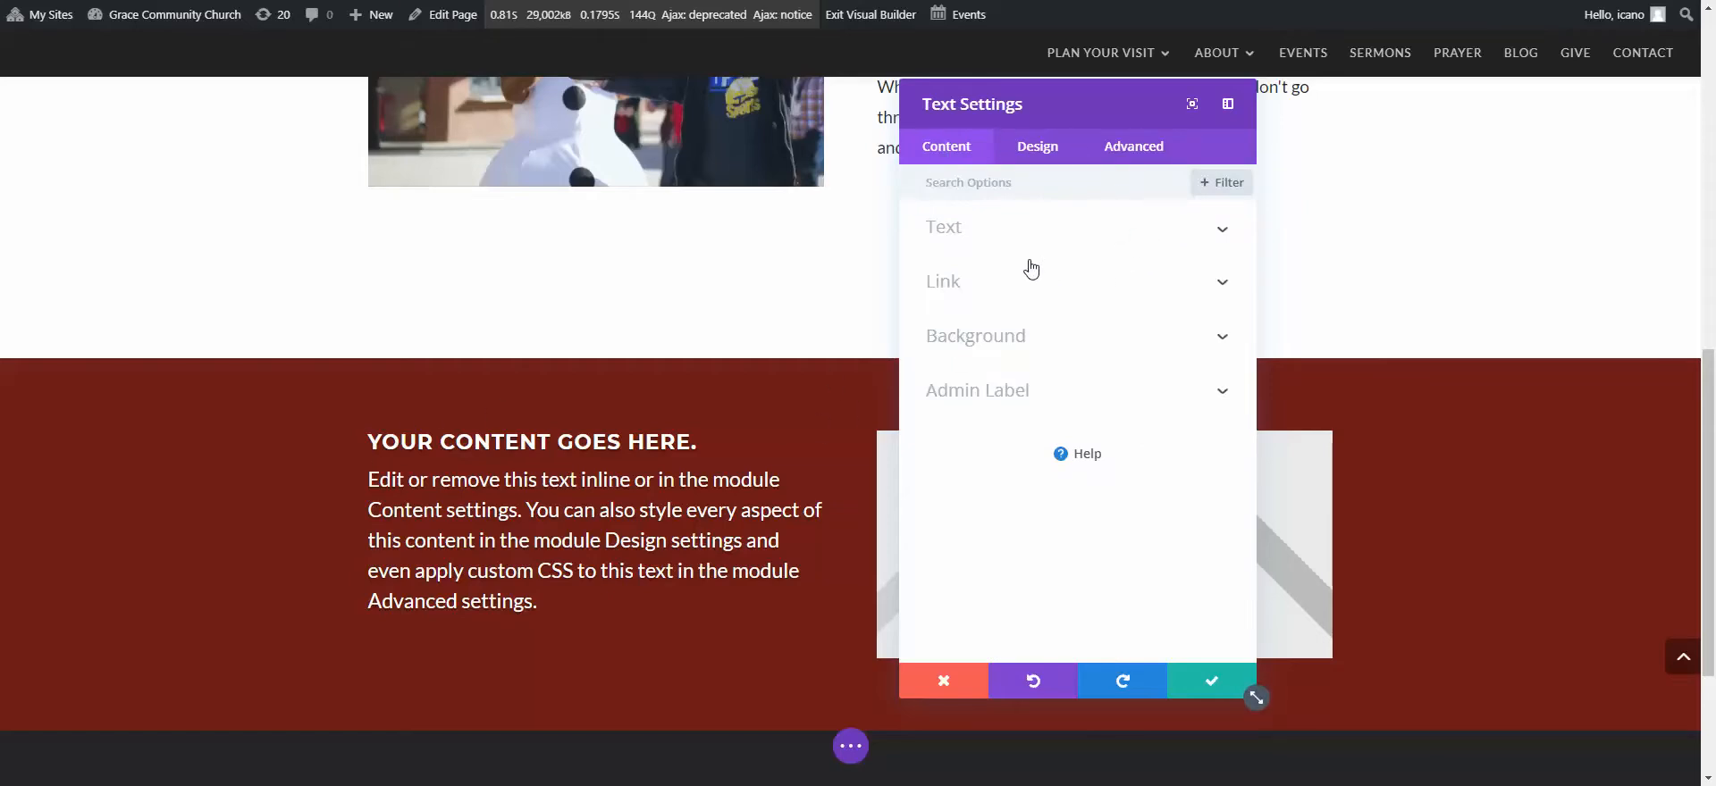
scroll(1027, 268, up, 3)
scroll(1023, 304, down, 2)
scroll(1021, 336, down, 3)
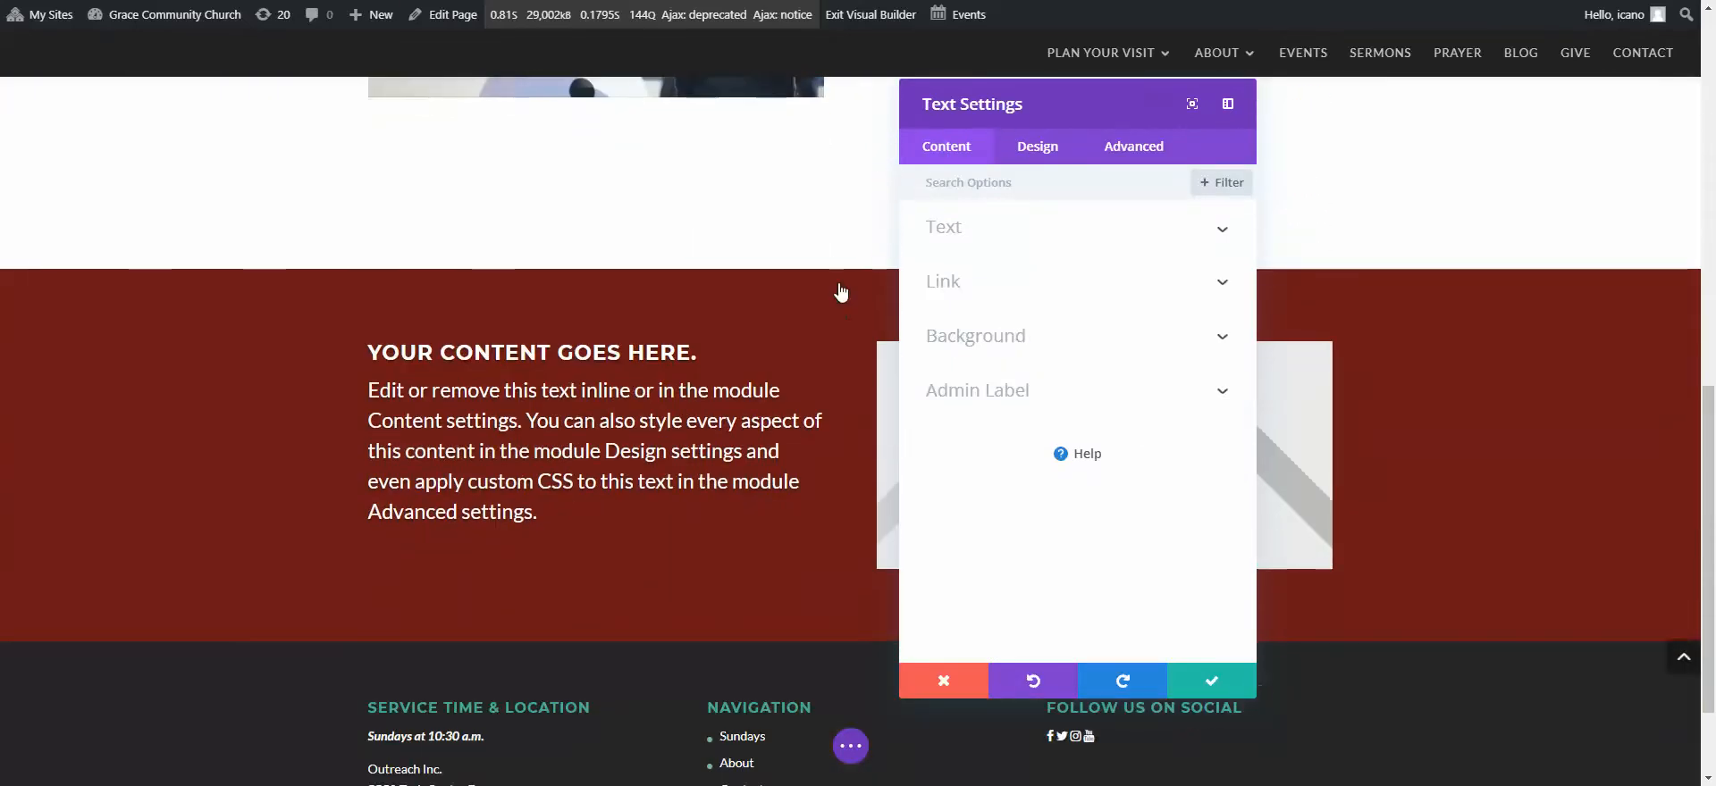
click(384, 350)
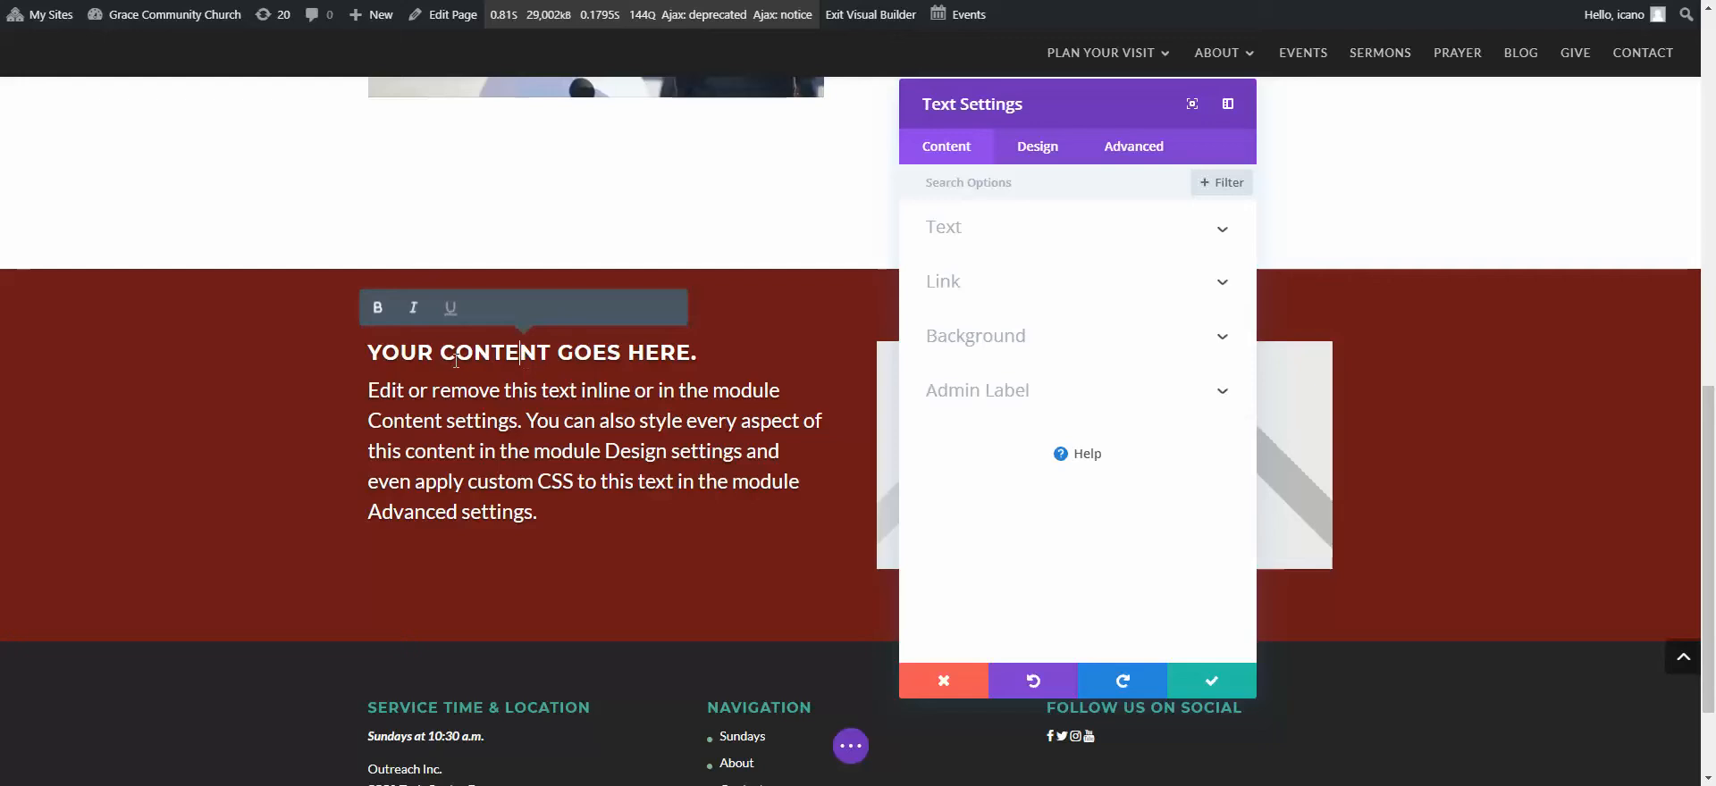
triple_click(383, 348)
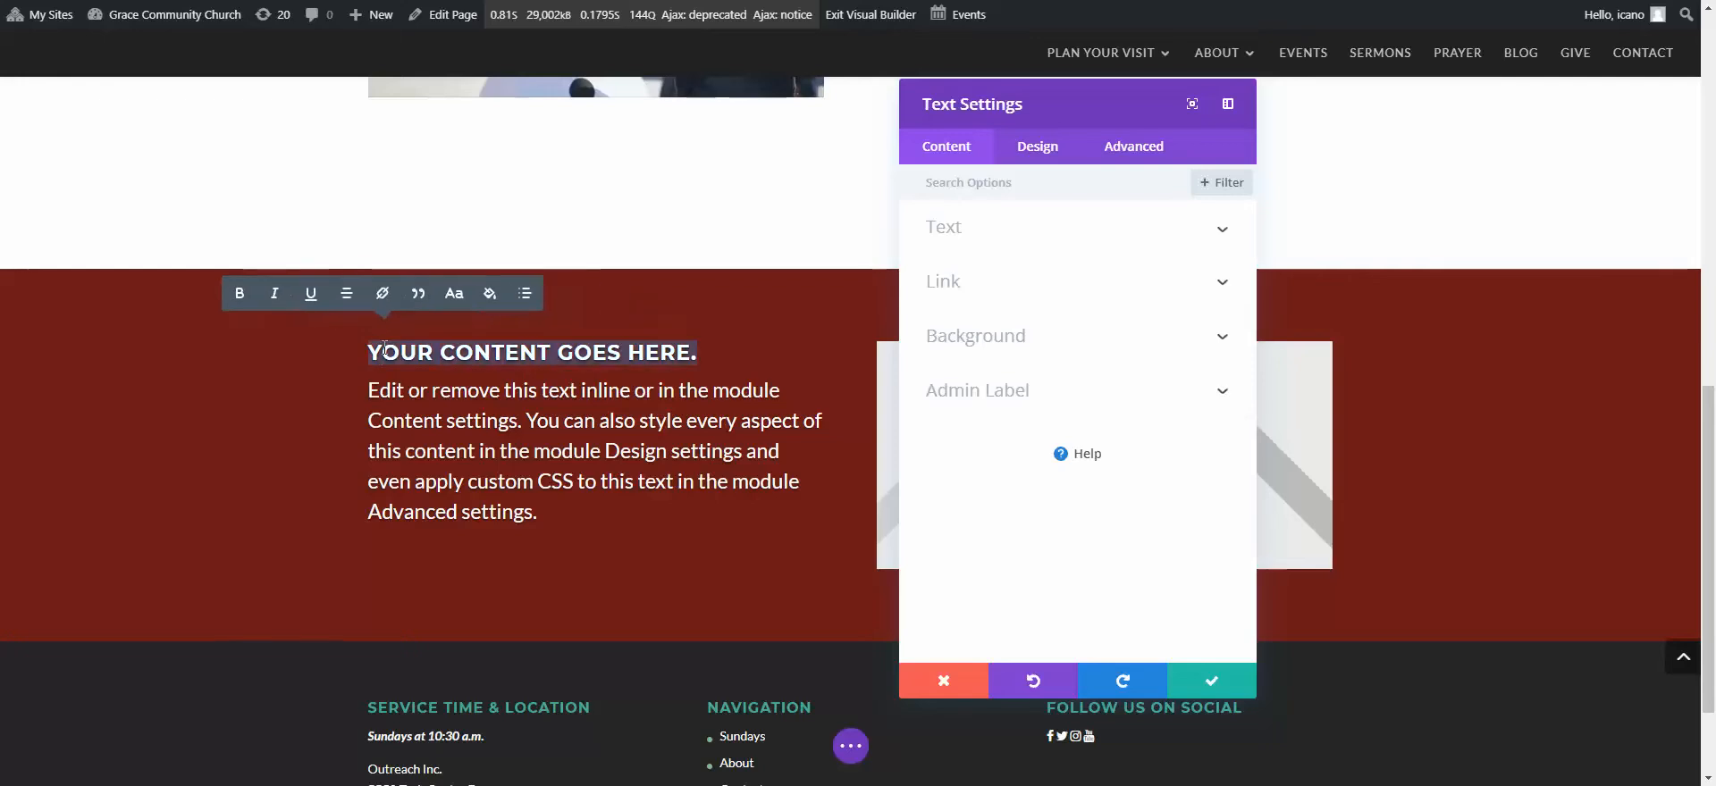
click(1012, 232)
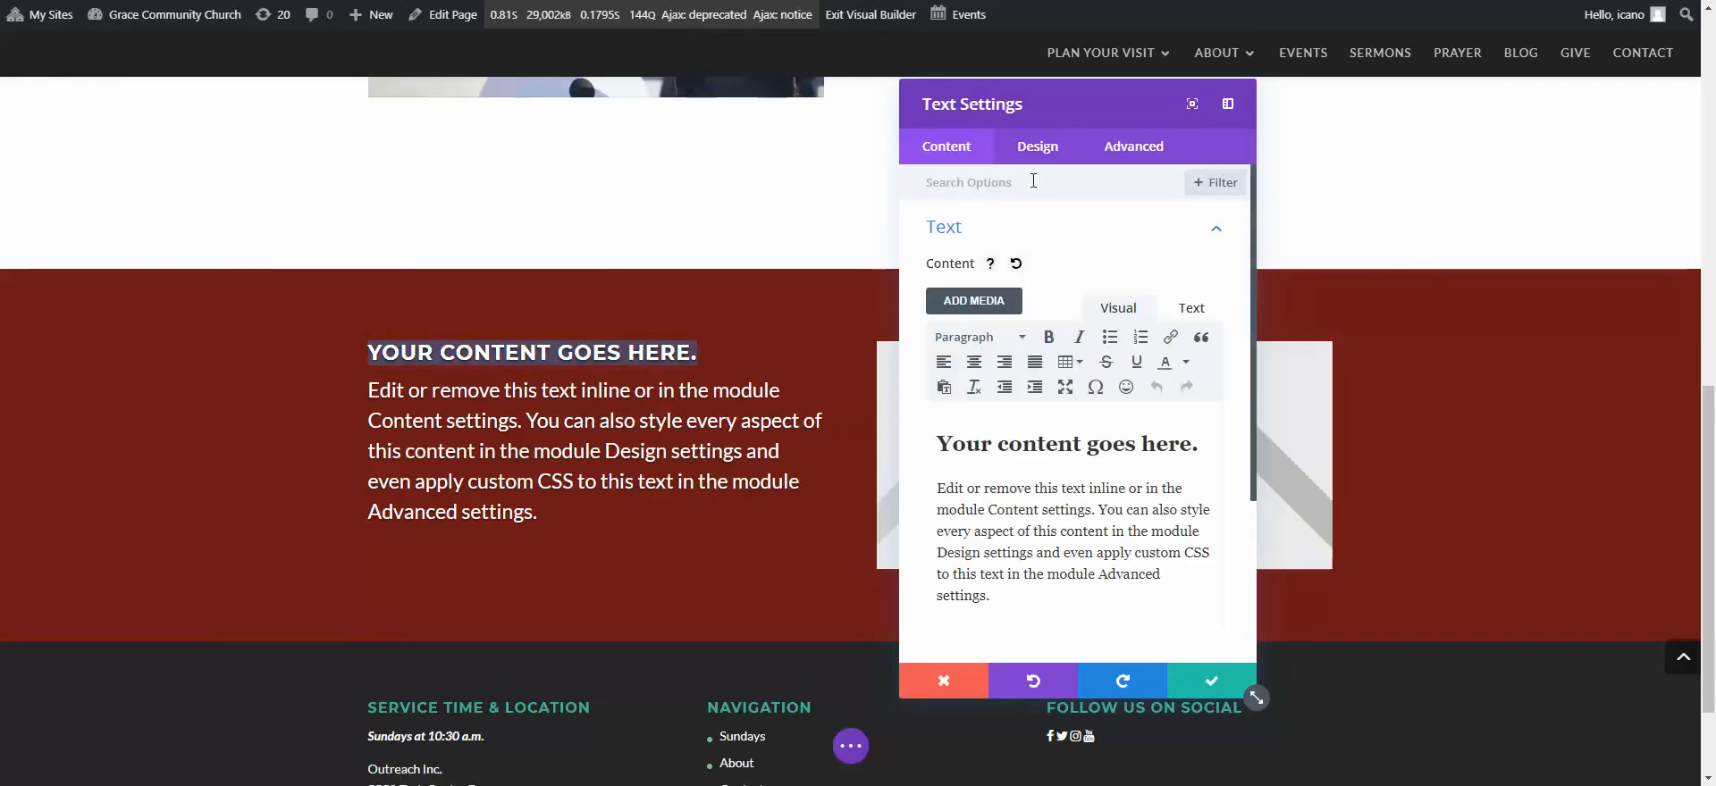
- Set the text module's Heading 2 text size to 34px and save the module settings
click(1039, 148)
click(1068, 285)
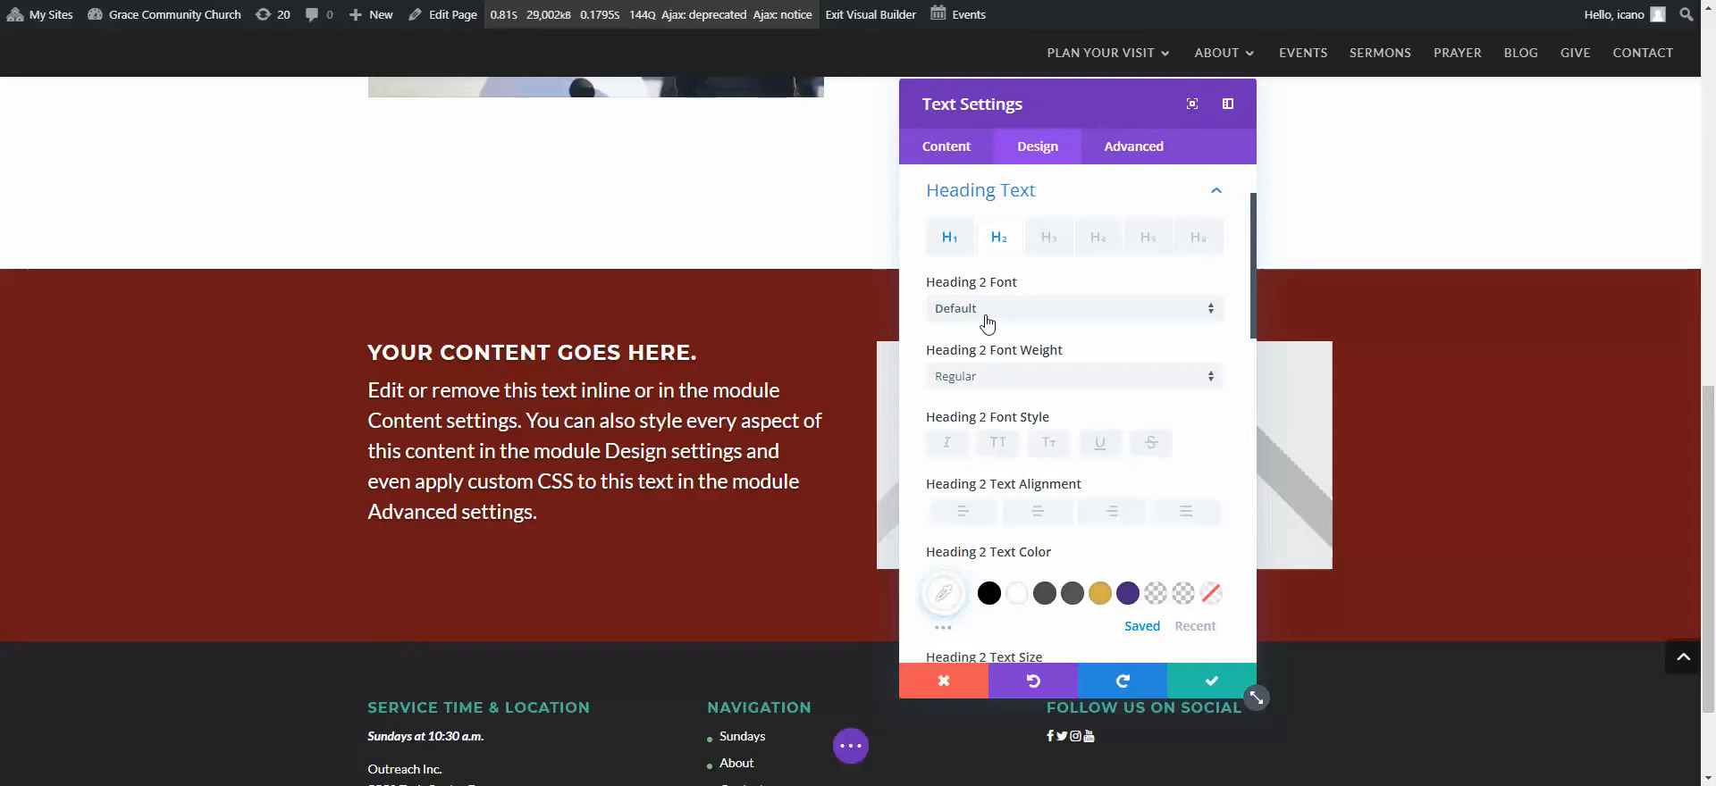
scroll(987, 321, down, 2)
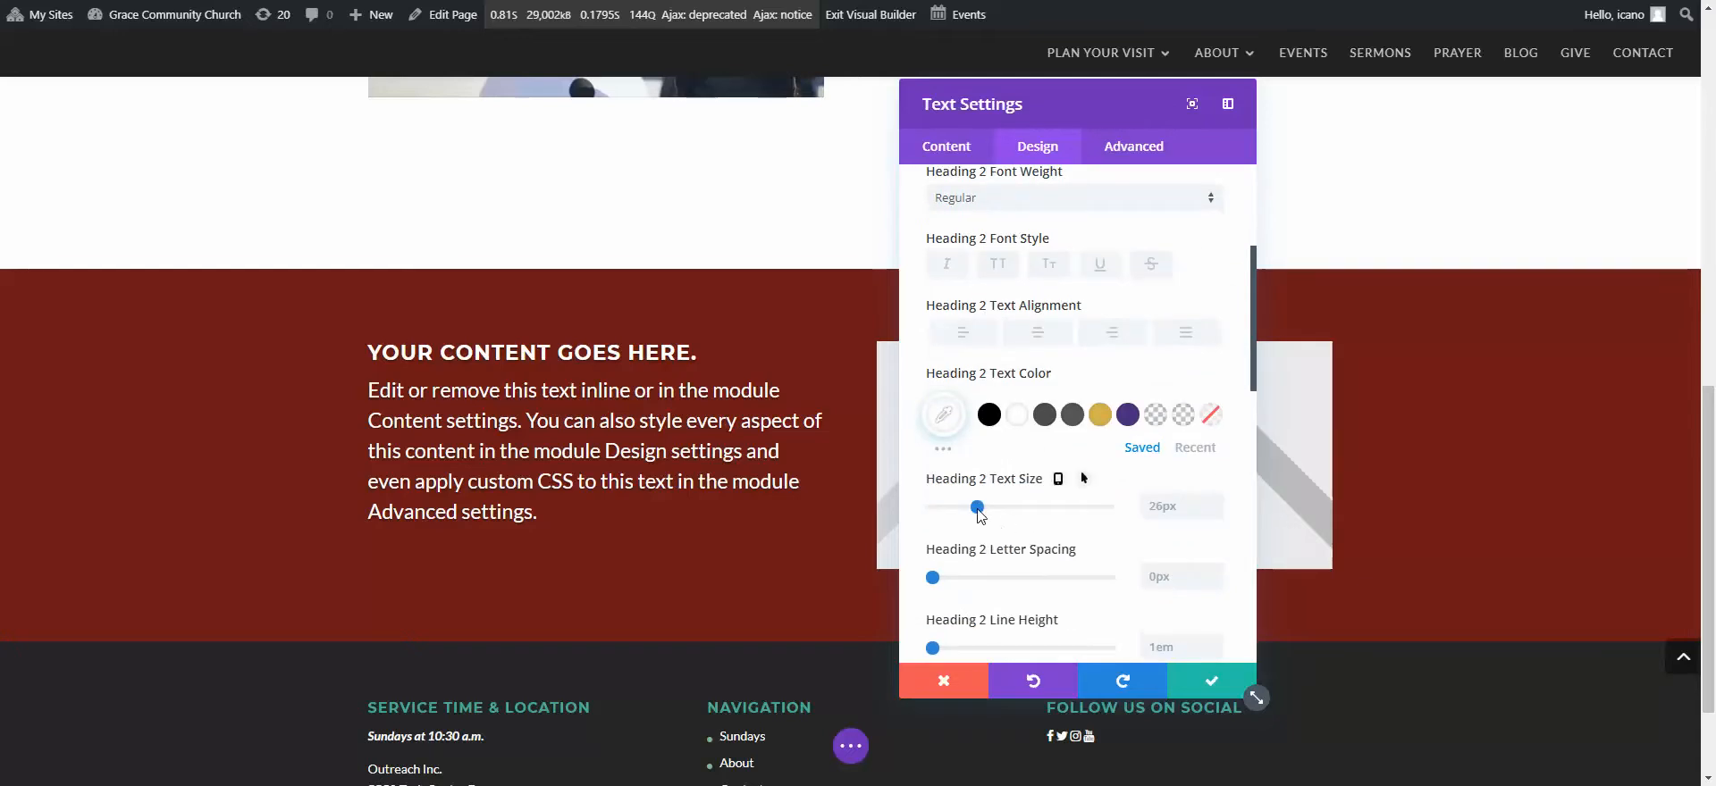
drag(978, 509, 995, 508)
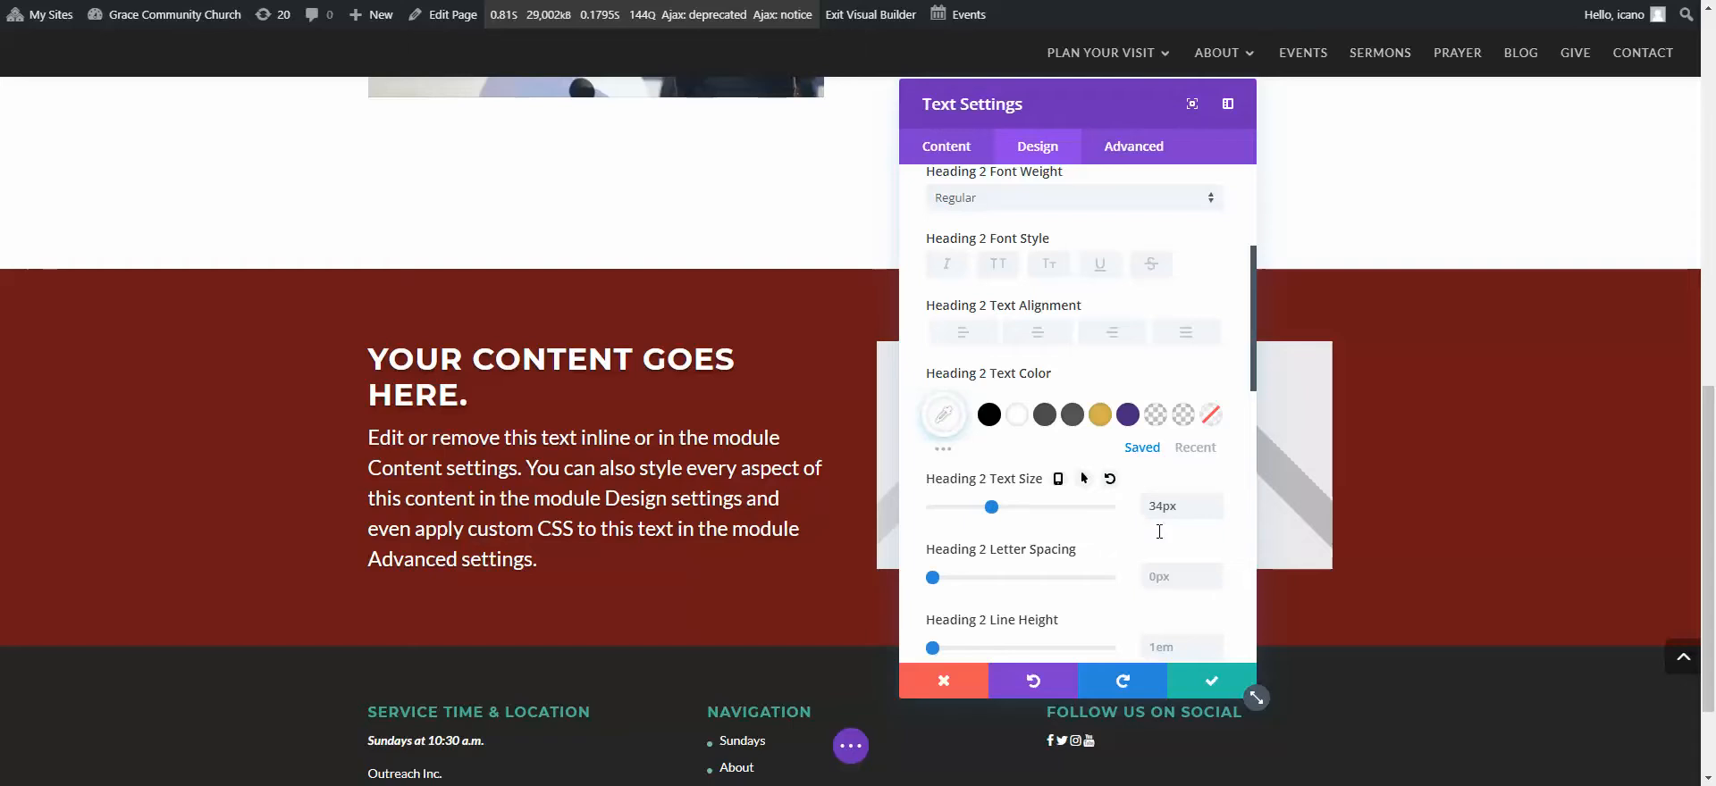
click(1212, 675)
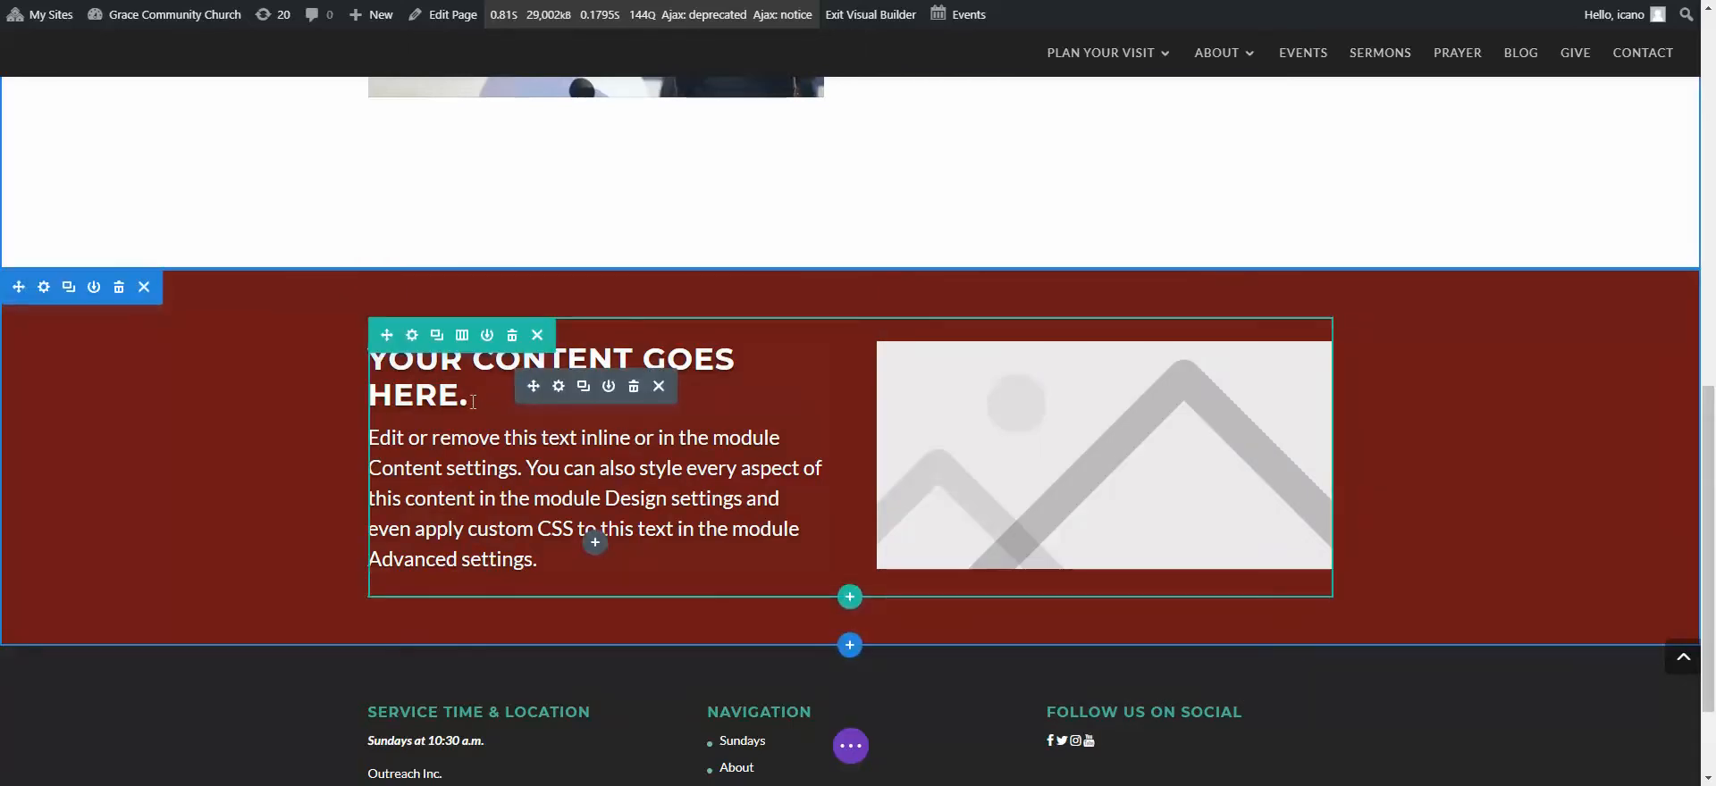
- Replace the heading "Your content goes here." in the dark red section with "PHOTO BOOTH & EGGNOG"
drag(465, 402, 356, 370)
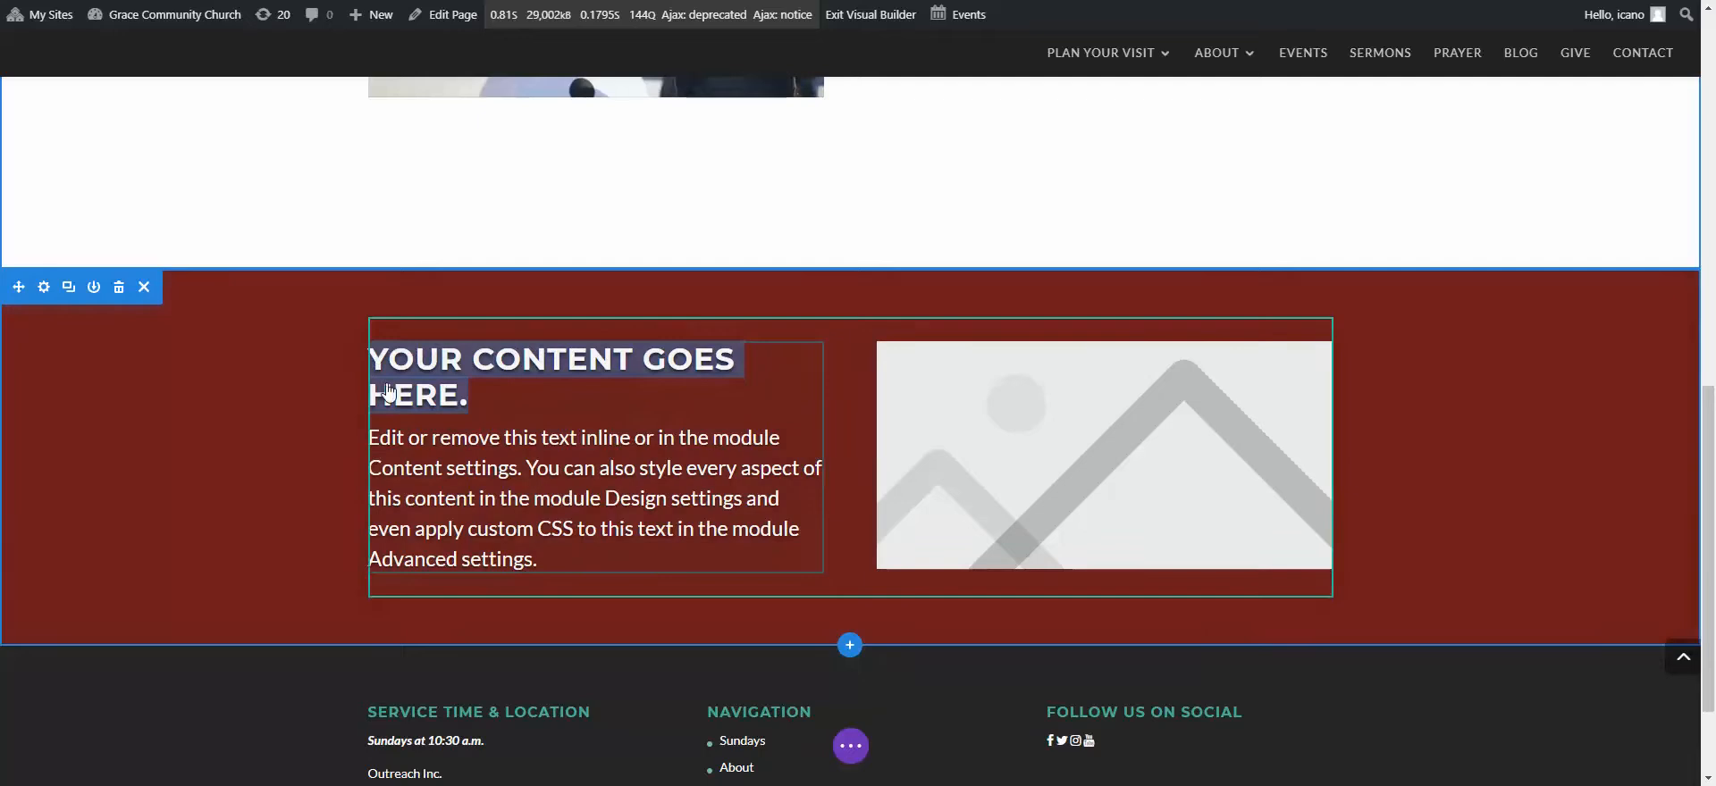
click(464, 393)
key(ctrl+a)
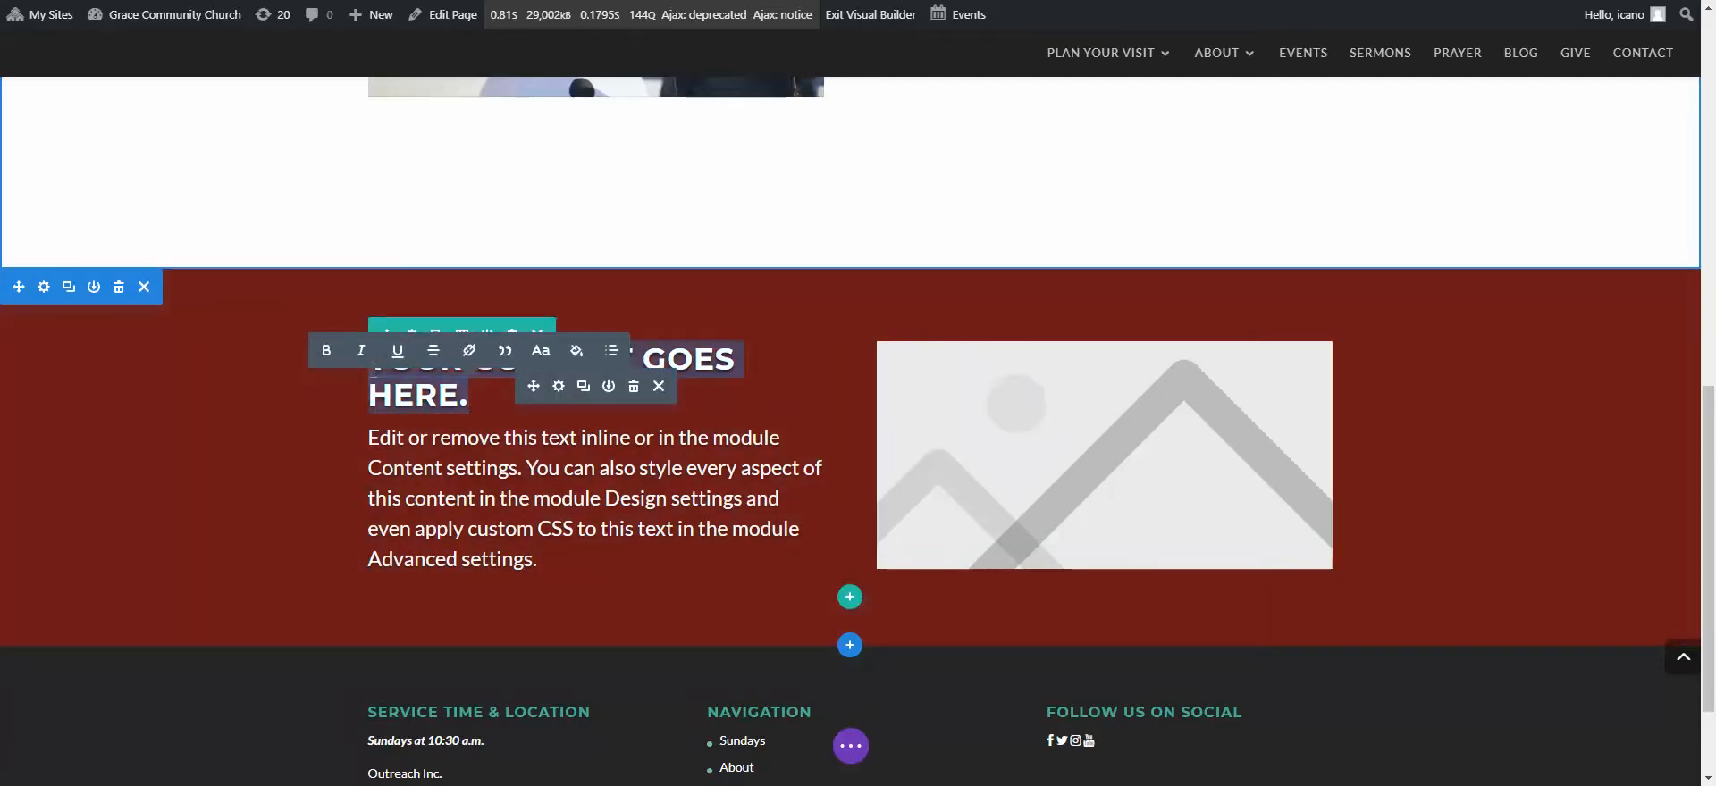
text(PHOTO BOOTH & EGGNOG)
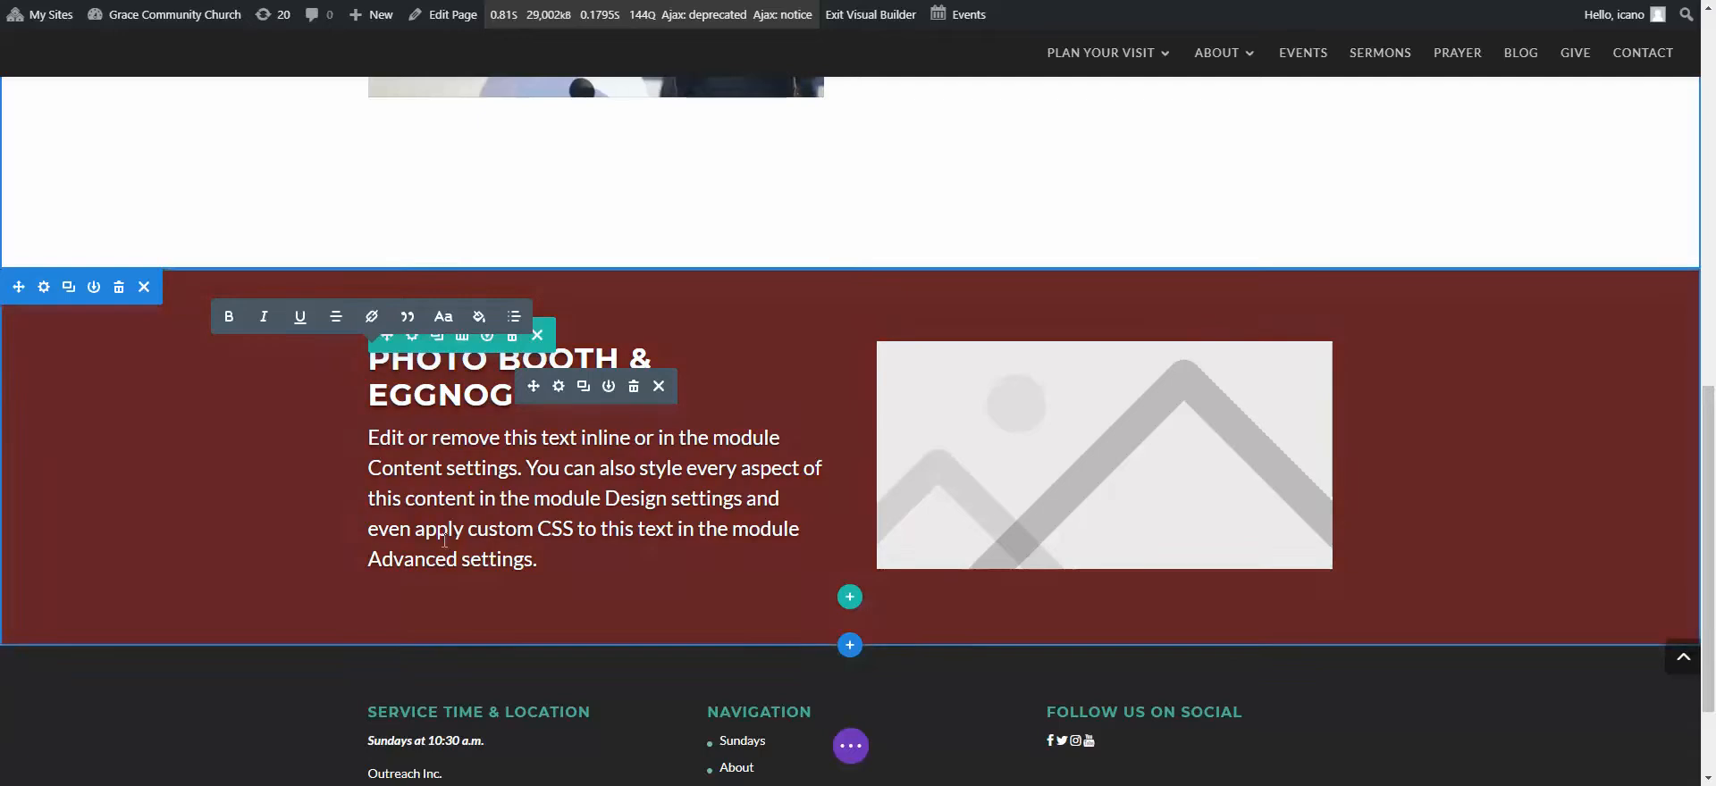
- Replace the placeholder paragraph with "Also, be sure to take advantage of our photo both in the fireside area…", ending in "family holiday photos!"
click(539, 567)
drag(543, 564, 369, 437)
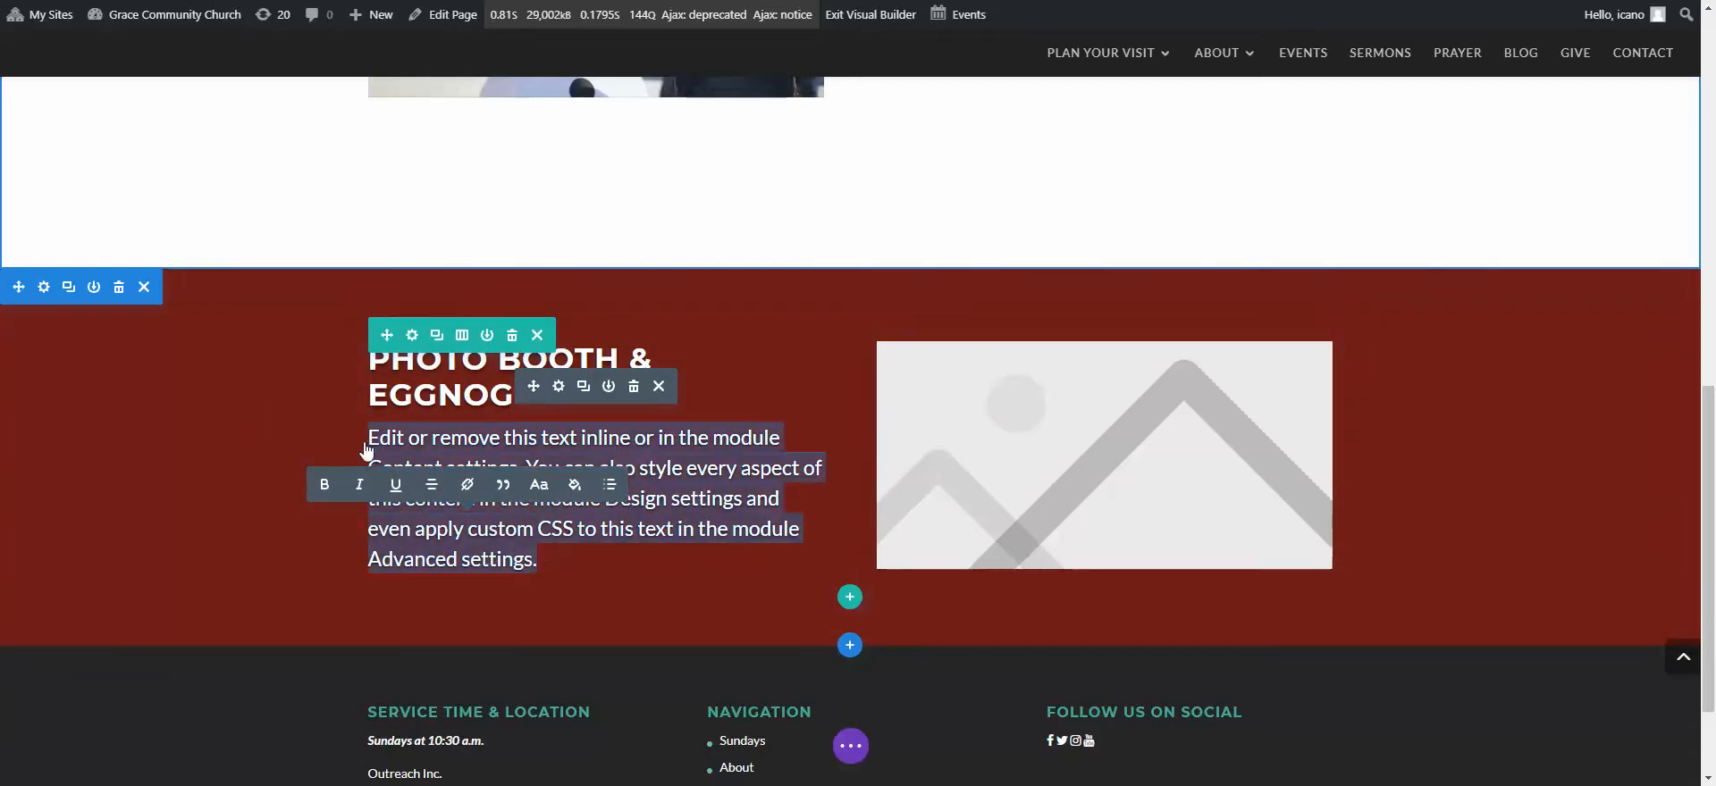
text(Also, be sure to take advantage of our photo both in the fireside area. This is a great opportunity to get in those family holiday photos!)
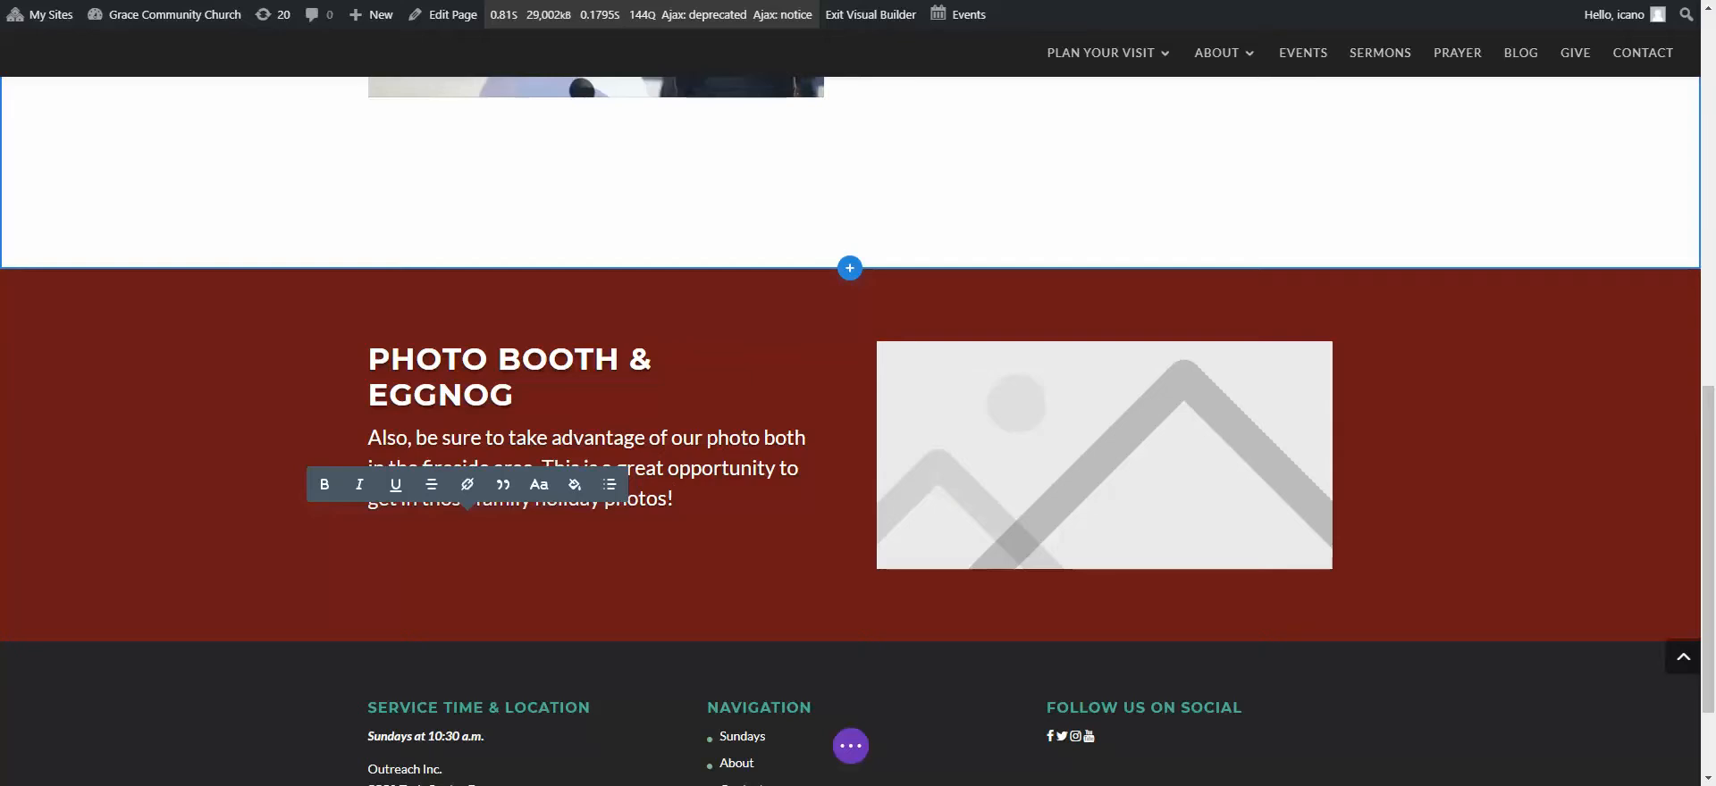
click(855, 444)
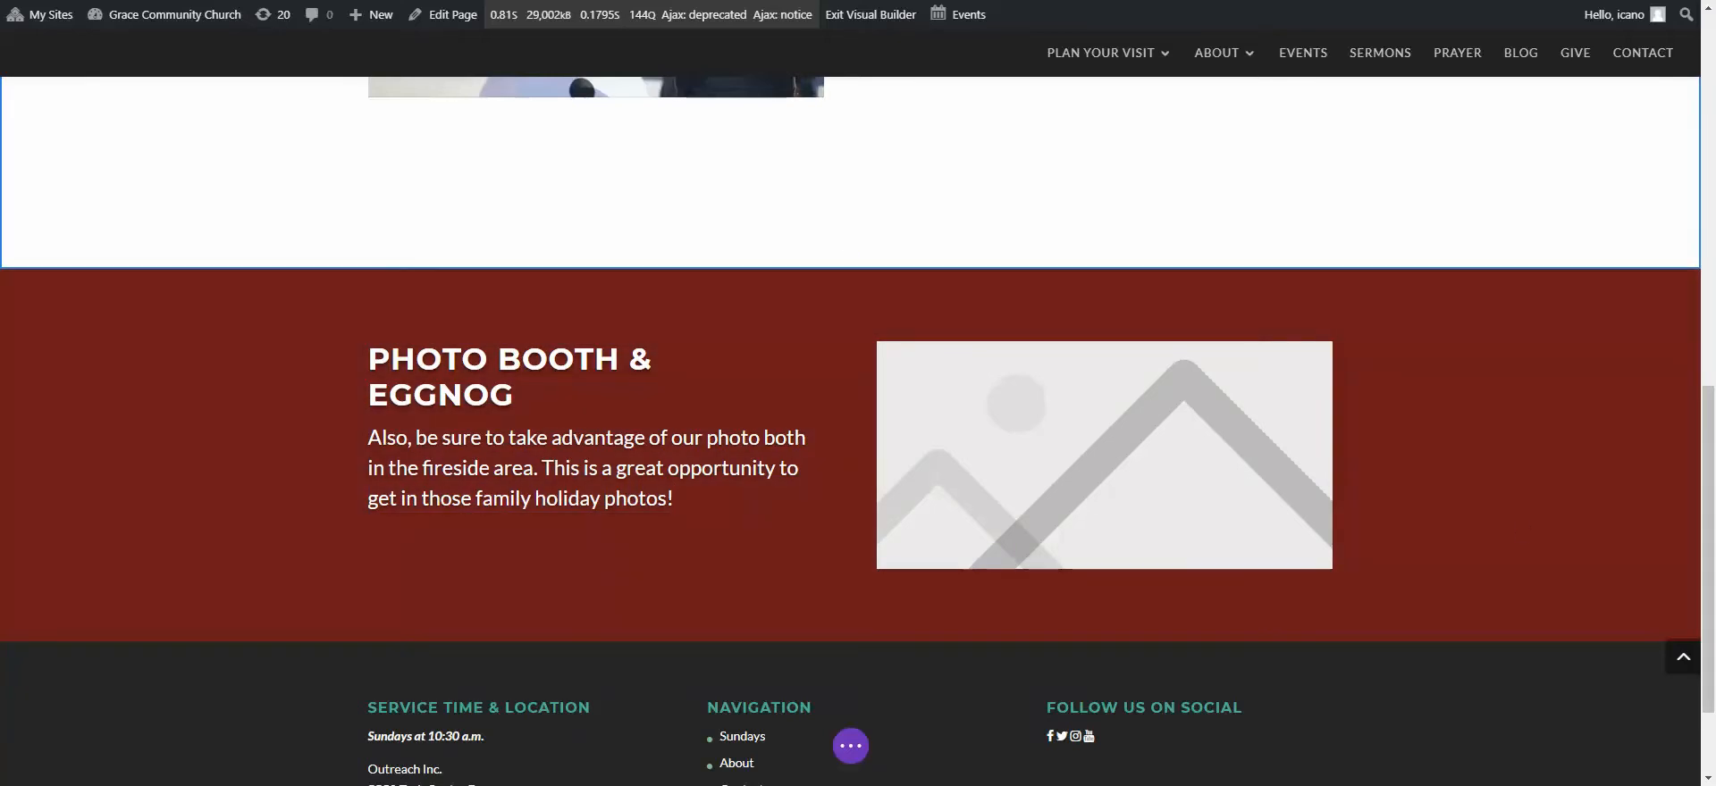
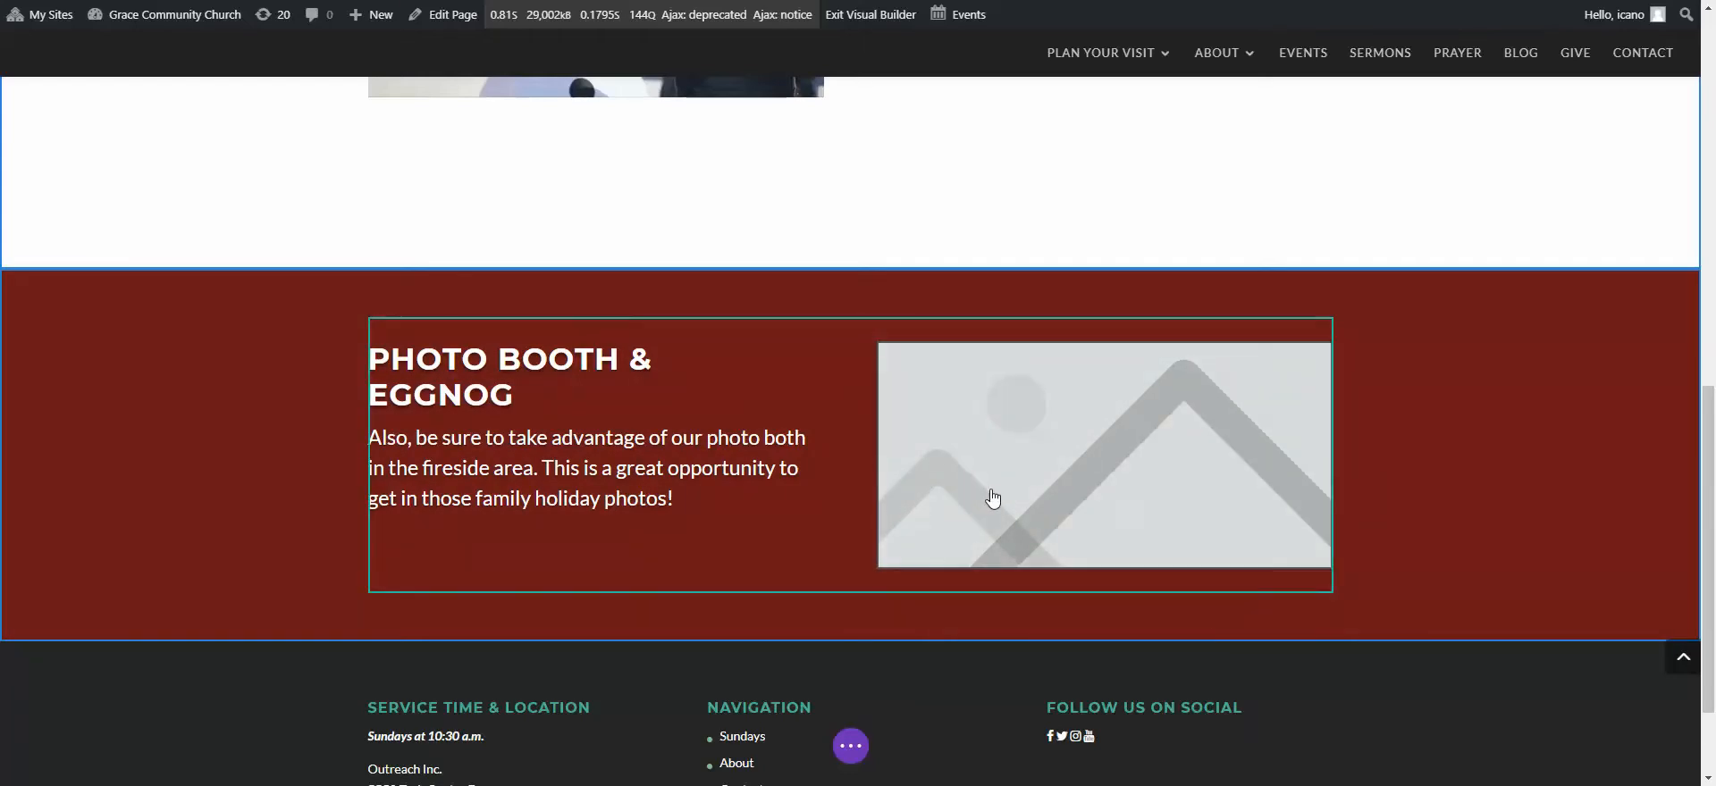
- Replace the second-column placeholder image with the pumpkin pie photo from the media library and save the image settings
mouse_move(988, 487)
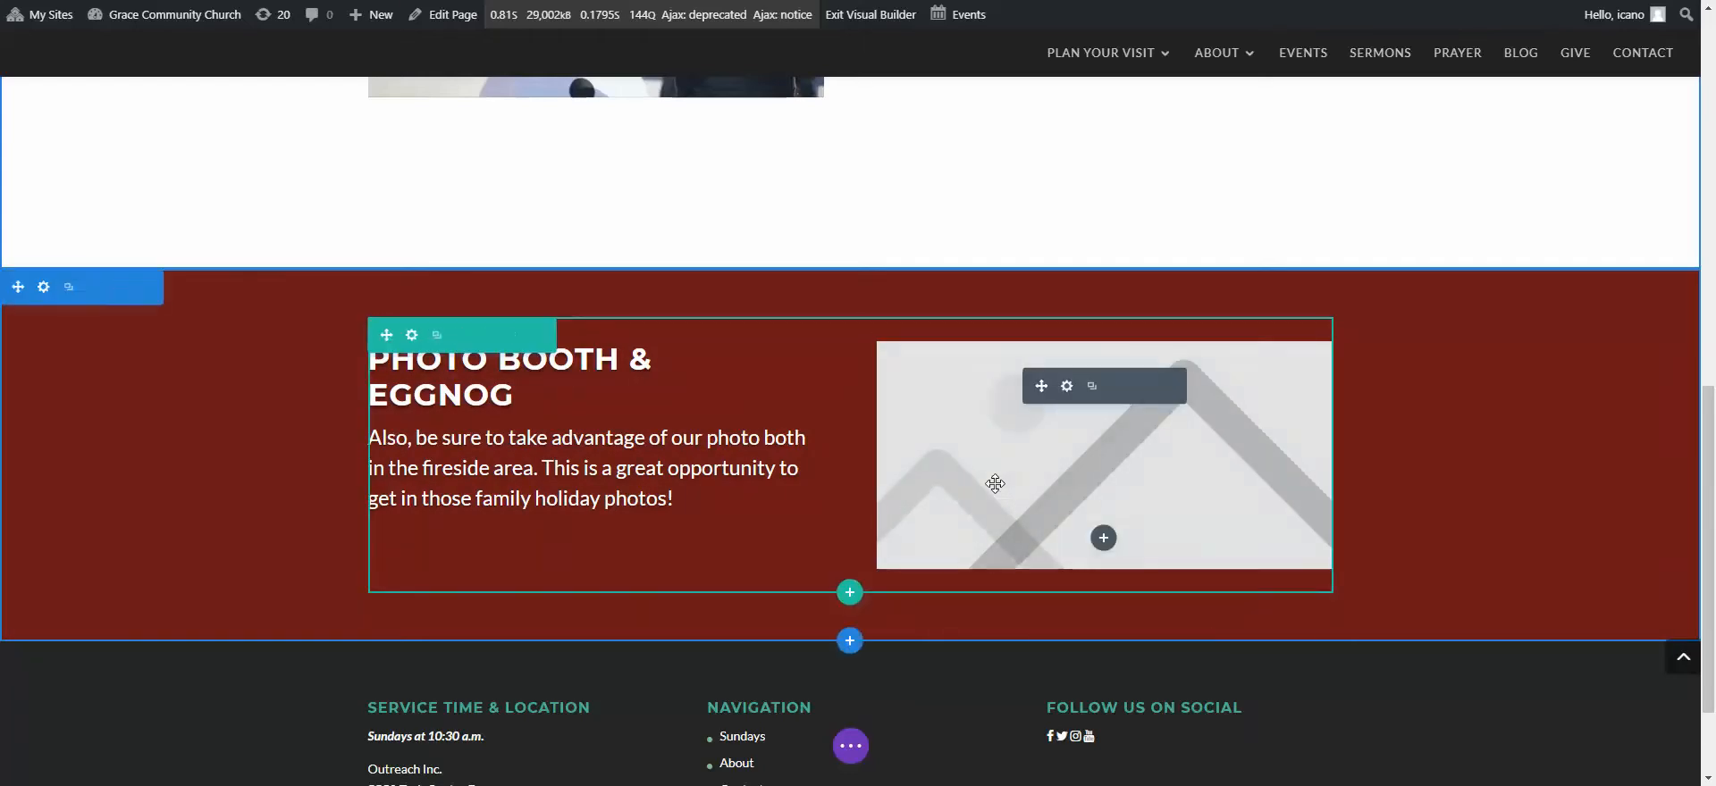
click(1070, 391)
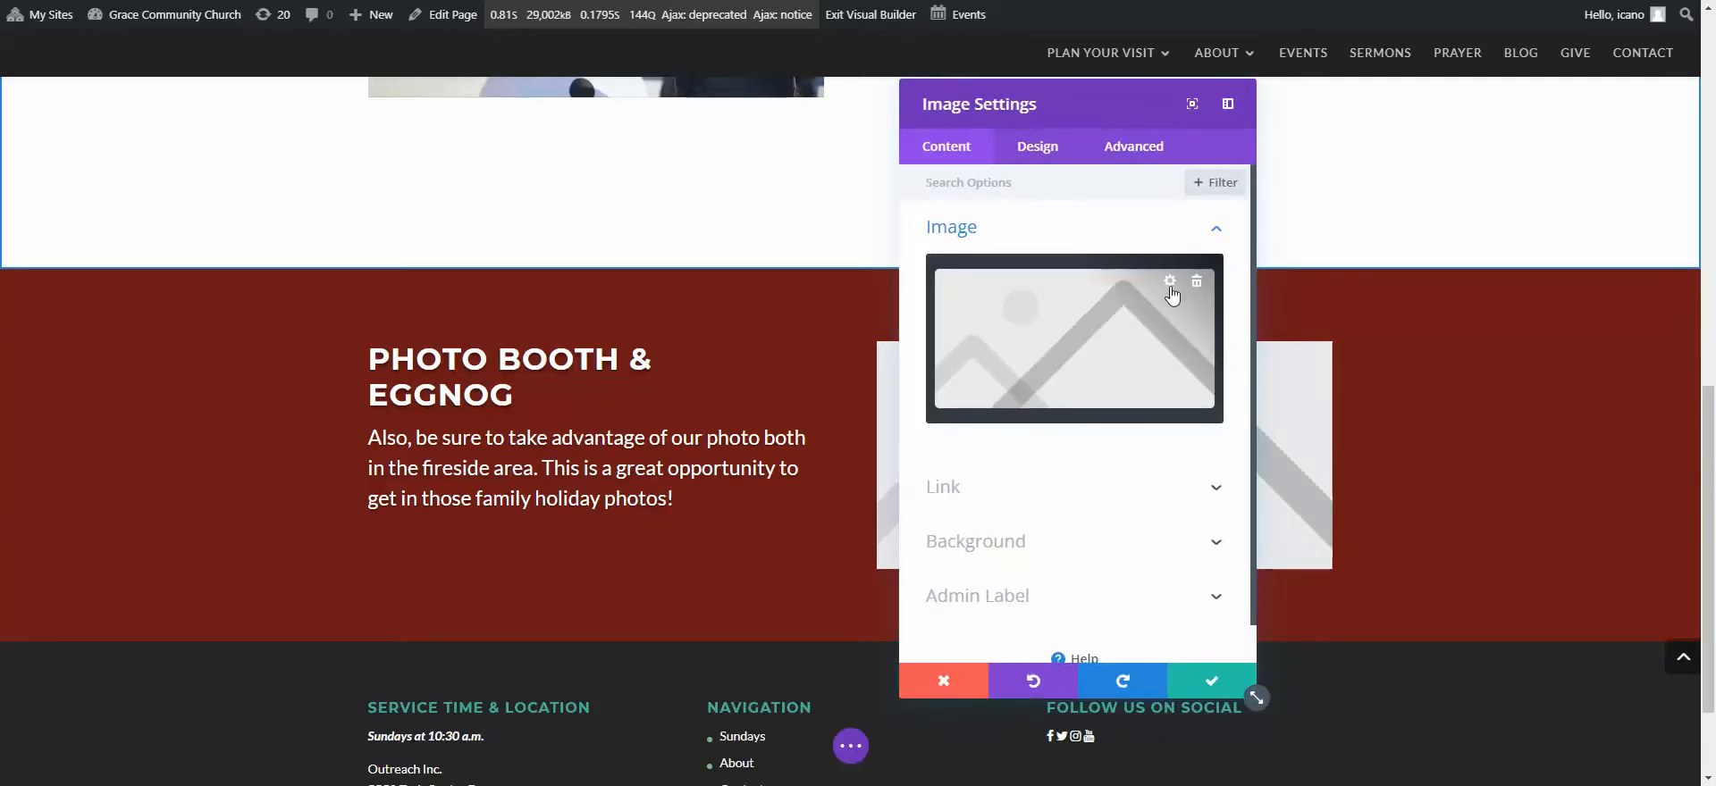
click(1169, 282)
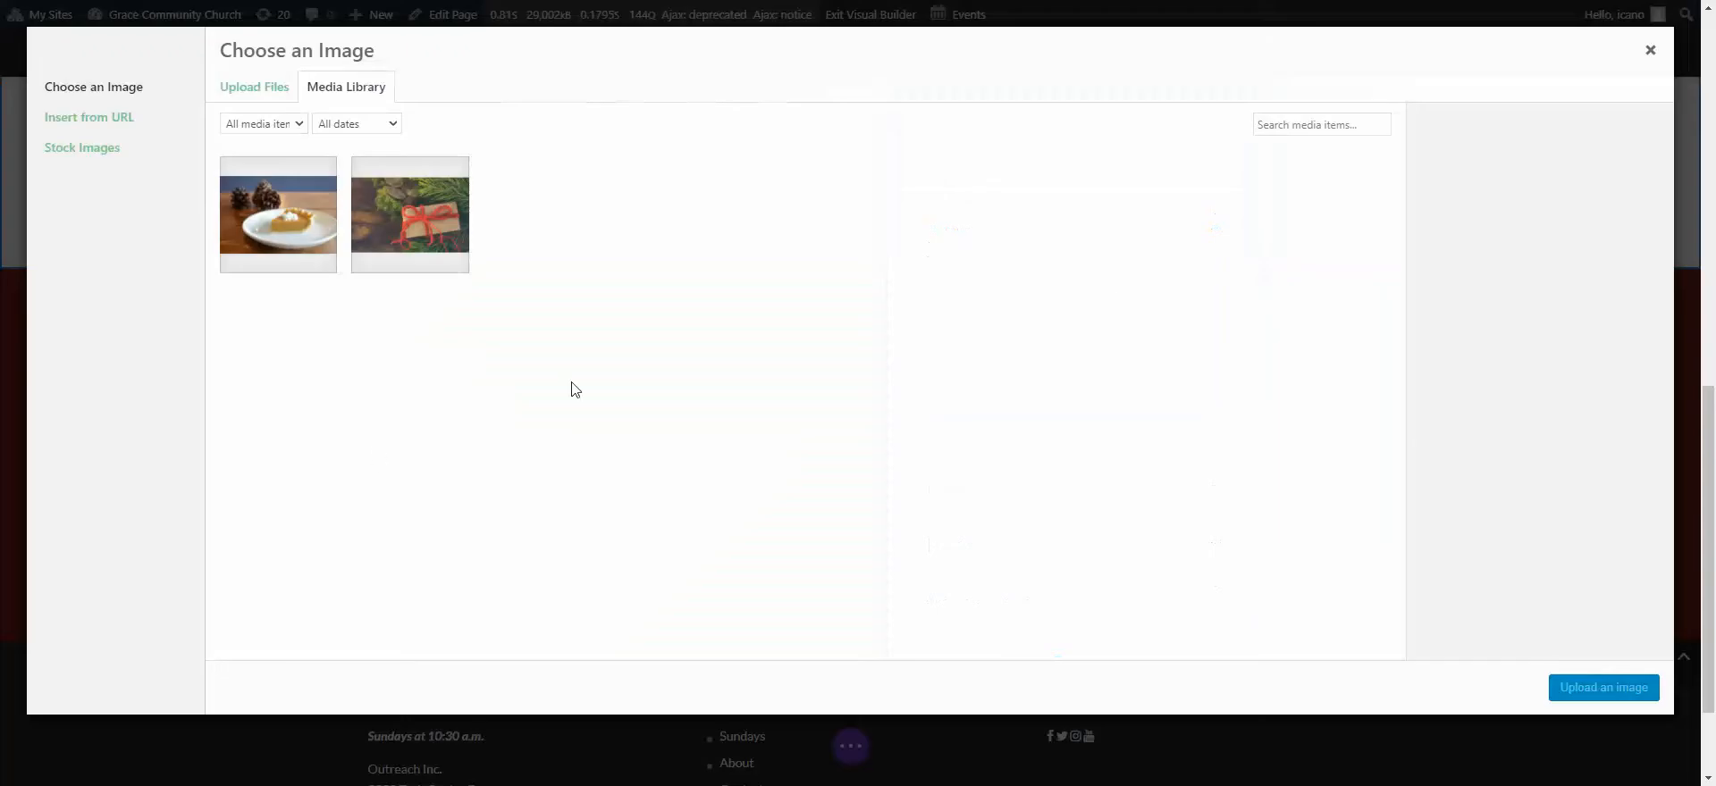
click(284, 237)
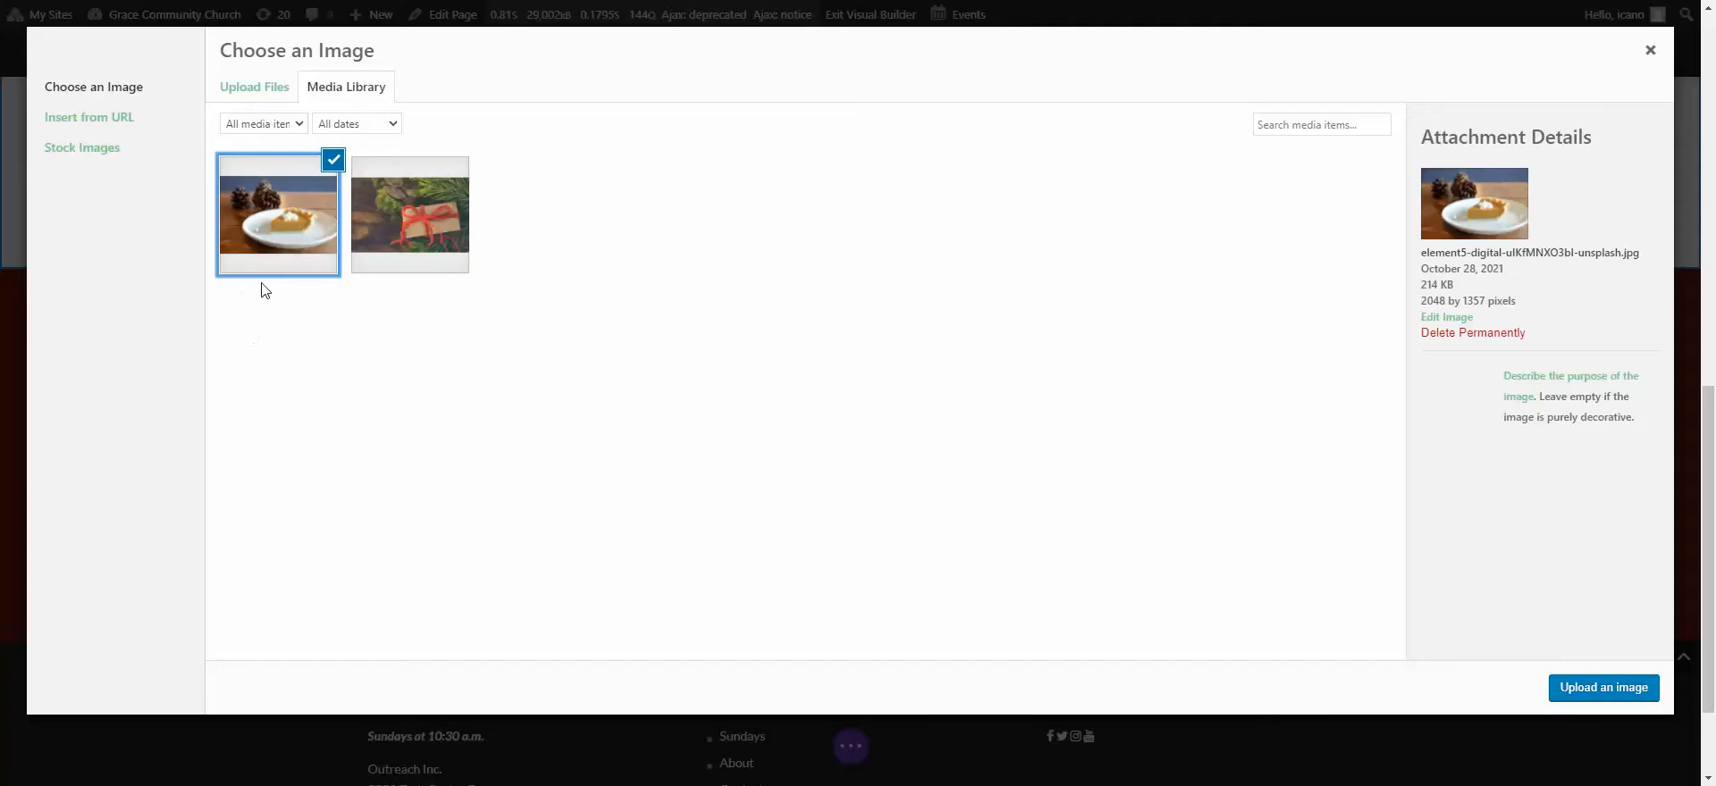
click(1619, 691)
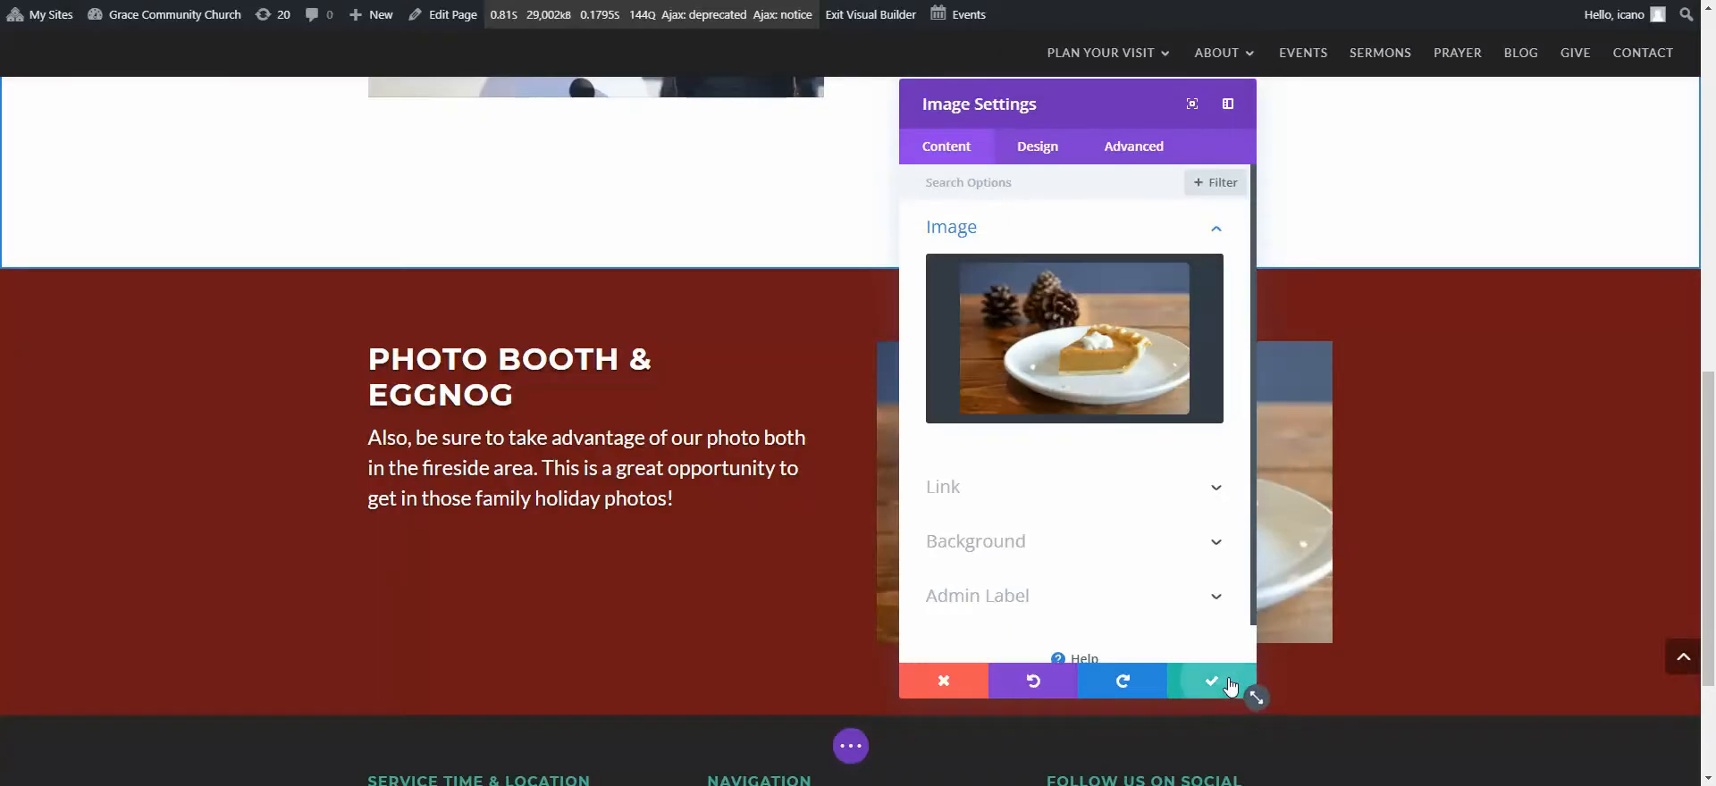
click(1242, 692)
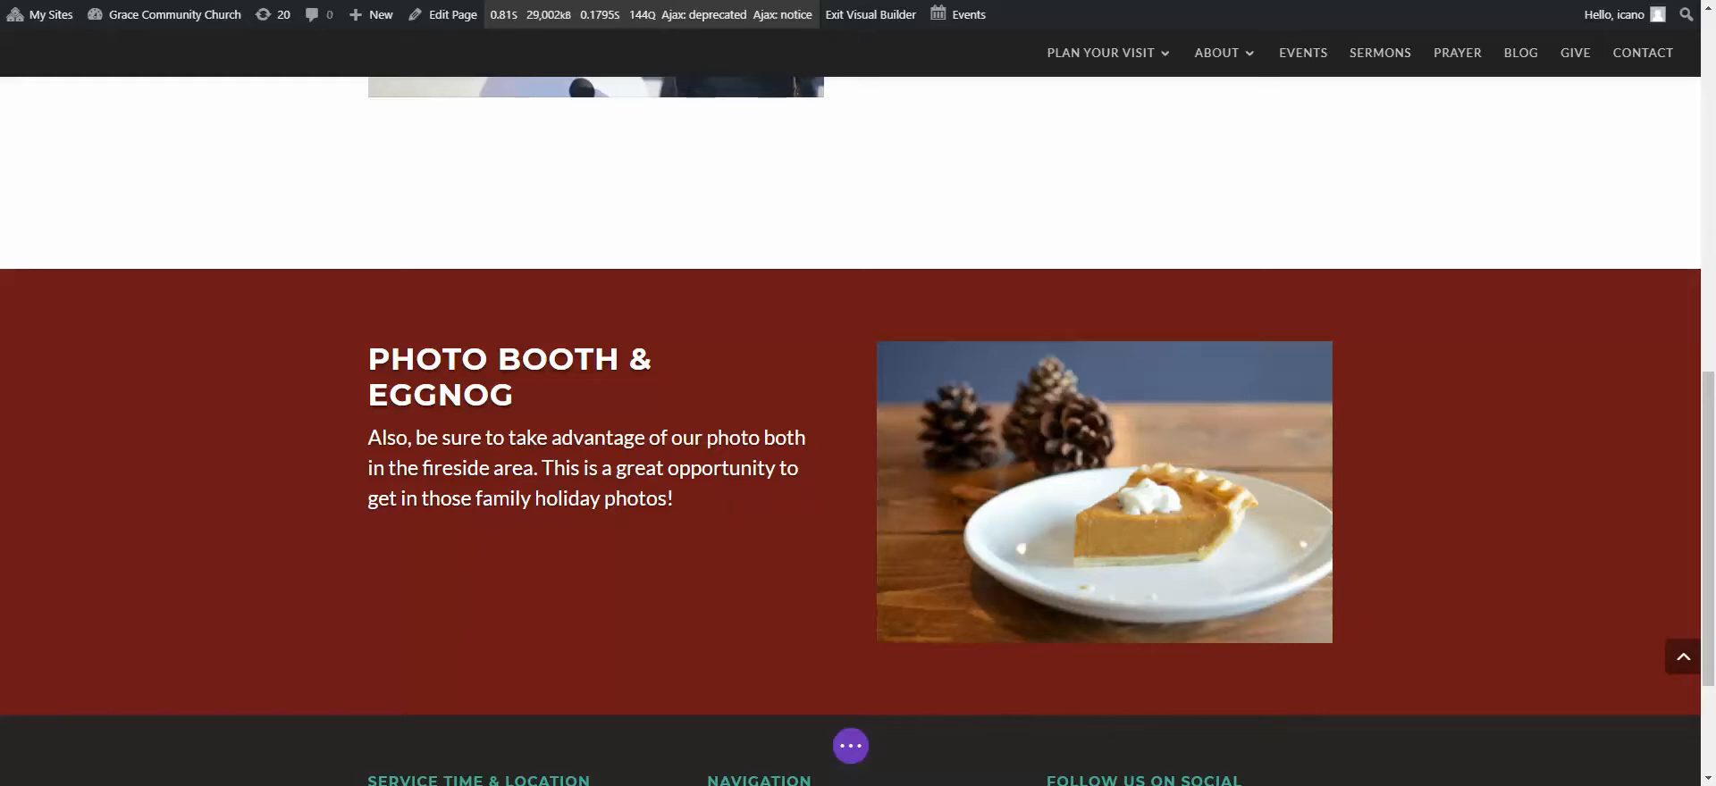
- Round all four corners of the pumpkin pie image to 20px, following the photo-booth section on the reference page
key(ctrl+Tab)
scroll(972, 527, down, 1)
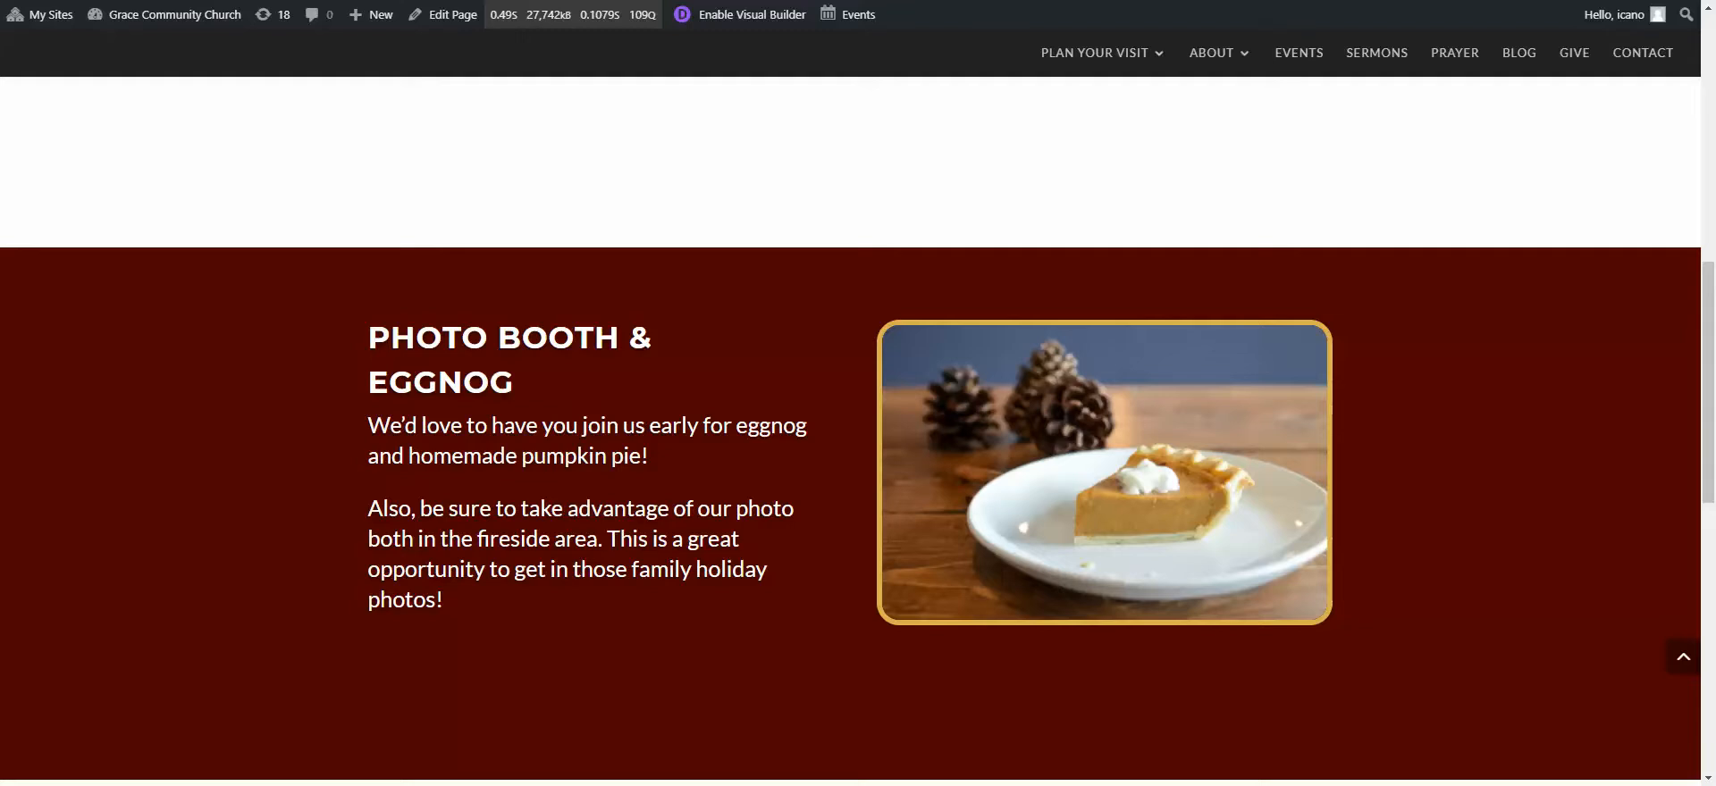
key(ctrl+Tab)
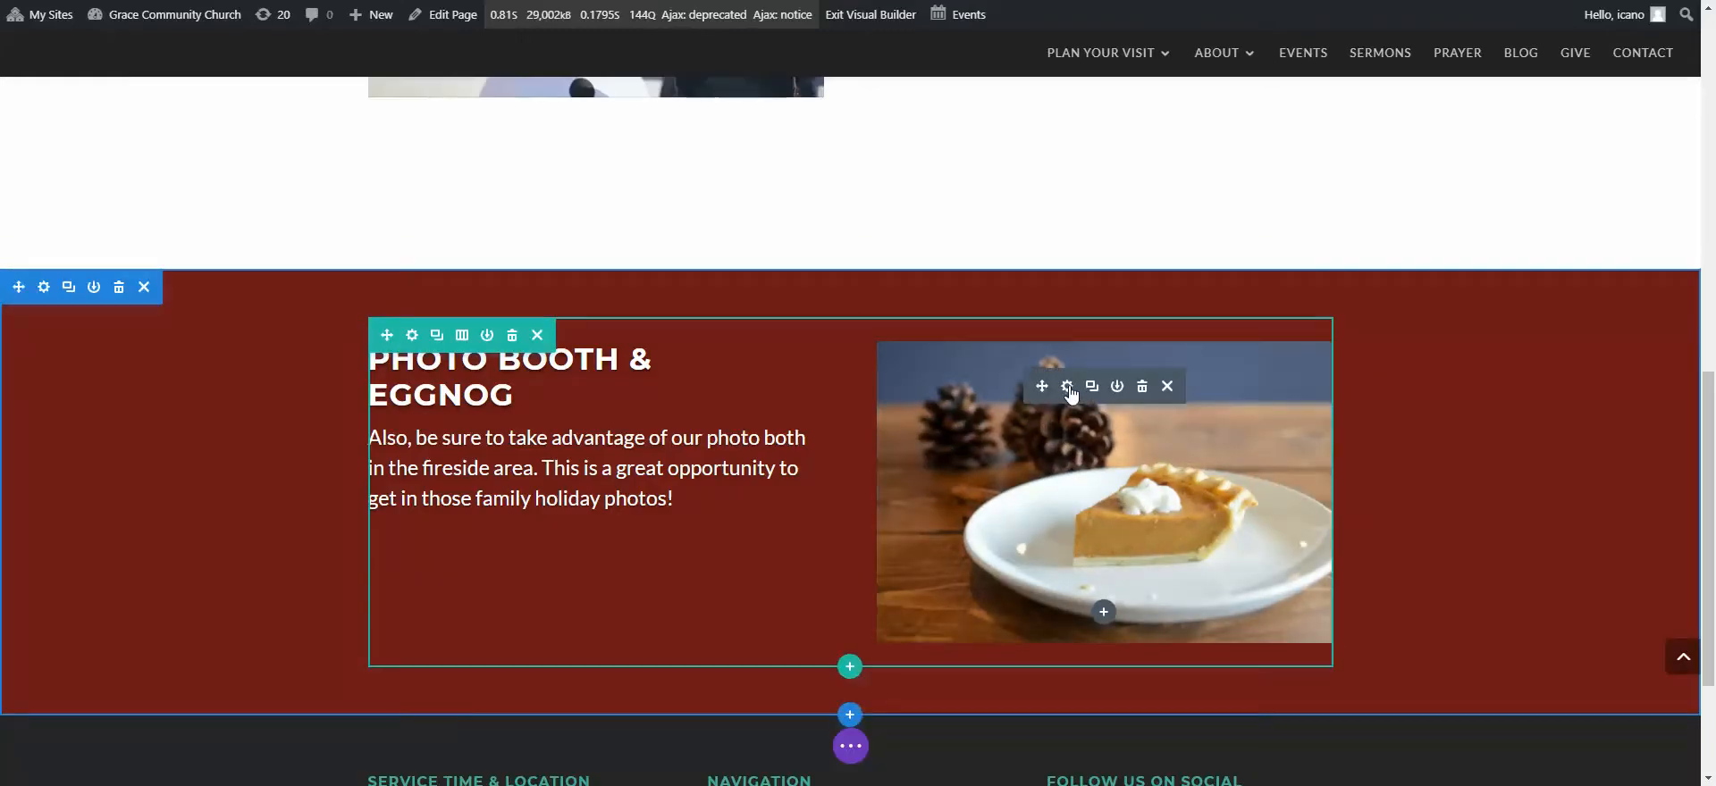
click(1067, 387)
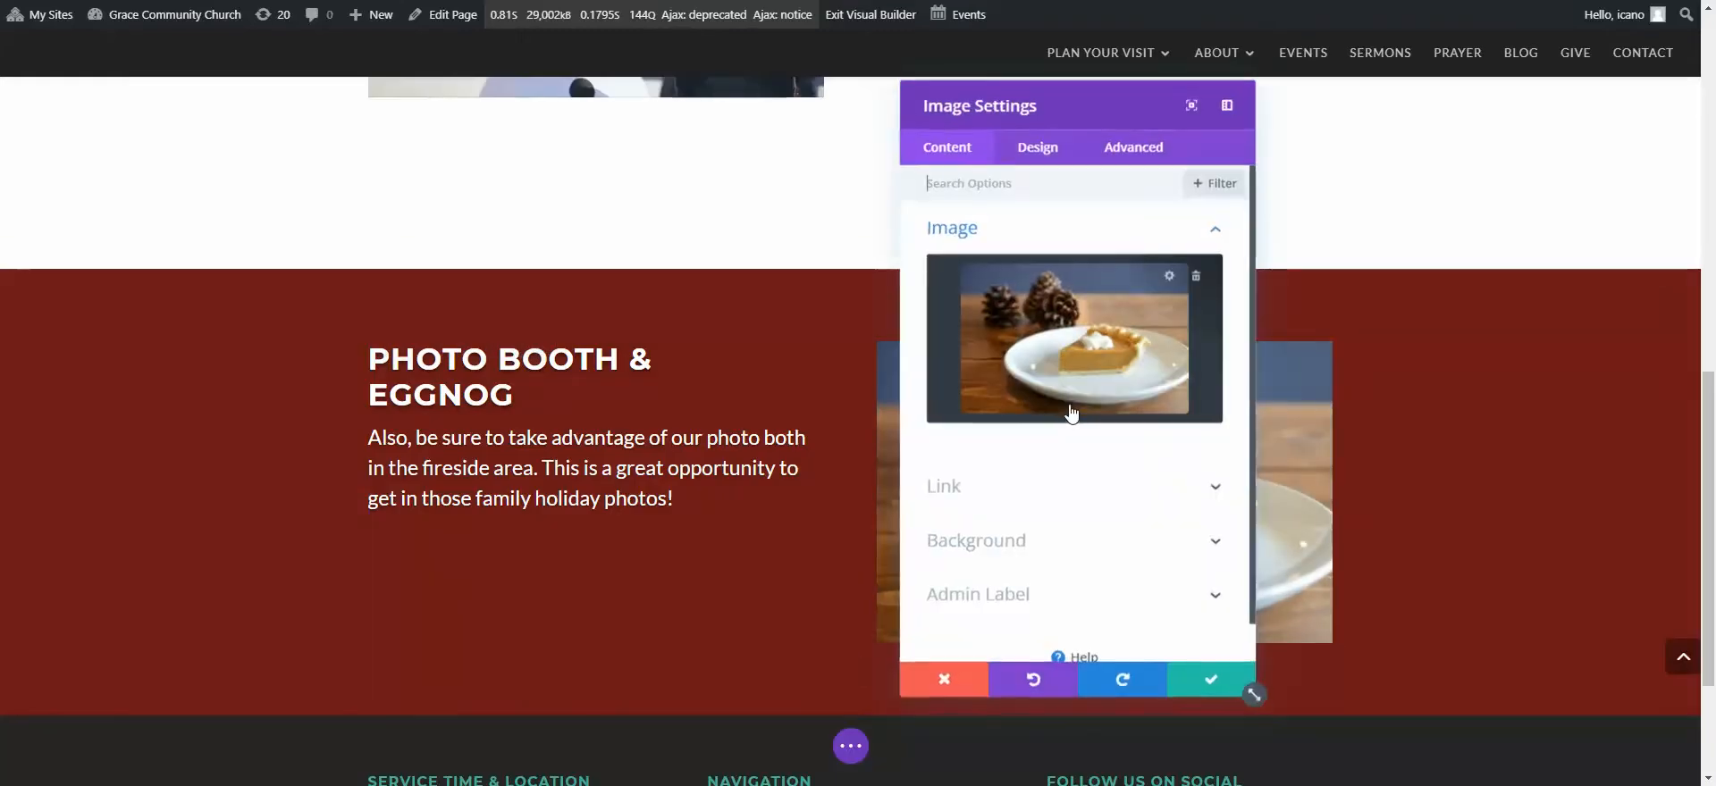
click(1041, 154)
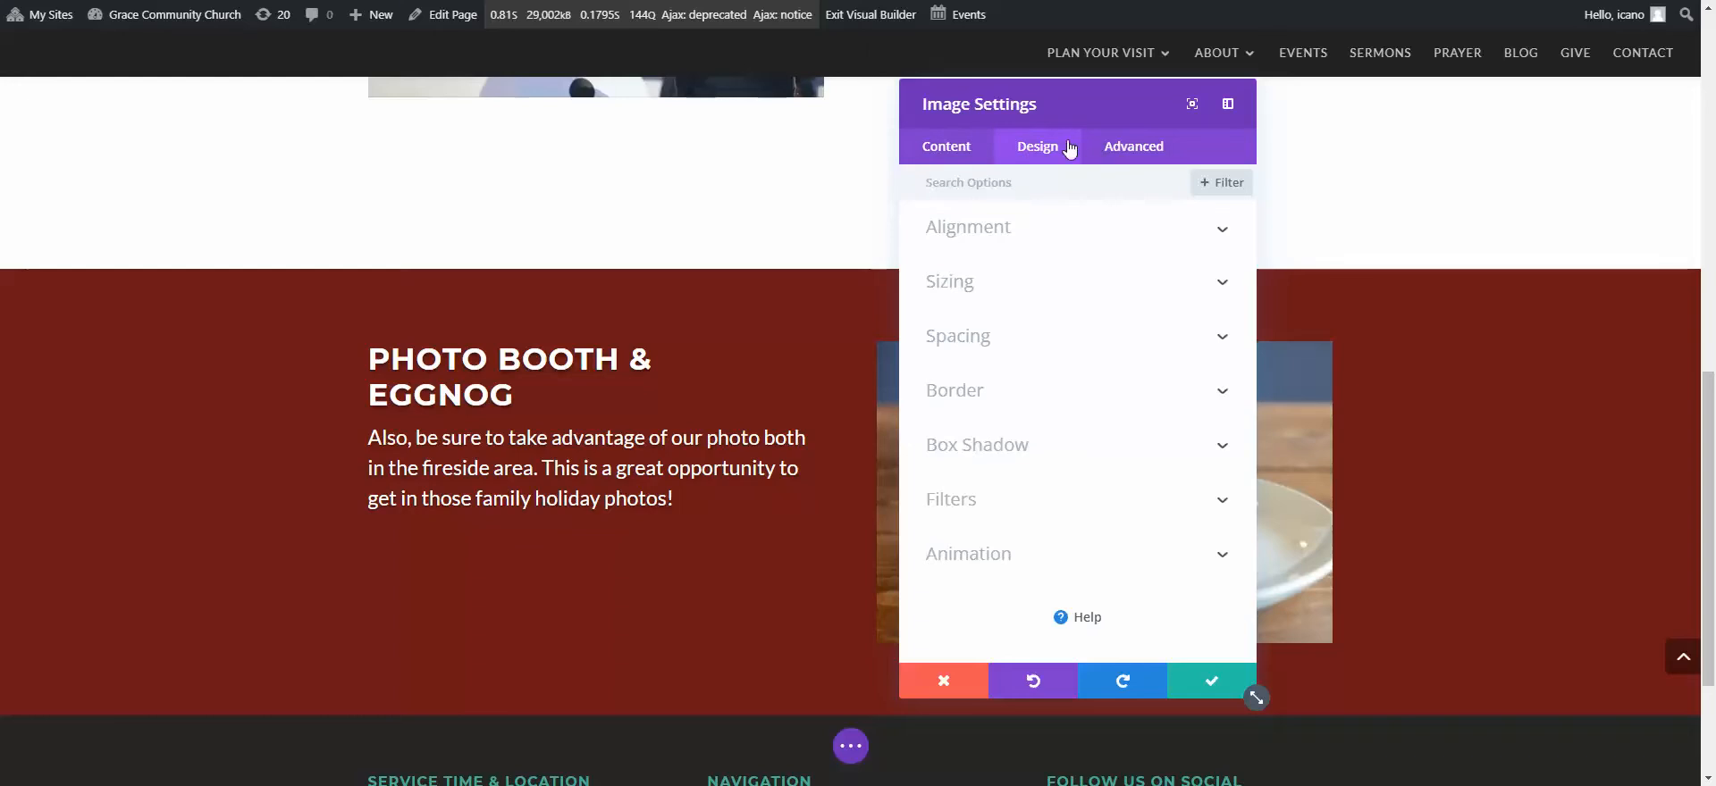
click(1214, 392)
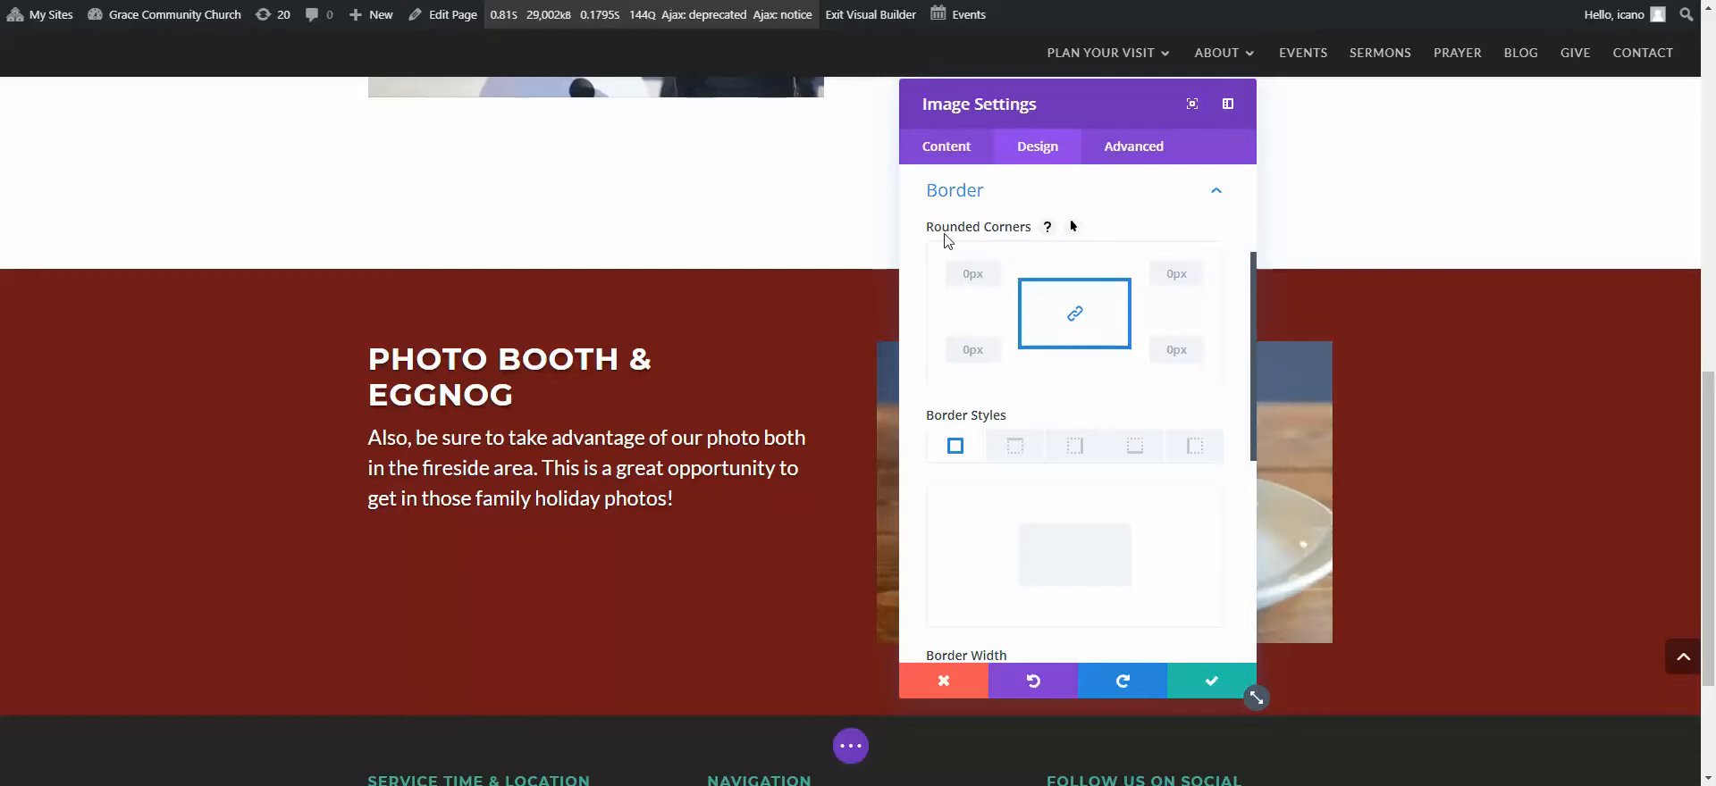
drag(1058, 102, 572, 96)
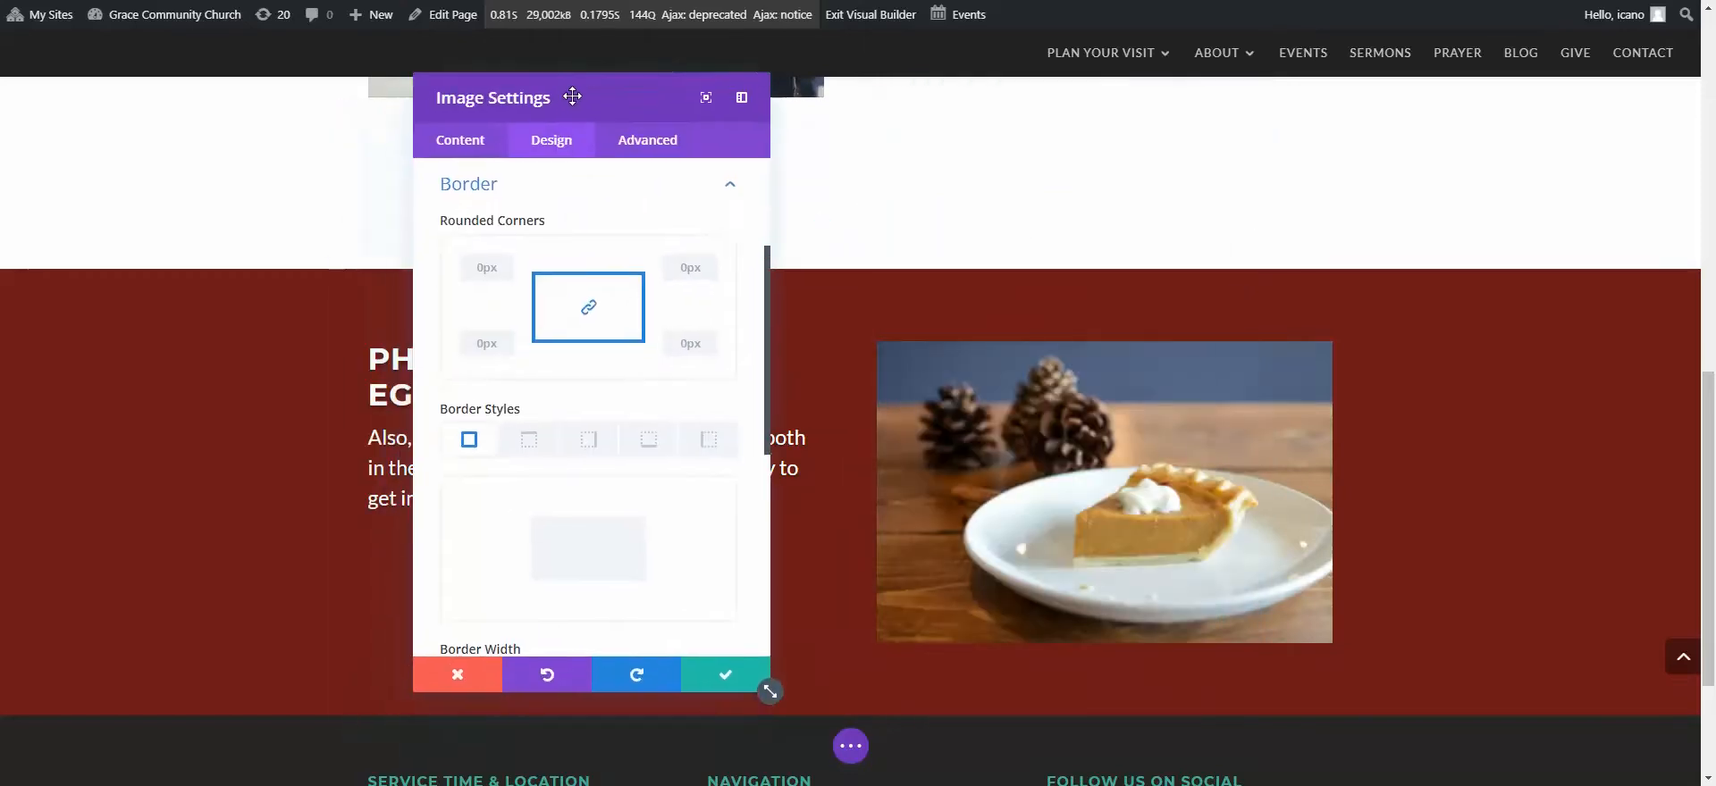
click(504, 263)
click(507, 261)
click(506, 261)
click(506, 260)
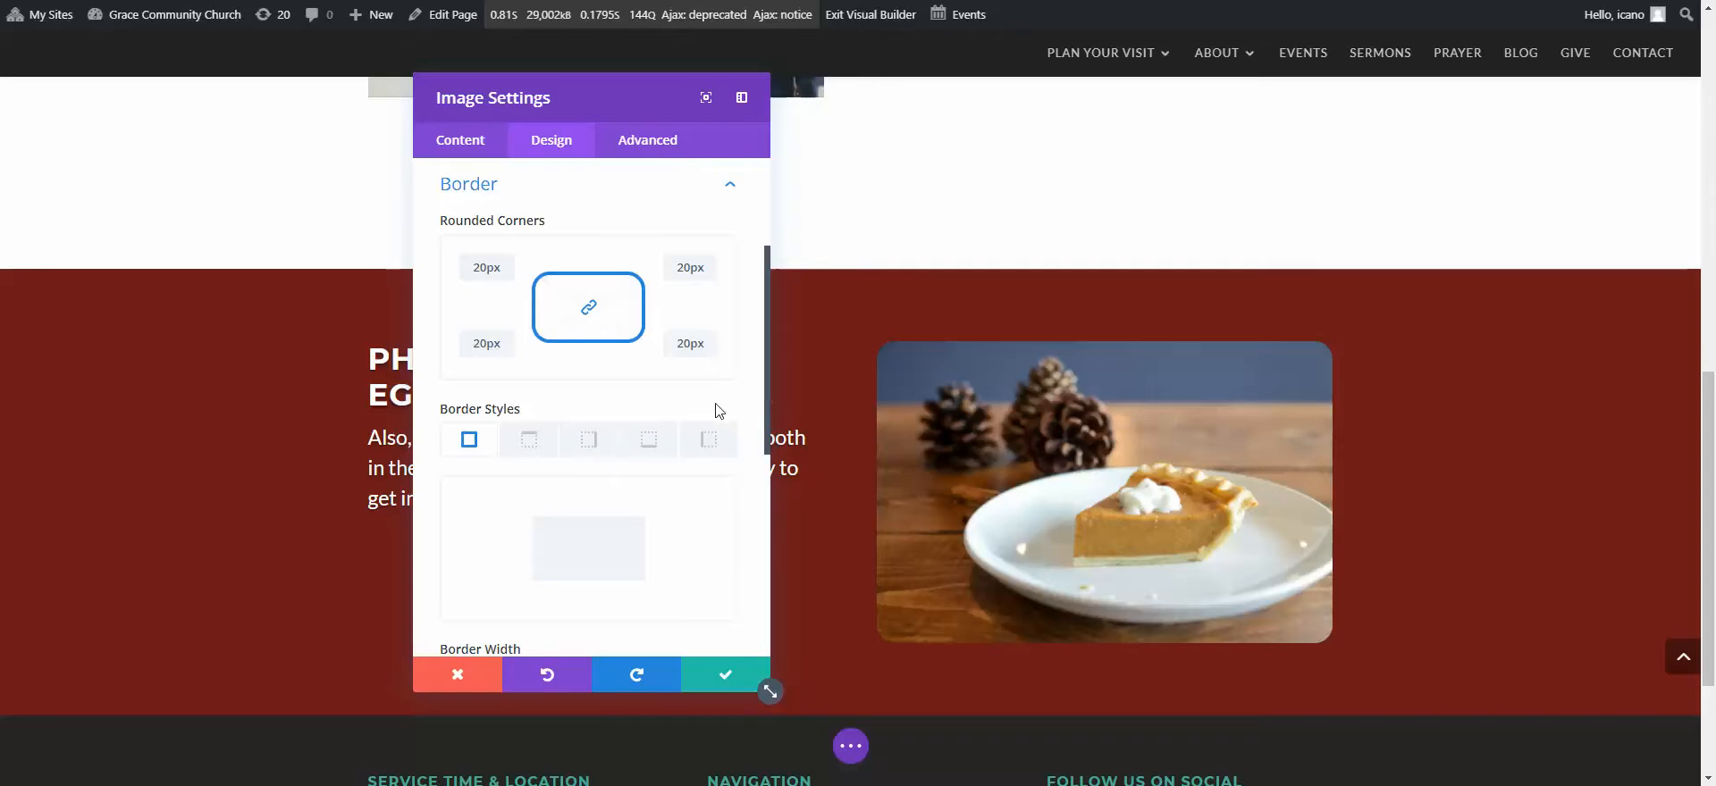
- Give the pumpkin pie image a 6px solid border in gold #d8b34e and save the image settings
scroll(536, 375, down, 2)
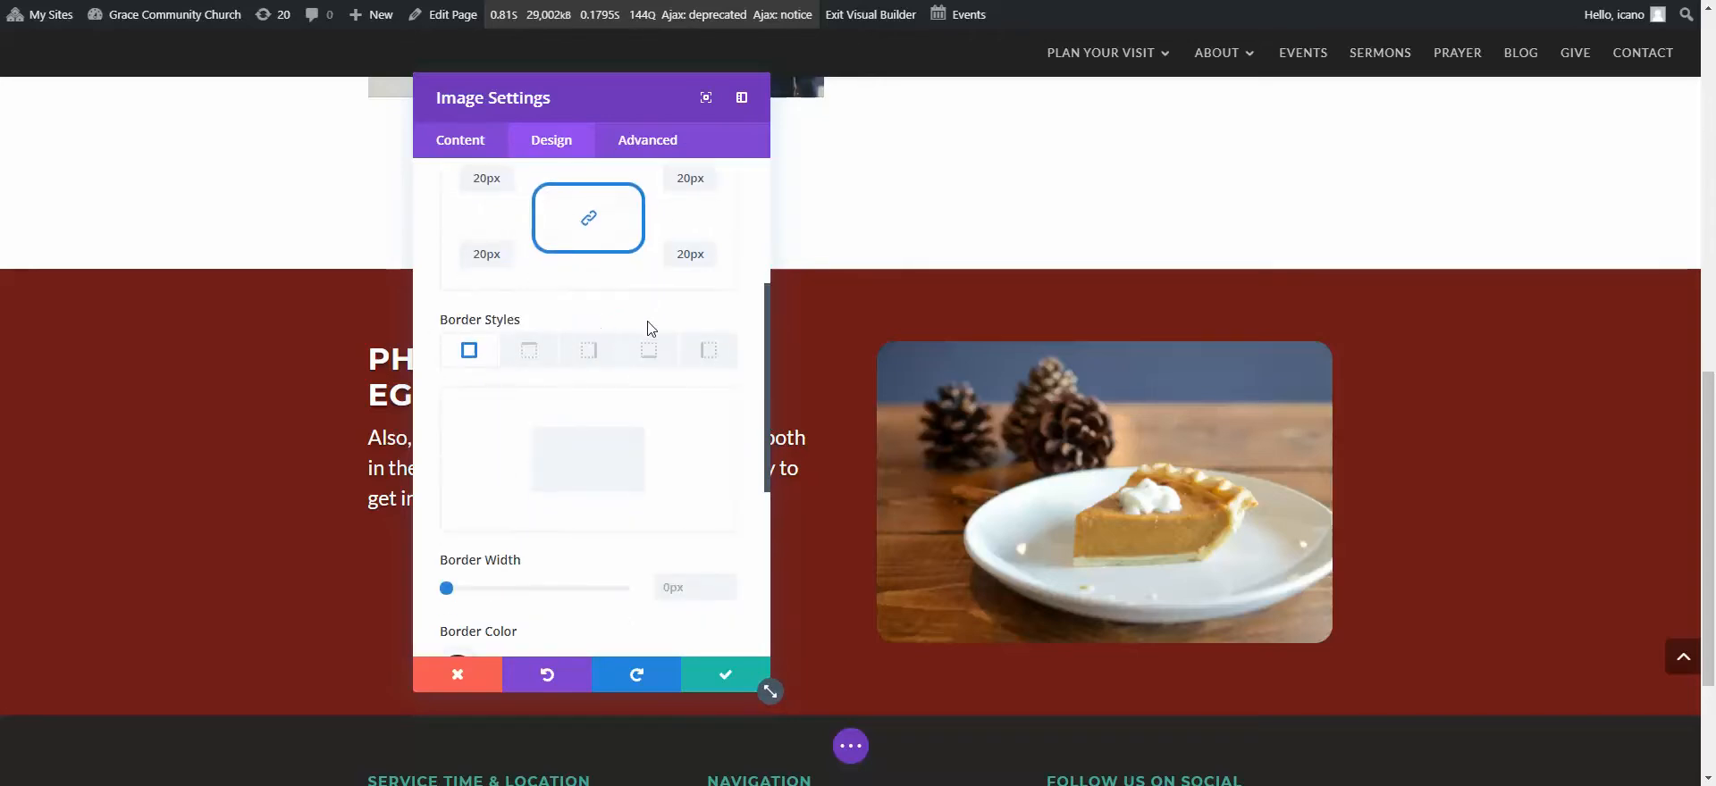
scroll(651, 328, down, 1)
scroll(491, 399, up, 1)
scroll(487, 372, down, 1)
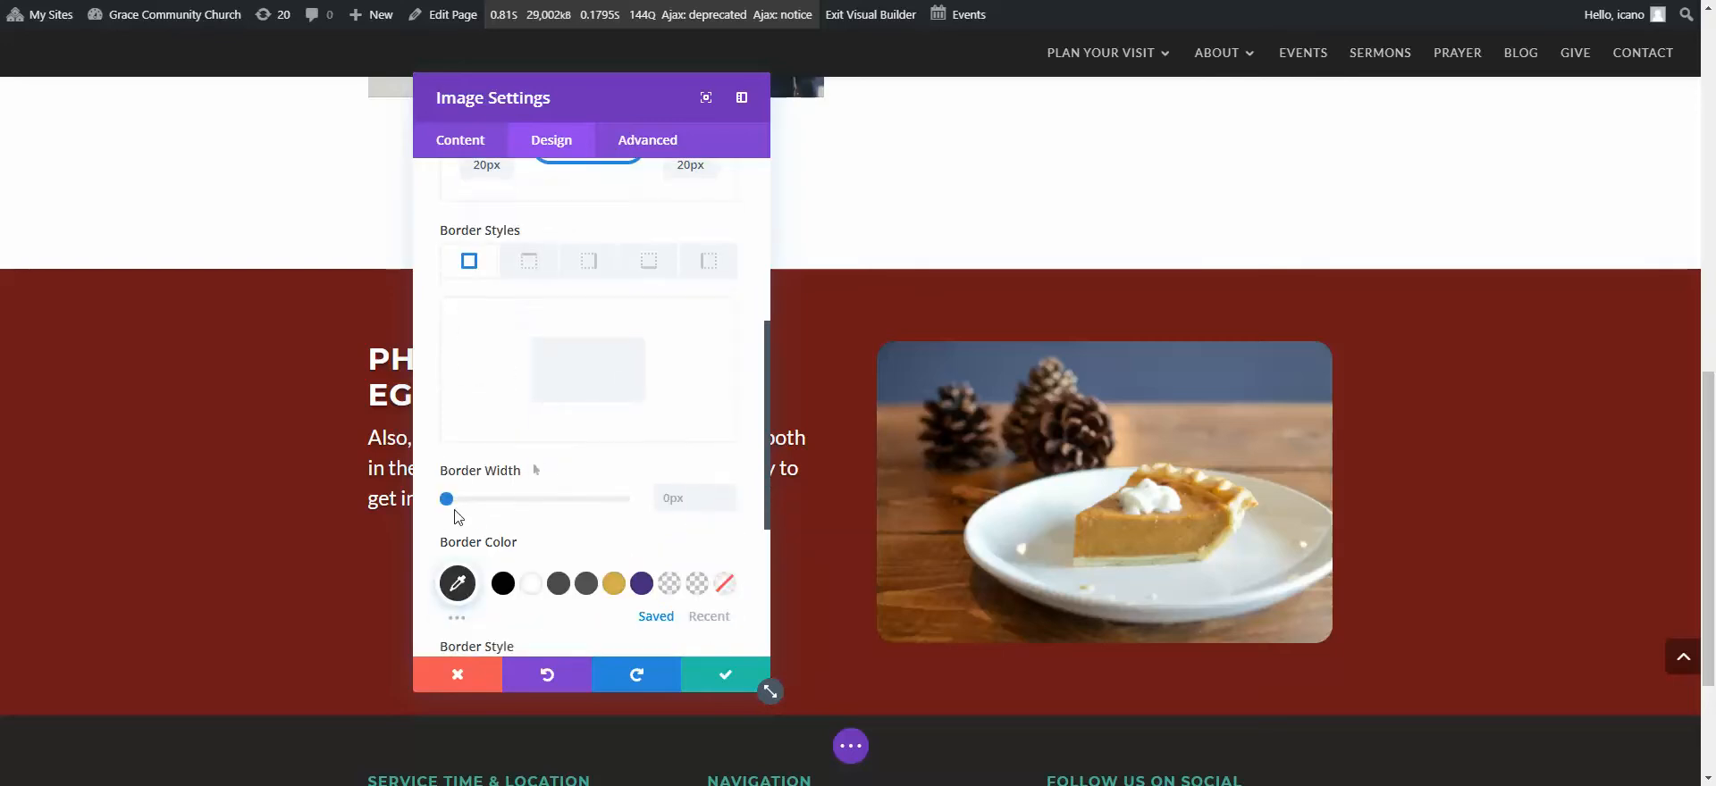
drag(452, 502, 469, 503)
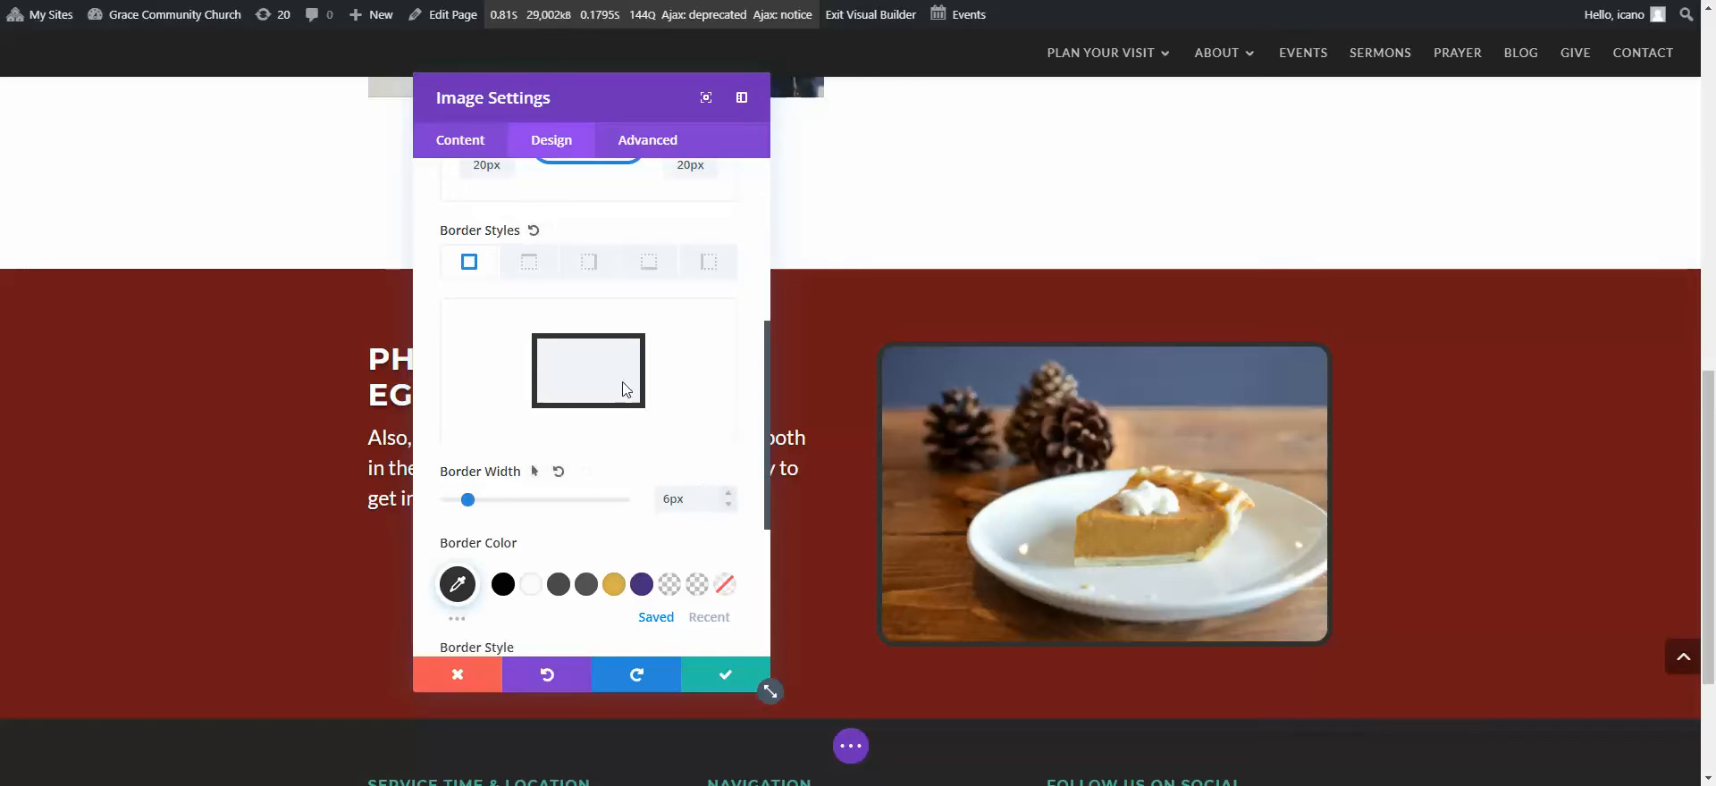
scroll(689, 296, down, 1)
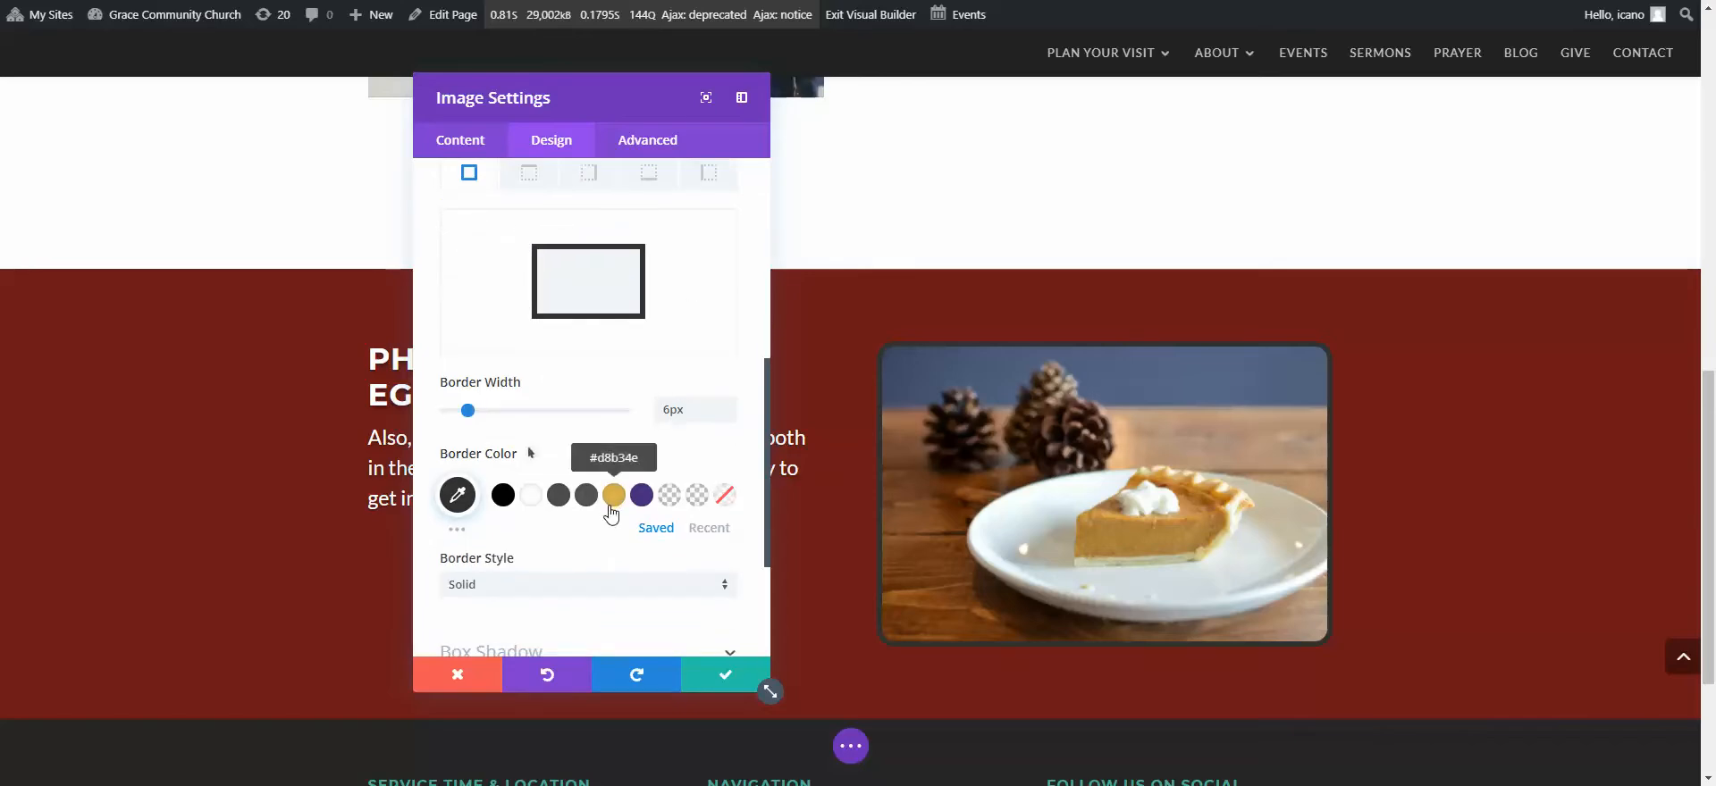
click(613, 496)
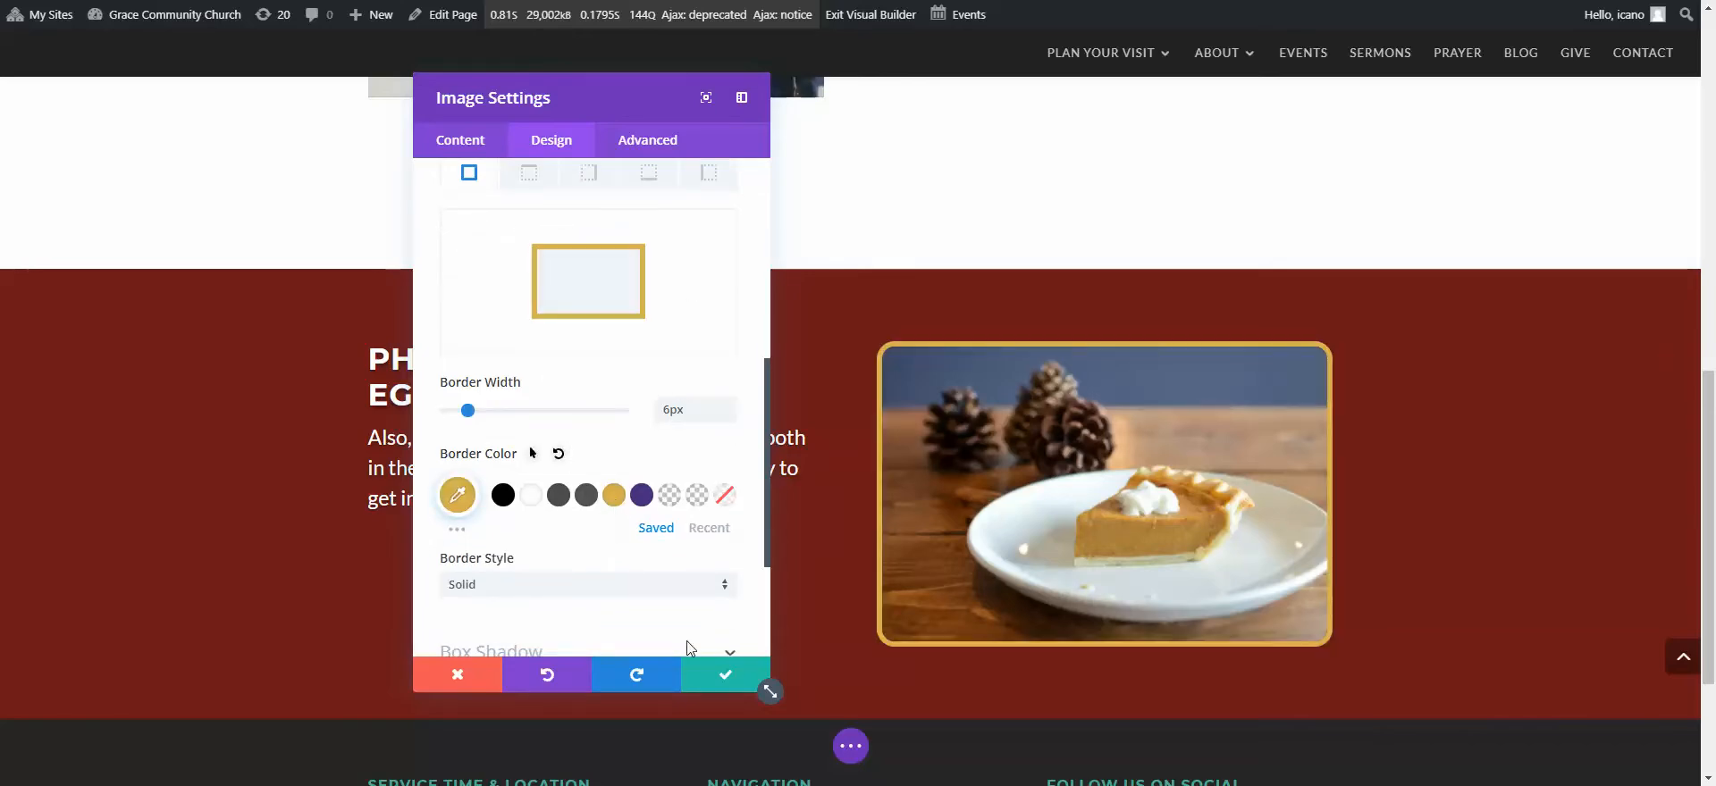
click(729, 678)
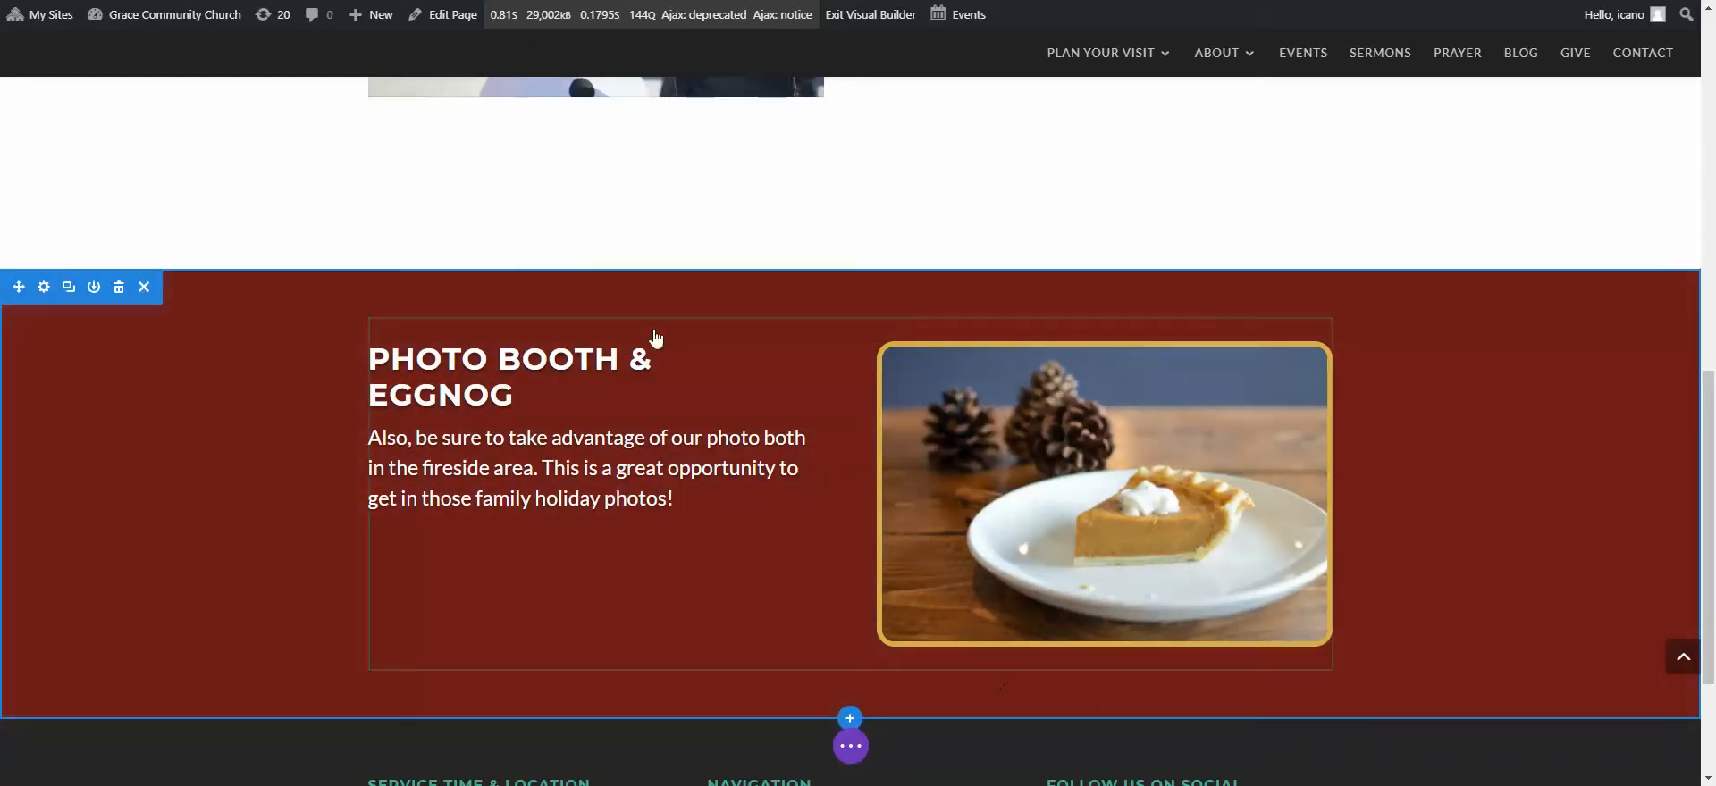
- Increase the bottom and top padding of the dark red photo-booth section directly on the page
scroll(965, 697, down, 1)
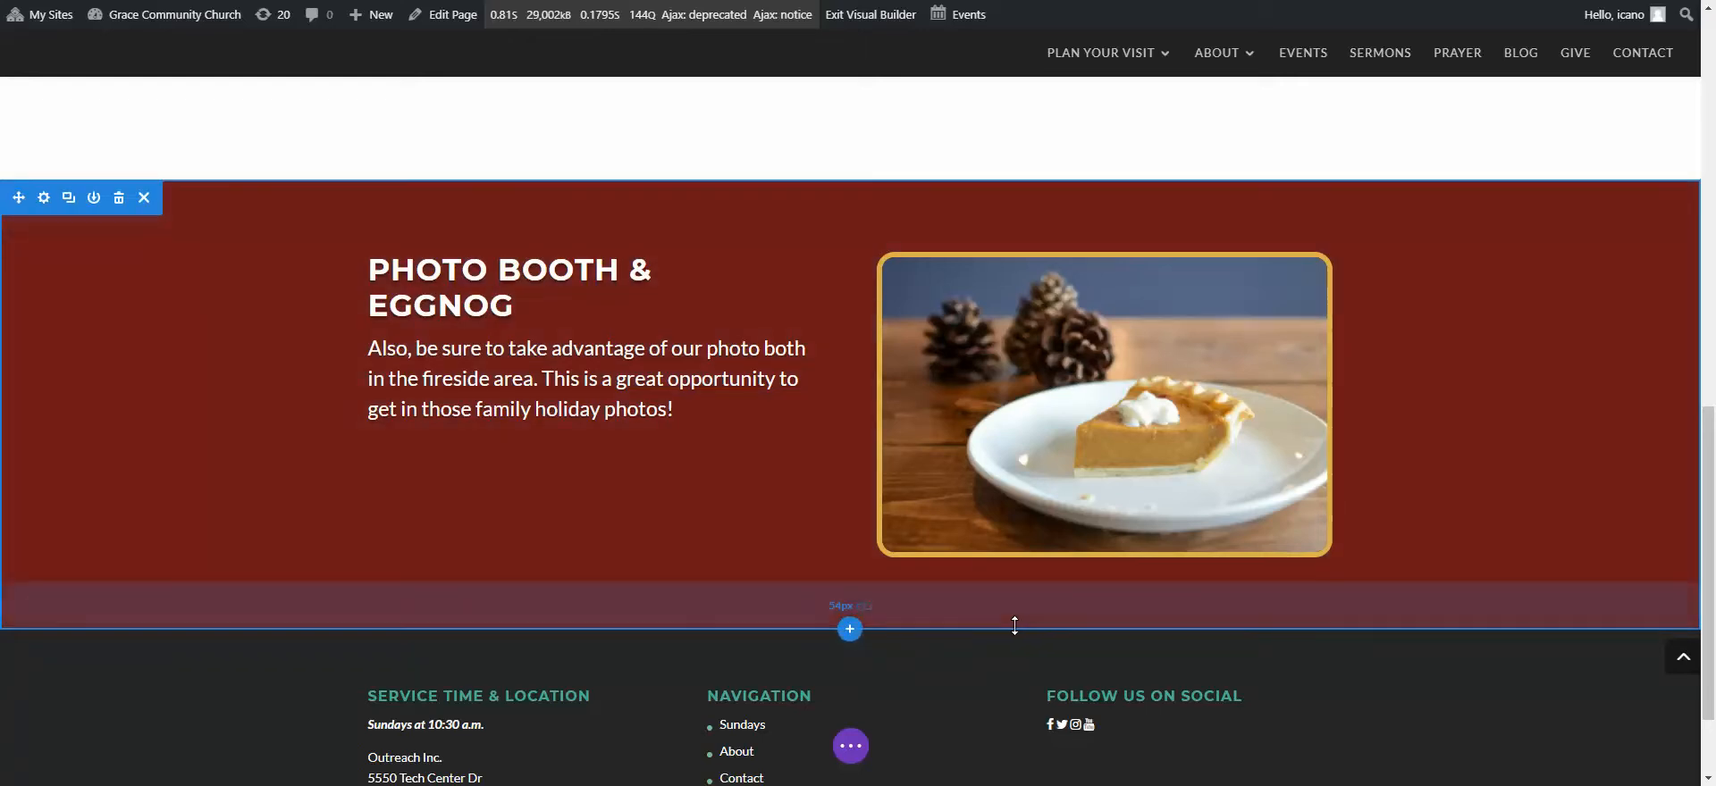
drag(1015, 623, 1015, 697)
scroll(795, 501, up, 1)
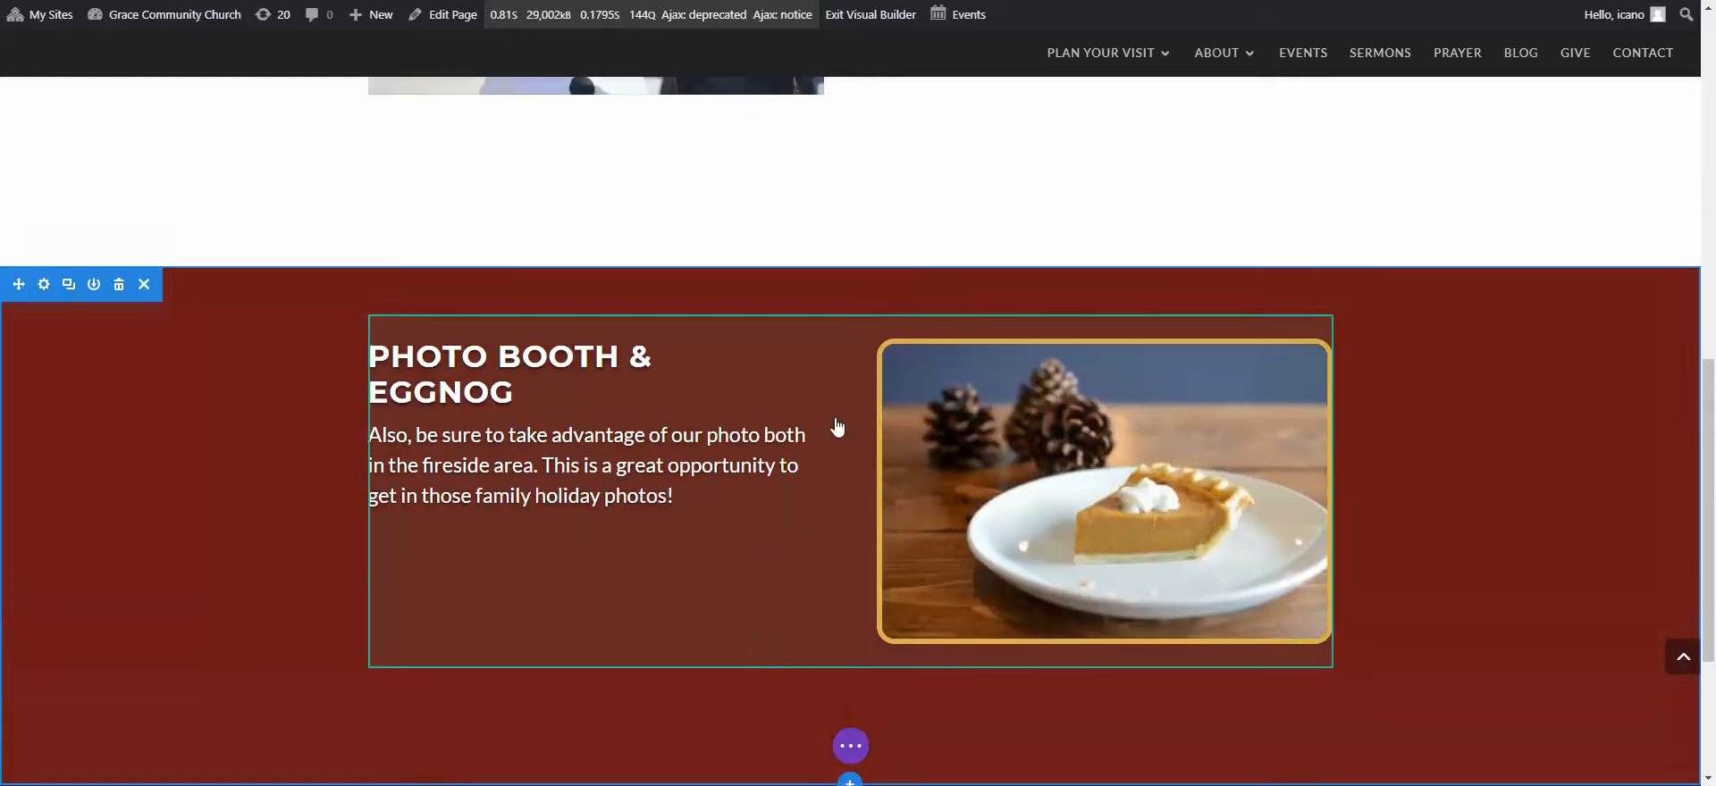
drag(905, 278, 903, 314)
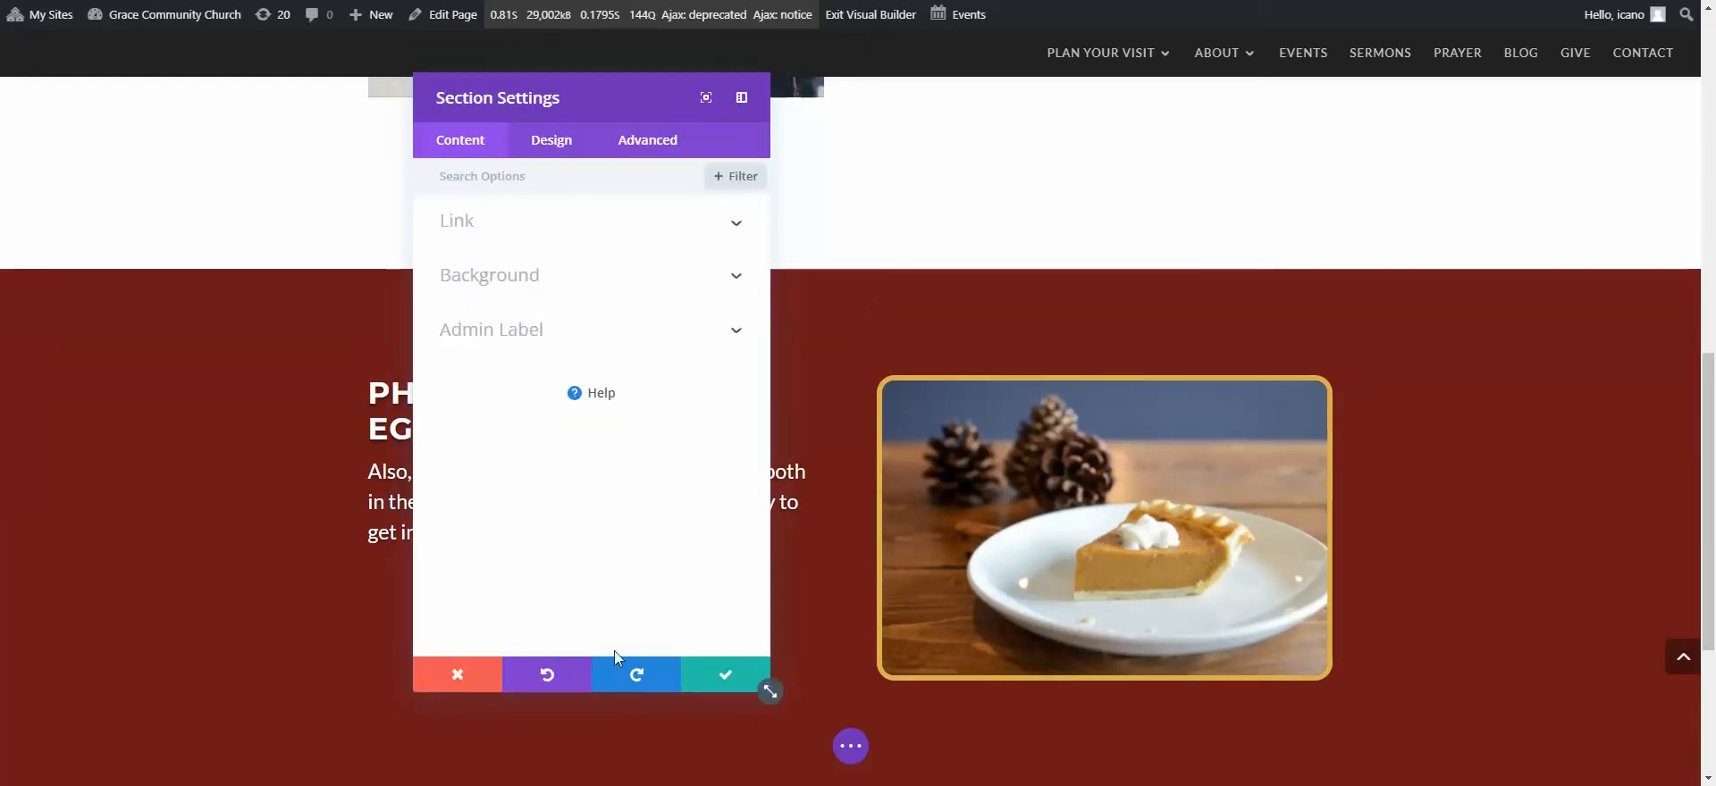
click(769, 690)
scroll(548, 582, down, 2)
scroll(548, 582, up, 3)
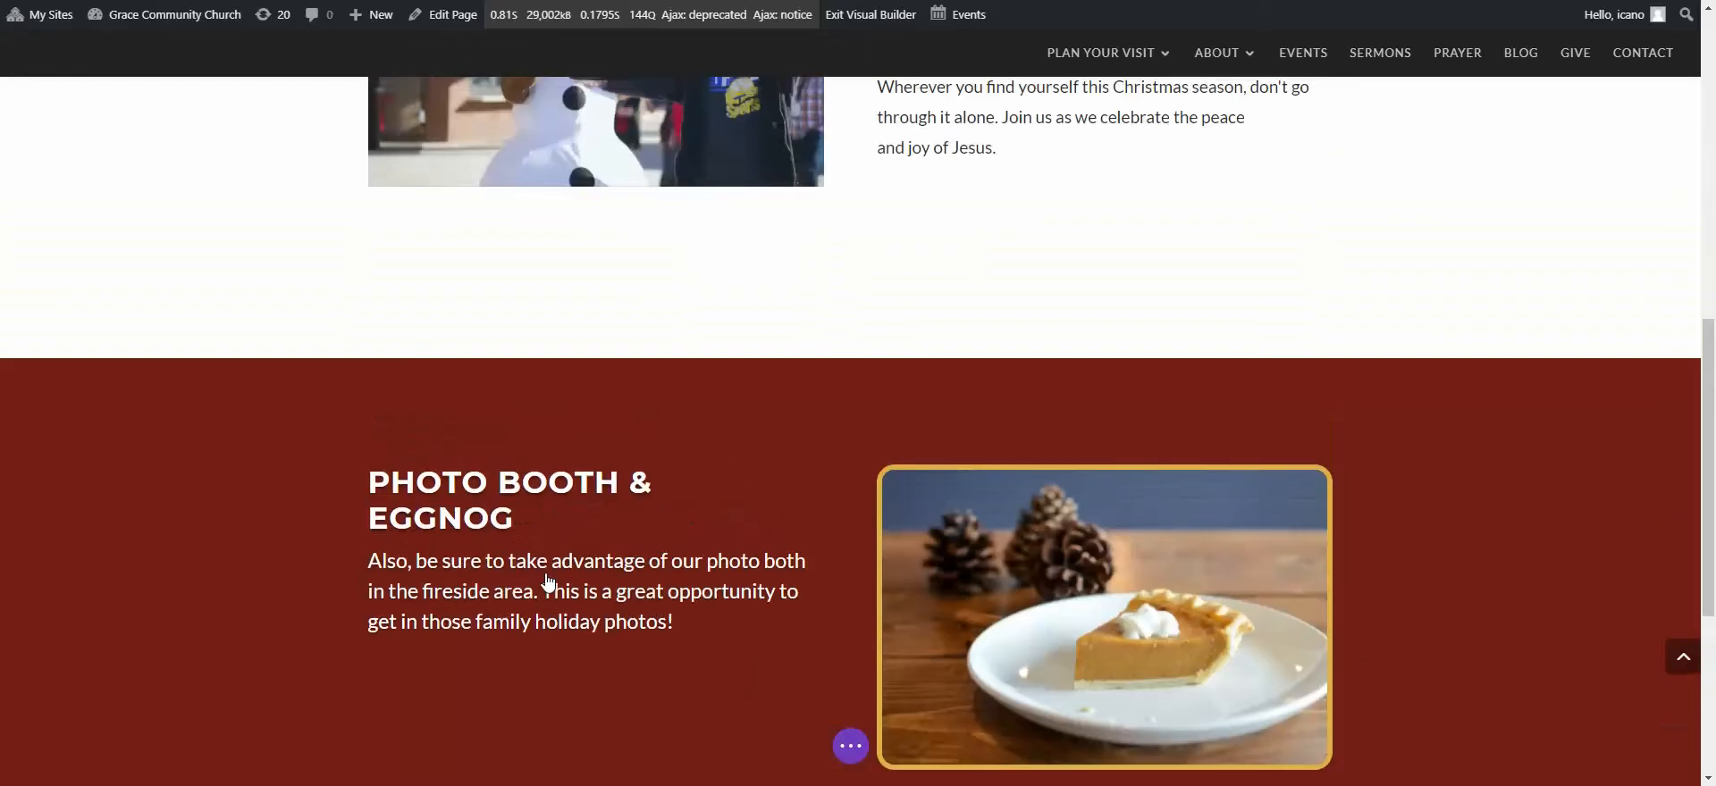
scroll(548, 582, down, 2)
scroll(548, 581, up, 1)
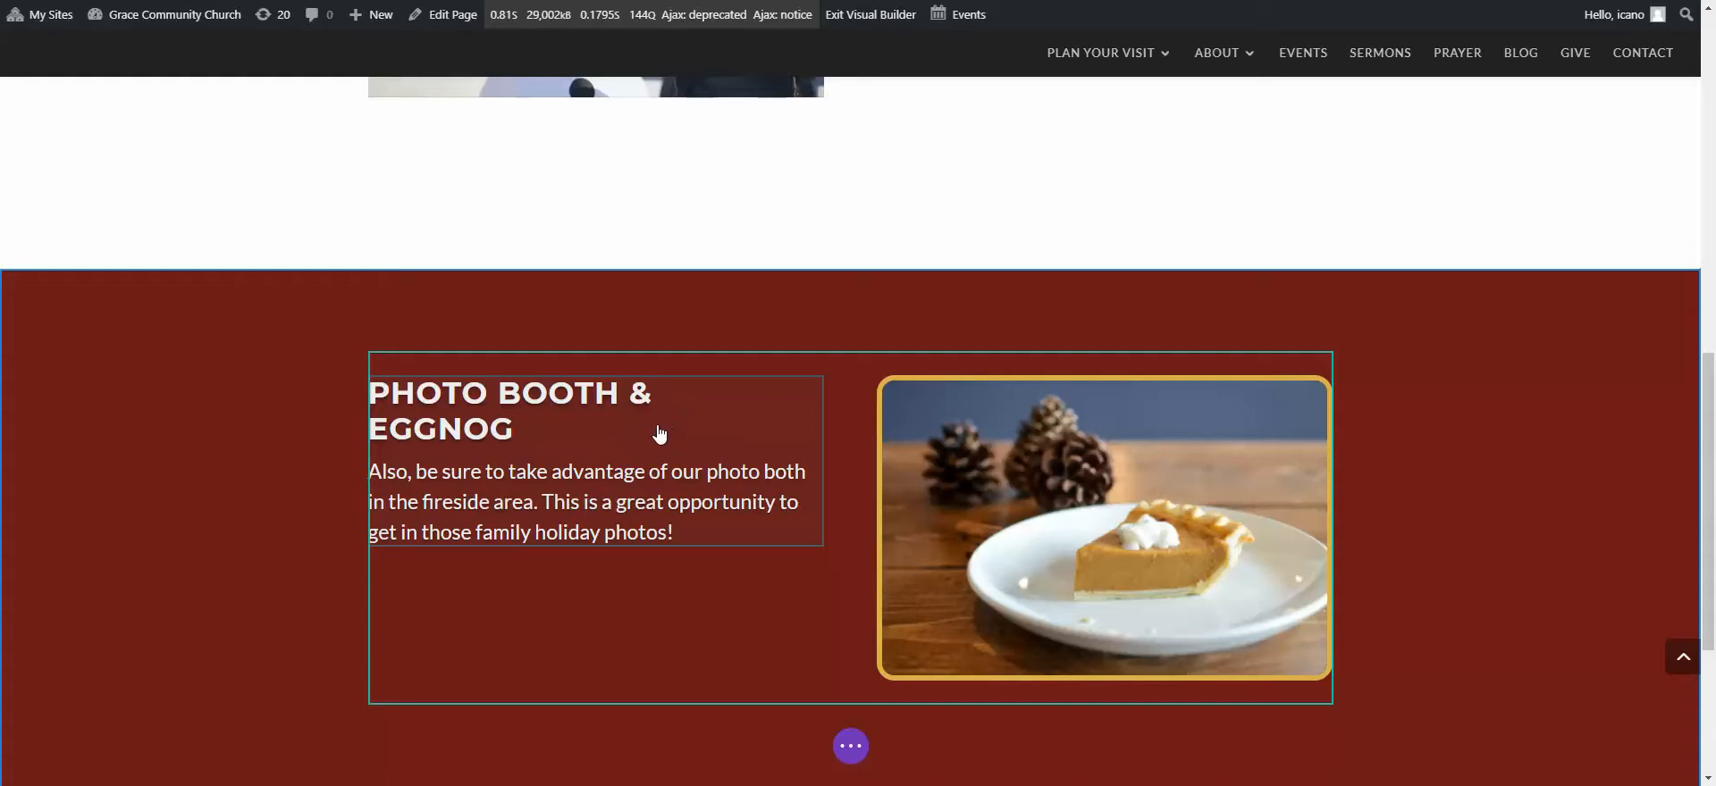
- Insert a regular section below the dark red section with a row of two equal columns
scroll(658, 435, down, 4)
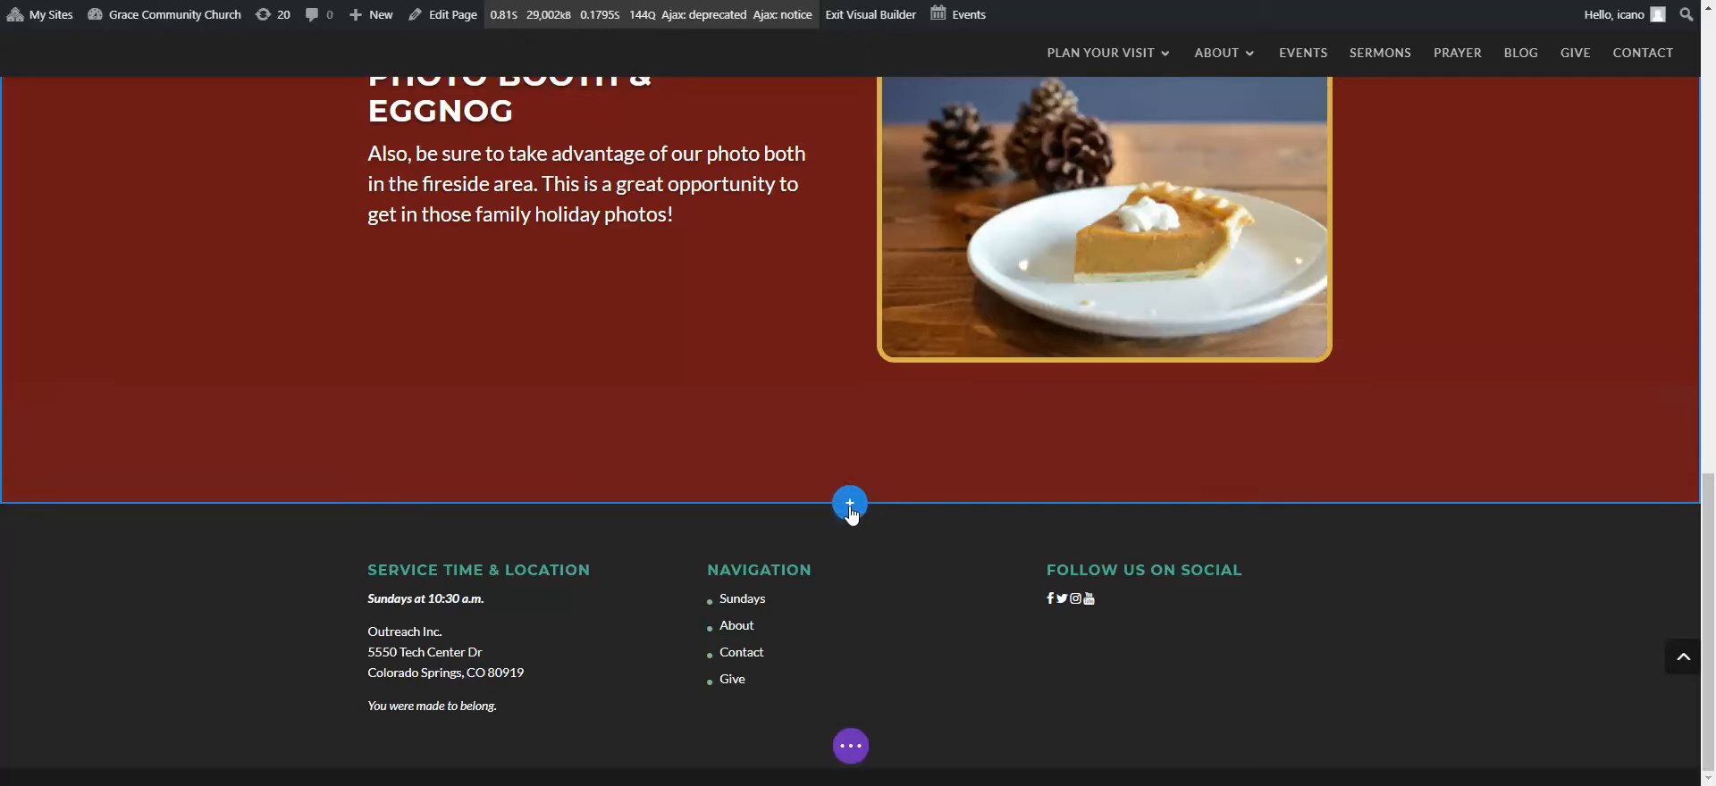
click(850, 506)
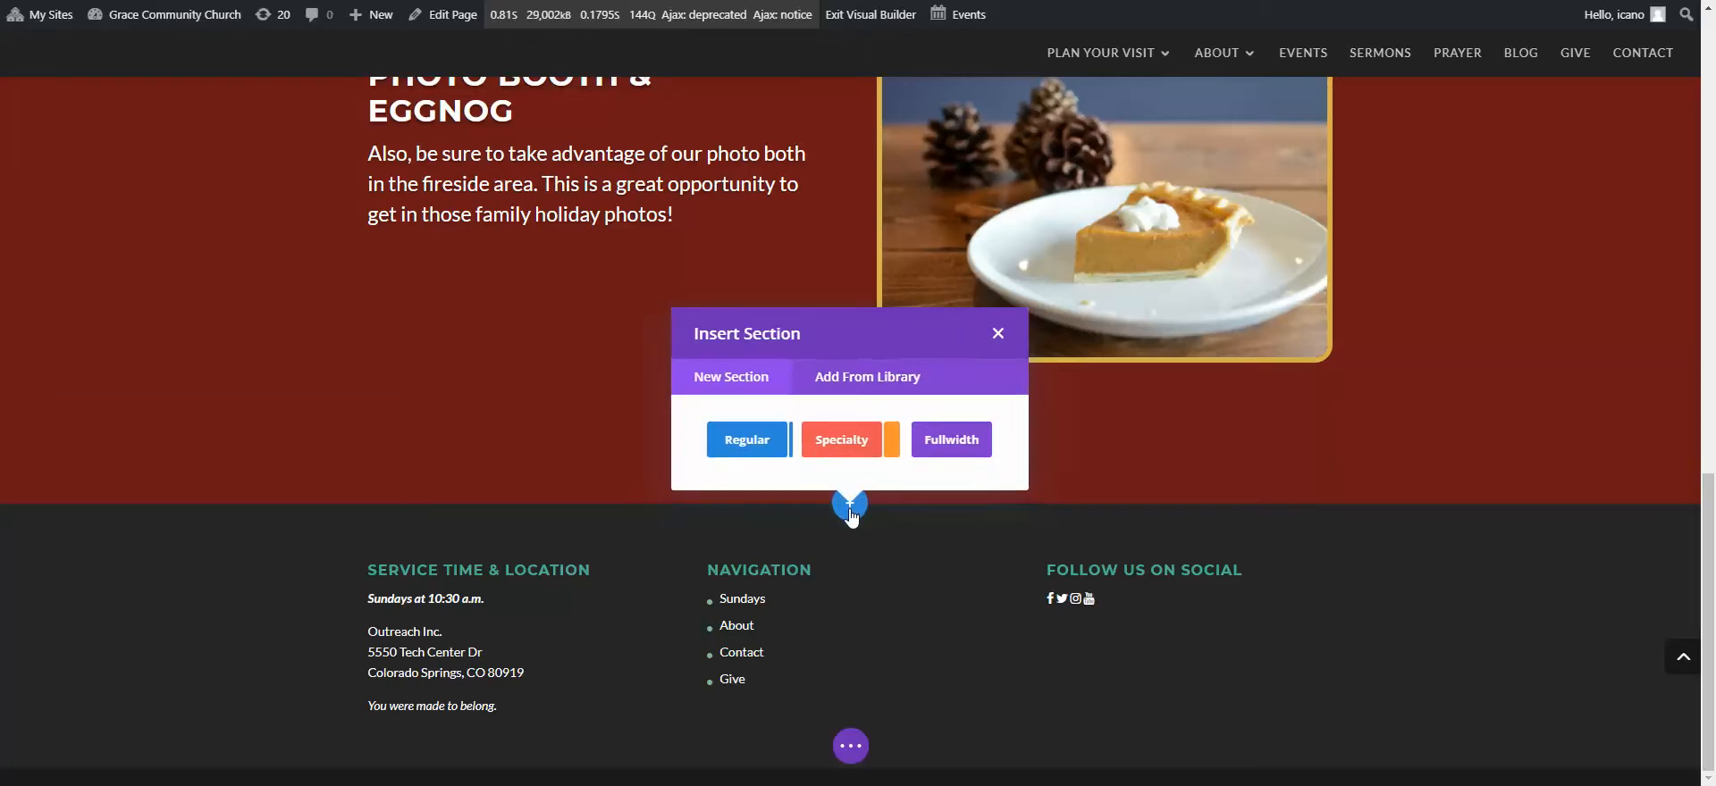
click(749, 442)
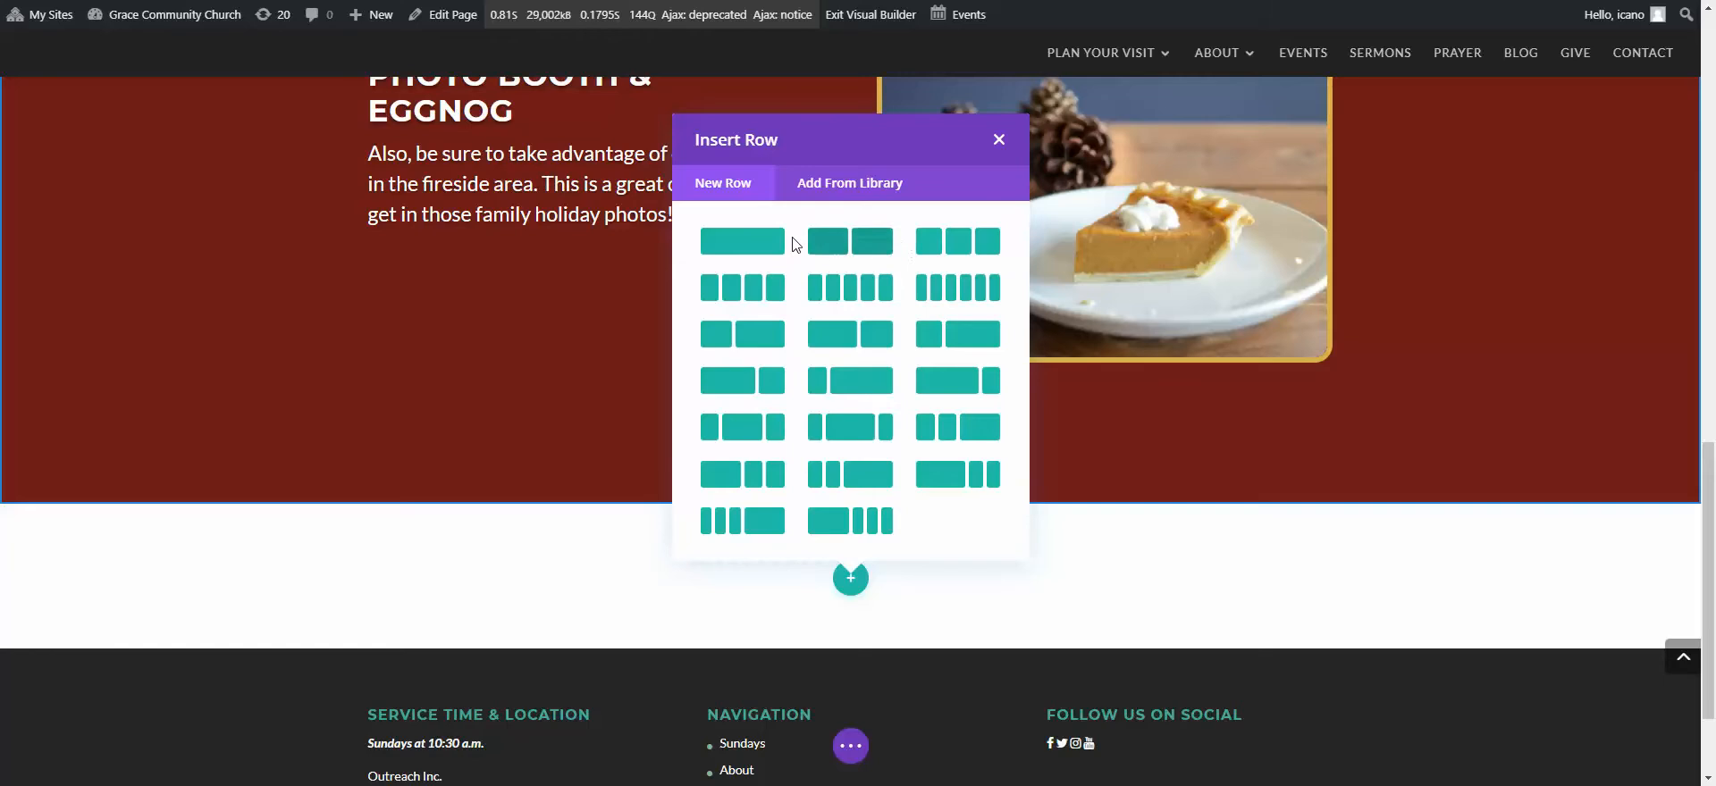
click(848, 252)
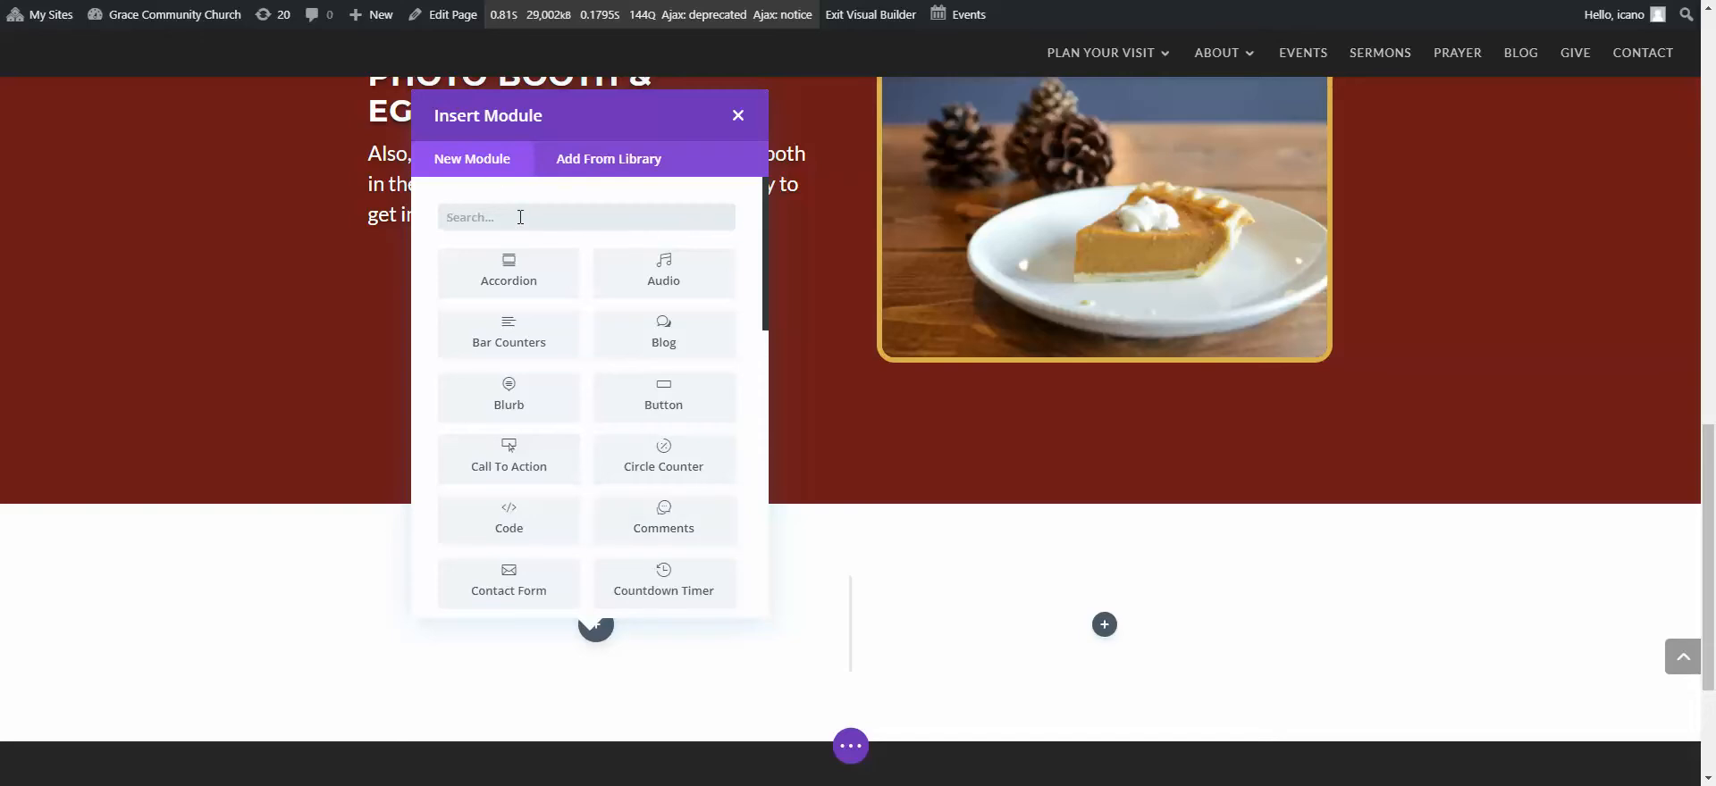
- Add a Contact Form module to the first column of the new row and save it with its default settings
text(con)
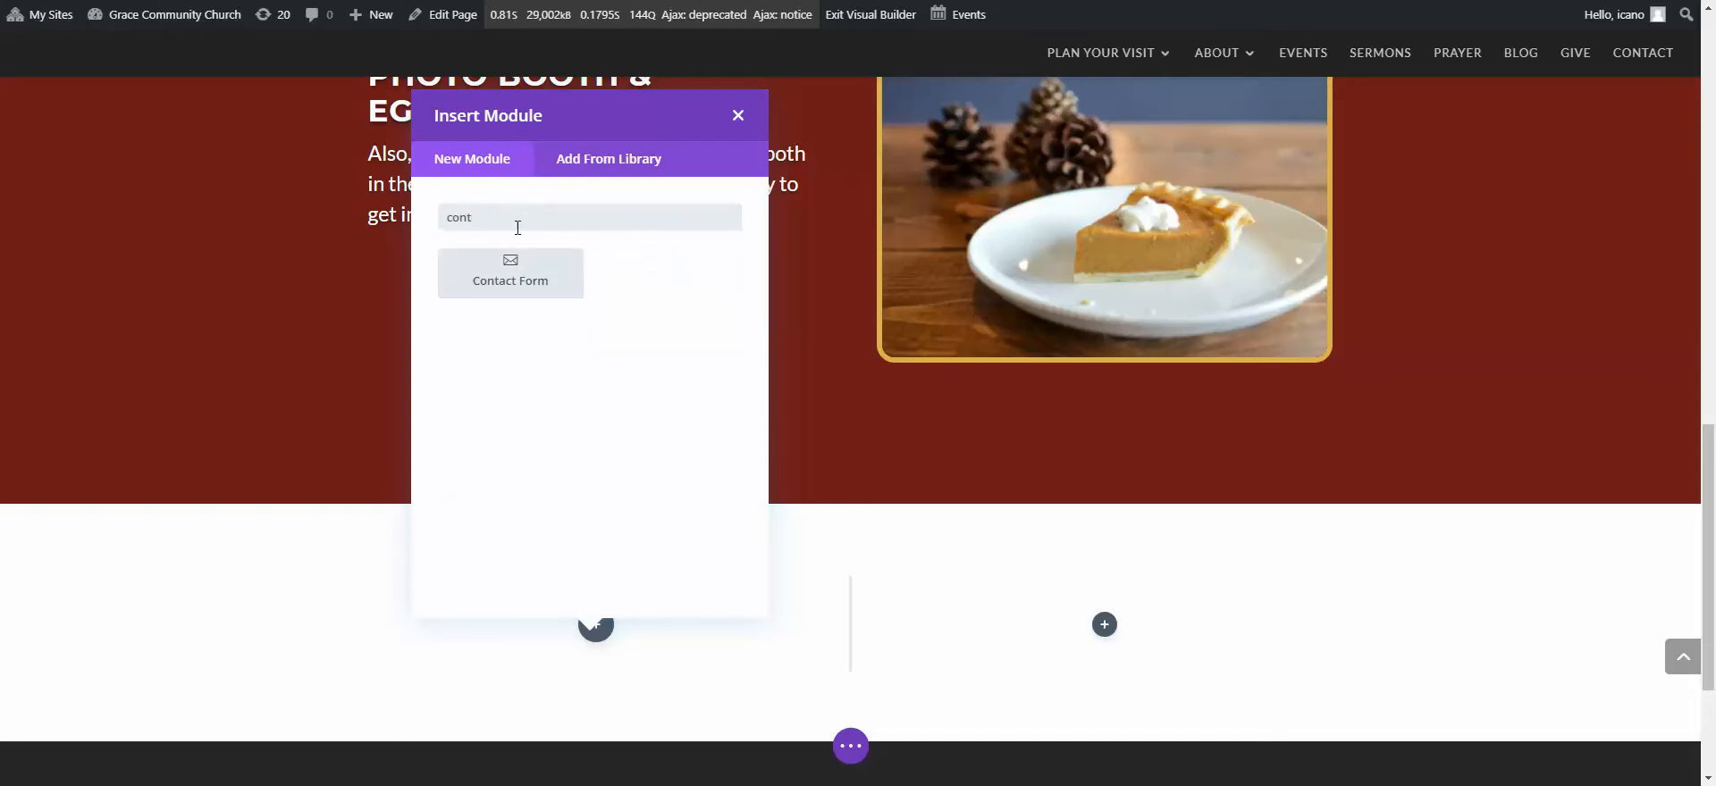
text(t)
click(505, 268)
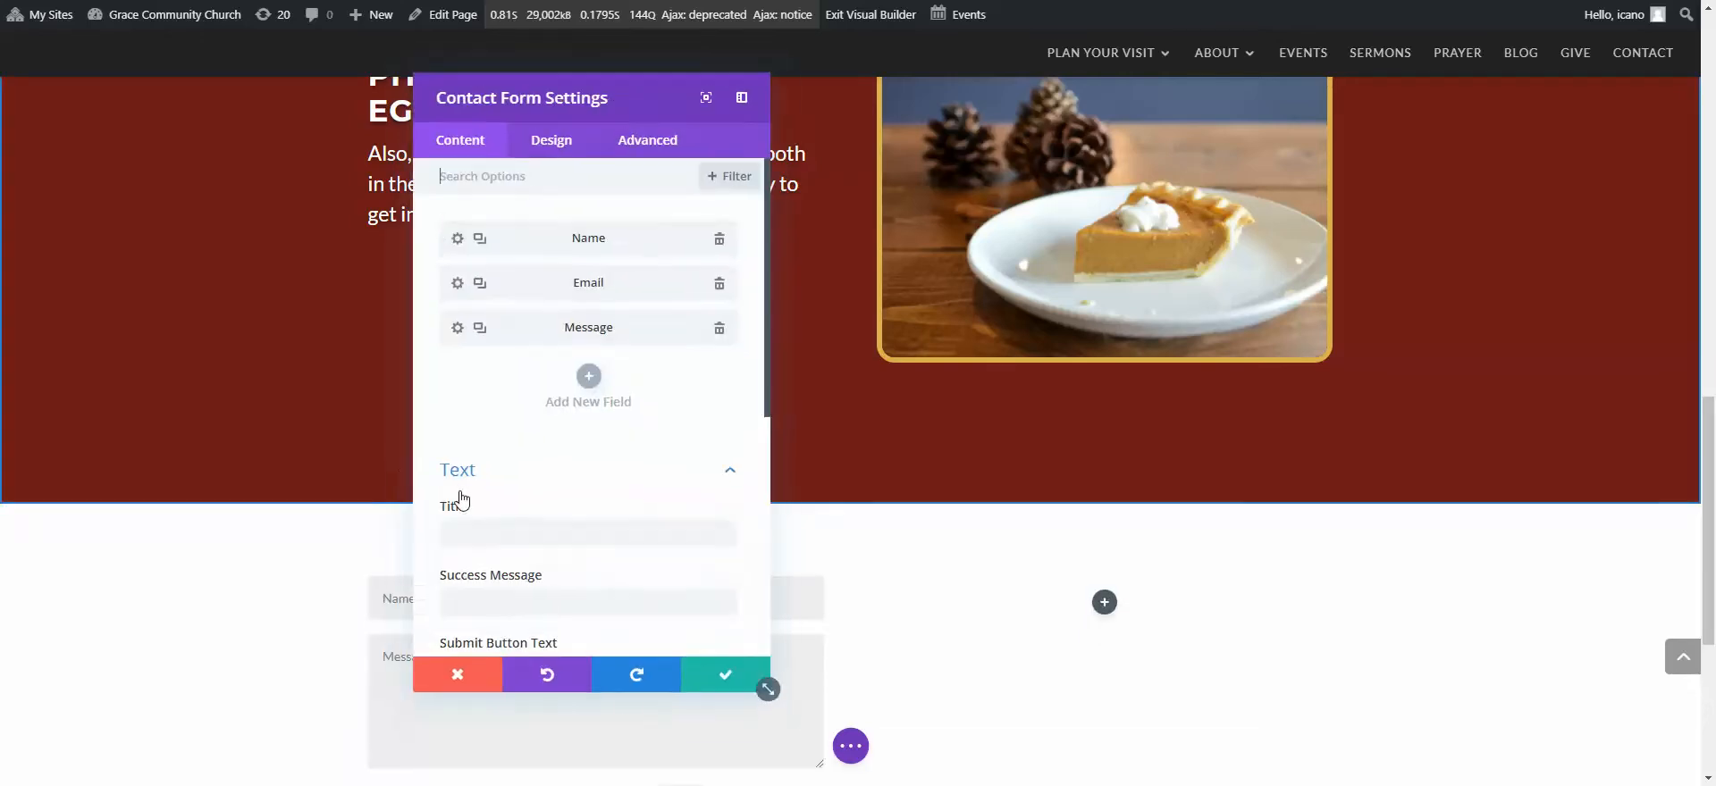
click(729, 685)
- Examine the contact form's Name field settings, content options and button design options, and close the settings without saving
scroll(731, 688, down, 1)
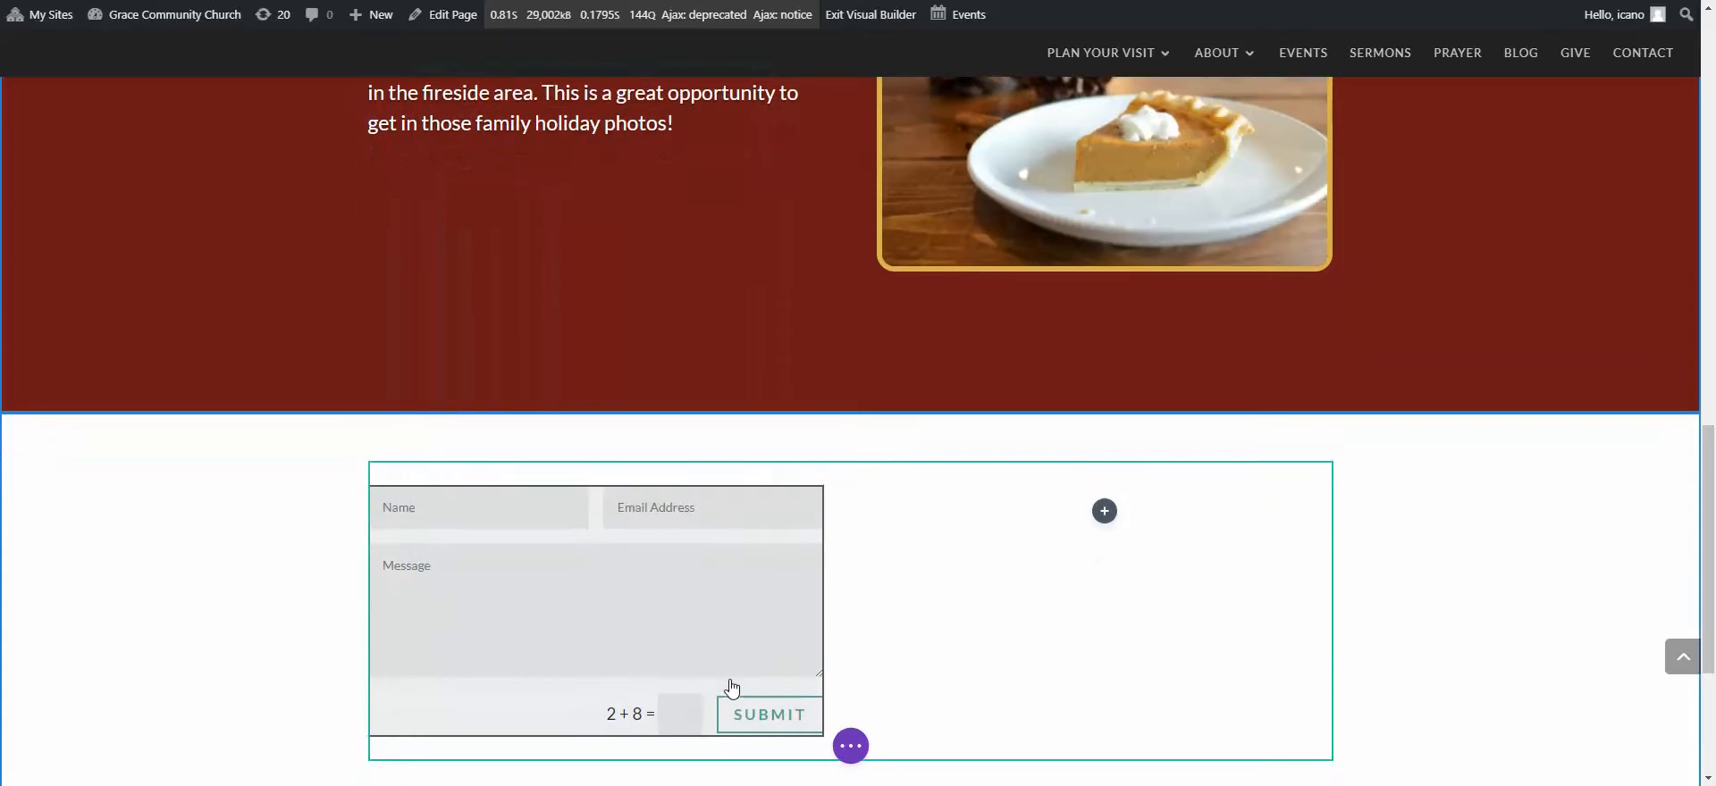
scroll(732, 689, down, 1)
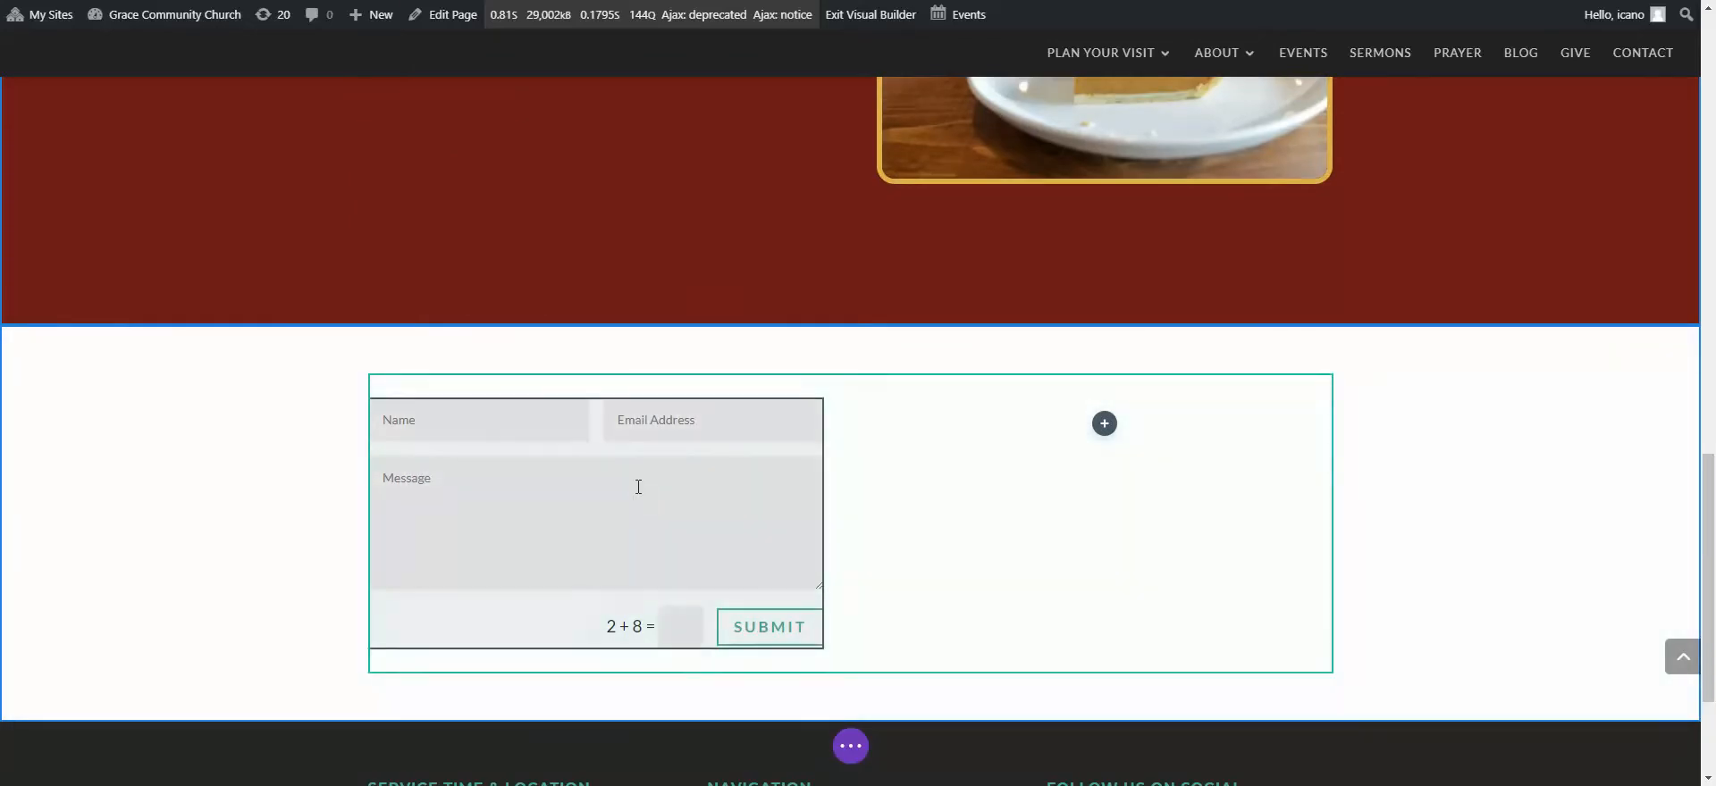
mouse_move(635, 482)
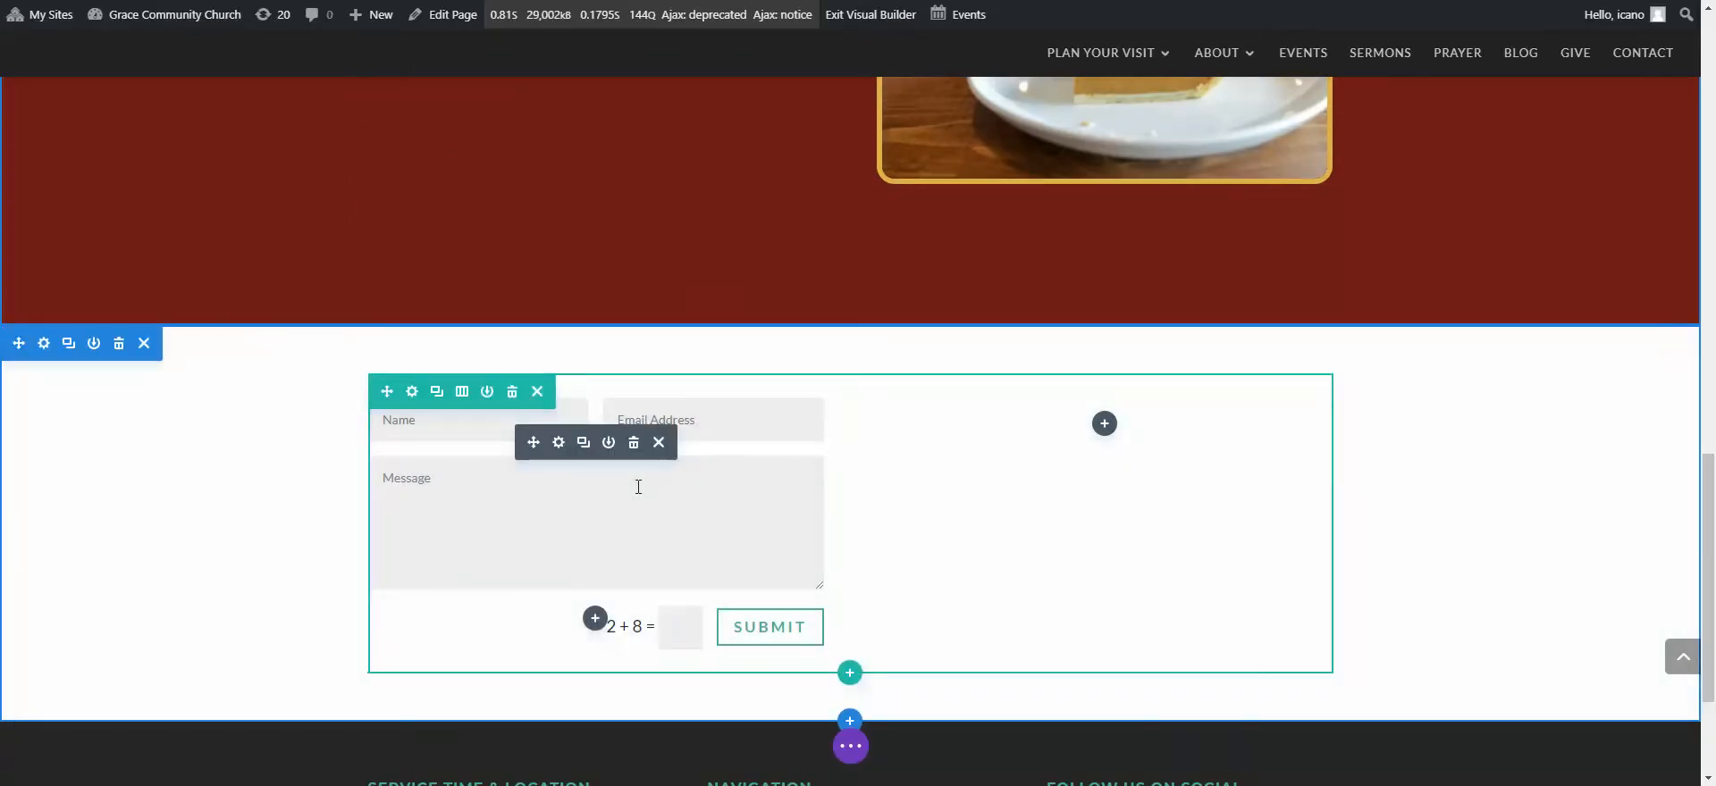
click(557, 443)
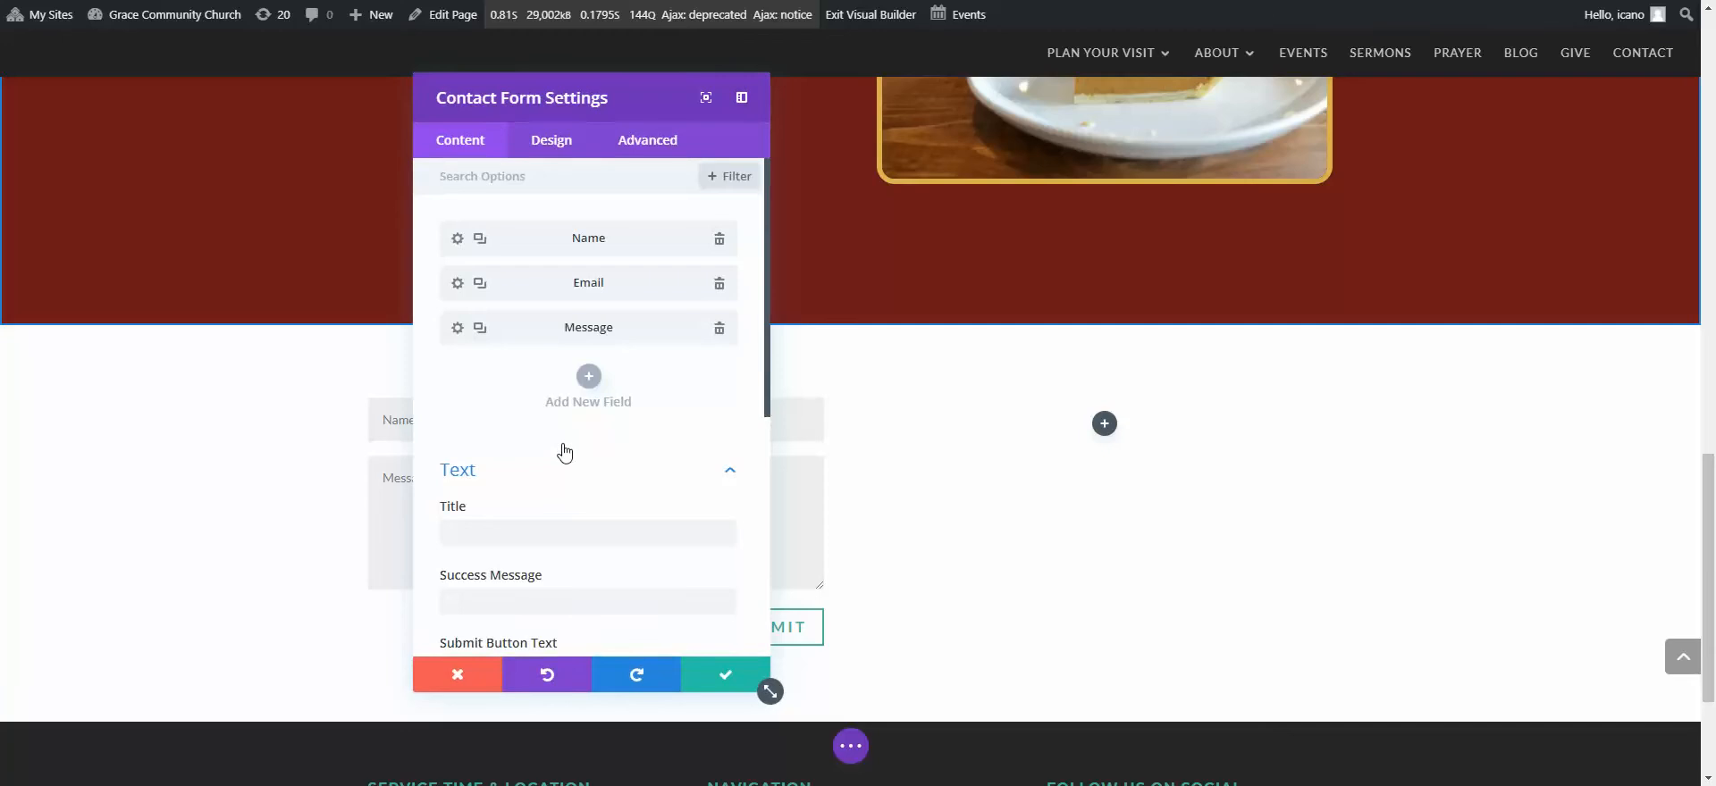
click(458, 240)
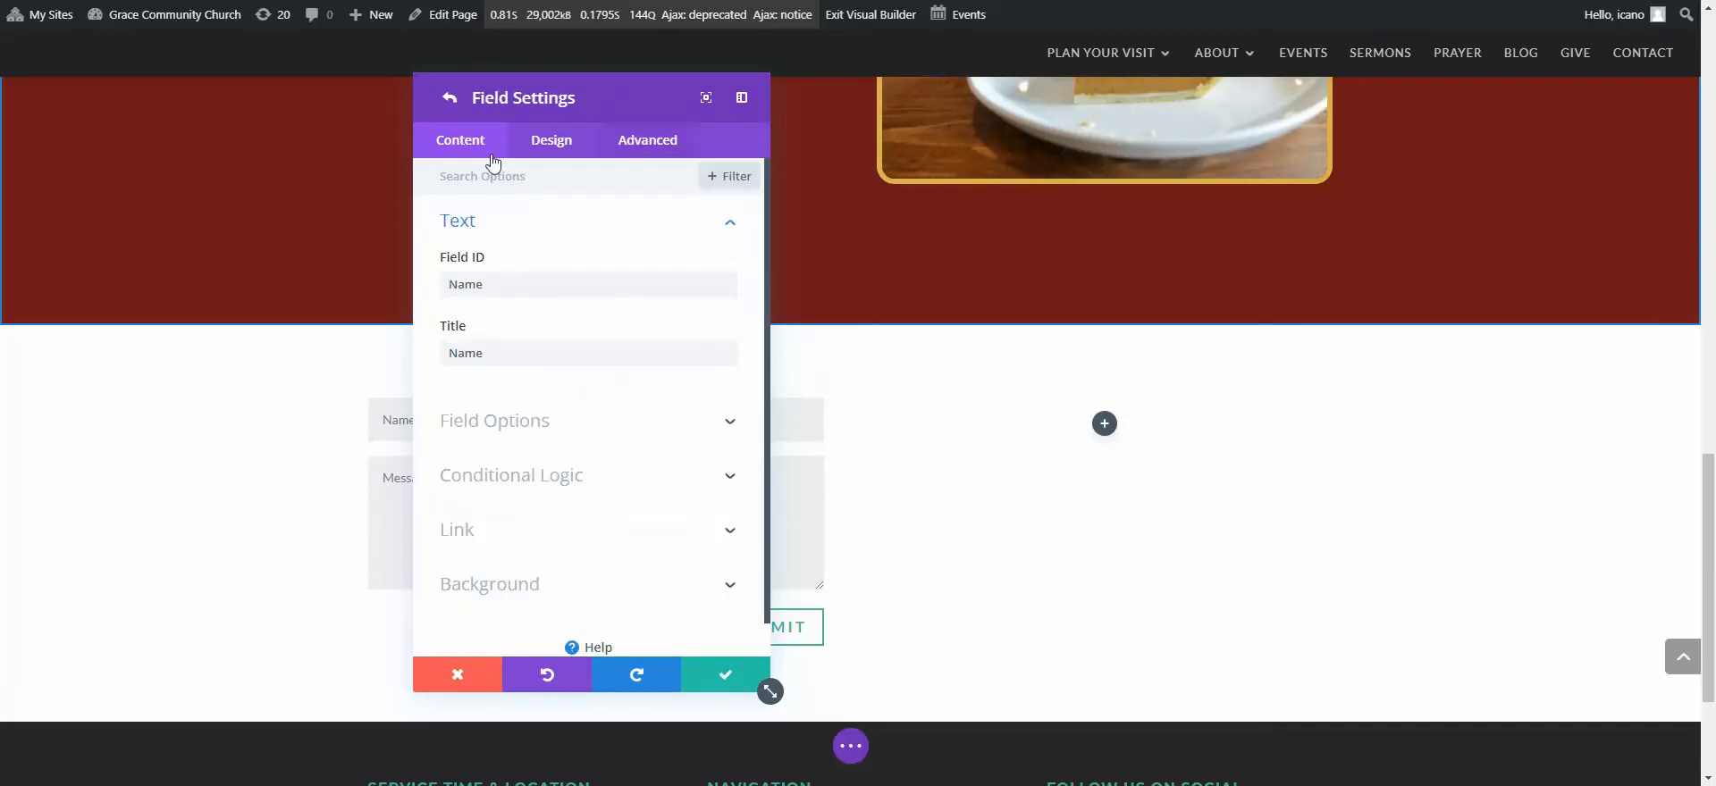
click(449, 100)
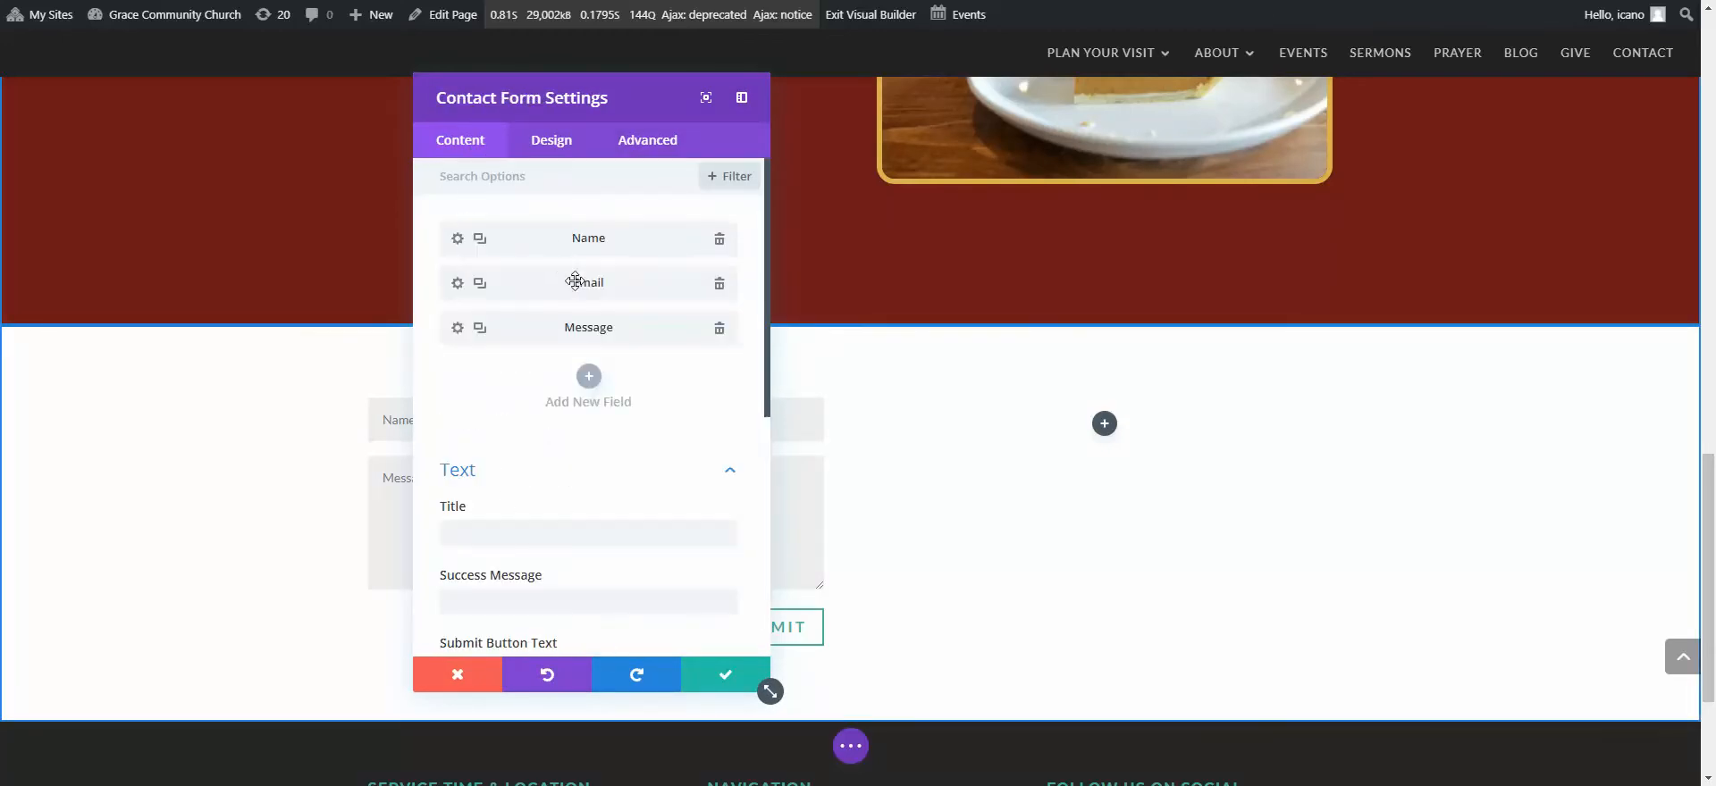
scroll(574, 286, down, 1)
scroll(598, 516, down, 1)
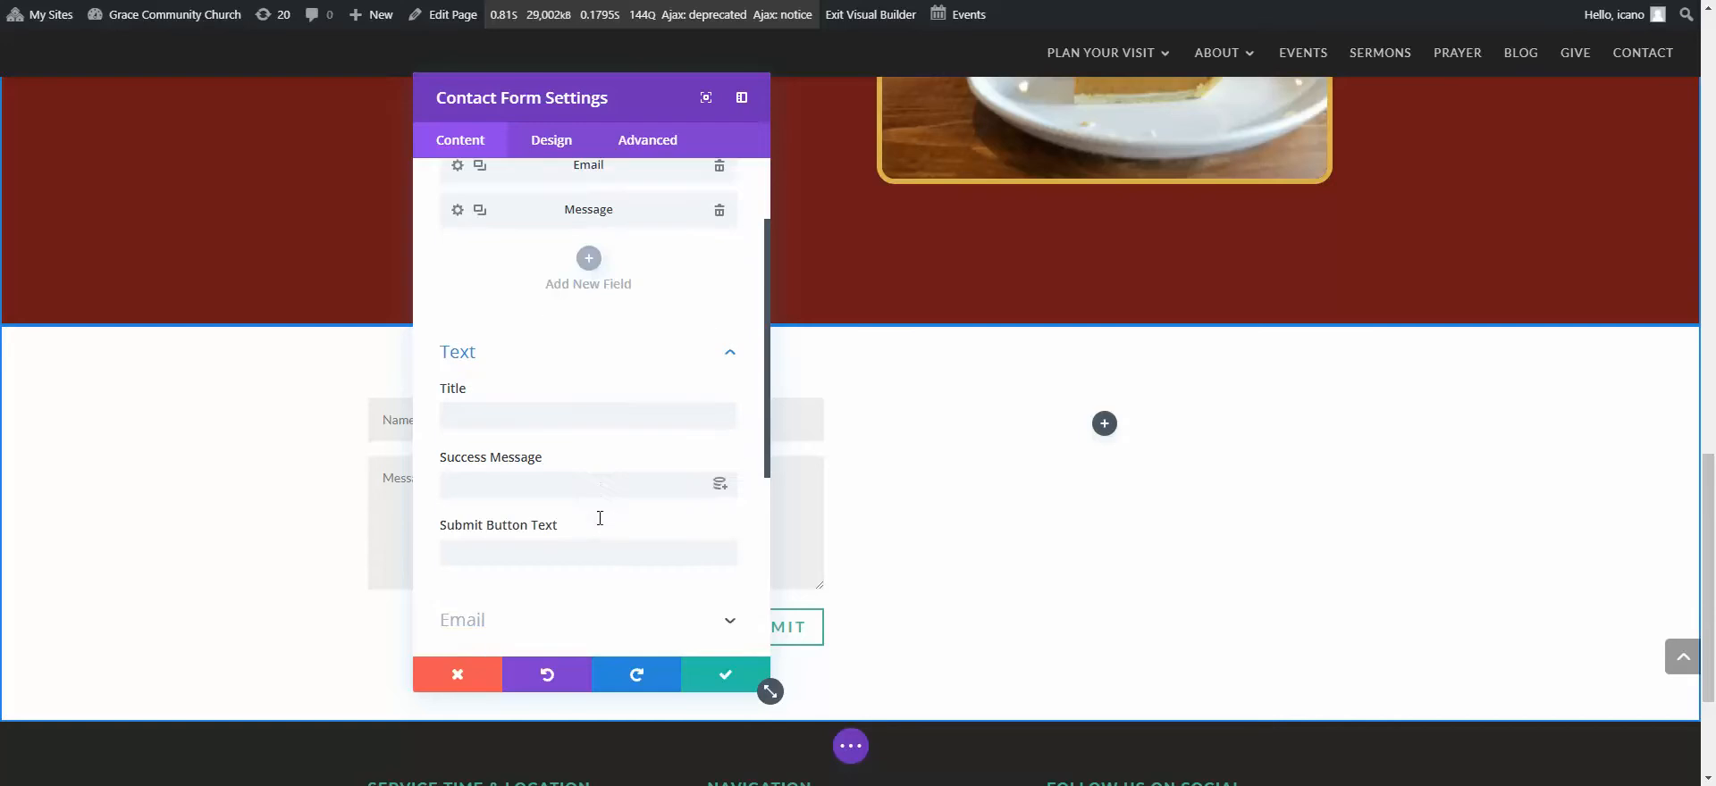
scroll(497, 521, down, 2)
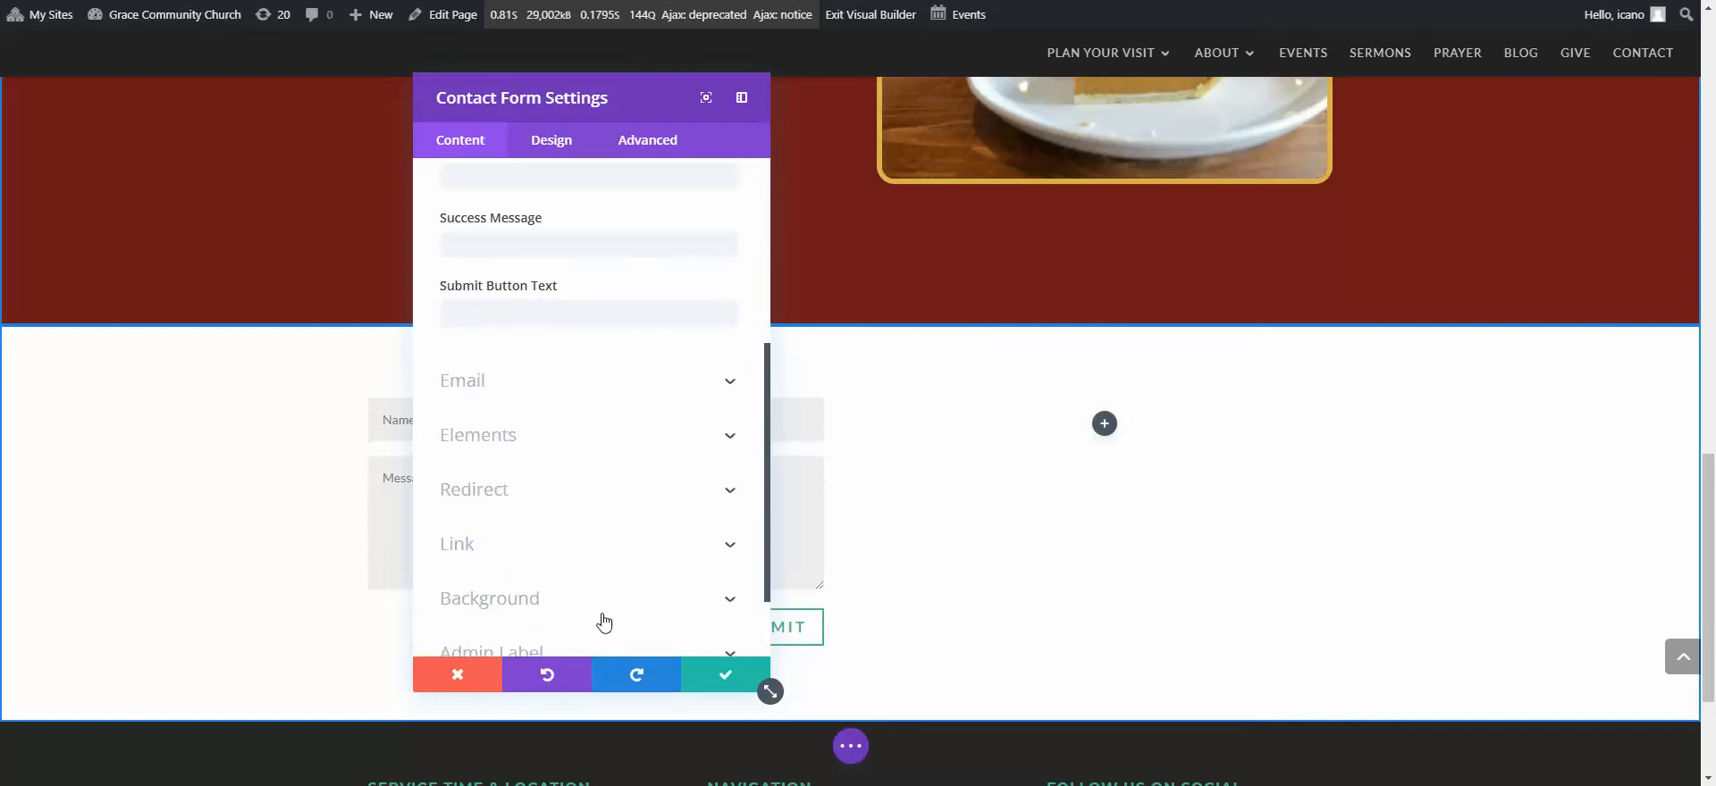
scroll(503, 383, up, 1)
click(551, 140)
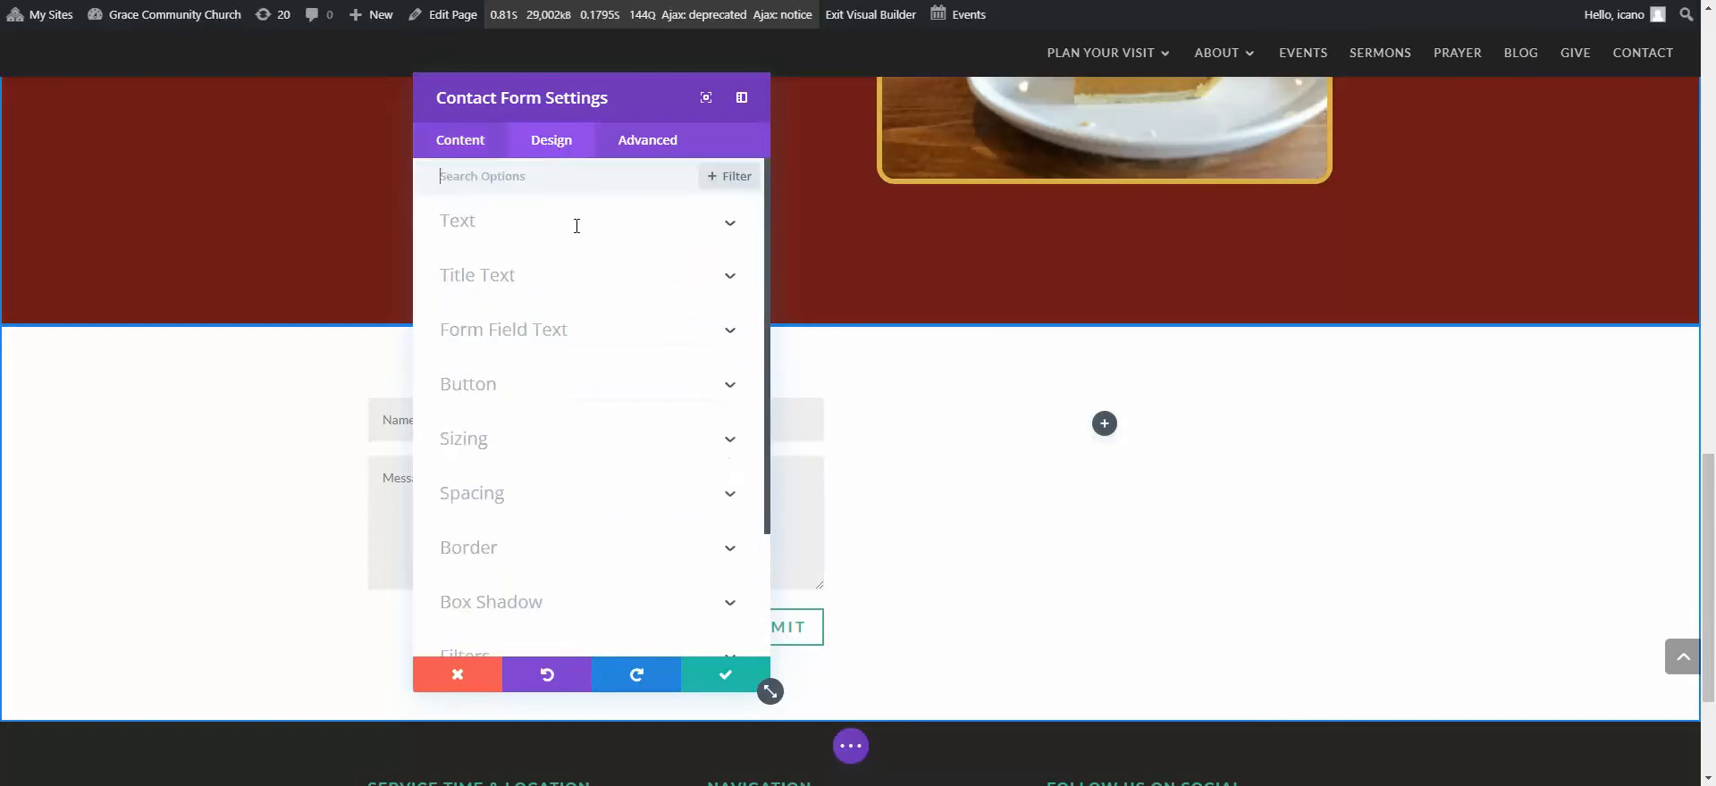
click(648, 388)
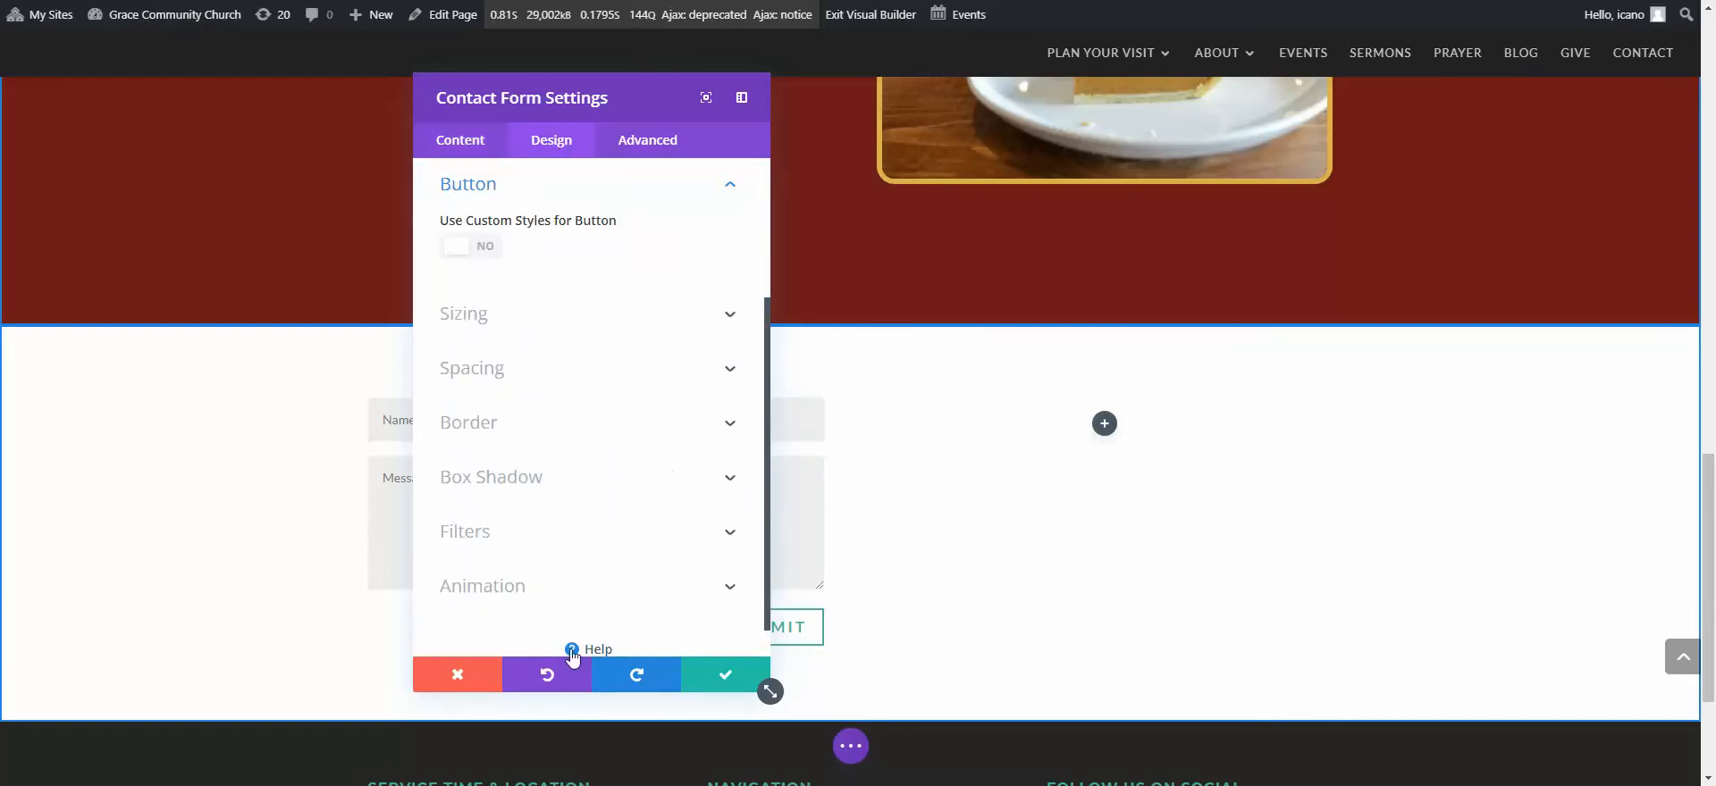
click(461, 675)
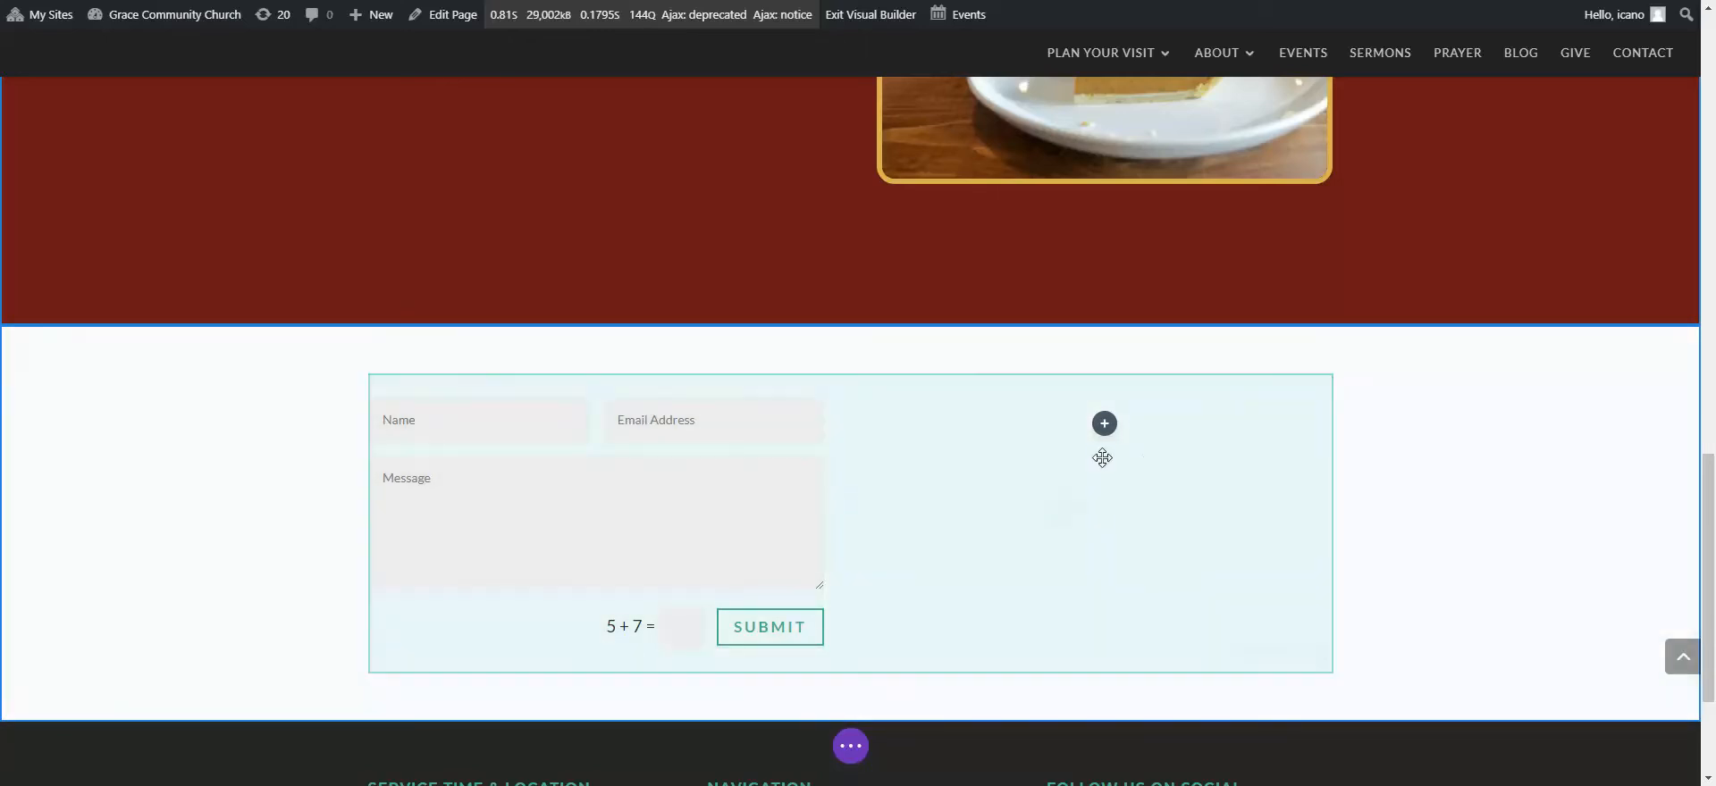
- Add a Text module to the empty second column of the contact form row
click(1106, 427)
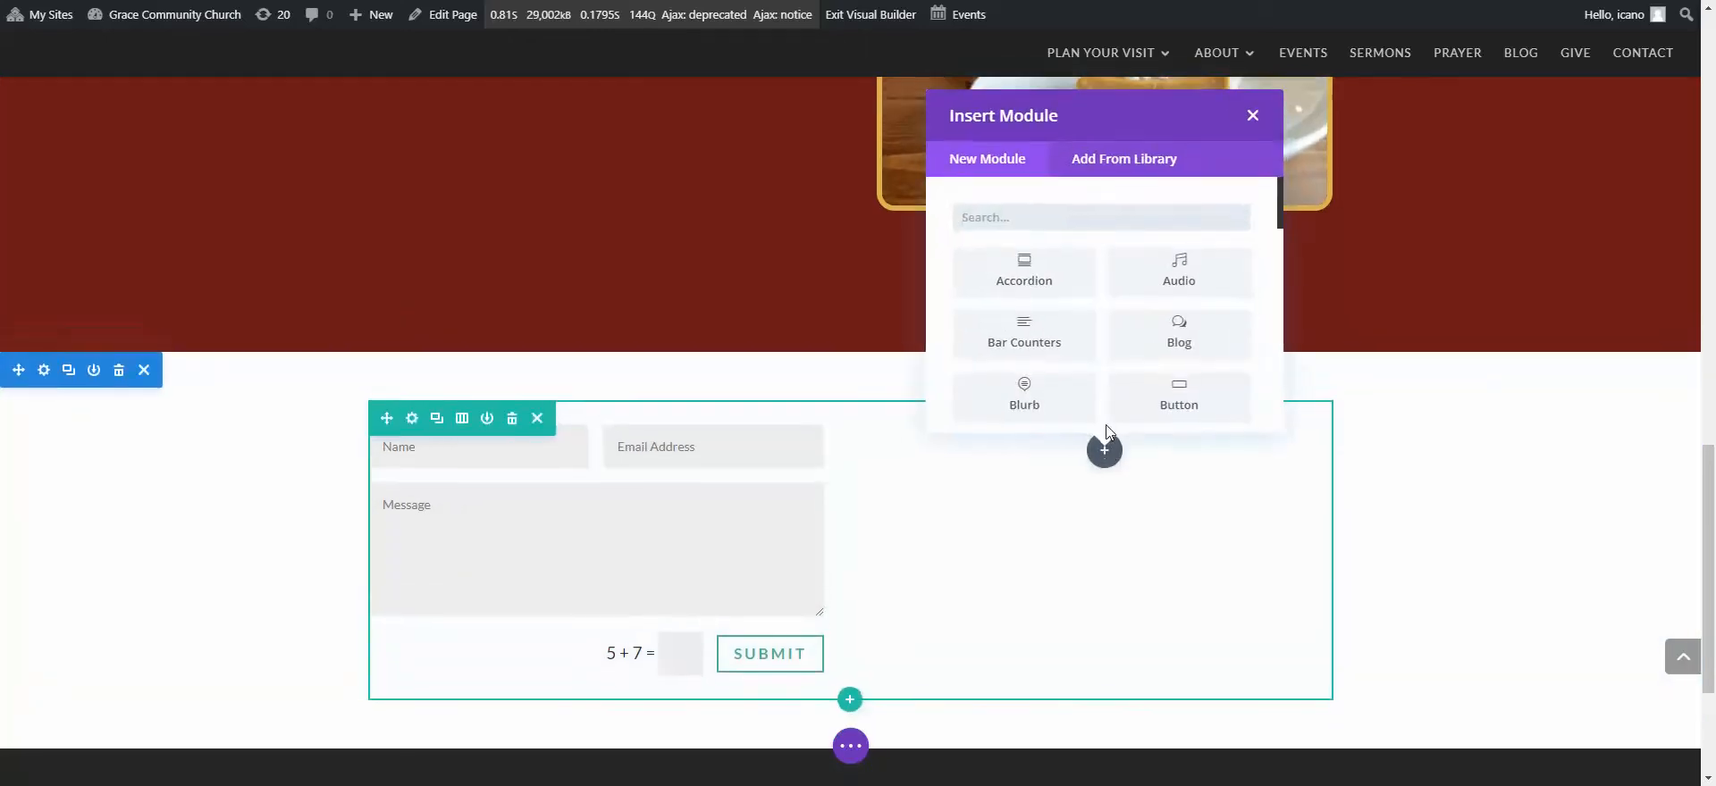
text(text)
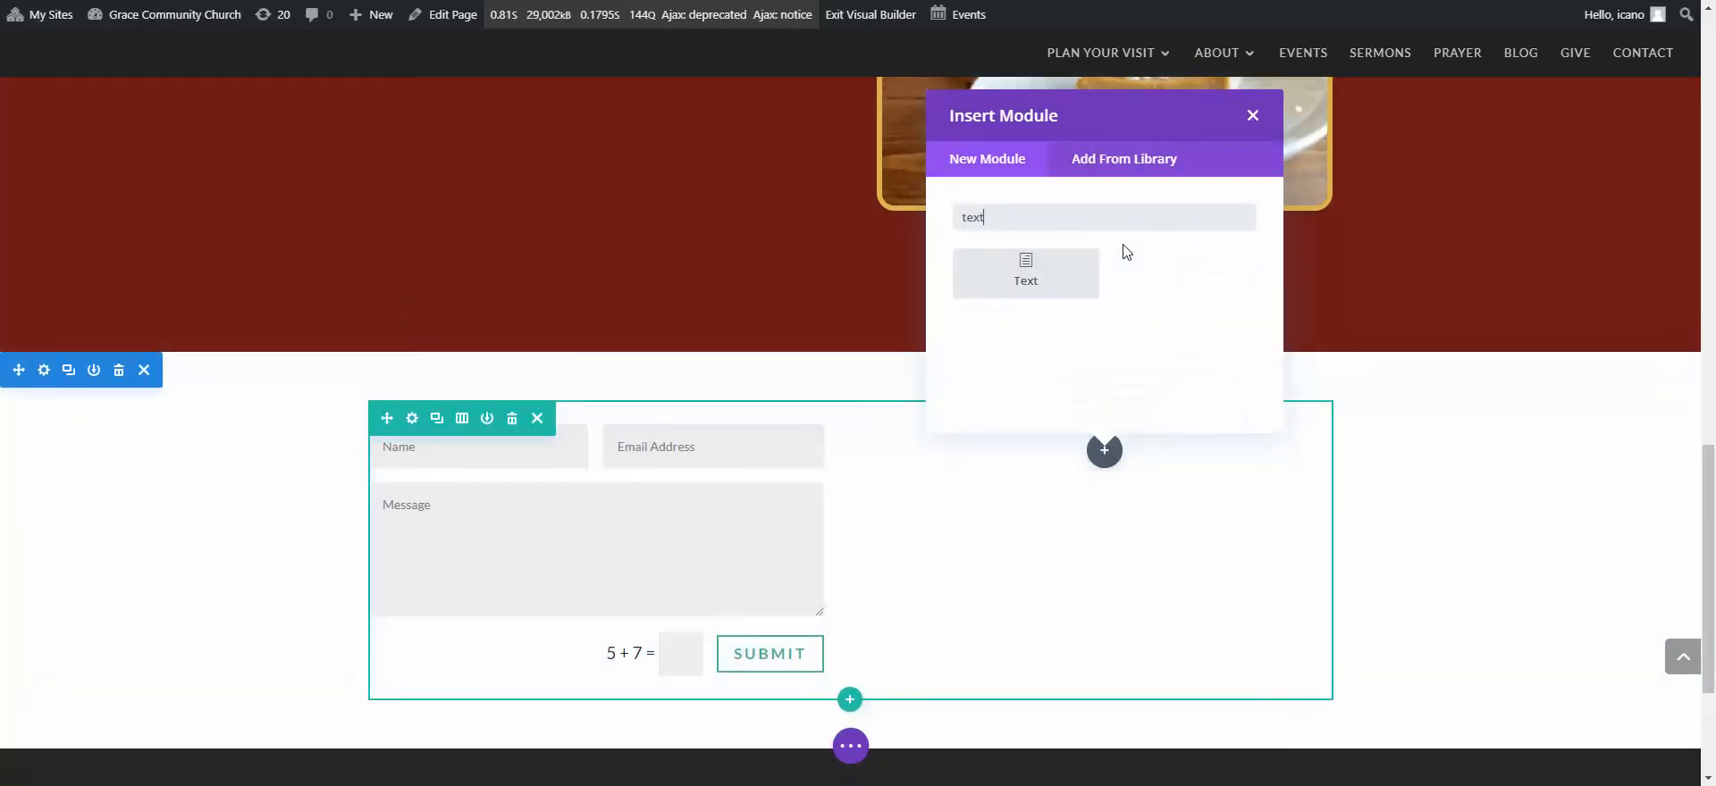
click(1034, 290)
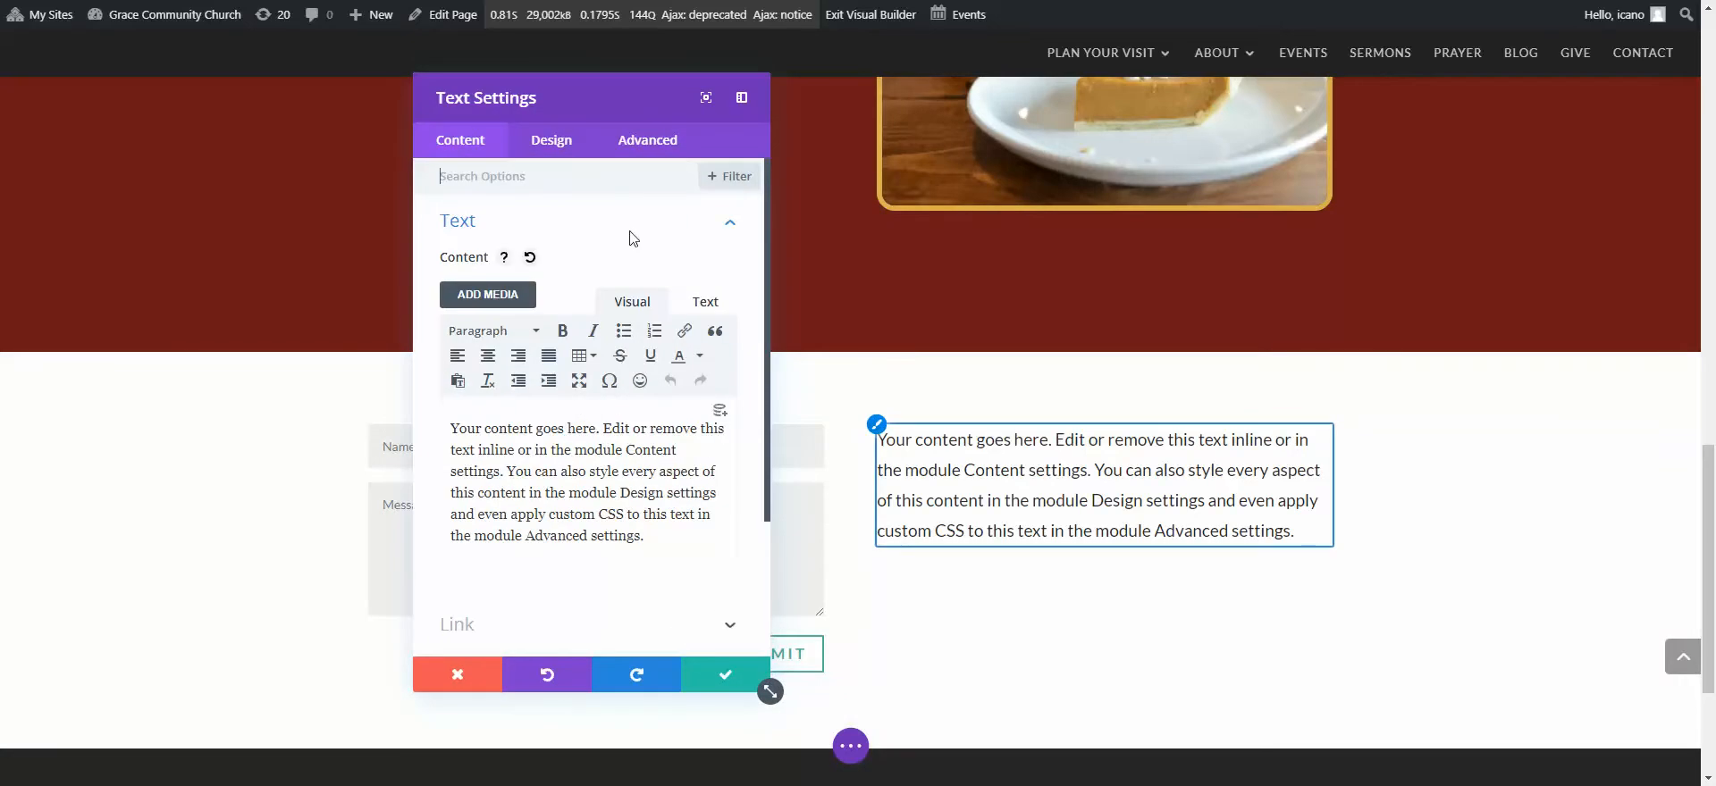
- Split the placeholder sentence "Your content goes here." onto its own line and format it as Heading 2
scroll(859, 386, up, 5)
scroll(852, 397, up, 4)
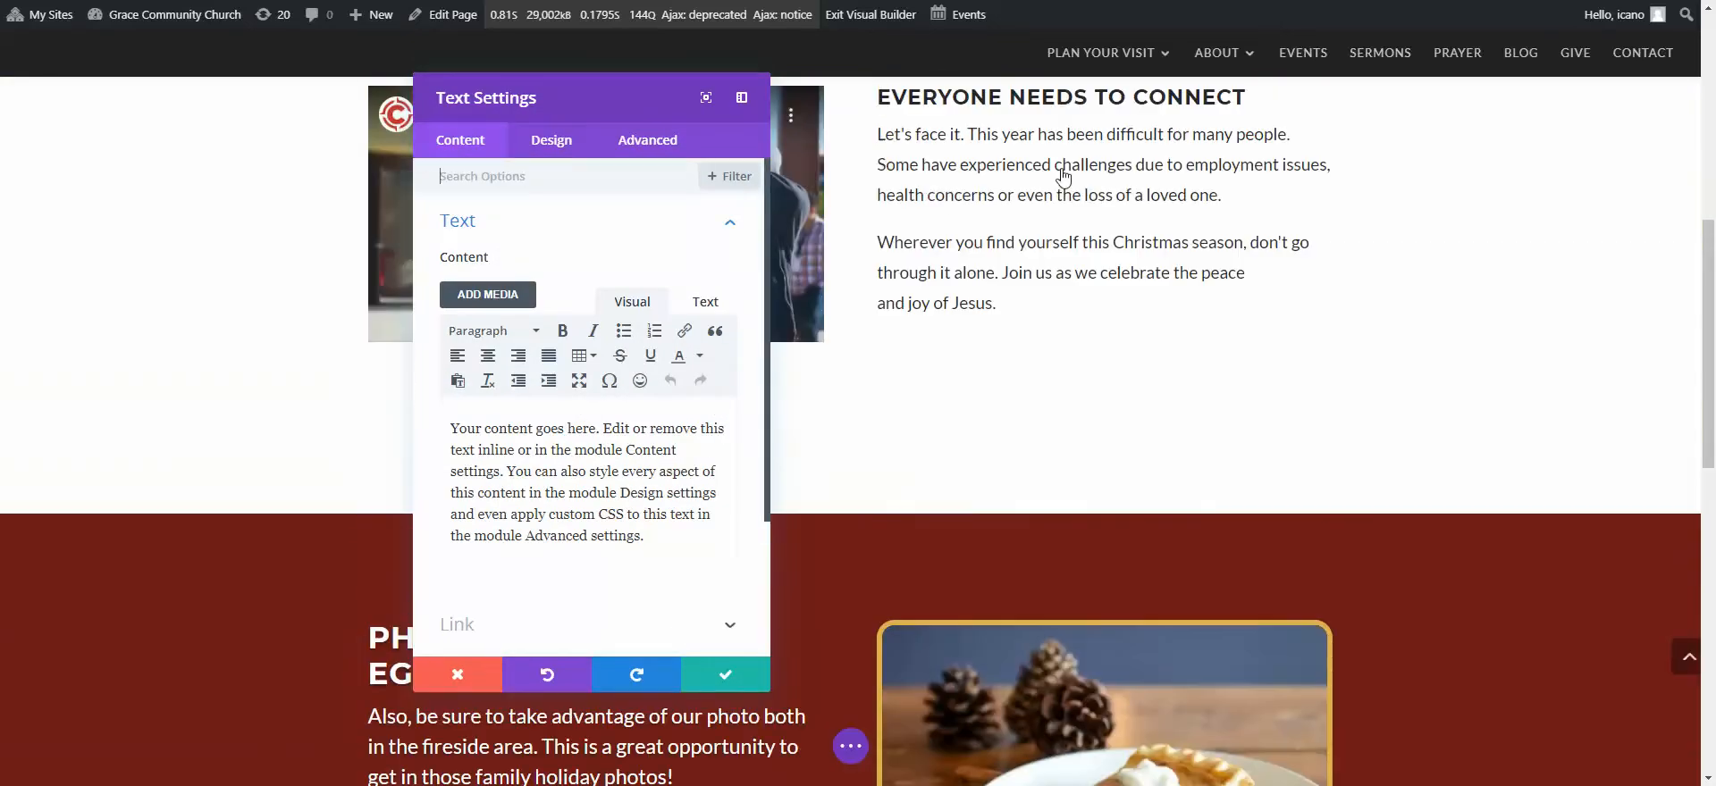
scroll(980, 241, down, 7)
scroll(980, 241, down, 1)
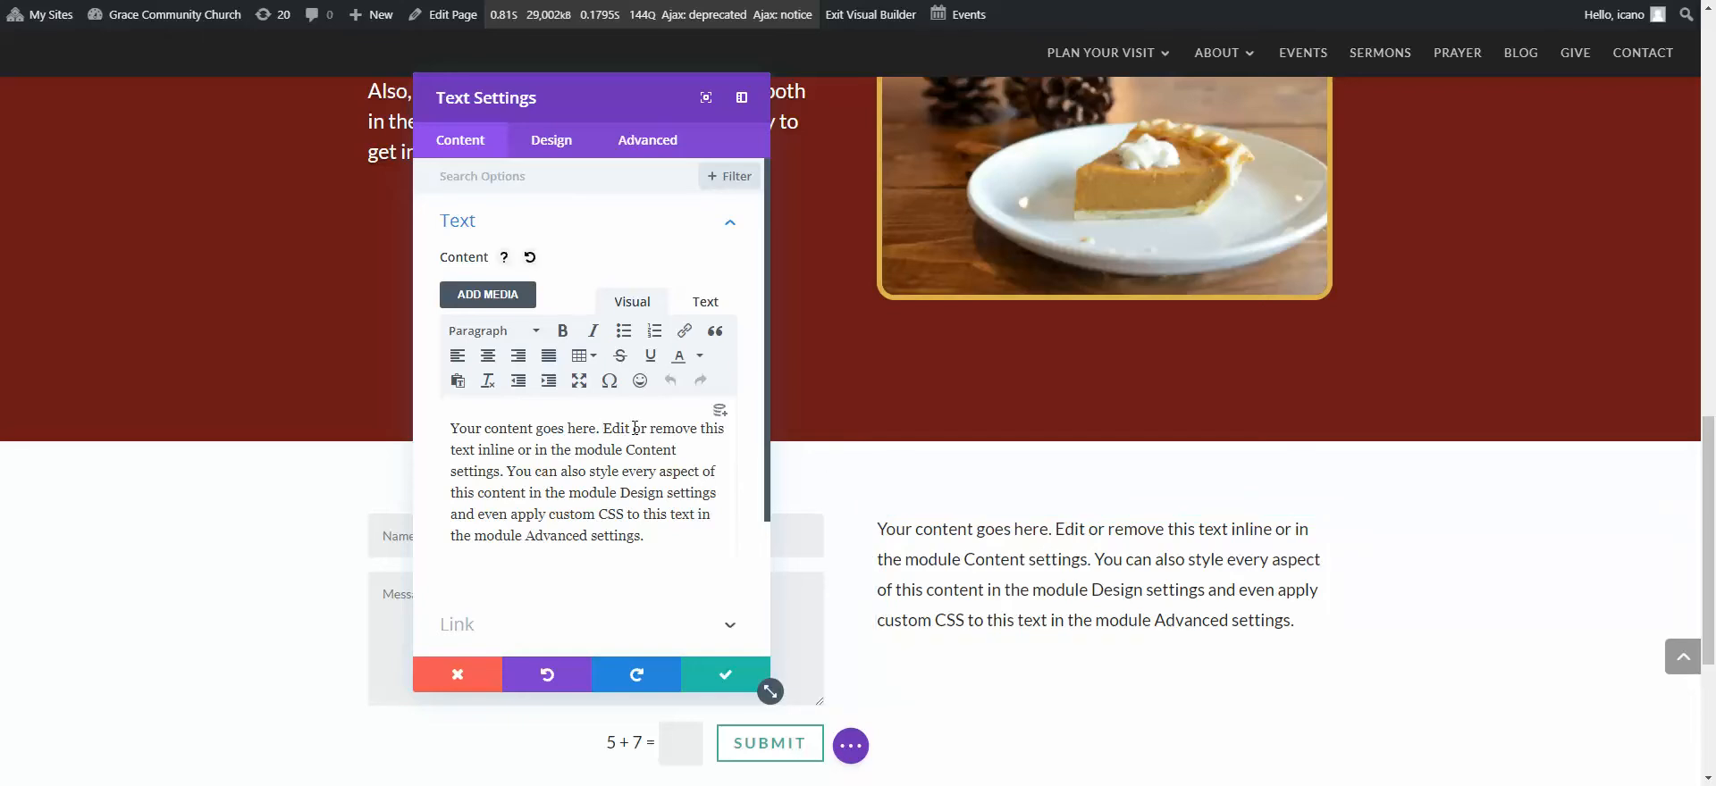
key(Return)
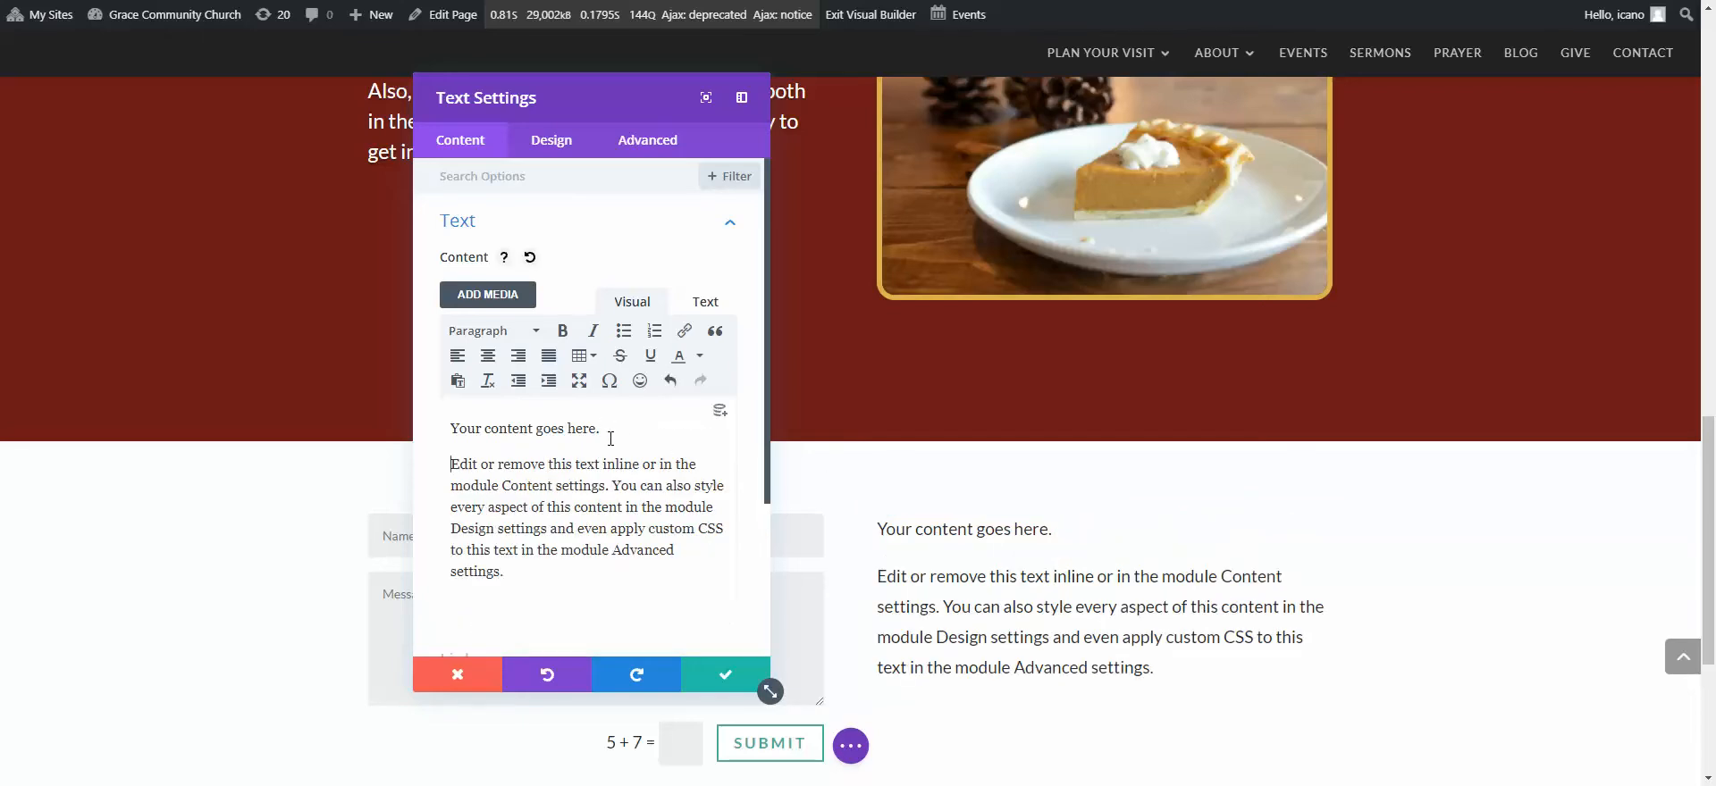
drag(605, 431, 448, 421)
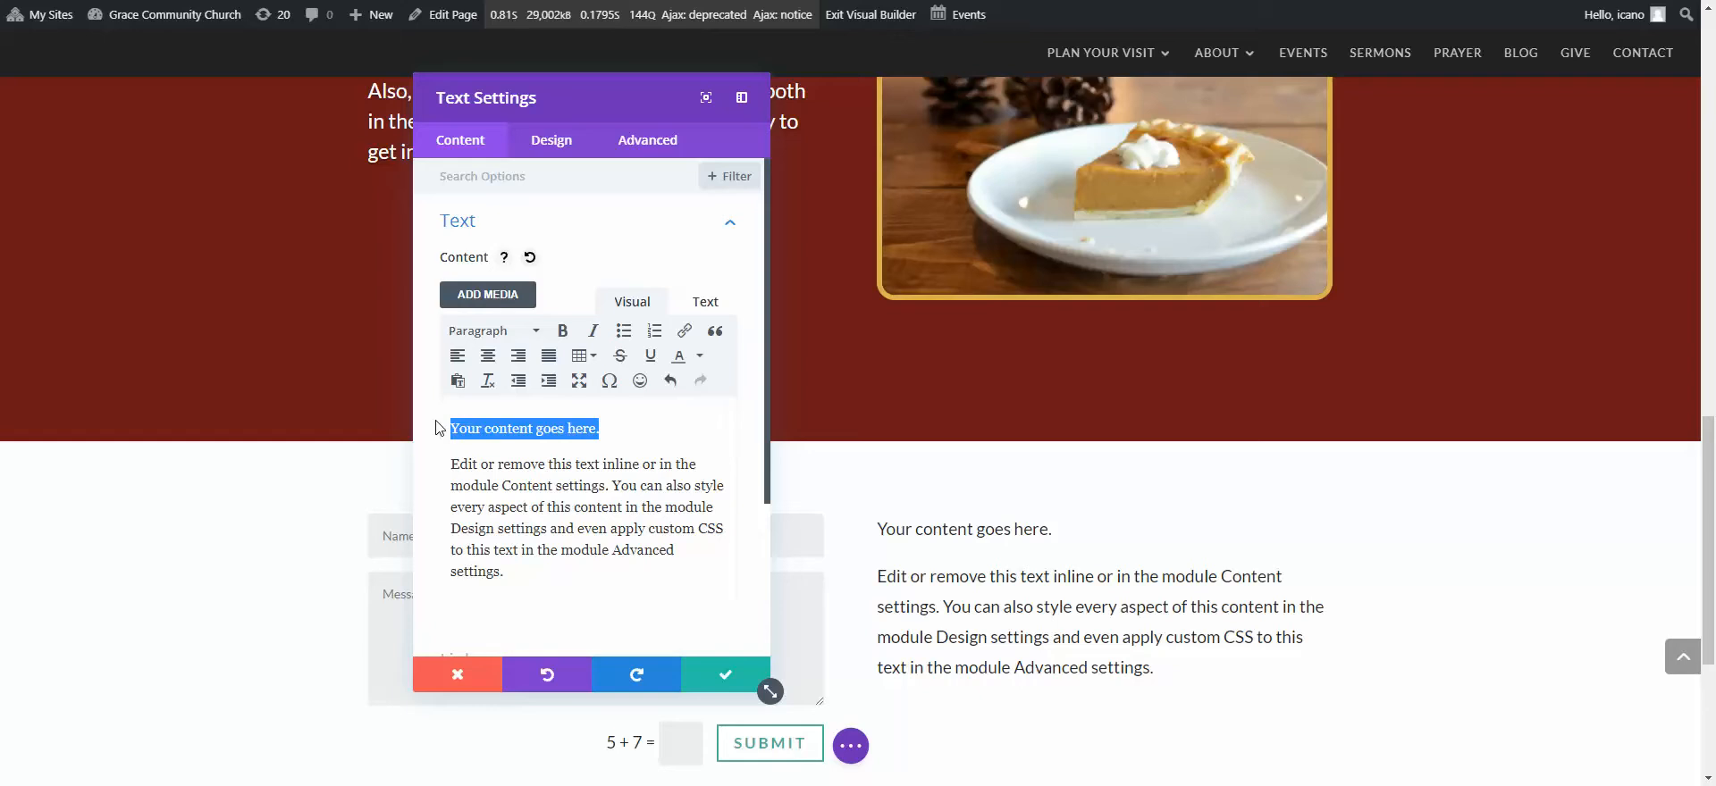
click(529, 332)
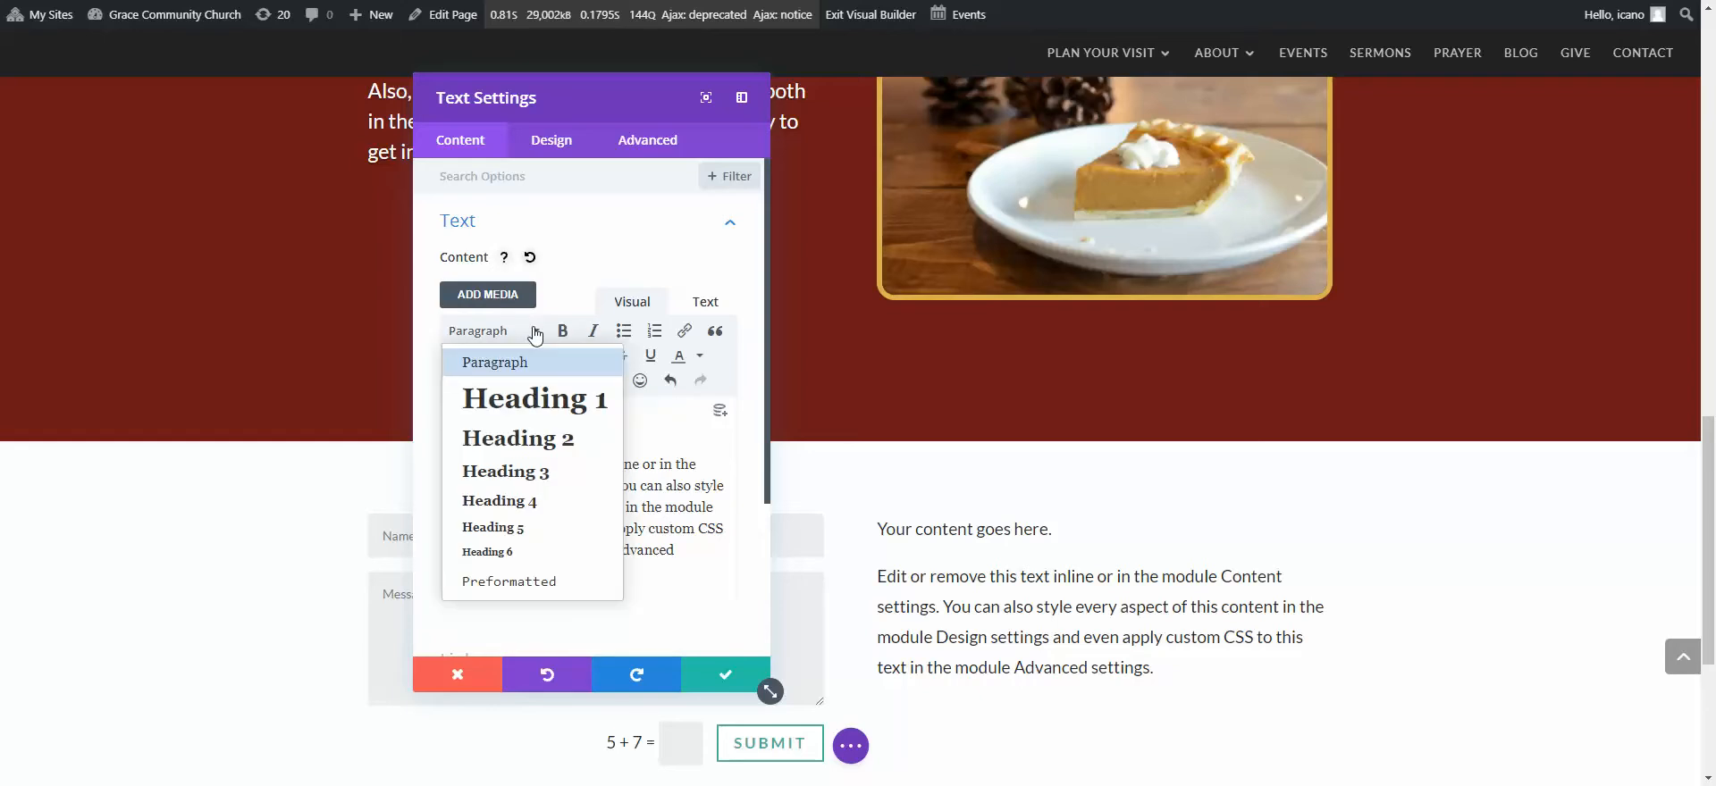
click(523, 438)
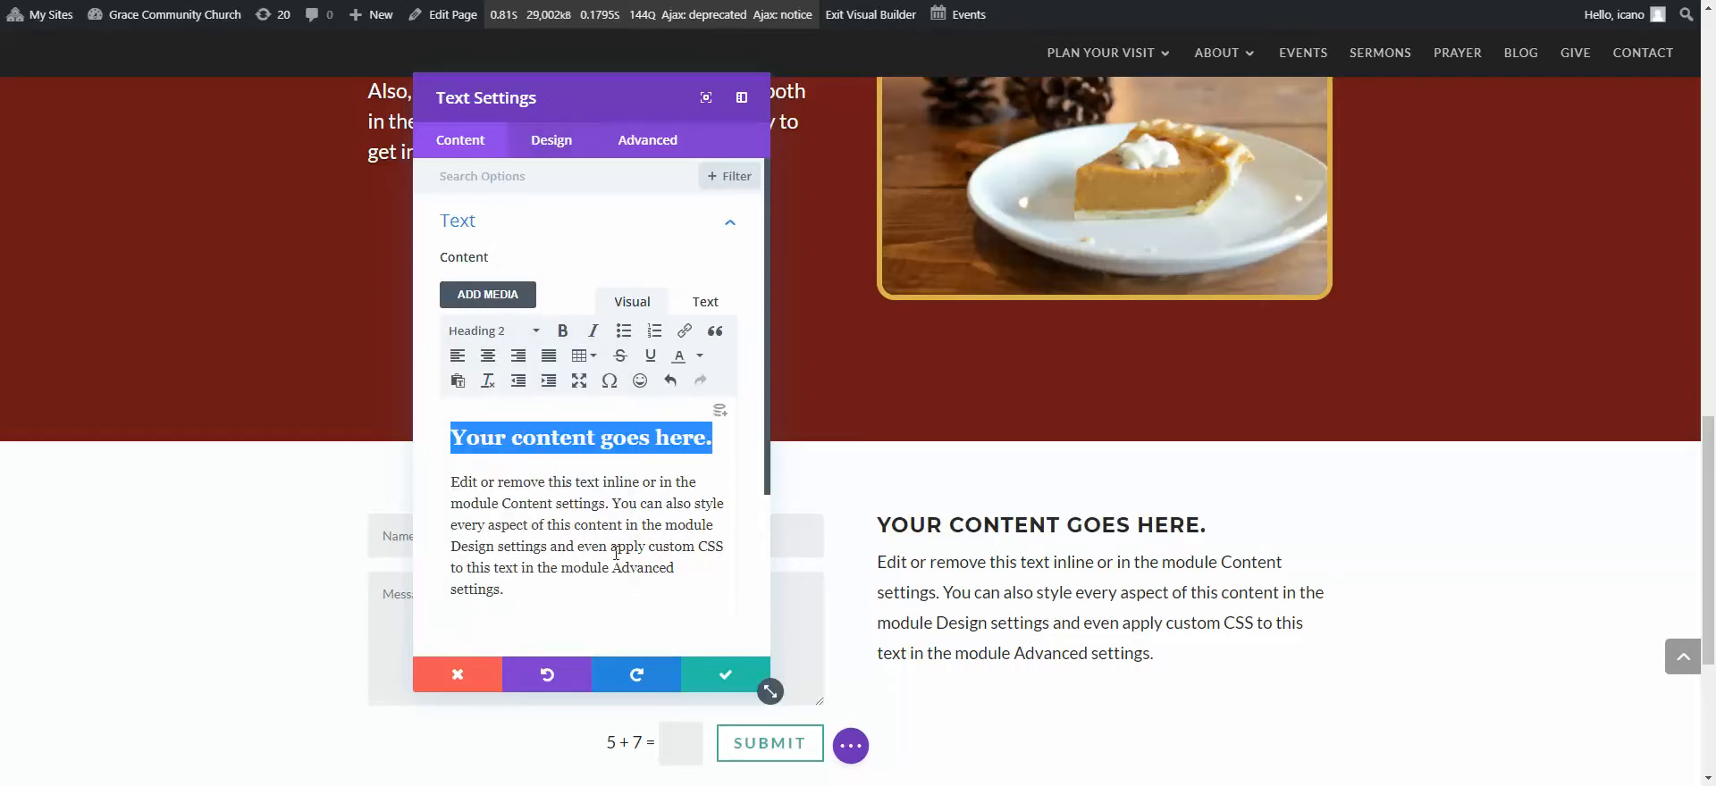
click(607, 505)
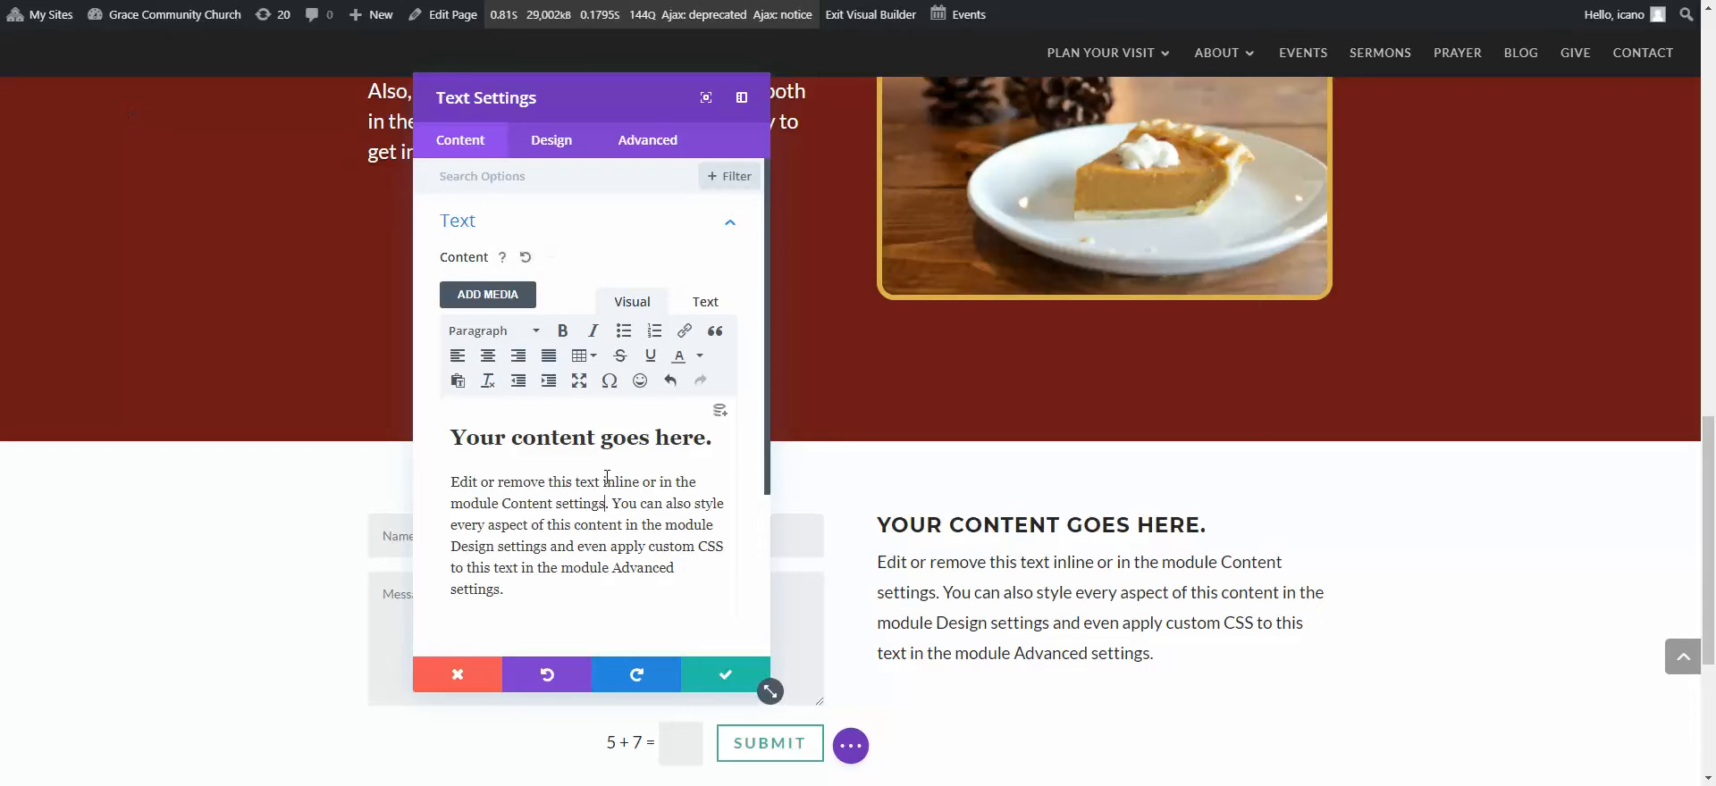
scroll(606, 503, down, 1)
scroll(607, 501, down, 1)
scroll(611, 366, up, 2)
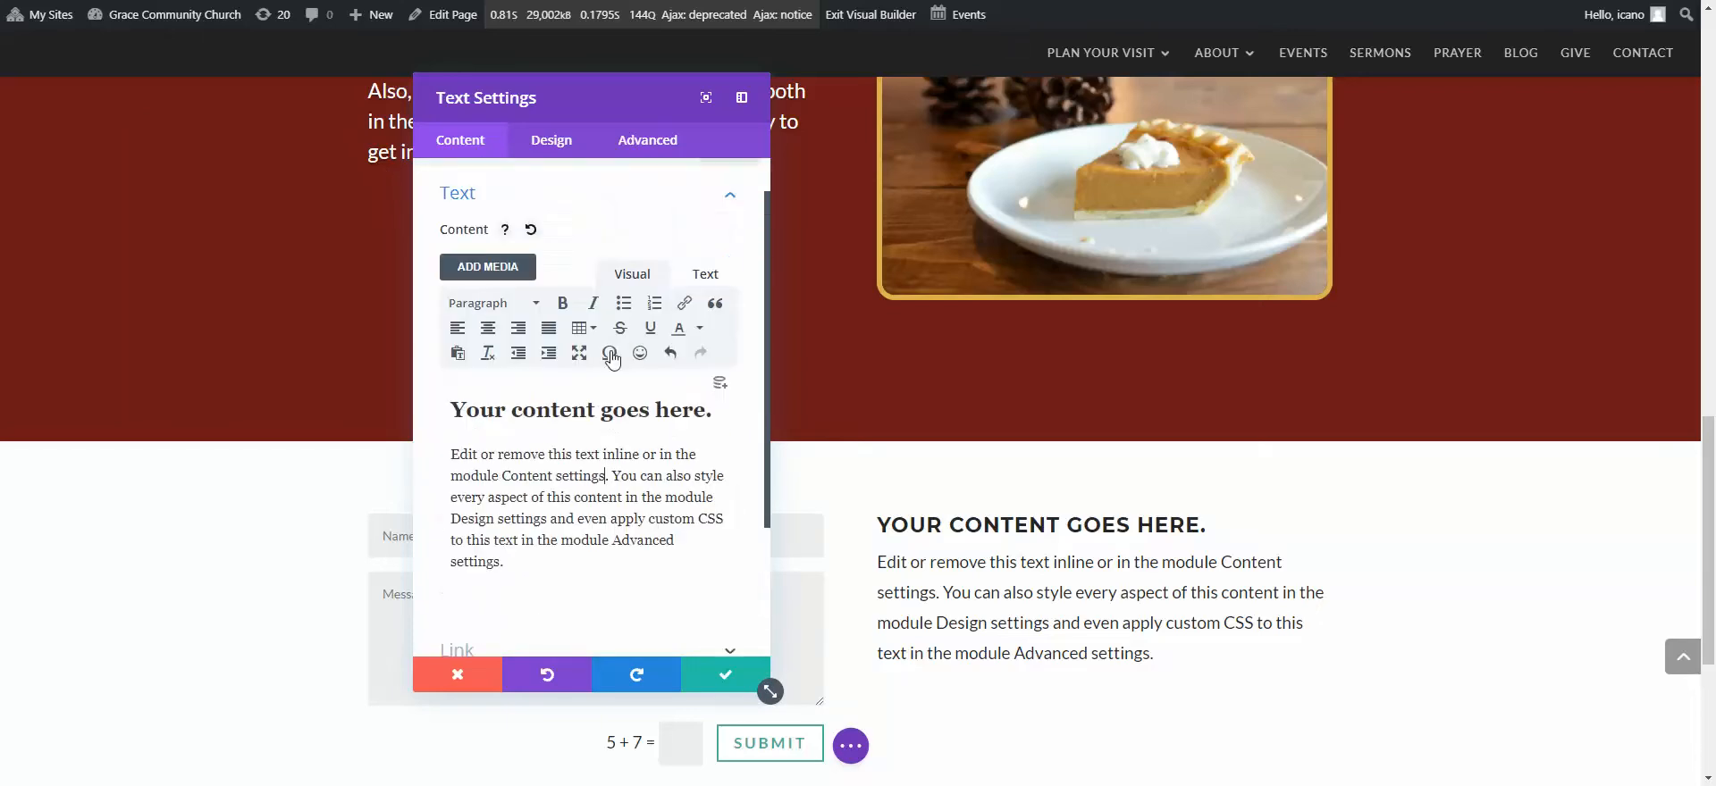
scroll(598, 385, down, 1)
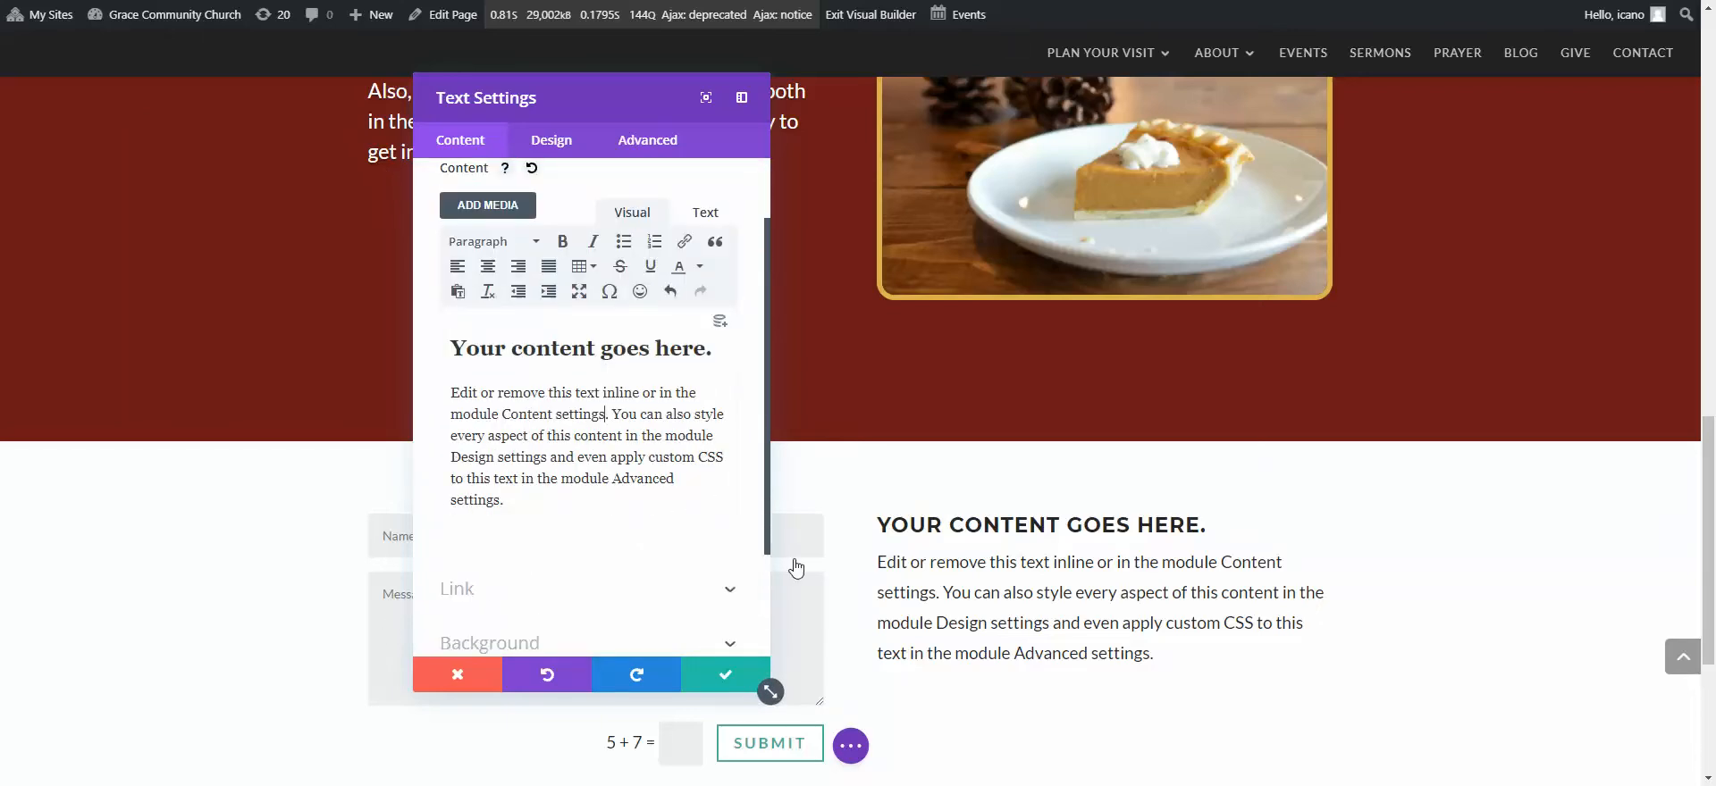
- Set the body text size of the Text module to 22px
click(551, 139)
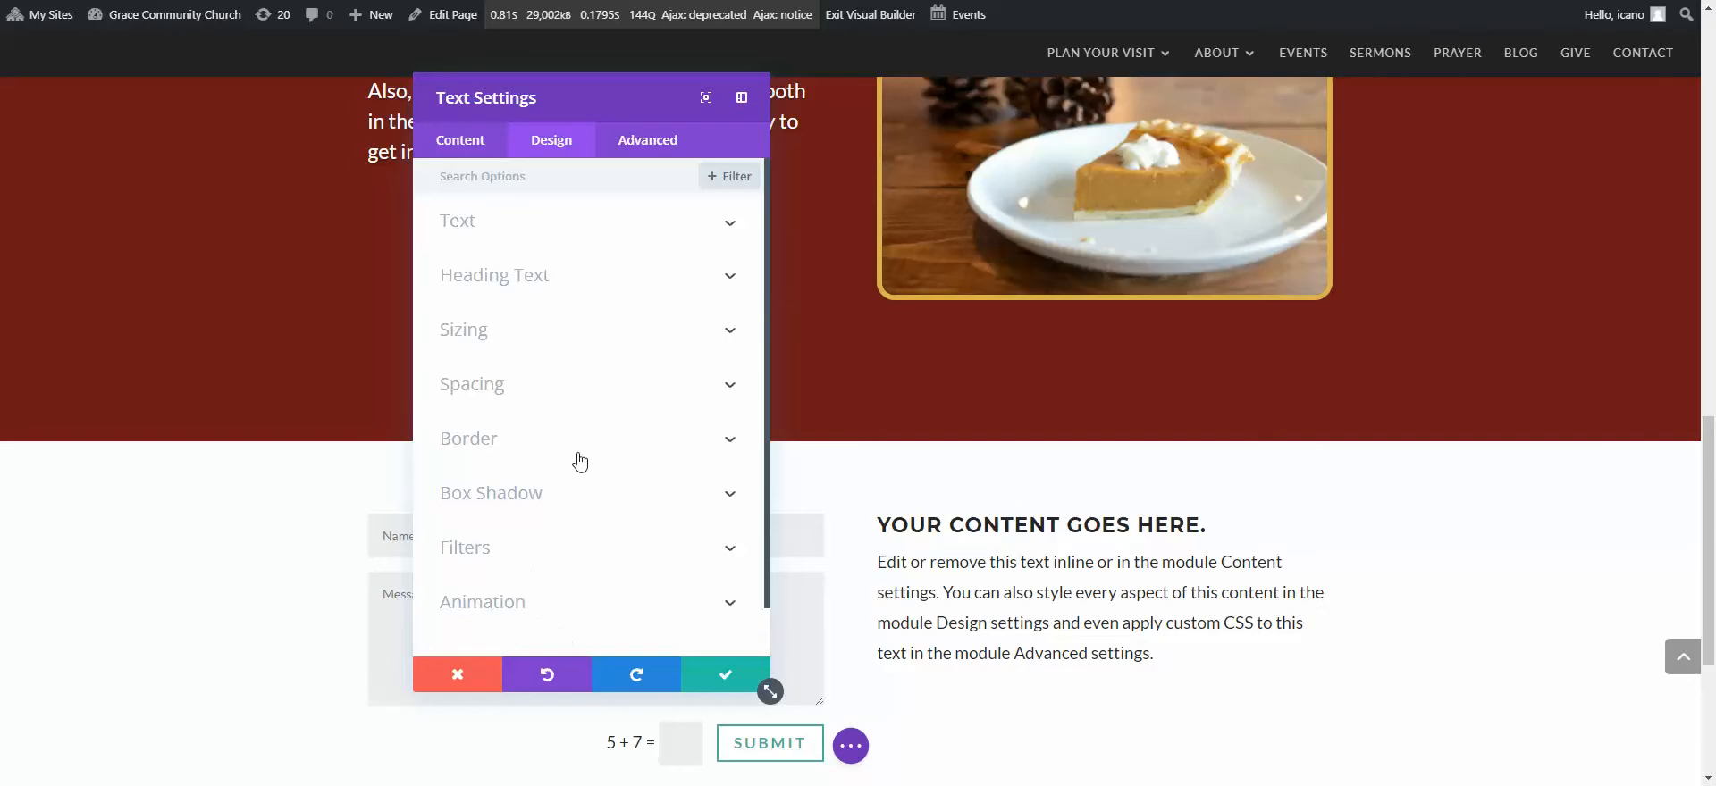
click(562, 238)
scroll(604, 384, down, 3)
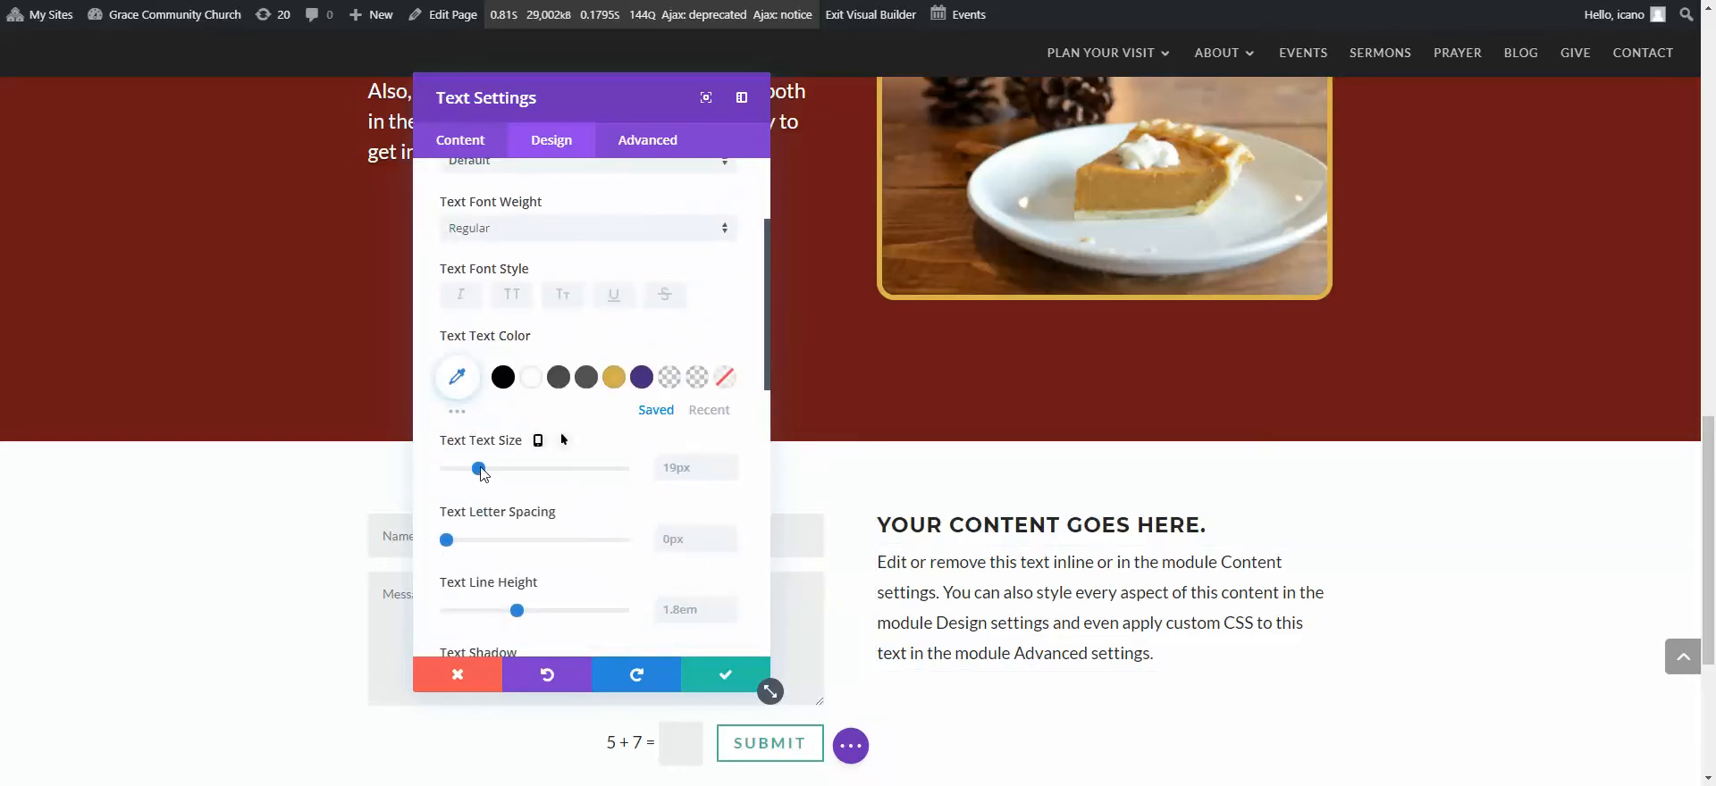
drag(480, 468, 487, 468)
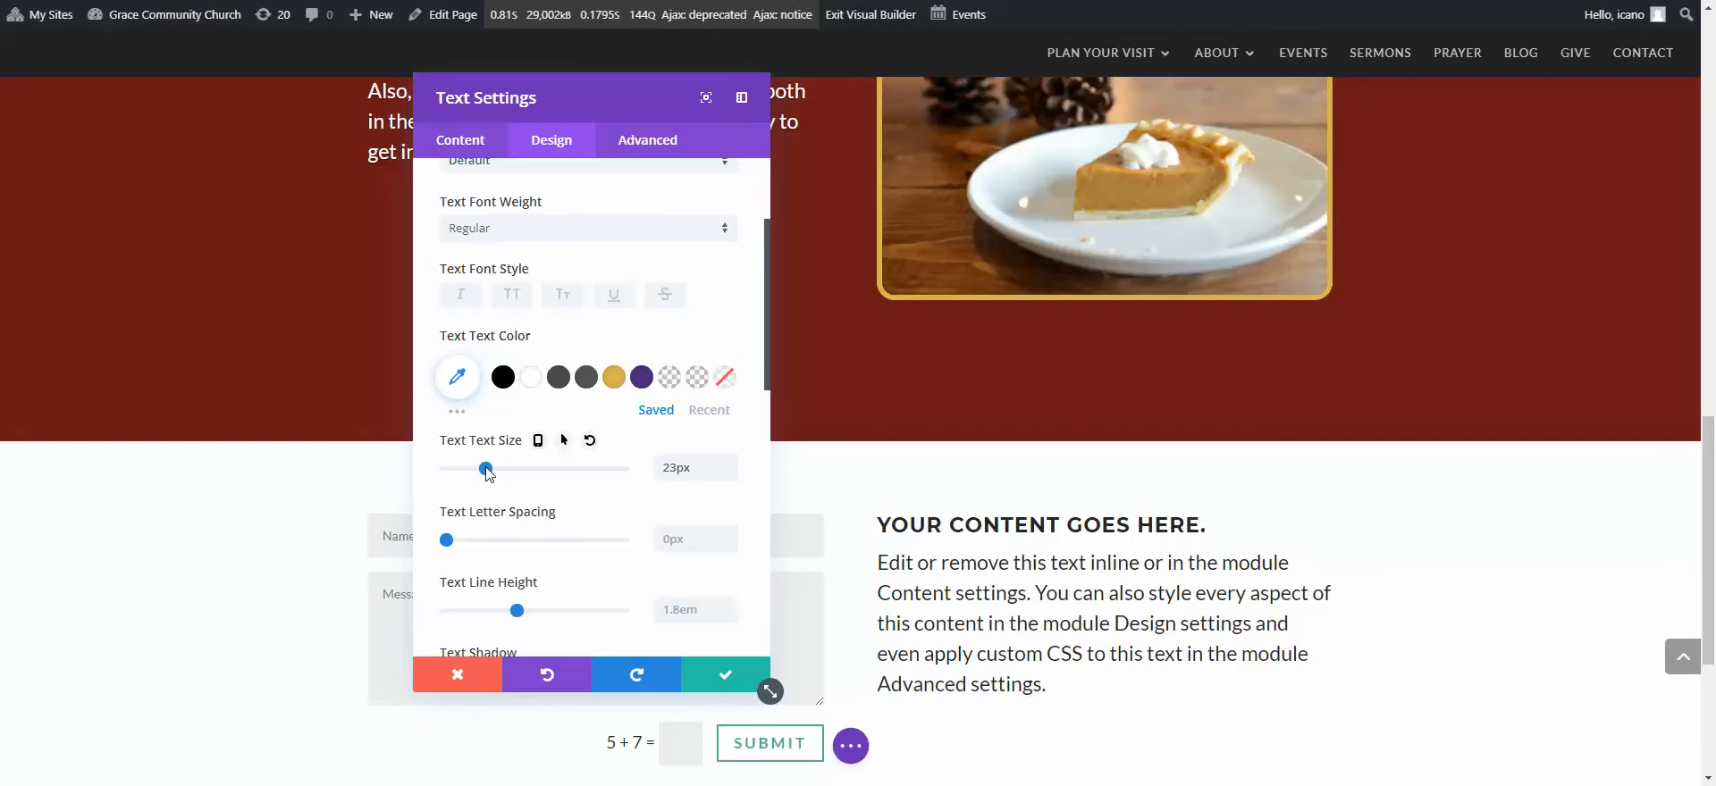
drag(486, 469, 484, 468)
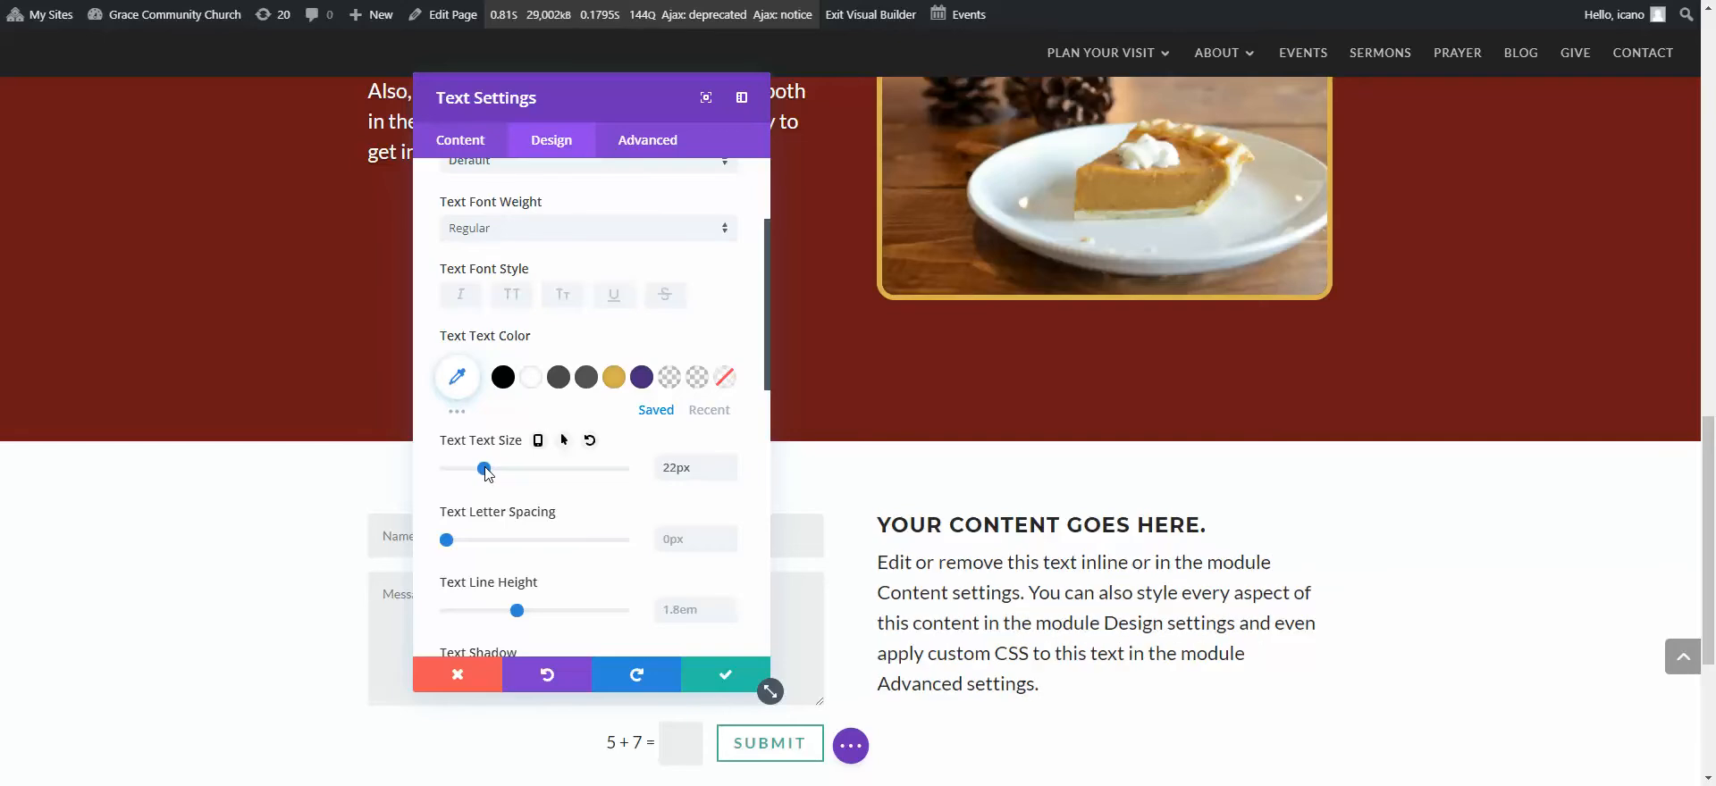
scroll(503, 409, up, 3)
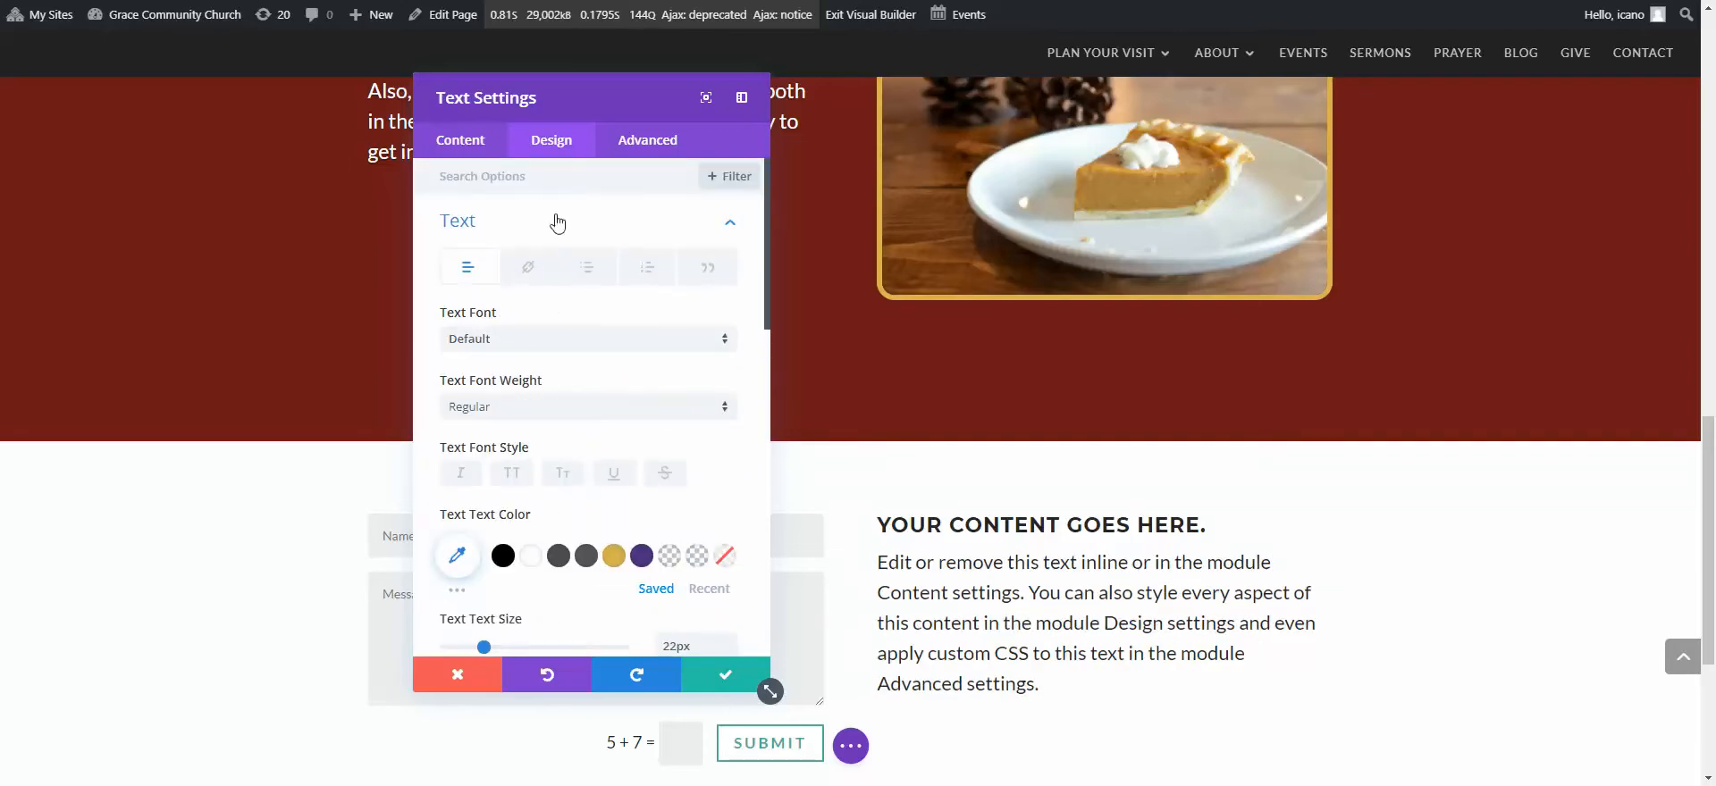
- Set the Heading 2 text size to 29px and save the Text module's settings
click(730, 224)
click(719, 281)
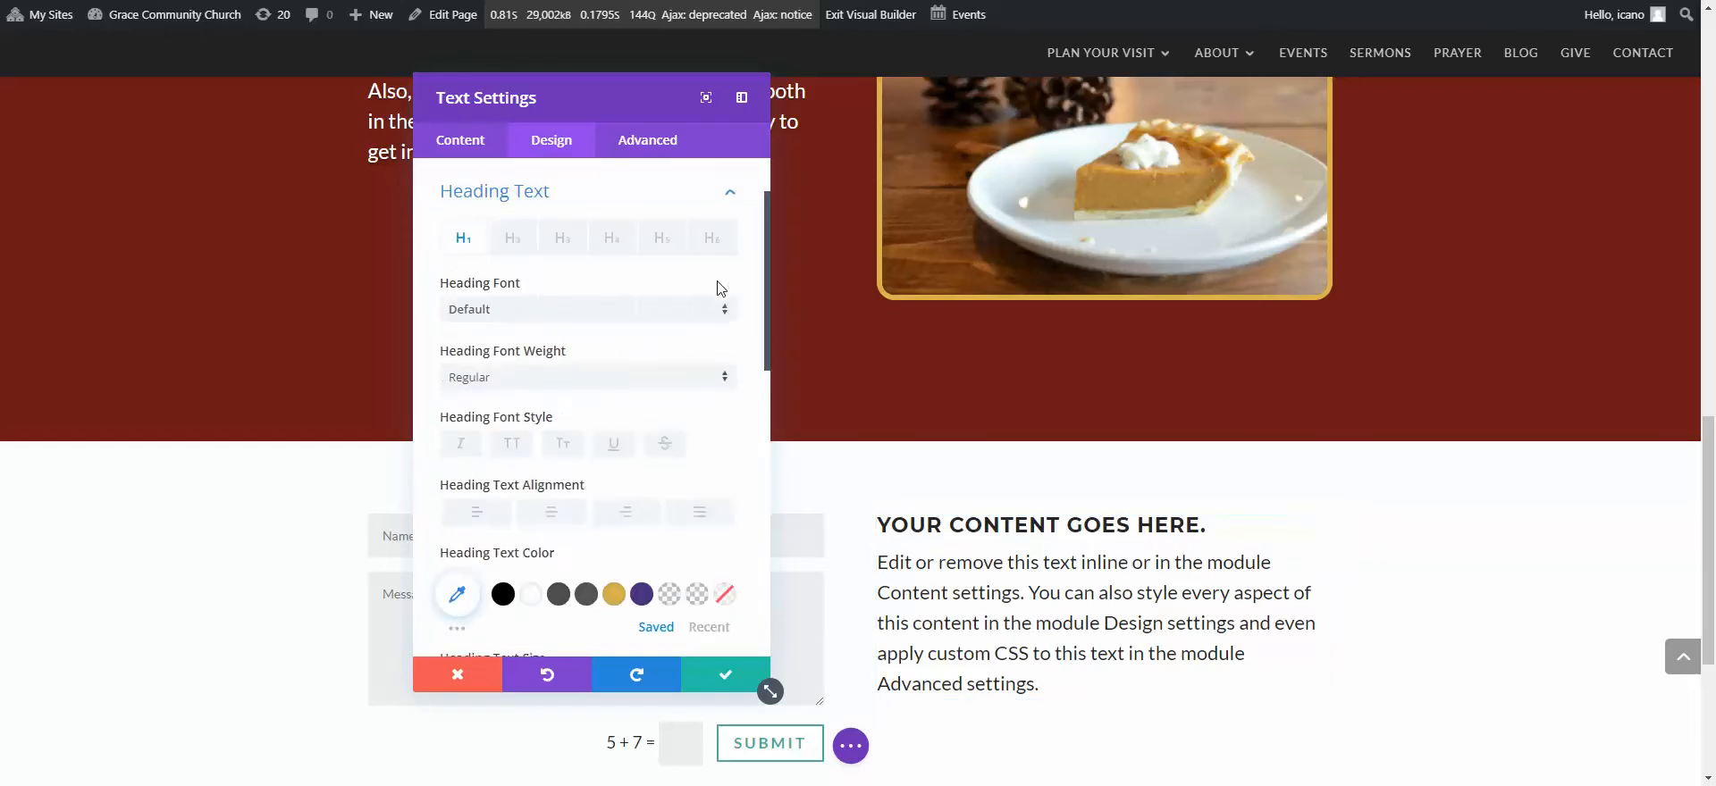
click(527, 239)
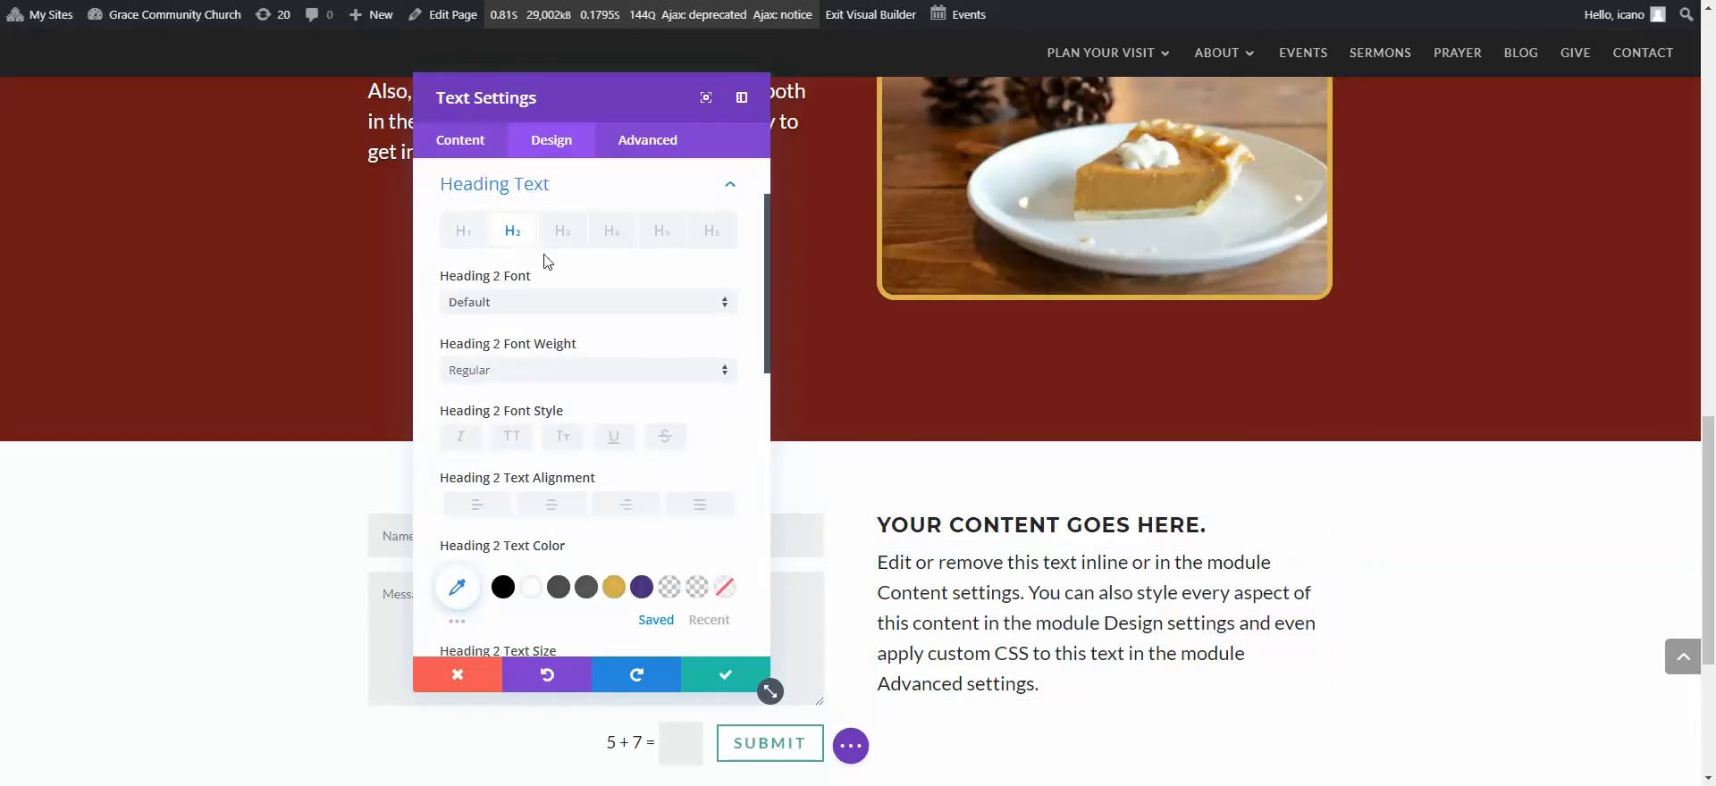
scroll(546, 261, down, 3)
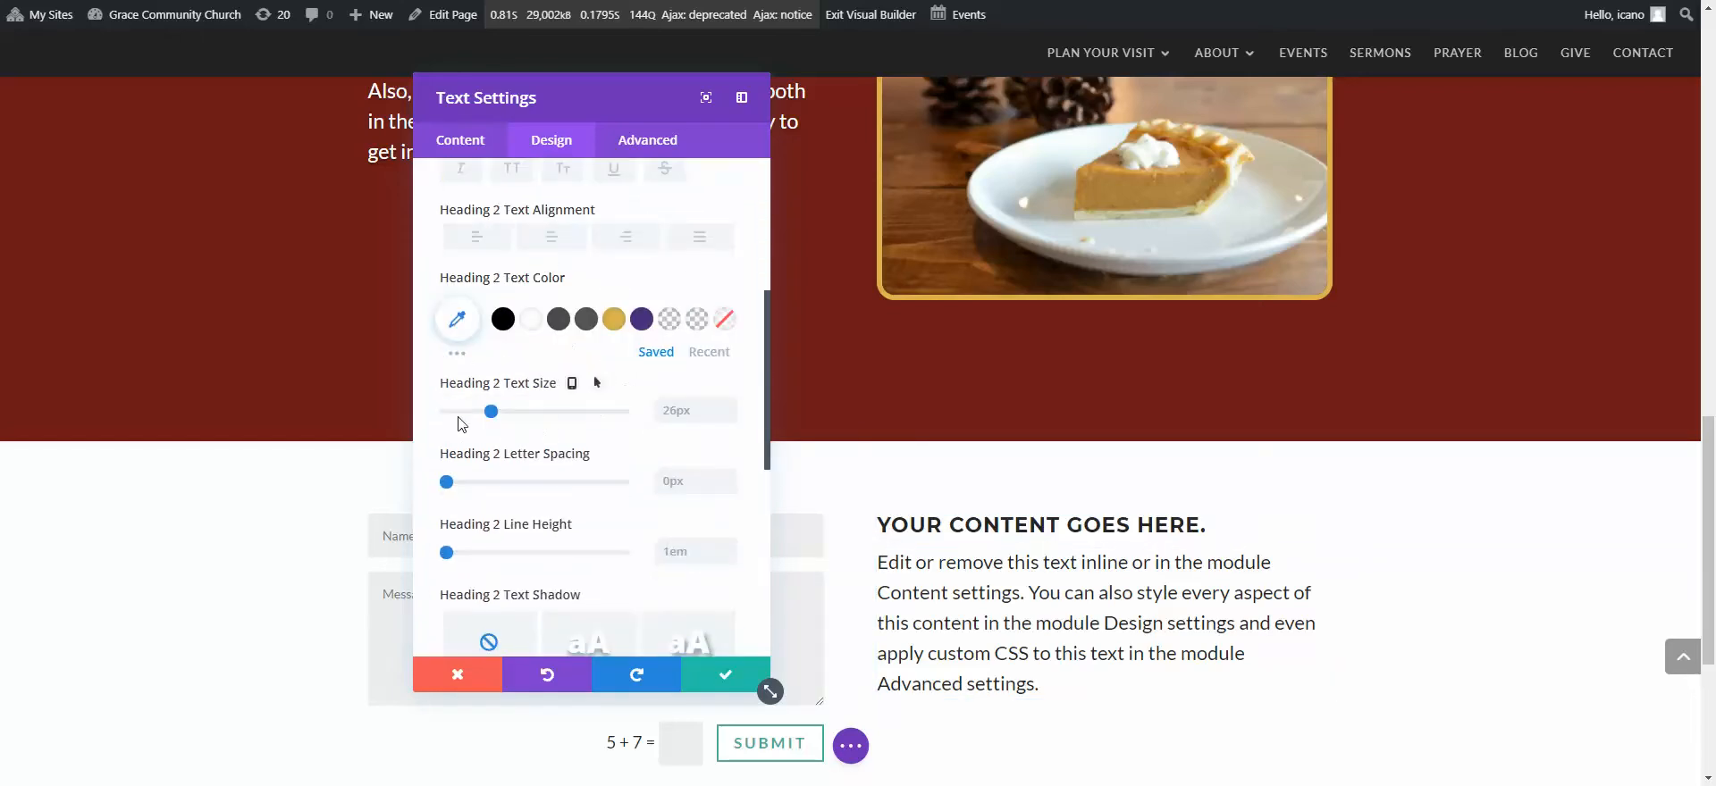
drag(493, 412, 498, 413)
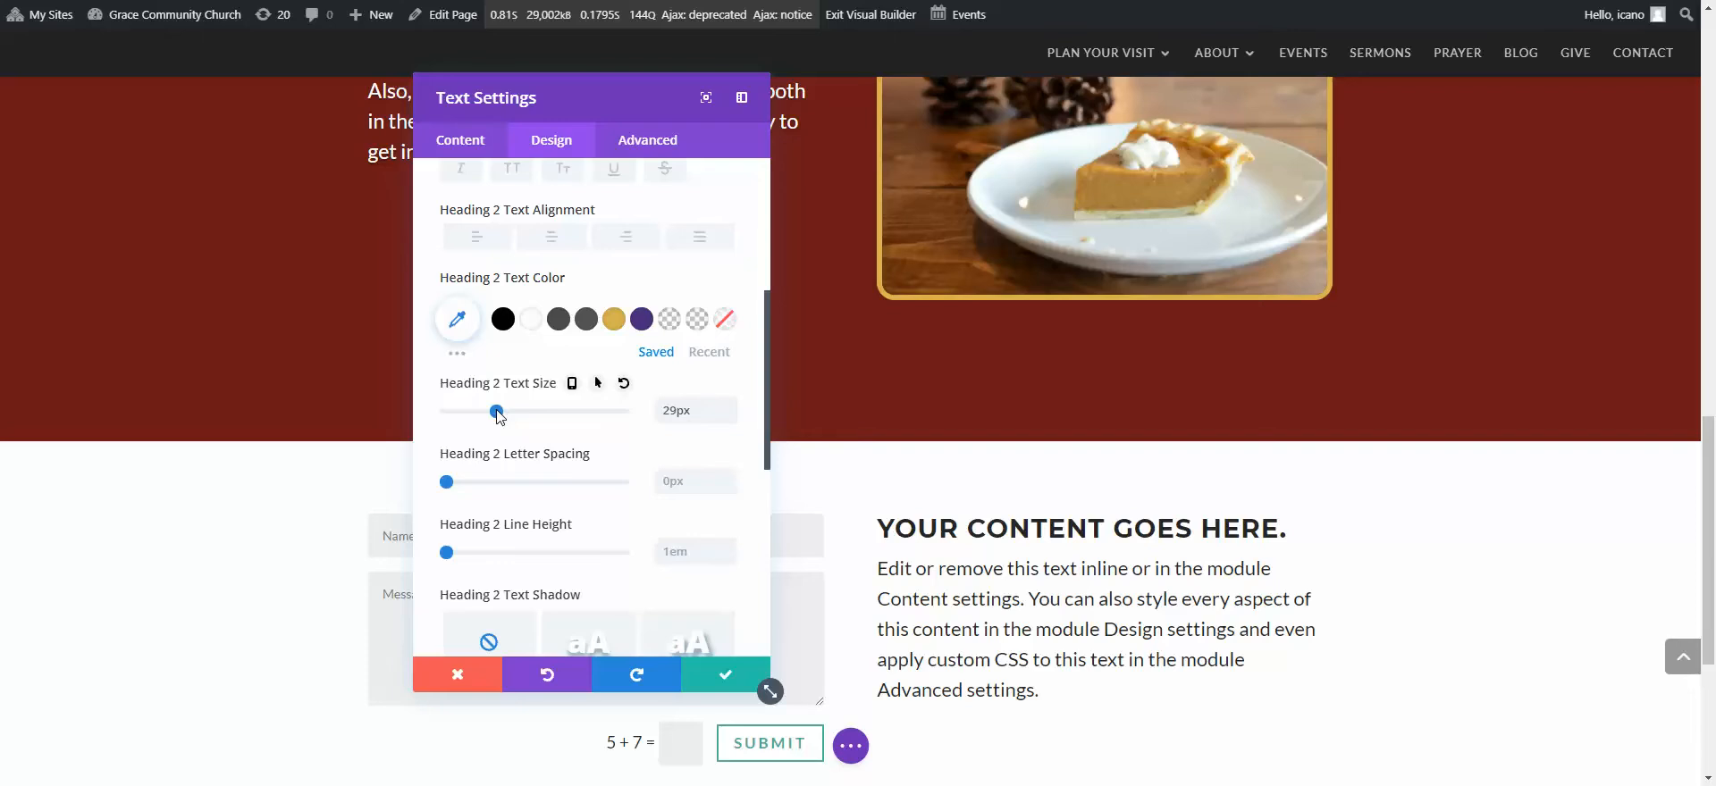
click(725, 674)
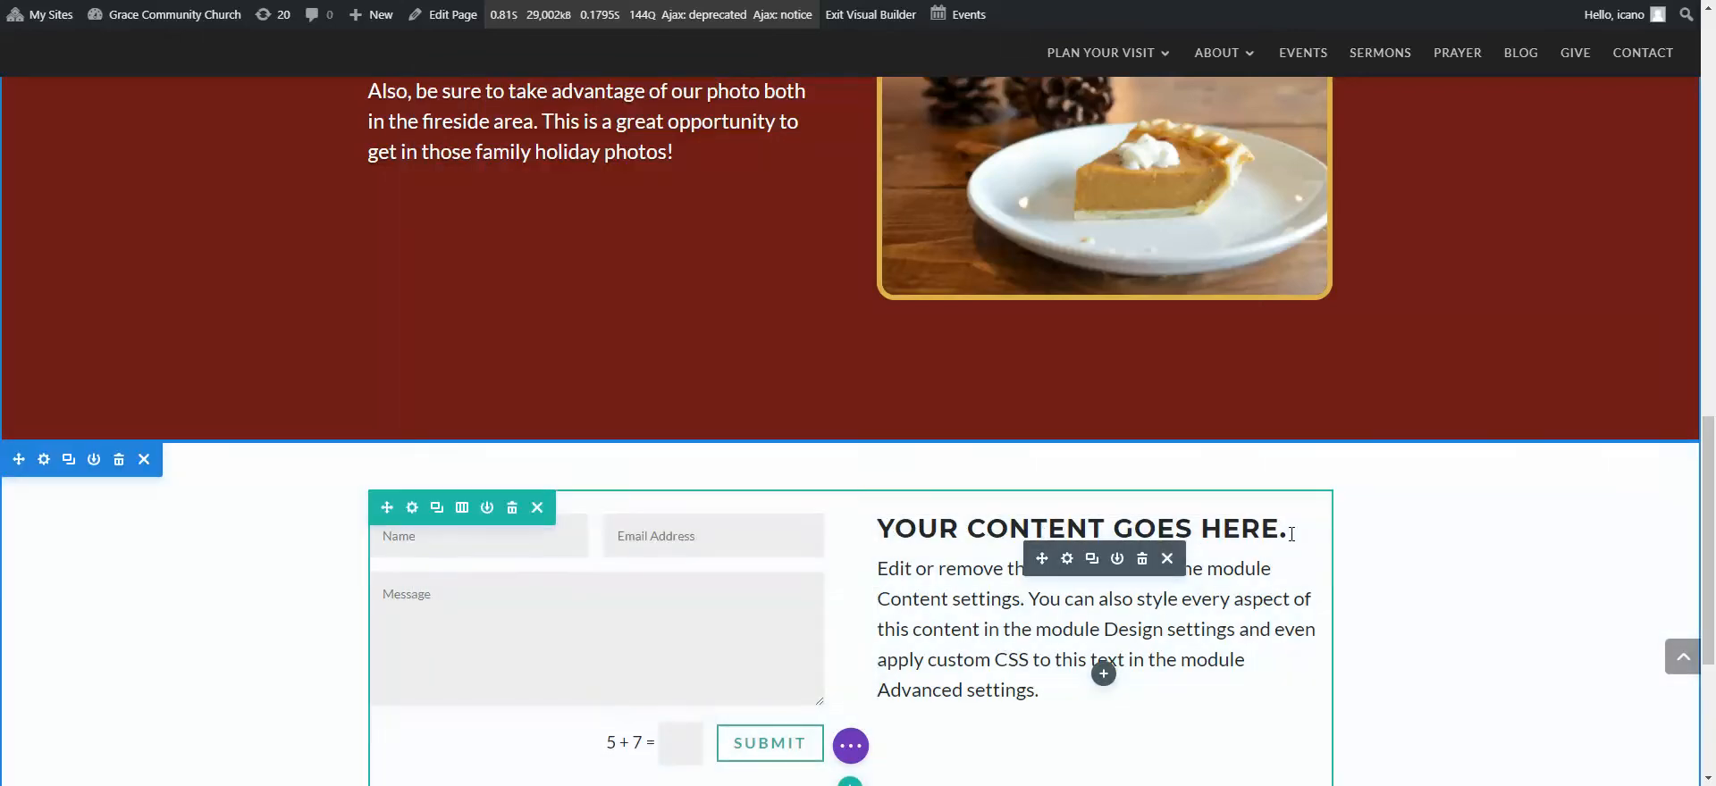
- Replace the placeholder heading on the page with "WANT US TO SAVE YOU A SEAT?", adding a line break before "A SEAT?"
drag(1291, 527, 880, 529)
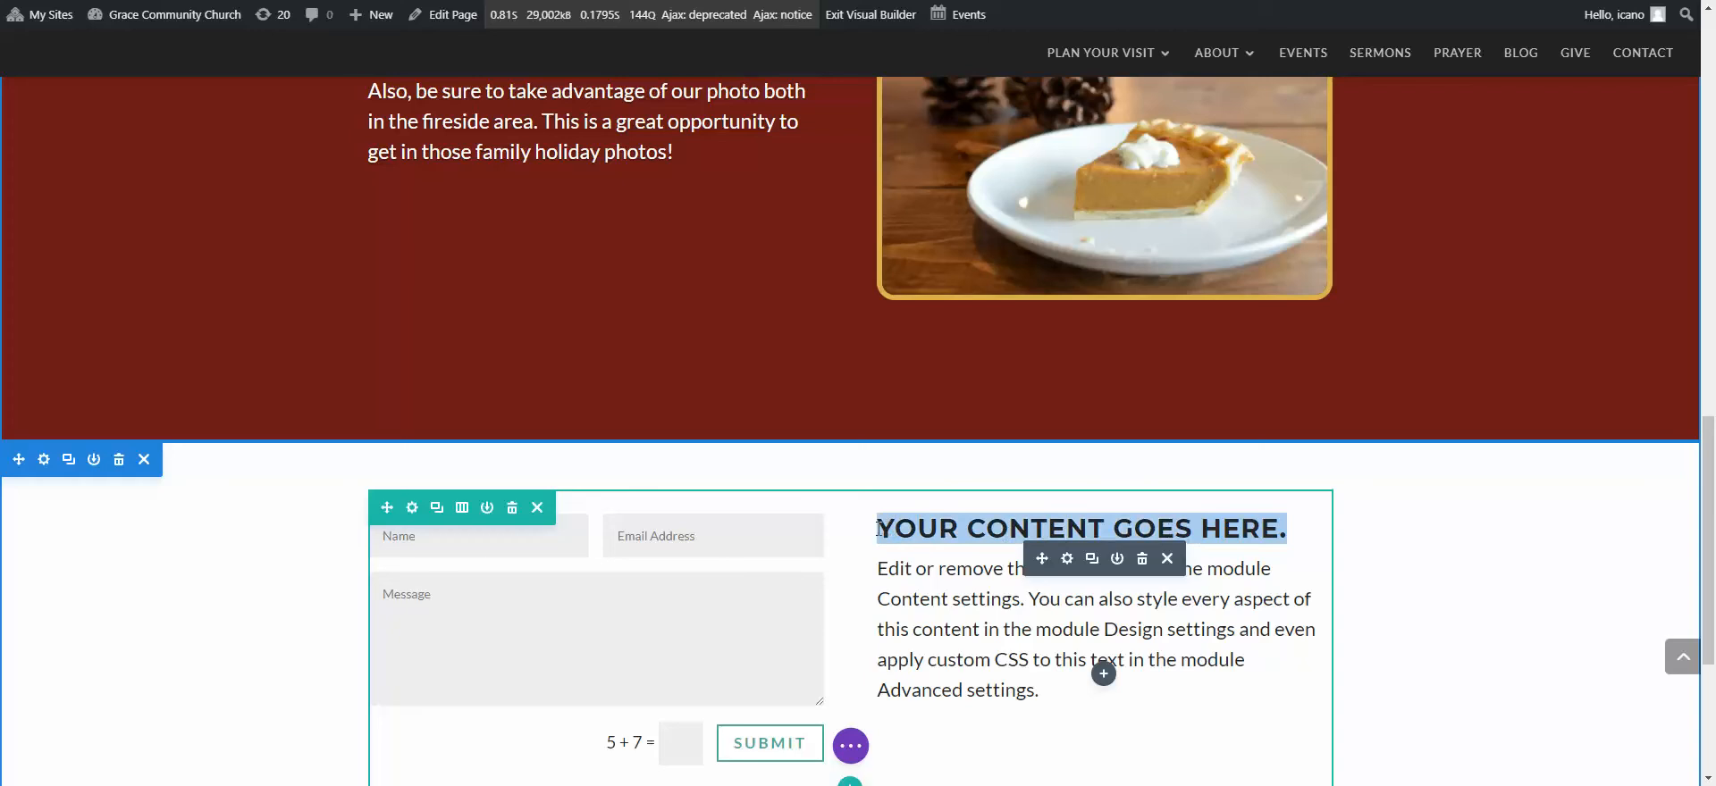
text(WANT US TO SAVE YOU A SEAT?)
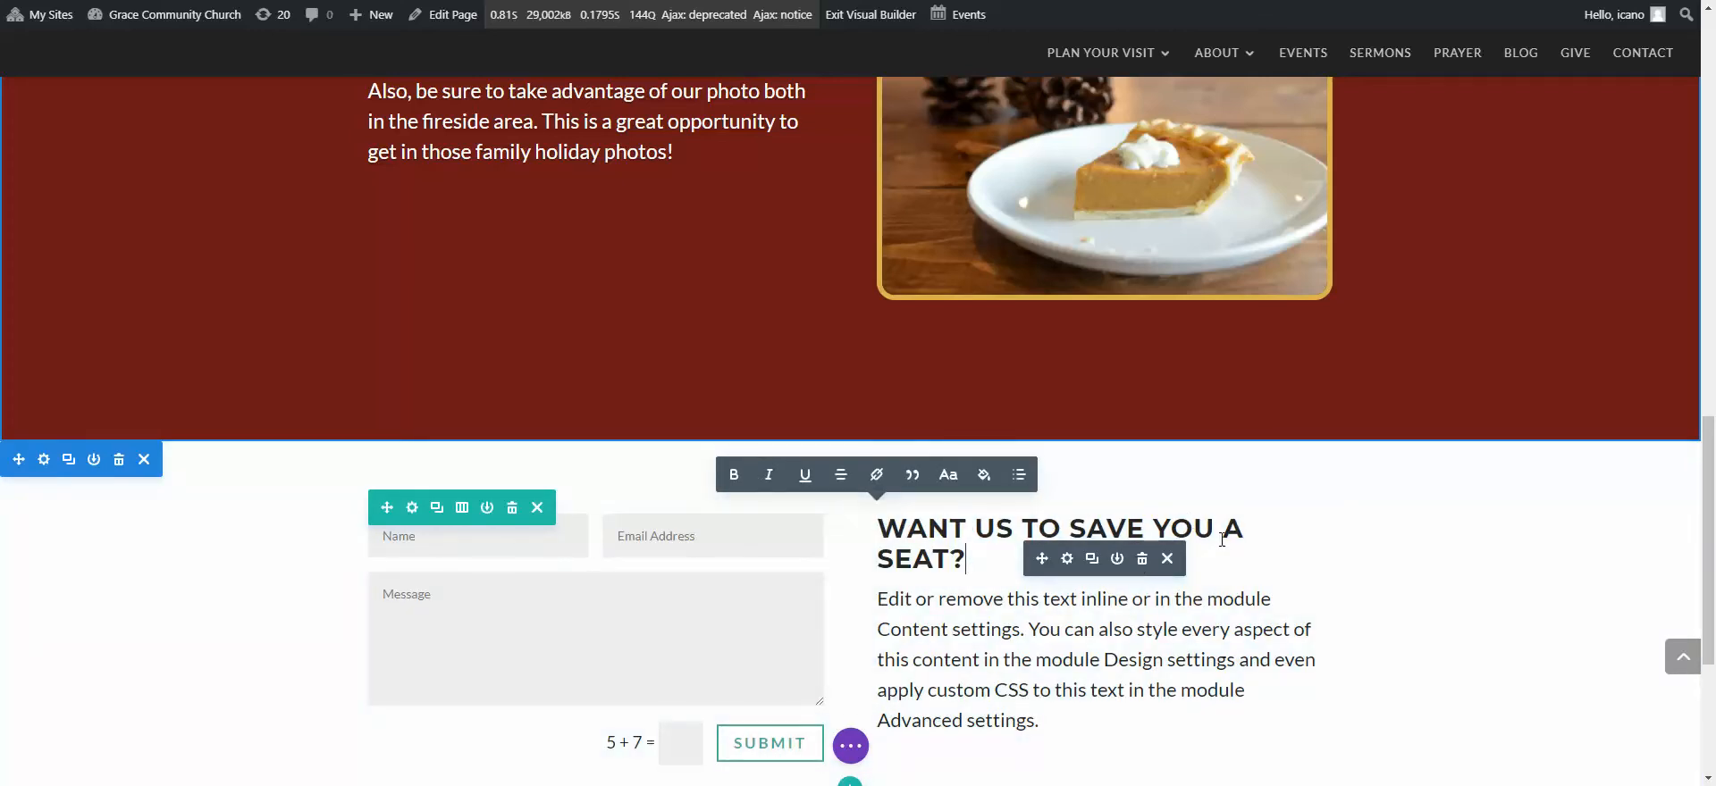
click(1224, 527)
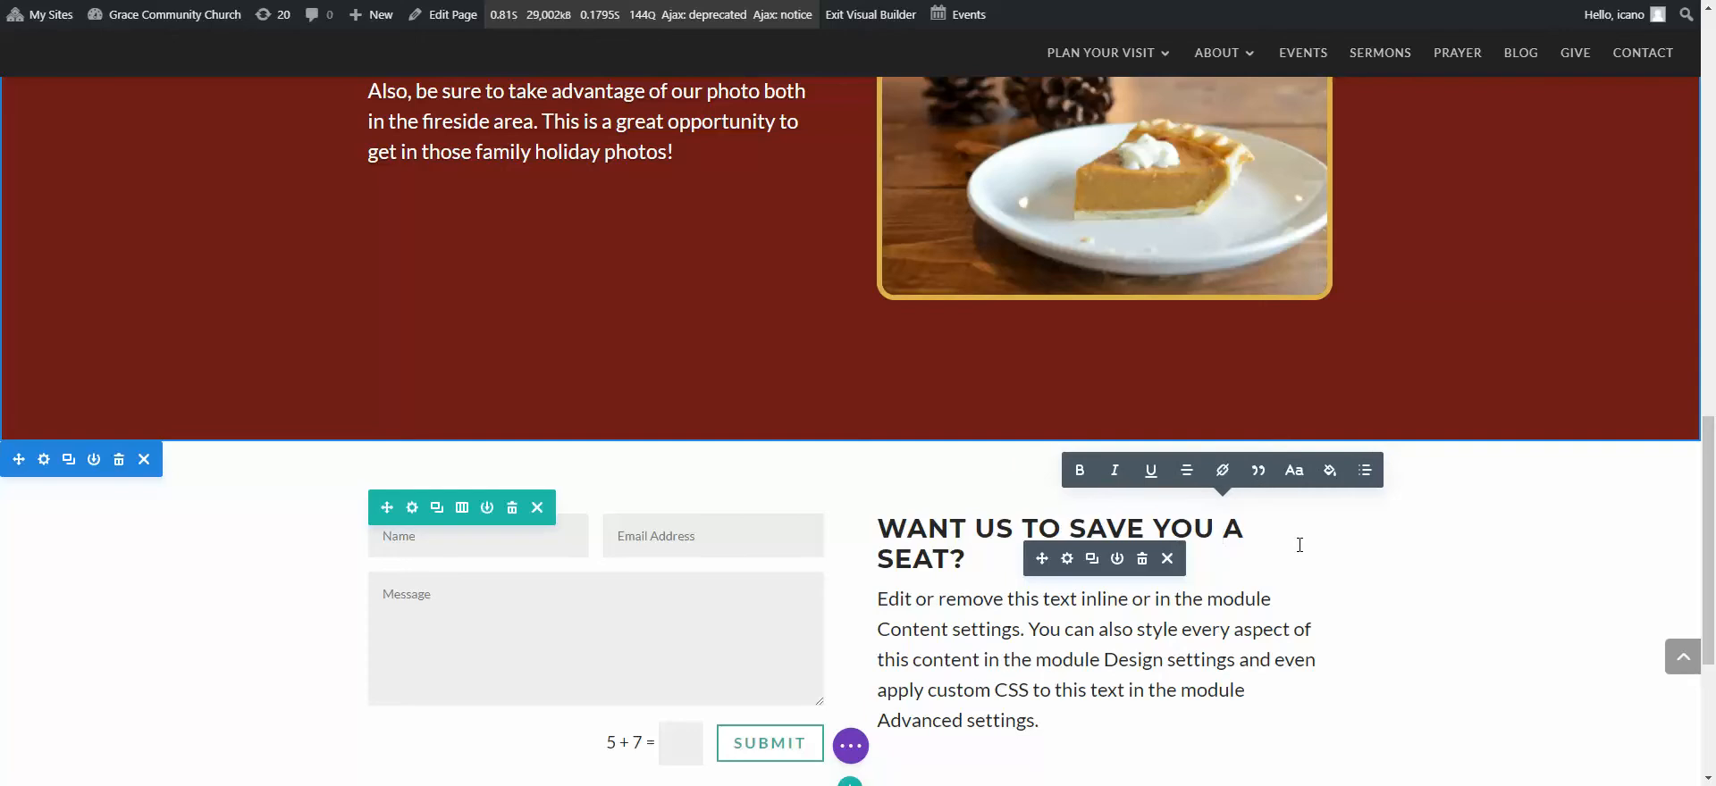
key(shift+Return)
scroll(1294, 552, down, 1)
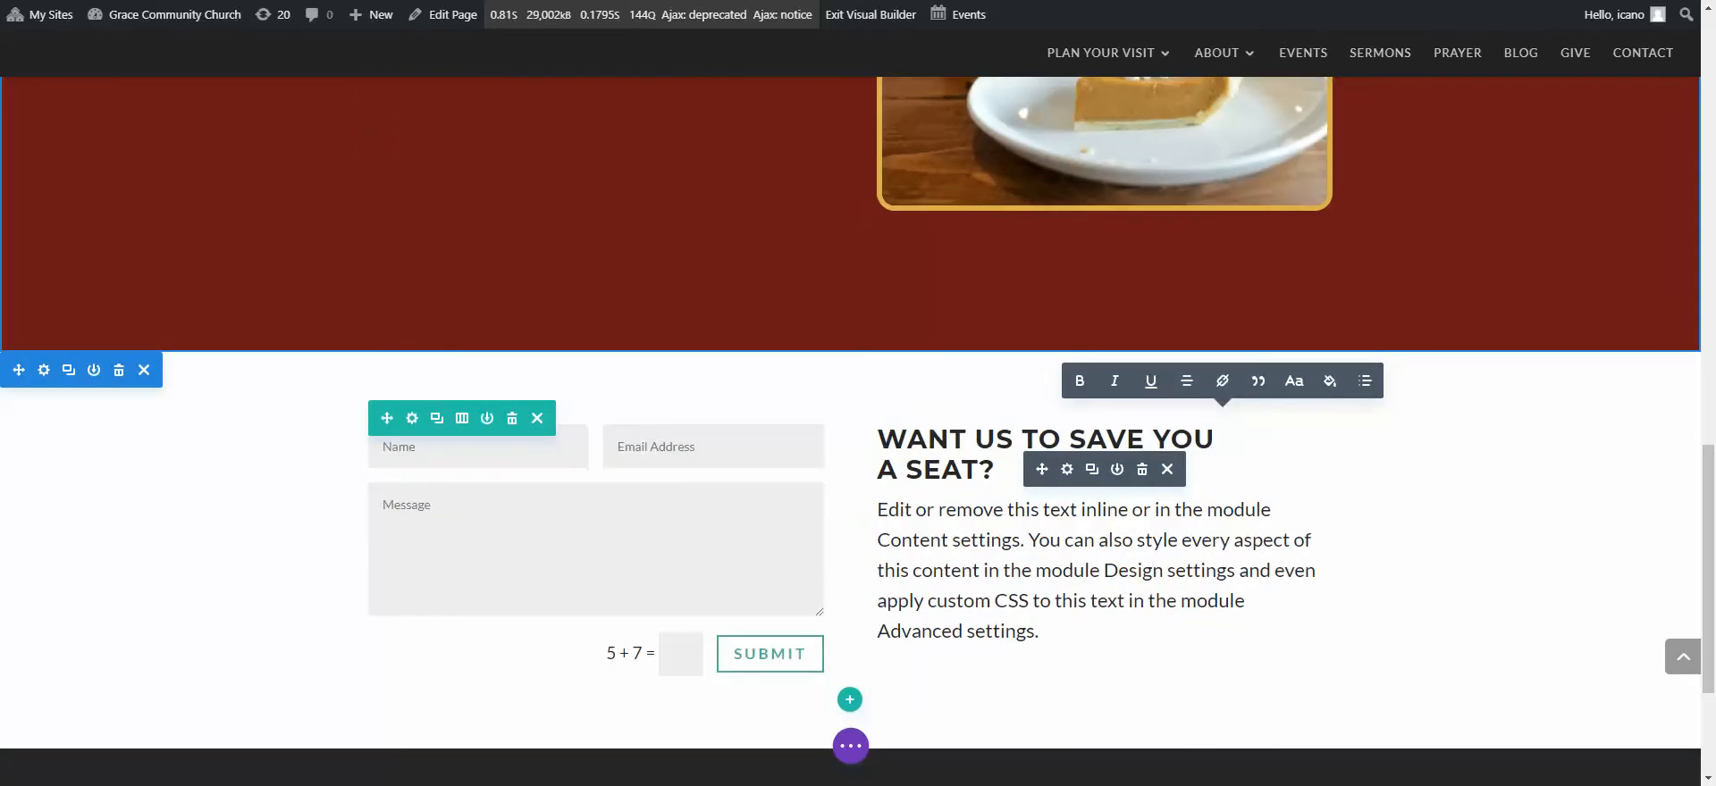
- Replace the placeholder body text with the paragraph from "Let us know how many you’re planning on bring with you" to "they’ll help you get situated!"
click(1060, 635)
drag(1047, 633, 877, 505)
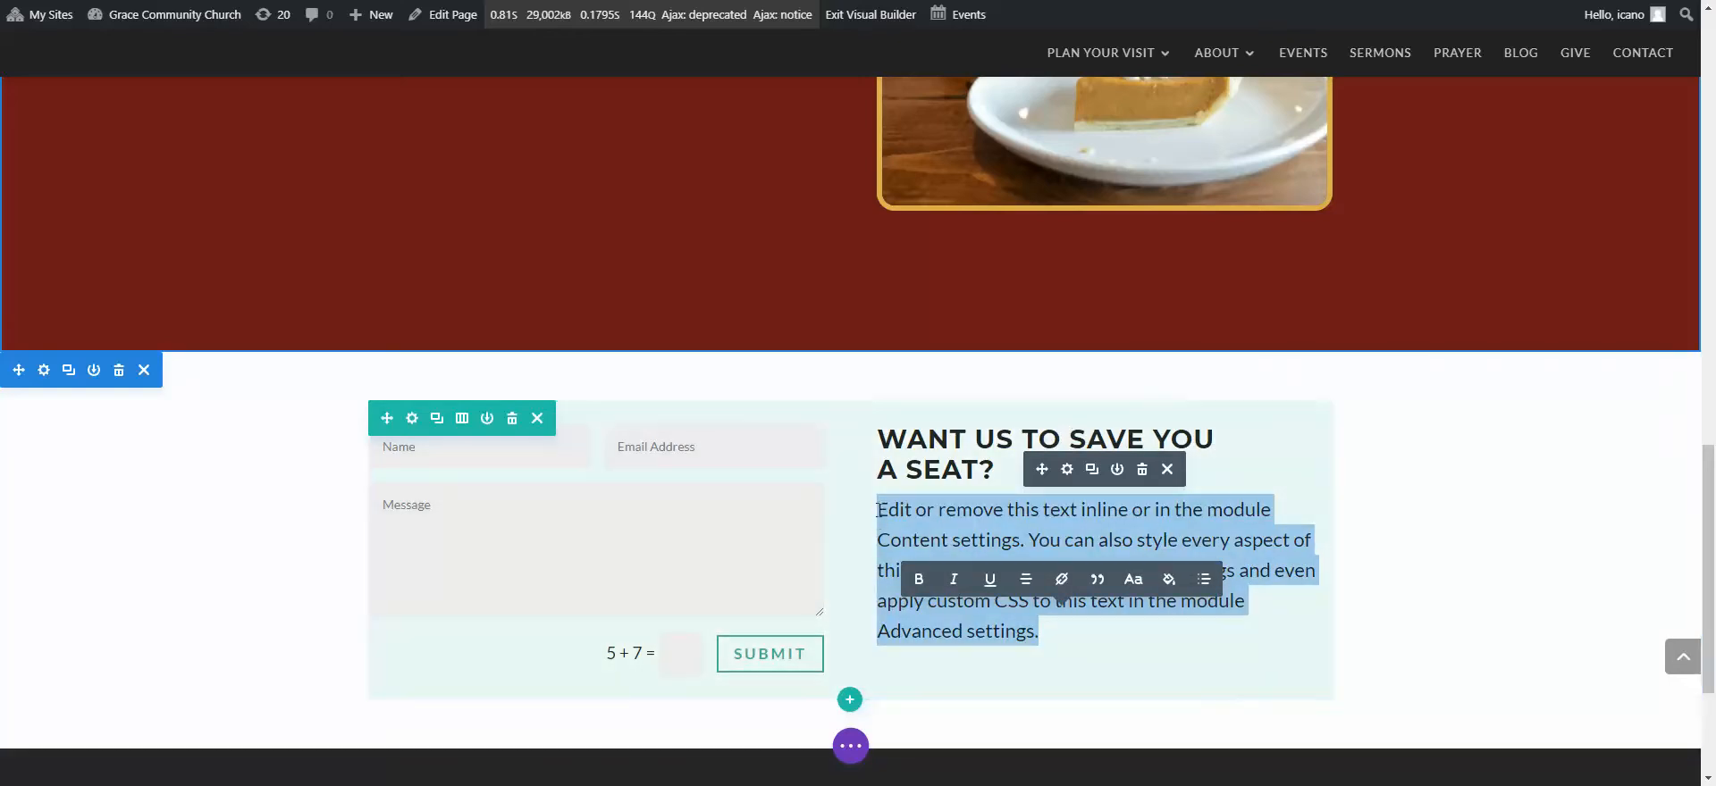
text(Let us know how many you’re planning on bring with you and we’ll email the number of your reserved seat. When you arrive at our church, just connect with one of our friendly ushers and they’ll help you get situated!)
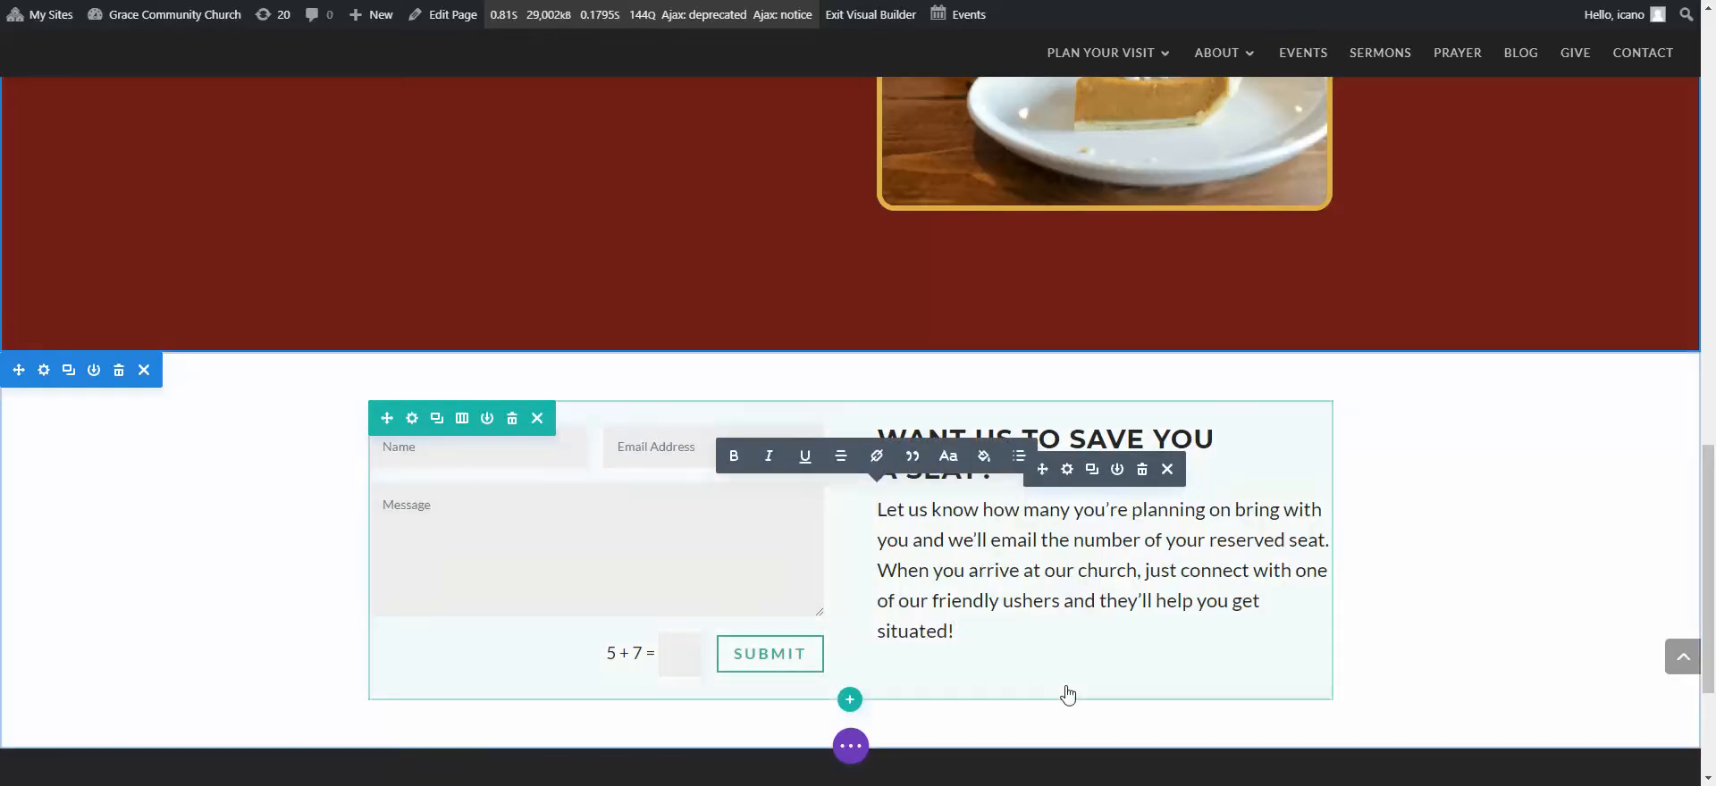
- Increase the contact form section's bottom padding to about 151px and enlarge its top padding directly on the page
scroll(1107, 670, down, 1)
scroll(1513, 559, down, 2)
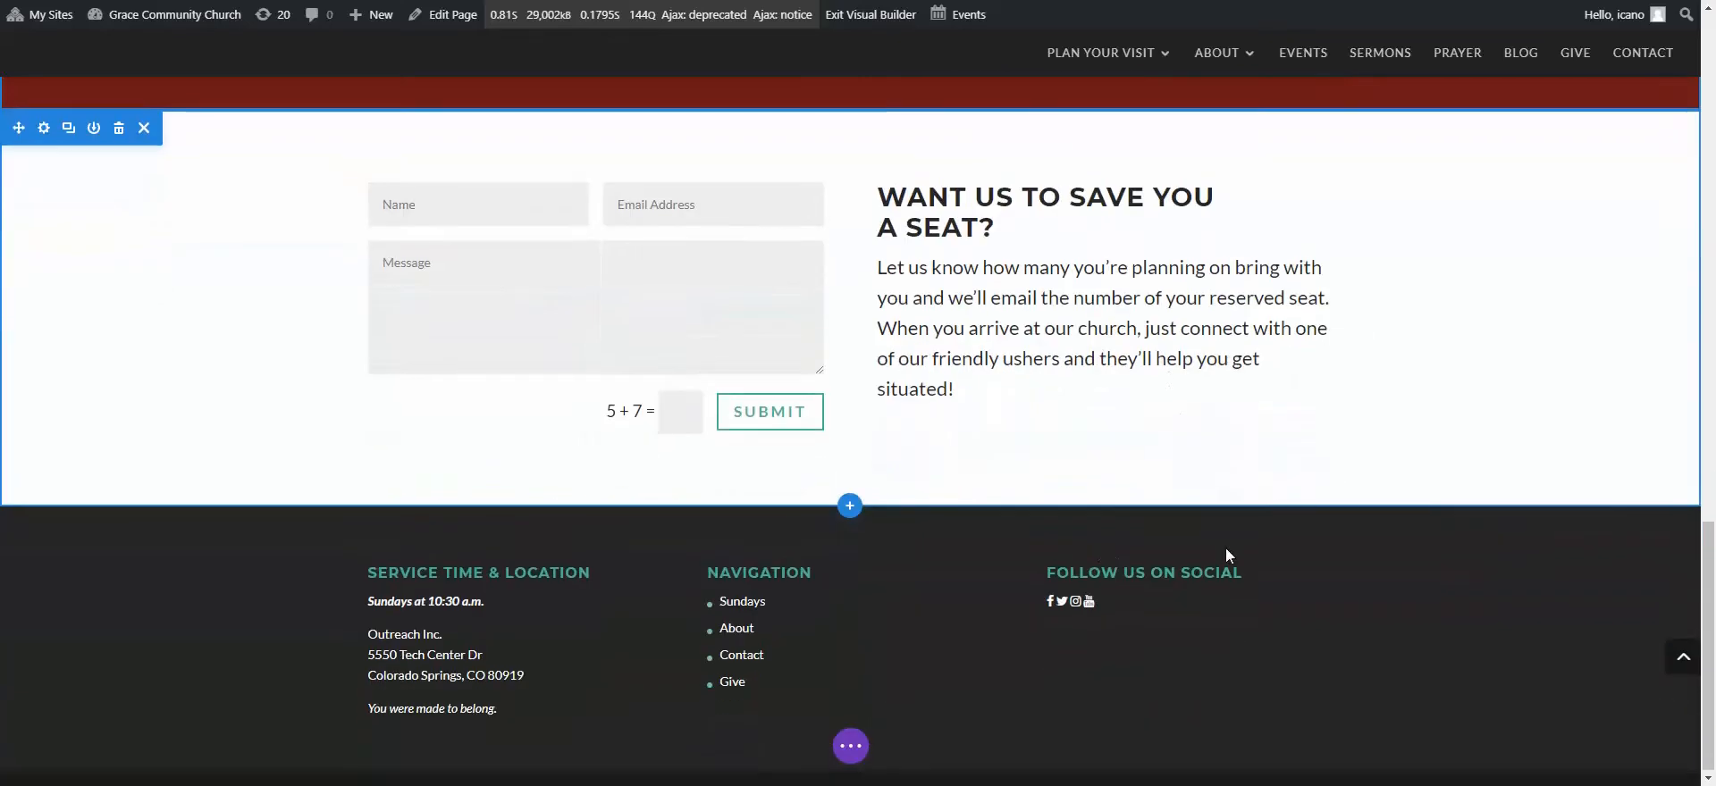
drag(957, 479, 957, 571)
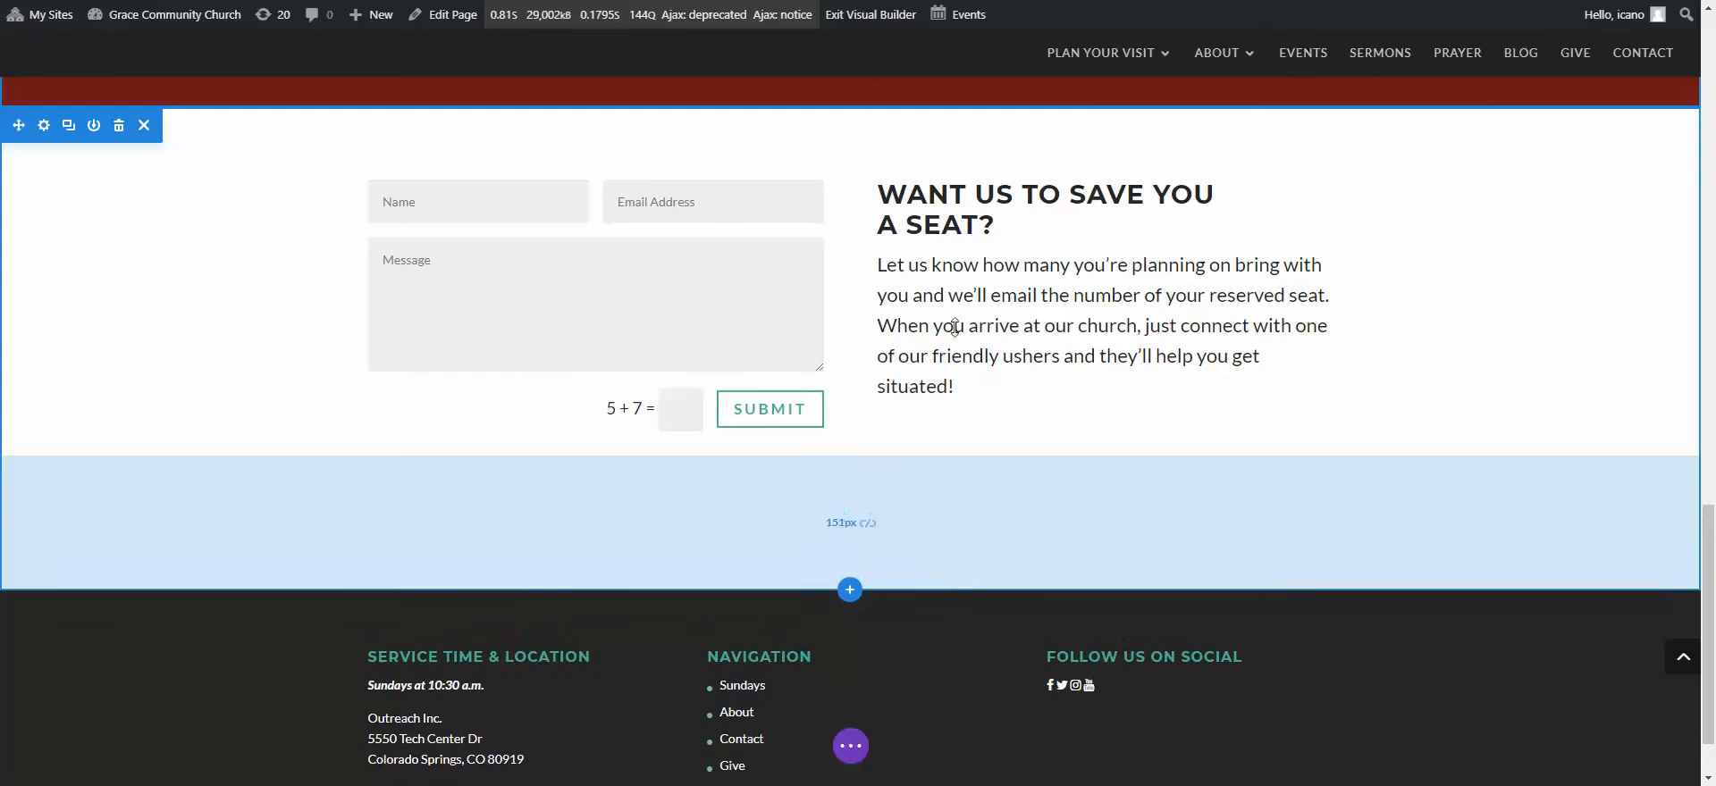
drag(910, 117, 902, 178)
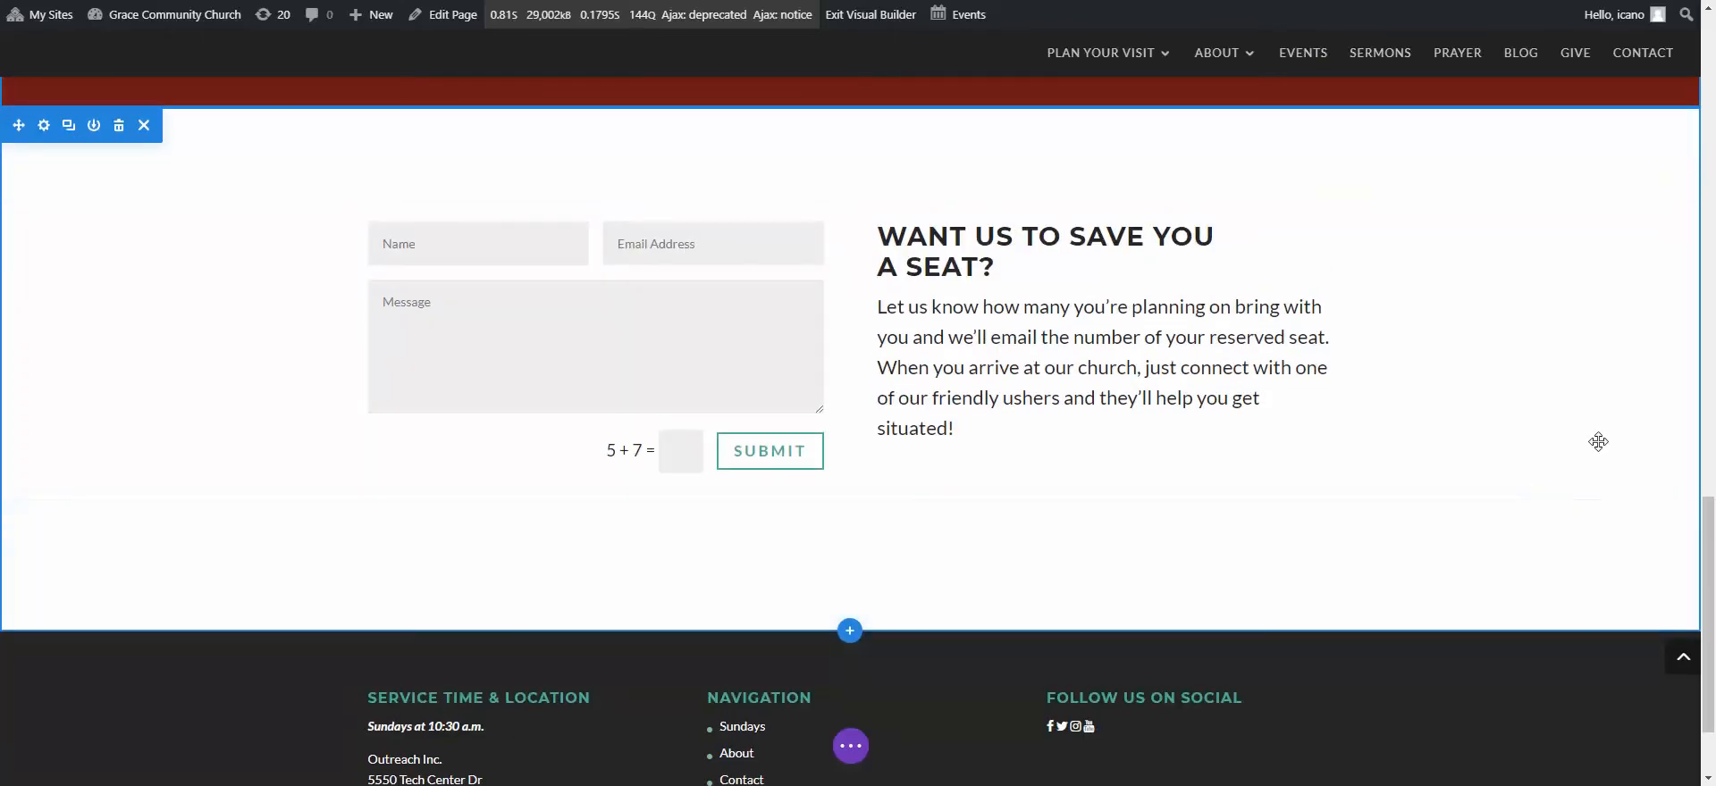
- Save the page as a draft and publish it
scroll(1456, 474, up, 3)
scroll(1456, 473, up, 2)
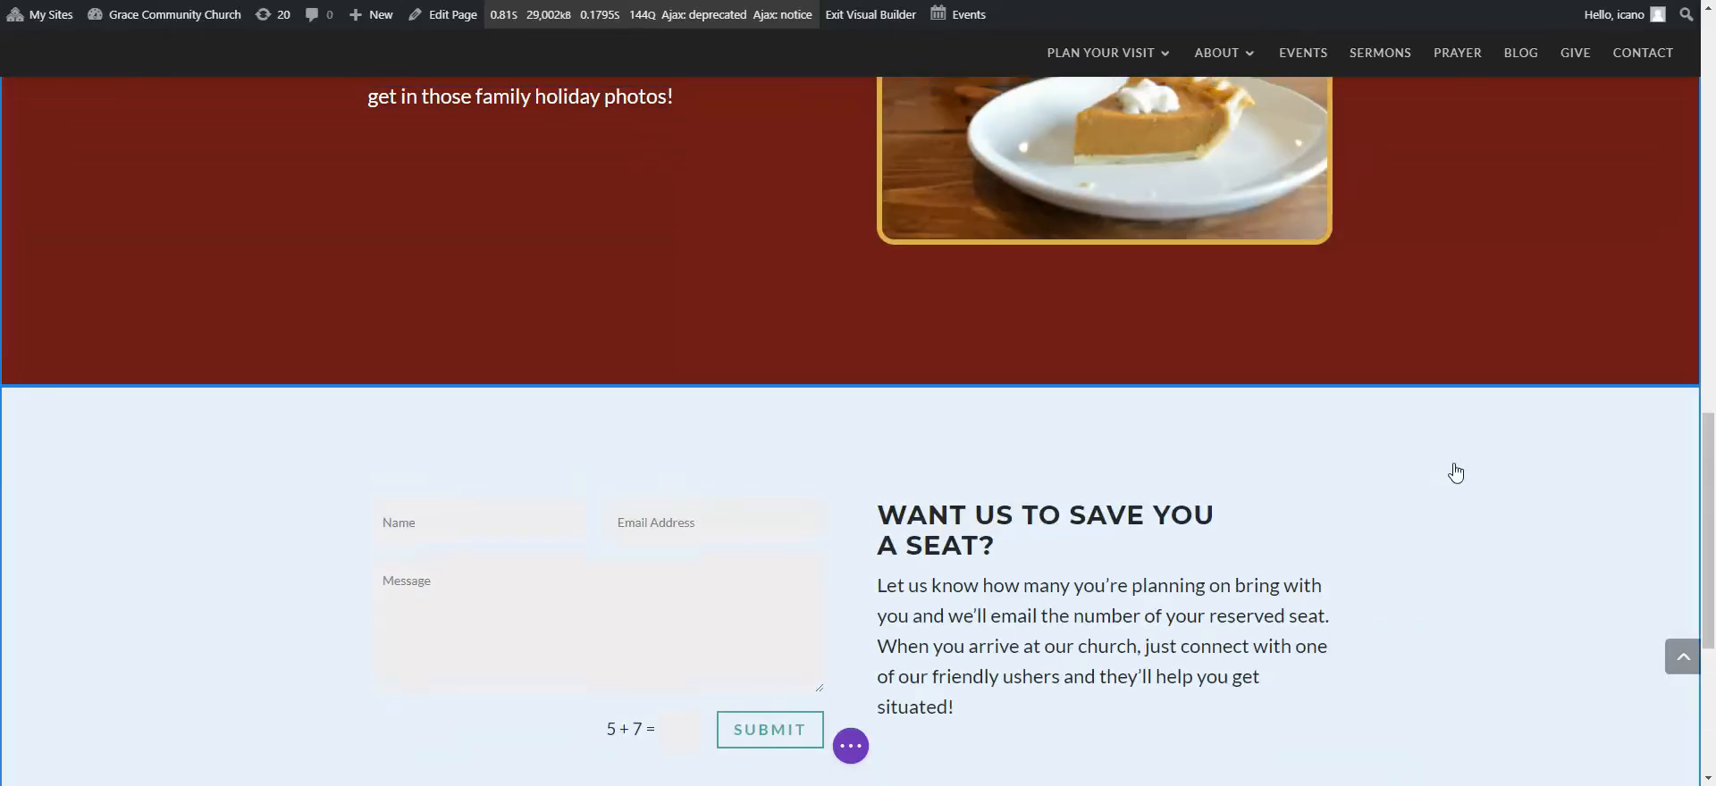
scroll(1456, 474, down, 2)
scroll(1455, 474, down, 5)
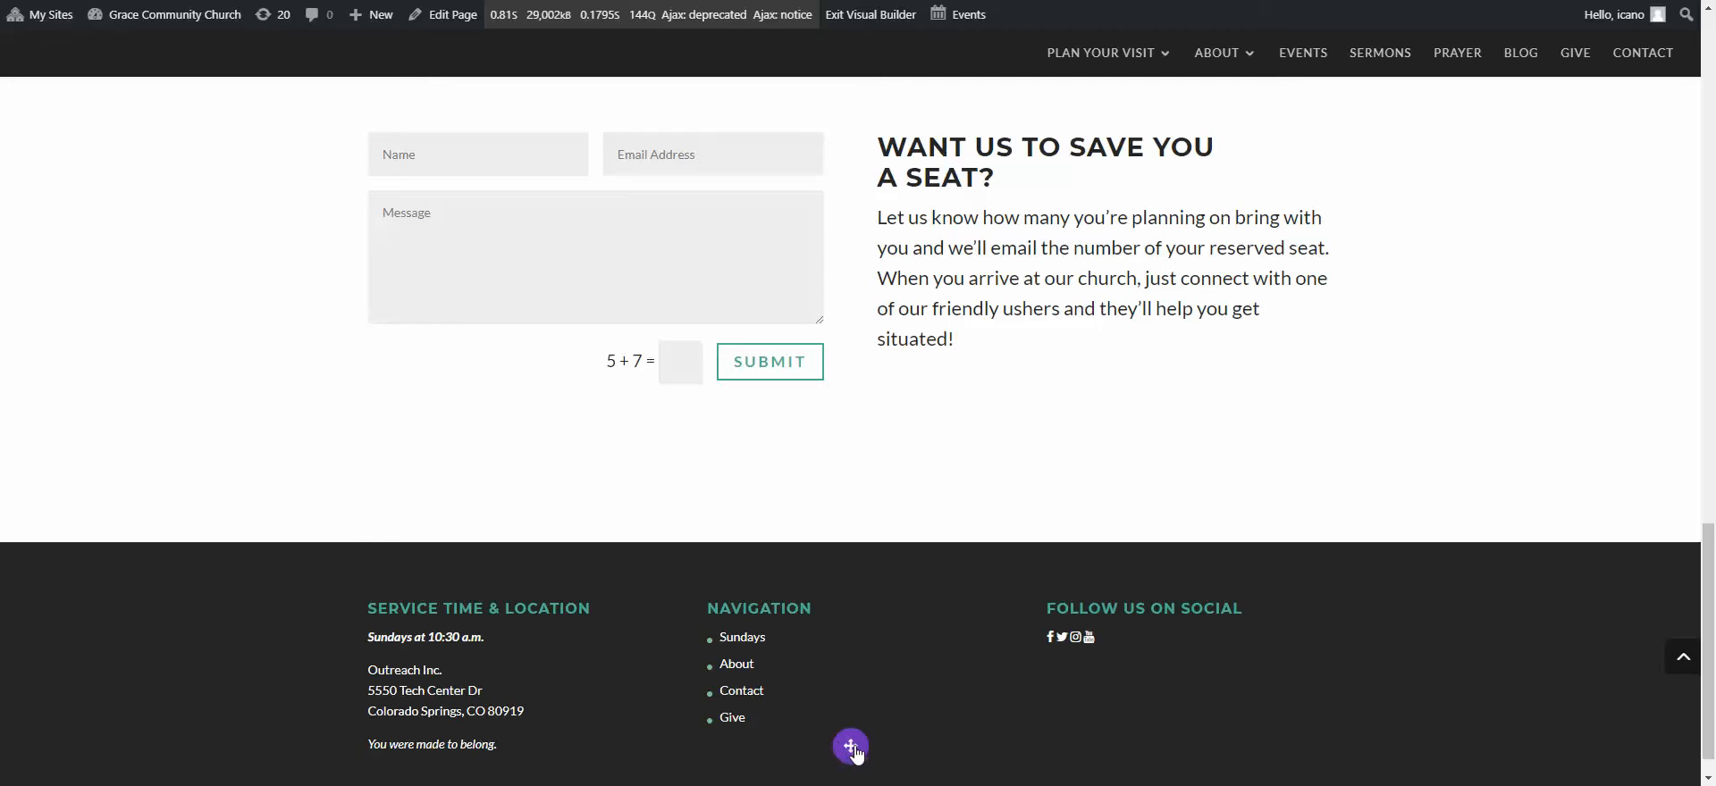
click(851, 748)
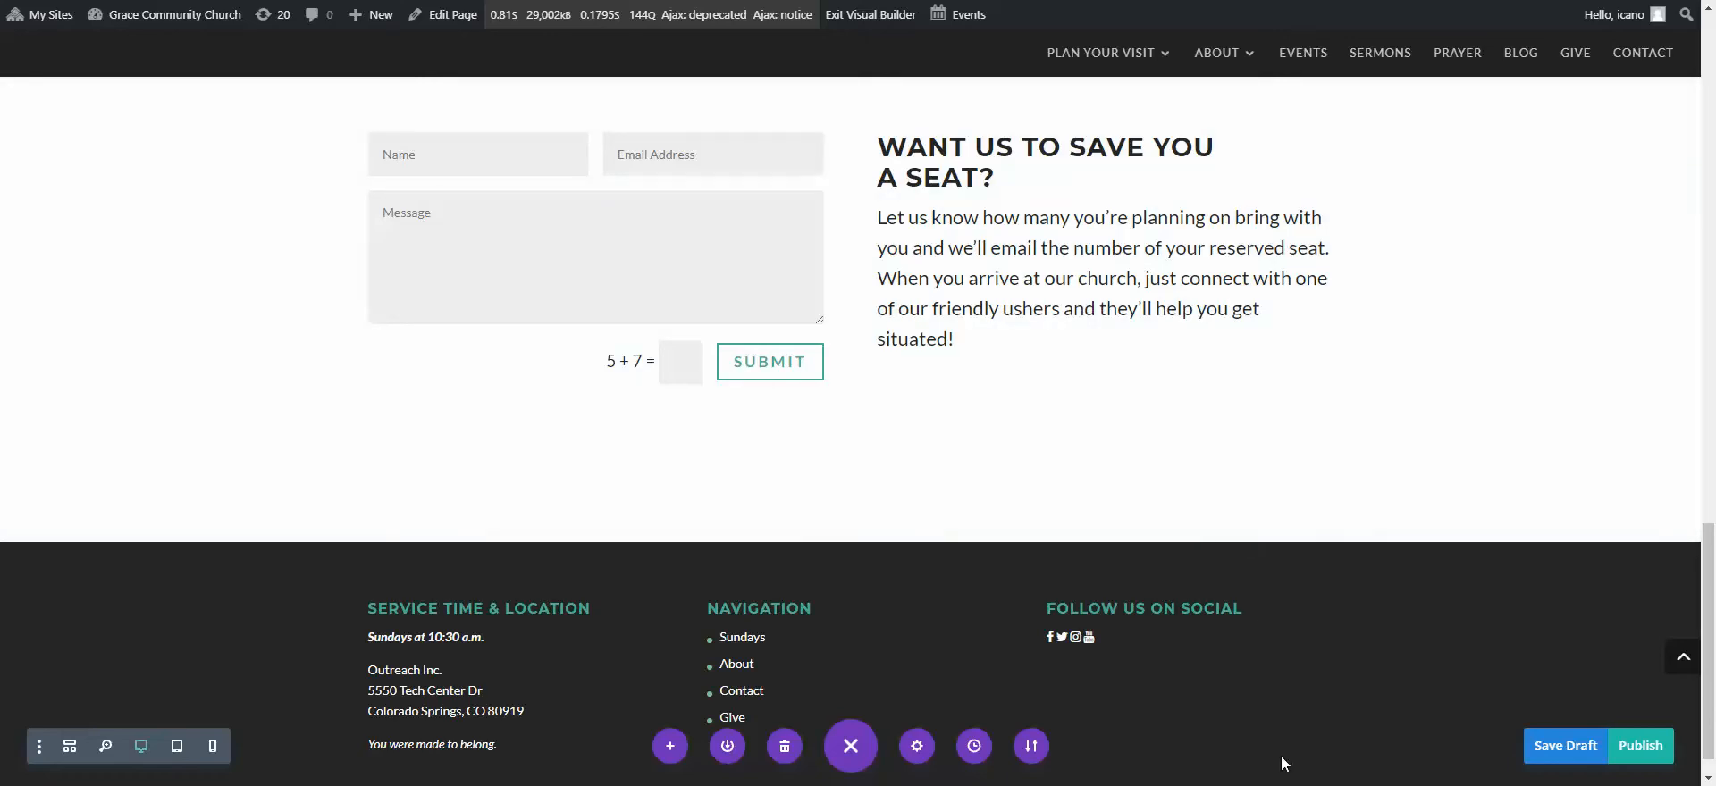
click(1564, 747)
click(1641, 752)
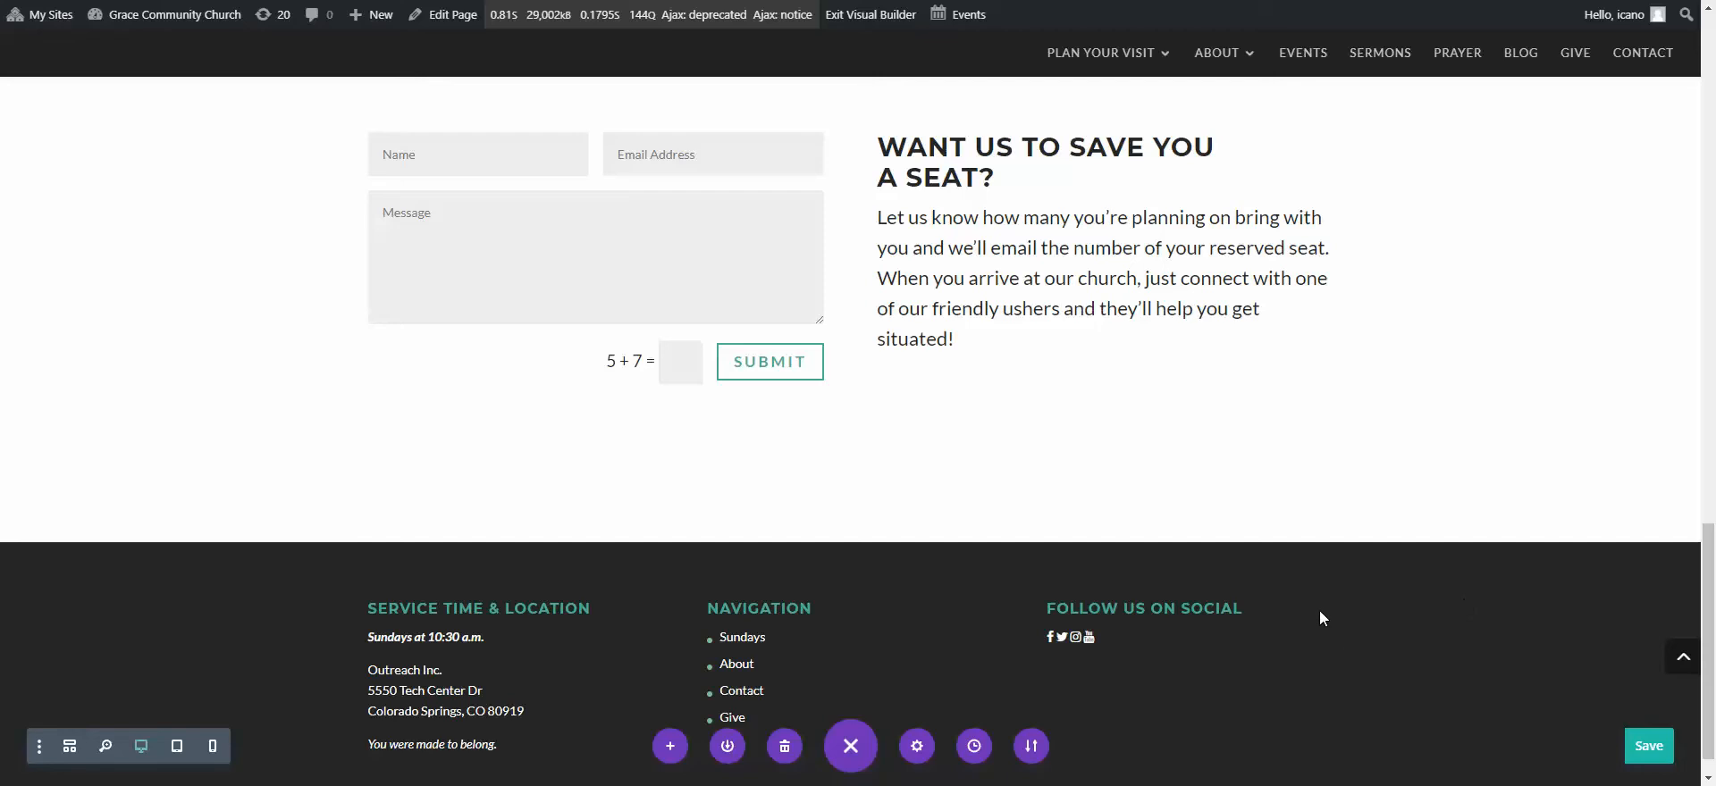
- Review the built event page from the seat-reservation form up to the "PEACE ON EARTH" header and the "EVERYONE NEEDS TO CONNECT" section
scroll(1323, 607, up, 7)
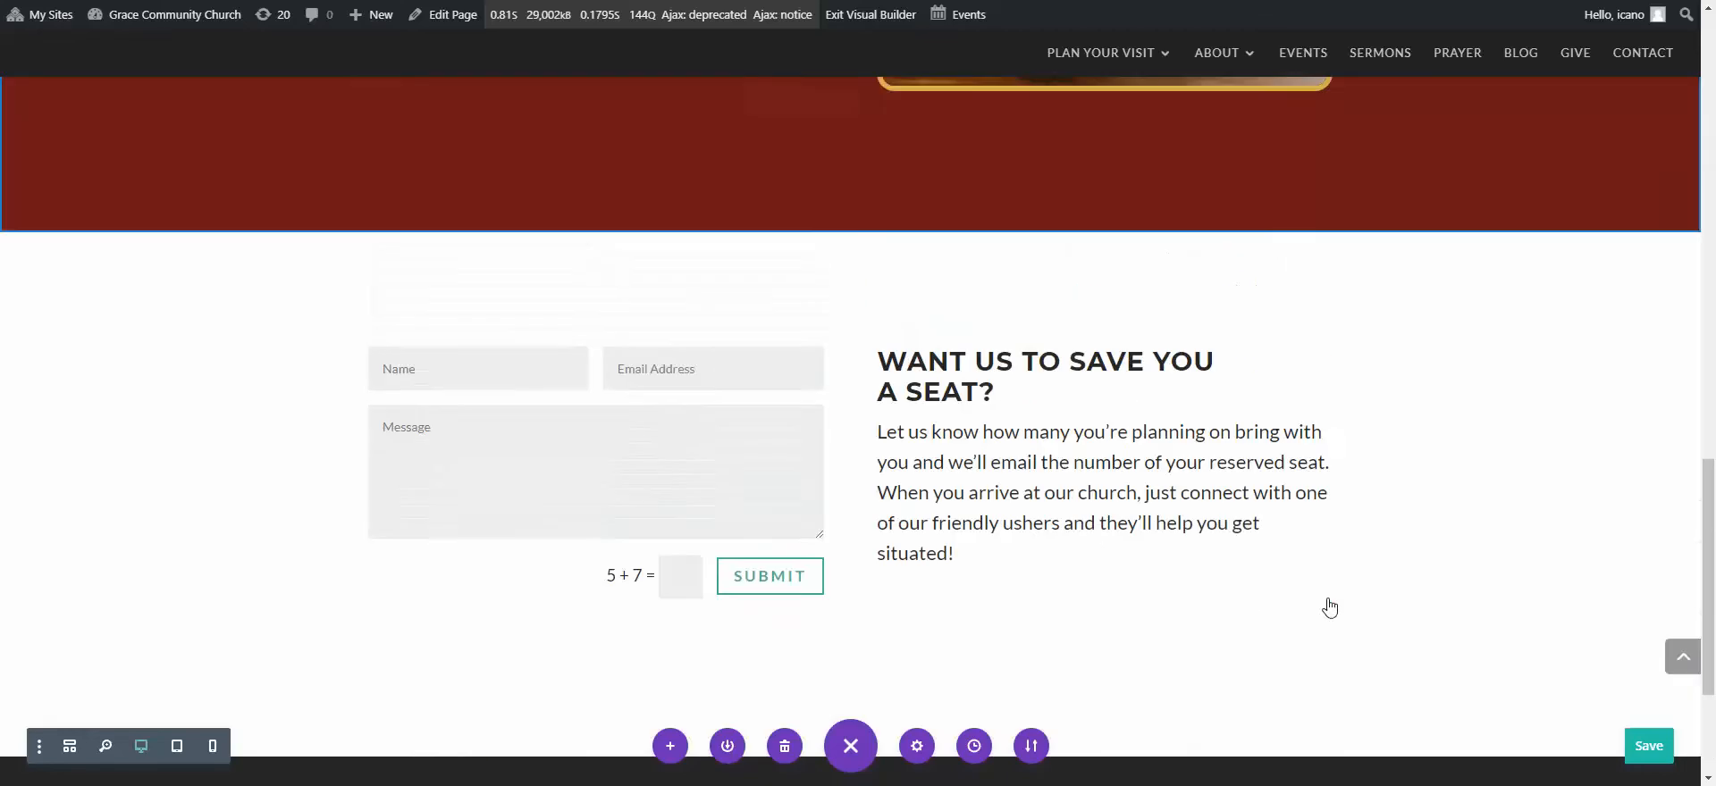
scroll(1241, 387, up, 15)
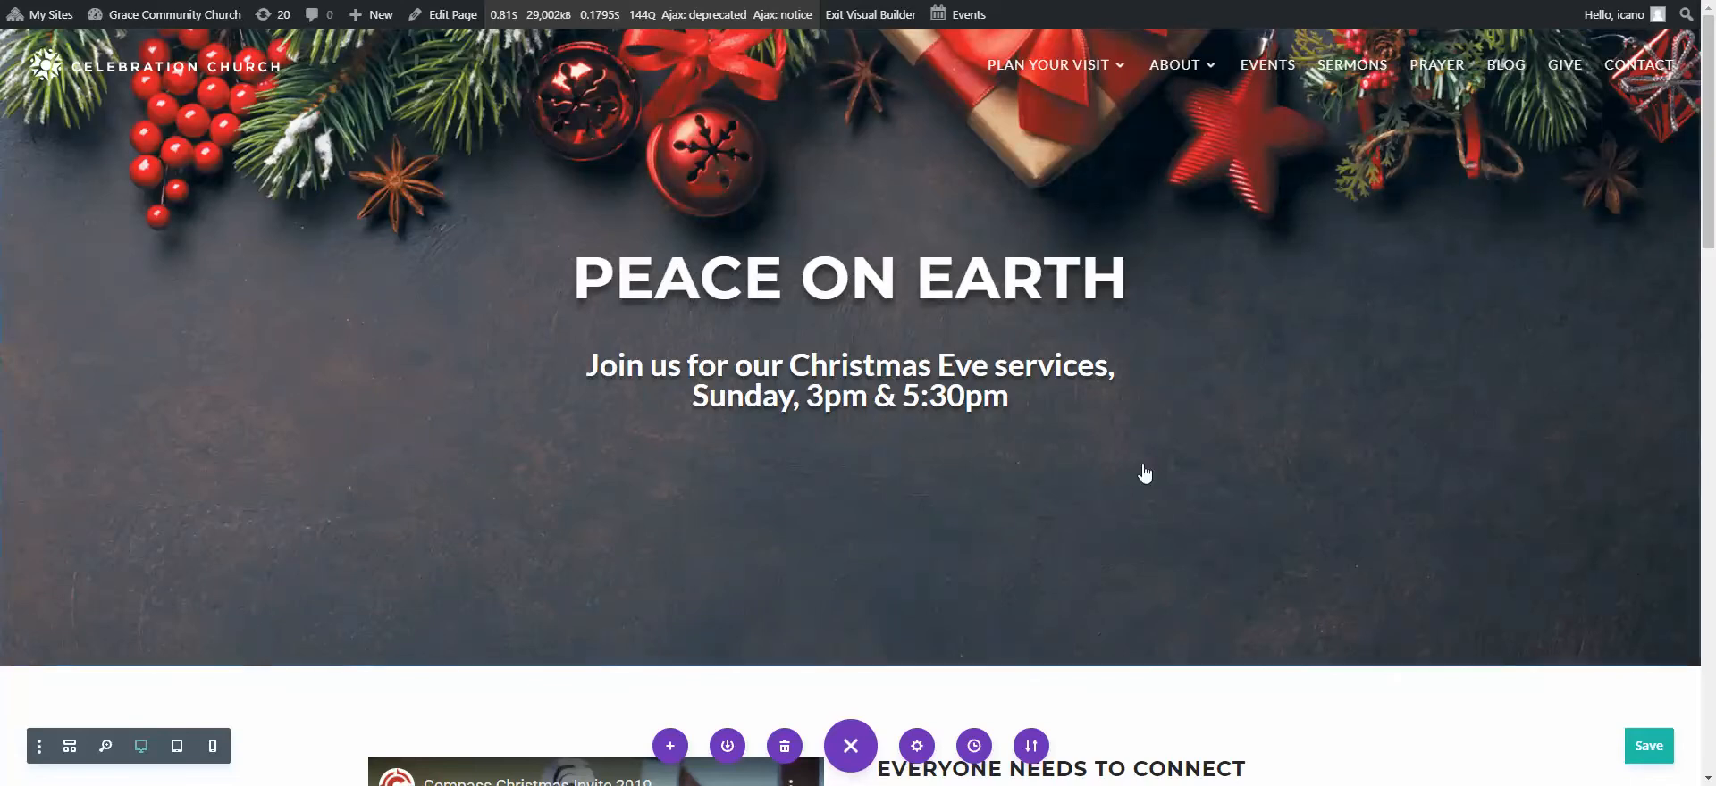
scroll(915, 406, down, 4)
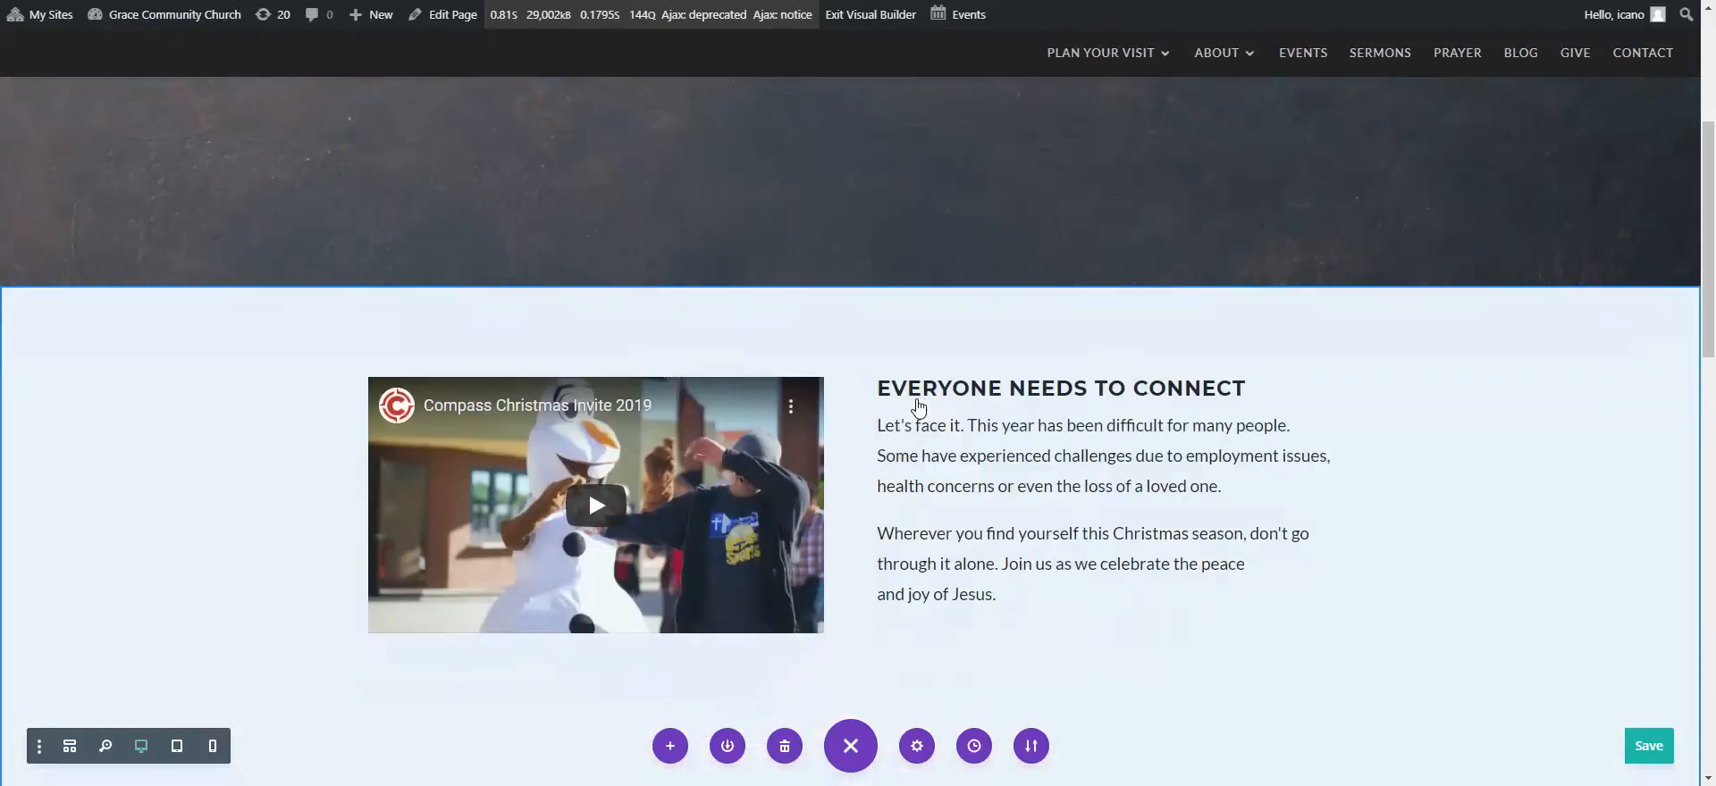
scroll(1375, 345, up, 3)
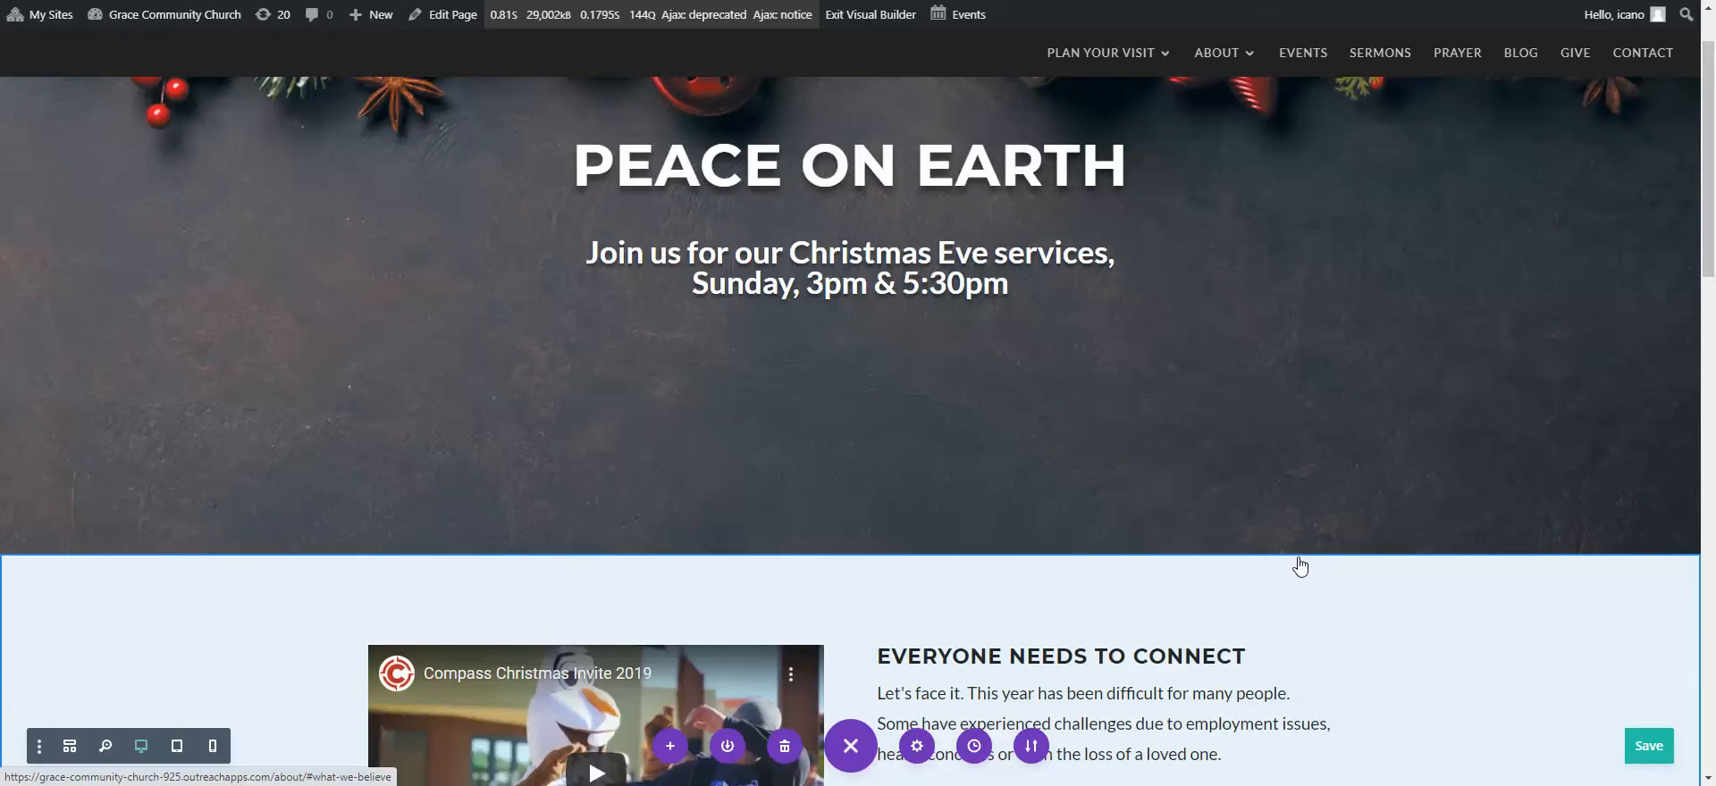
scroll(1300, 567, up, 1)
scroll(688, 84, up, 1)
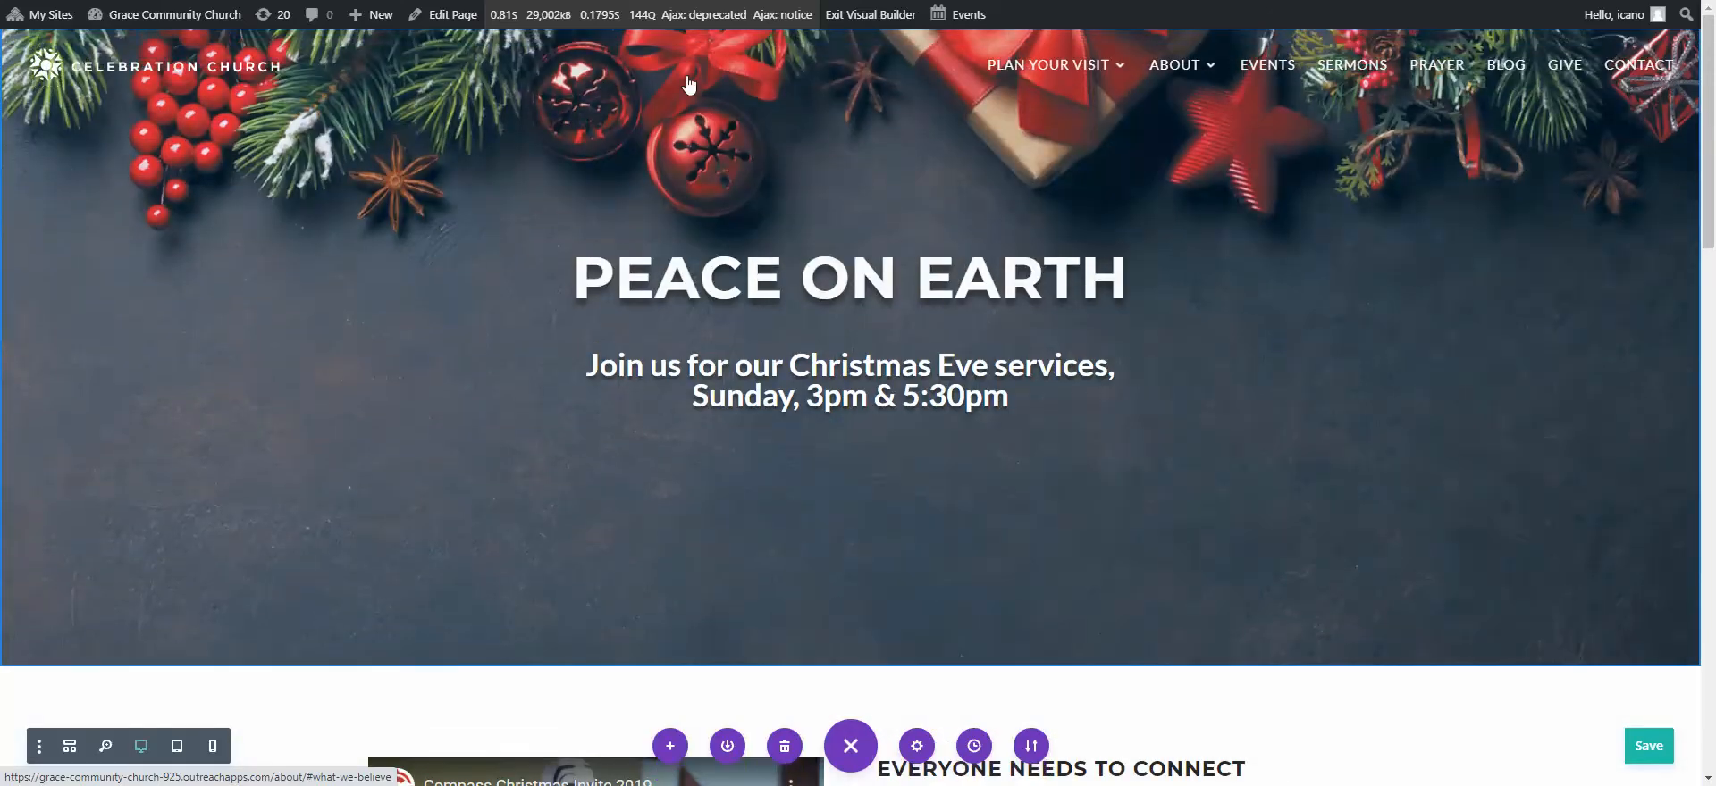
scroll(903, 342, down, 1)
scroll(893, 343, up, 1)
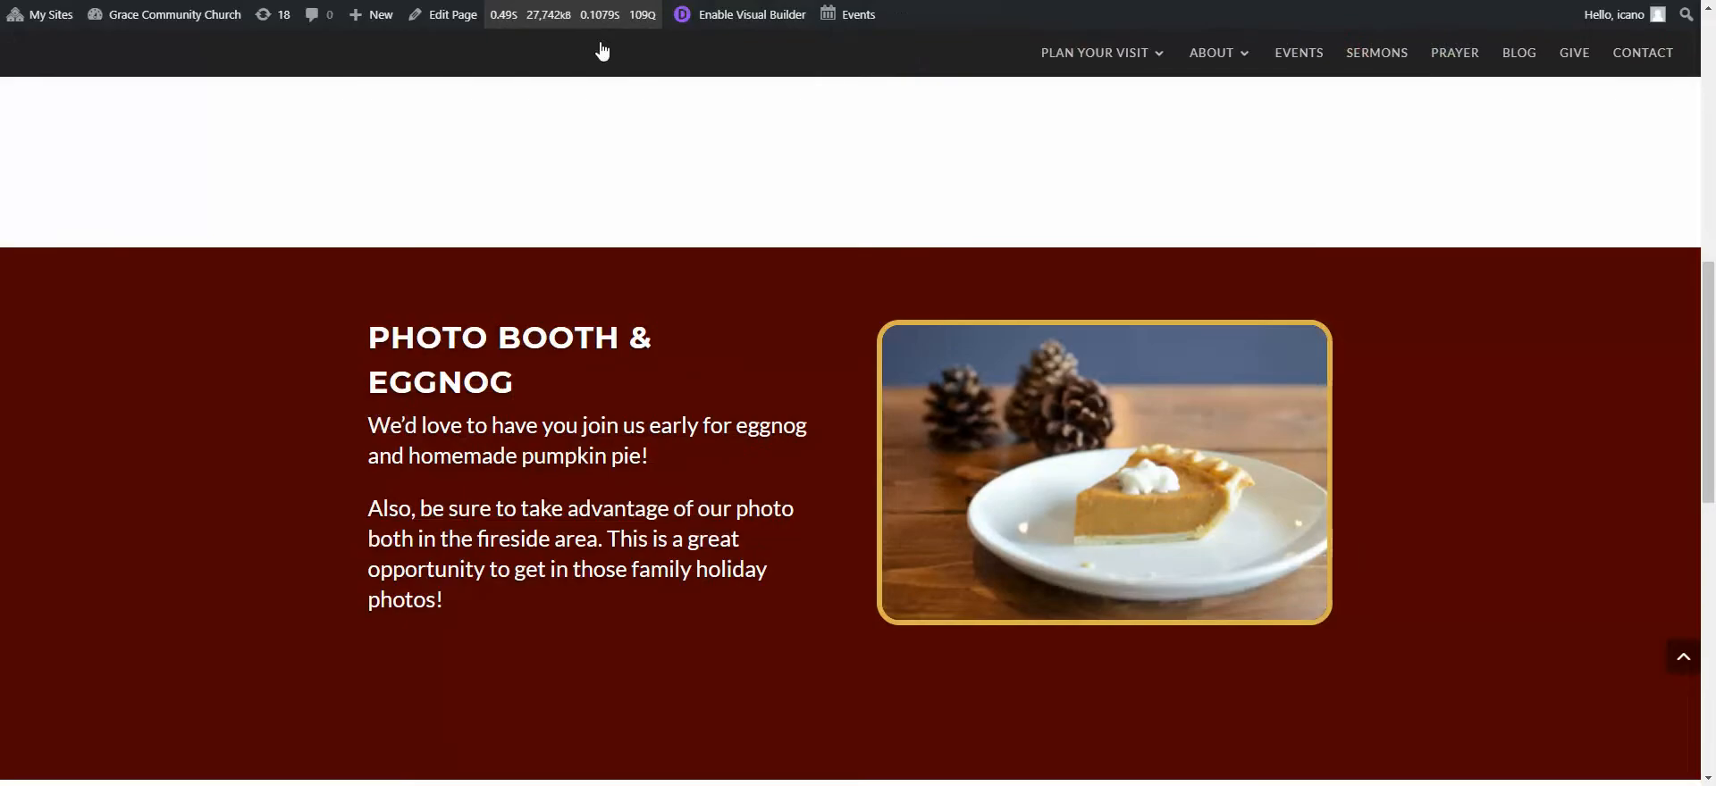
- Examine the example Christmas page outside the builder, from its header through the "PHOTO BOOTH & EGGNOG" section, to compare the layouts
scroll(1298, 453, up, 9)
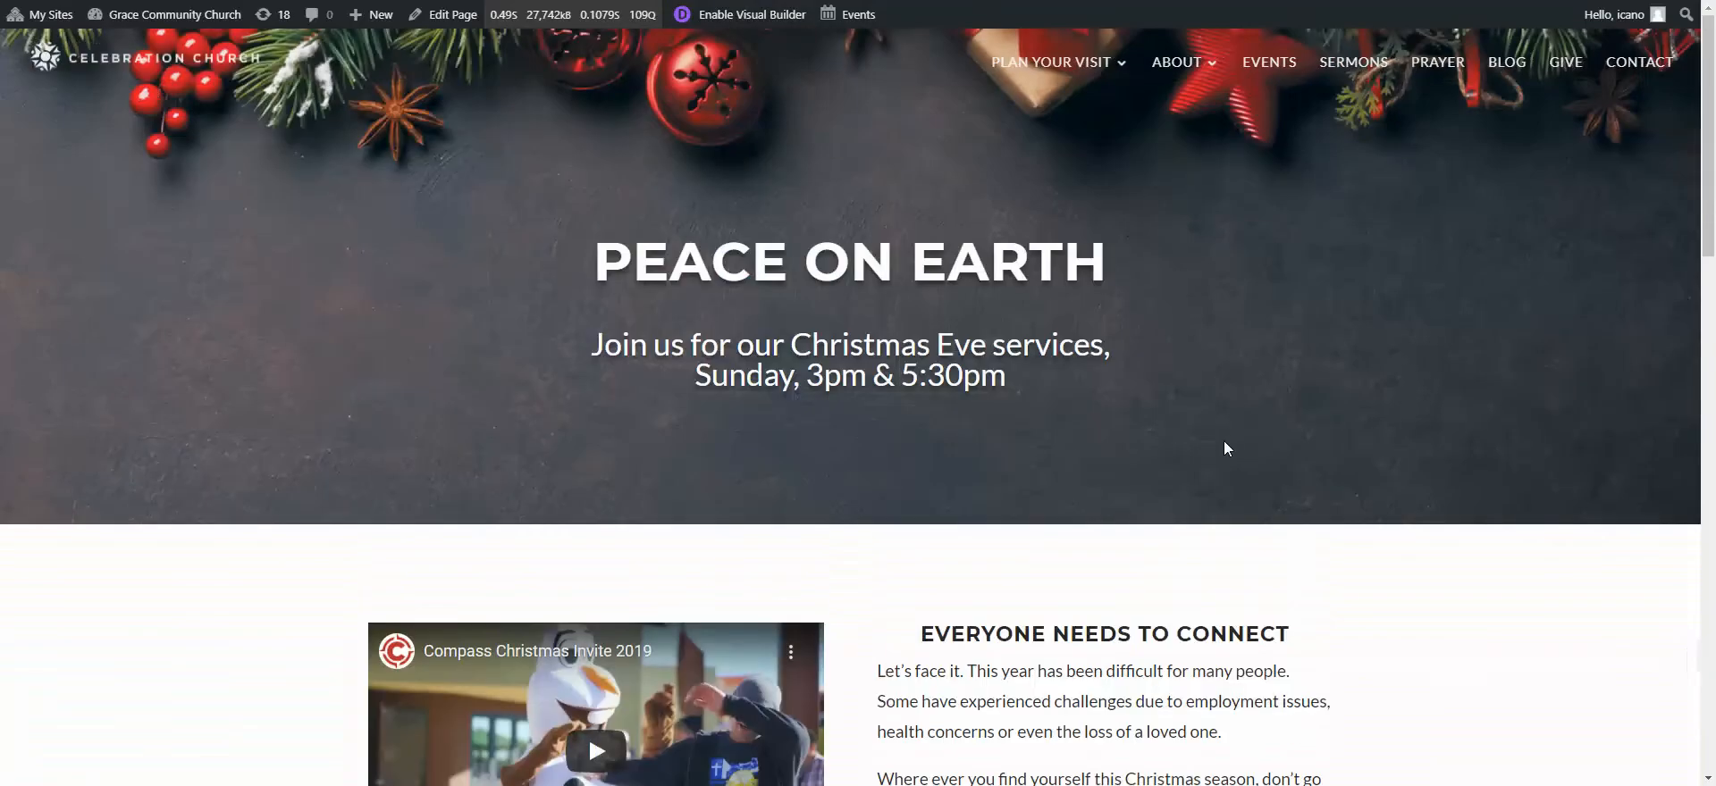
scroll(1039, 399, down, 10)
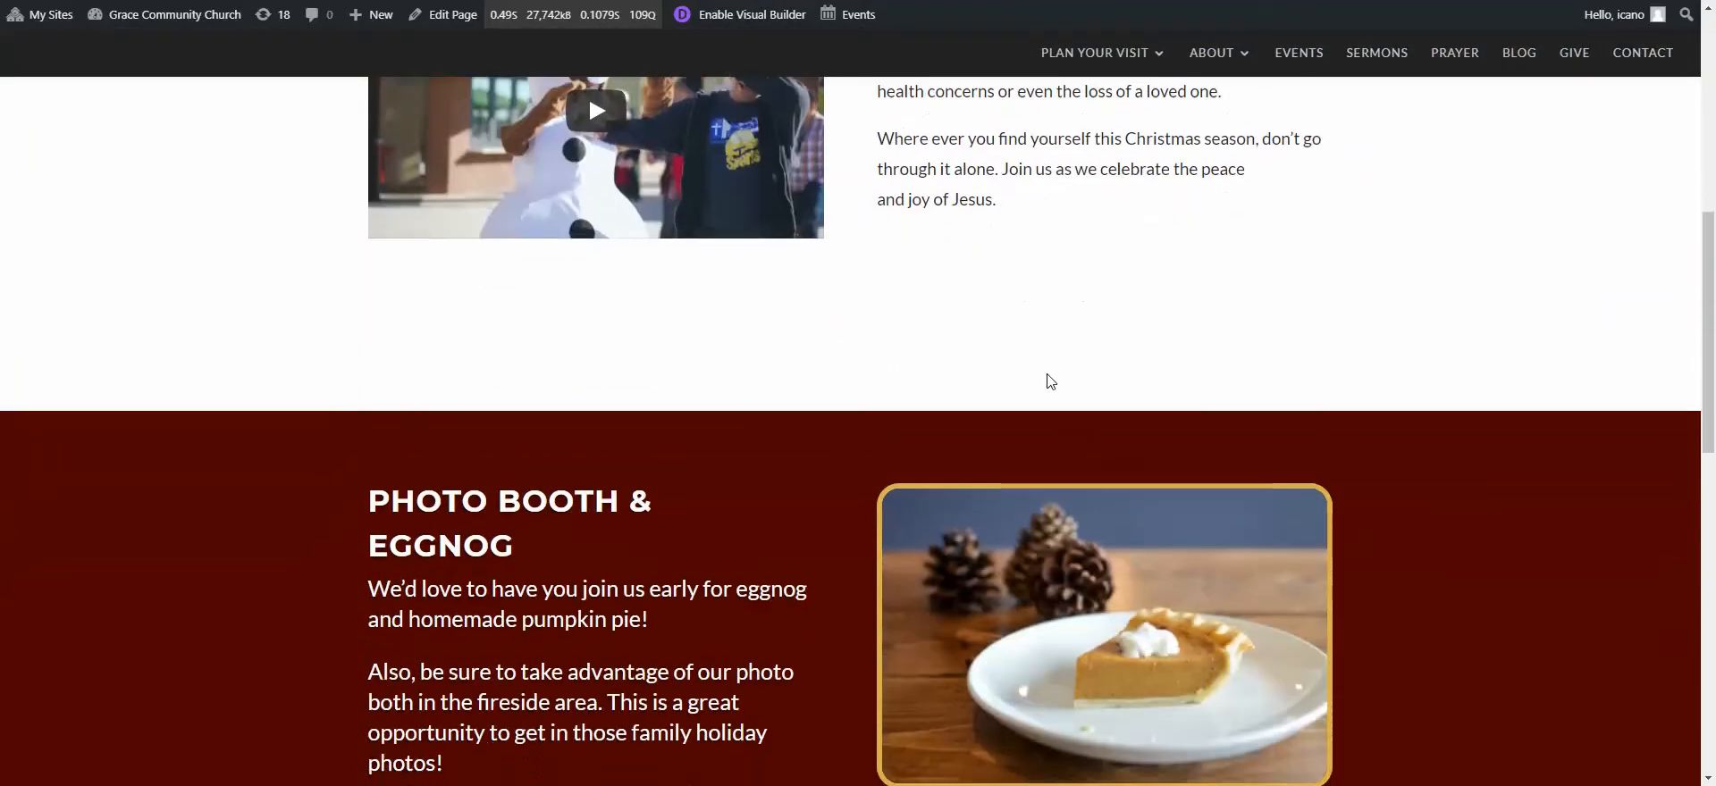
scroll(1049, 380, down, 5)
scroll(831, 211, up, 1)
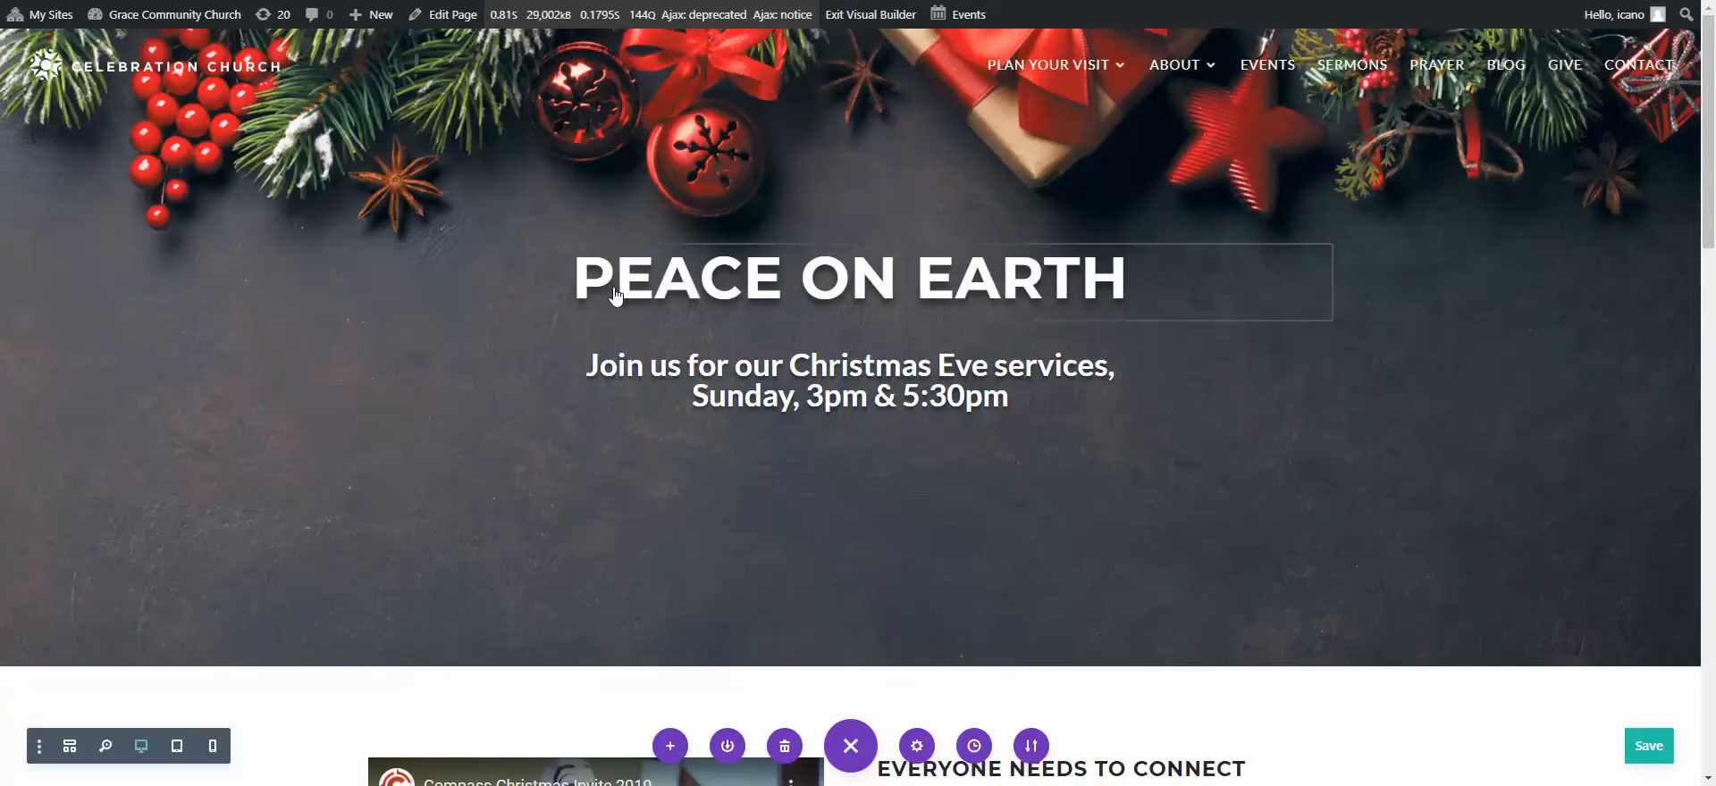
- Compare the built page's sections with the example, going from the header through the seat-reservation form and back
scroll(621, 411, down, 5)
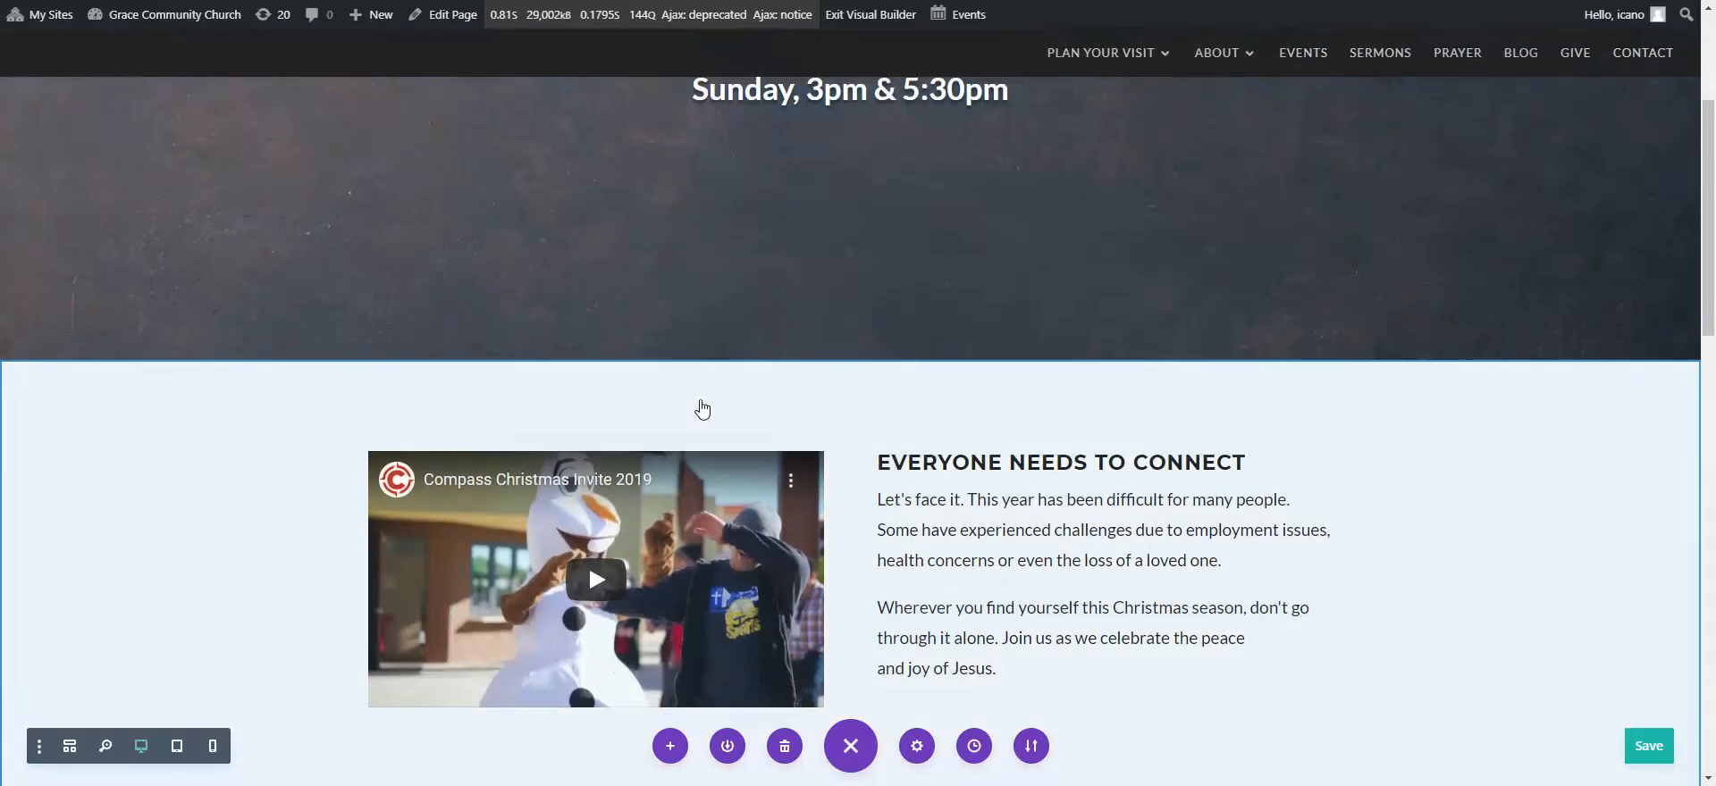
scroll(701, 409, down, 5)
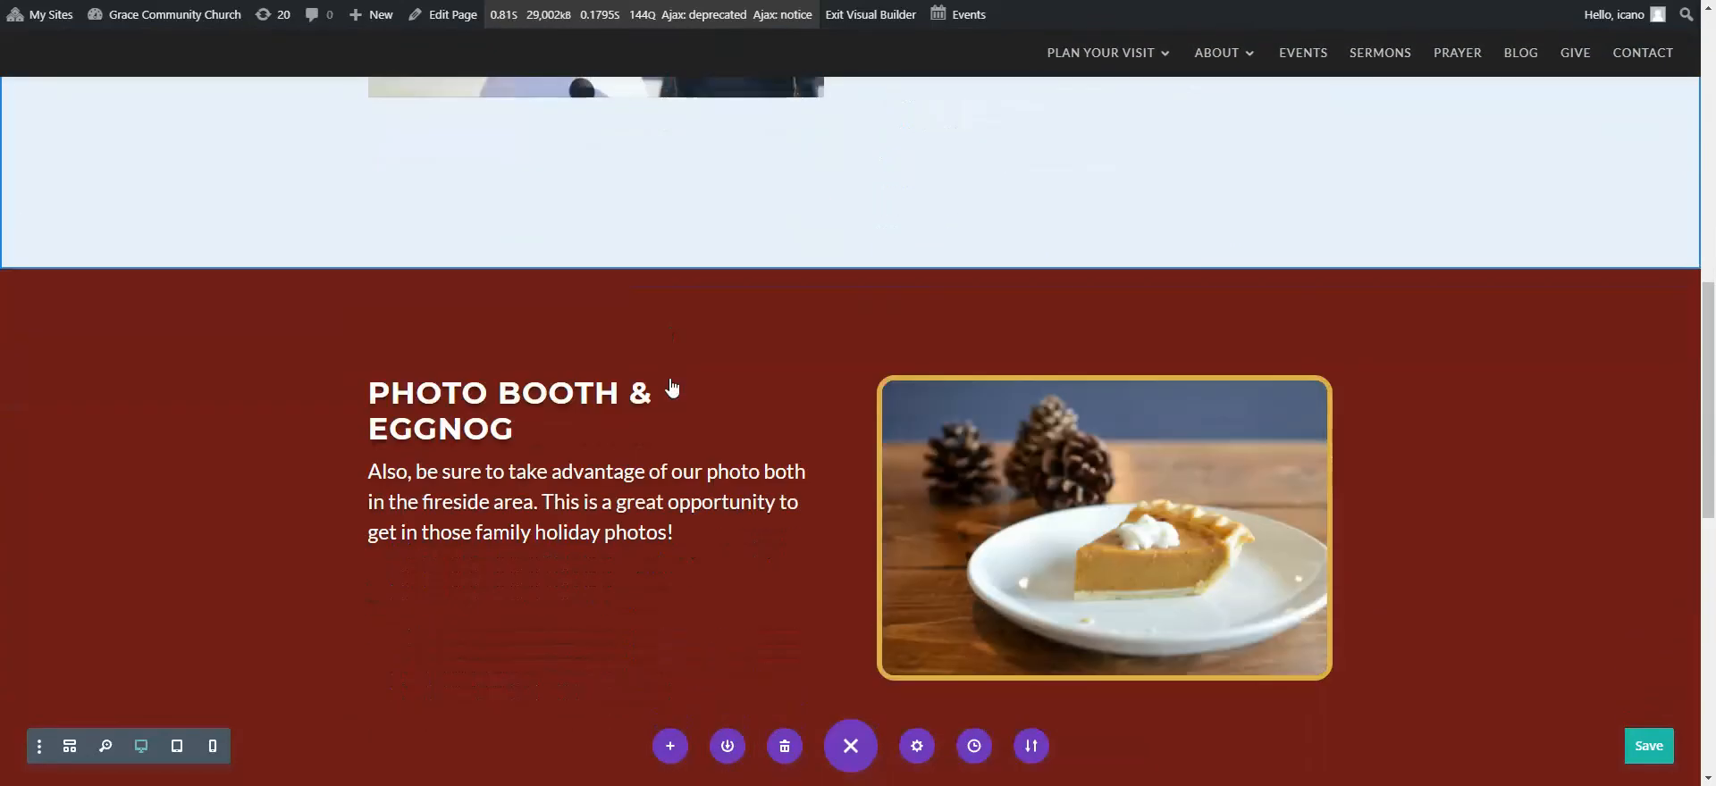
scroll(808, 571, down, 5)
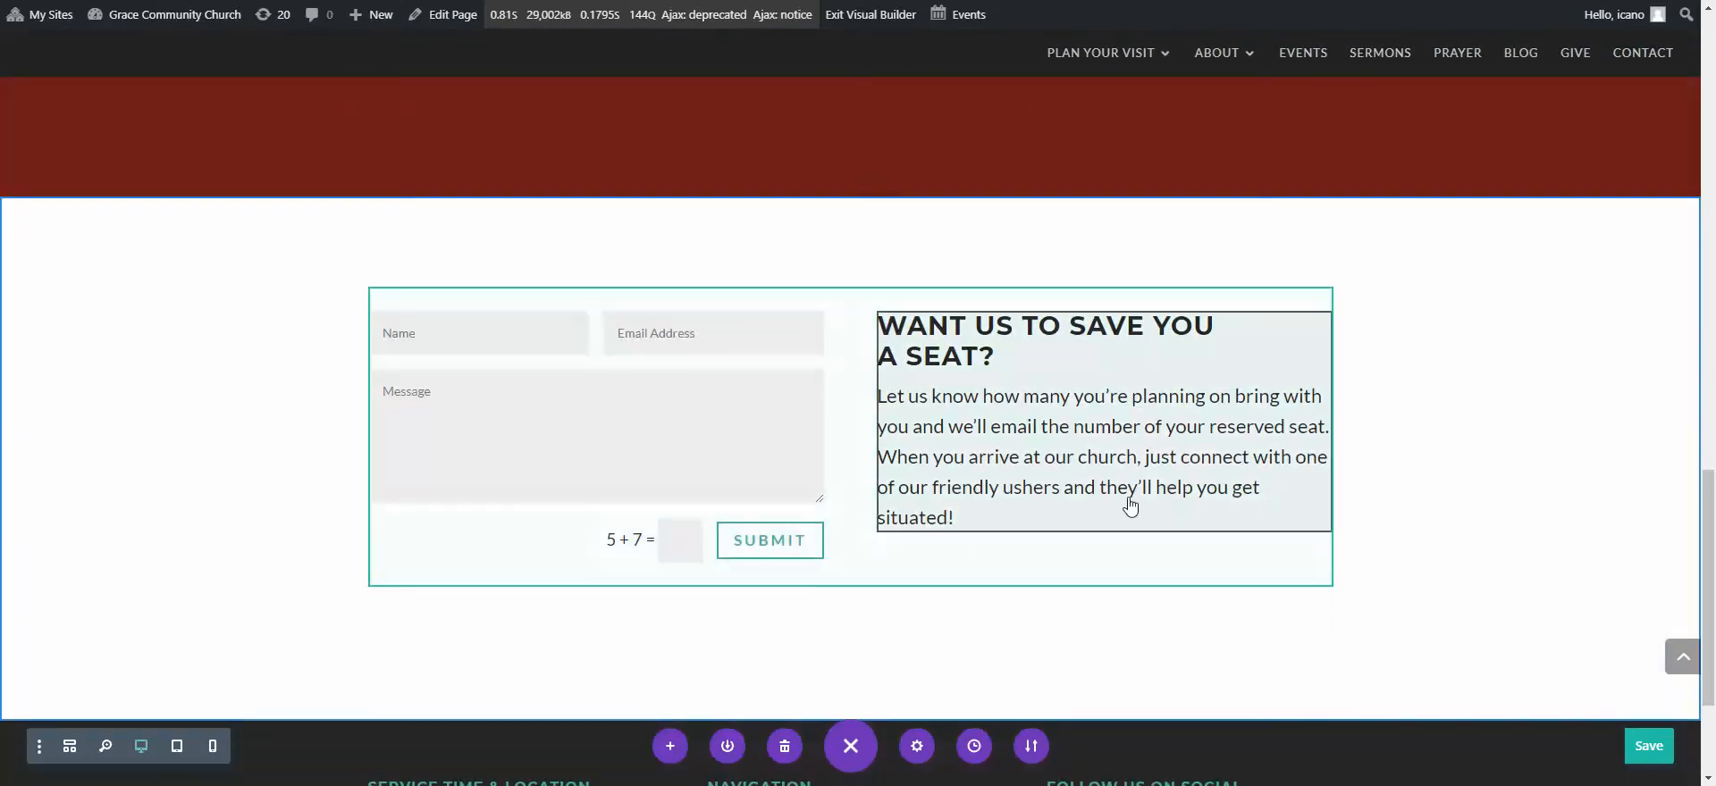
scroll(1324, 690, up, 5)
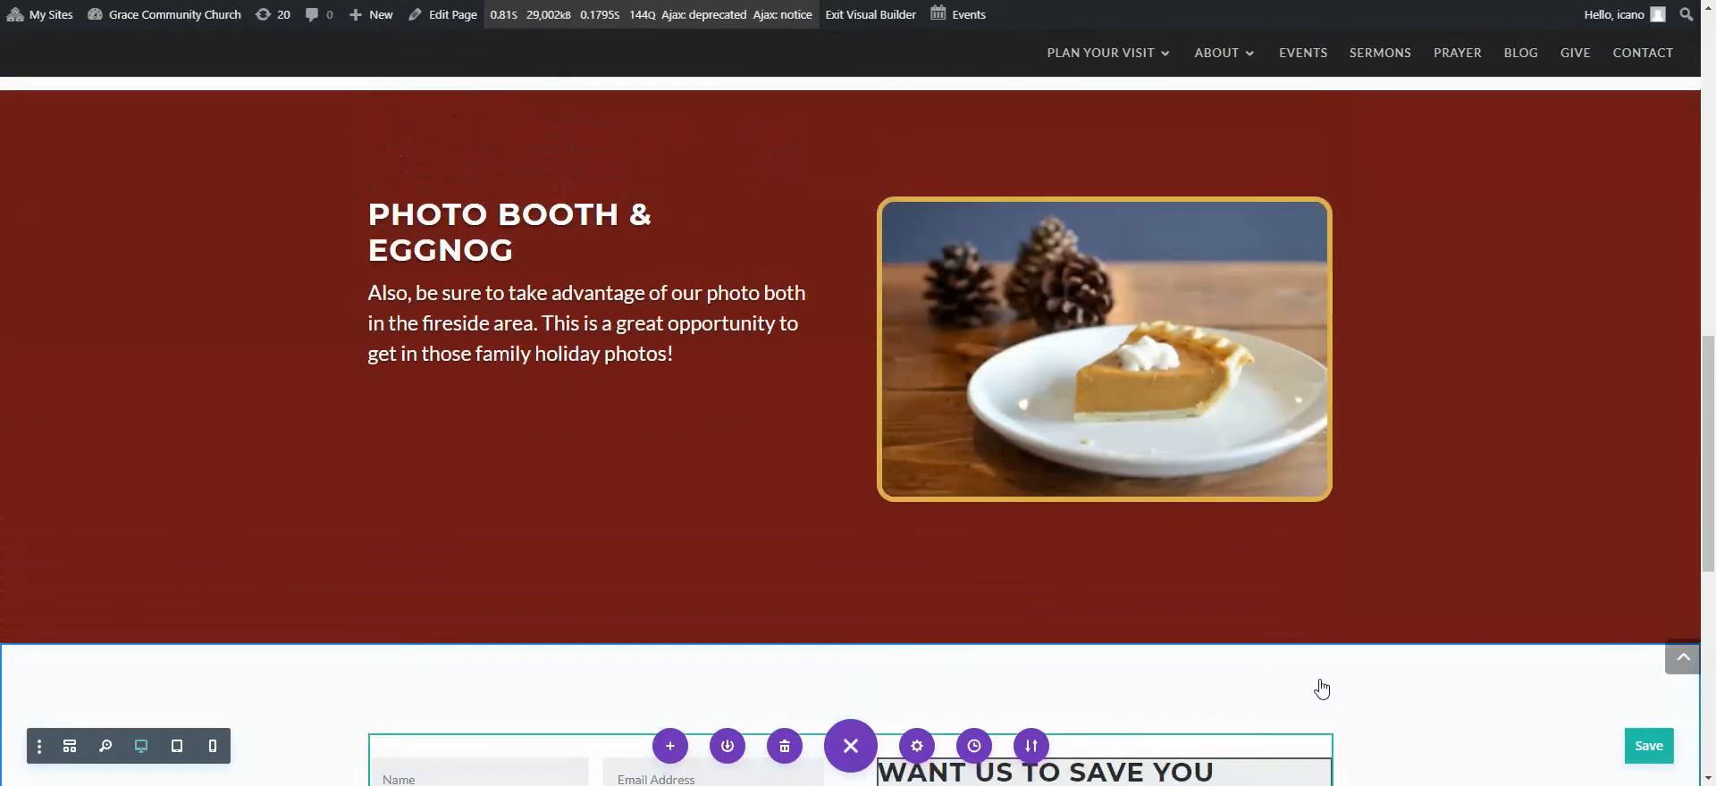
scroll(1320, 688, up, 5)
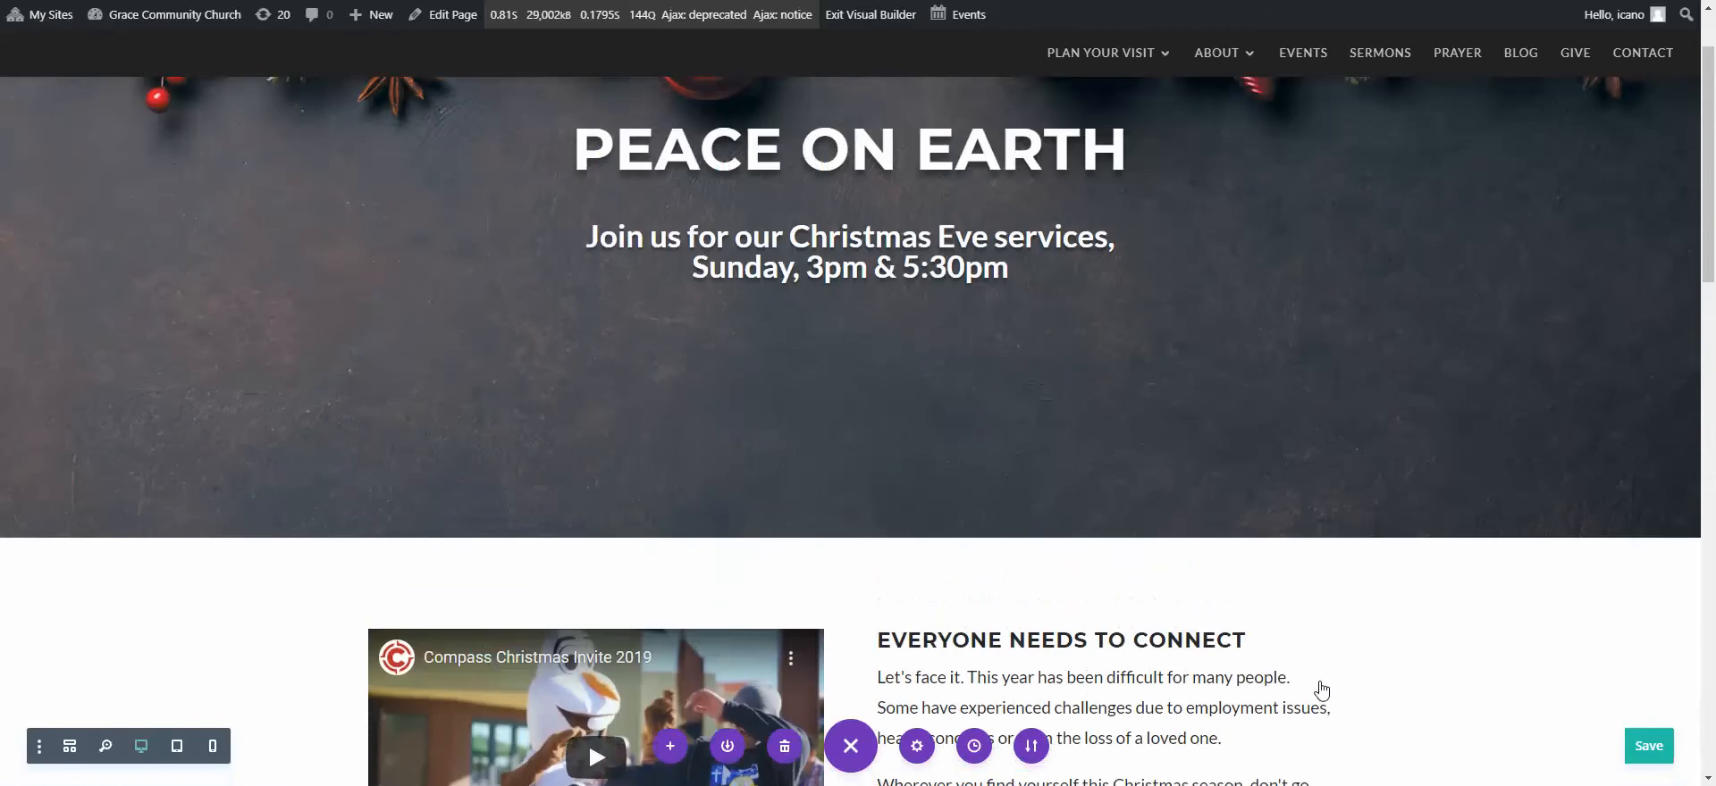
scroll(1320, 690, up, 2)
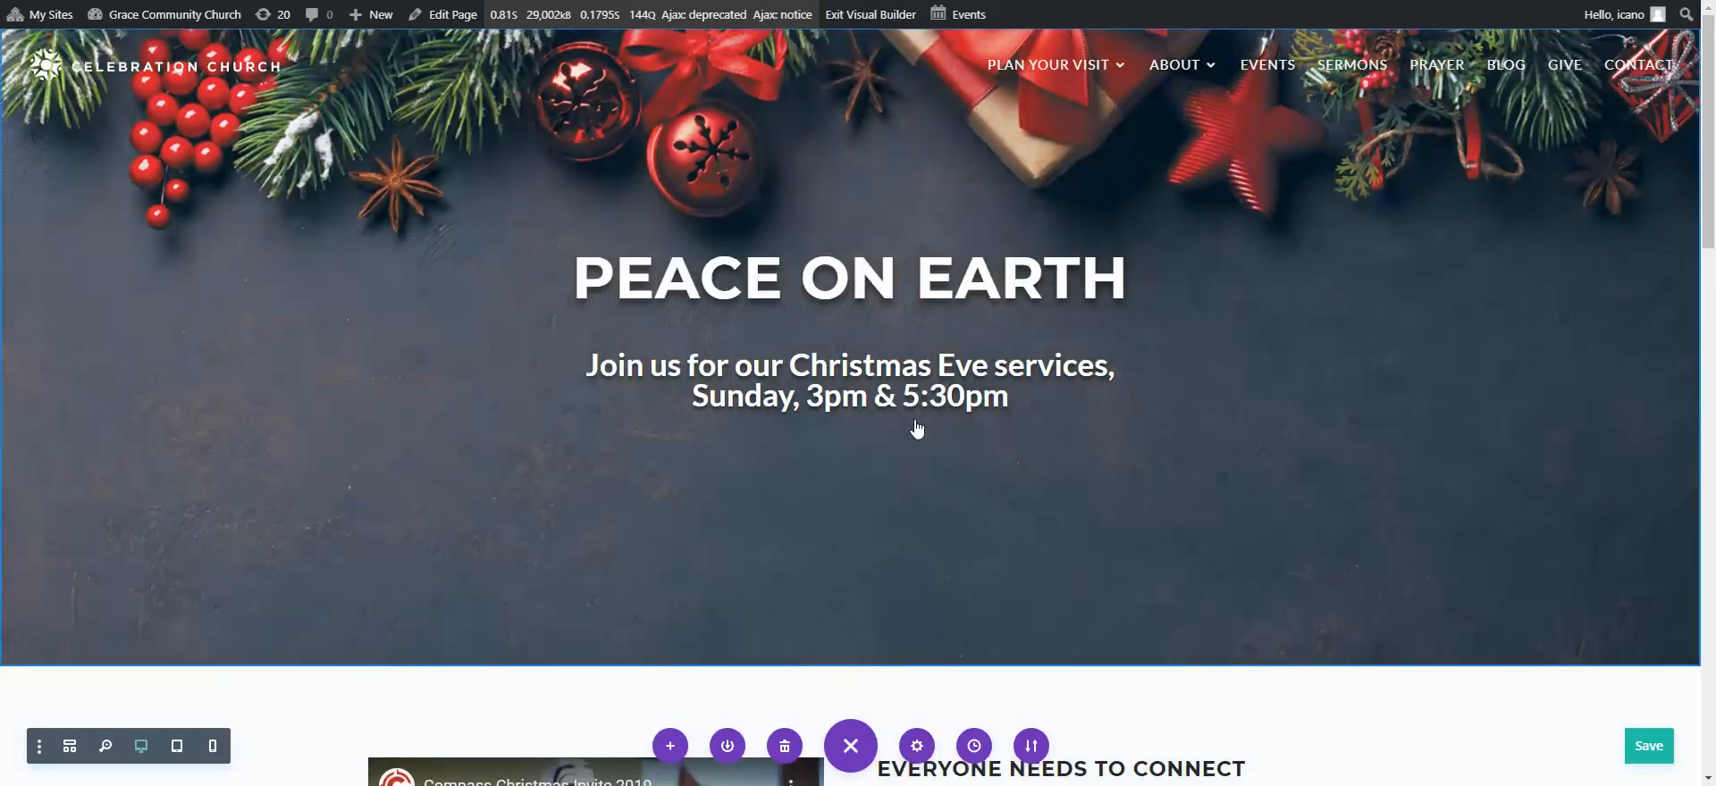
scroll(618, 487, down, 1)
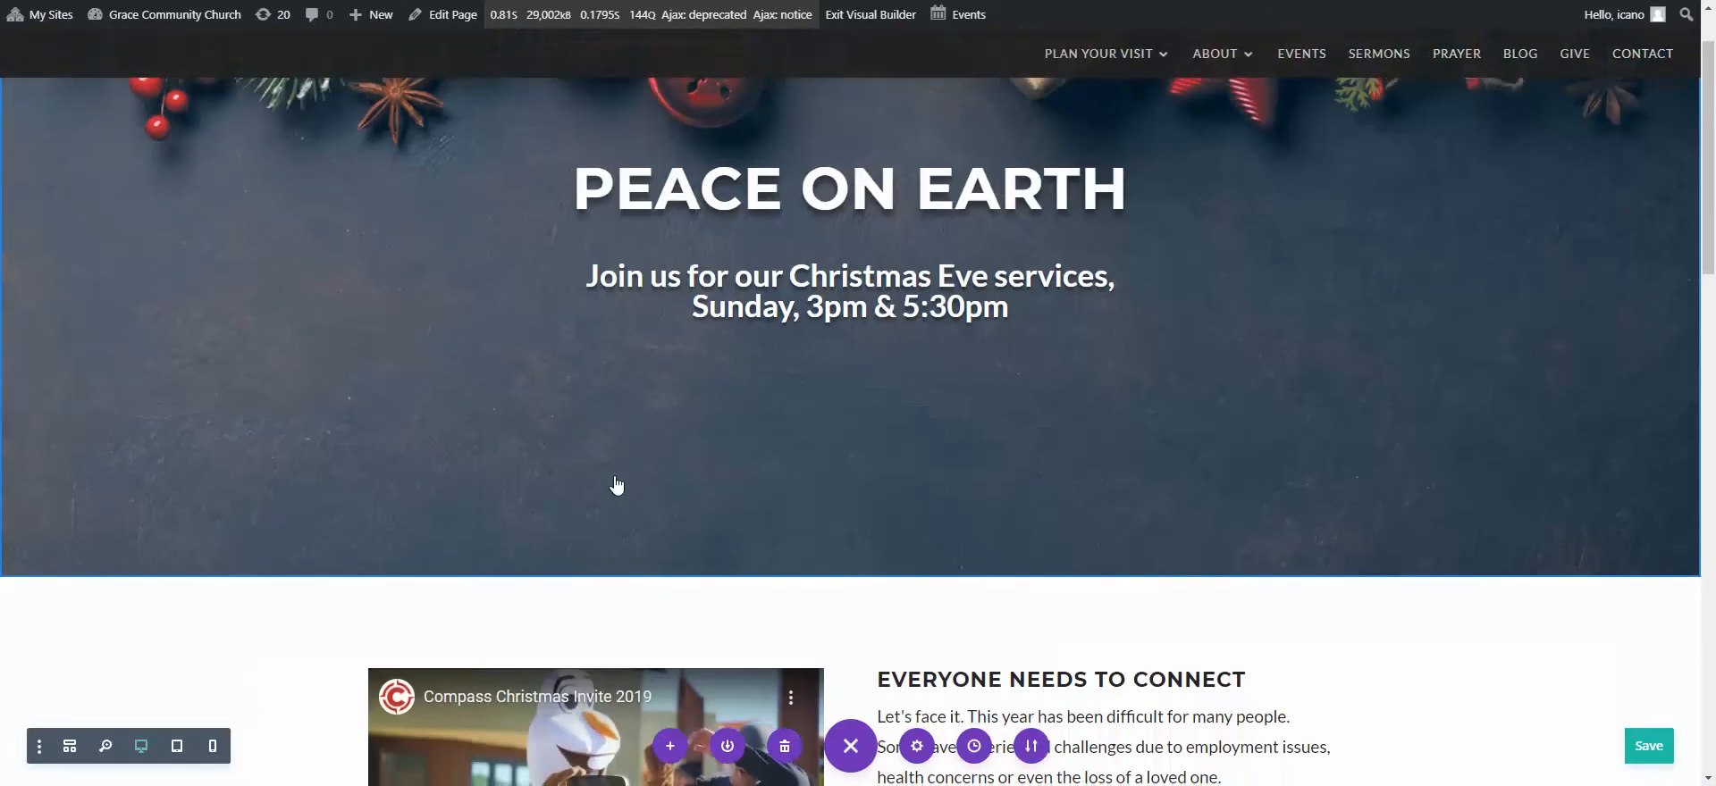
scroll(1447, 249, up, 1)
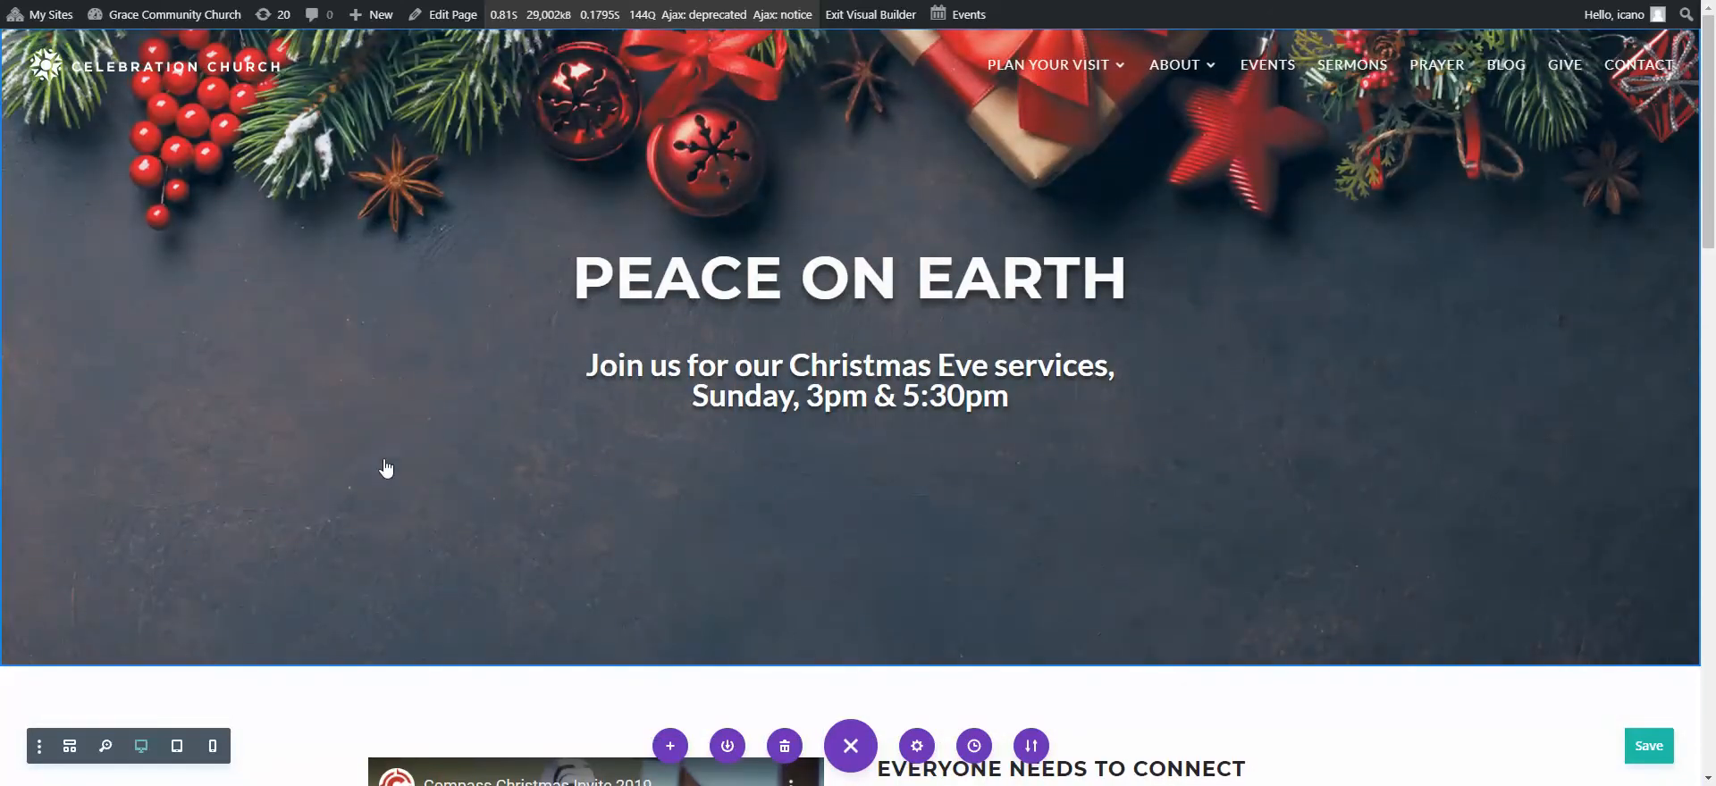
- Examine the video, photo-booth and contact form sections once more, then the site's "Plan Your Visit" navigation entries
scroll(927, 576, down, 2)
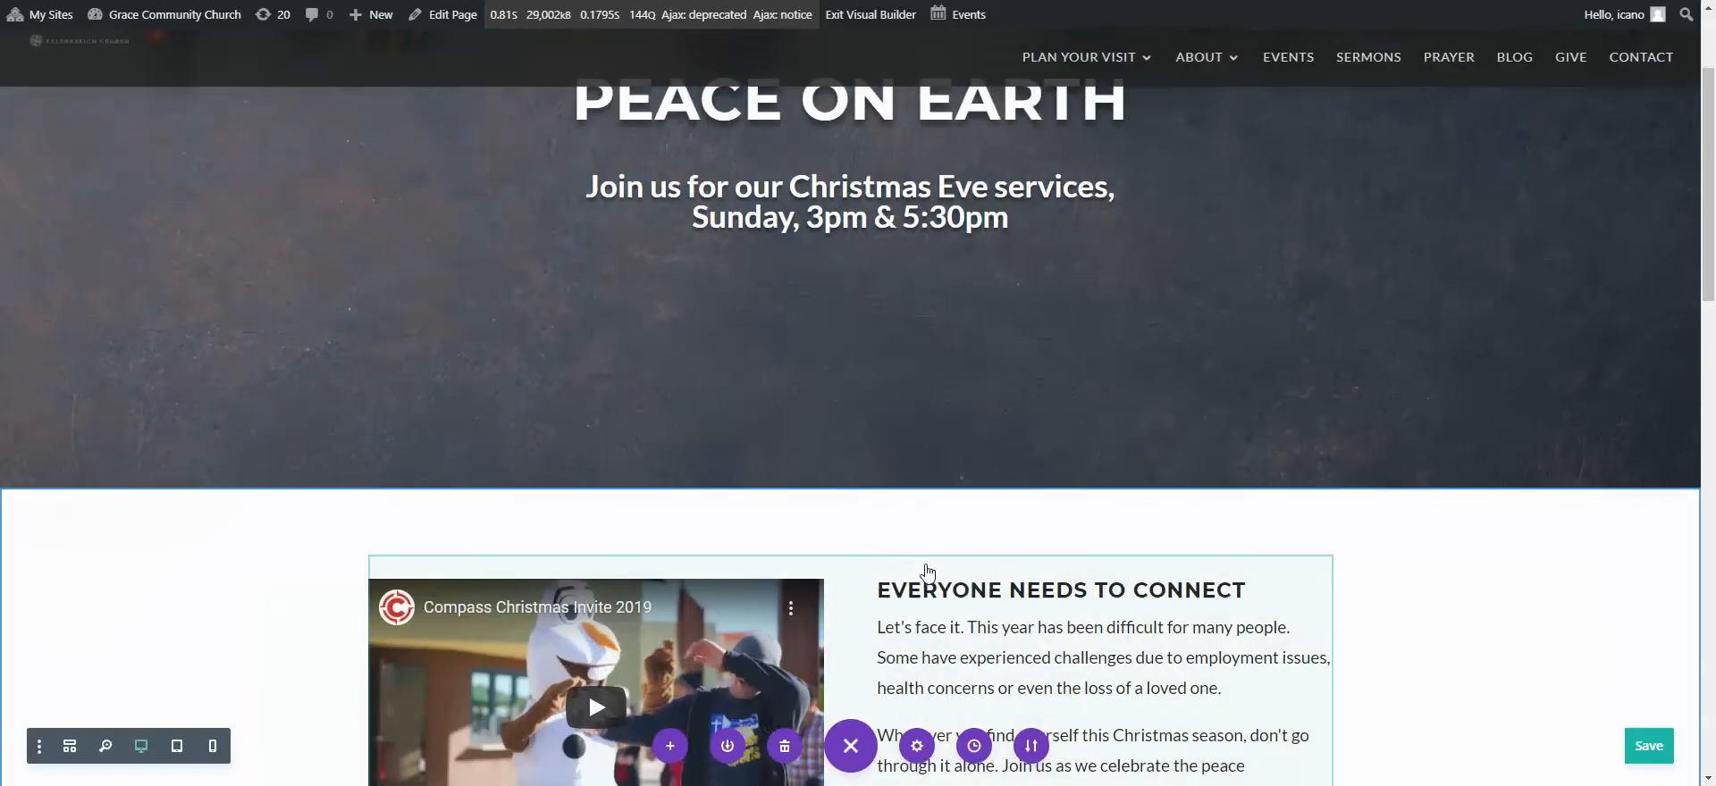
scroll(268, 447, down, 1)
scroll(1438, 418, down, 2)
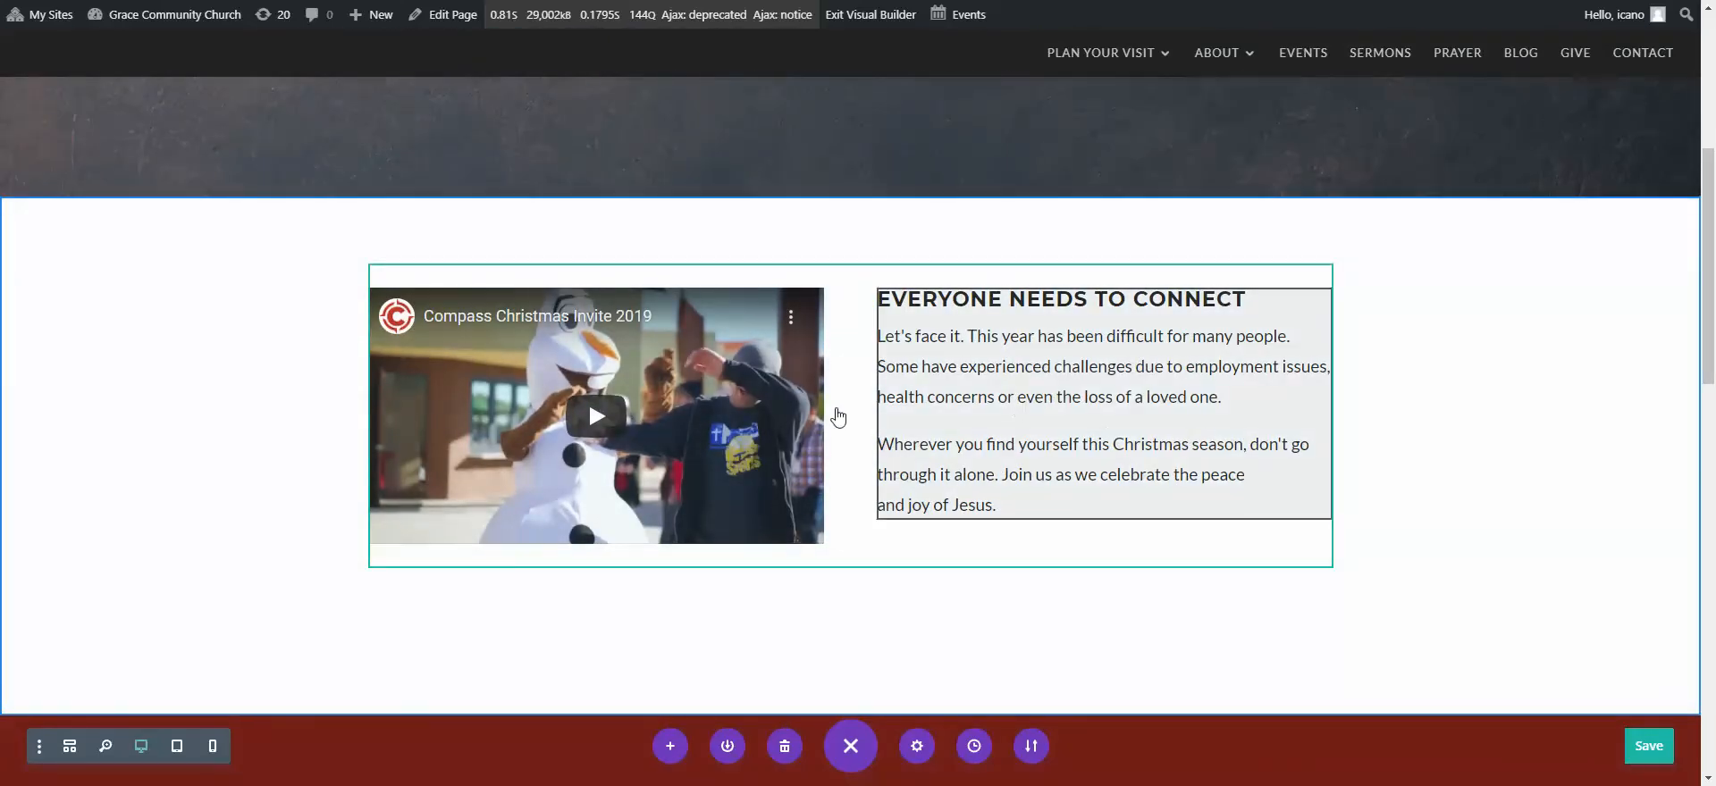
scroll(475, 463, down, 5)
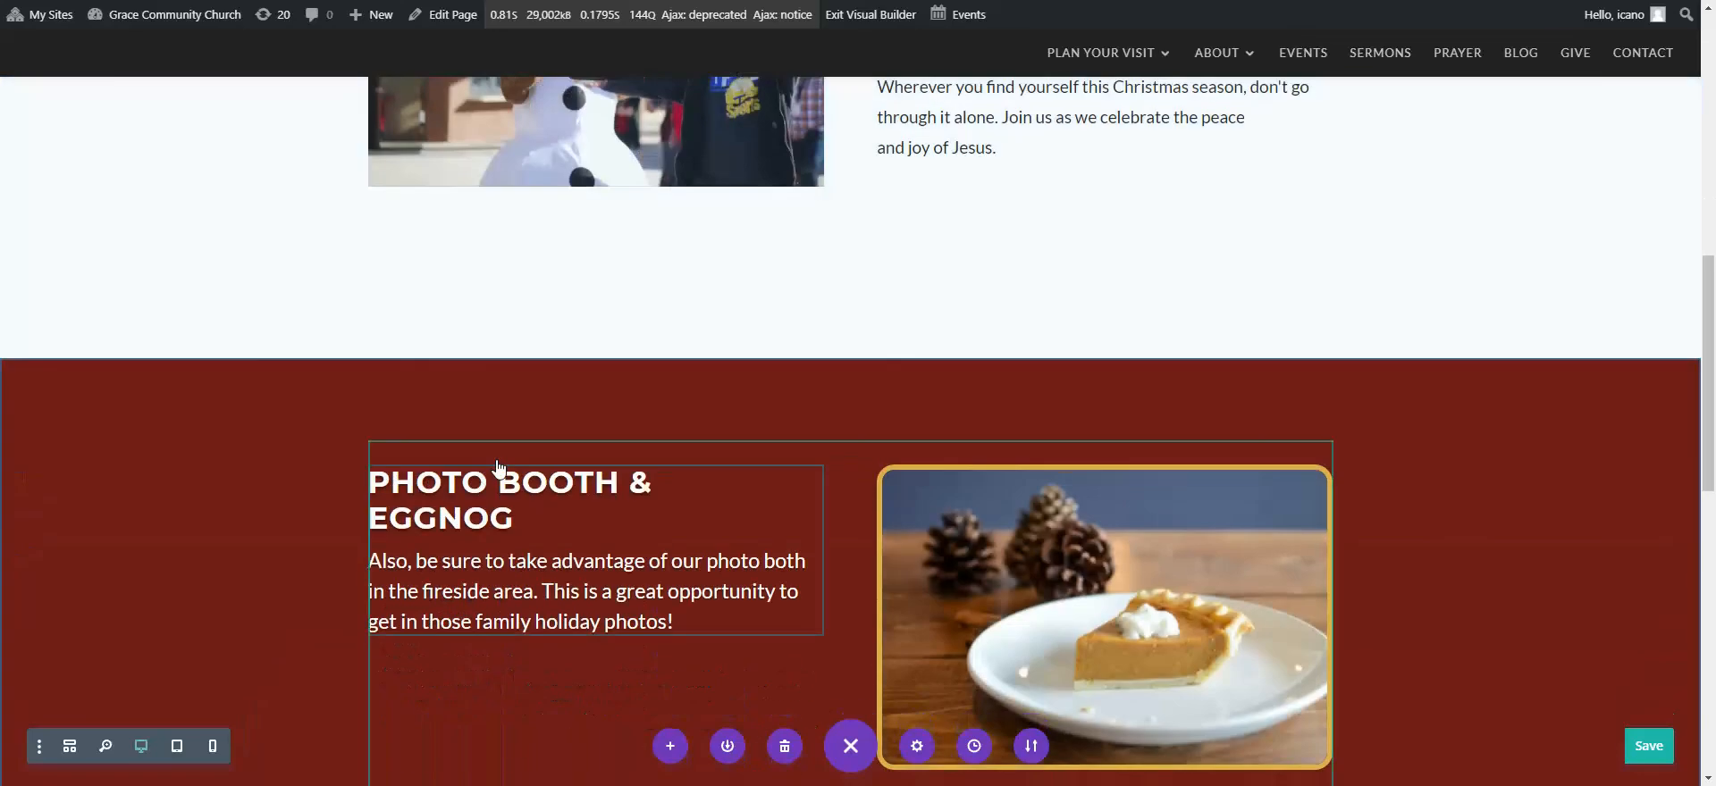
scroll(1146, 545, down, 6)
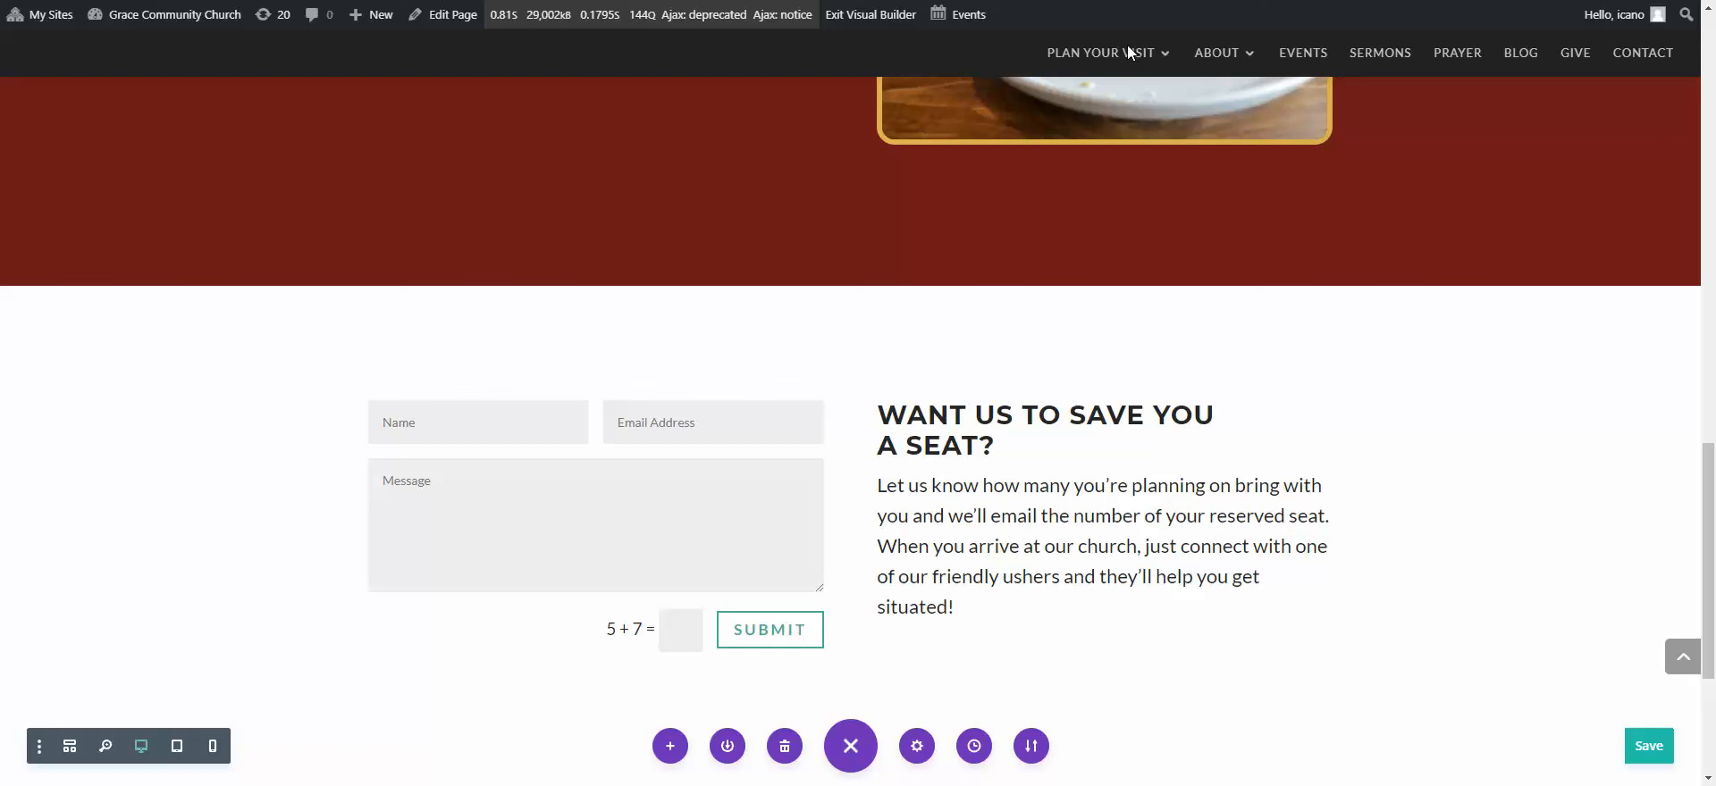
mouse_move(1128, 45)
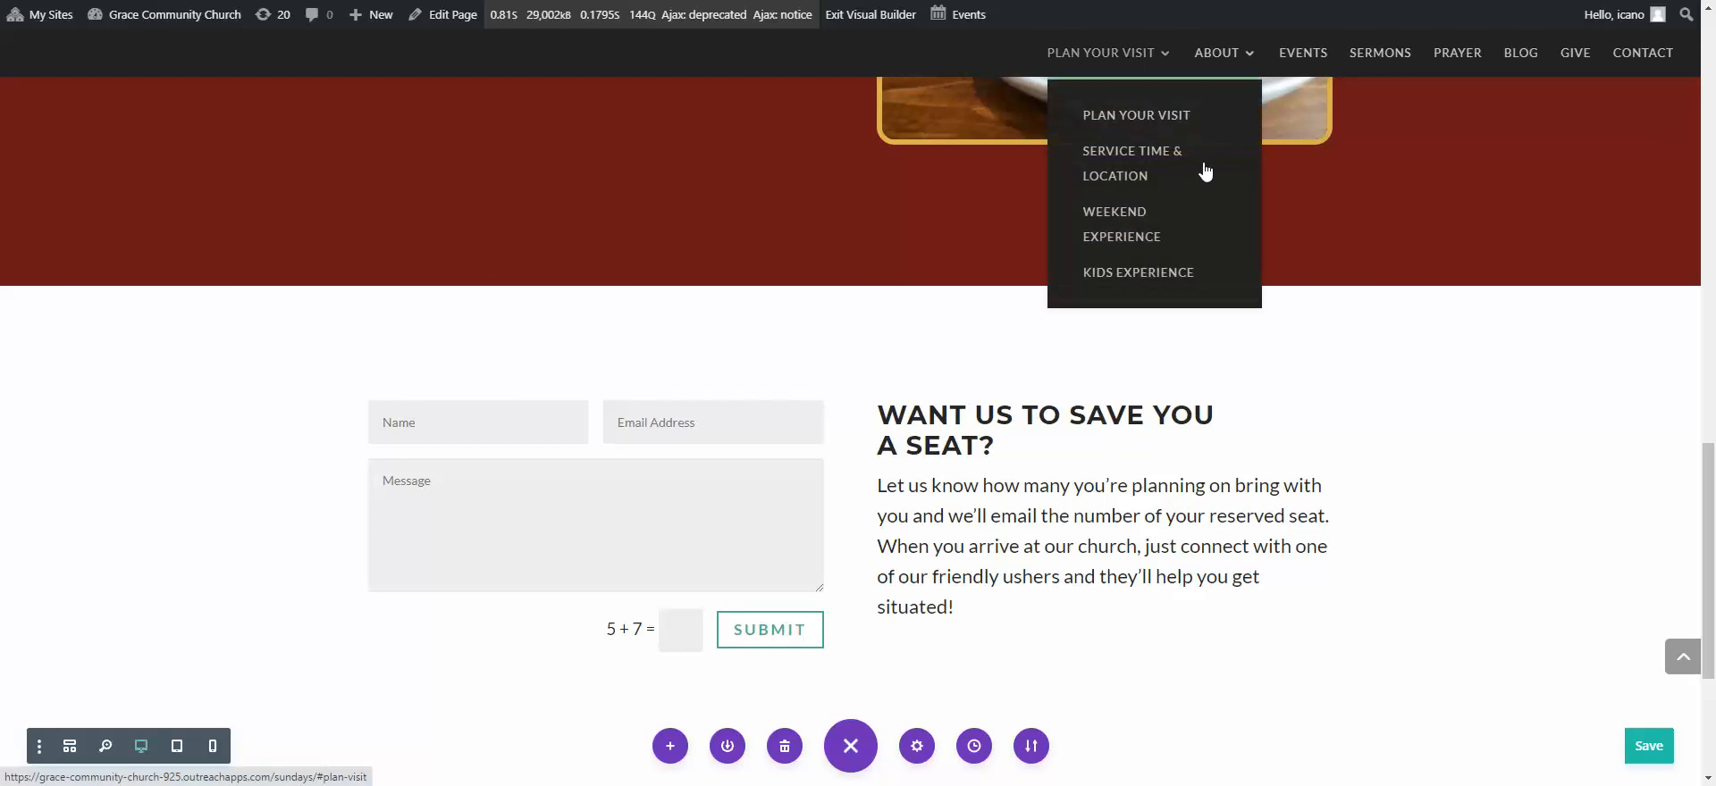